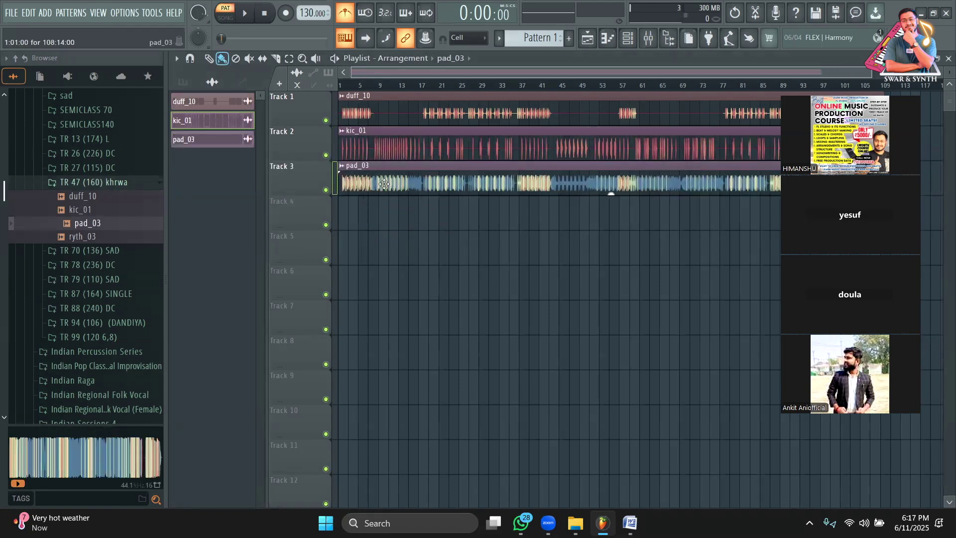
# - Place the ryth_03 sample at the start of Track 4 and mute Tracks 1 to 3
pyautogui.moveTo(89, 236); pyautogui.dragTo(471, 217)
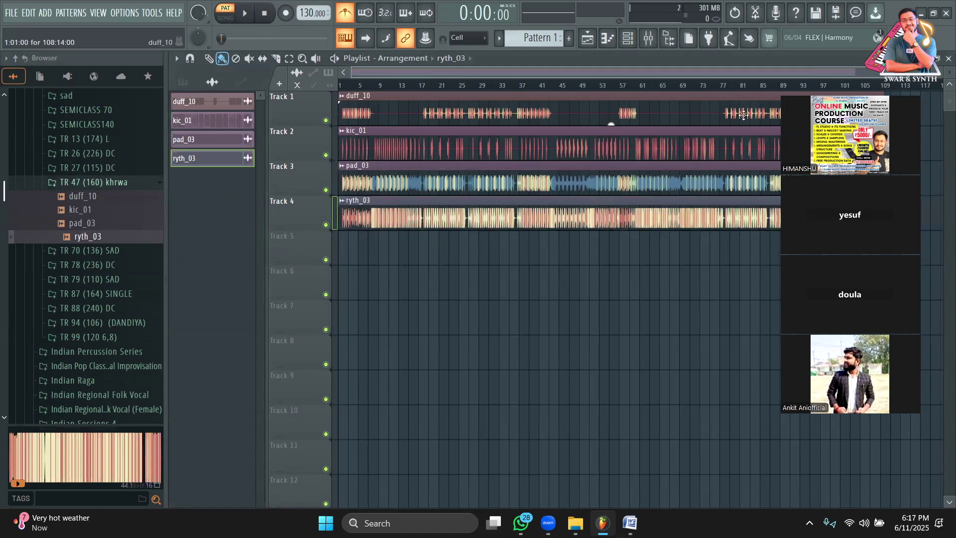
pyautogui.moveTo(889, 78); pyautogui.dragTo(329, 74)
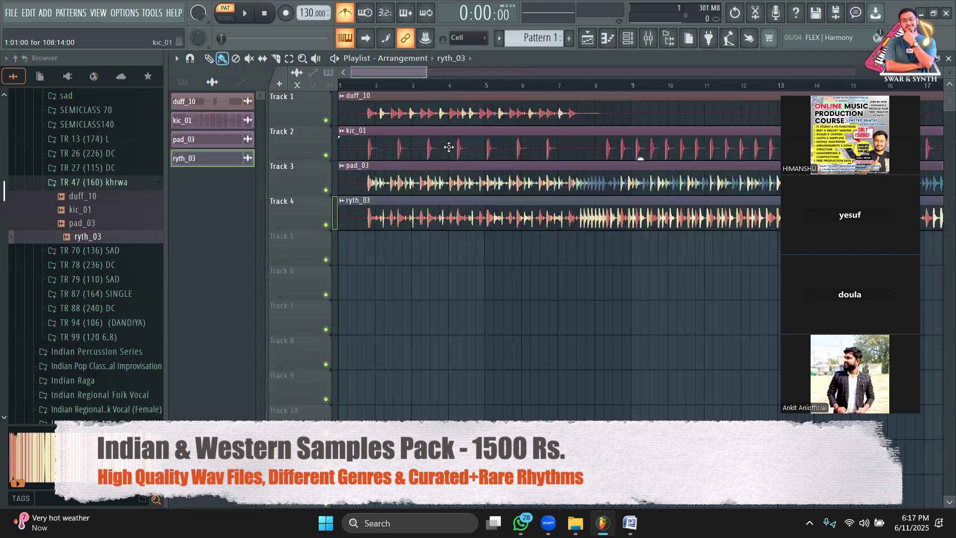
pyautogui.click(326, 121)
pyautogui.click(327, 155)
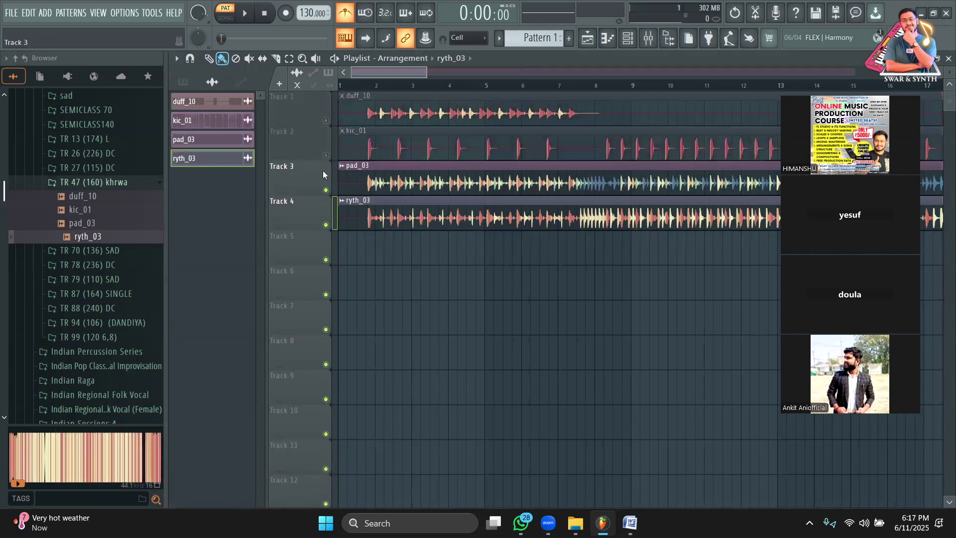
pyautogui.click(326, 190)
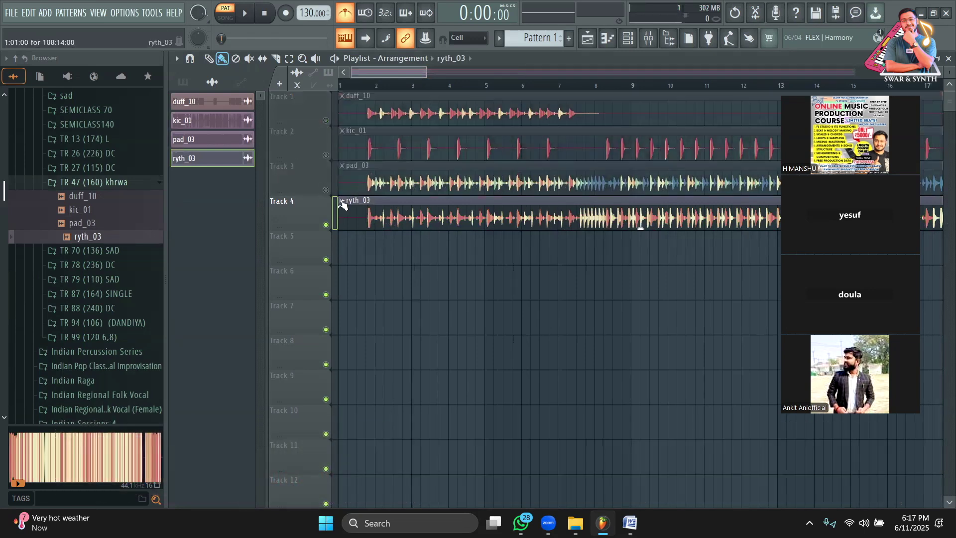
# - Fit the ryth_03 clip on Track 4 to the project tempo, choosing the 75 to 150 BPM detection range
pyautogui.moveTo(430, 72); pyautogui.dragTo(556, 73)
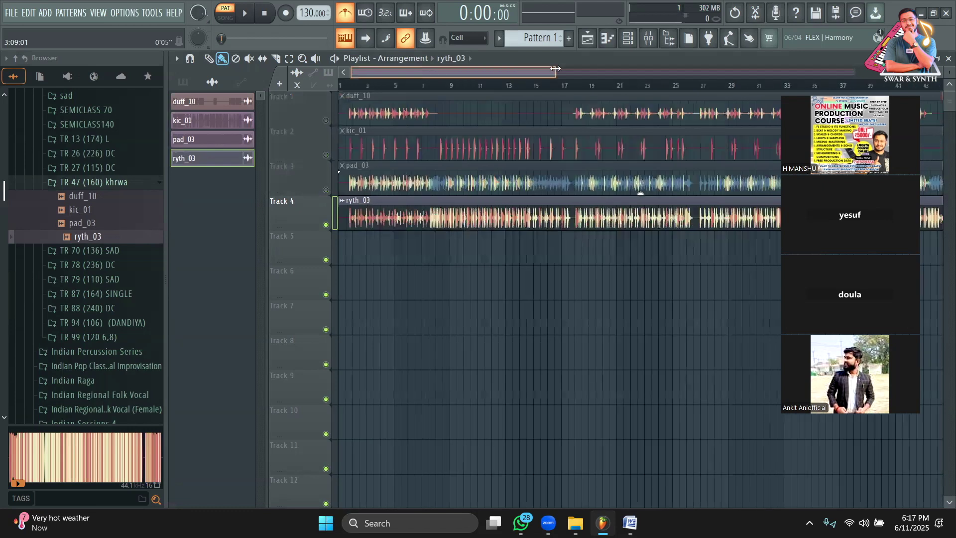
pyautogui.click(343, 202)
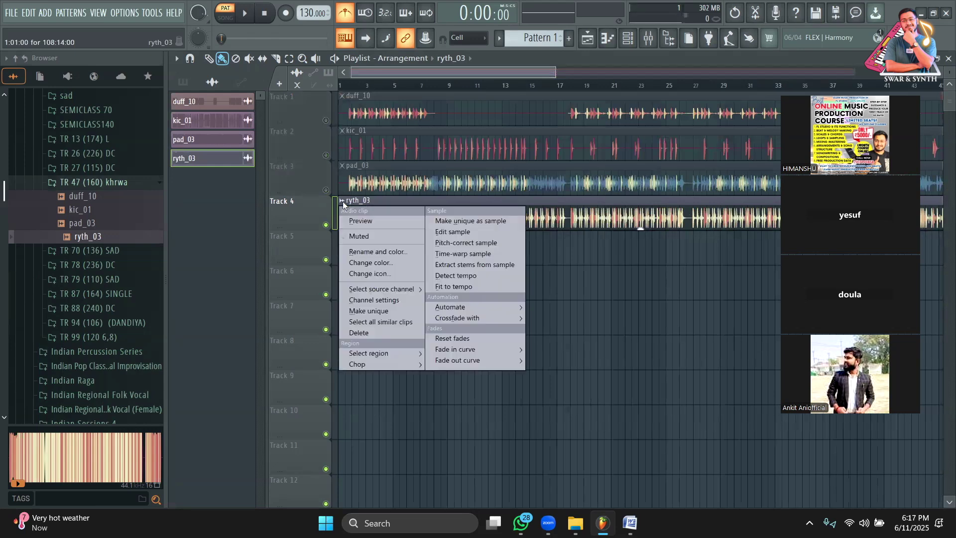
pyautogui.click(465, 286)
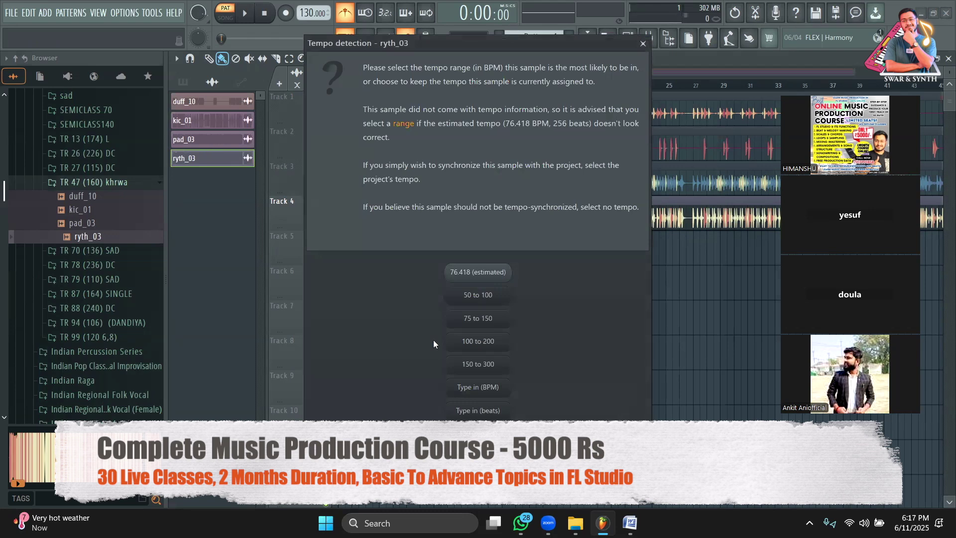
pyautogui.click(490, 322)
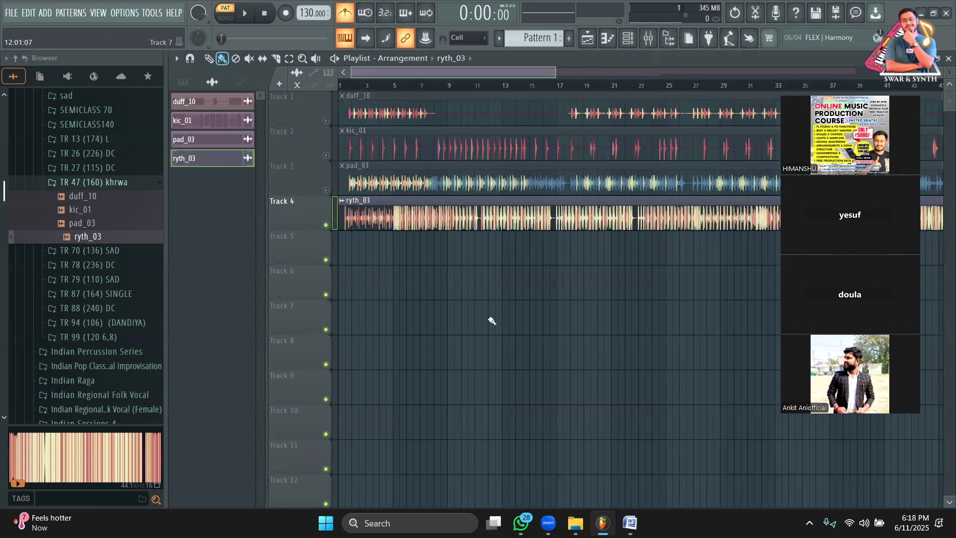
# - Play back the tempo-fitted ryth_03 clip from its first beat to check its timing
pyautogui.moveTo(556, 71); pyautogui.dragTo(388, 71)
pyautogui.press('space')
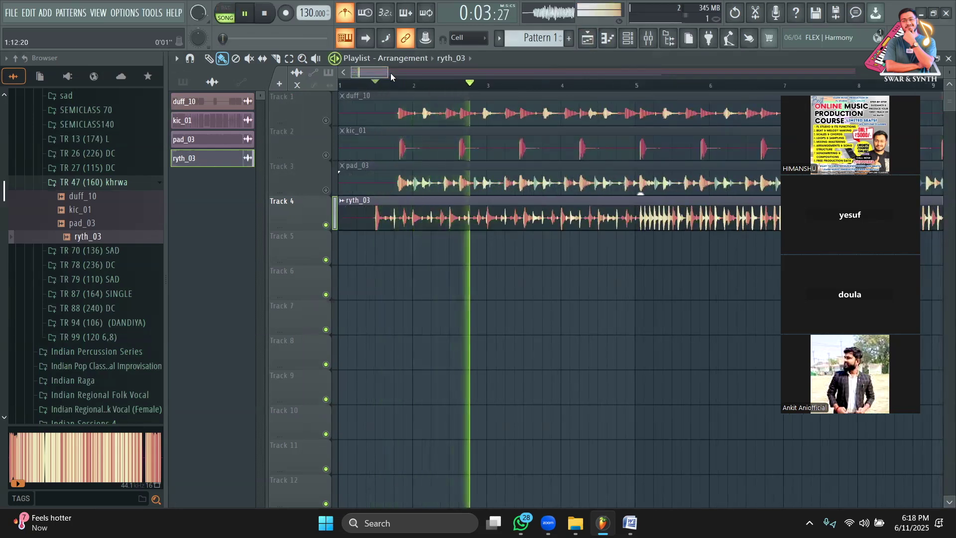
pyautogui.moveTo(390, 72); pyautogui.dragTo(412, 75)
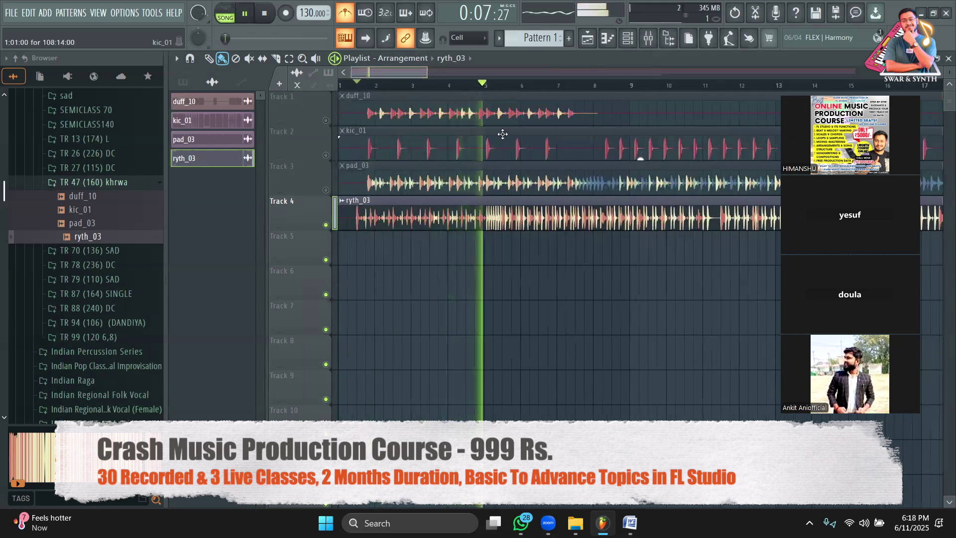
pyautogui.press('space')
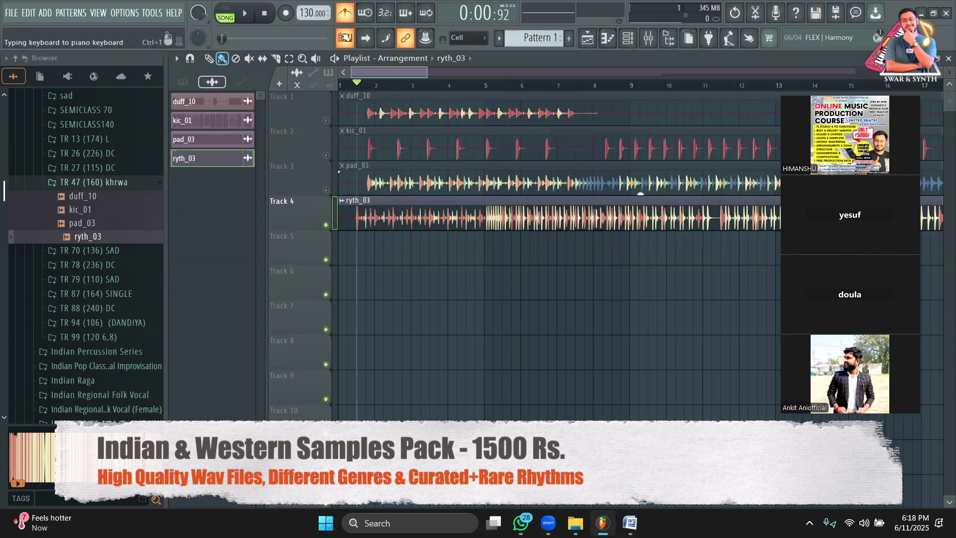
pyautogui.press('space')
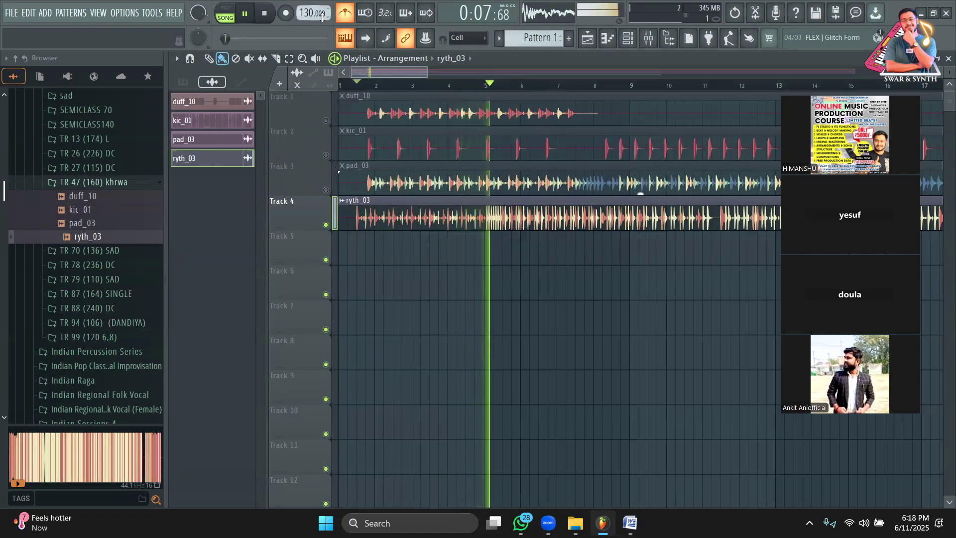
pyautogui.press('space')
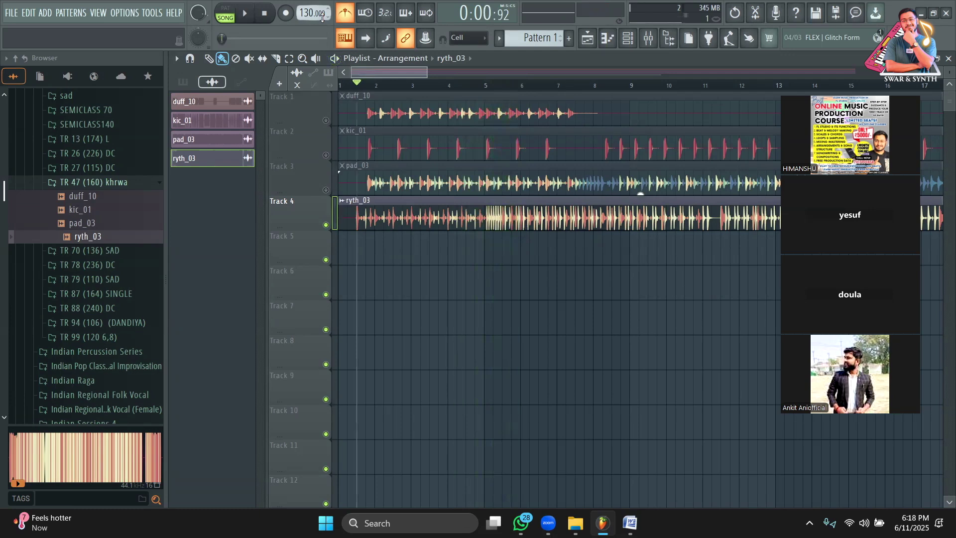
# - Audition the original ryth_03 sample in the Edison audio editor, close it, and play the fitted playlist clip for comparison
pyautogui.rightClick(102, 233)
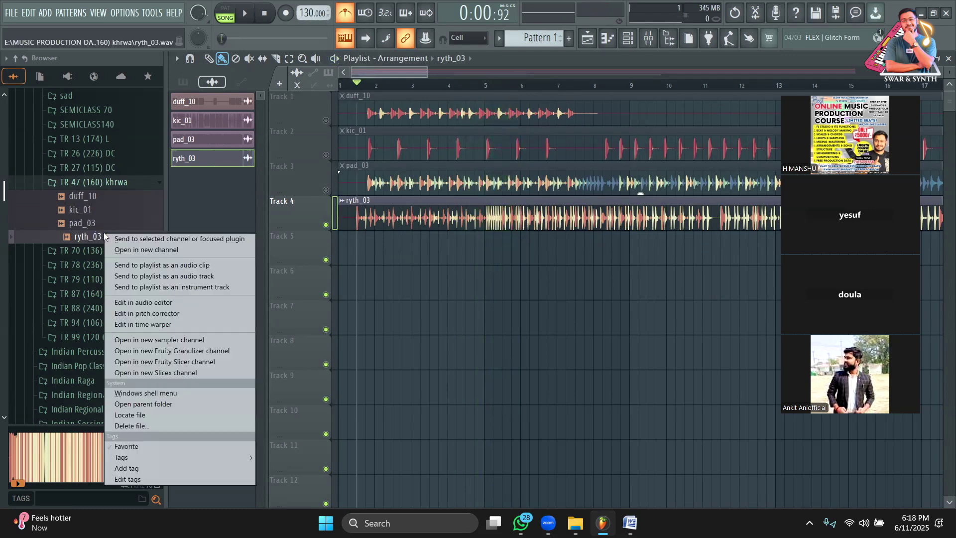
pyautogui.click(166, 303)
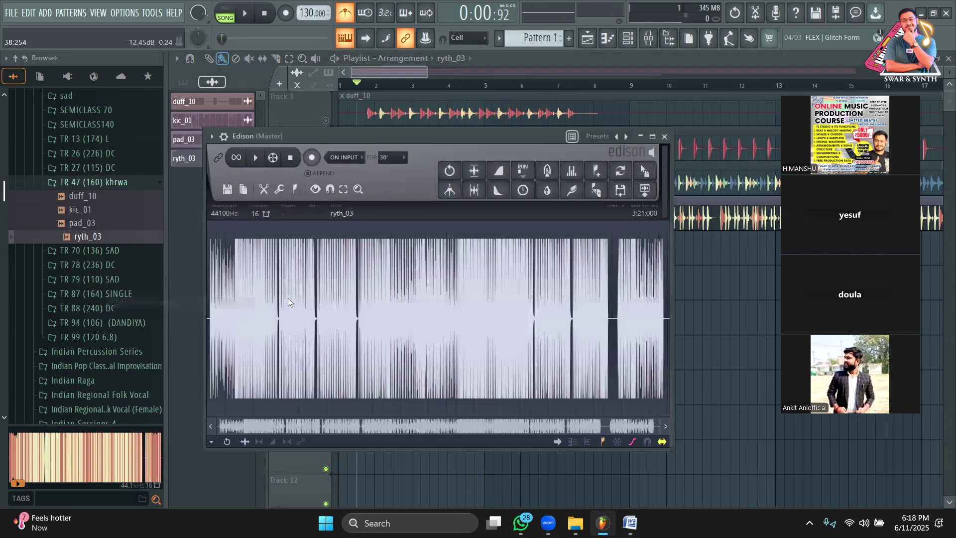
pyautogui.click(257, 158)
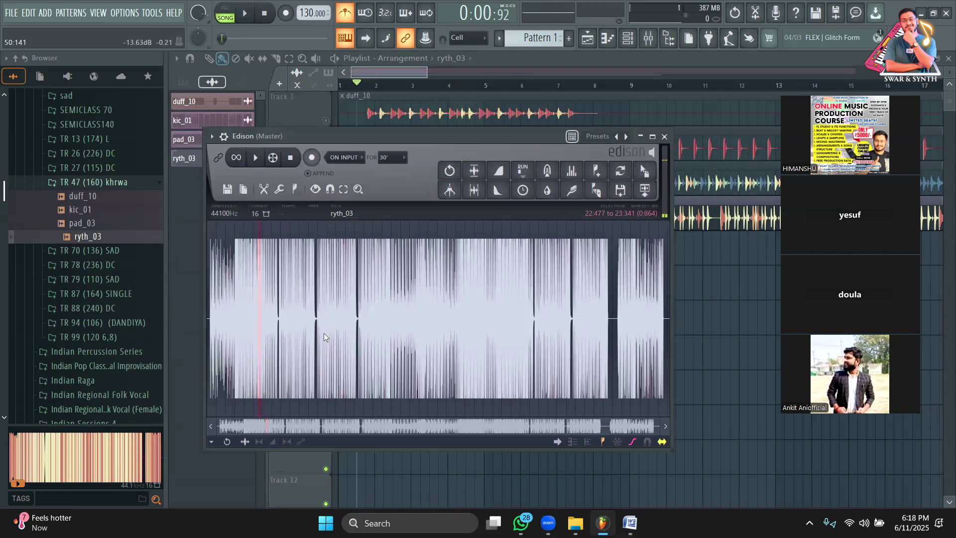
pyautogui.moveTo(259, 269); pyautogui.dragTo(282, 267)
pyautogui.click(282, 268)
pyautogui.press('space')
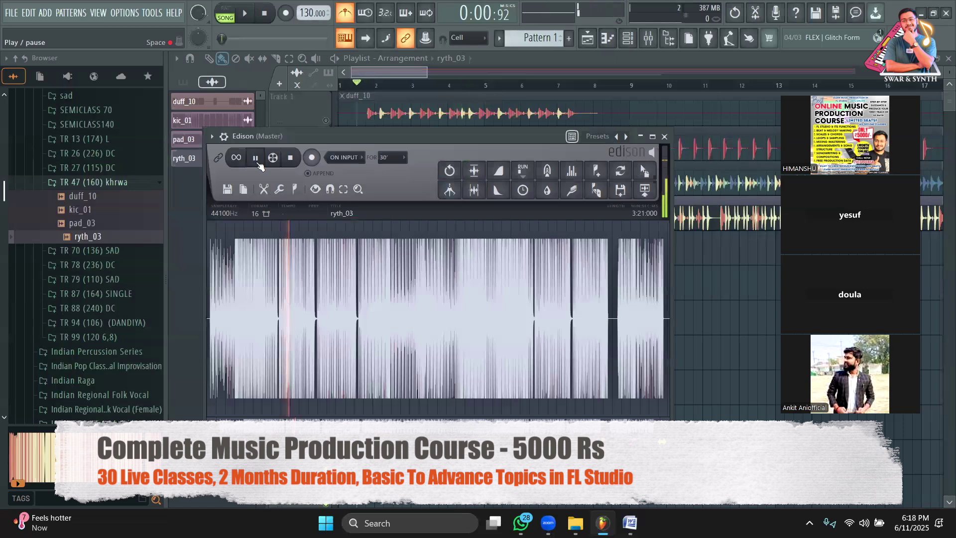
pyautogui.click(256, 158)
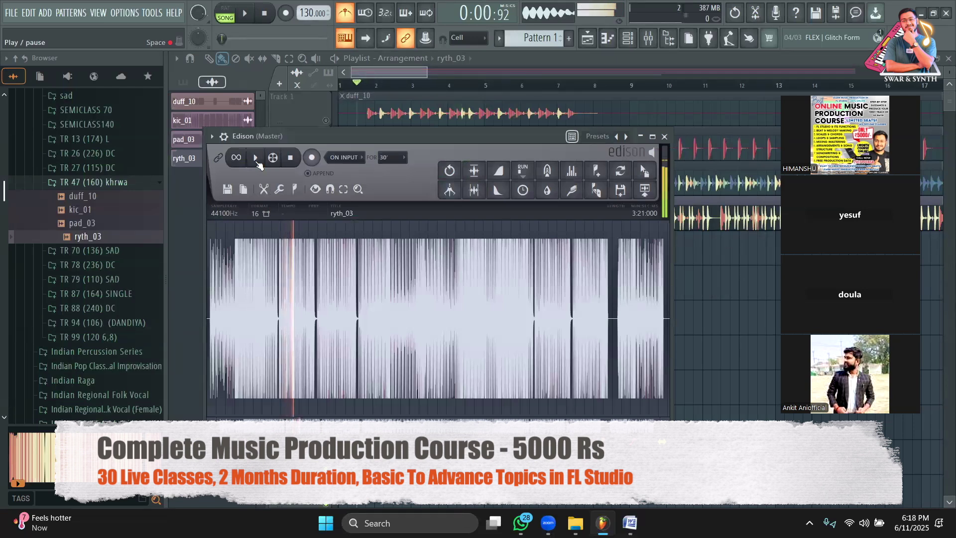
pyautogui.click(665, 137)
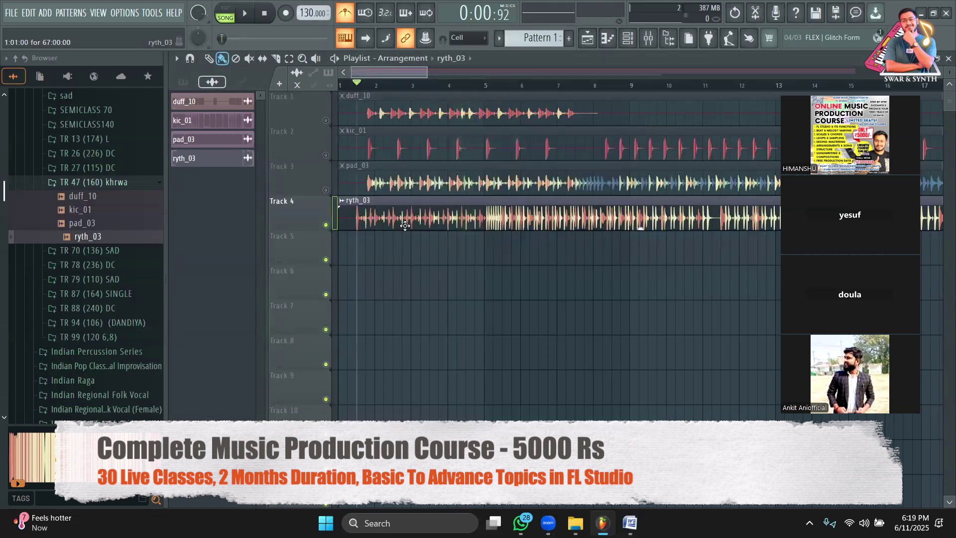
pyautogui.press('space')
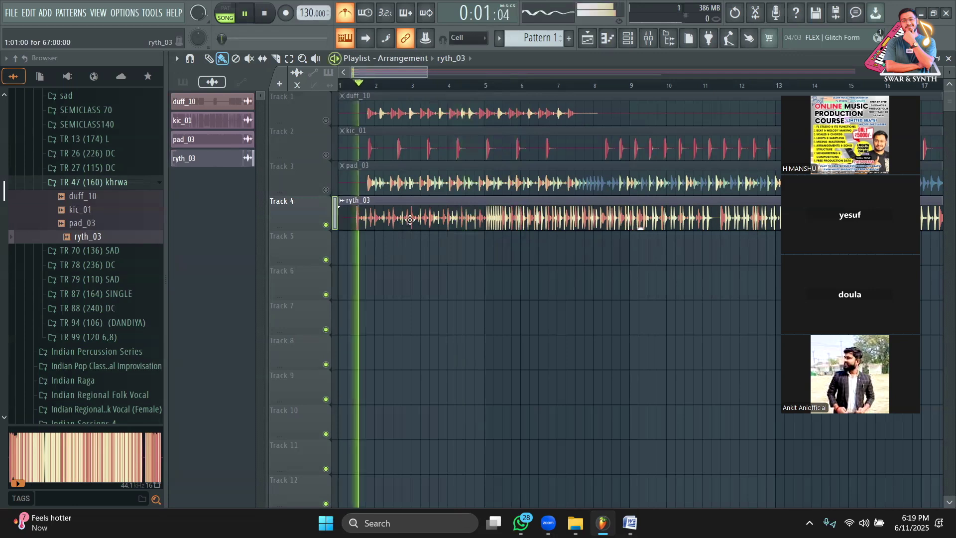
pyautogui.press('space')
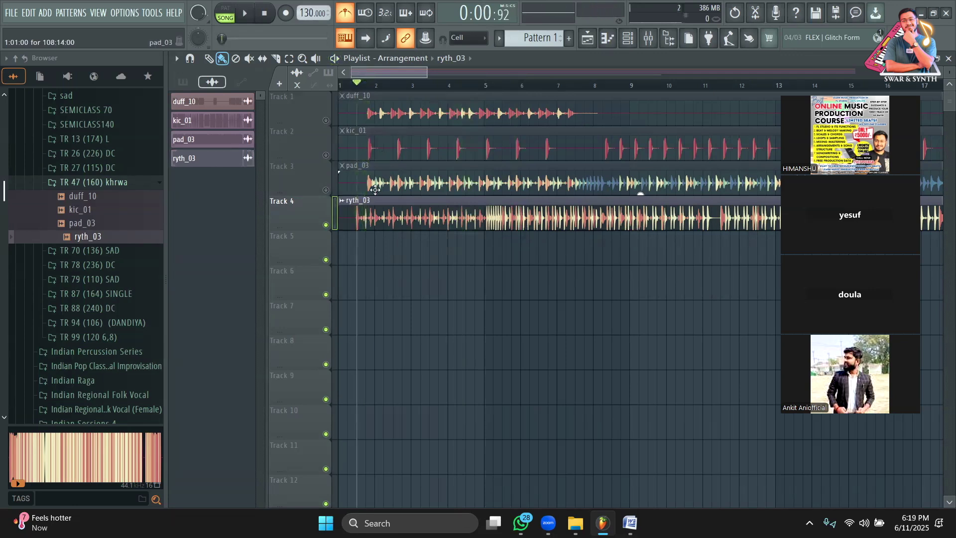
# - Fit the pad_03 clip on Track 3 to the project tempo using the 75 to 150 BPM range
pyautogui.click(342, 167)
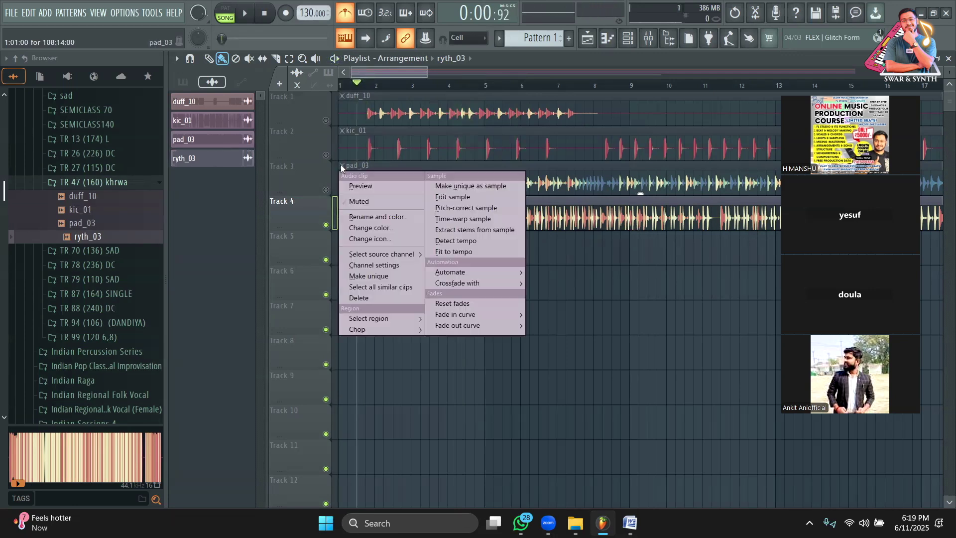
pyautogui.click(456, 242)
pyautogui.click(480, 320)
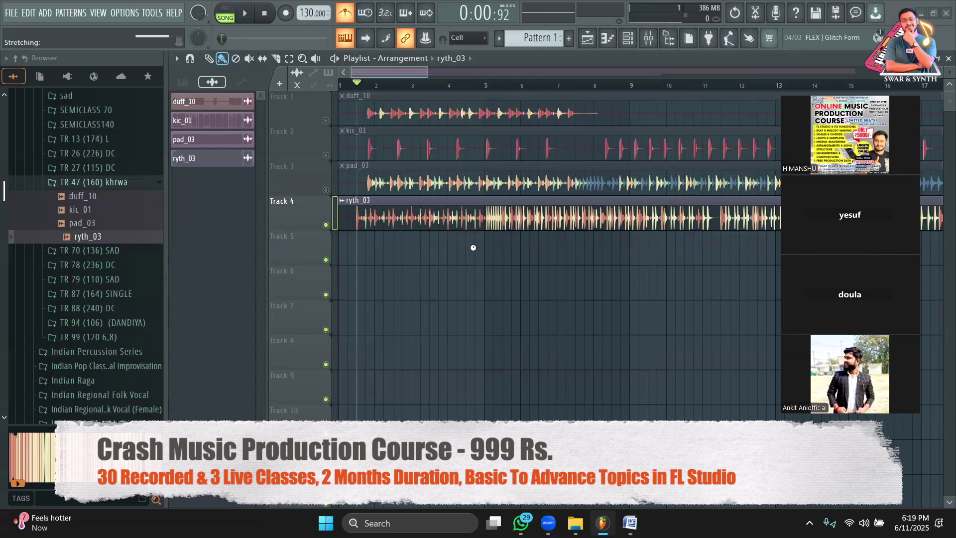
# - Fit the kic_01 clip on Track 2 to the project tempo using the 75 to 150 BPM range
pyautogui.click(343, 131)
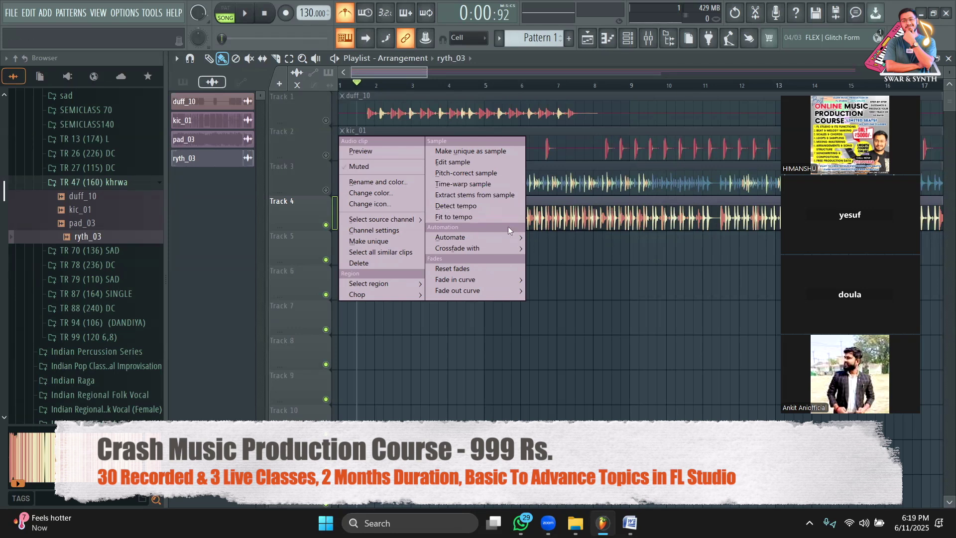
pyautogui.click(497, 218)
pyautogui.click(492, 321)
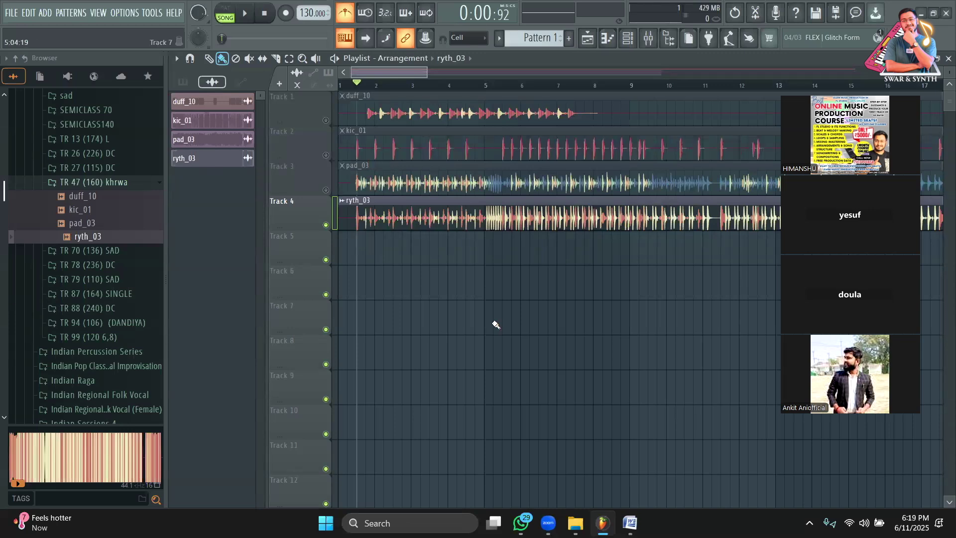
pyautogui.click(341, 96)
pyautogui.click(453, 171)
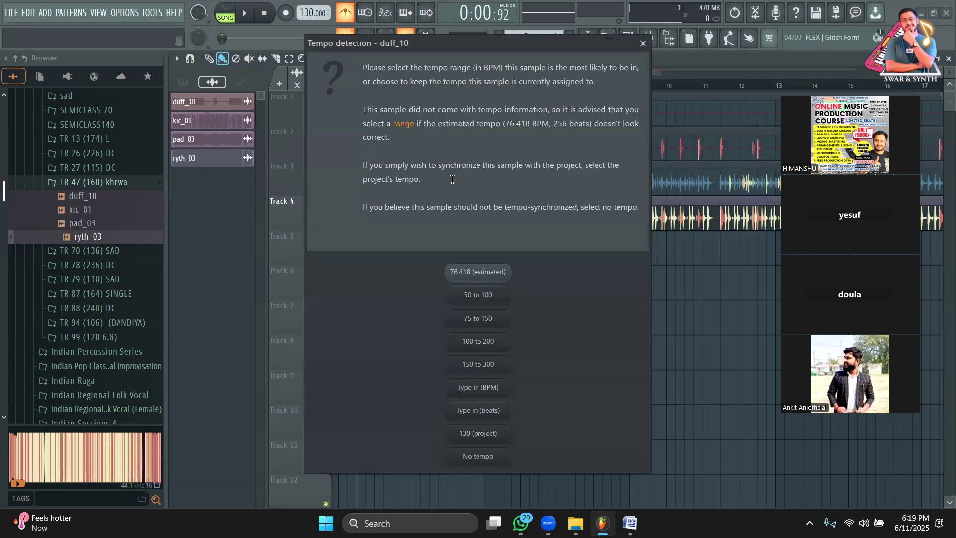
pyautogui.press('Return')
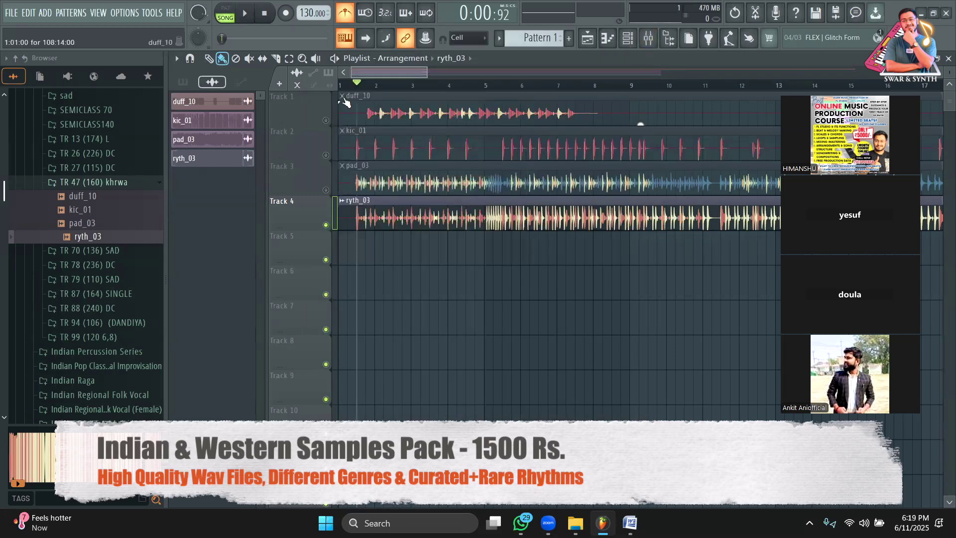
# - Fit the duff_10 clip on Track 1 to the project tempo using the 75 to 150 BPM range
pyautogui.click(343, 96)
pyautogui.click(463, 182)
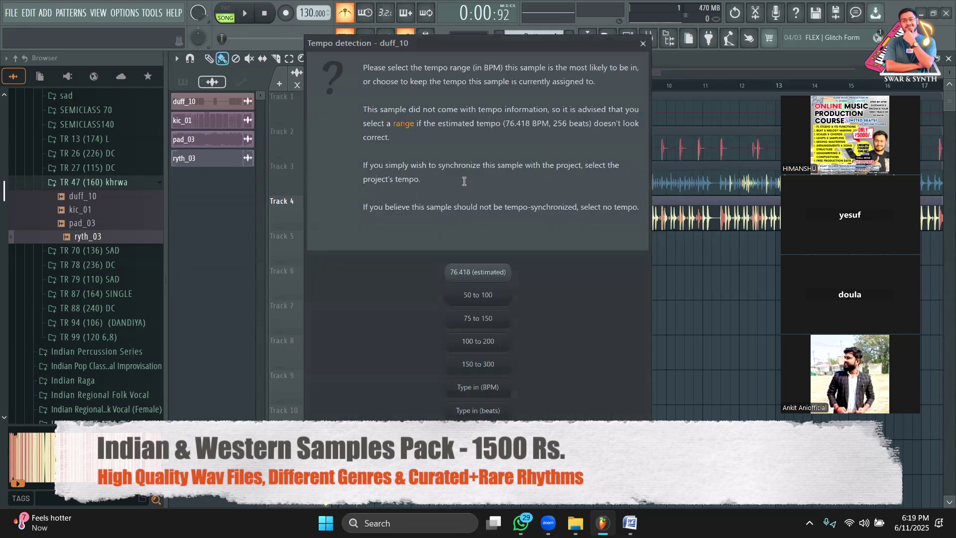
pyautogui.click(499, 321)
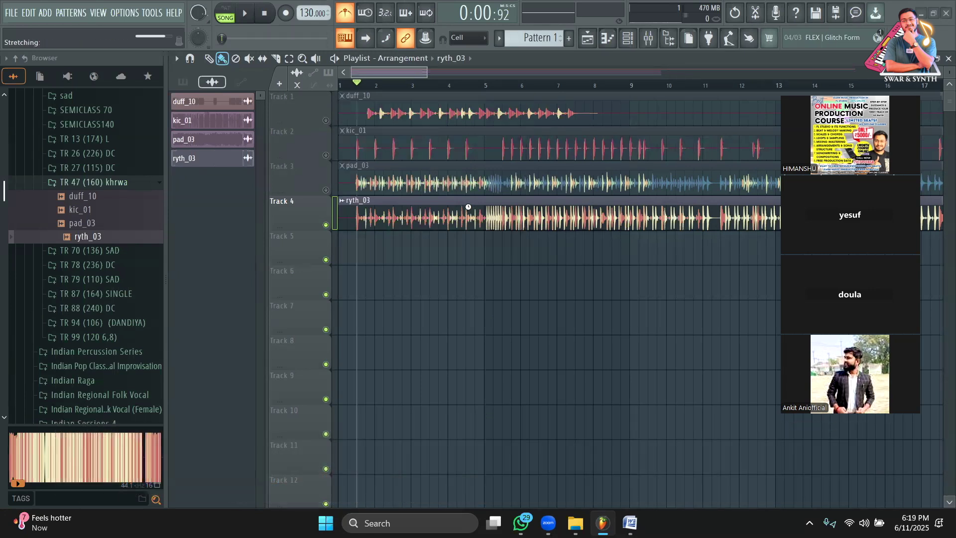
# - Unmute Tracks 1 to 3 and play all four rhythm clips together
pyautogui.click(327, 121)
pyautogui.click(326, 155)
pyautogui.click(327, 190)
pyautogui.press('space')
pyautogui.moveTo(466, 72); pyautogui.dragTo(420, 74)
pyautogui.press('space')
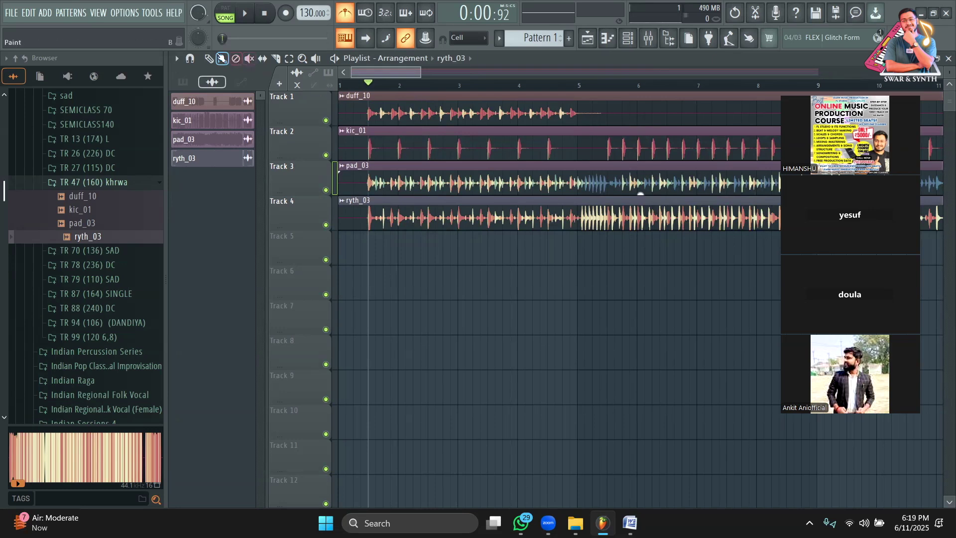
# - Run the macro that switches all audio clips to realtime stretching mode and accept the change
pyautogui.click(152, 12)
pyautogui.moveTo(187, 51)
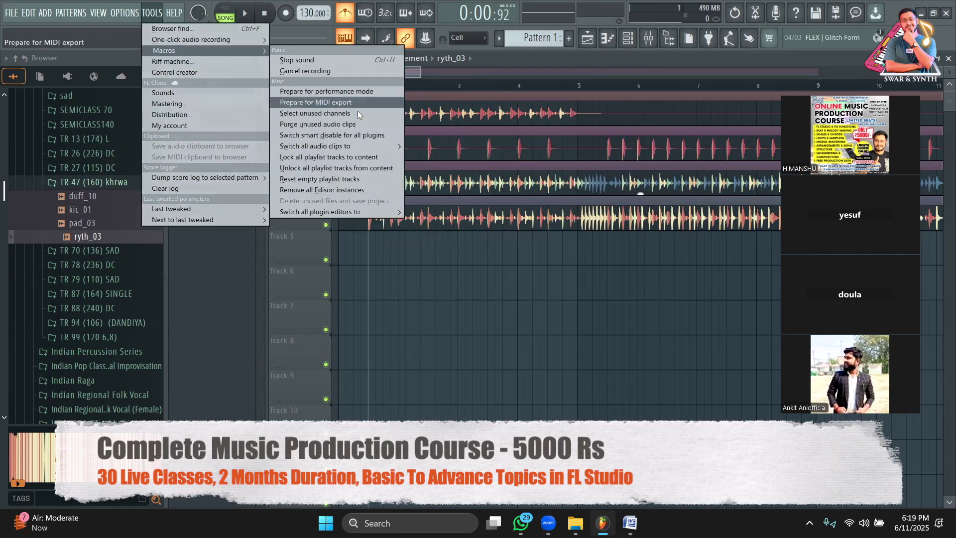
pyautogui.moveTo(358, 146)
pyautogui.click(436, 148)
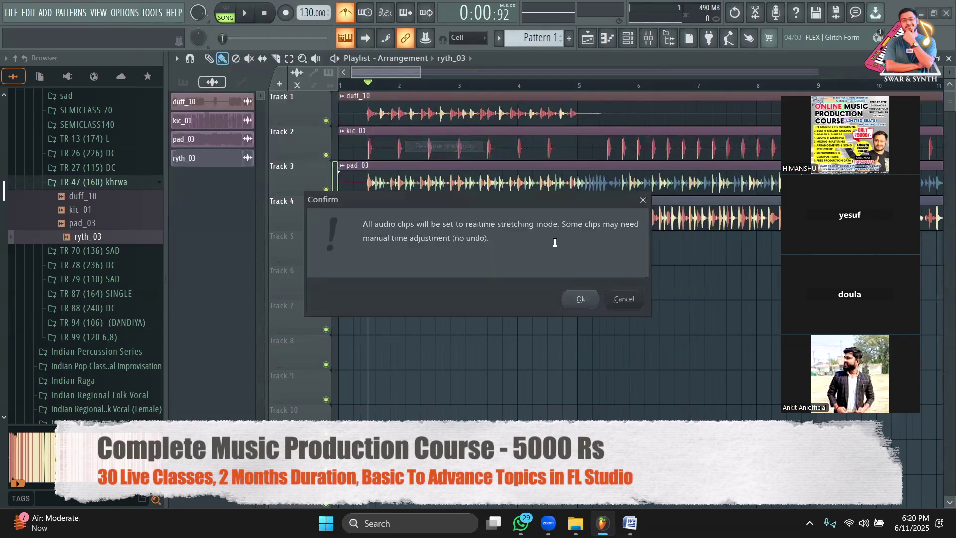
pyautogui.click(578, 298)
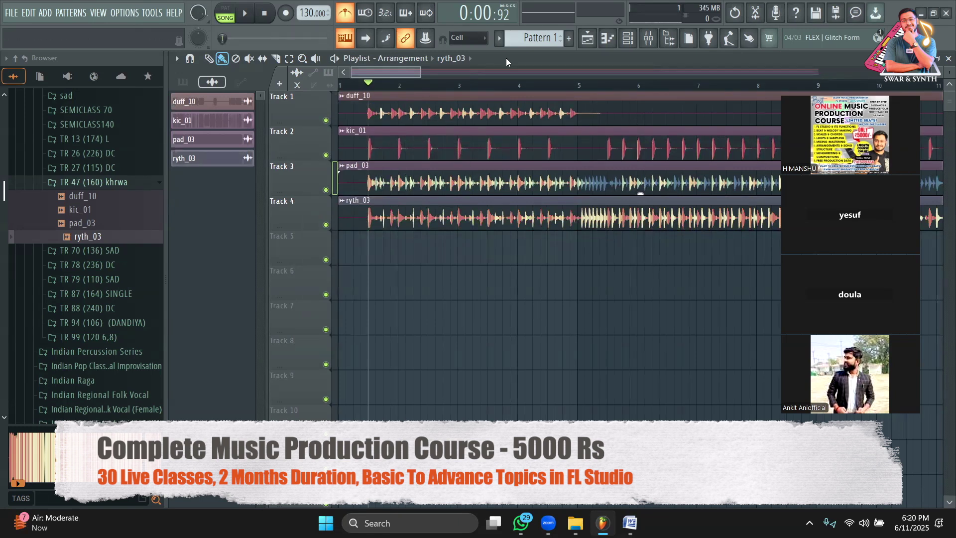
# - Lower the project tempo to 120 BPM, start playback, and reduce the tempo further to 79 BPM
pyautogui.scroll(-11, 313, 13)
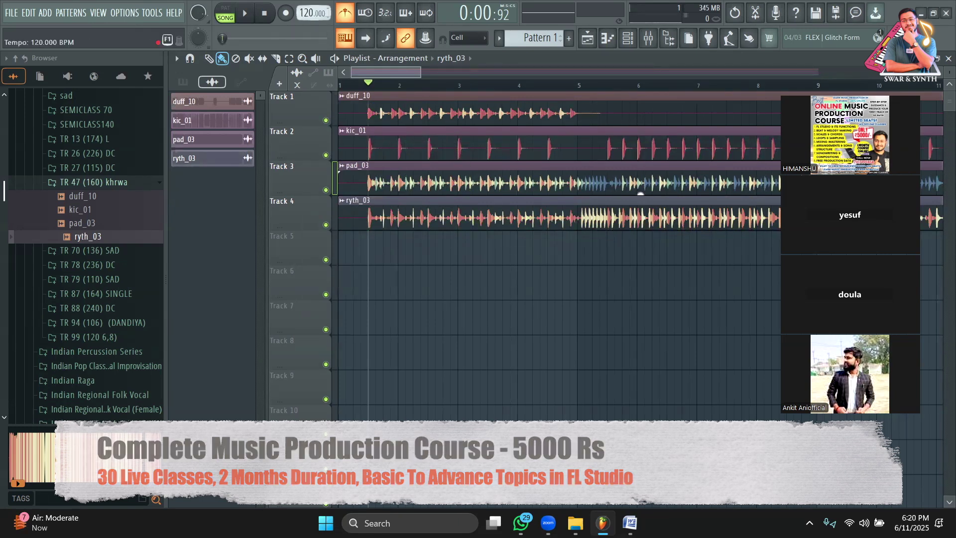
pyautogui.press('space')
pyautogui.scroll(-20, 314, 14)
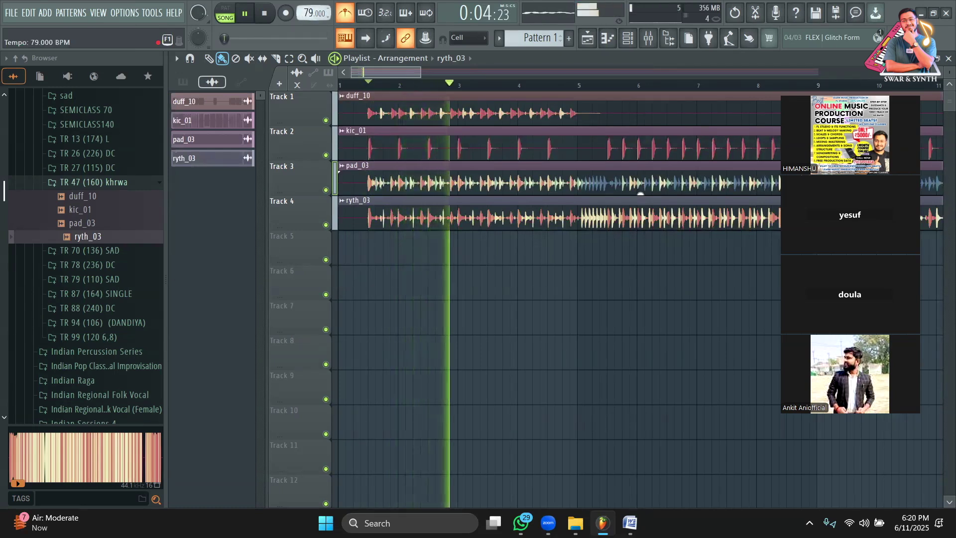
# - Set the project tempo to 125 BPM and play the four clips to check that they follow the tempo
pyautogui.scroll(-10, 314, 14)
pyautogui.press('space')
pyautogui.press('space')
pyautogui.press('space')
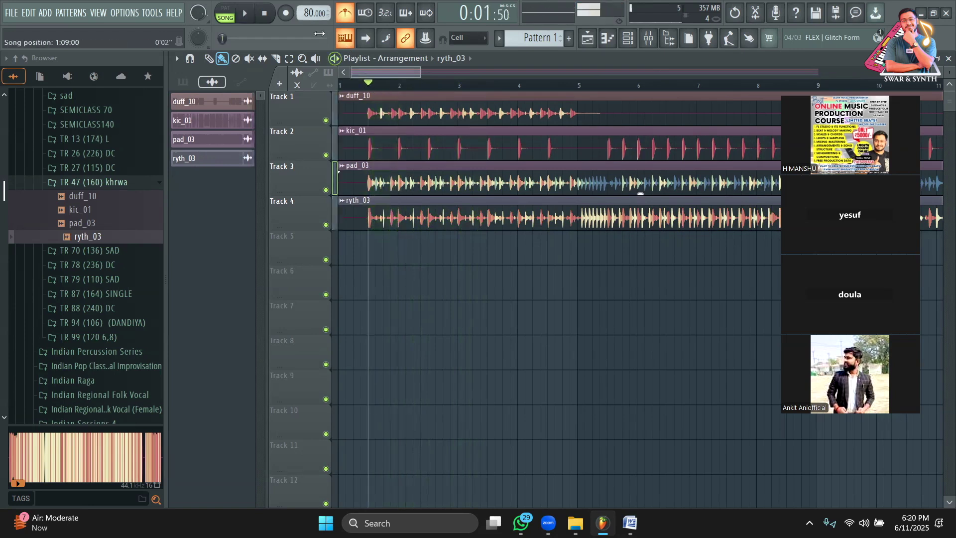
pyautogui.moveTo(312, 14); pyautogui.dragTo(312, 6)
pyautogui.press('space')
pyautogui.press('space')
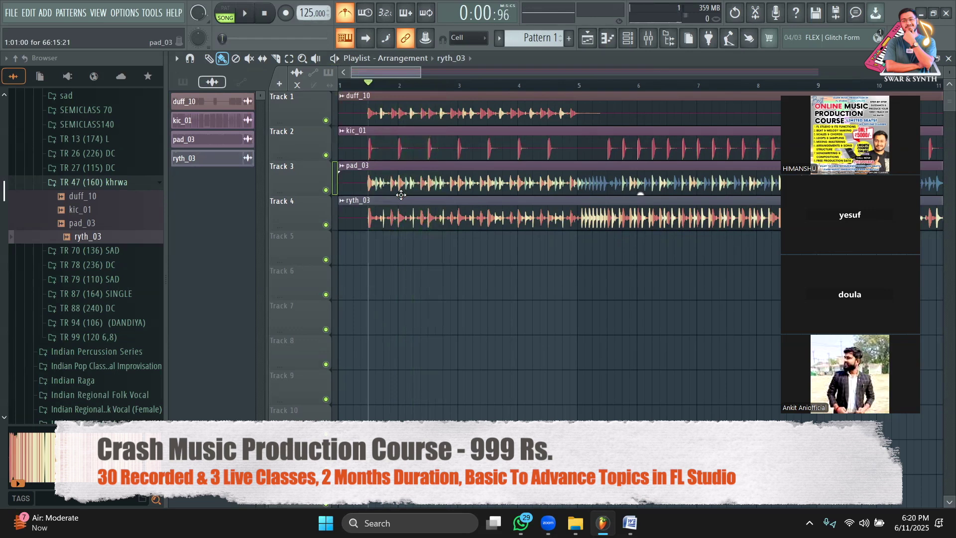
pyautogui.press('space')
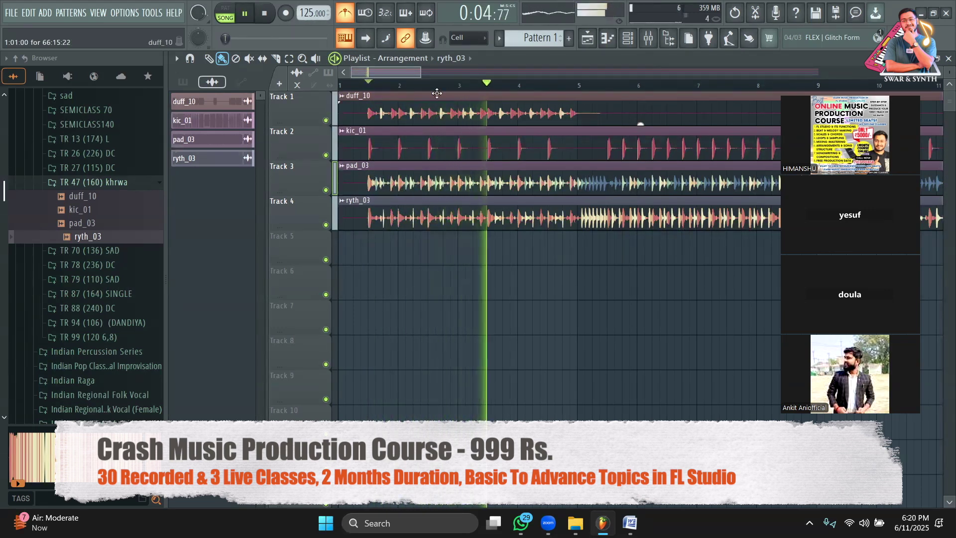
pyautogui.moveTo(421, 73); pyautogui.dragTo(421, 75)
pyautogui.press('space')
# - Slice all four clips in the middle of bar 1, where the audio starts, and delete the silent lead-in pieces
pyautogui.click(276, 58)
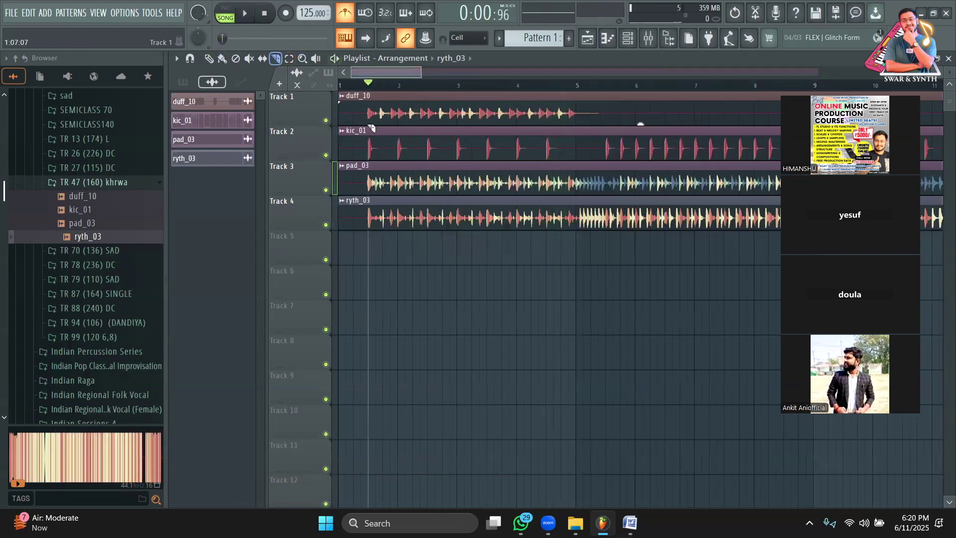
pyautogui.moveTo(375, 101); pyautogui.dragTo(376, 257)
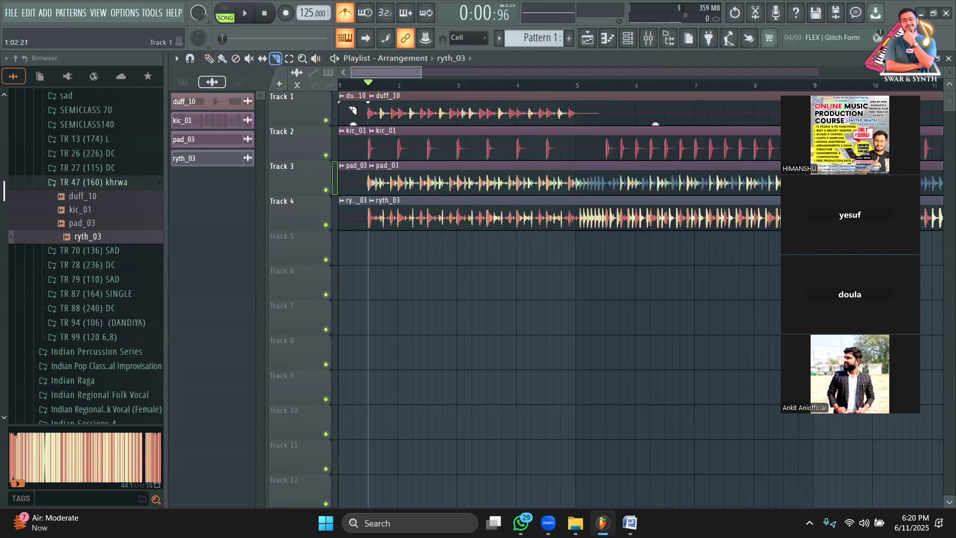
pyautogui.click(209, 58)
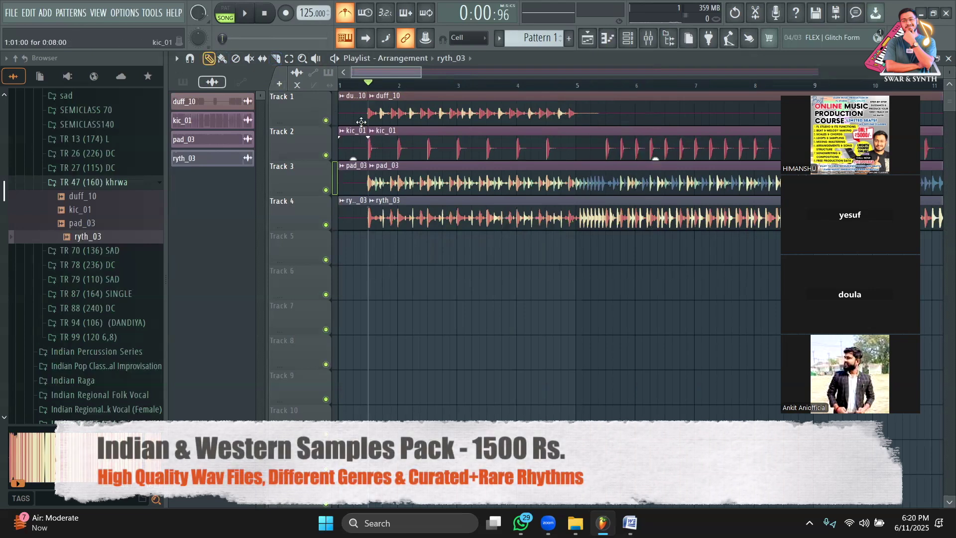
pyautogui.rightClick(354, 112)
pyautogui.rightClick(354, 147)
pyautogui.rightClick(354, 182)
pyautogui.rightClick(353, 217)
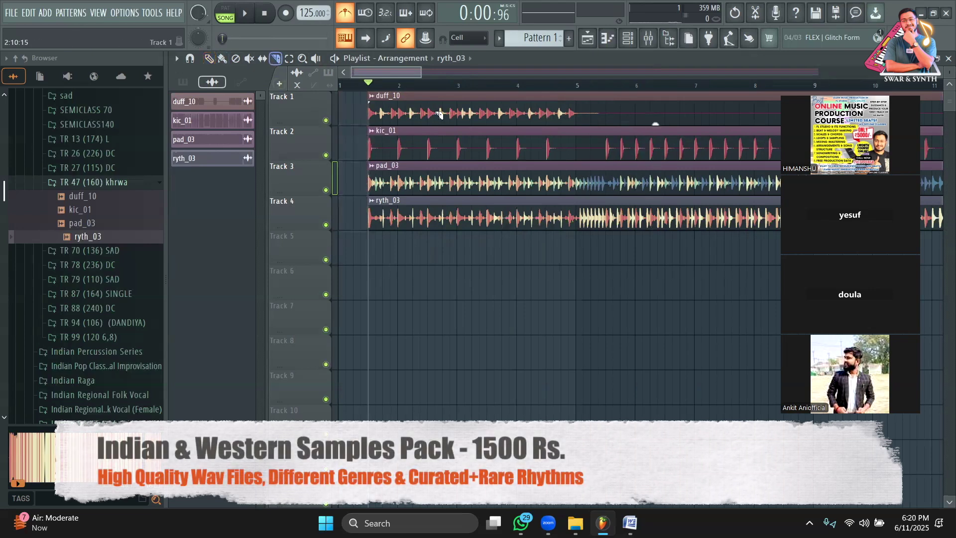
# - Slice all four clips in the middle of bar 2 and move the first one-bar section to Tracks 5 to 8
pyautogui.press('space')
pyautogui.press('space')
pyautogui.moveTo(437, 102); pyautogui.dragTo(437, 243)
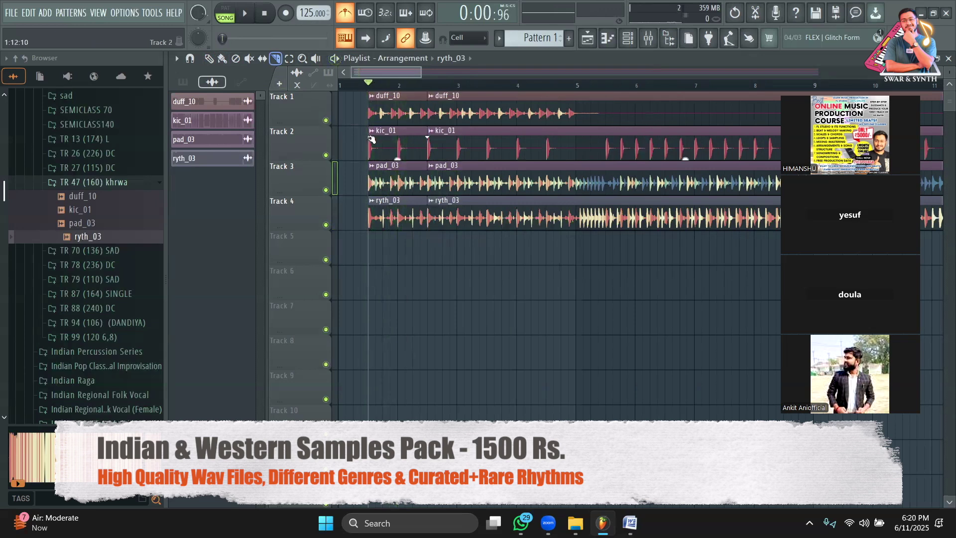
pyautogui.moveTo(373, 113); pyautogui.dragTo(395, 367)
pyautogui.click(209, 59)
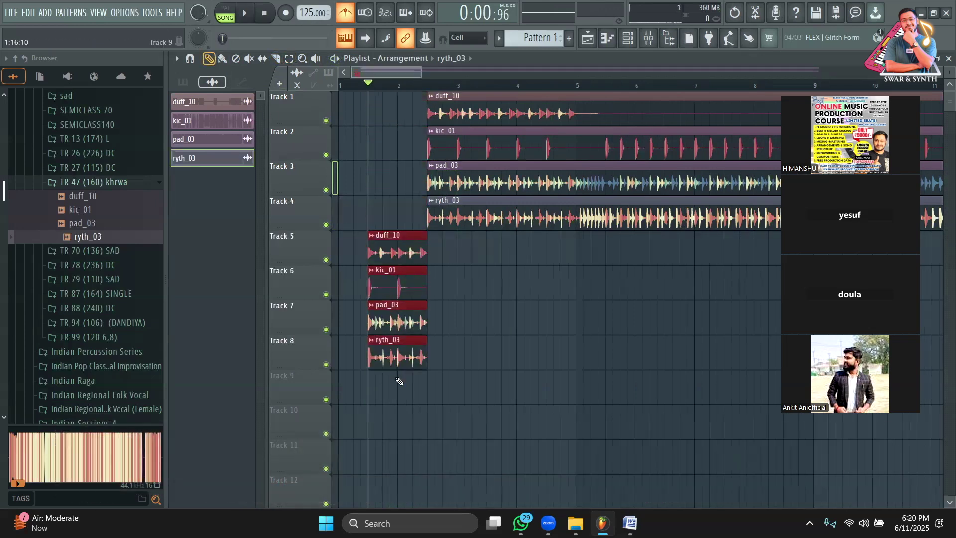
pyautogui.click(474, 358)
# - Slice the half-bar section at the start of bar 5 out of all four clips, move it to Tracks 5 to 8 and play it
pyautogui.click(582, 88)
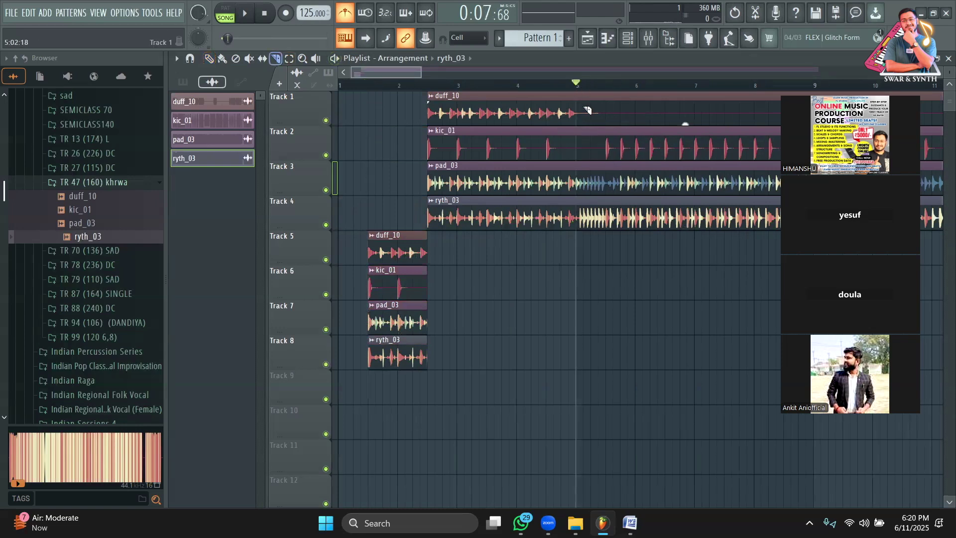
pyautogui.moveTo(573, 209); pyautogui.dragTo(581, 238)
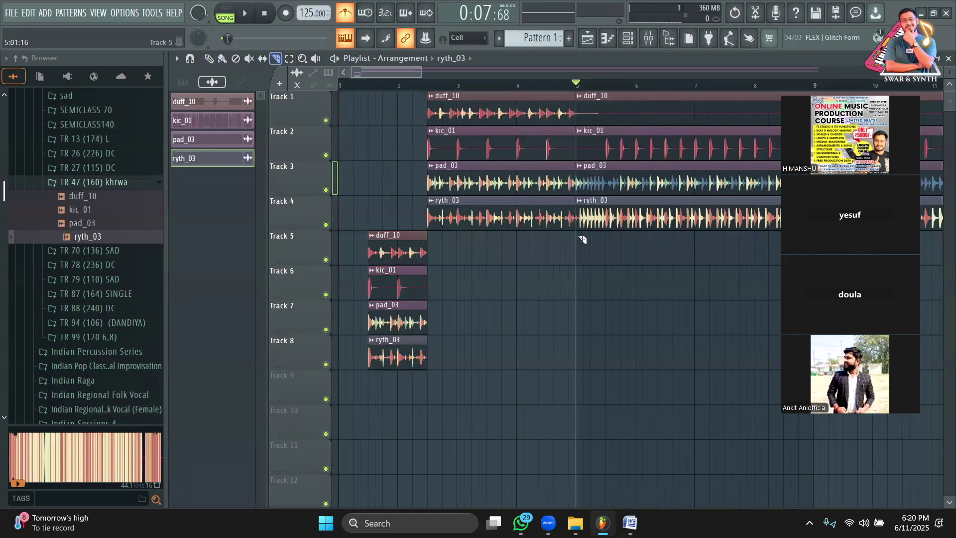
pyautogui.moveTo(626, 116); pyautogui.dragTo(621, 112)
pyautogui.press('space')
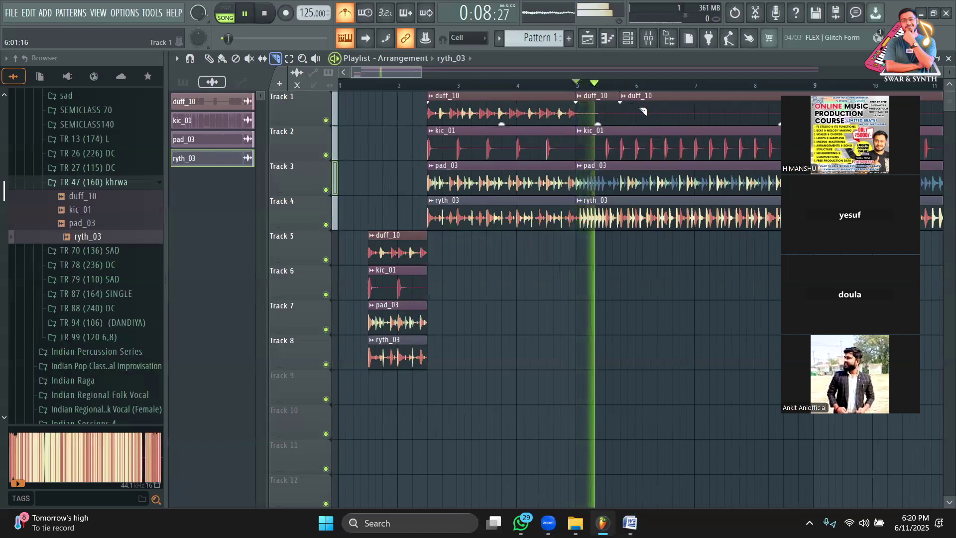
pyautogui.press('space')
pyautogui.moveTo(617, 224); pyautogui.dragTo(614, 240)
pyautogui.moveTo(593, 124); pyautogui.dragTo(584, 299)
pyautogui.moveTo(589, 221); pyautogui.dragTo(589, 362)
pyautogui.press('space')
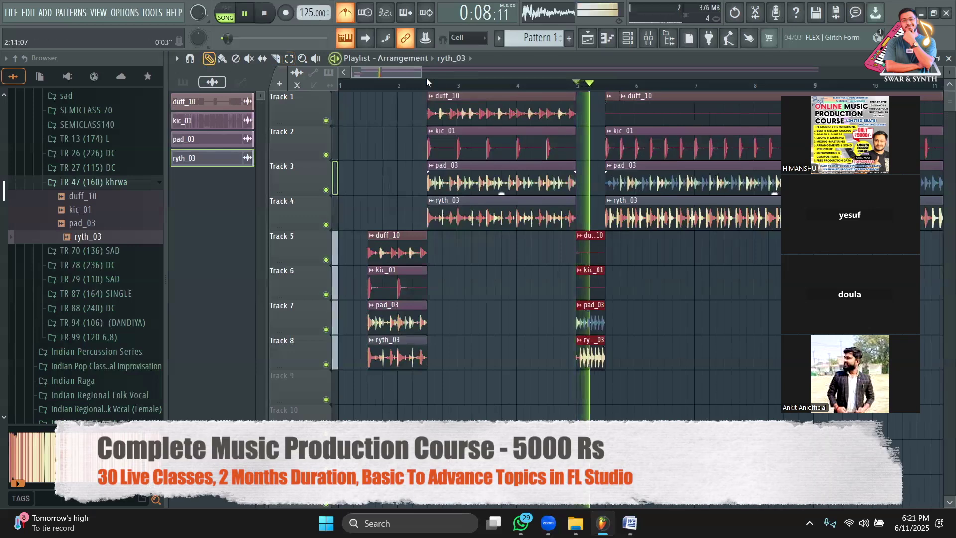
pyautogui.press('space')
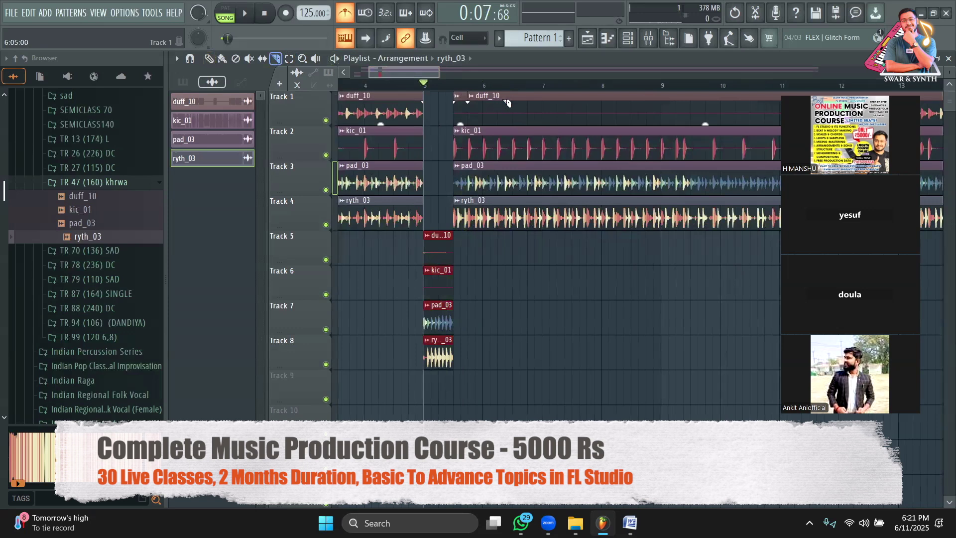
# - Slice off the one-bar section that follows the half-bar fill and move it to Tracks 5 to 8, starting in the middle of bar 6
pyautogui.moveTo(533, 206)
pyautogui.mouseDown()
pyautogui.moveTo(514, 257)
pyautogui.moveTo(473, 97)
pyautogui.moveTo(456, 94)
pyautogui.mouseUp()
pyautogui.press('e')
pyautogui.press('p')
pyautogui.moveTo(473, 161); pyautogui.dragTo(533, 300)
pyautogui.hscroll(-3, 446, 130)
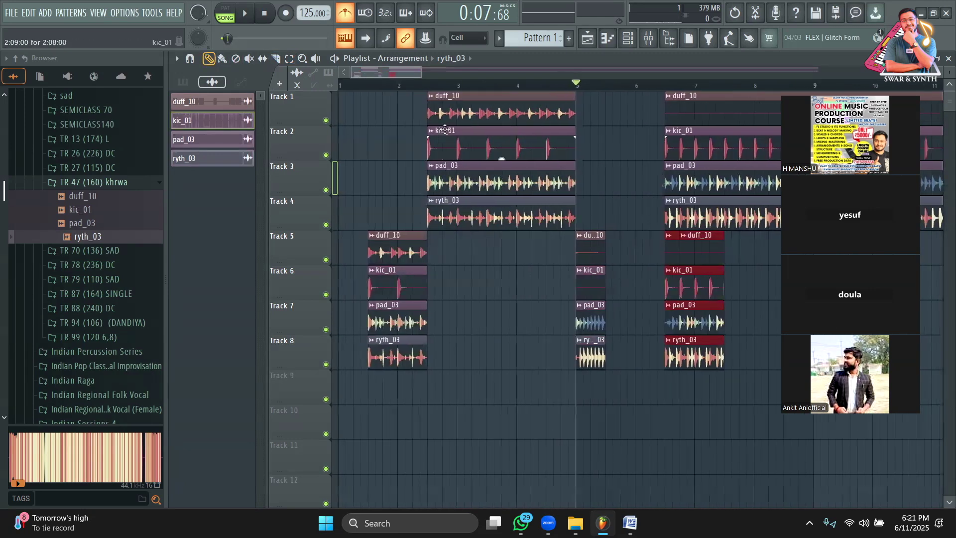
# - Delete the remaining duff_10, kic_01, pad_03 and ryth_03 clips from Tracks 1 to 4
pyautogui.moveTo(418, 71); pyautogui.dragTo(474, 71)
pyautogui.rightClick(633, 217)
pyautogui.rightClick(627, 182)
pyautogui.rightClick(623, 148)
pyautogui.rightClick(618, 113)
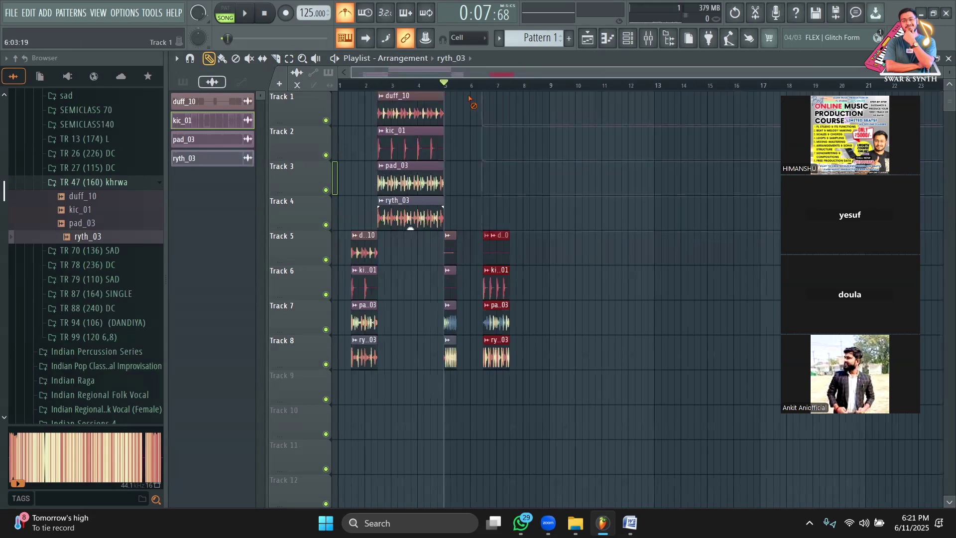
pyautogui.rightClick(411, 113)
pyautogui.rightClick(411, 147)
pyautogui.rightClick(410, 183)
pyautogui.rightClick(411, 218)
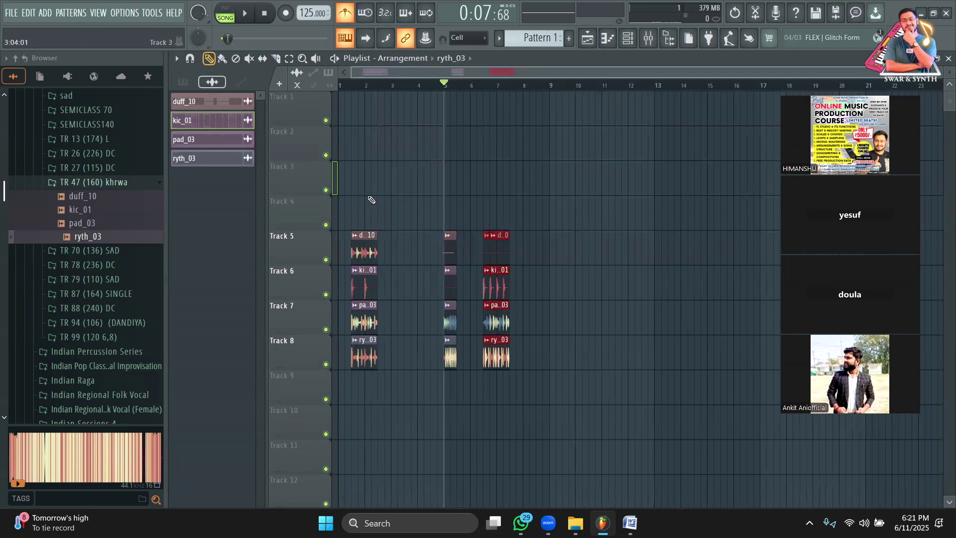
# - Move the last one-bar section from Tracks 5 to 8 up to Tracks 1 to 4 at bar 2 and repeat it to fill four bars
pyautogui.press('e')
pyautogui.moveTo(543, 372)
pyautogui.mouseDown()
pyautogui.moveTo(503, 263)
pyautogui.moveTo(477, 244)
pyautogui.mouseUp()
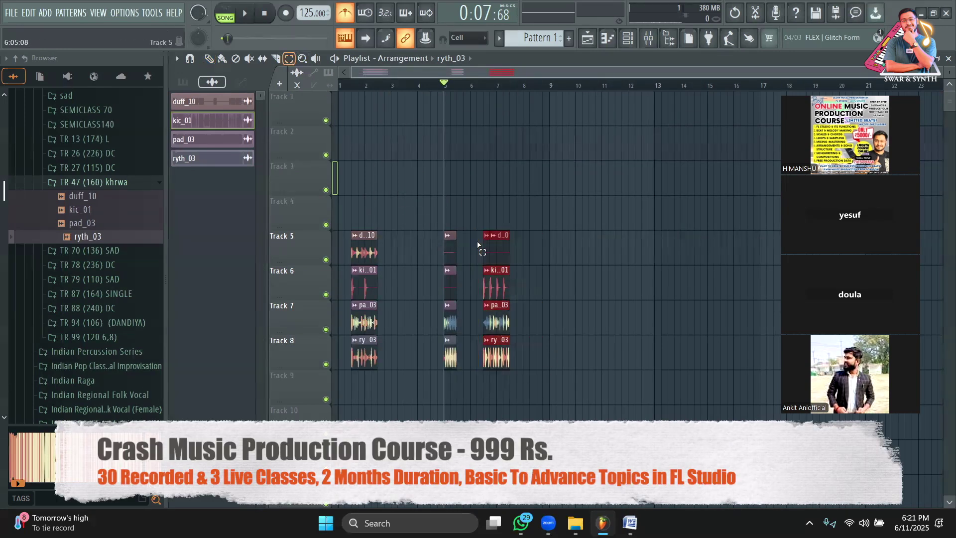
pyautogui.click(210, 58)
pyautogui.moveTo(497, 324)
pyautogui.mouseDown()
pyautogui.moveTo(437, 219)
pyautogui.moveTo(379, 185)
pyautogui.moveTo(413, 210)
pyautogui.moveTo(404, 213)
pyautogui.moveTo(477, 221)
pyautogui.moveTo(466, 214)
pyautogui.mouseUp()
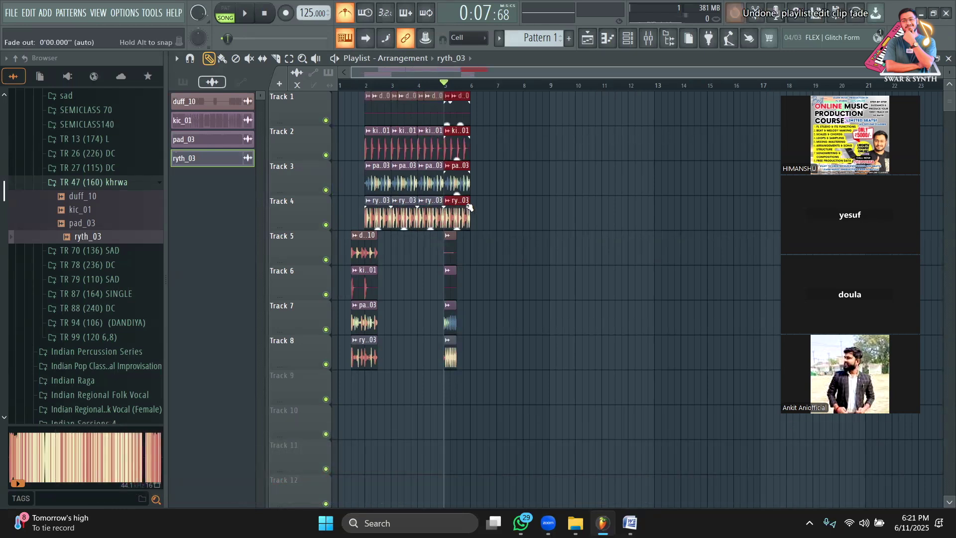
pyautogui.click(523, 227)
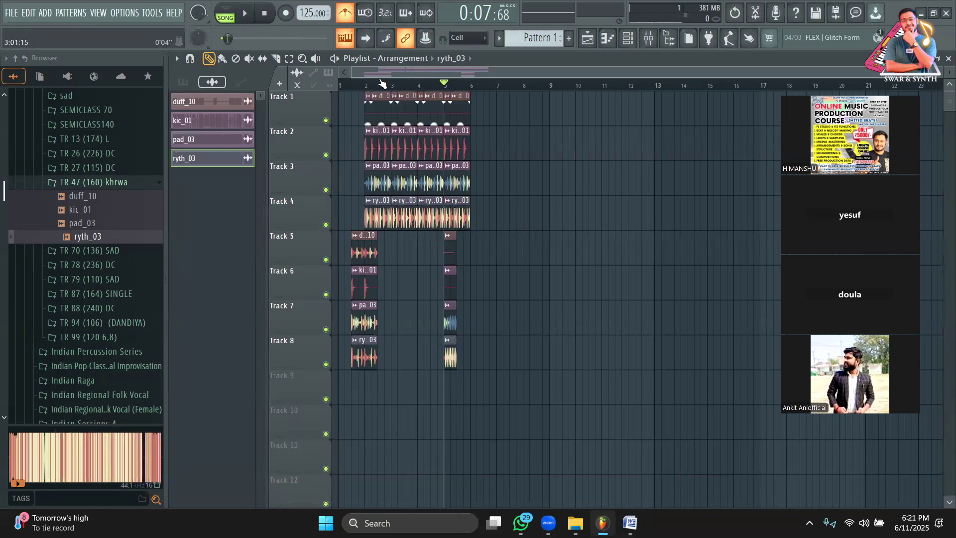
# - Move the half-bar fill from Tracks 5 to 8 up to Tracks 1 to 4, directly after the repeated loop at bar 6
pyautogui.click(276, 58)
pyautogui.moveTo(496, 401); pyautogui.dragTo(420, 256)
pyautogui.click(210, 58)
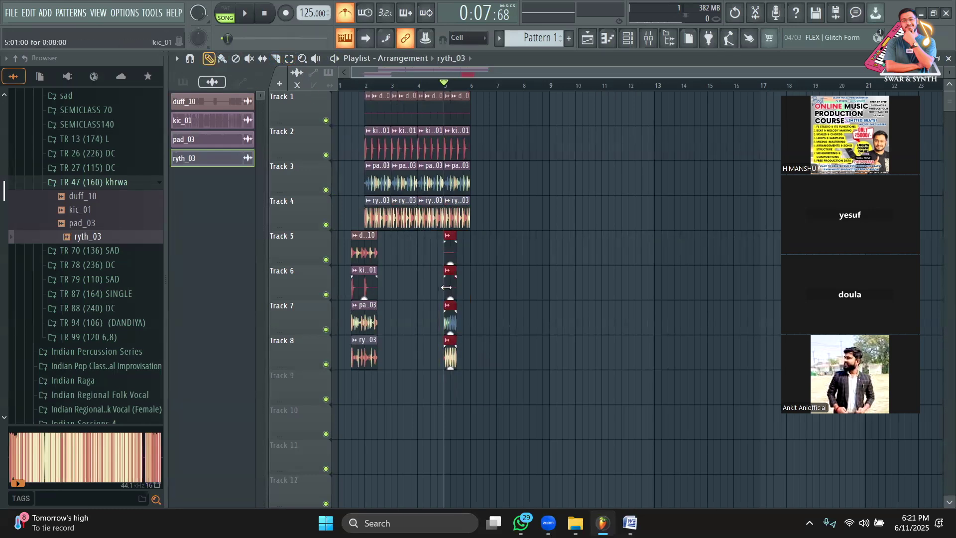
pyautogui.hotkey('ctrl', 'z')
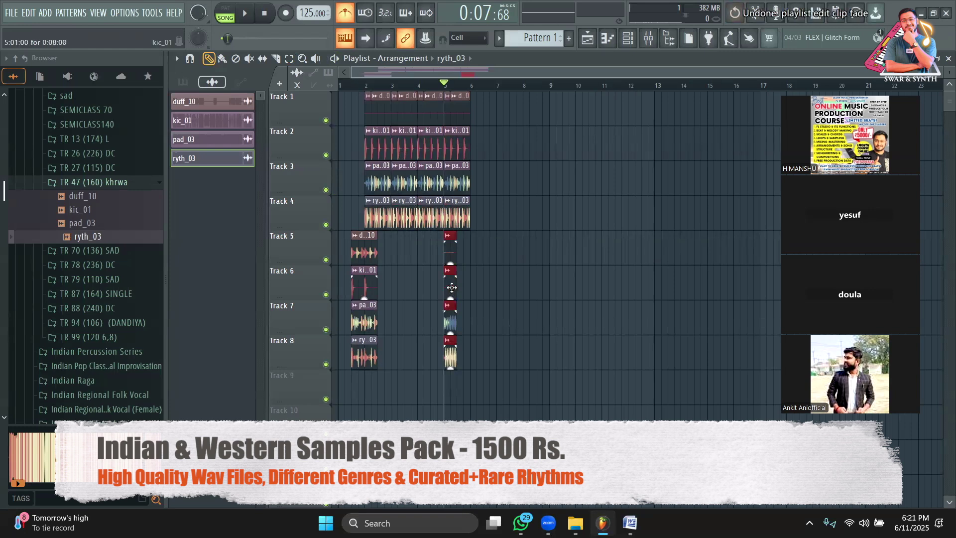
pyautogui.moveTo(451, 288); pyautogui.dragTo(478, 149)
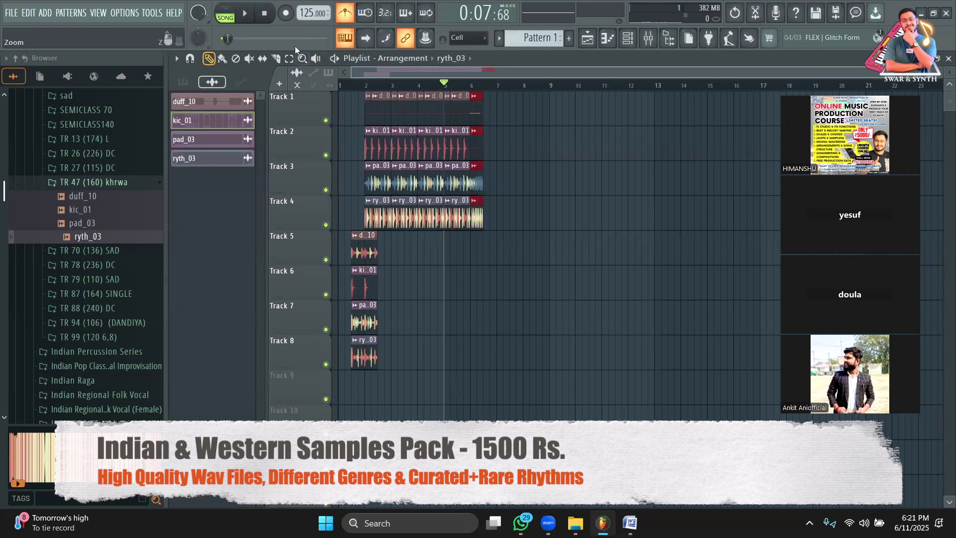
# - Move the remaining one-bar section to Tracks 1 to 4 directly after the fill and duplicate it twice
pyautogui.moveTo(413, 428); pyautogui.dragTo(493, 112)
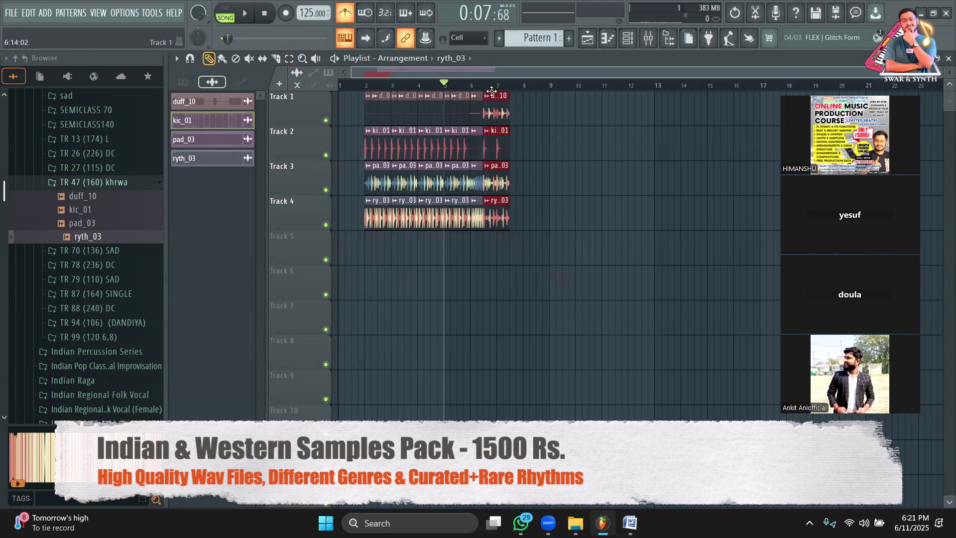
pyautogui.hotkey('ctrl', 'b')
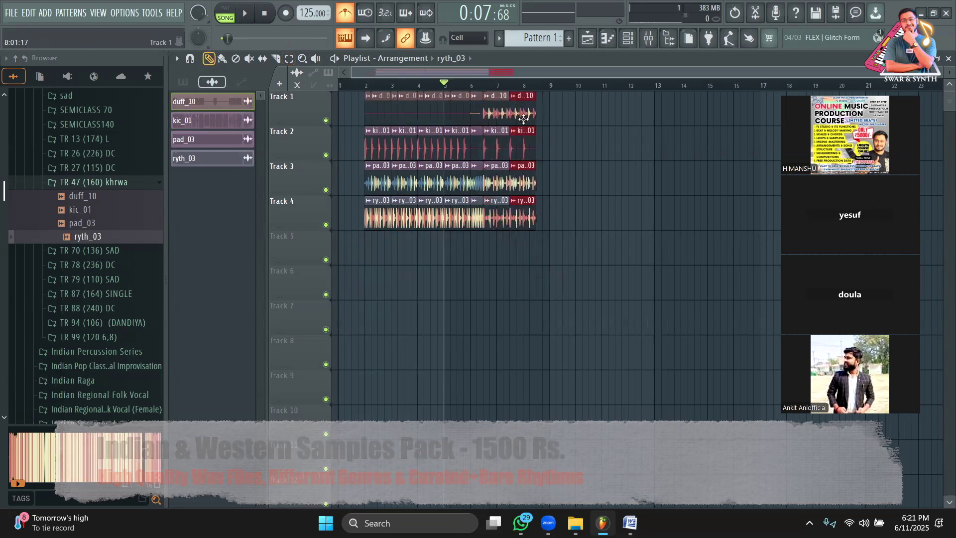
pyautogui.hotkey('ctrl', 'b')
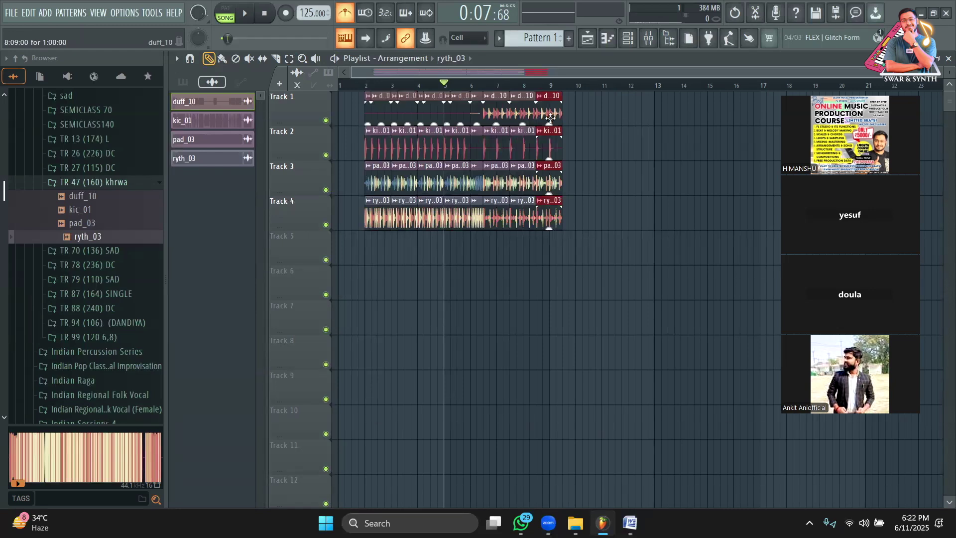
# - Clear all clips from the playlist and search the browser for SARANGI samples
pyautogui.moveTo(586, 218)
pyautogui.mouseDown()
pyautogui.moveTo(357, 216)
pyautogui.moveTo(438, 197)
pyautogui.moveTo(482, 135)
pyautogui.moveTo(428, 107)
pyautogui.moveTo(371, 179)
pyautogui.moveTo(594, 194)
pyautogui.mouseUp()
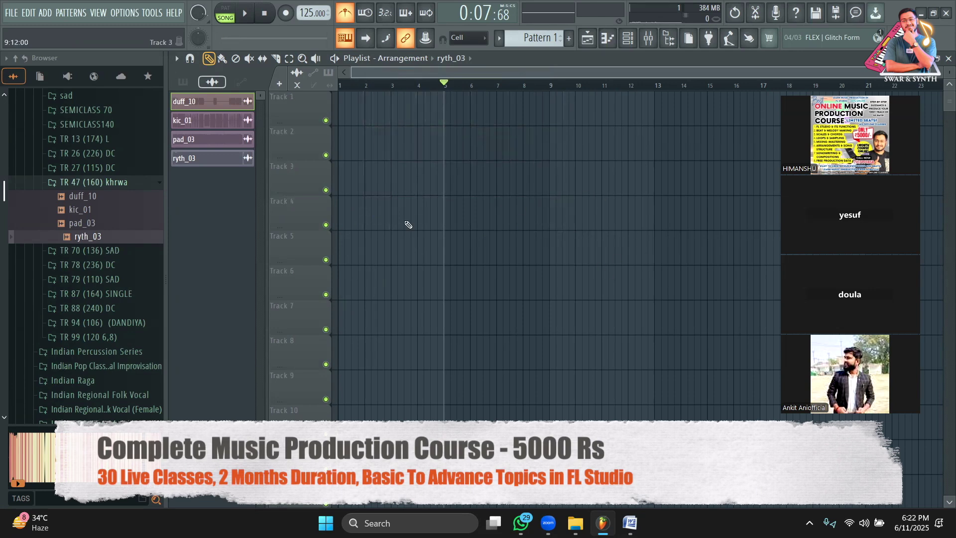
pyautogui.click(62, 492)
pyautogui.write('SA')
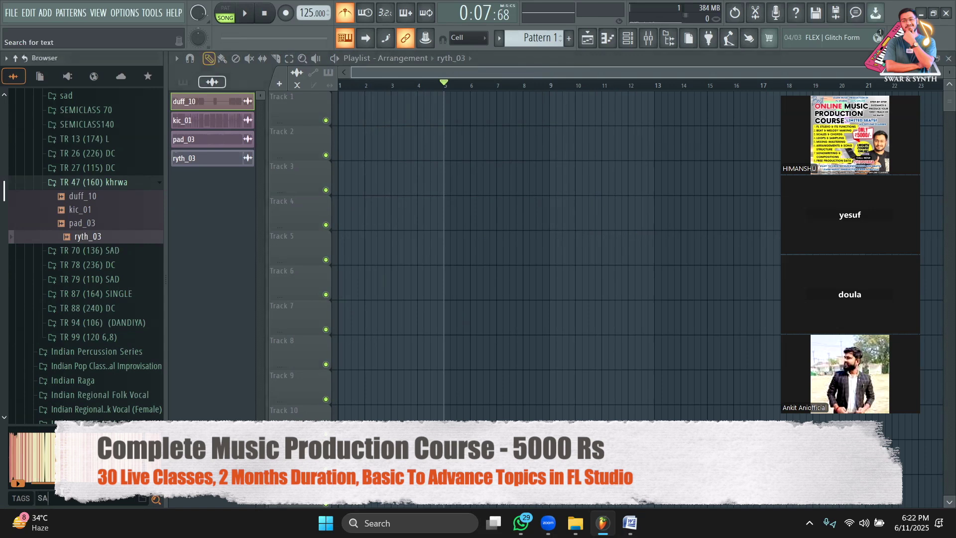
pyautogui.write('RANGI')
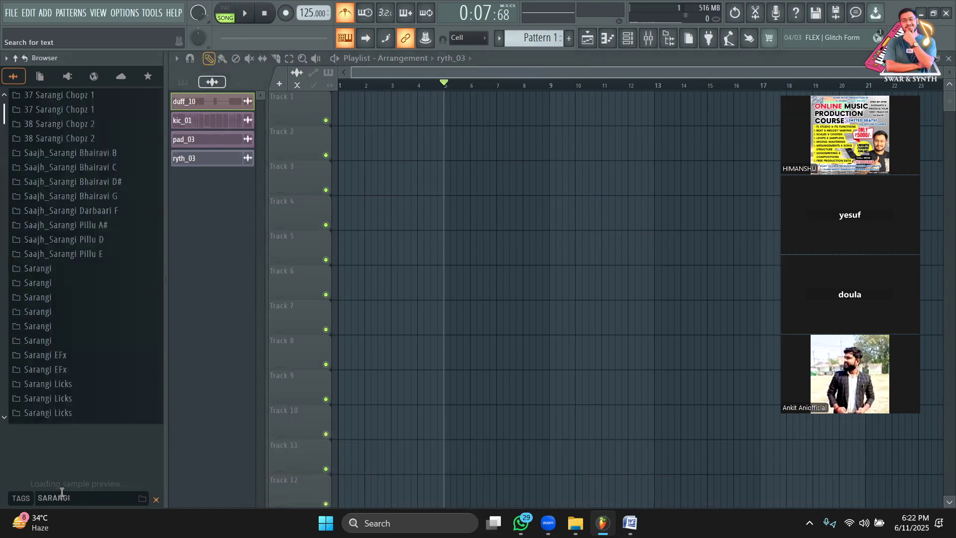
# - Open the Bageshree folder under Sarangi Raga-Alap and audition its SriBageshreeAlap samples
pyautogui.click(70, 270)
pyautogui.click(69, 296)
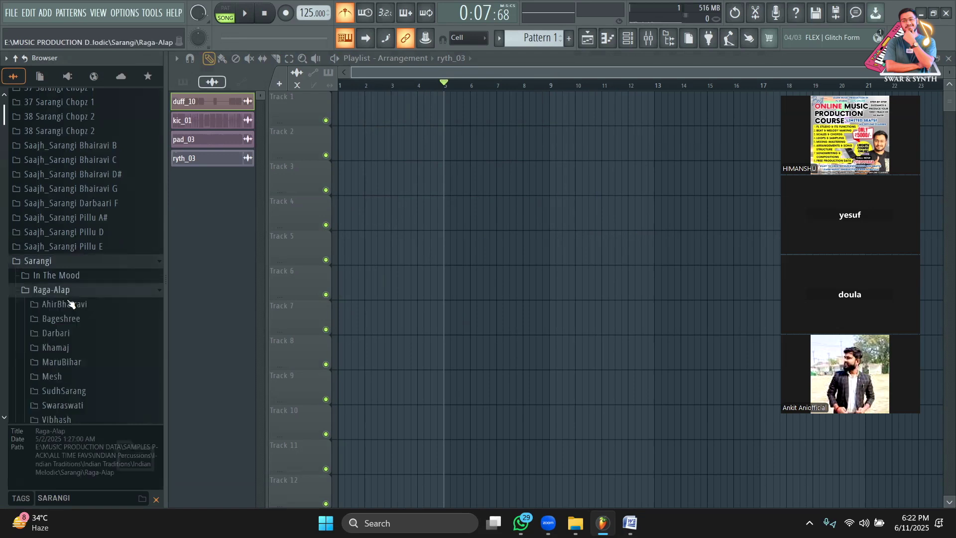
pyautogui.click(77, 309)
pyautogui.click(78, 328)
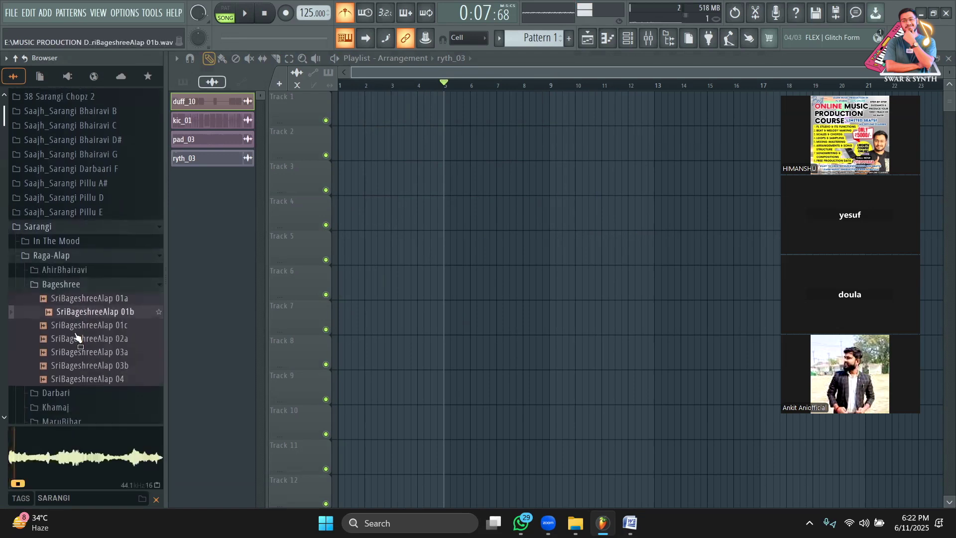
pyautogui.click(75, 316)
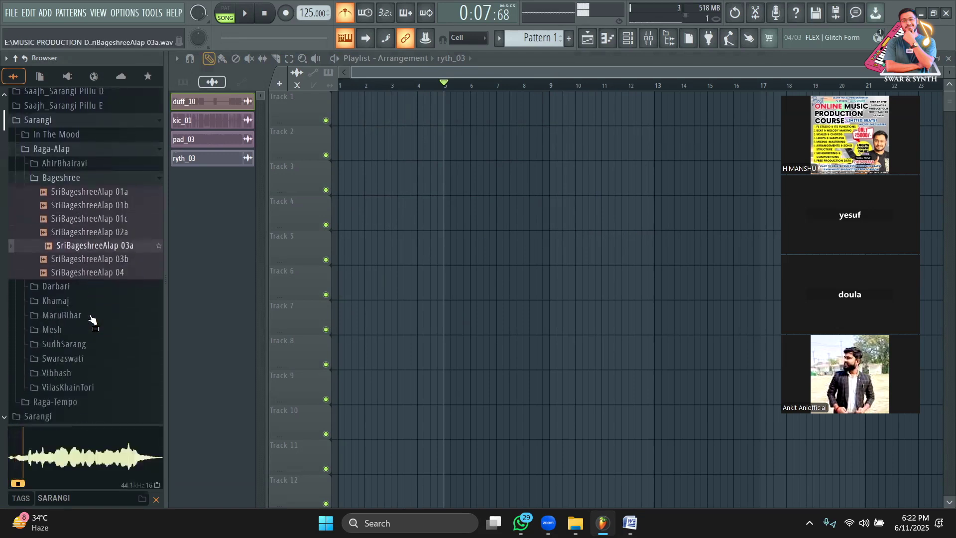
# - Browse another Sarangi folder's Sarangi EFx, Sarangi Licks and Sarangi Ragas subfolders
pyautogui.scroll(-3, 85, 298)
pyautogui.click(60, 320)
pyautogui.click(67, 336)
pyautogui.click(67, 336)
pyautogui.click(70, 351)
pyautogui.click(70, 351)
pyautogui.click(70, 364)
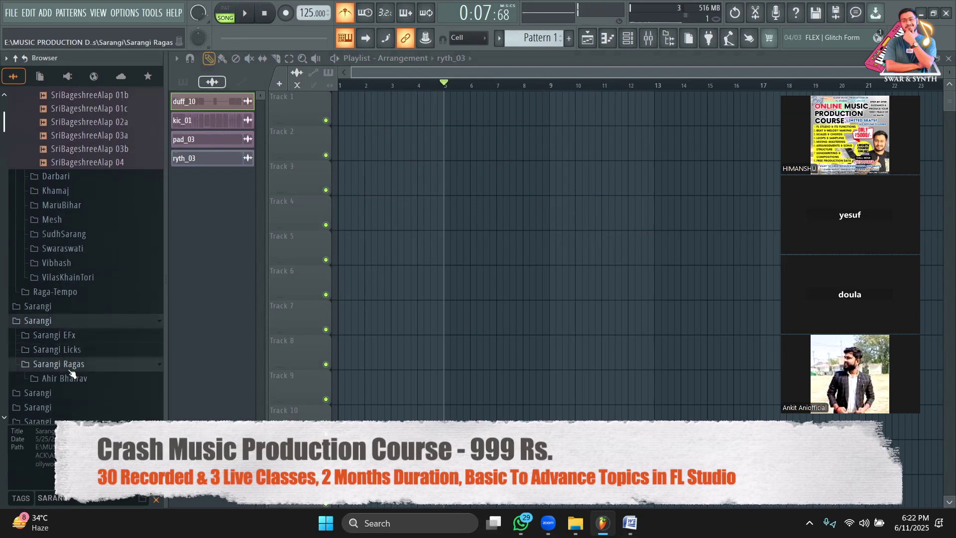
# - Open the 70-85 folder in Sarangi Licks and audition its Sarangi samples
pyautogui.click(57, 350)
pyautogui.click(52, 367)
pyautogui.click(79, 335)
pyautogui.scroll(-1, 77, 342)
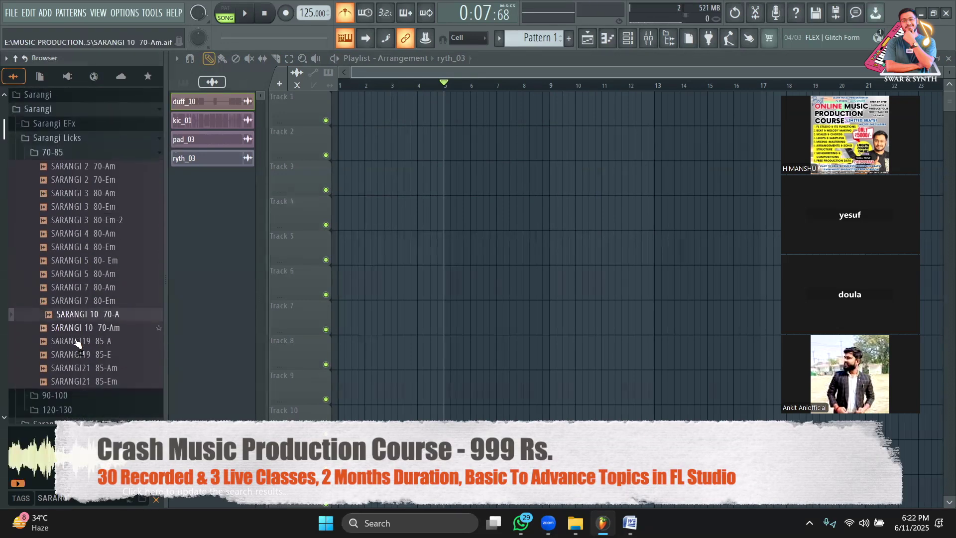
pyautogui.scroll(-2, 77, 343)
pyautogui.click(84, 234)
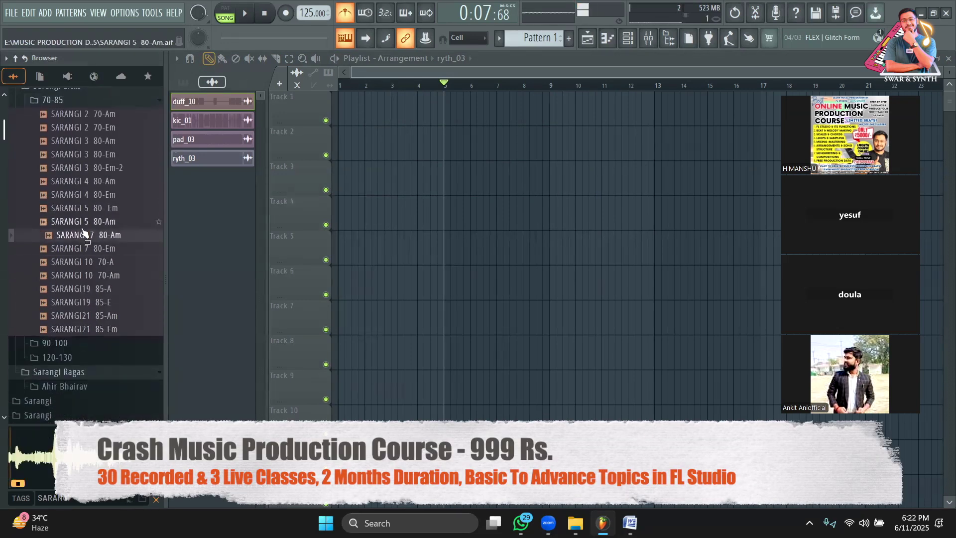
# - Audition SARANGI19 85-A and SARANGI 10 70-Am, and place SARANGI 10 70-Am at the start of Track 1
pyautogui.click(90, 289)
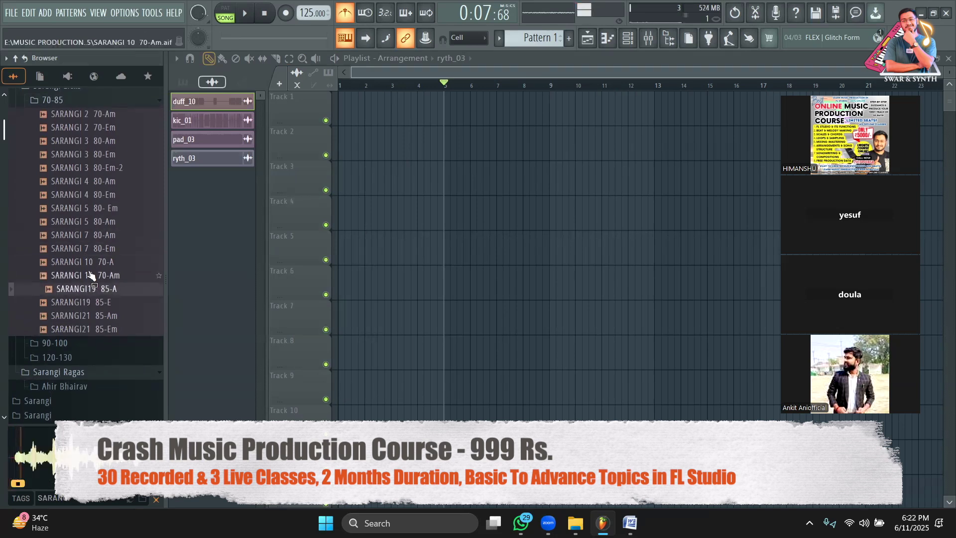
pyautogui.click(90, 275)
pyautogui.moveTo(87, 278); pyautogui.dragTo(315, 83)
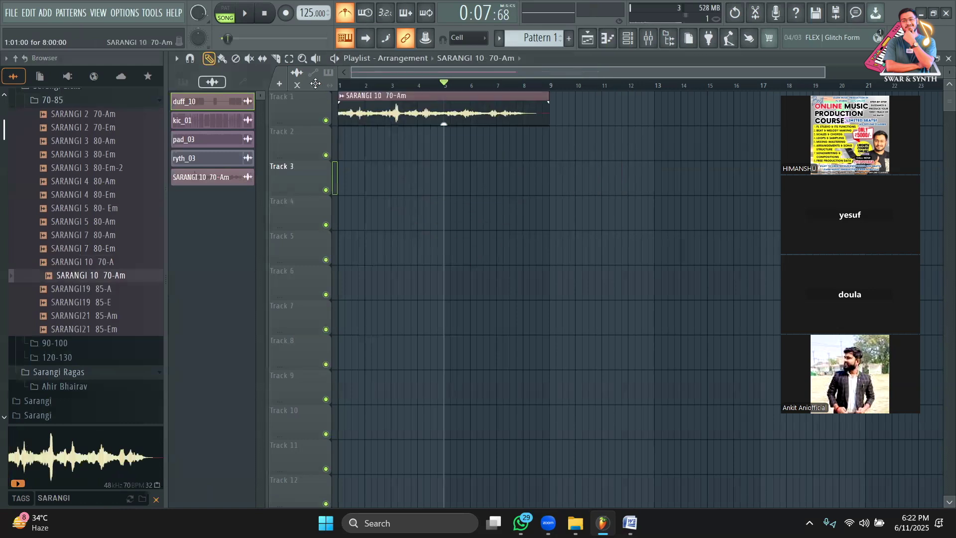
# - Set the project tempo to 70 BPM without restretching the channels and start playback
pyautogui.moveTo(314, 13); pyautogui.dragTo(314, 23)
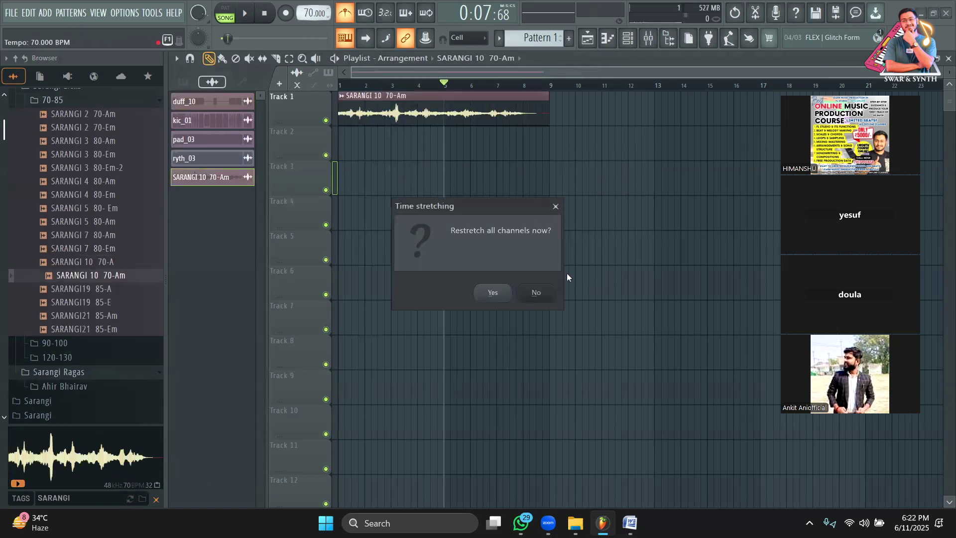
pyautogui.click(536, 292)
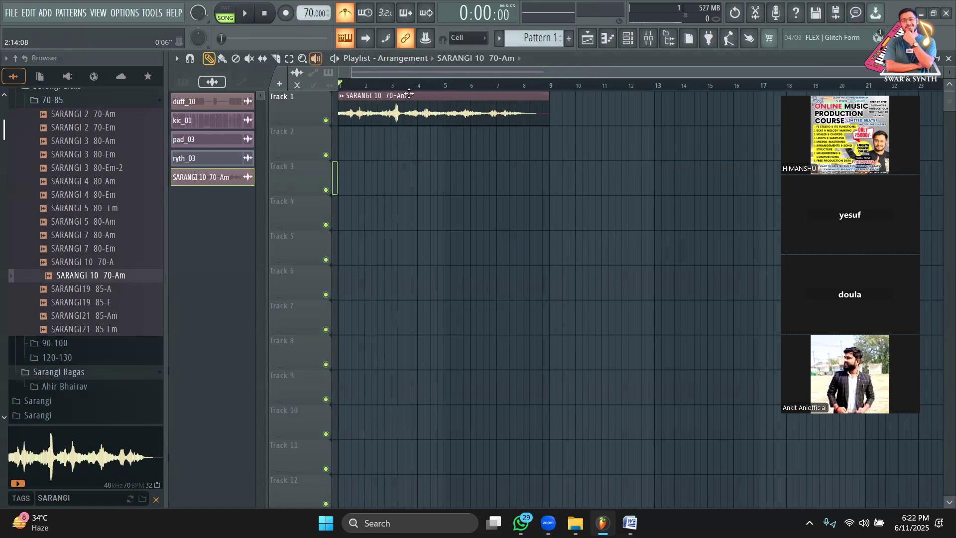
pyautogui.press('space')
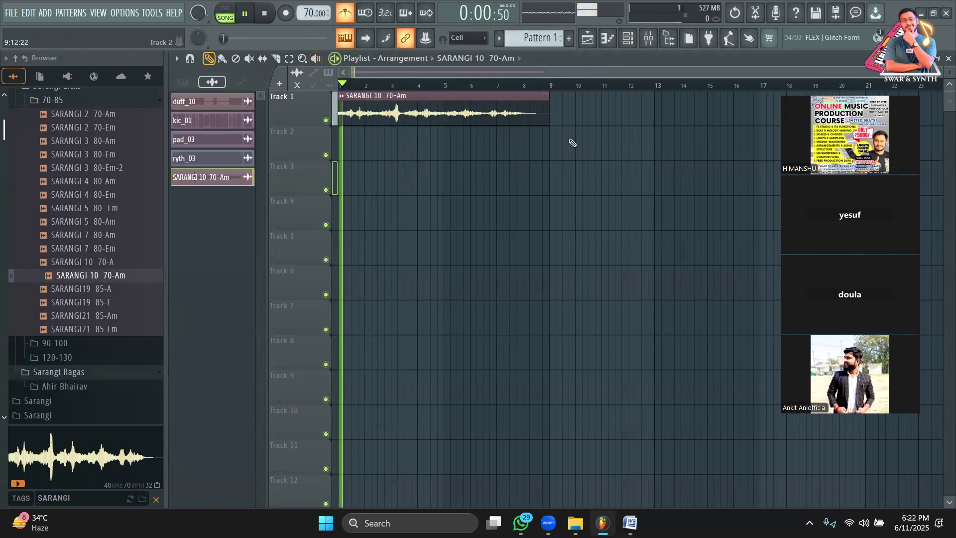
# - Apply a time-stretching option in the SARANGI 10 70-Am clip's channel settings and listen to the clip
pyautogui.doubleClick(484, 118)
pyautogui.rightClick(388, 182)
pyautogui.click(408, 190)
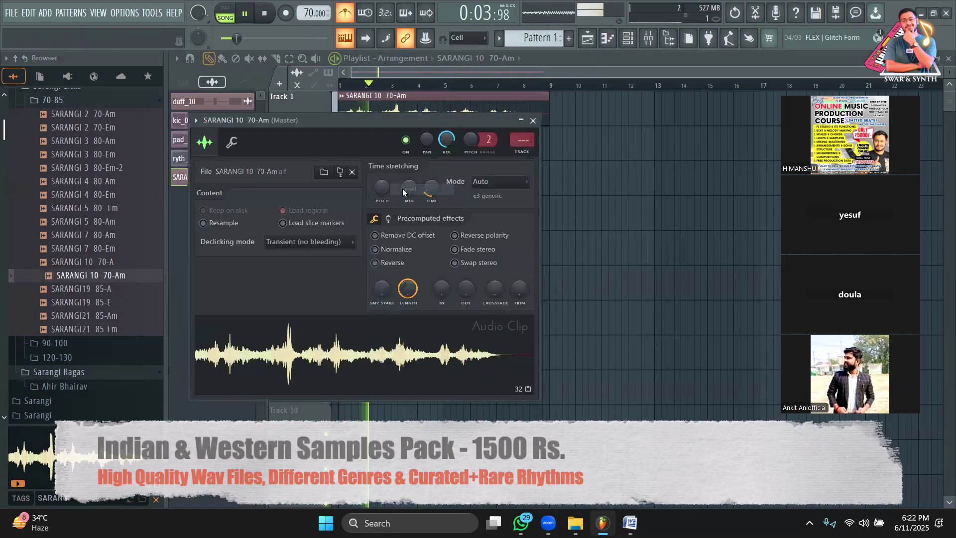
pyautogui.click(533, 120)
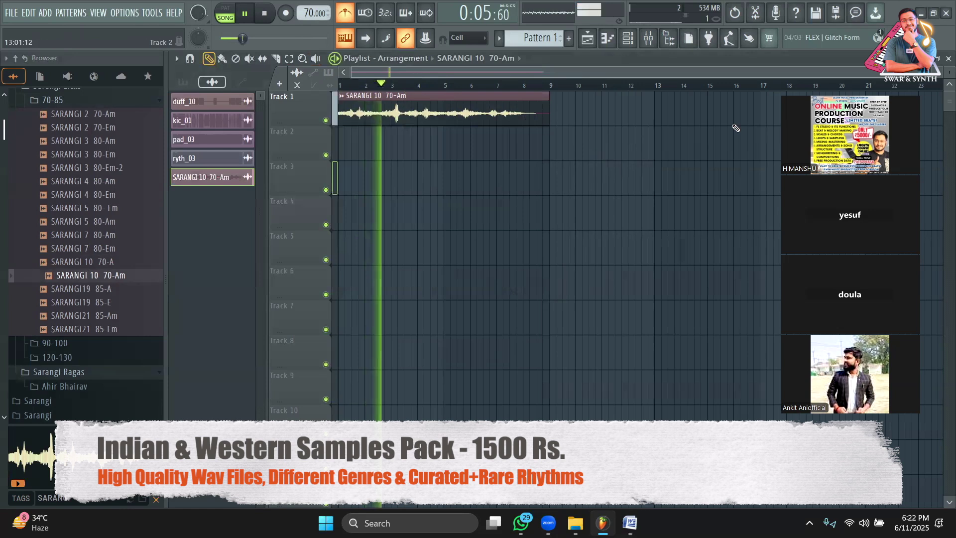
pyautogui.moveTo(927, 76); pyautogui.dragTo(728, 74)
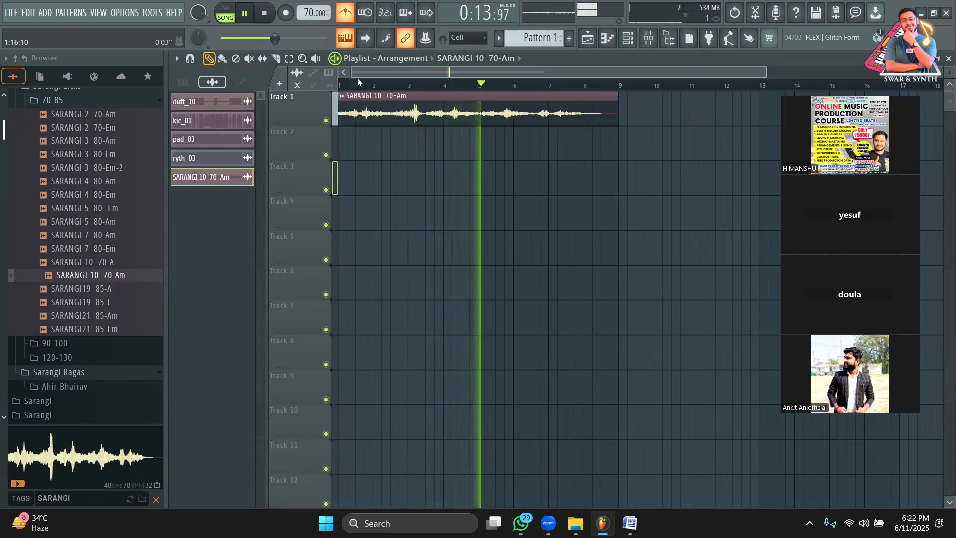
pyautogui.press('space')
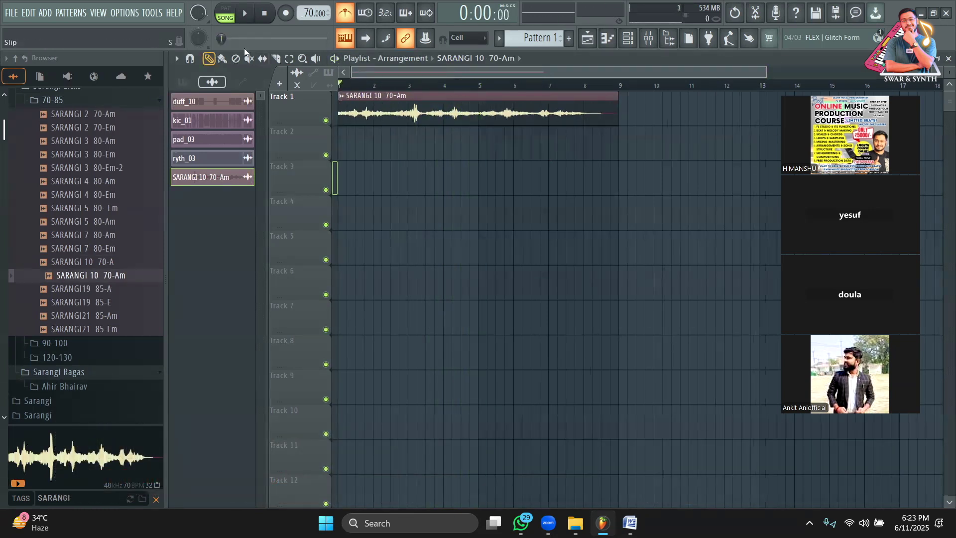
# - Switch all audio clips in the project to realtime stretching
pyautogui.click(157, 13)
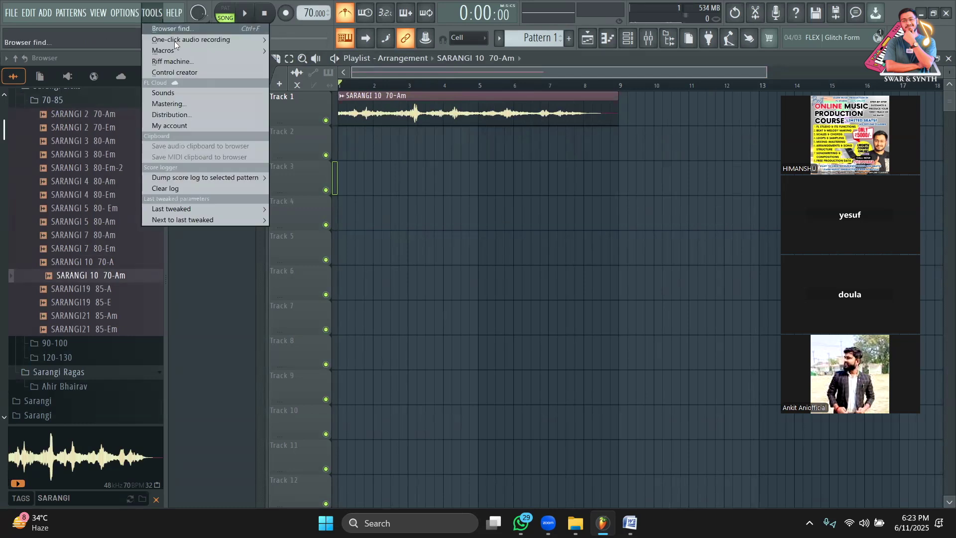
pyautogui.moveTo(184, 51)
pyautogui.moveTo(365, 146)
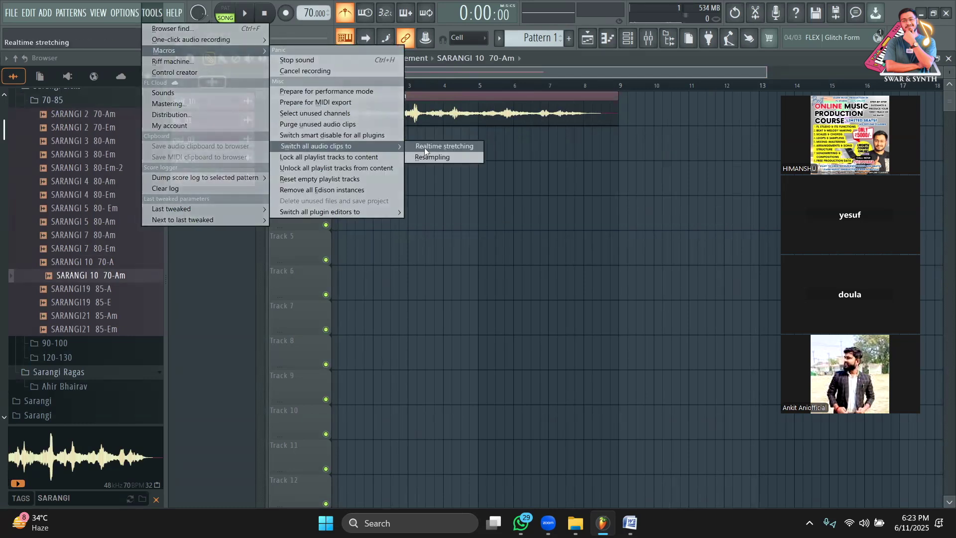
pyautogui.click(425, 147)
pyautogui.click(588, 298)
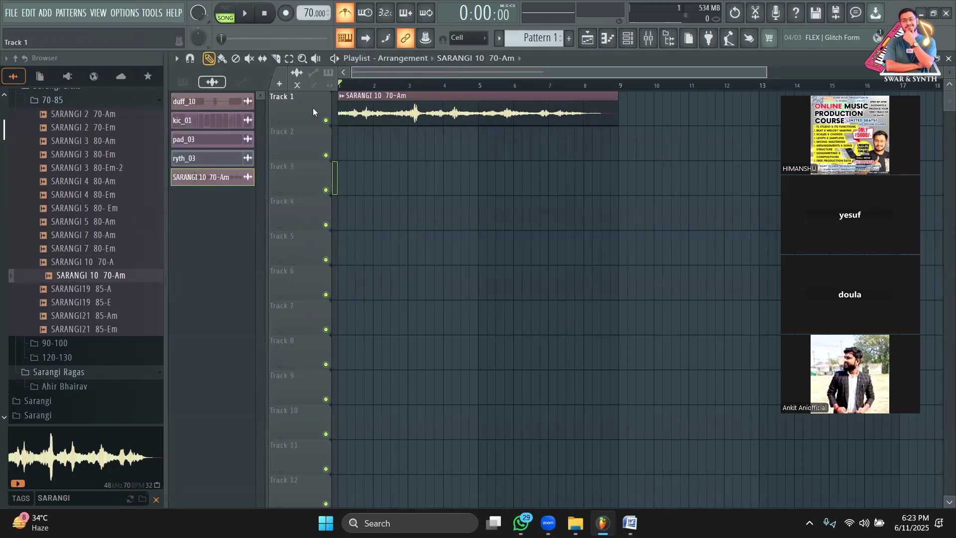
# - Set the project tempo to 85 BPM and play the sarangi clip at that speed
pyautogui.moveTo(314, 13)
pyautogui.mouseDown()
pyautogui.moveTo(313, 3)
pyautogui.moveTo(313, 28)
pyautogui.moveTo(314, 9)
pyautogui.moveTo(306, 18)
pyautogui.mouseUp()
pyautogui.press('space')
pyautogui.press('space')
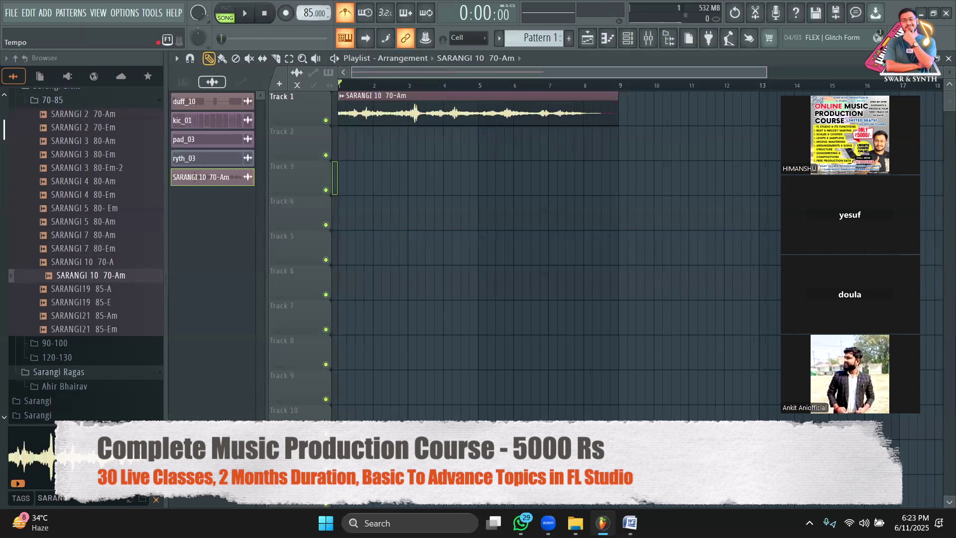
# - Slice the Track 1 sarangi clip at every bar line from bar 2 to bar 8 and delete the last slice
pyautogui.press('c')
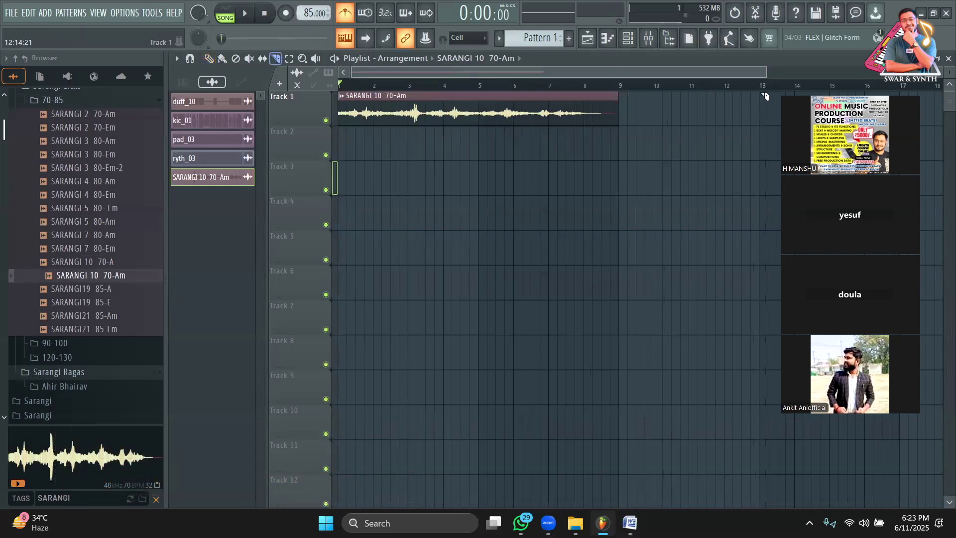
pyautogui.moveTo(768, 68); pyautogui.dragTo(627, 73)
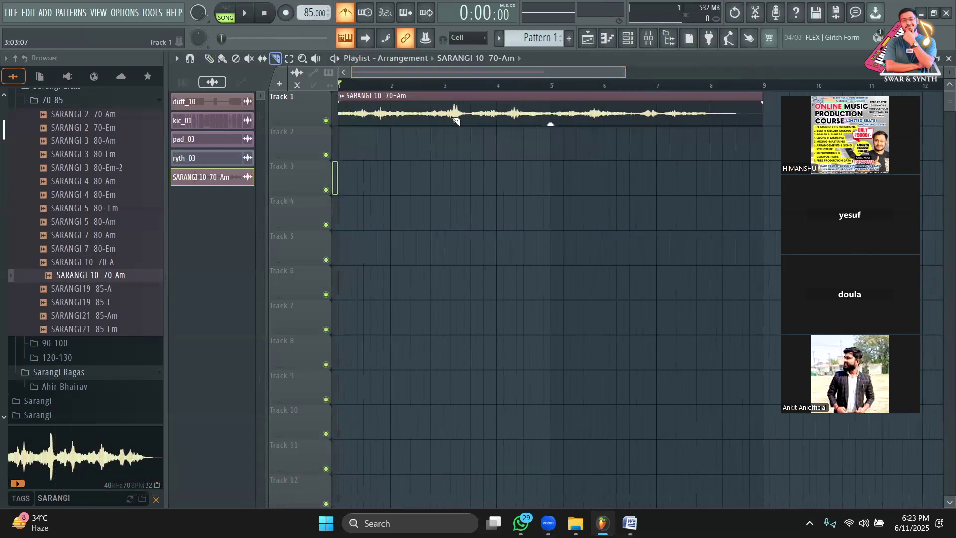
pyautogui.moveTo(398, 101)
pyautogui.mouseDown()
pyautogui.moveTo(398, 140)
pyautogui.moveTo(451, 130)
pyautogui.moveTo(501, 140)
pyautogui.moveTo(558, 105)
pyautogui.mouseUp()
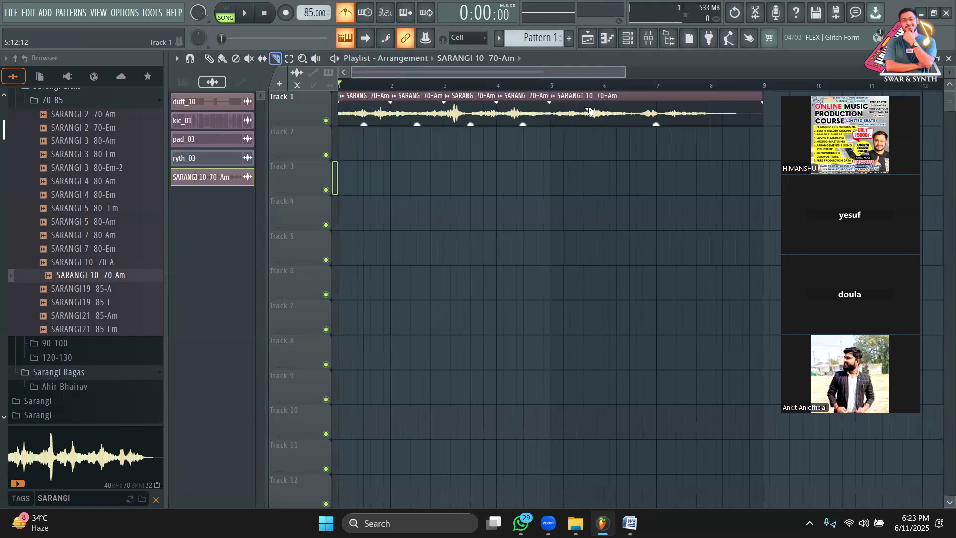
pyautogui.moveTo(607, 111)
pyautogui.mouseDown()
pyautogui.moveTo(610, 119)
pyautogui.moveTo(662, 104)
pyautogui.moveTo(685, 134)
pyautogui.mouseUp()
pyautogui.click(719, 102)
pyautogui.click(209, 58)
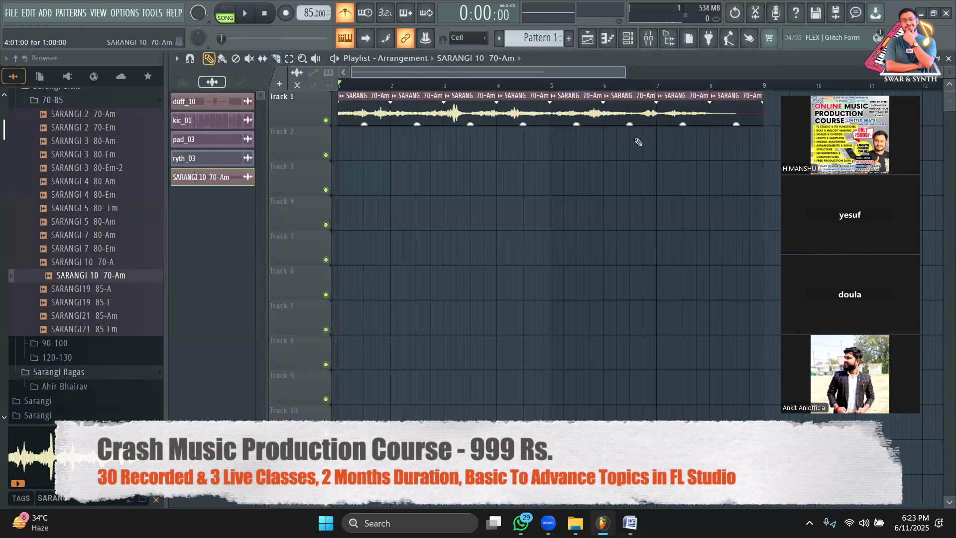
pyautogui.rightClick(729, 114)
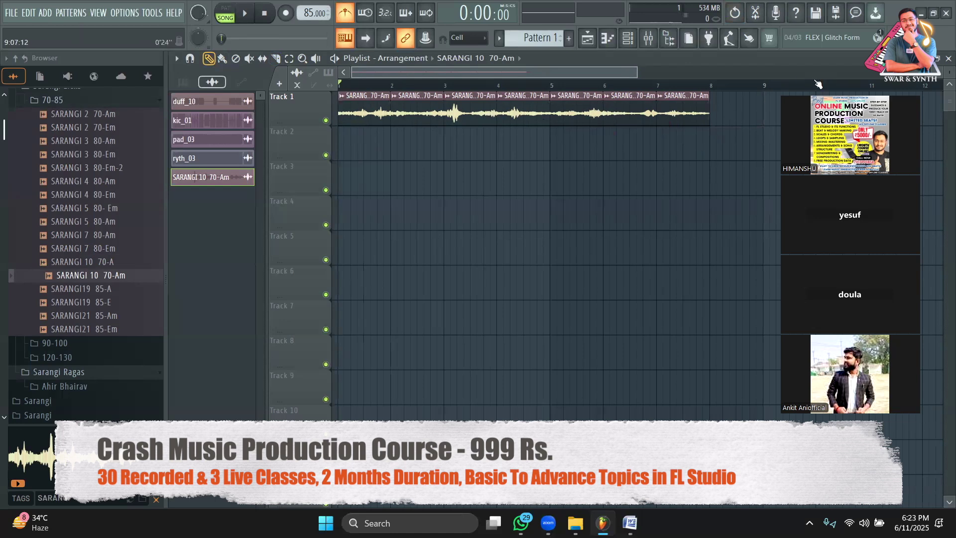
# - Play the slice at bar 2, move the first slice to Track 3 near bar 5 and the second to Track 2's start
pyautogui.click(392, 82)
pyautogui.press('space')
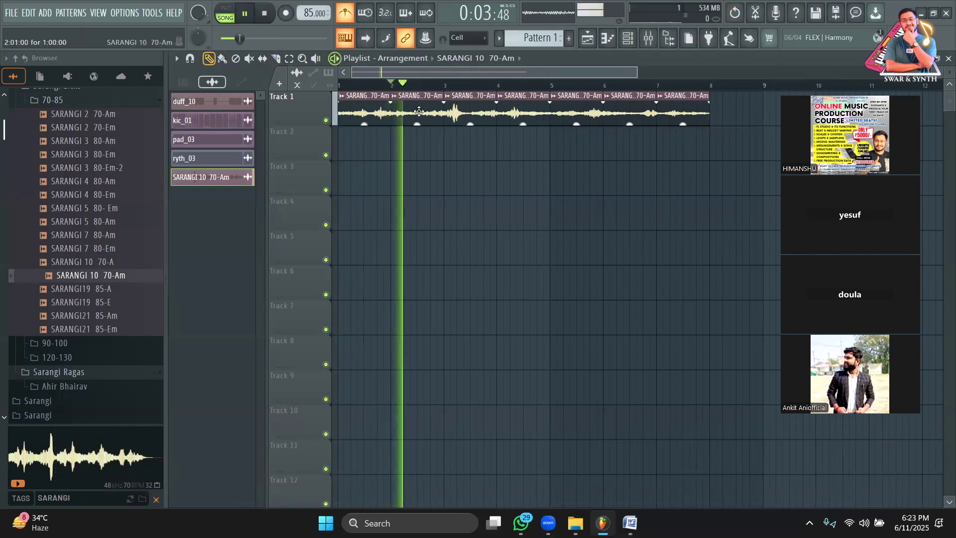
pyautogui.press('space')
pyautogui.hotkey('ctrl', 'z')
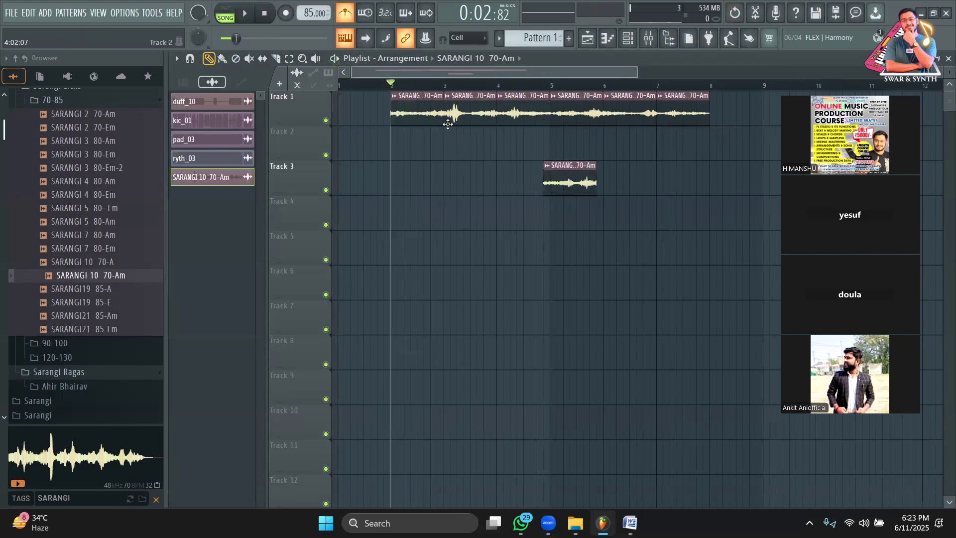
pyautogui.hotkey('ctrl', 'z')
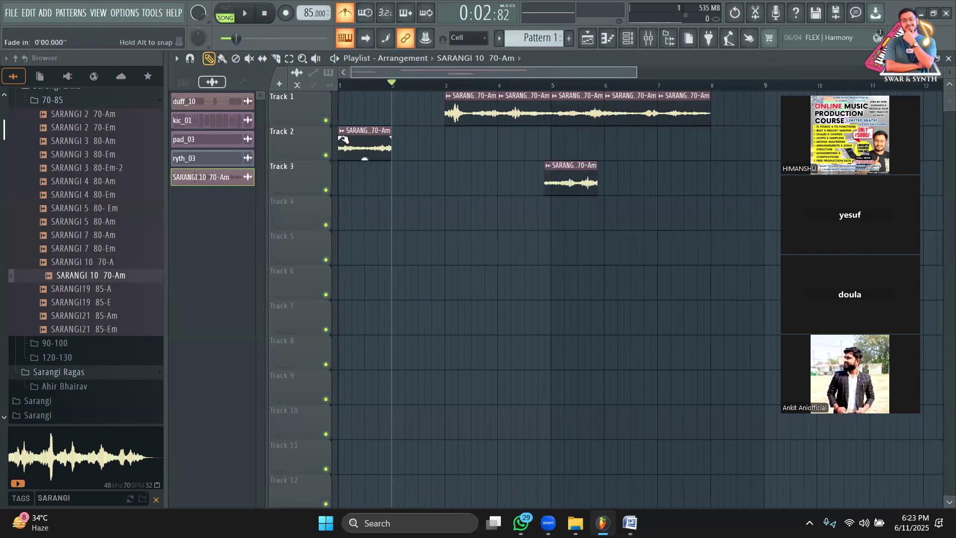
# - Turn off the metronome, then add a short fade-in and fade-out to the Track 2 slice and play it
pyautogui.click(345, 14)
pyautogui.moveTo(392, 81); pyautogui.dragTo(260, 108)
pyautogui.moveTo(633, 72); pyautogui.dragTo(528, 74)
pyautogui.press('space')
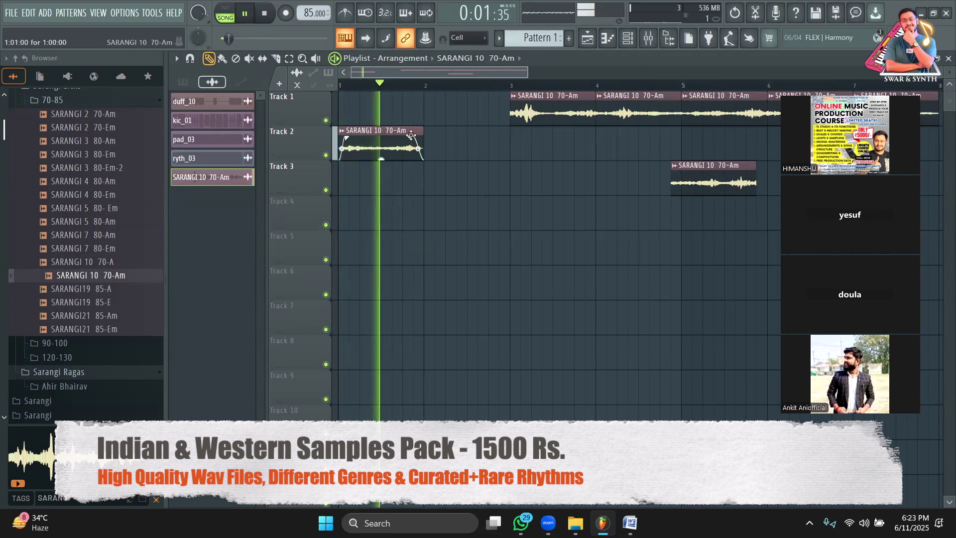
pyautogui.press('space')
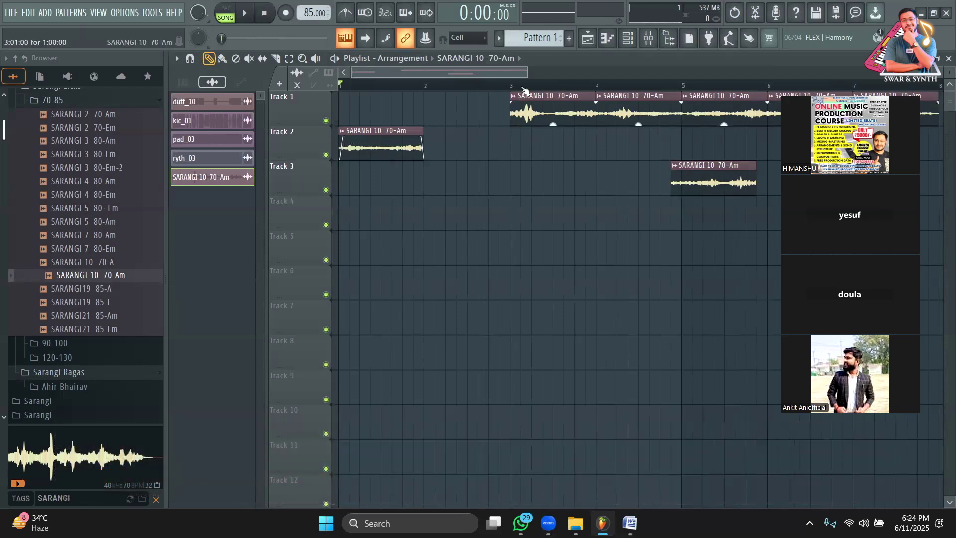
# - Remove the fade-out from the Track 2 slice and play its ending from beat 4 several times
pyautogui.moveTo(527, 73); pyautogui.dragTo(391, 92)
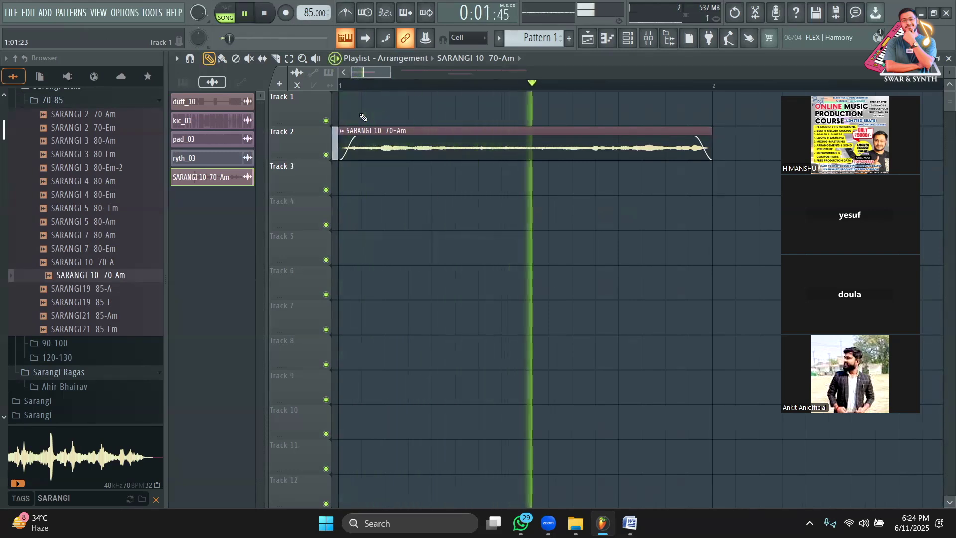
pyautogui.press('space')
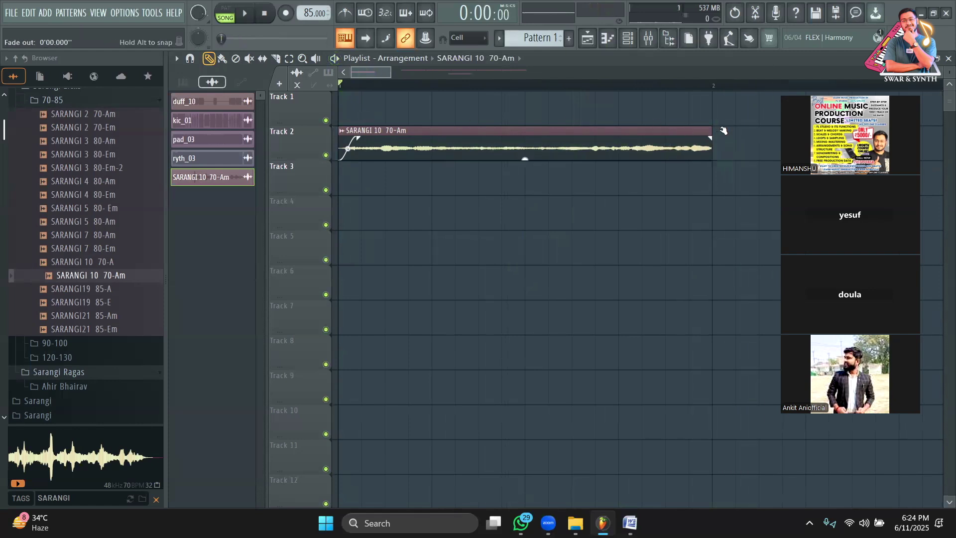
pyautogui.click(643, 84)
pyautogui.press('space')
pyautogui.press('space')
pyautogui.click(620, 83)
pyautogui.press('space')
pyautogui.press('space')
pyautogui.press('space')
pyautogui.press('space')
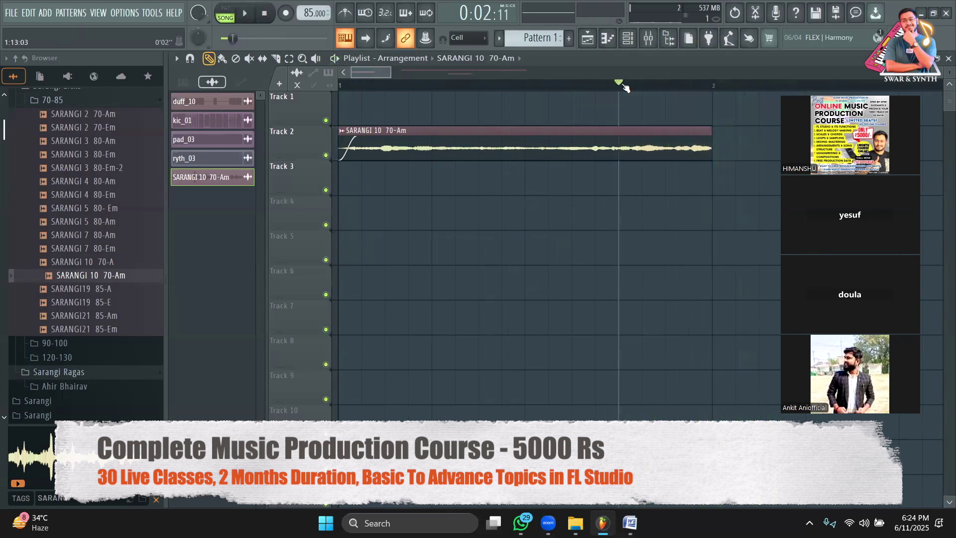
# - Add a short fade-out to the end of the Track 2 slice and play its ending
pyautogui.moveTo(696, 132); pyautogui.dragTo(702, 133)
pyautogui.press('space')
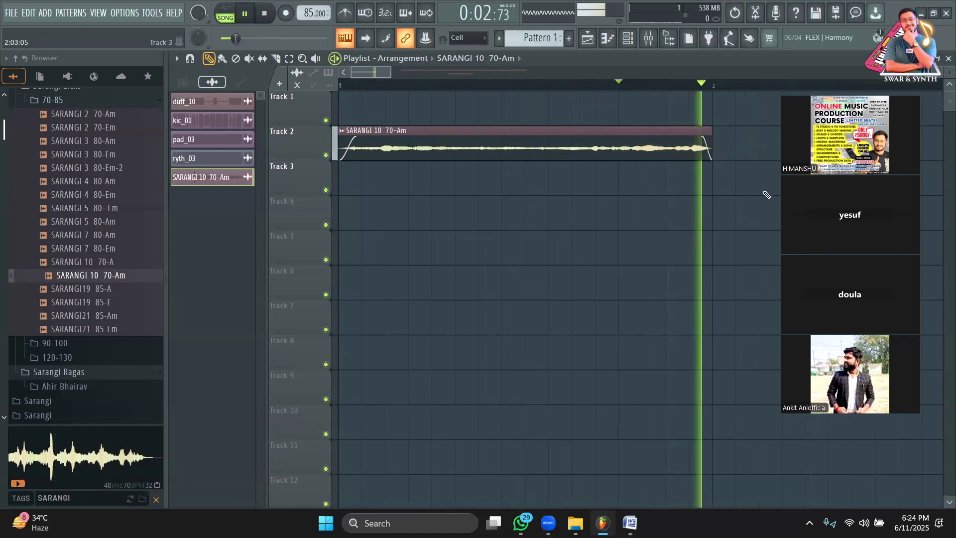
pyautogui.press('space')
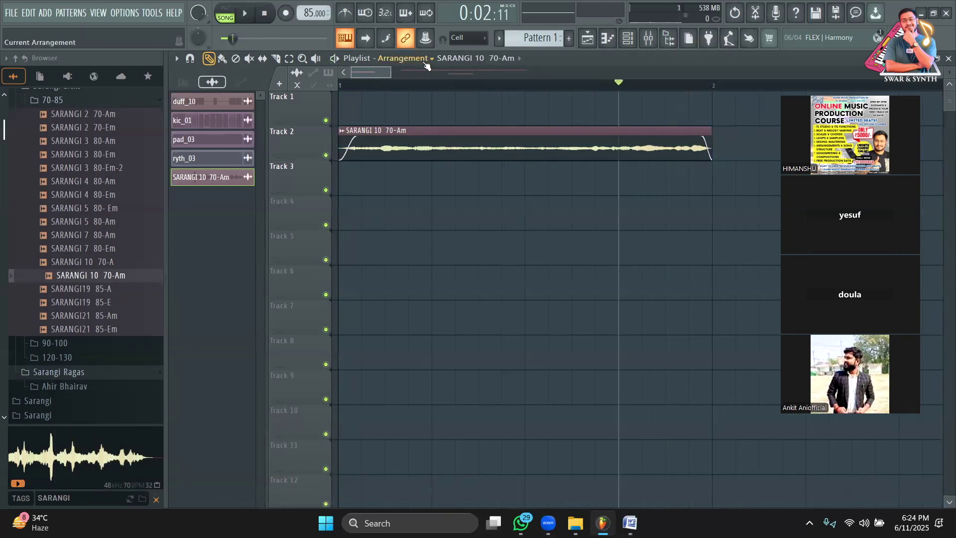
pyautogui.click(264, 13)
pyautogui.press('space')
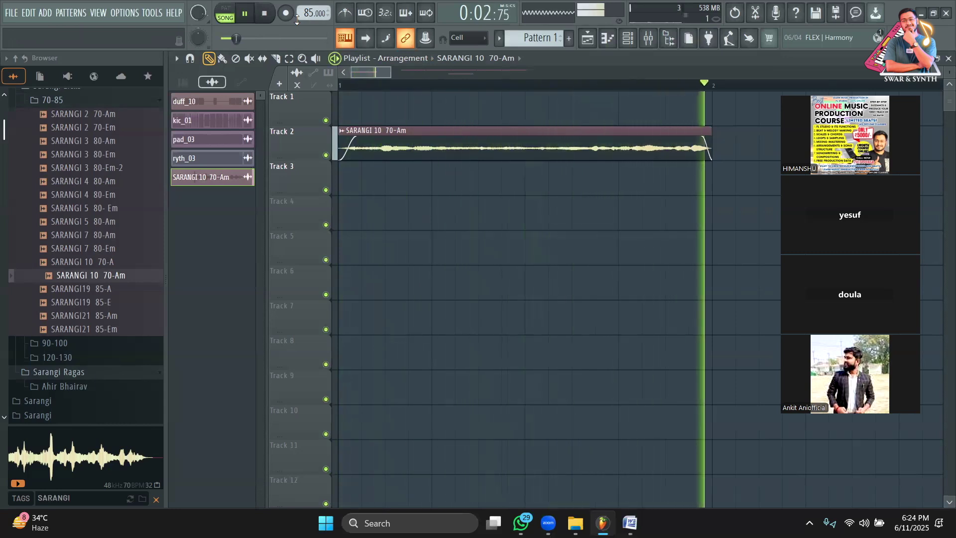
pyautogui.press('space')
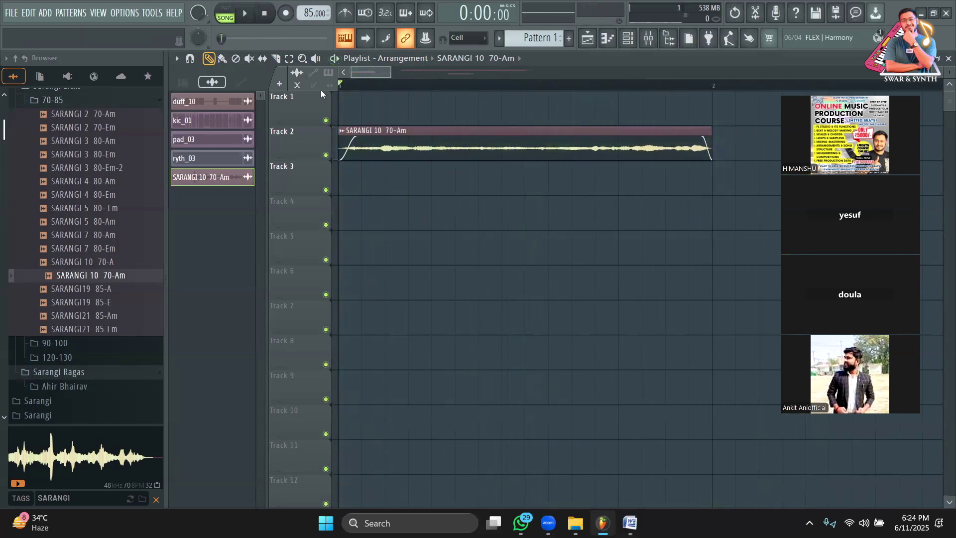
# - Place a copy of the faded Track 2 slice directly after the original at bar 2
pyautogui.moveTo(390, 68); pyautogui.dragTo(468, 70)
pyautogui.moveTo(389, 142); pyautogui.dragTo(519, 142)
pyautogui.moveTo(468, 69); pyautogui.dragTo(580, 69)
pyautogui.click(152, 12)
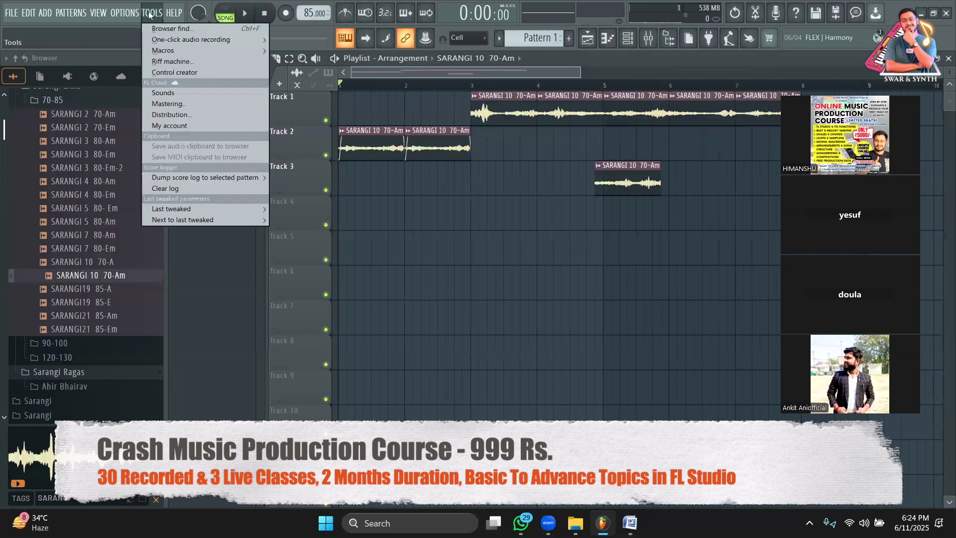
pyautogui.moveTo(165, 50)
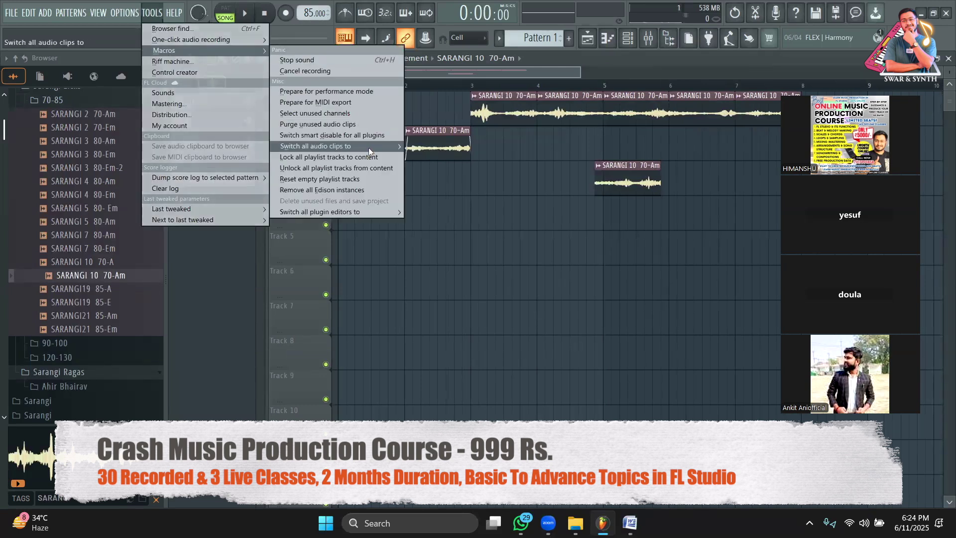
pyautogui.moveTo(369, 147)
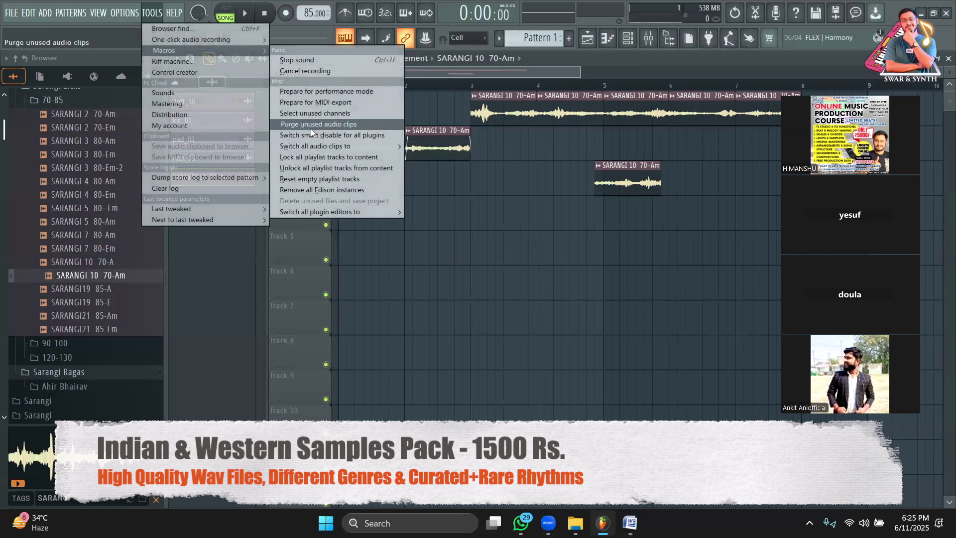
pyautogui.moveTo(200, 220)
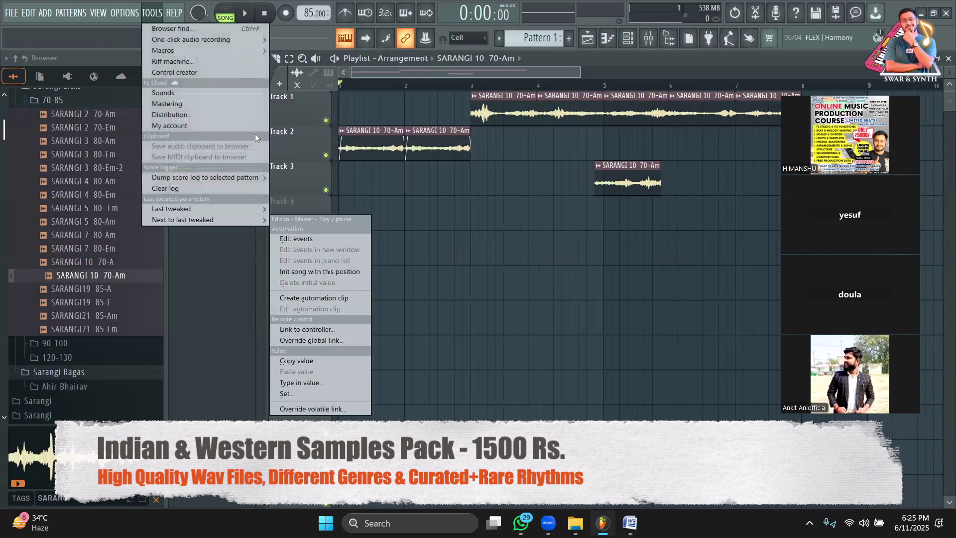
pyautogui.moveTo(251, 49)
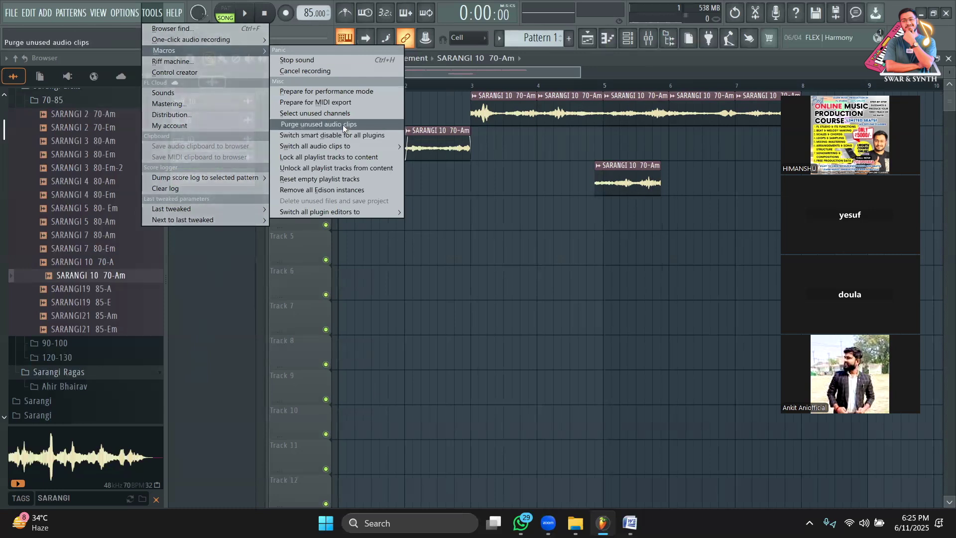
pyautogui.click(243, 254)
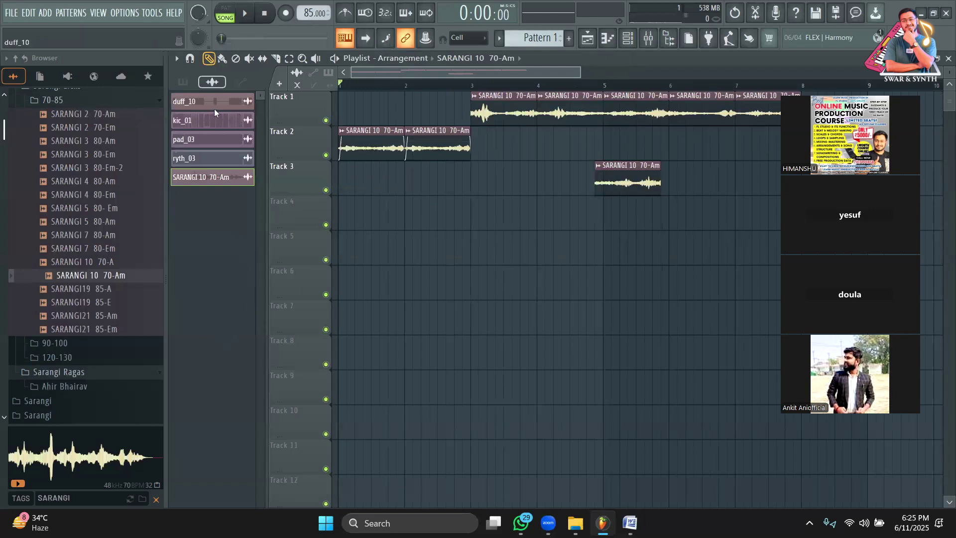
# - Purge the unused audio clips from the project
pyautogui.moveTo(579, 74); pyautogui.dragTo(936, 75)
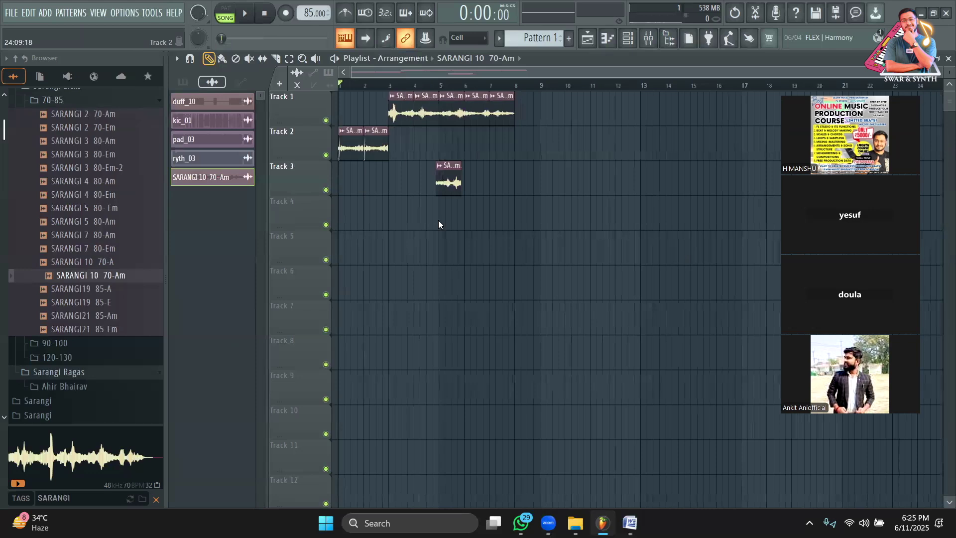
pyautogui.click(157, 17)
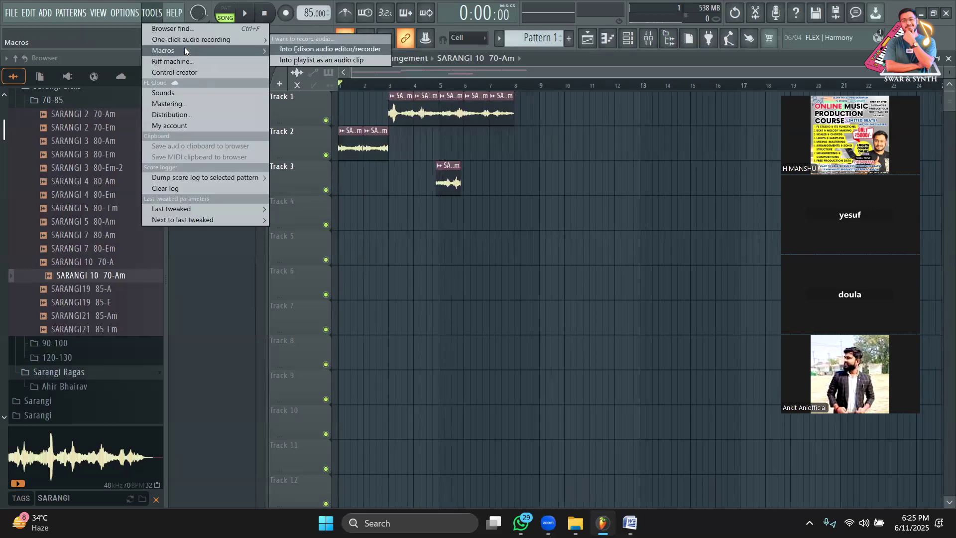
pyautogui.click(354, 122)
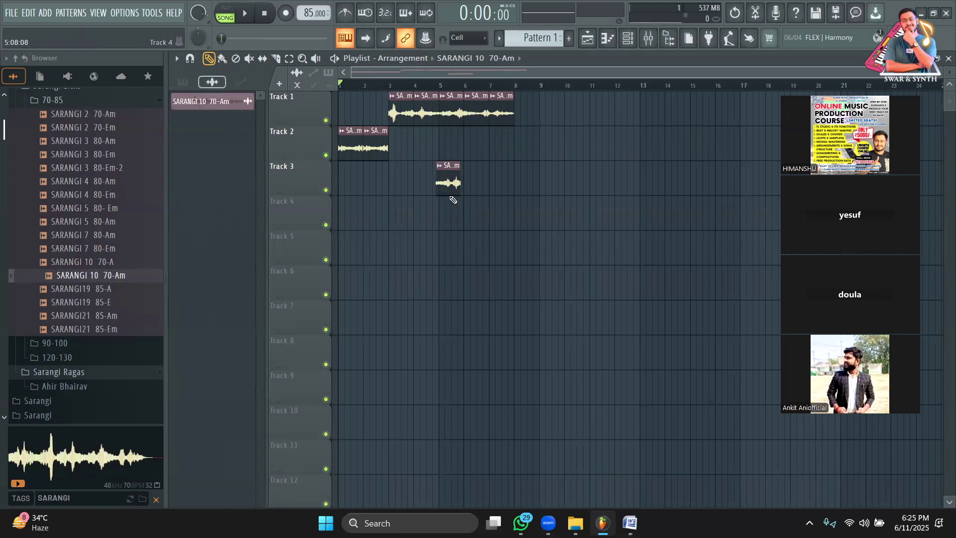
# - Play the two Track 2 clips from the start, and again from late bar 1 across their join at bar 2
pyautogui.moveTo(935, 78); pyautogui.dragTo(551, 75)
pyautogui.press('space')
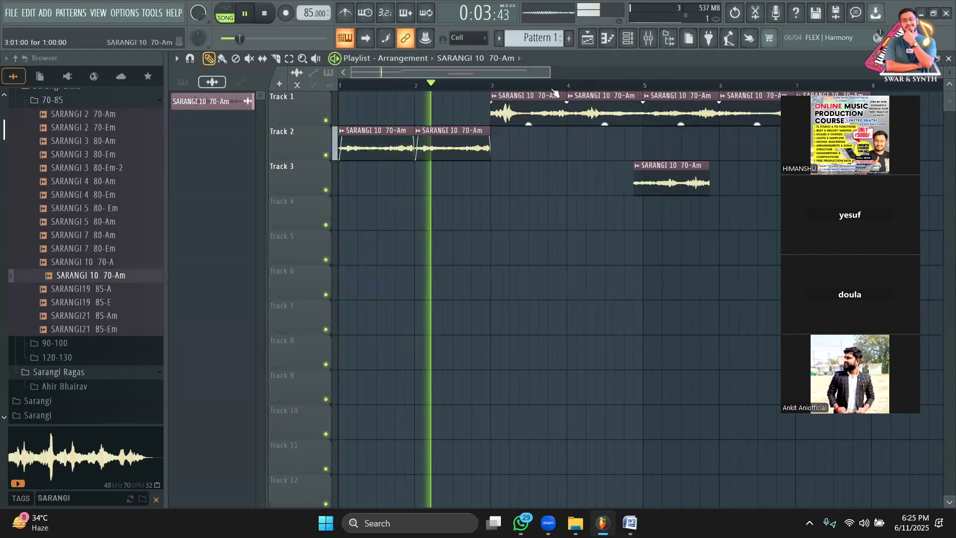
pyautogui.press('space')
pyautogui.press('c')
pyautogui.moveTo(540, 78); pyautogui.dragTo(481, 75)
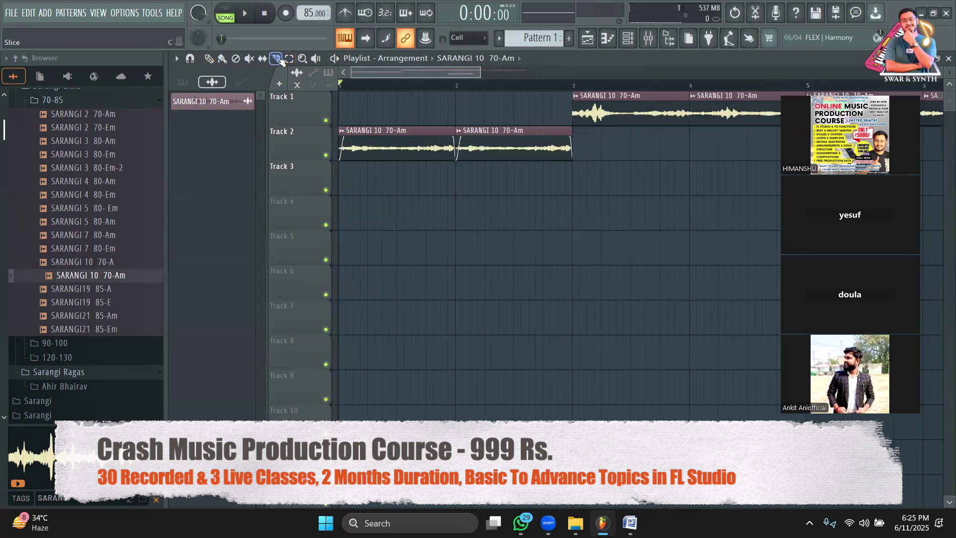
pyautogui.press('space')
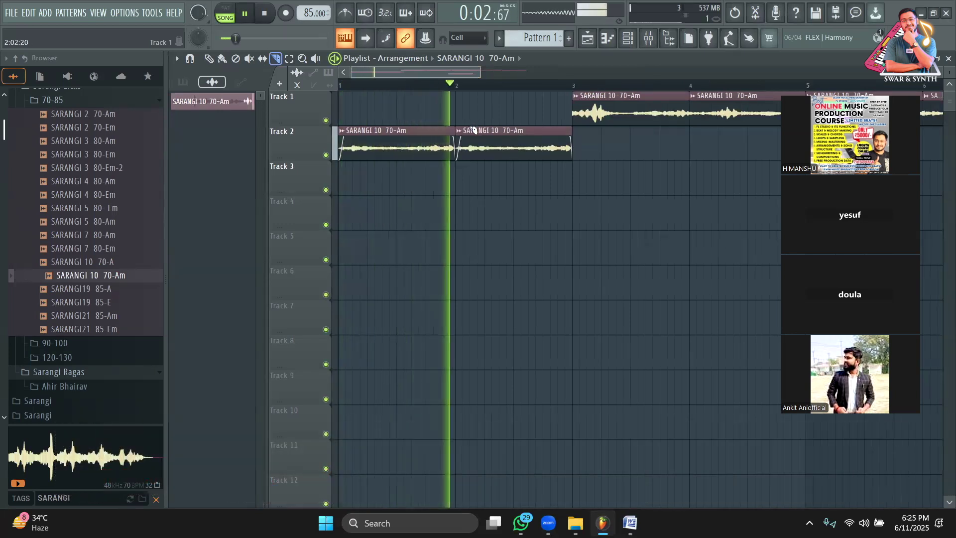
pyautogui.press('space')
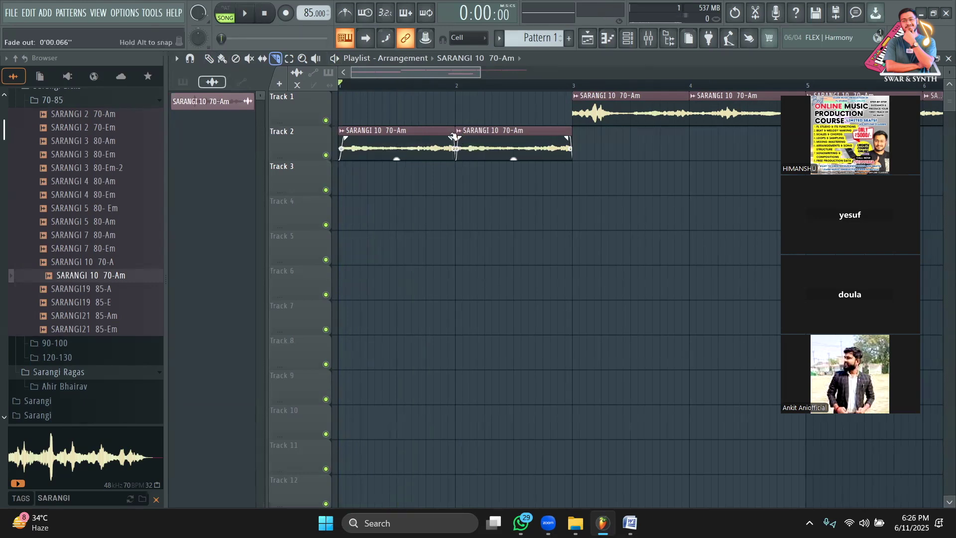
pyautogui.click(424, 89)
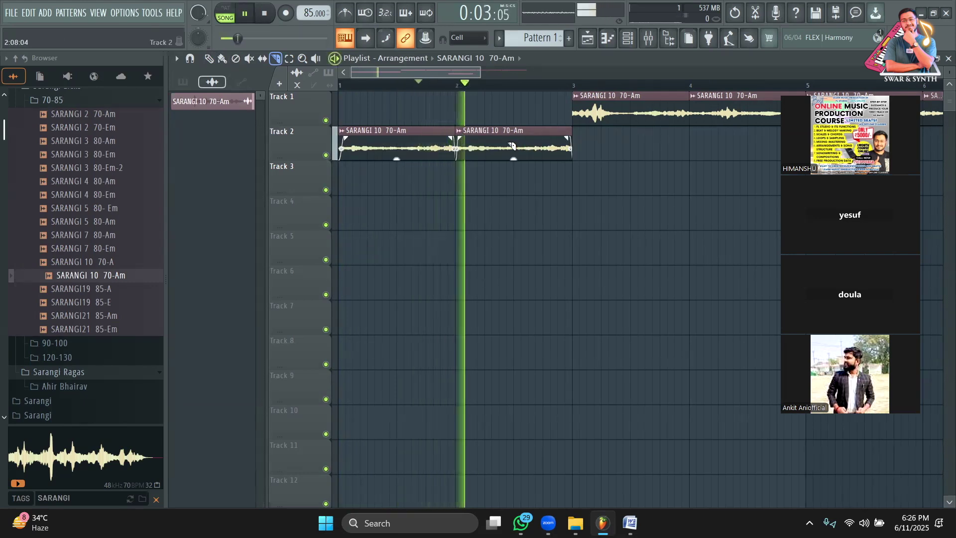
pyautogui.press('space')
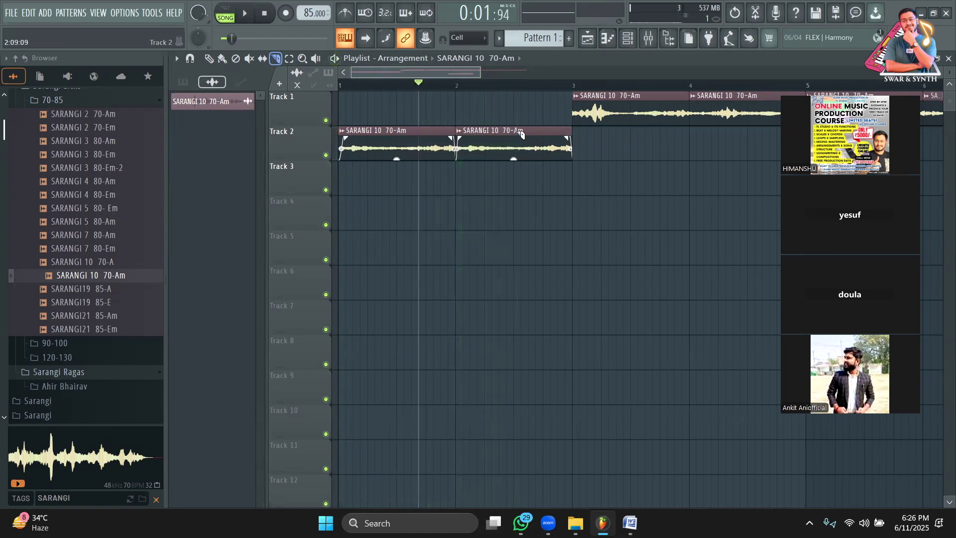
# - Slice the Track 2 clip in bar 2 into six short pieces and delete the last piece
pyautogui.click(530, 158)
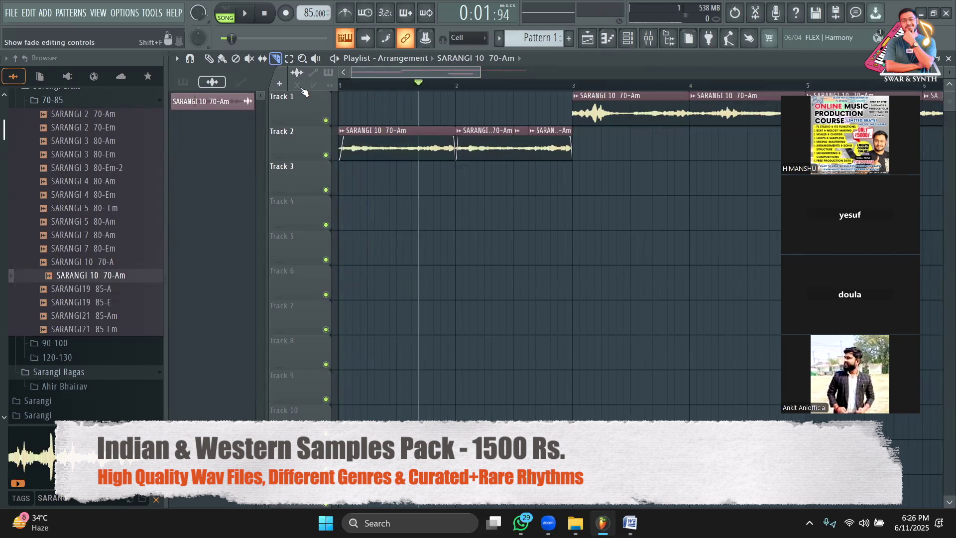
pyautogui.click(301, 89)
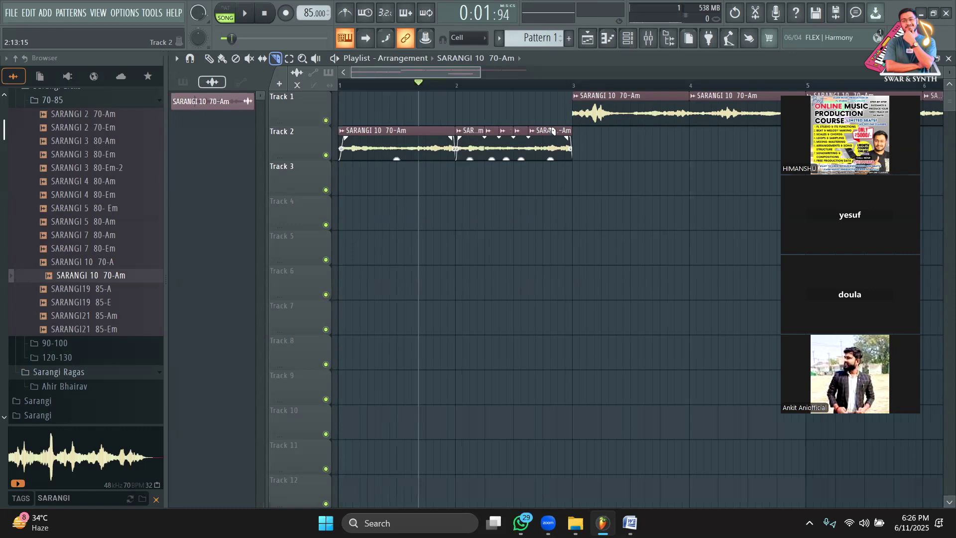
pyautogui.press('space')
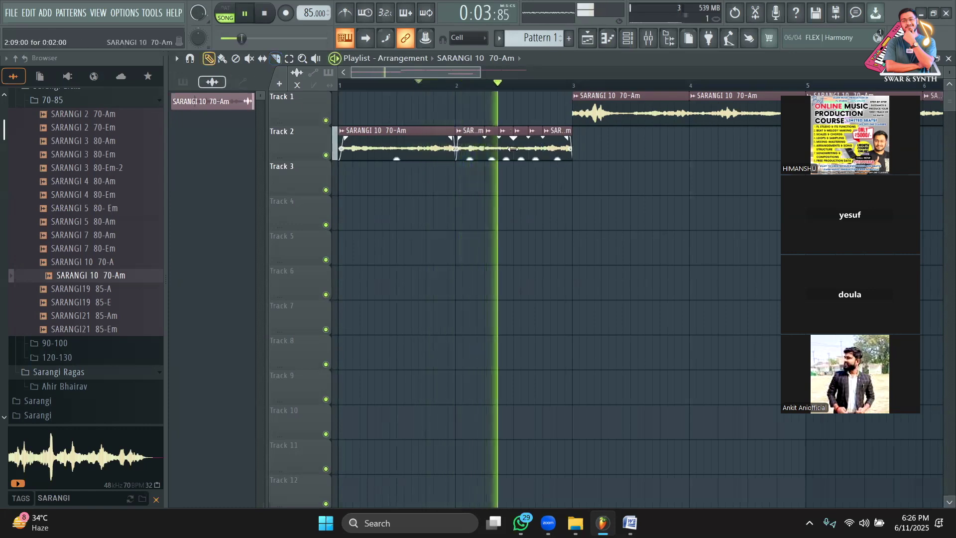
pyautogui.rightClick(568, 152)
pyautogui.press('space')
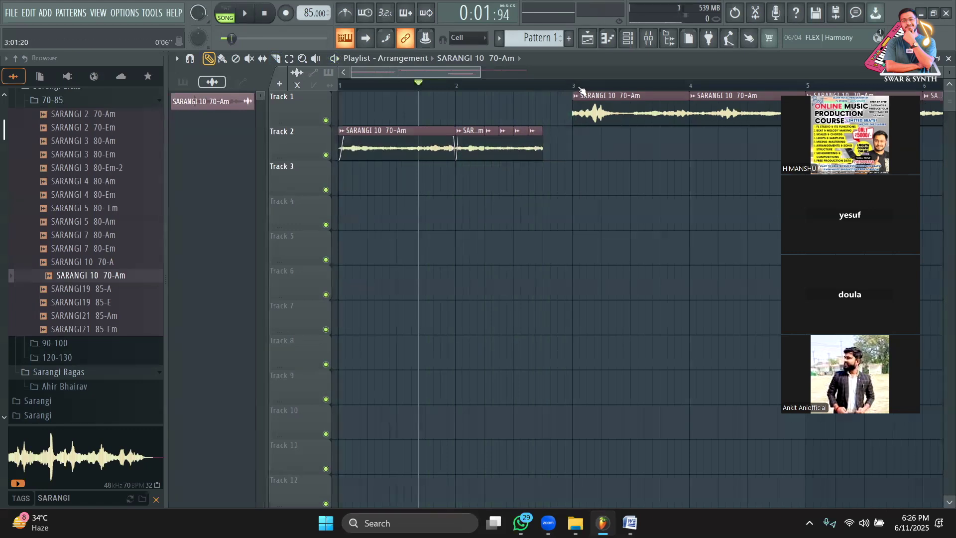
# - Preview the SARANGI 10 70-Am sample and play the Track 2 arrangement from the start
pyautogui.click(112, 276)
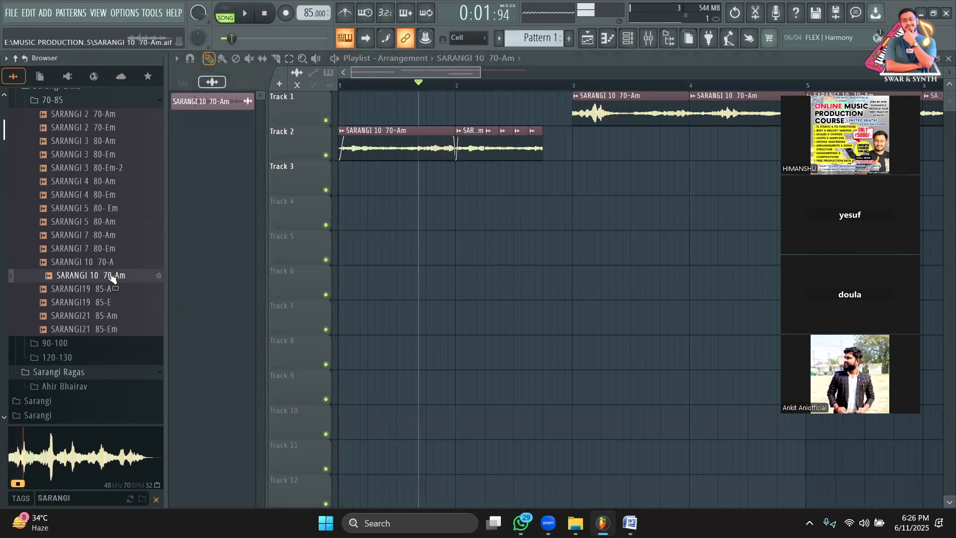
pyautogui.press('space')
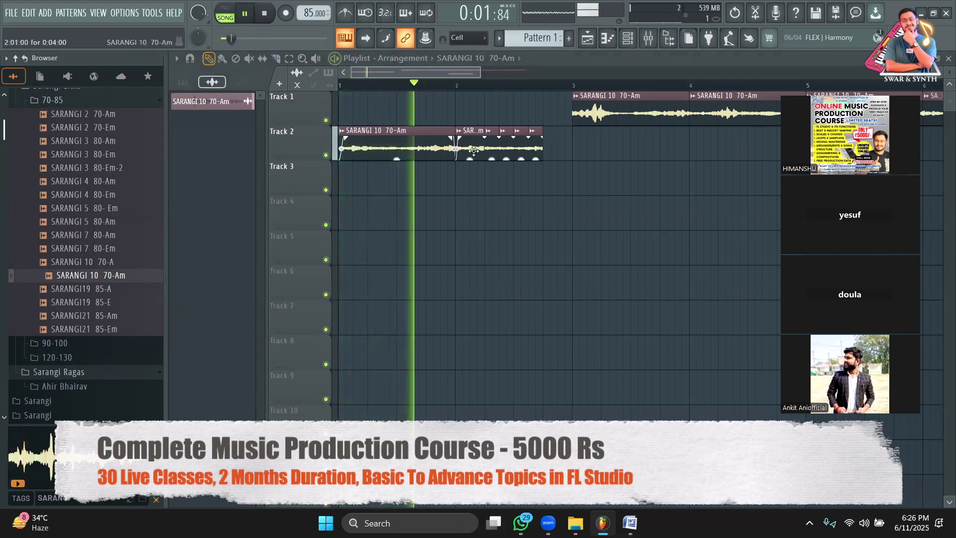
pyautogui.press('space')
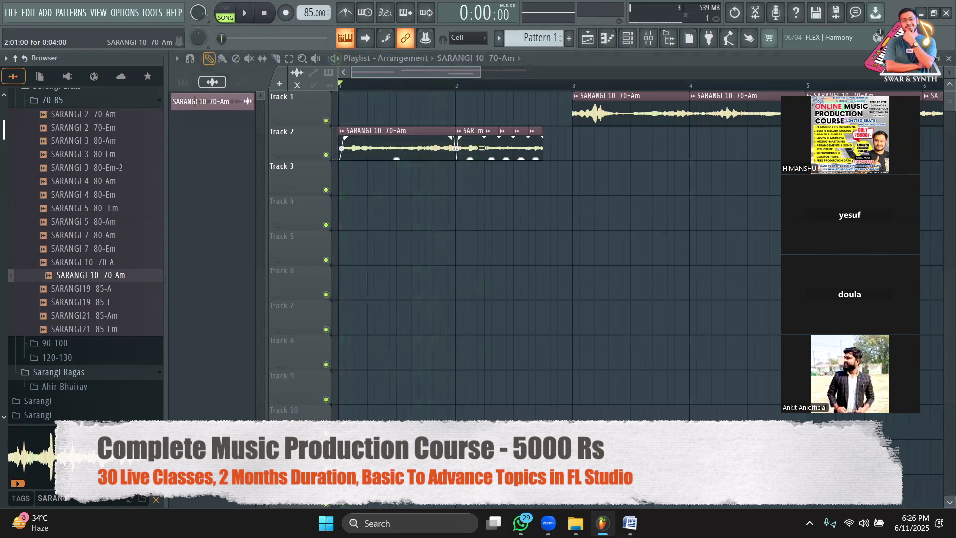
# - Shorten the first Track 2 piece of bar 2 to two steps, leaving a gap before the piece at 2:05, and play it
pyautogui.click(489, 182)
pyautogui.rightClick(491, 146)
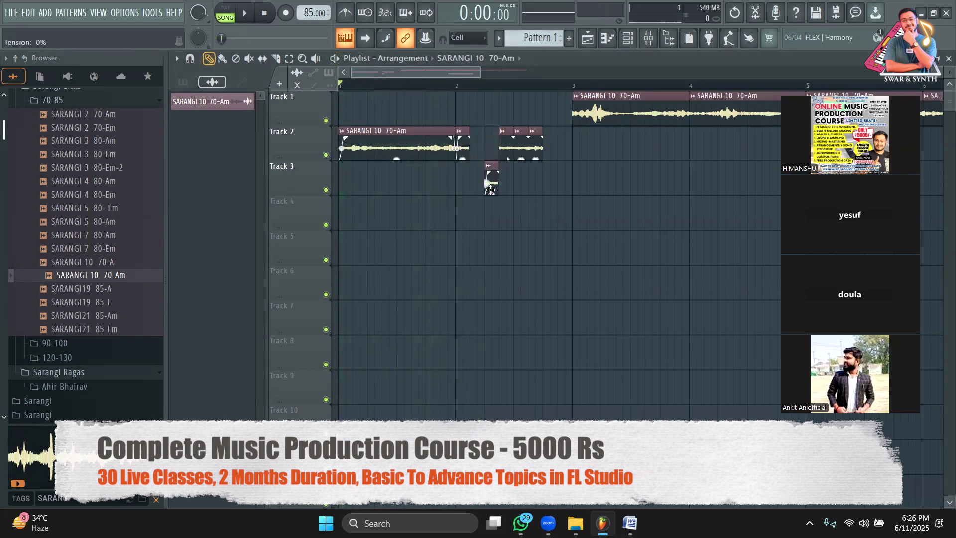
pyautogui.moveTo(491, 190); pyautogui.dragTo(491, 155)
pyautogui.moveTo(420, 87); pyautogui.dragTo(398, 88)
pyautogui.press('space')
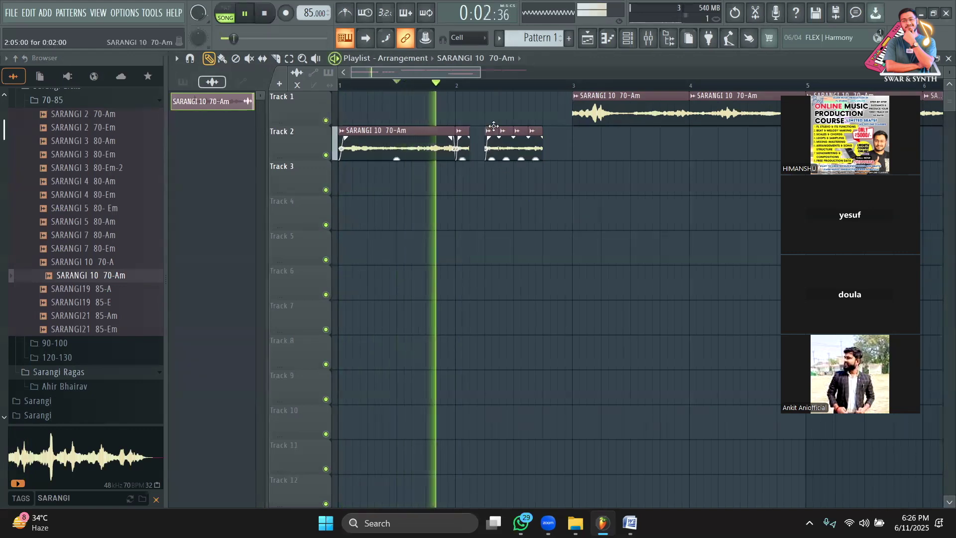
pyautogui.press('space')
# - Move the Track 2 piece at 2:07 to the end of the sliced pieces at 2:13 and play the sequence
pyautogui.moveTo(503, 148); pyautogui.dragTo(569, 182)
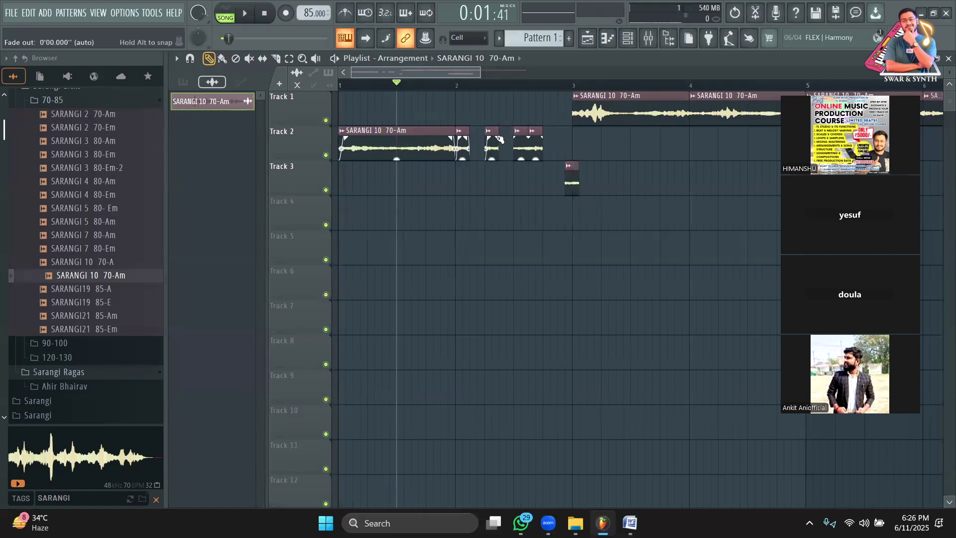
pyautogui.scroll(3, 498, 105)
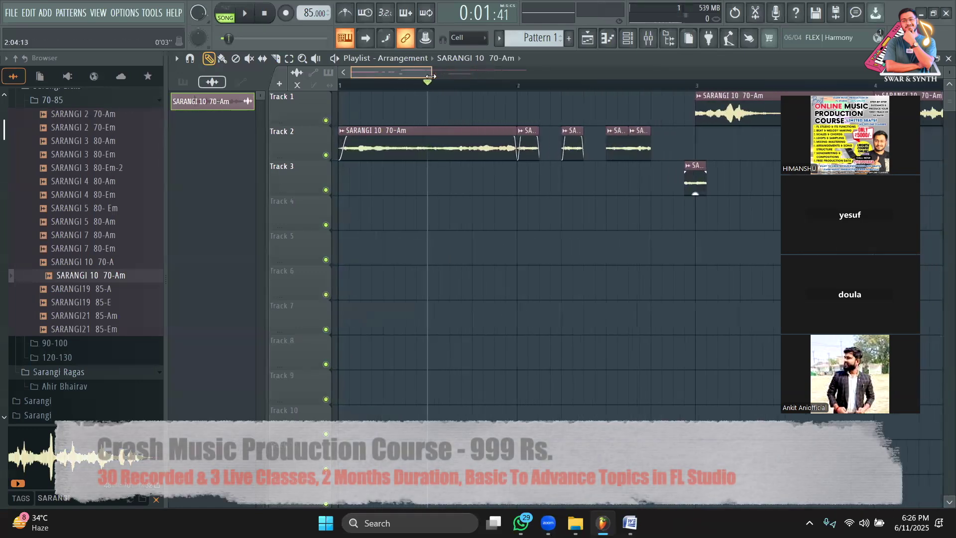
pyautogui.press('space')
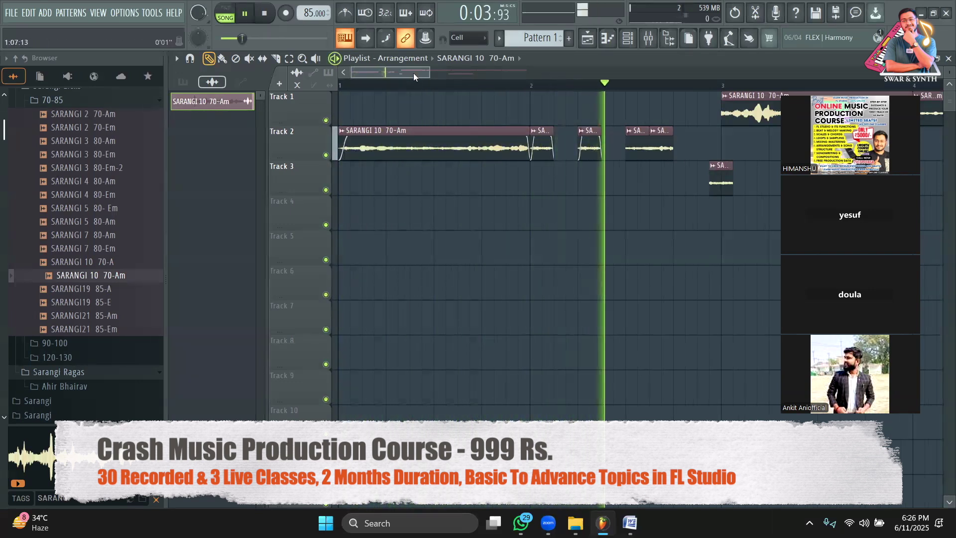
pyautogui.press('space')
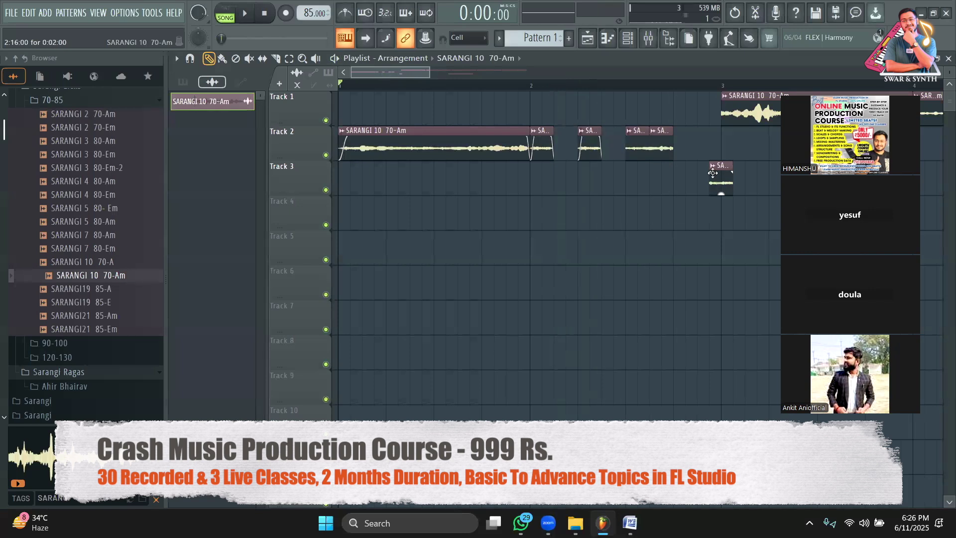
pyautogui.moveTo(713, 172); pyautogui.dragTo(677, 138)
pyautogui.press('space')
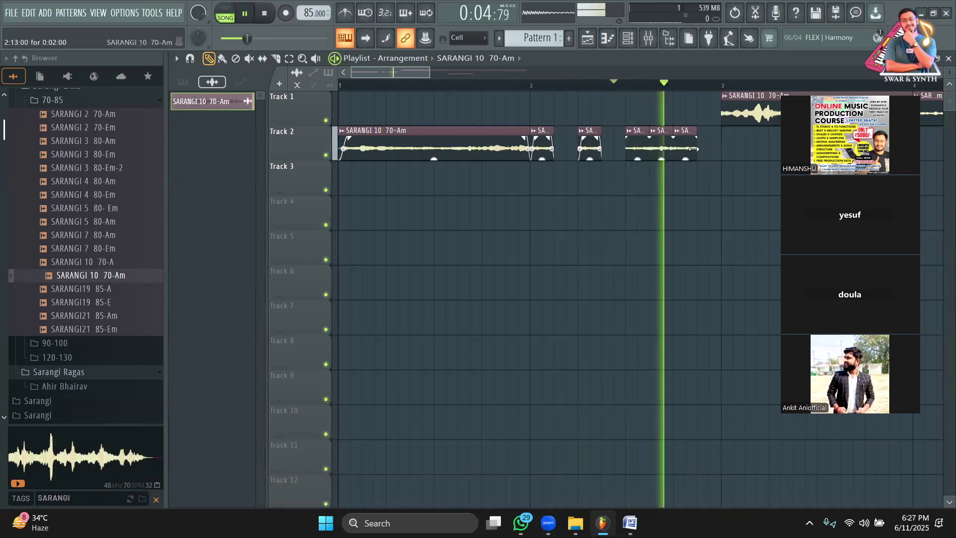
# - Delete the last two sliced pieces on Track 2, at 2:13 and 2:11
pyautogui.rightClick(687, 149)
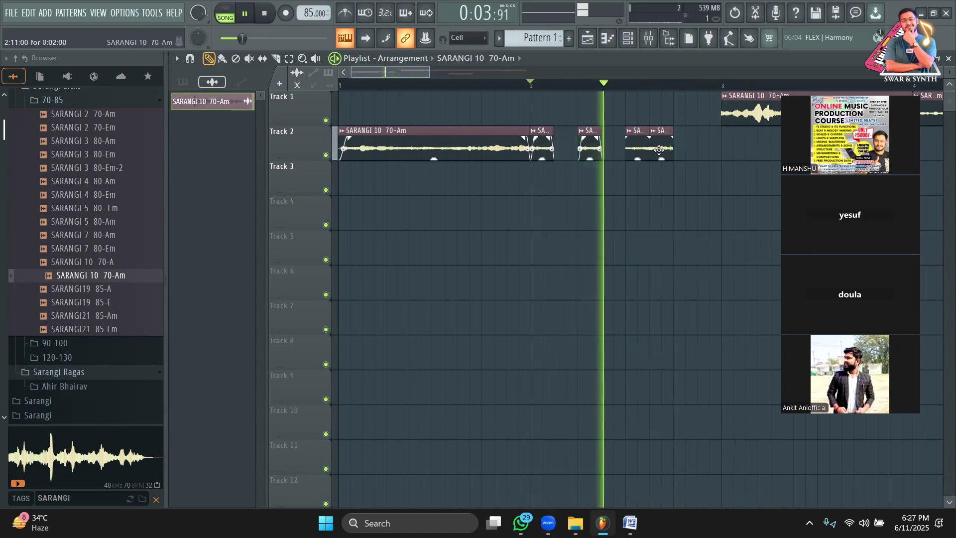
pyautogui.rightClick(659, 149)
pyautogui.press('space')
# - Slice the first Track 2 clip at beat 4 of bar 1
pyautogui.click(435, 84)
pyautogui.click(275, 59)
pyautogui.press('space')
pyautogui.moveTo(480, 127); pyautogui.dragTo(482, 164)
pyautogui.press('space')
# - Place a four-step copy of the beat 4 slice on Track 2 at 2:11
pyautogui.press('b')
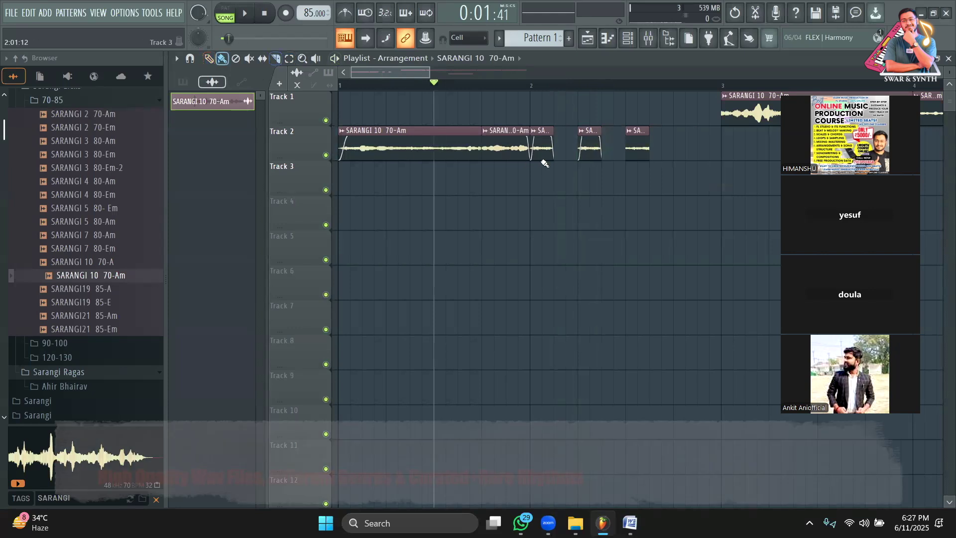
pyautogui.press('space')
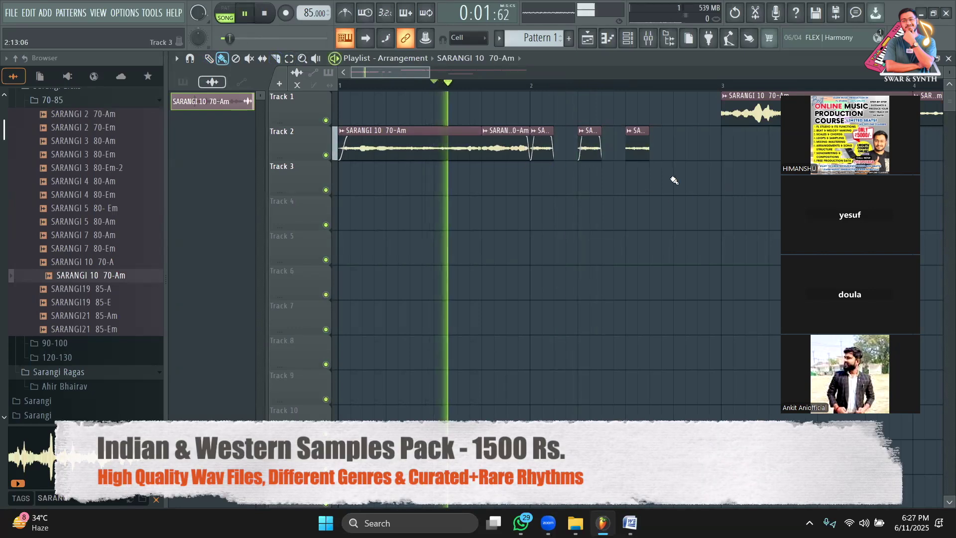
pyautogui.click(670, 149)
pyautogui.press('space')
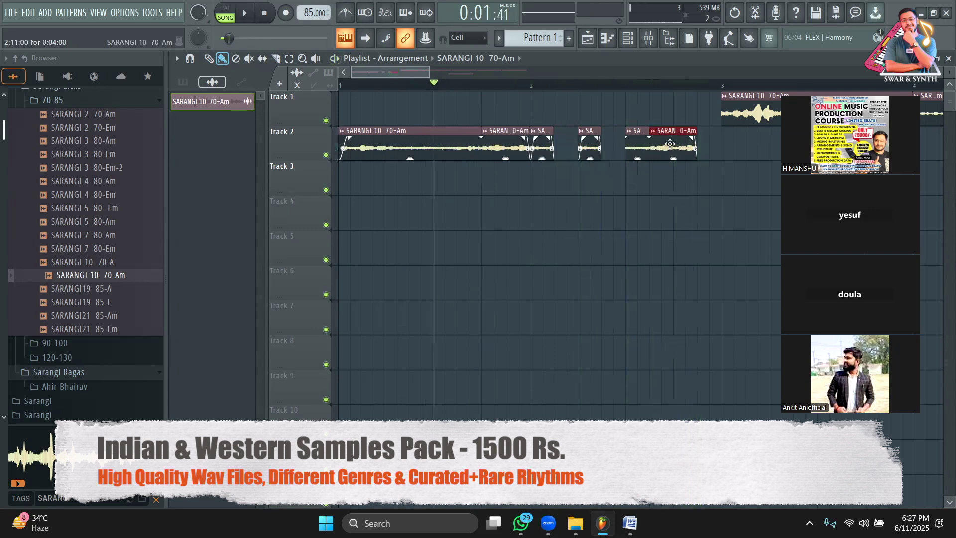
# - Shorten the copied slice at 2:11 on Track 2 to two steps and play the sequence
pyautogui.moveTo(668, 147); pyautogui.dragTo(658, 200)
pyautogui.press('space')
pyautogui.moveTo(660, 182); pyautogui.dragTo(663, 143)
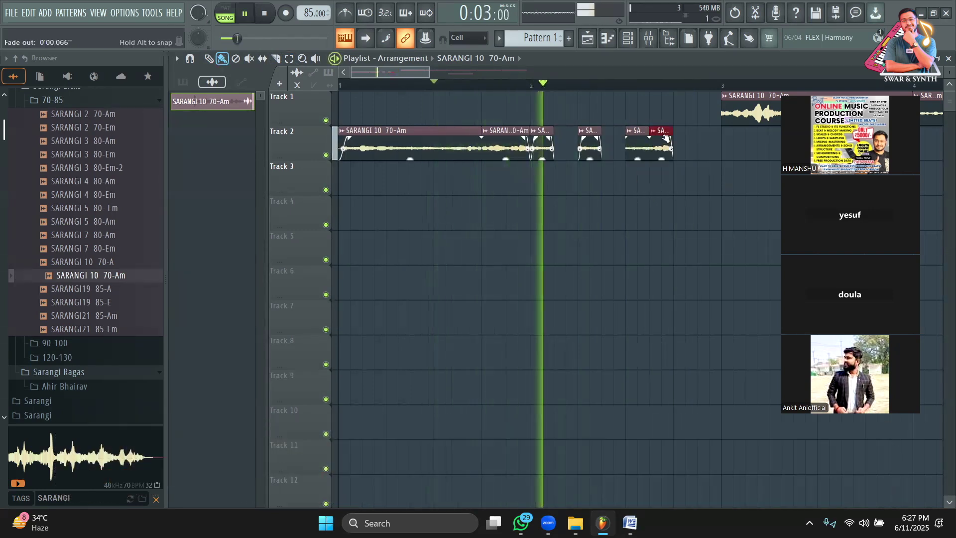
pyautogui.press('space')
pyautogui.press('space')
pyautogui.press('space')
# - Place a five-step sarangi slice on Track 2 at 2:11 in place of the two-step slice and play the sequence
pyautogui.click(684, 194)
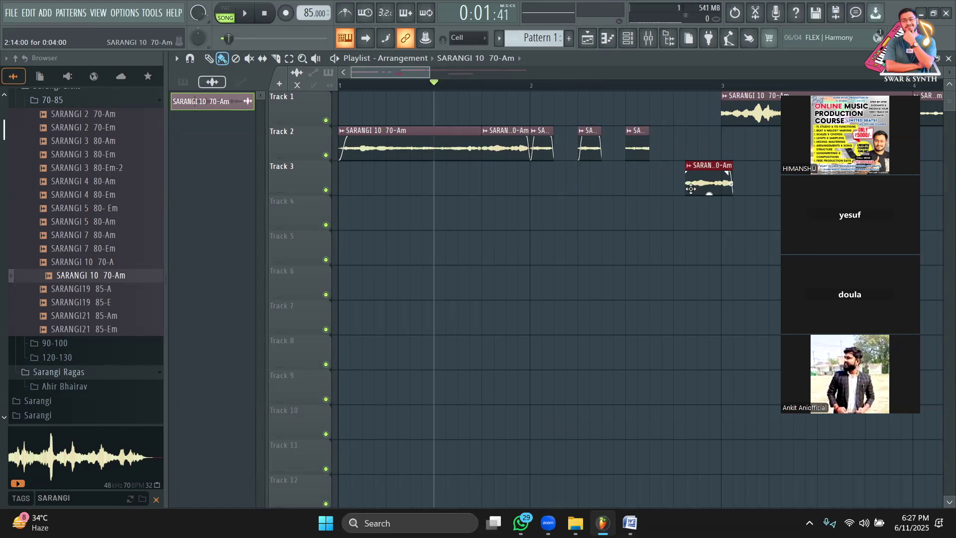
pyautogui.press('space')
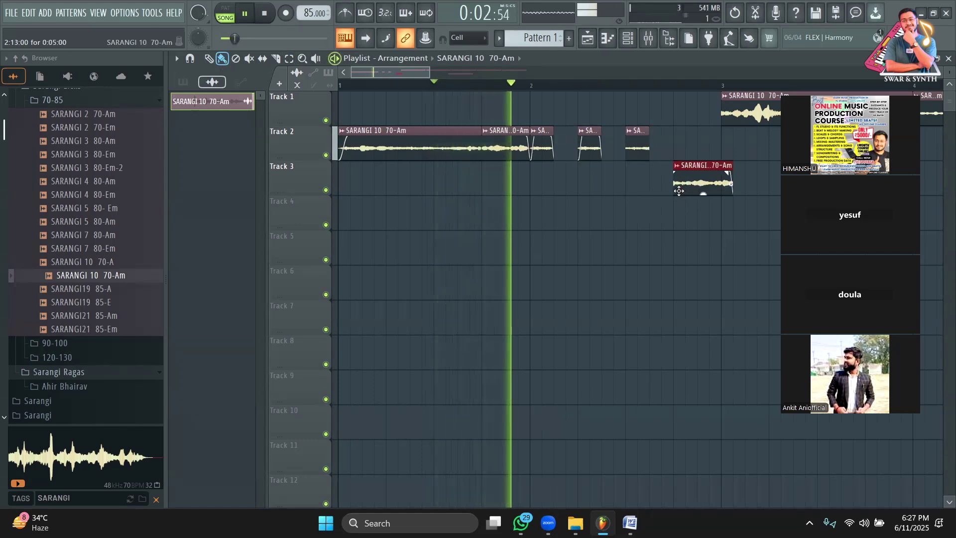
pyautogui.moveTo(695, 187); pyautogui.dragTo(681, 148)
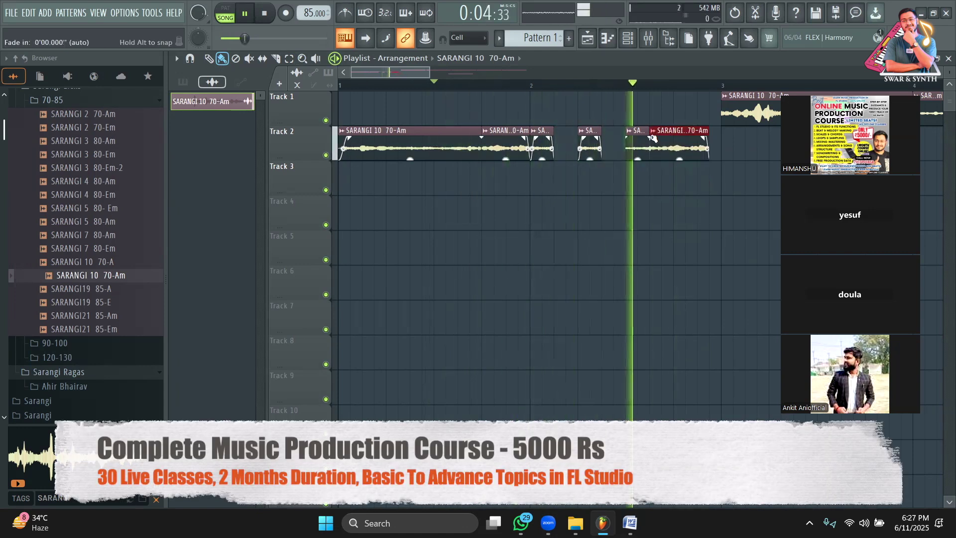
pyautogui.press('space')
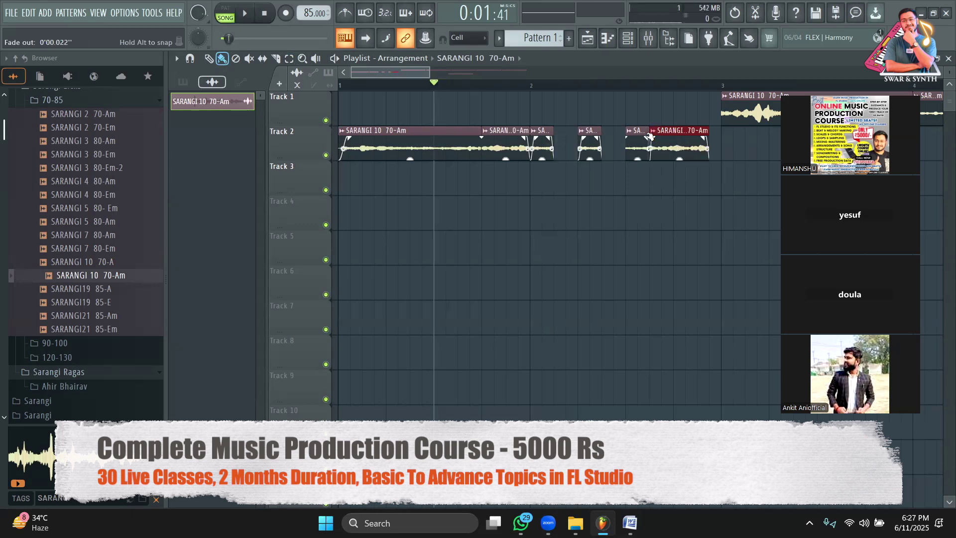
pyautogui.press('space')
# - Nudge the five-step slice on Track 2 slightly earlier, to about 2:10:18, and play the phrase
pyautogui.moveTo(429, 70); pyautogui.dragTo(392, 70)
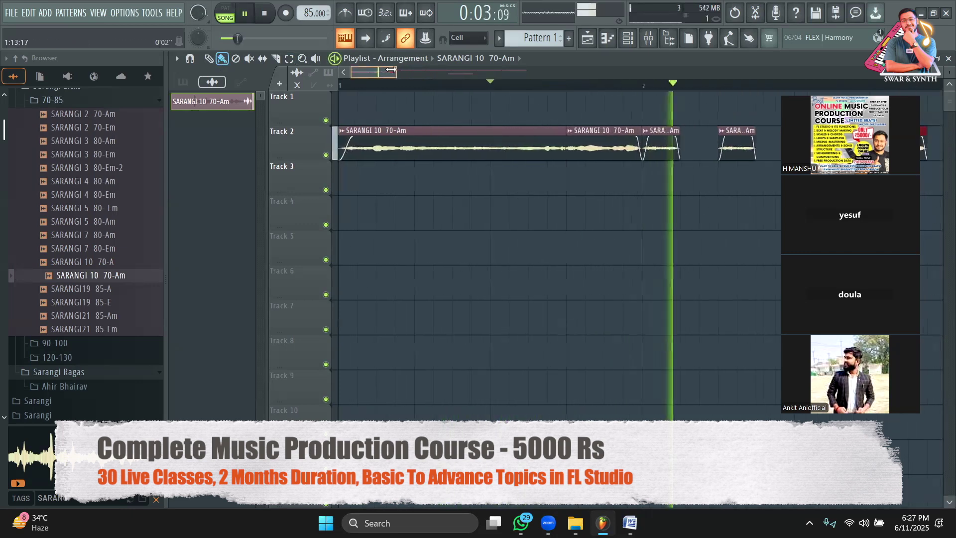
pyautogui.click(542, 143)
pyautogui.press('space')
pyautogui.moveTo(519, 147); pyautogui.dragTo(521, 192)
pyautogui.moveTo(518, 155); pyautogui.dragTo(511, 137)
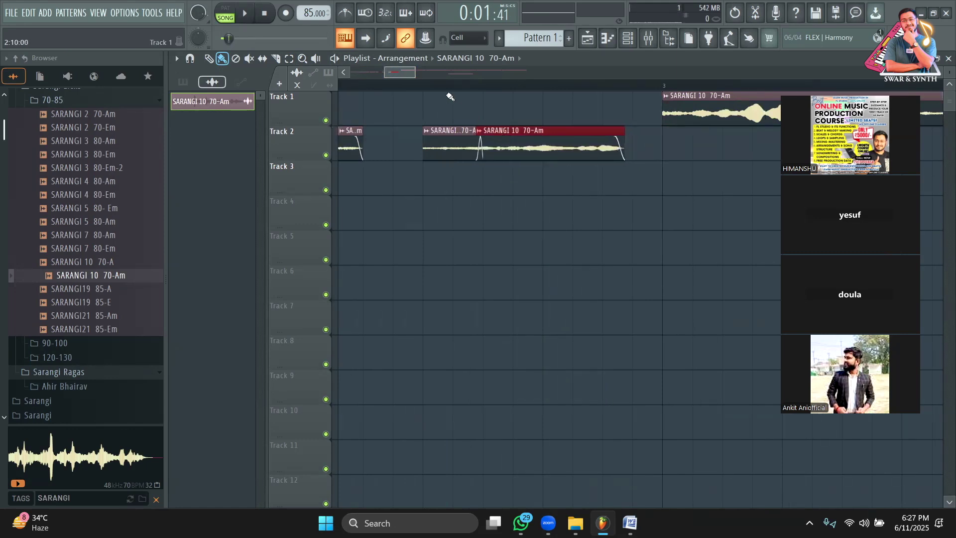
pyautogui.press('space')
pyautogui.moveTo(415, 73); pyautogui.dragTo(413, 73)
pyautogui.press('space')
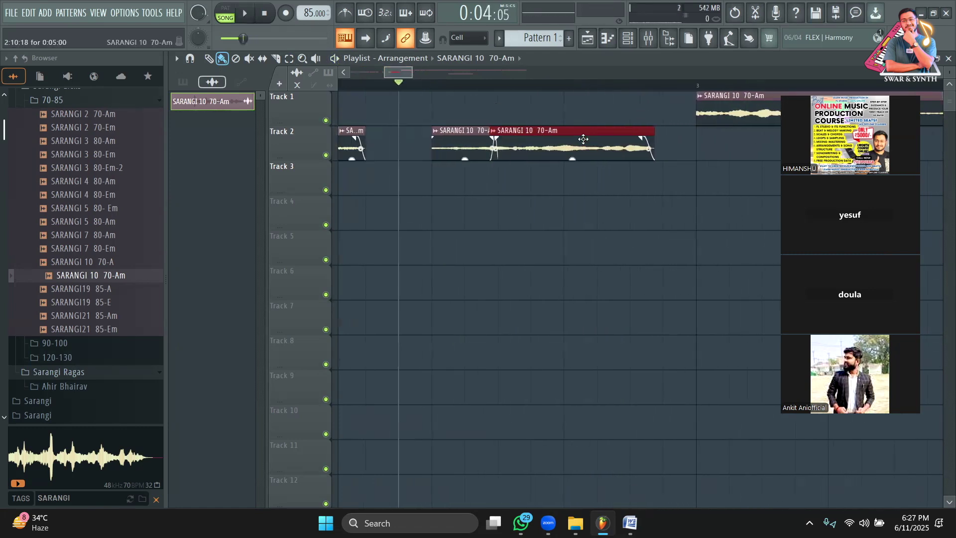
pyautogui.press('space')
pyautogui.press('space')
# - Turn on the metronome and play the sarangi sequence against it
pyautogui.moveTo(416, 75); pyautogui.dragTo(325, 73)
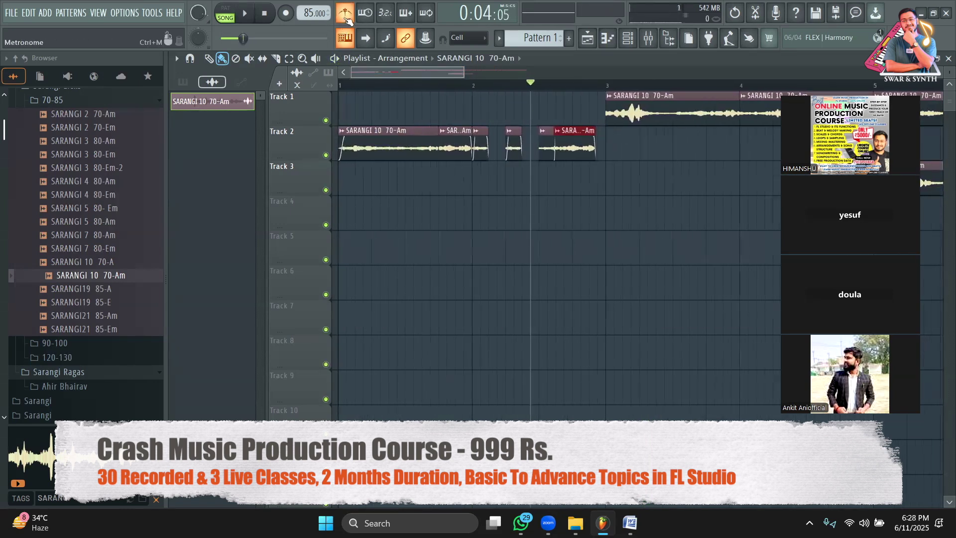
pyautogui.press('space')
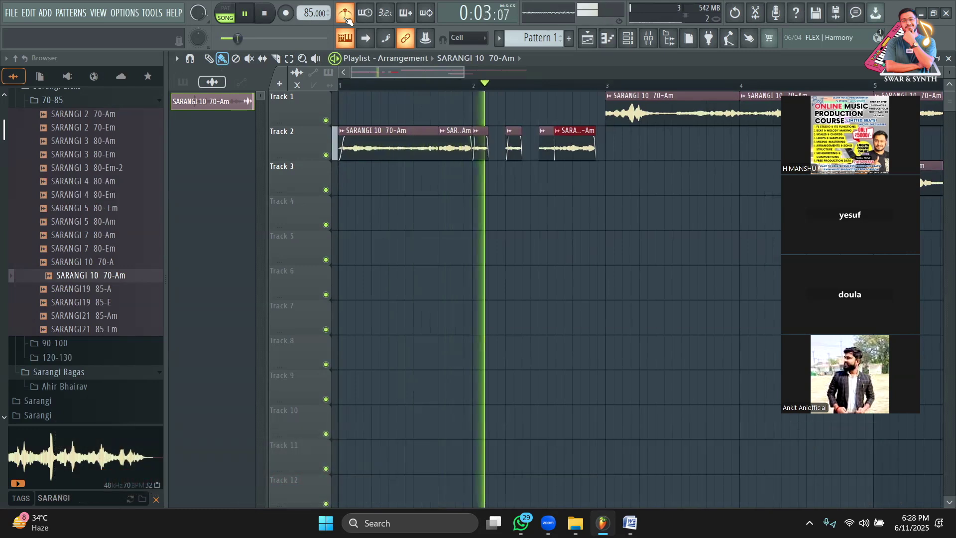
pyautogui.press('space')
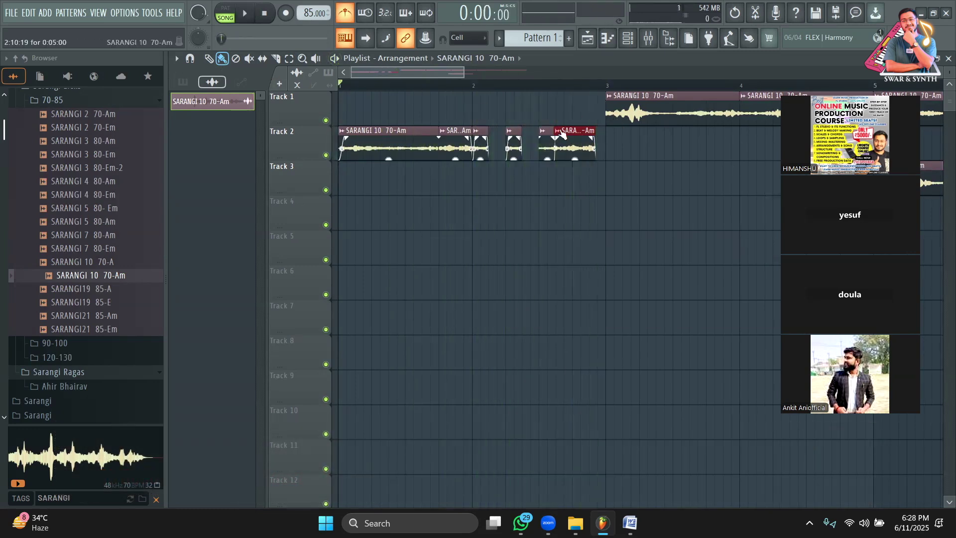
# - Make the last Track 2 slice a unique clip, stretch it to a length of 0:05:06 and play it
pyautogui.rightClick(560, 133)
pyautogui.click(592, 241)
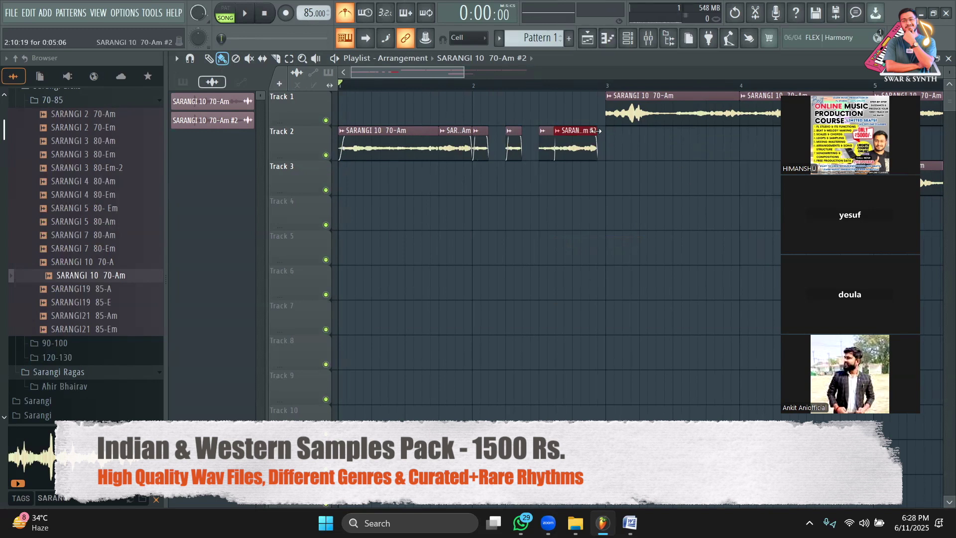
pyautogui.press('space')
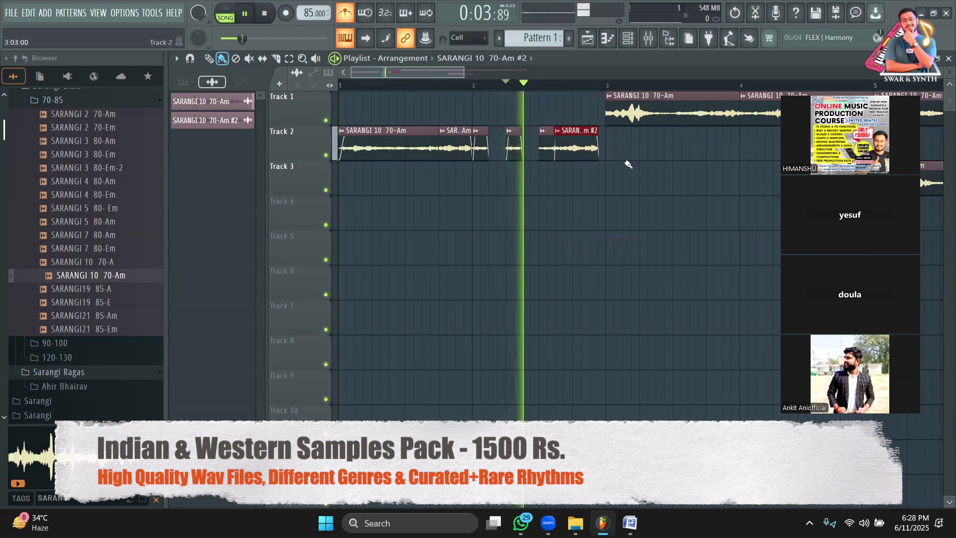
pyautogui.click(446, 83)
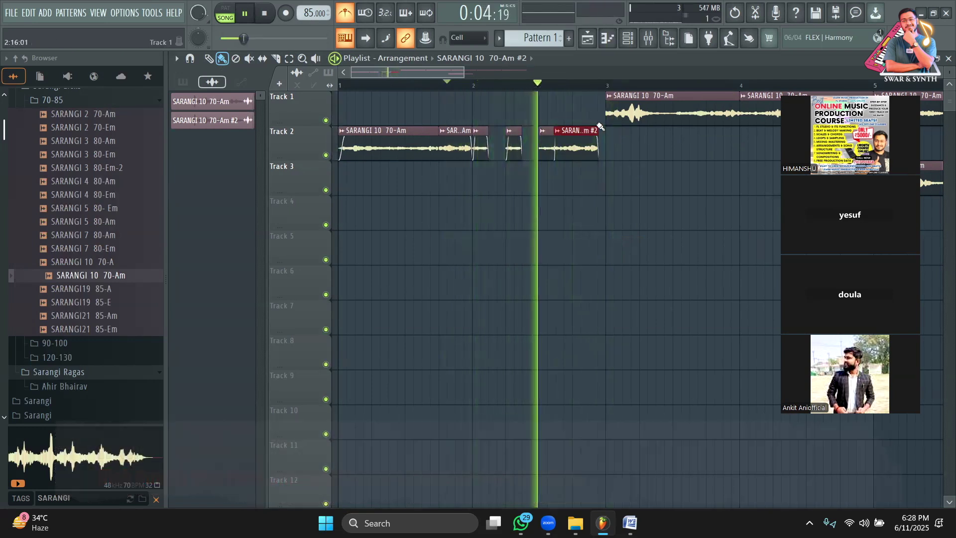
# - Fine-tune the stretched length of the unique last slice on Track 2 to 0:05:19, playing the phrase to check the timing
pyautogui.press('space')
pyautogui.press('space')
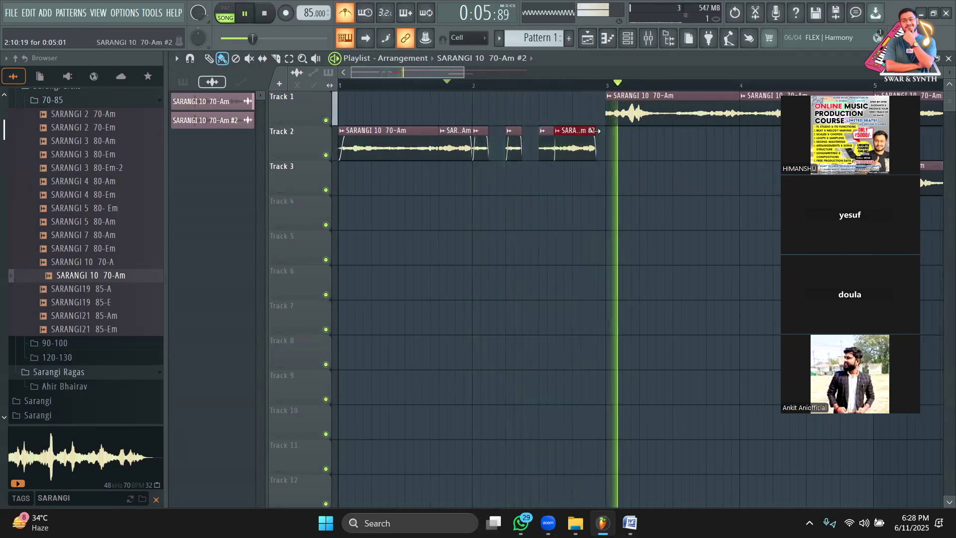
pyautogui.press('space')
pyautogui.moveTo(456, 71); pyautogui.dragTo(393, 71)
pyautogui.press('space')
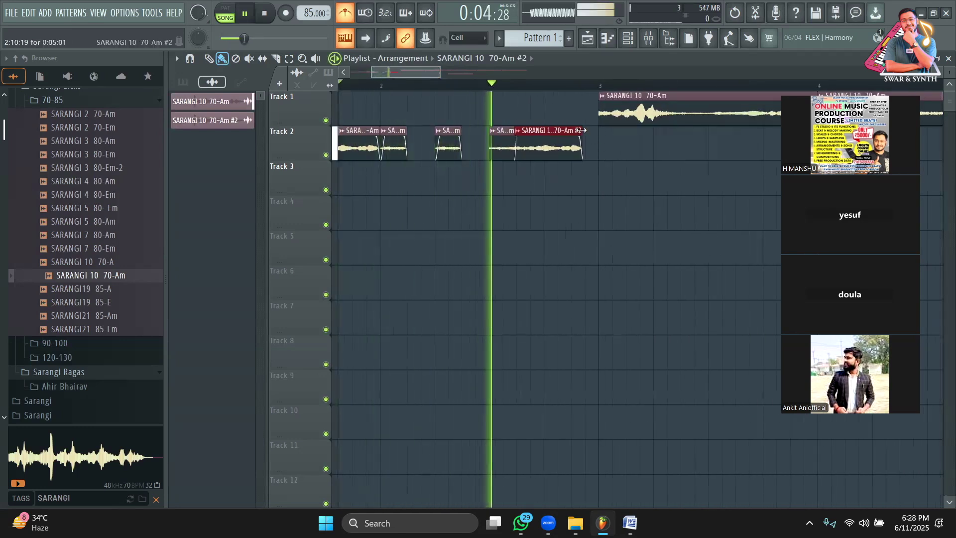
pyautogui.press('space')
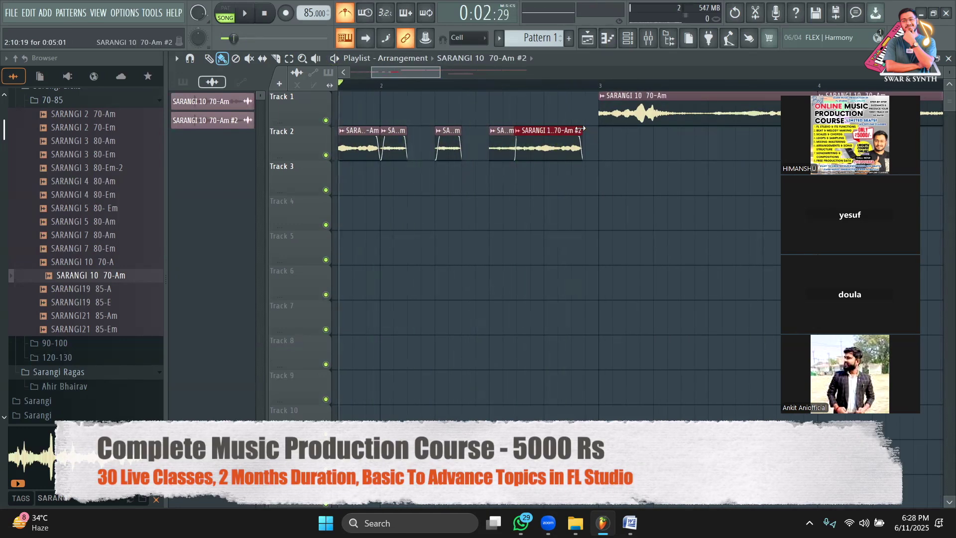
pyautogui.press('space')
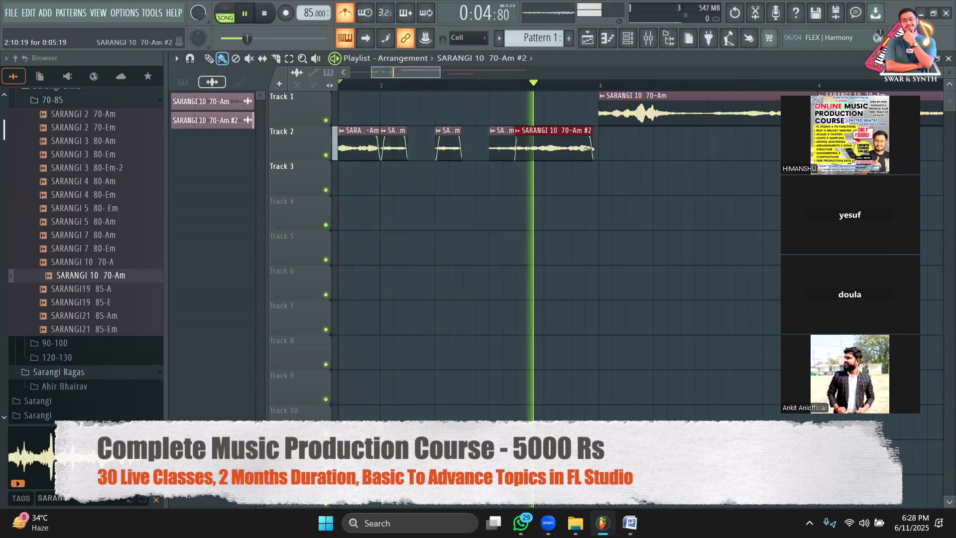
pyautogui.press('space')
# - Delete all the sarangi clips on Track 1 and the one on Track 3, leaving only the Track 2 phrase
pyautogui.scroll(-3, 448, 91)
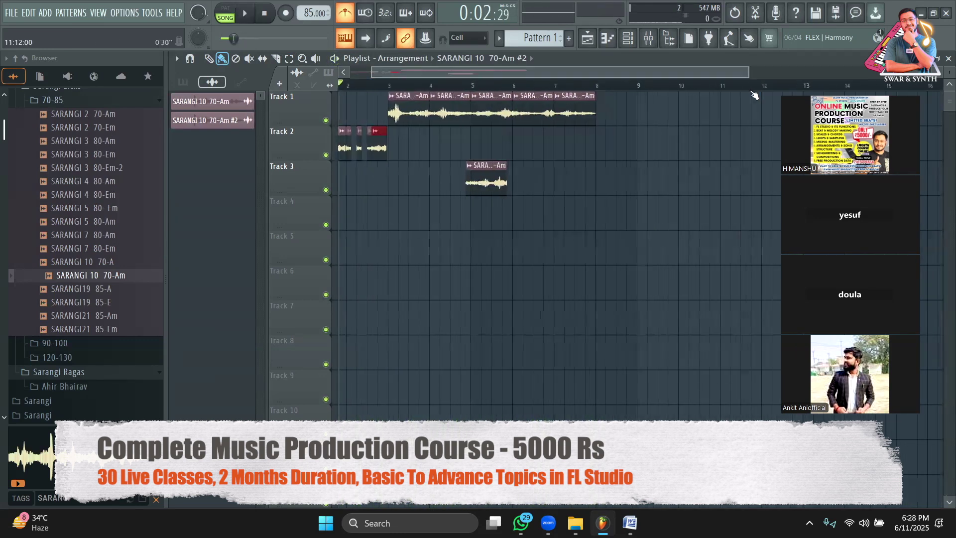
pyautogui.rightClick(448, 112)
pyautogui.rightClick(481, 178)
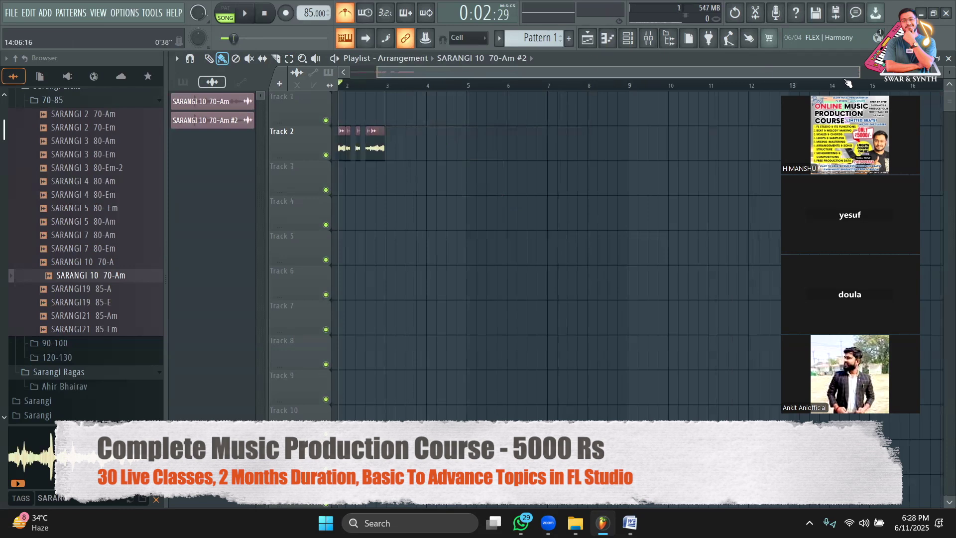
pyautogui.moveTo(860, 73); pyautogui.dragTo(547, 73)
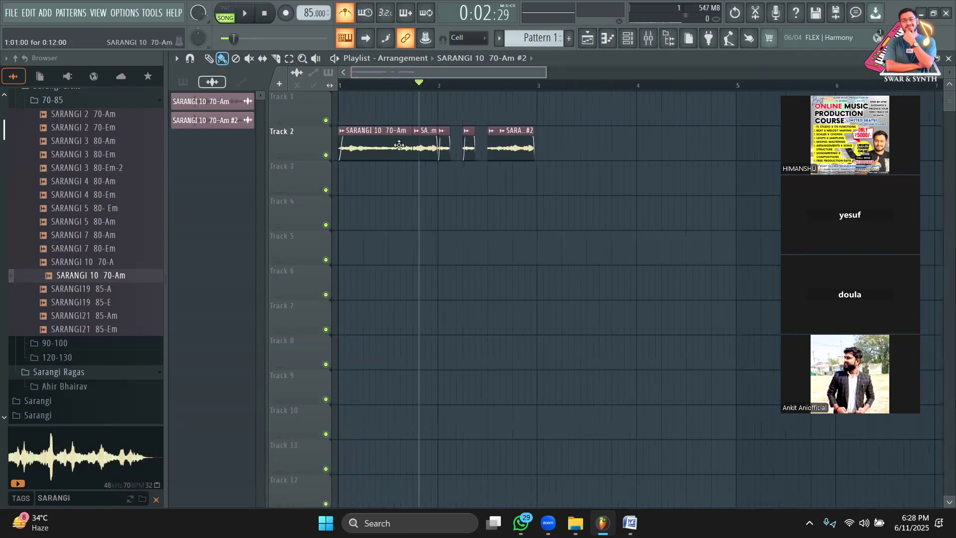
# - Route the original SARANGI 10 70-Am clip to mixer track 8 and play the sequence
pyautogui.doubleClick(399, 145)
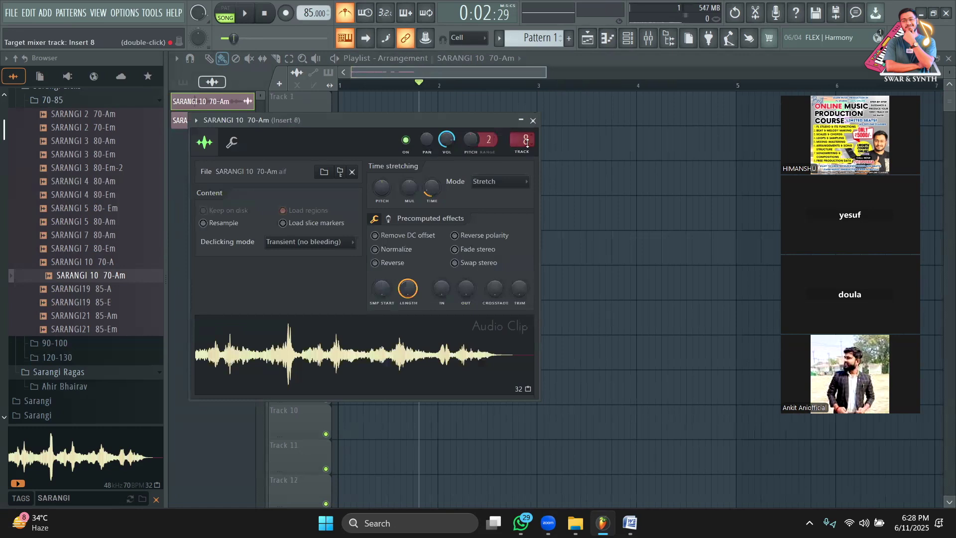
pyautogui.press('space')
pyautogui.click(265, 13)
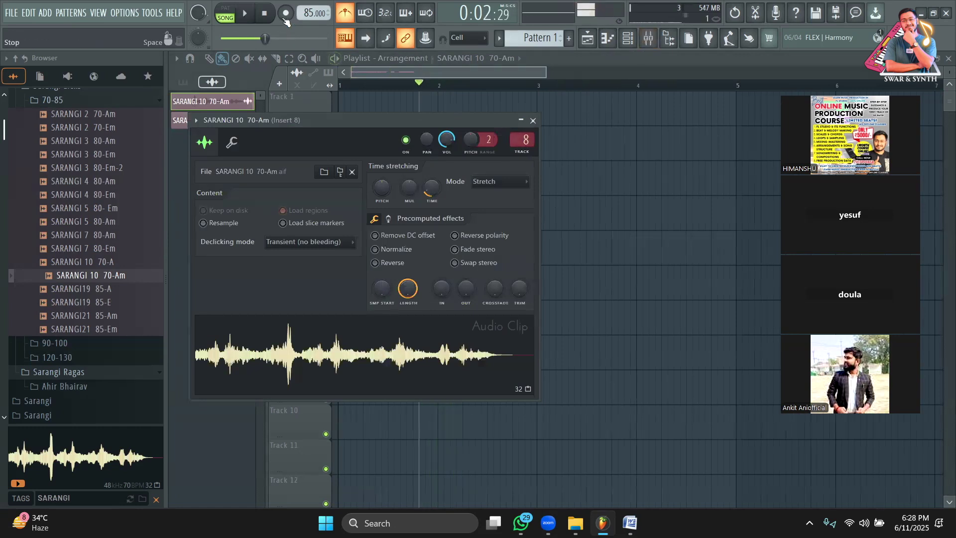
pyautogui.press('space')
# - Load Fruity Reeverb 2 in the first effect slot of Insert 8 and set its wet level to about 79%
pyautogui.click(648, 38)
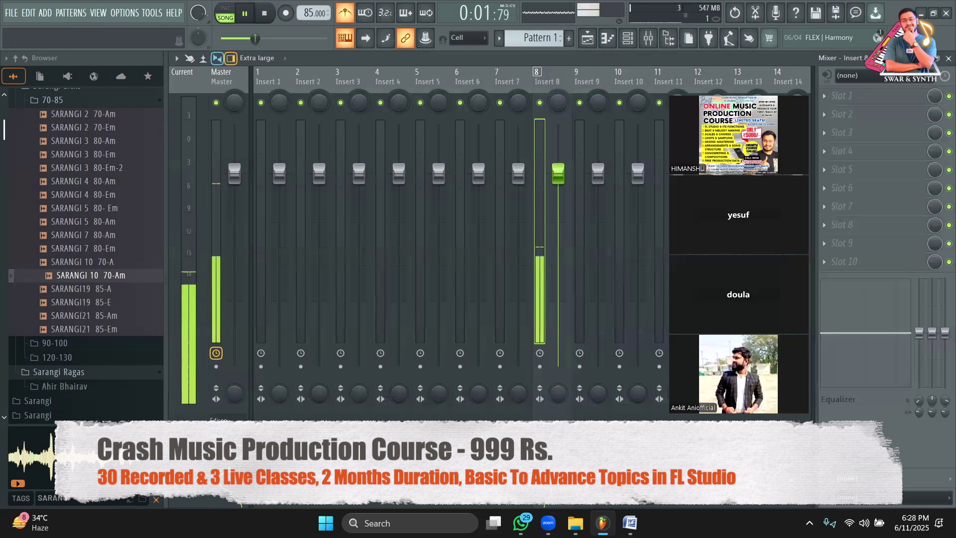
pyautogui.press('space')
pyautogui.click(842, 96)
pyautogui.click(659, 149)
pyautogui.press('space')
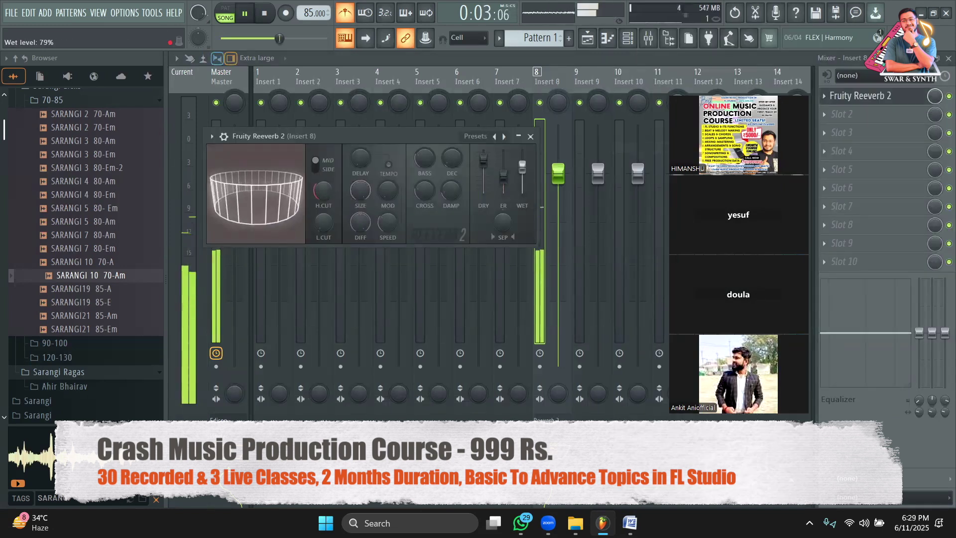
# - Add Fruity Delay 2 to Insert 8's second slot and adjust its input volume, feedback cutoff and time, with a 63 ms right stereo offset
pyautogui.scroll(2, 531, 173)
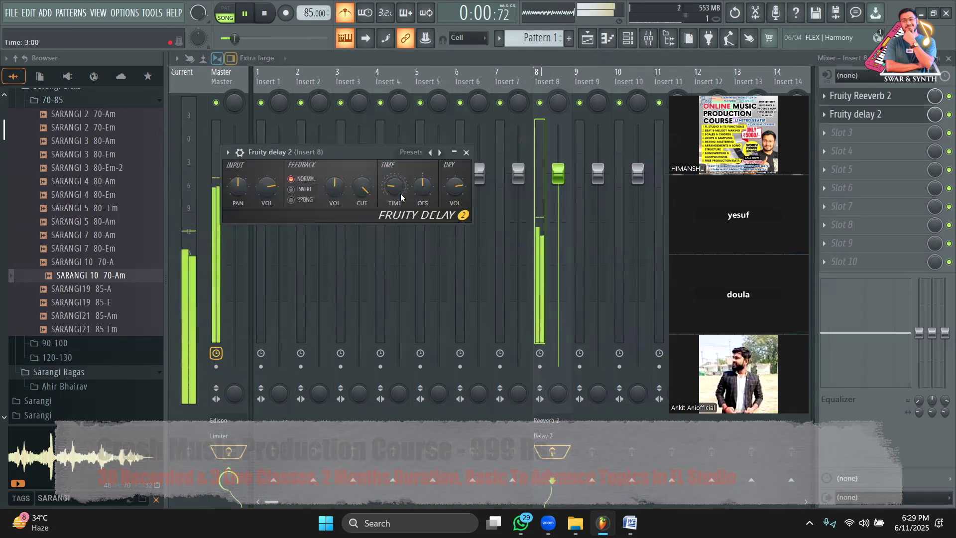
pyautogui.press('space')
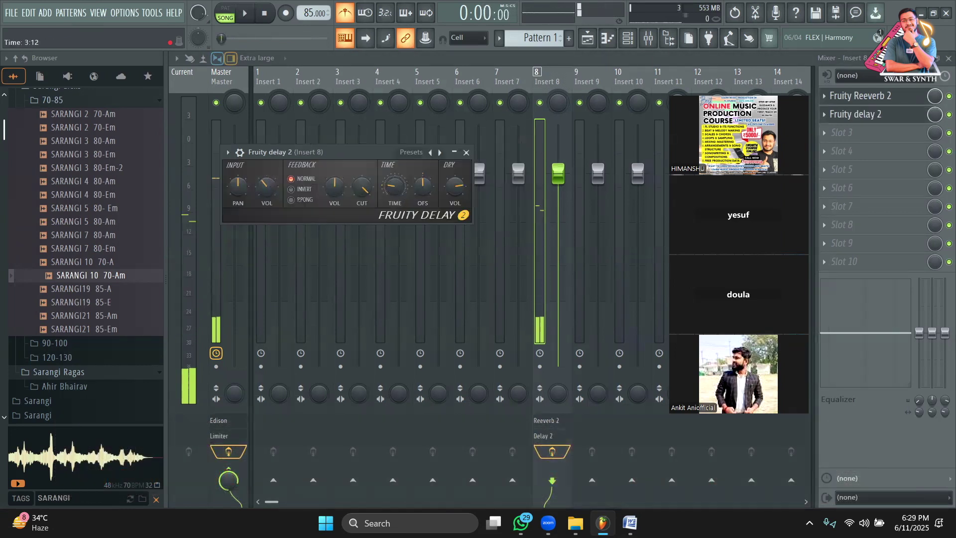
pyautogui.press('space')
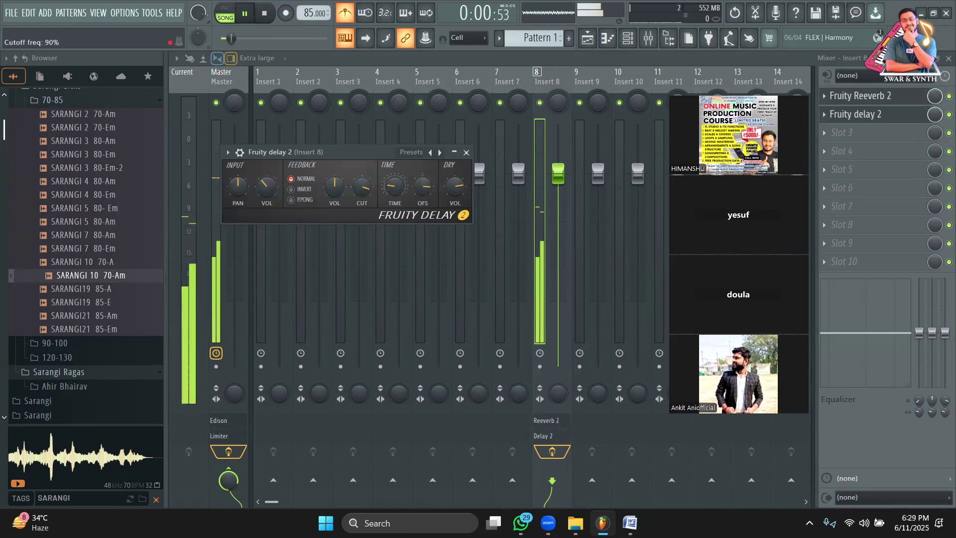
pyautogui.moveTo(267, 188); pyautogui.dragTo(267, 186)
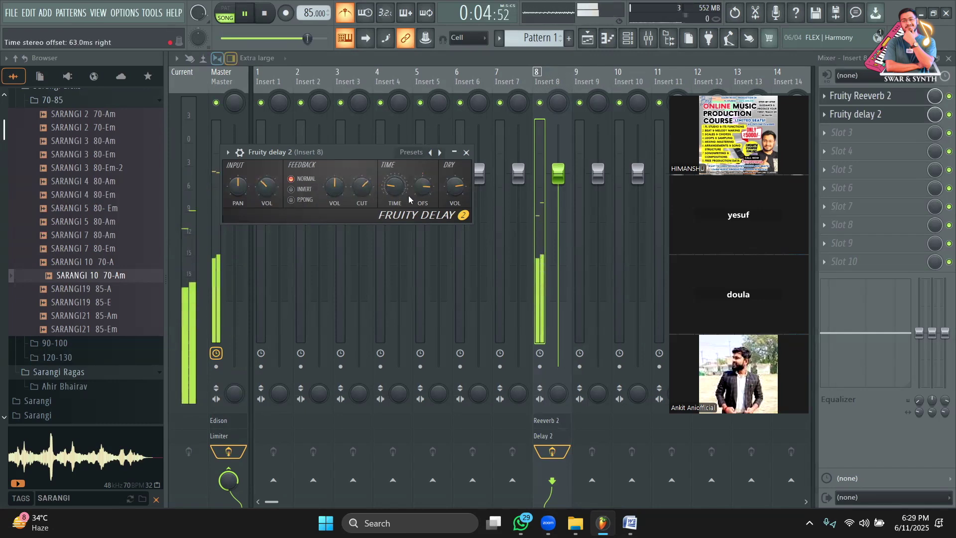
pyautogui.moveTo(395, 186); pyautogui.dragTo(394, 185)
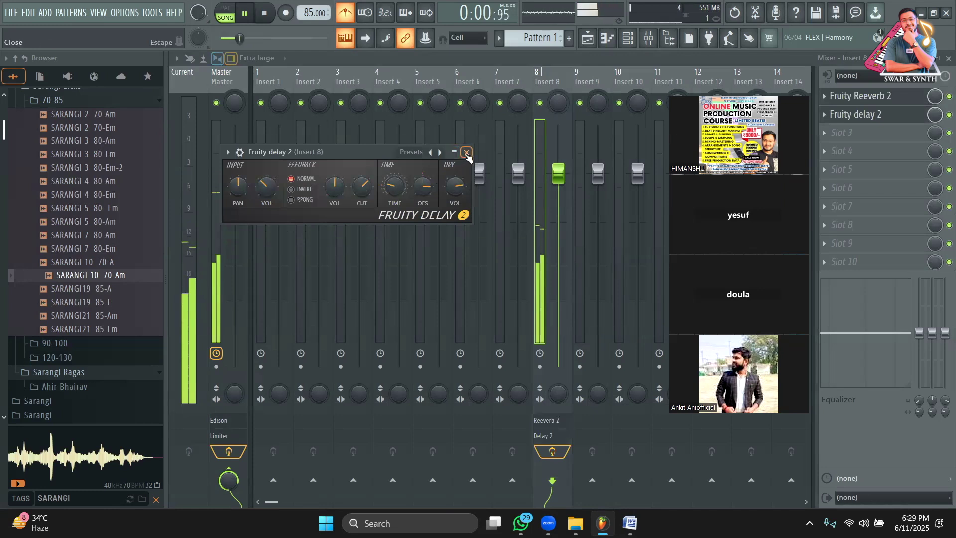
pyautogui.click(466, 153)
# - Return to the playlist and set the target mixer track of the unique SARANGI 10 70-Am #2 clip
pyautogui.click(588, 39)
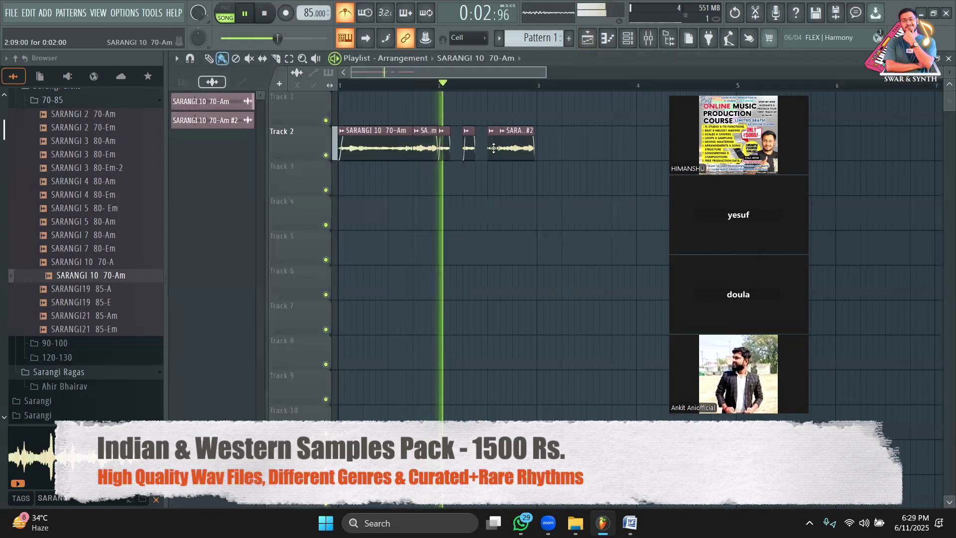
pyautogui.doubleClick(492, 145)
pyautogui.click(533, 121)
pyautogui.press('space')
pyautogui.doubleClick(527, 143)
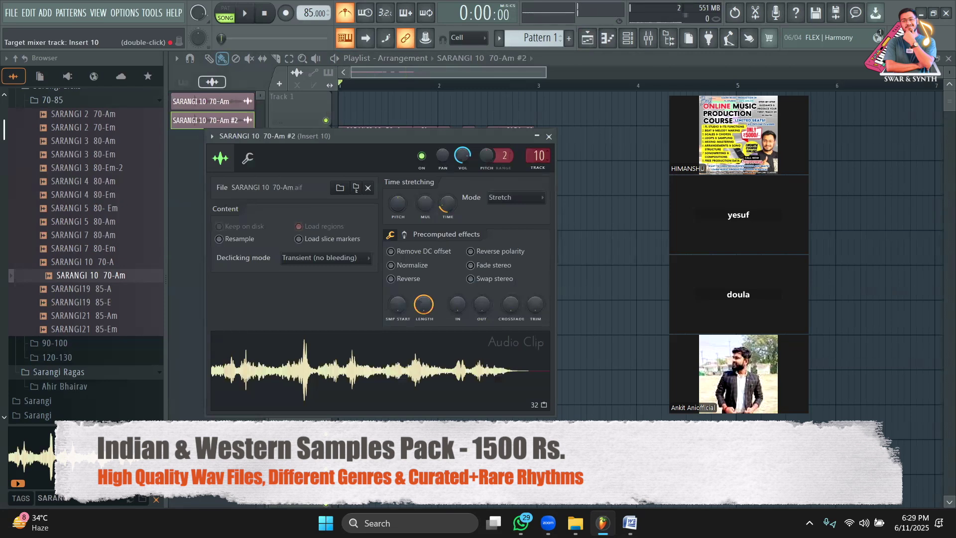
pyautogui.click(549, 136)
# - Play the Track 2 phrase with its effects and check the mixer levels during playback
pyautogui.press('space')
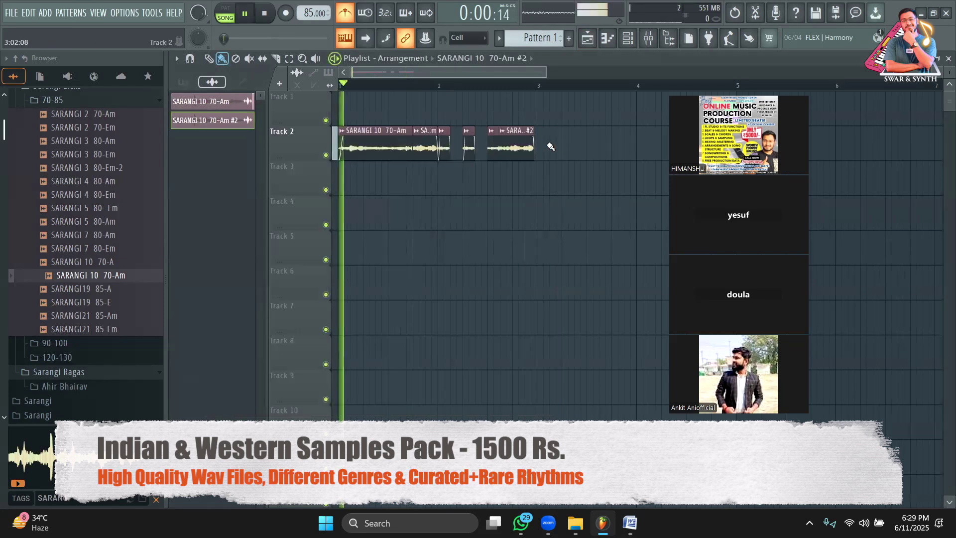
pyautogui.click(648, 38)
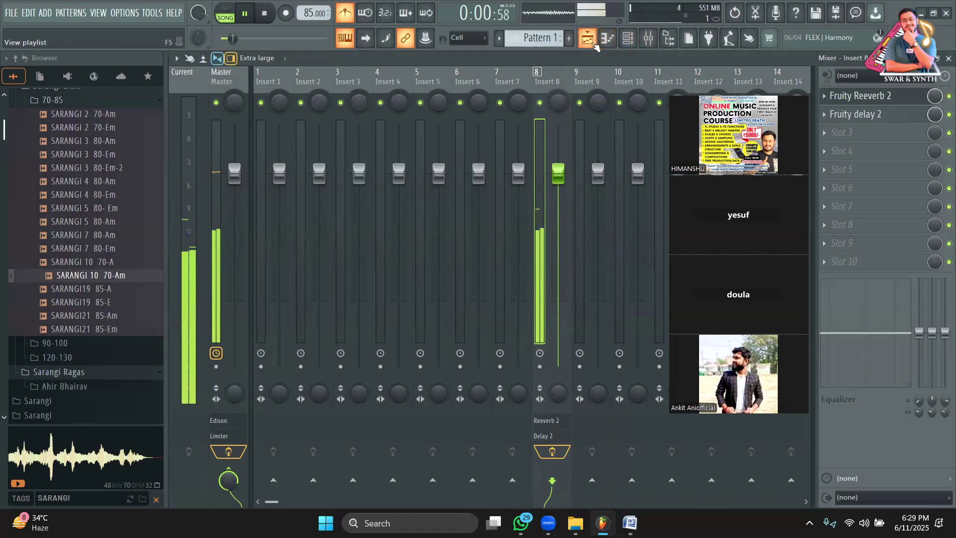
pyautogui.click(592, 43)
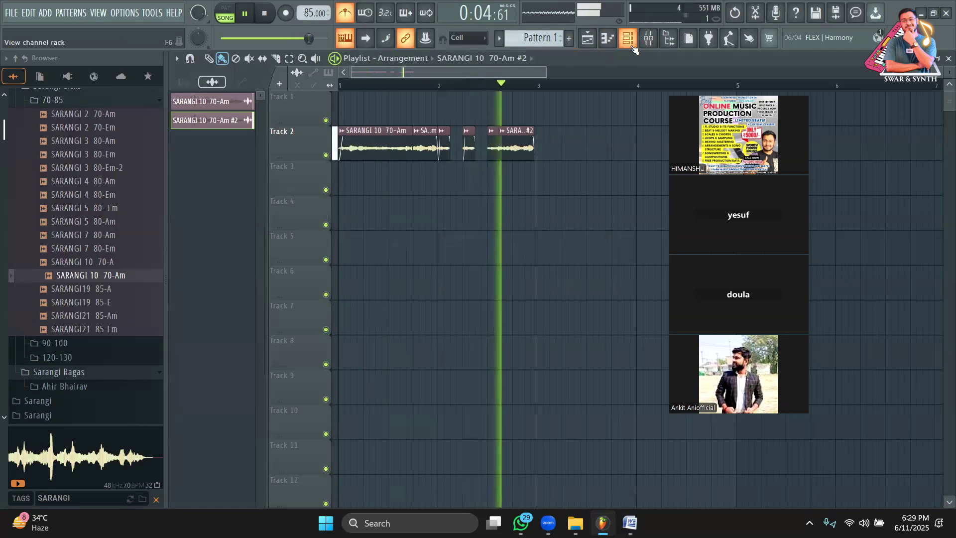
pyautogui.press('space')
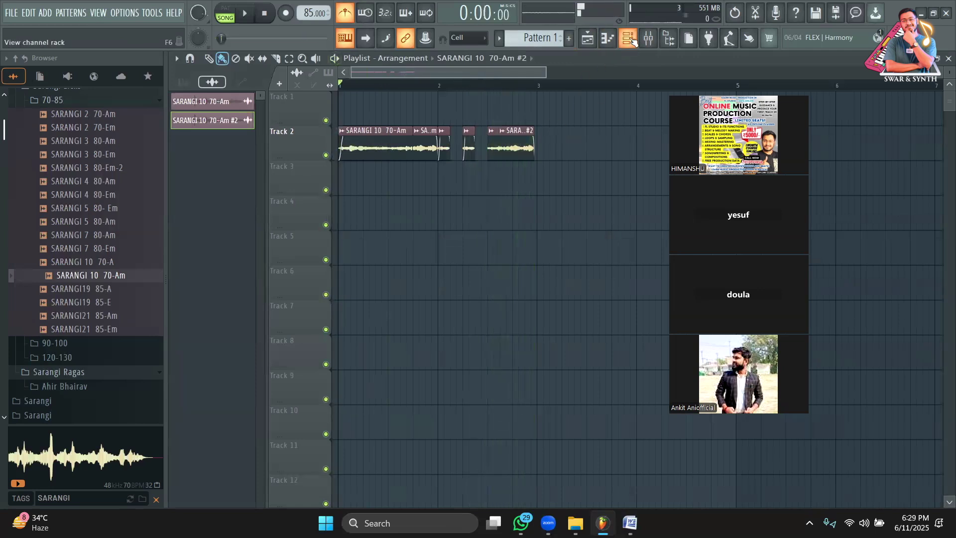
# - Show the channel rack and clear the SARANGI search from the sample browser
pyautogui.click(629, 39)
pyautogui.click(261, 100)
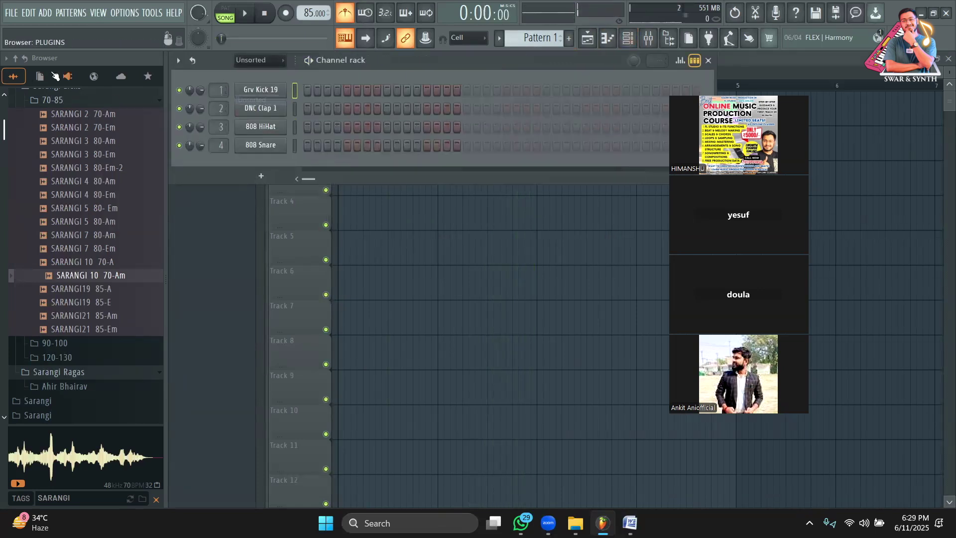
pyautogui.click(16, 59)
pyautogui.scroll(-4, 26, 260)
pyautogui.scroll(4, 82, 324)
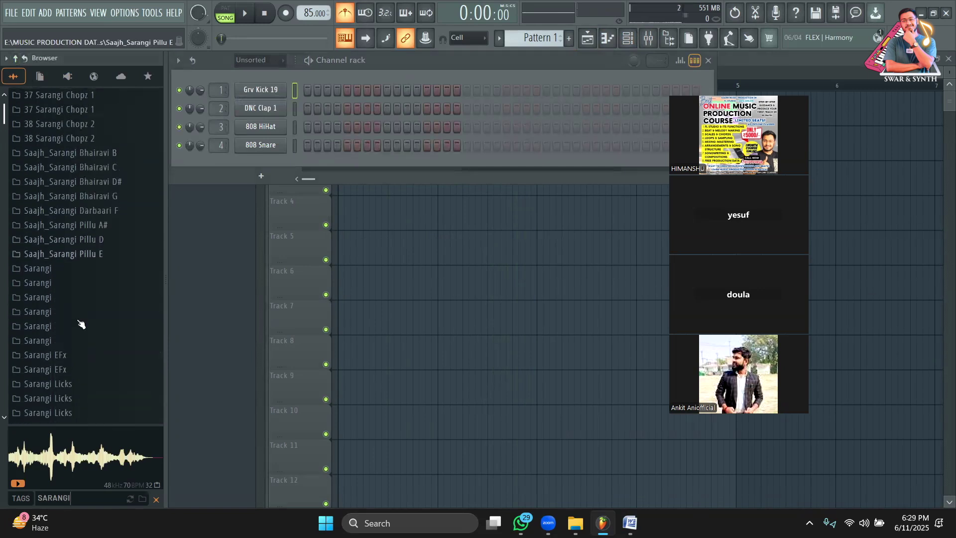
pyautogui.click(157, 501)
pyautogui.scroll(20, 108, 365)
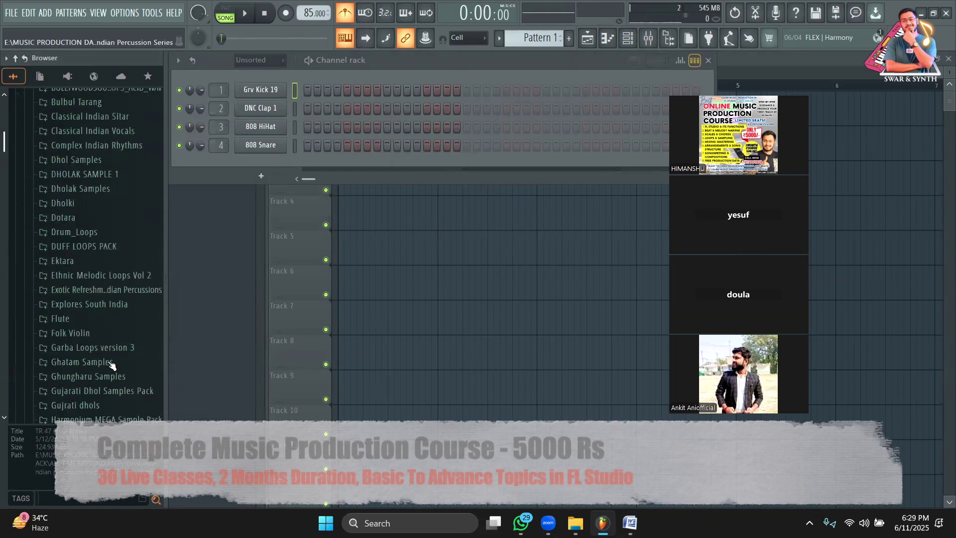
# - Browse the sample packs and open the Drums - One Shots folder of Cymatics - Hip Hop Starter Pack
pyautogui.scroll(-5, 110, 361)
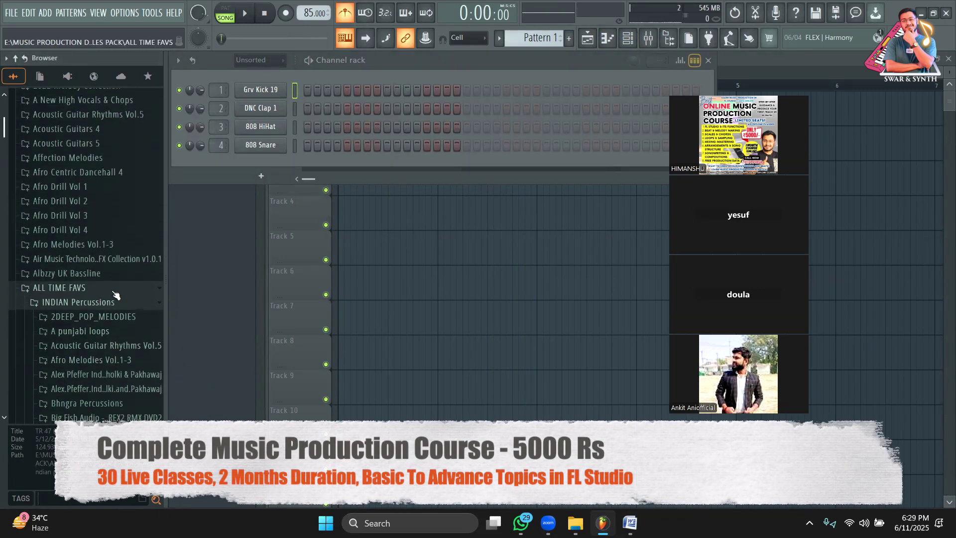
pyautogui.scroll(-20, 115, 295)
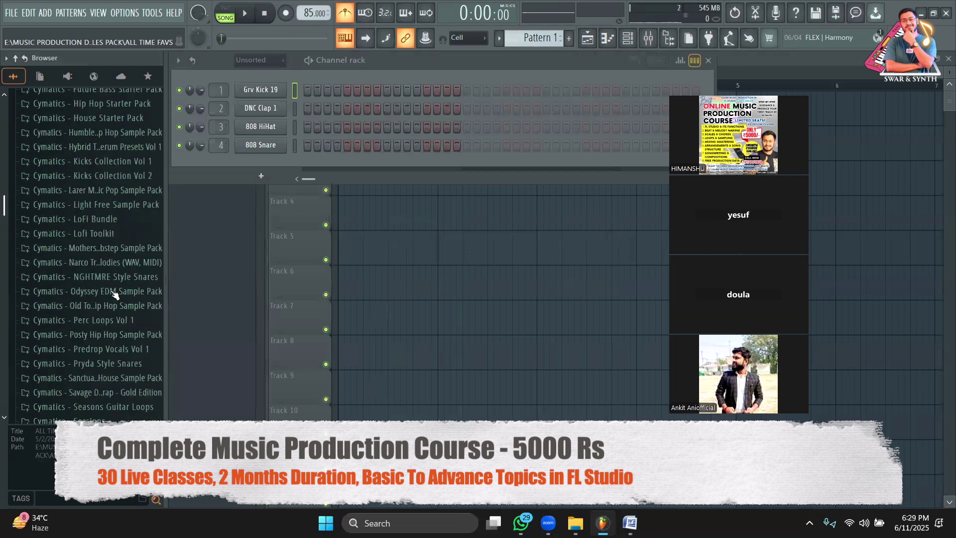
pyautogui.scroll(1, 115, 279)
pyautogui.click(104, 186)
pyautogui.click(105, 184)
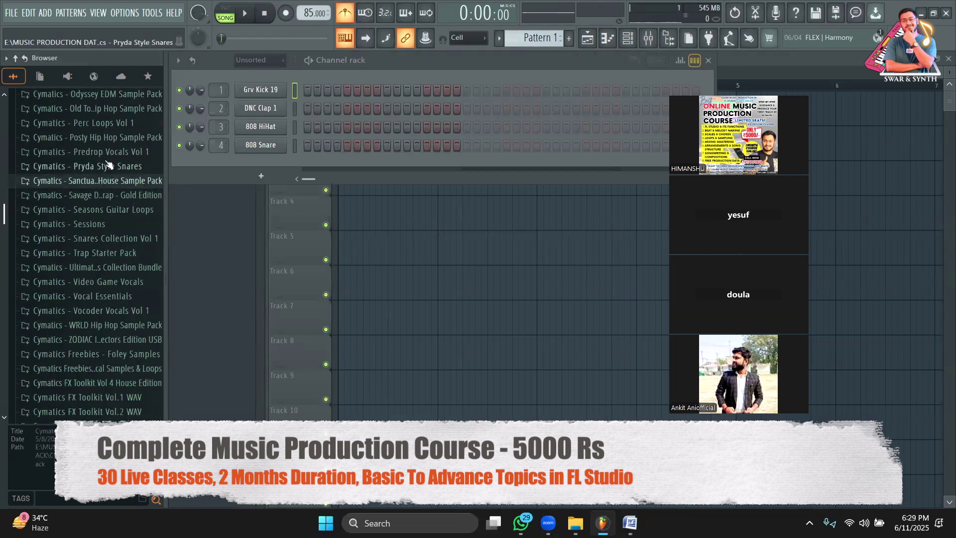
pyautogui.scroll(2, 107, 164)
pyautogui.click(106, 140)
pyautogui.click(105, 138)
pyautogui.scroll(2, 103, 149)
pyautogui.scroll(5, 102, 164)
pyautogui.click(102, 182)
pyautogui.click(86, 204)
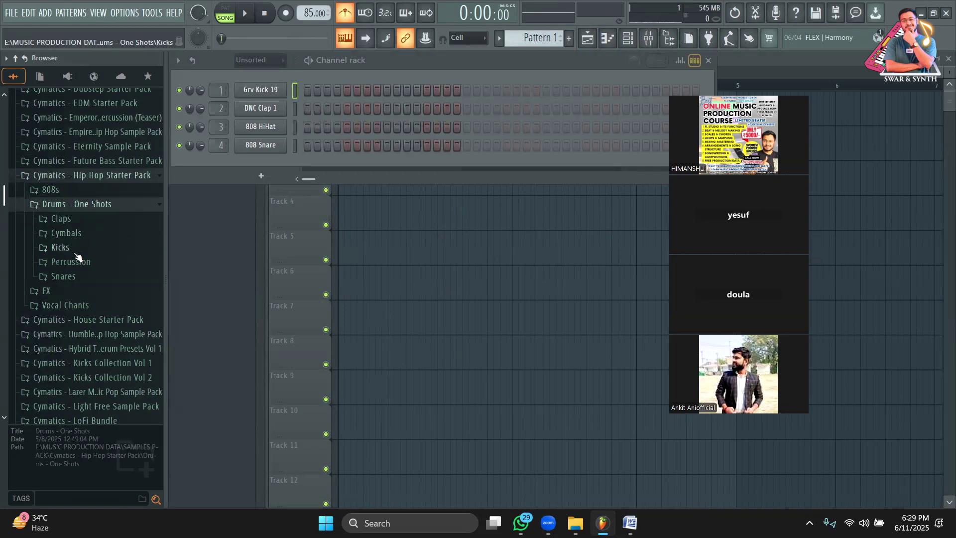
# - Audition the pack's kicks and replace the Grv Kick 19 sample on channel 1 with Cymatics - Grime Kick 5
pyautogui.click(65, 249)
pyautogui.click(75, 274)
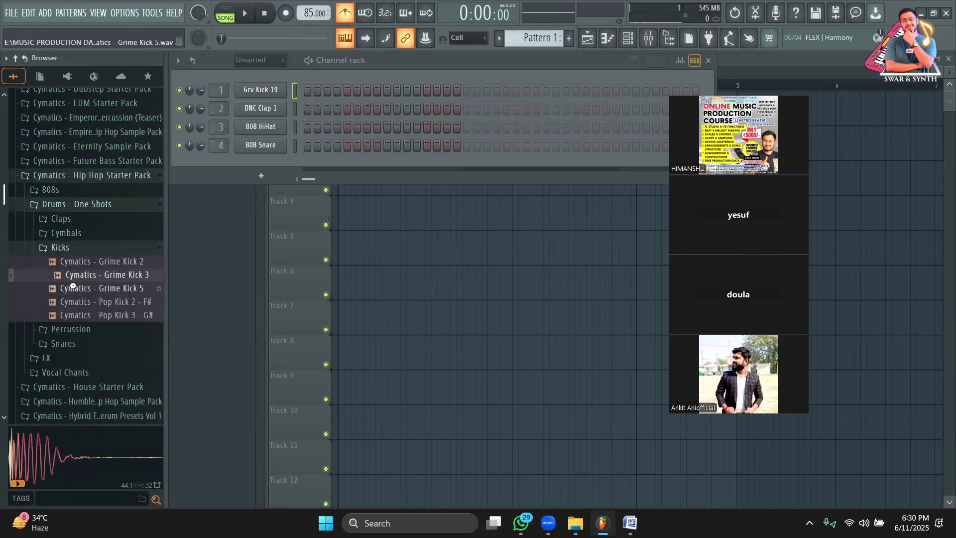
pyautogui.click(75, 289)
pyautogui.moveTo(279, 107); pyautogui.dragTo(279, 90)
# - Program kicks on steps 1, 4 and 7 during pattern playback and turn off the metronome
pyautogui.click(338, 90)
pyautogui.click(240, 18)
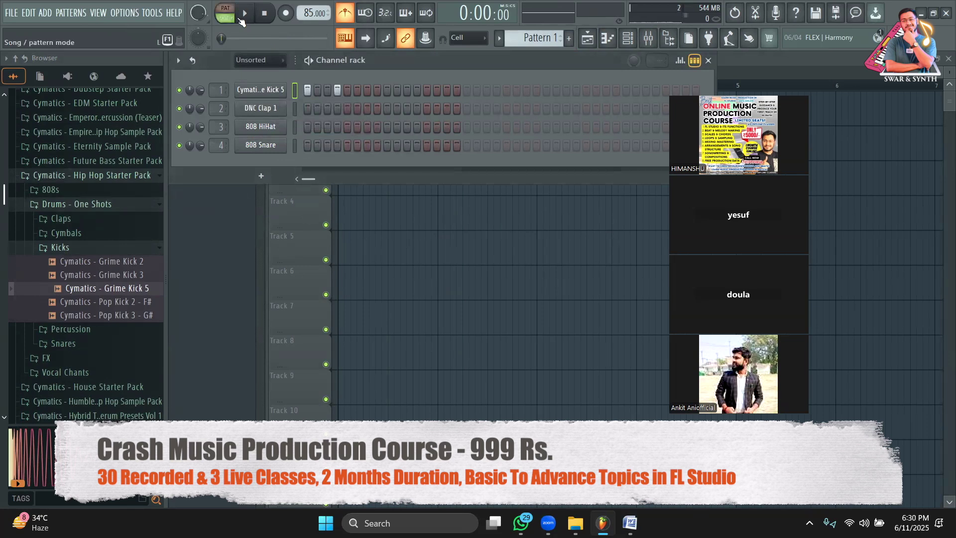
pyautogui.click(368, 91)
pyautogui.click(345, 13)
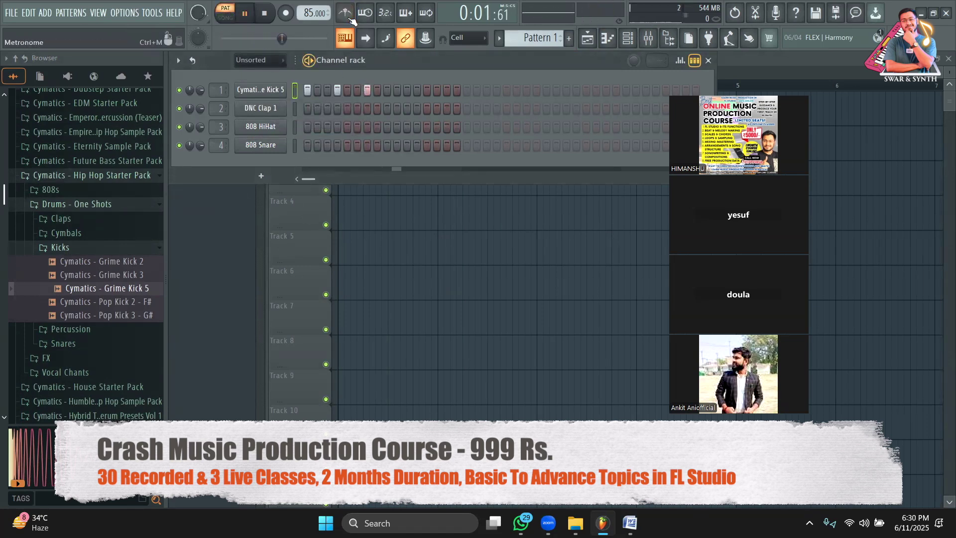
pyautogui.rightClick(345, 13)
# - Replace the DNC Clap 1 sample on channel 2 with Cymatics - Grime Clap 6 from the Claps folder
pyautogui.click(83, 219)
pyautogui.click(82, 219)
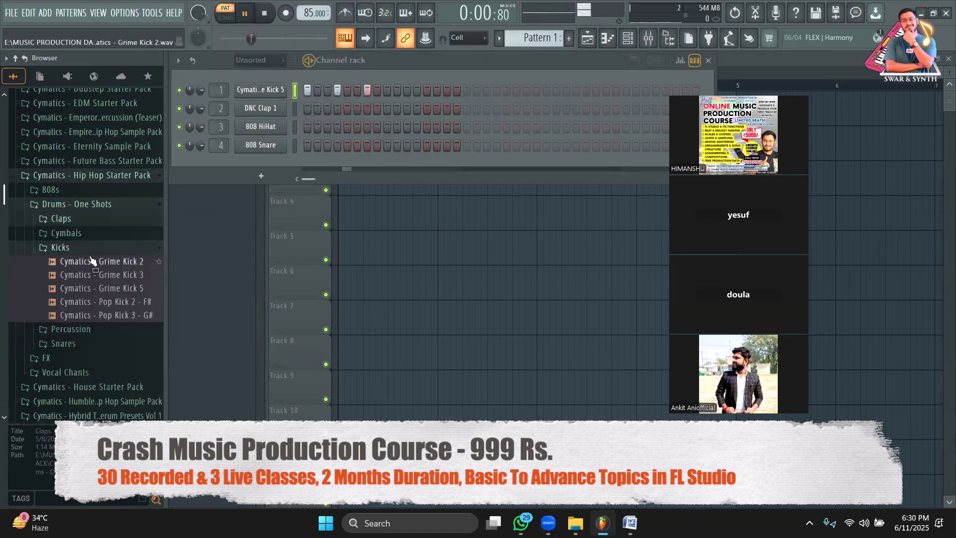
pyautogui.click(75, 234)
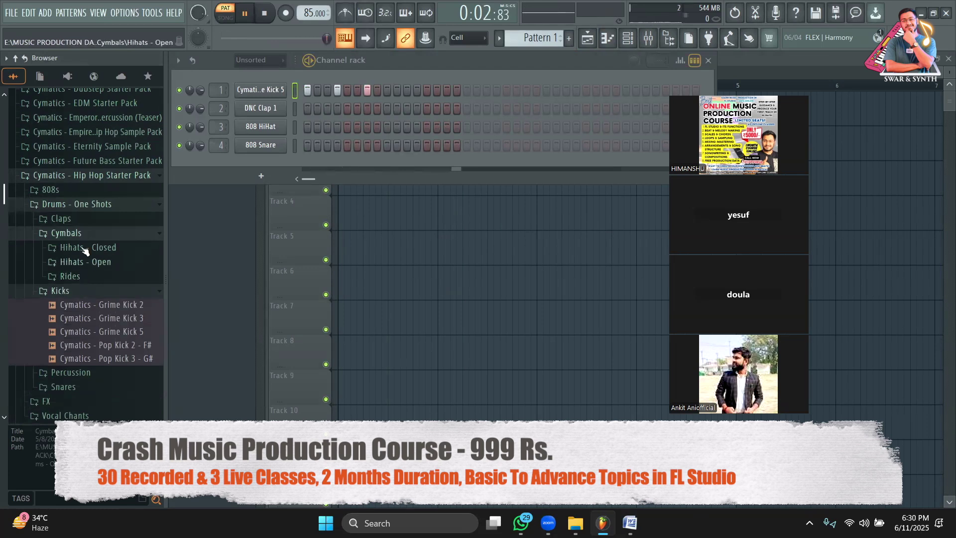
pyautogui.click(61, 218)
pyautogui.click(100, 259)
pyautogui.moveTo(100, 259); pyautogui.dragTo(300, 113)
# - Place claps on steps 5 and 13 and check them in pattern playback
pyautogui.press('space')
pyautogui.click(348, 109)
pyautogui.press('space')
pyautogui.click(426, 108)
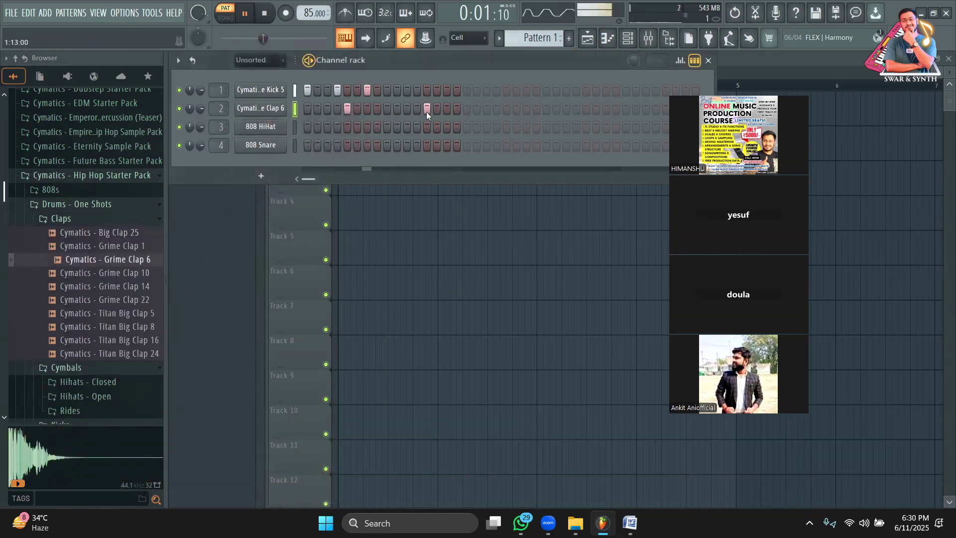
pyautogui.press('space')
# - Replace the 808 HiHat with Cymatics - Hip-Hop Closed Hihat 3 and place hi-hats on steps 1, 5, 9 and 13
pyautogui.click(103, 222)
pyautogui.click(106, 248)
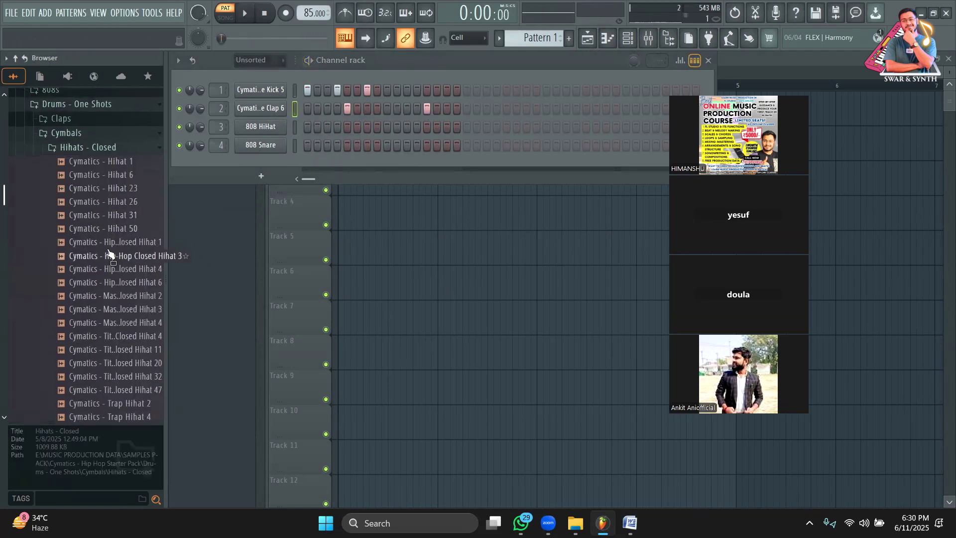
pyautogui.click(109, 255)
pyautogui.moveTo(109, 255); pyautogui.dragTo(273, 128)
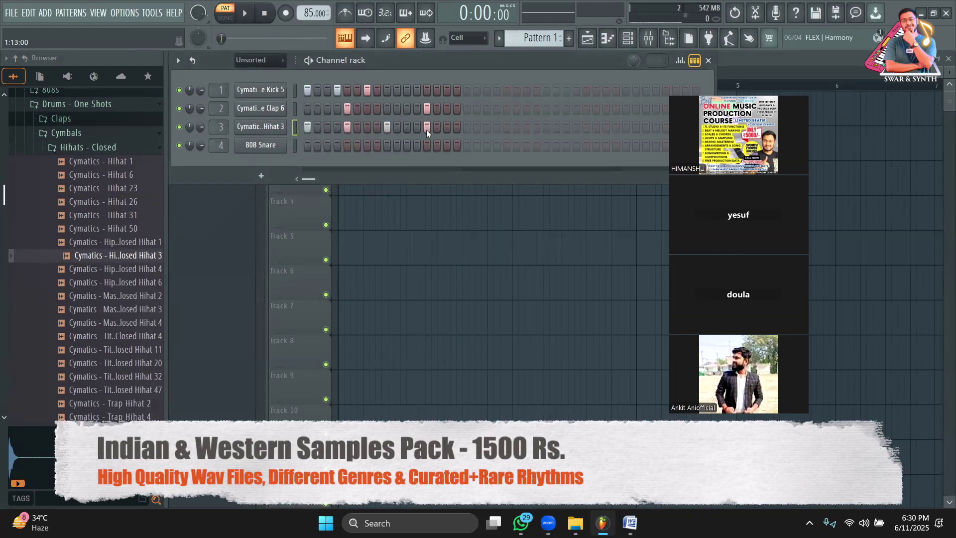
# - Add hi-hats on steps 3, 7, 11, 14, 15 and 16 while the pattern plays, and collapse the closed hi-hats folder
pyautogui.press('space')
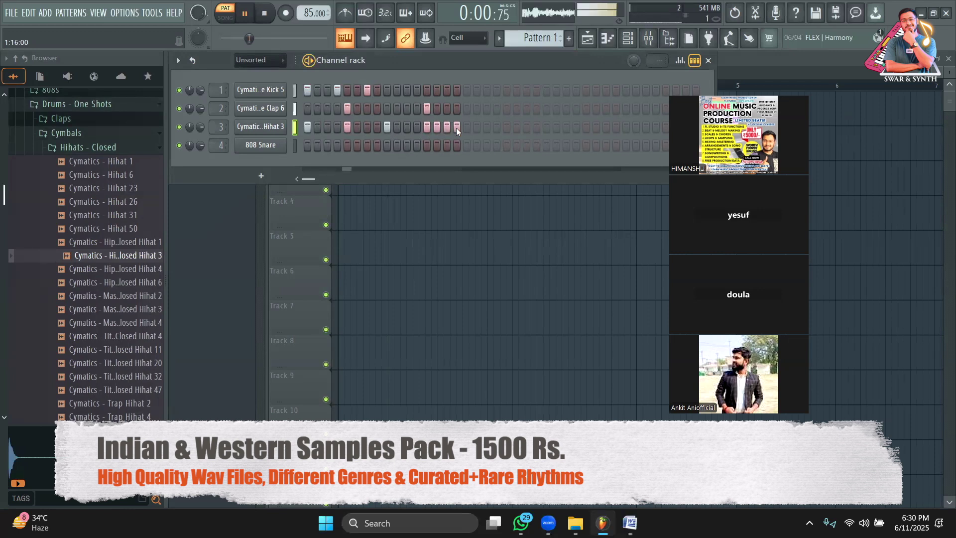
pyautogui.click(327, 128)
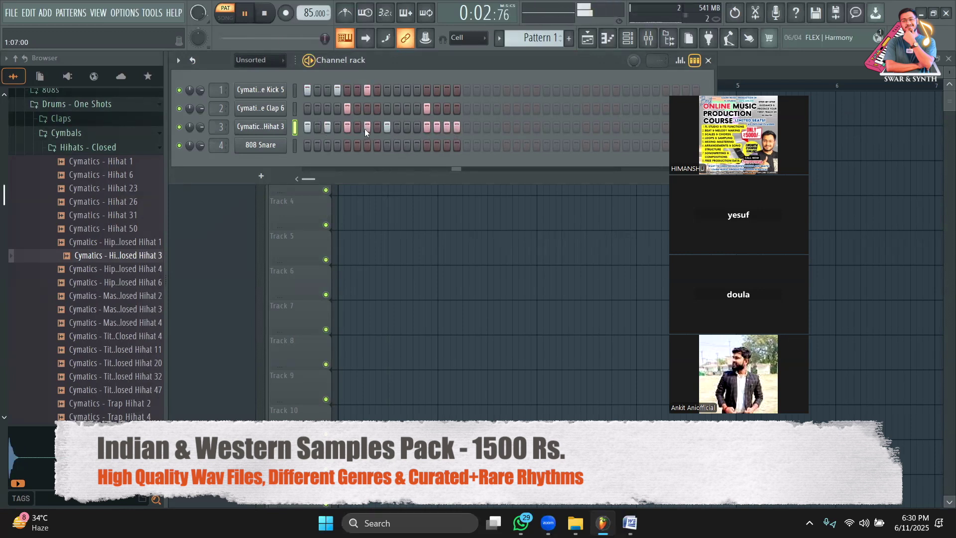
pyautogui.click(407, 127)
pyautogui.click(149, 149)
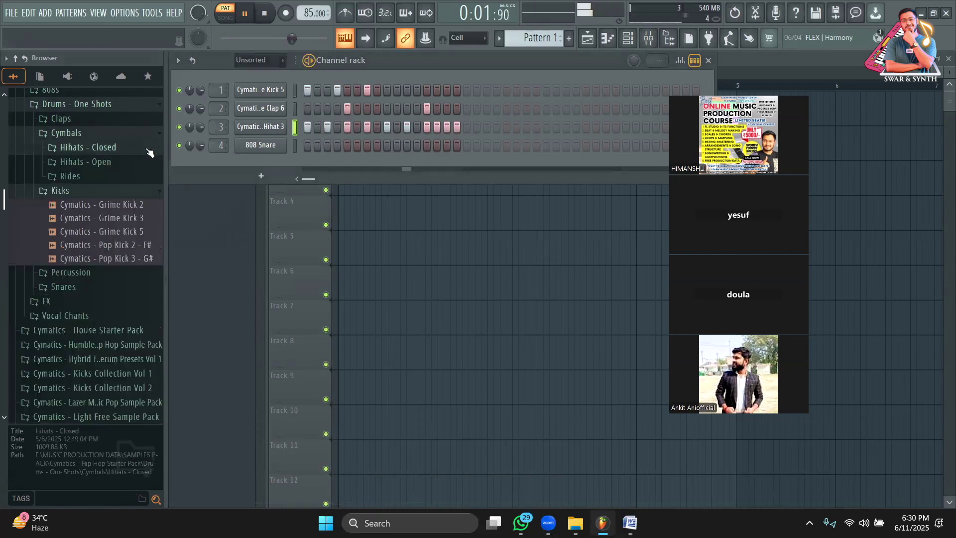
# - Remove the stray sarangi clip from playlist Track 1 and place Pattern 1 there at bars 1 and 2
pyautogui.press('F6')
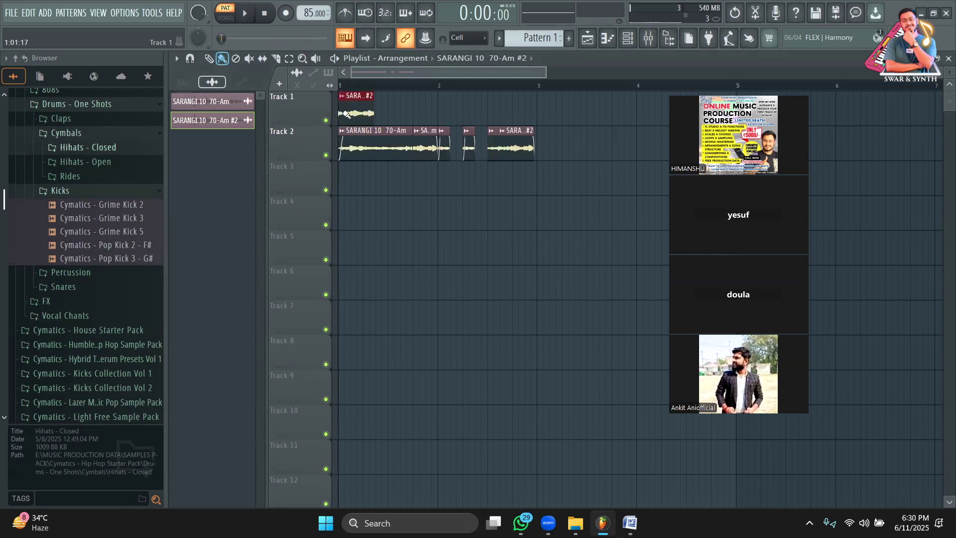
pyautogui.rightClick(348, 114)
pyautogui.click(542, 38)
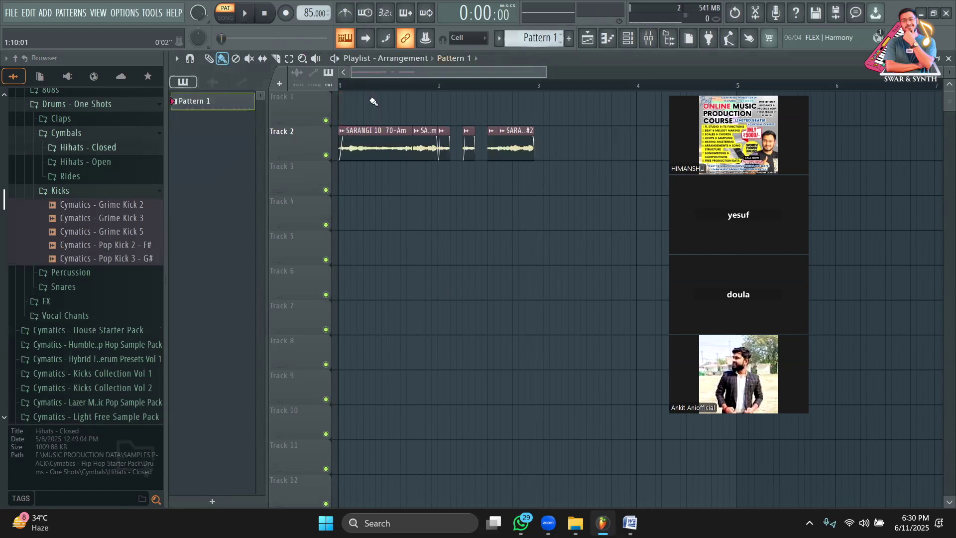
pyautogui.click(374, 100)
pyautogui.click(474, 102)
# - Play the arrangement in song mode and extend the last Track 2 sarangi slice to the start of bar 3
pyautogui.press('l')
pyautogui.press('space')
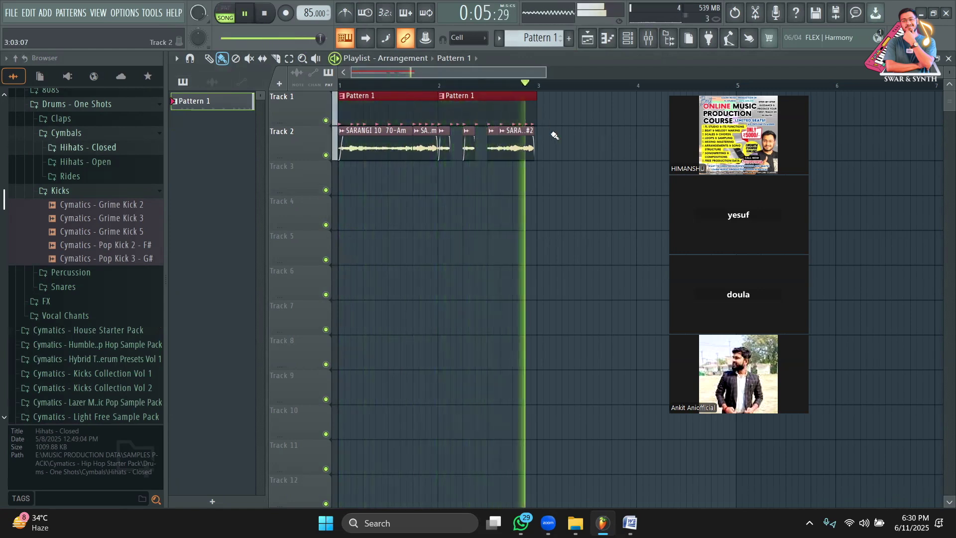
pyautogui.scroll(1, 451, 95)
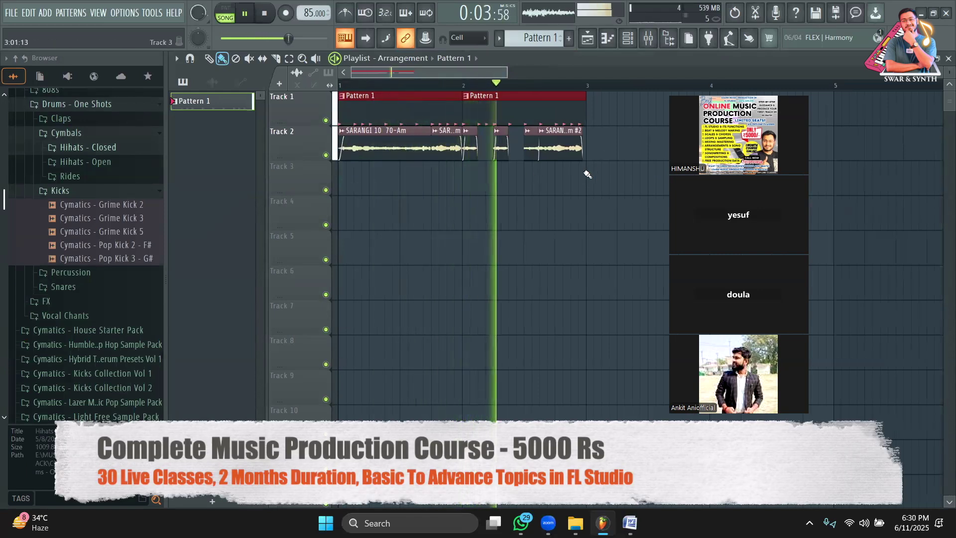
pyautogui.moveTo(581, 136); pyautogui.dragTo(583, 137)
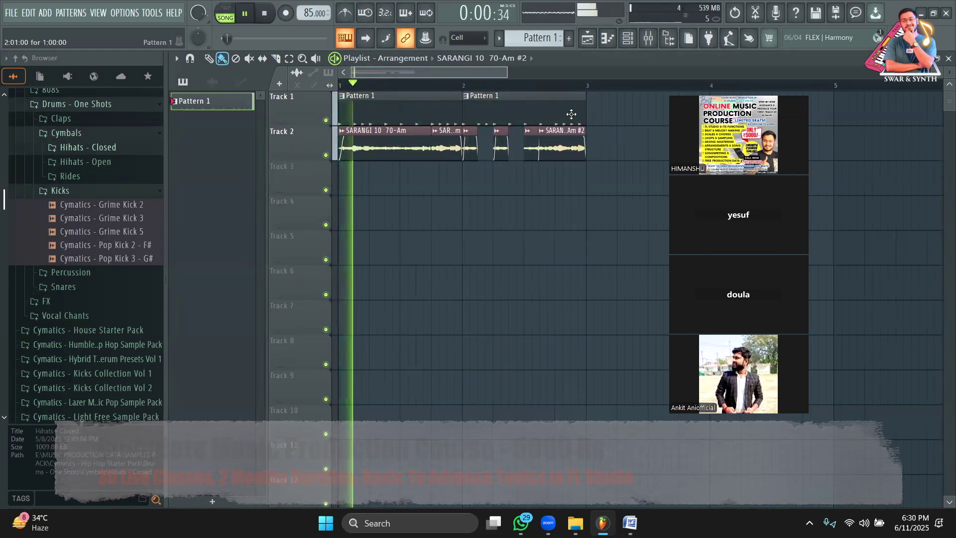
pyautogui.scroll(1, 665, 101)
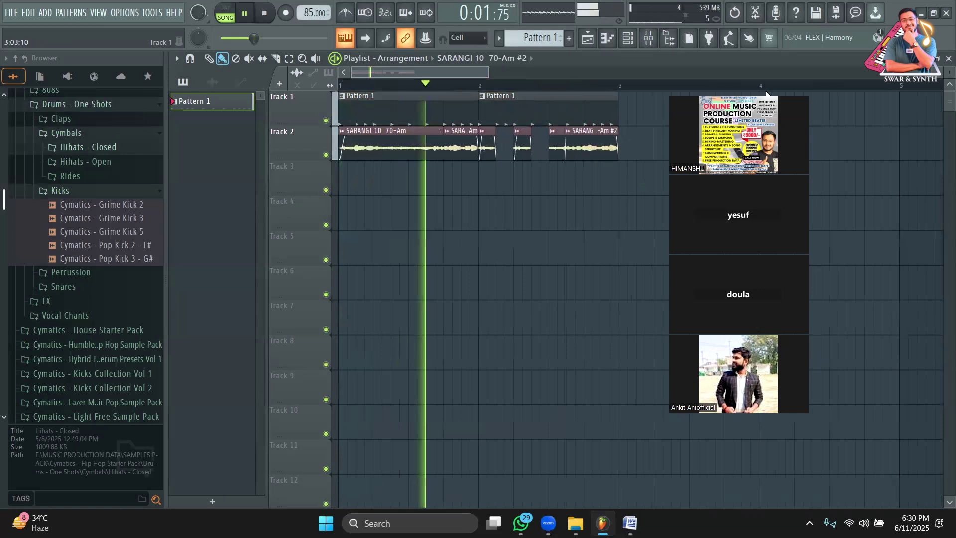
pyautogui.scroll(-1, 515, 86)
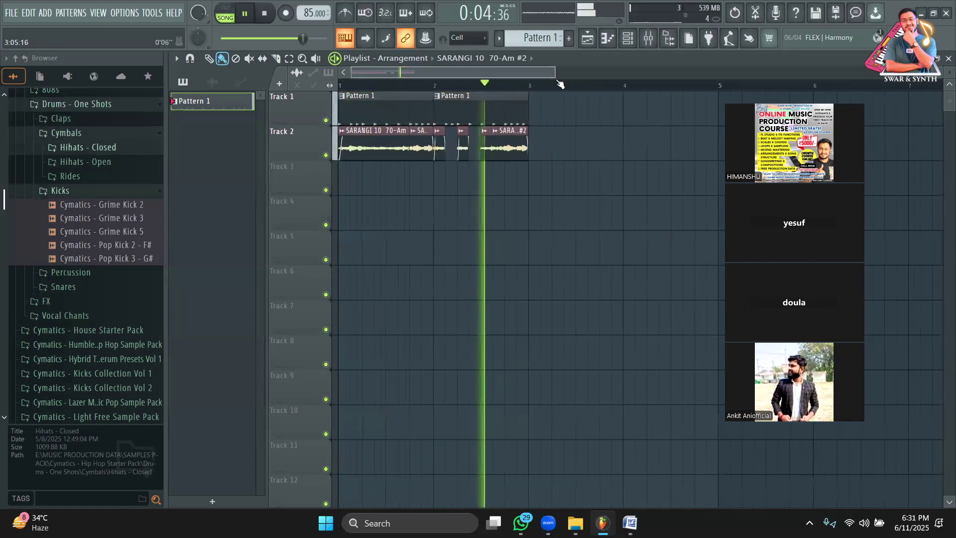
pyautogui.press('space')
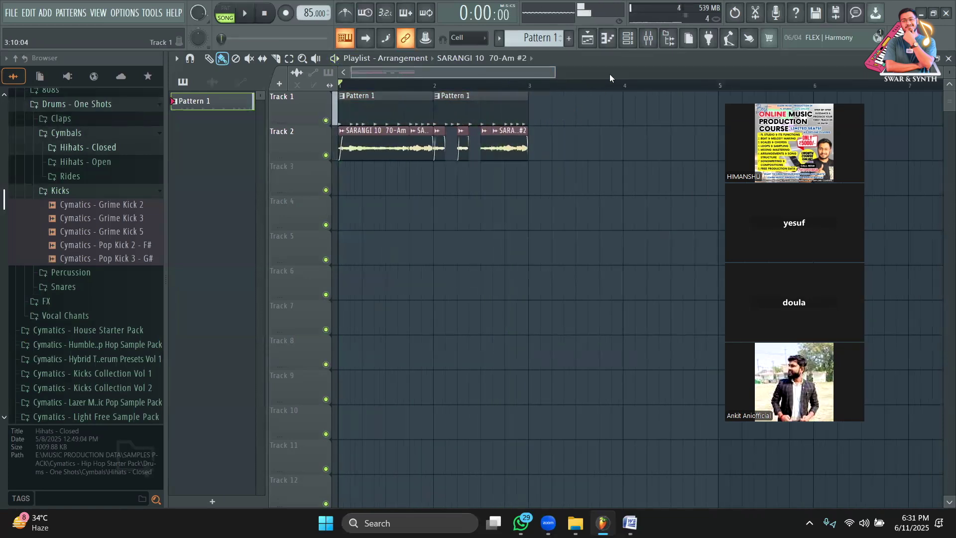
# - Create Pattern 2 and open the full generator plugin list for adding a new channel
pyautogui.click(628, 38)
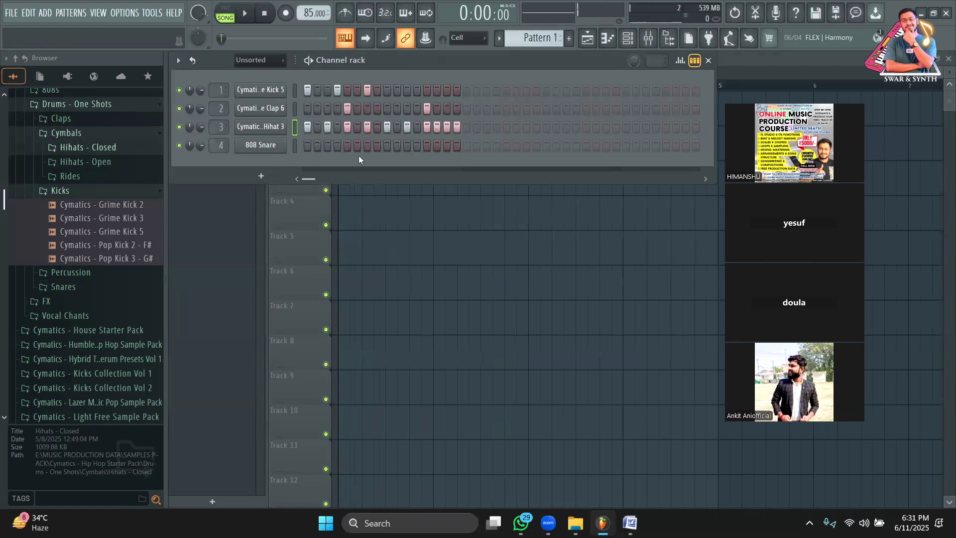
pyautogui.click(569, 38)
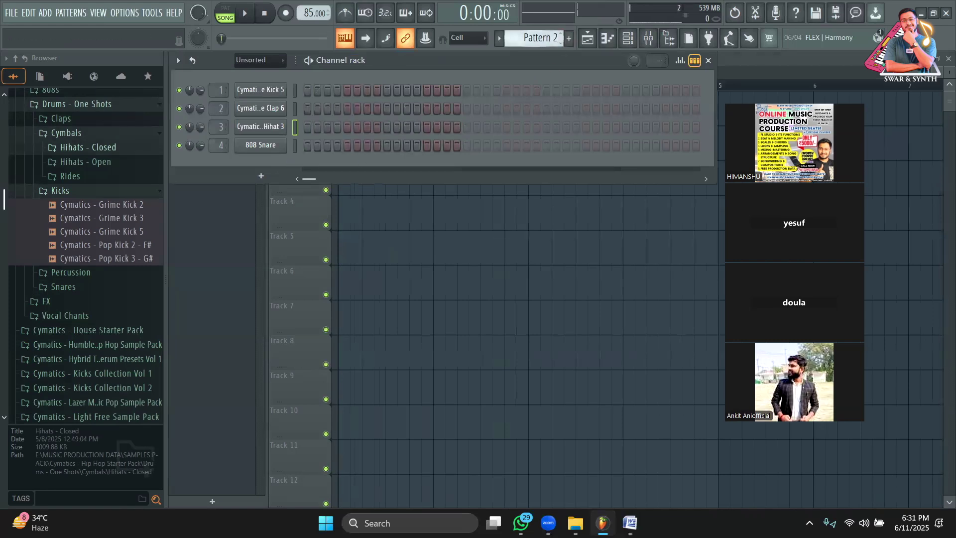
pyautogui.click(260, 176)
pyautogui.click(293, 18)
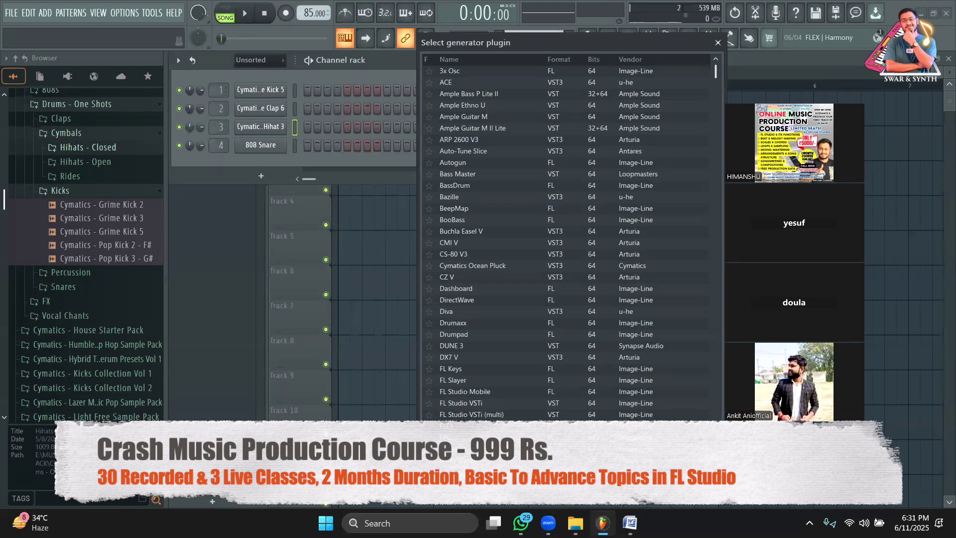
pyautogui.write('xp')
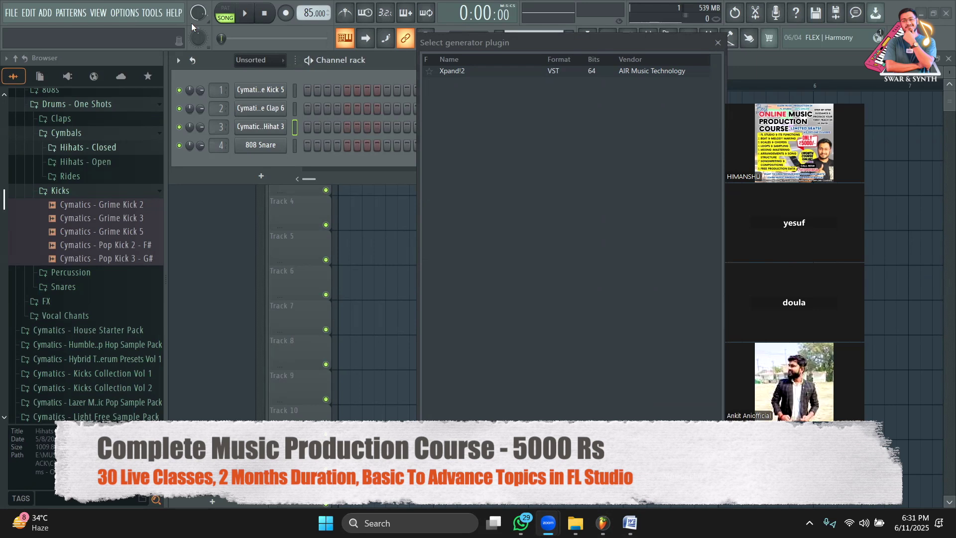
pyautogui.hotkey('alt', 'Tab')
pyautogui.press('BackSpace')
pyautogui.press('BackSpace')
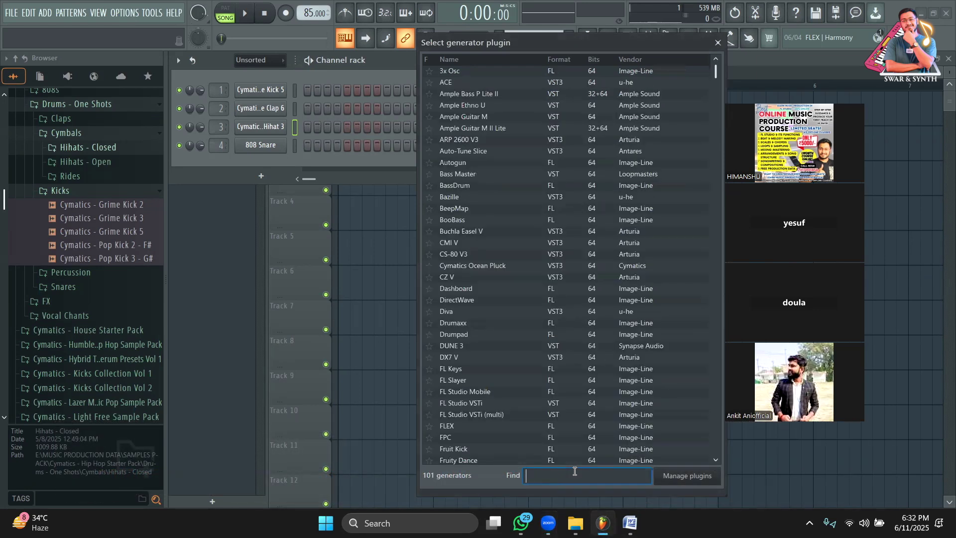
# - Find NEXUS among the generators, add its VST version as a channel and move its window clear for browsing
pyautogui.write('NEXUS')
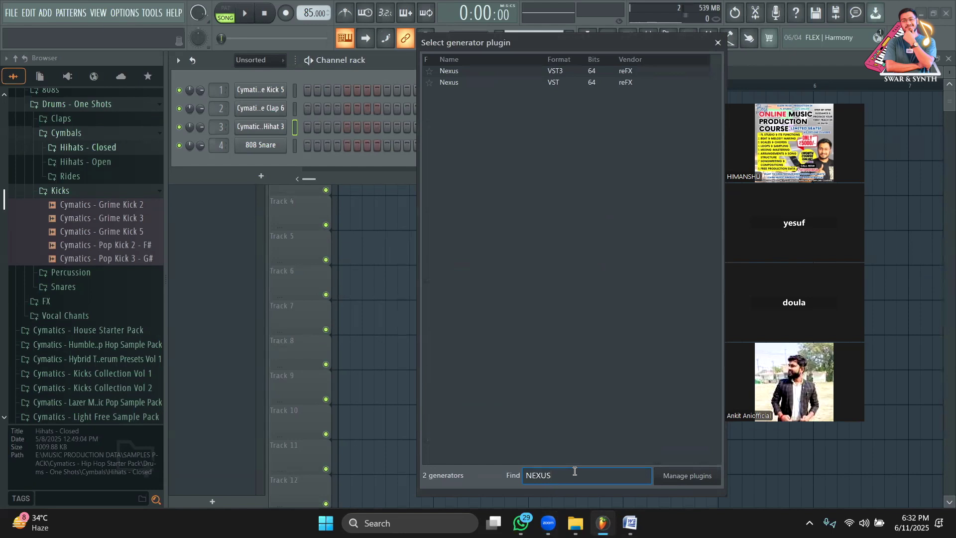
pyautogui.doubleClick(566, 84)
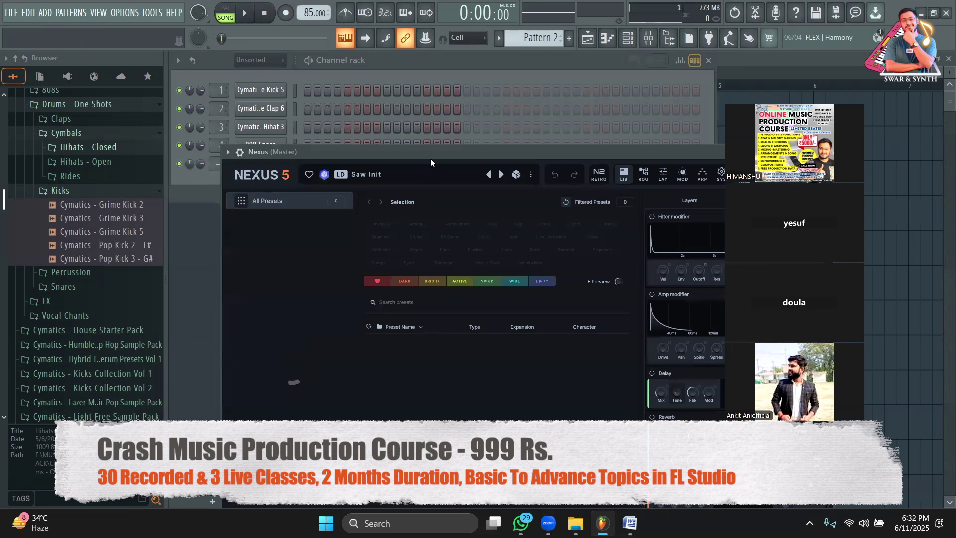
pyautogui.moveTo(430, 159); pyautogui.dragTo(413, 66)
# - Search the NEXUS presets for "TRUMPET" and pick the Wild Trumpet preset
pyautogui.click(382, 210)
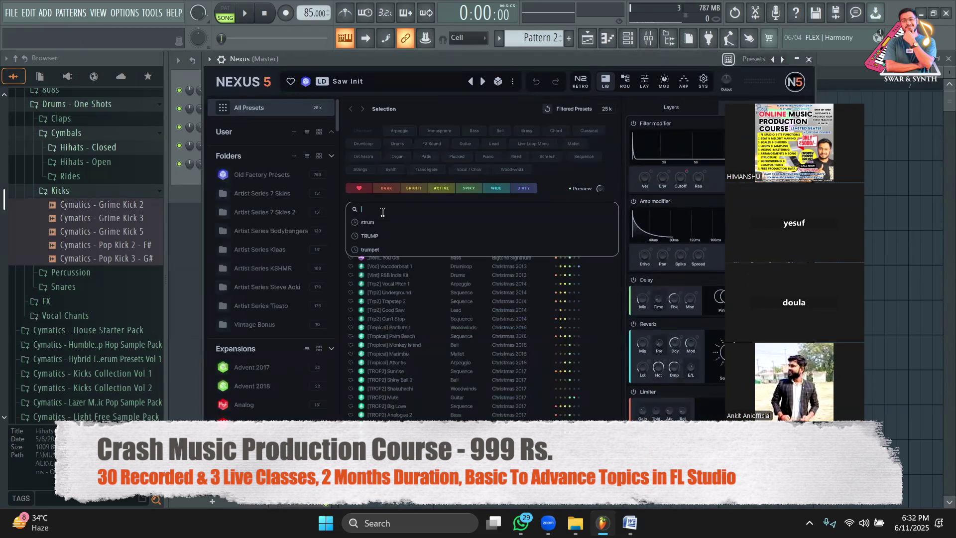
pyautogui.write('TRUMPET')
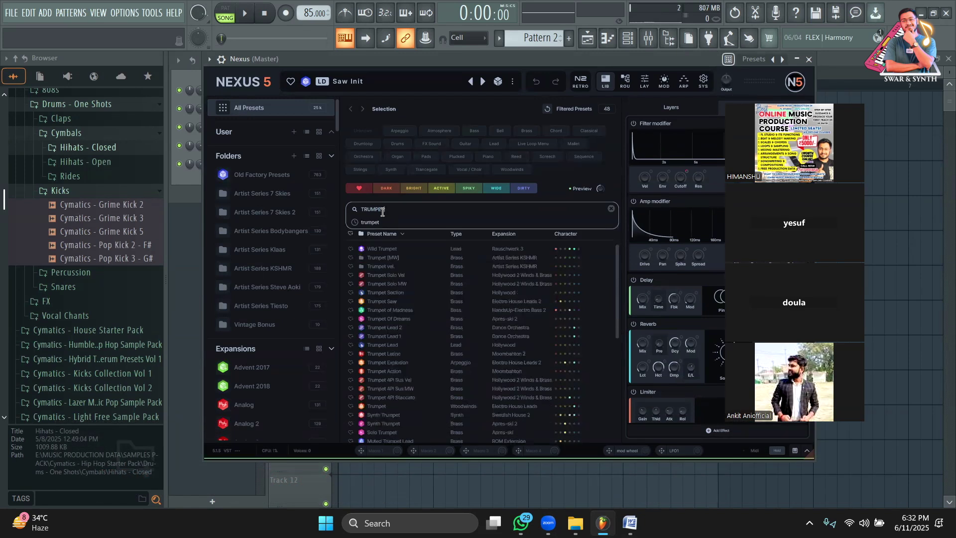
pyautogui.click(392, 250)
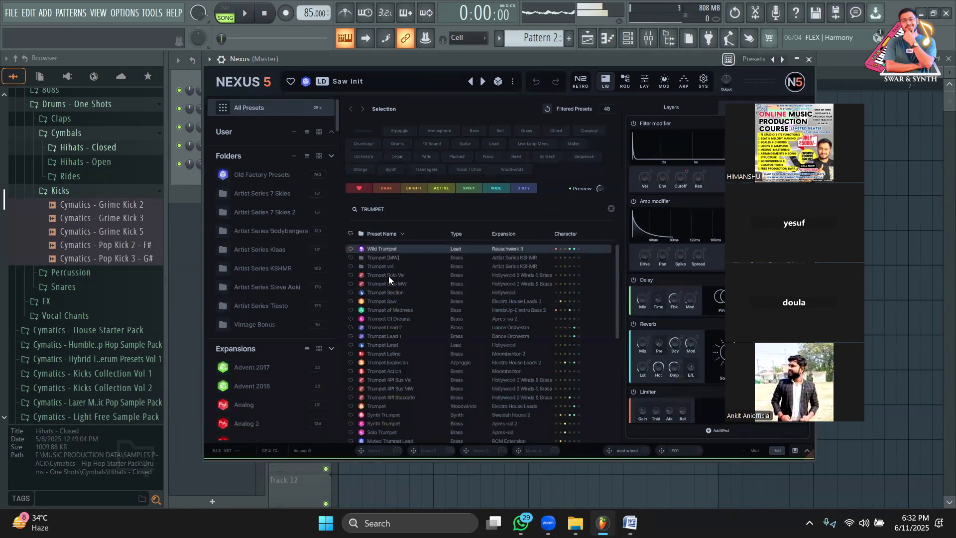
# - Switch to Pattern 3 and open the Nexus channel's piano roll
pyautogui.click(189, 174)
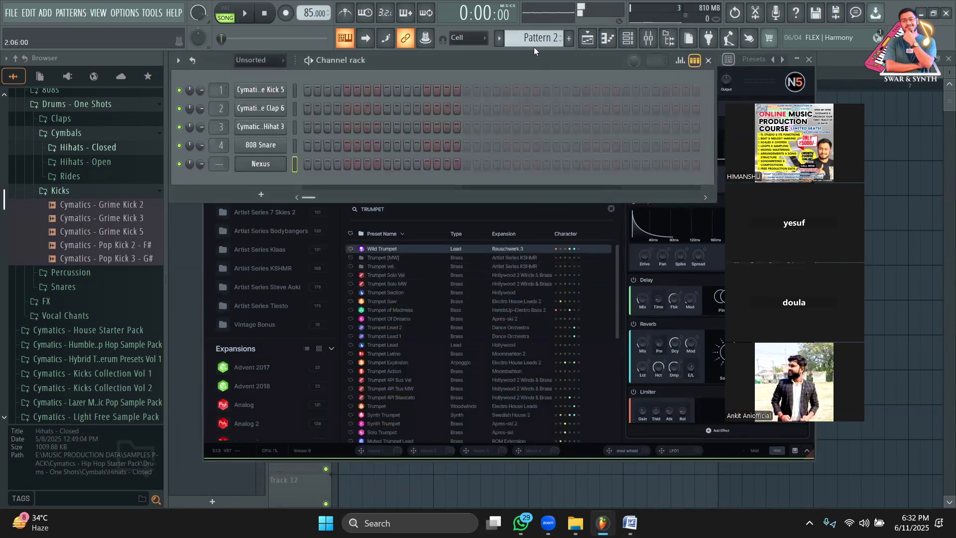
pyautogui.scroll(1, 532, 39)
pyautogui.click(695, 59)
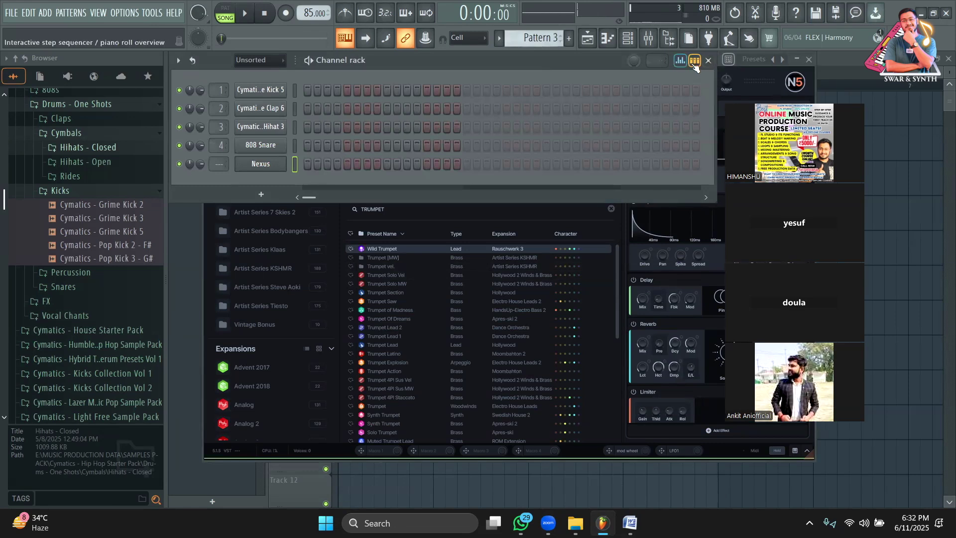
pyautogui.click(380, 171)
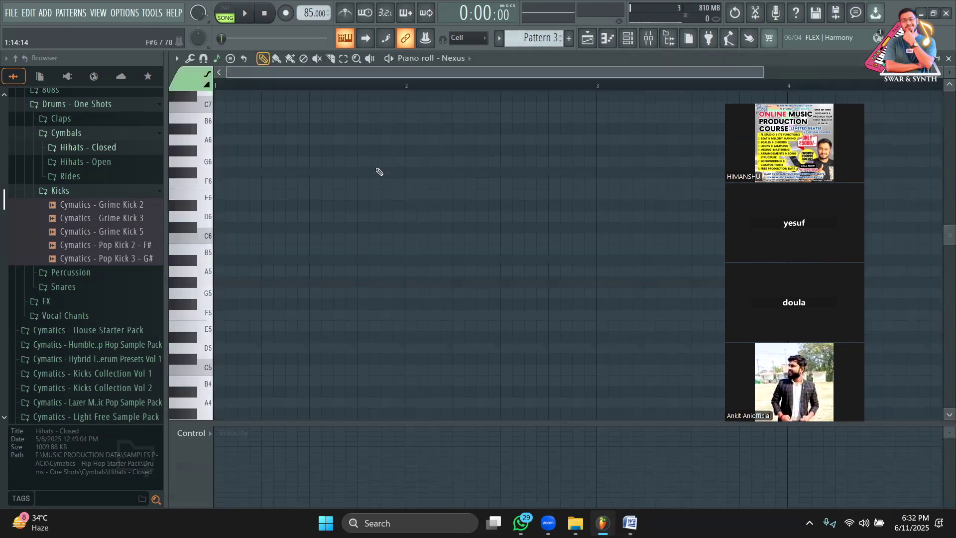
# - Stamp a one-bar A minor chord (A5, C6, E6) at bar 1 and audition it in pattern mode
pyautogui.click(230, 59)
pyautogui.click(252, 144)
pyautogui.click(225, 271)
pyautogui.moveTo(237, 271); pyautogui.dragTo(405, 276)
pyautogui.click(225, 15)
pyautogui.press('space')
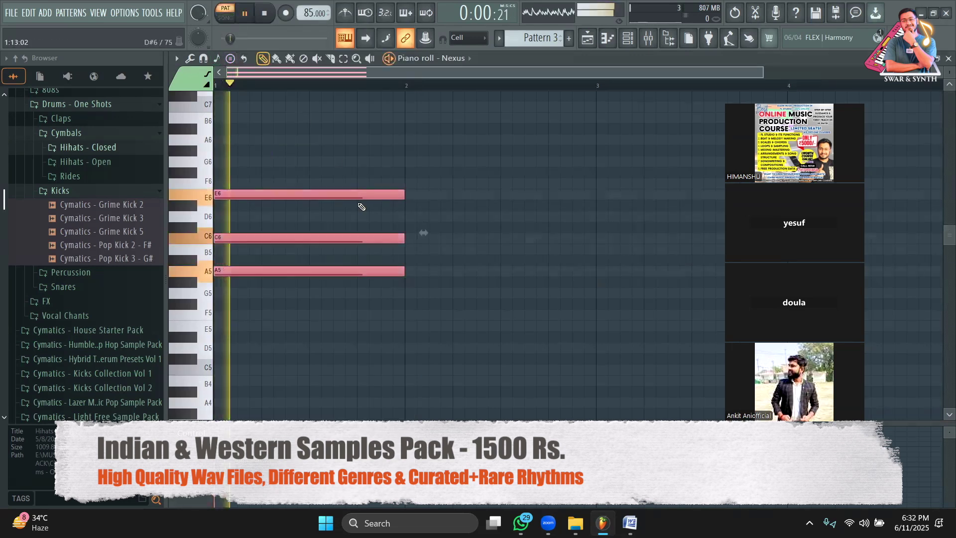
pyautogui.press('space')
# - Audition the chord with the Wild Trumpet preset, and load and play Trumpet Lead 2 as the Nexus sound
pyautogui.click(628, 38)
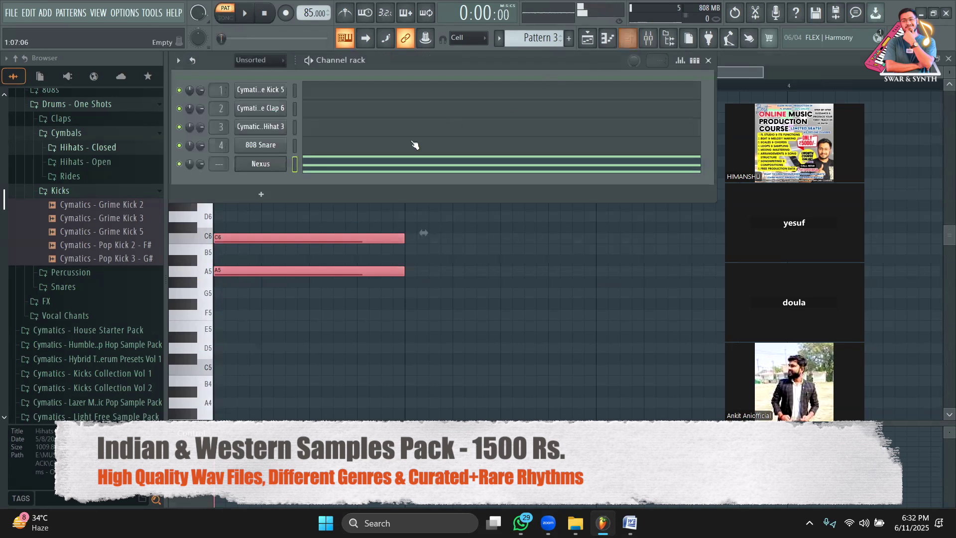
pyautogui.click(277, 169)
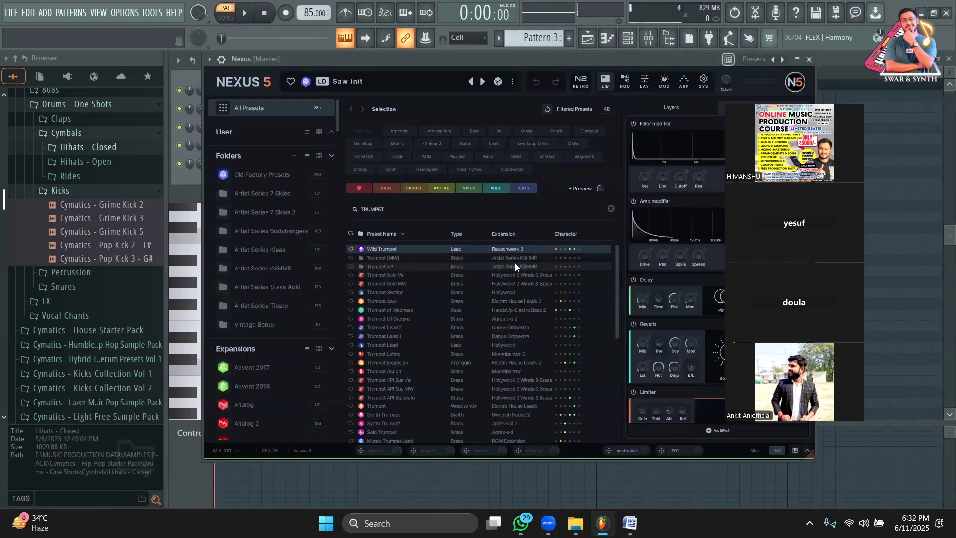
pyautogui.click(396, 250)
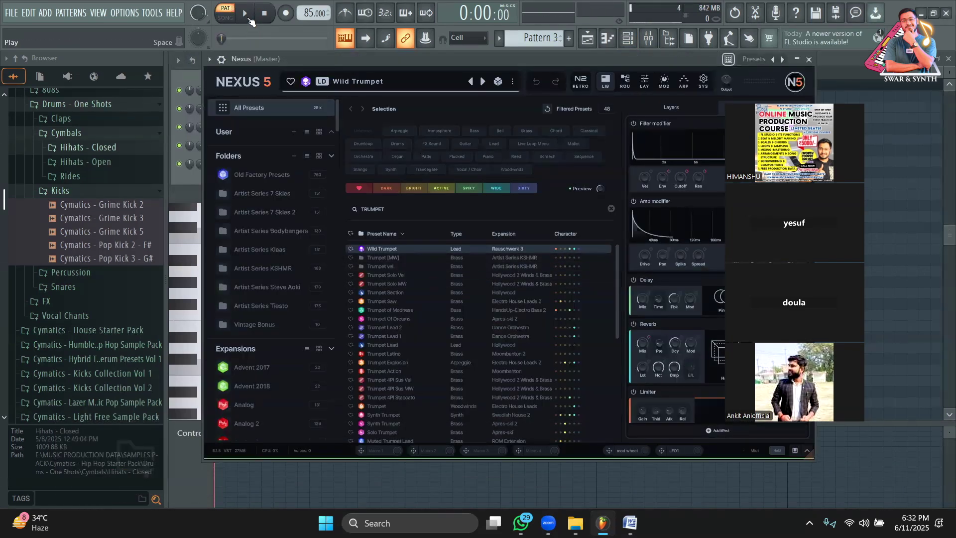
pyautogui.press('space')
pyautogui.press('space')
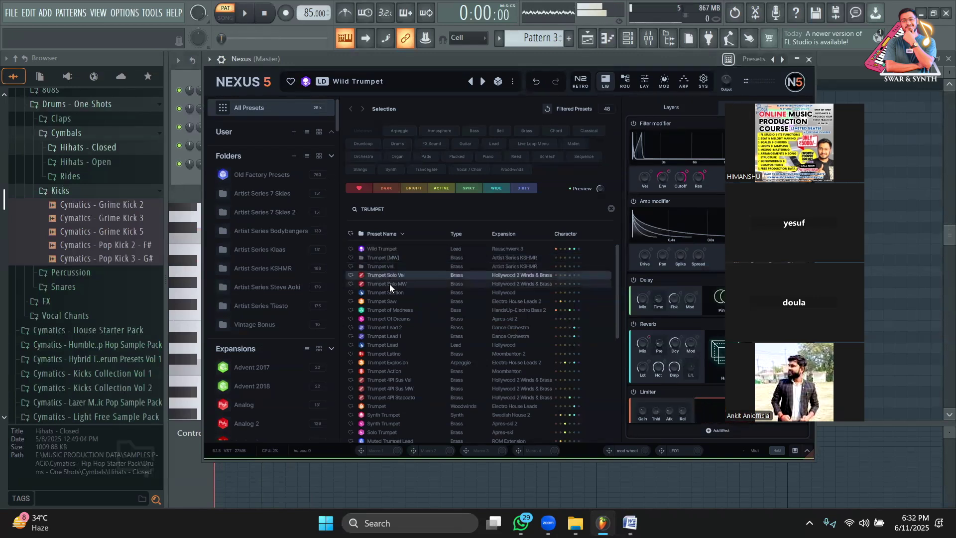
pyautogui.click(389, 327)
pyautogui.press('space')
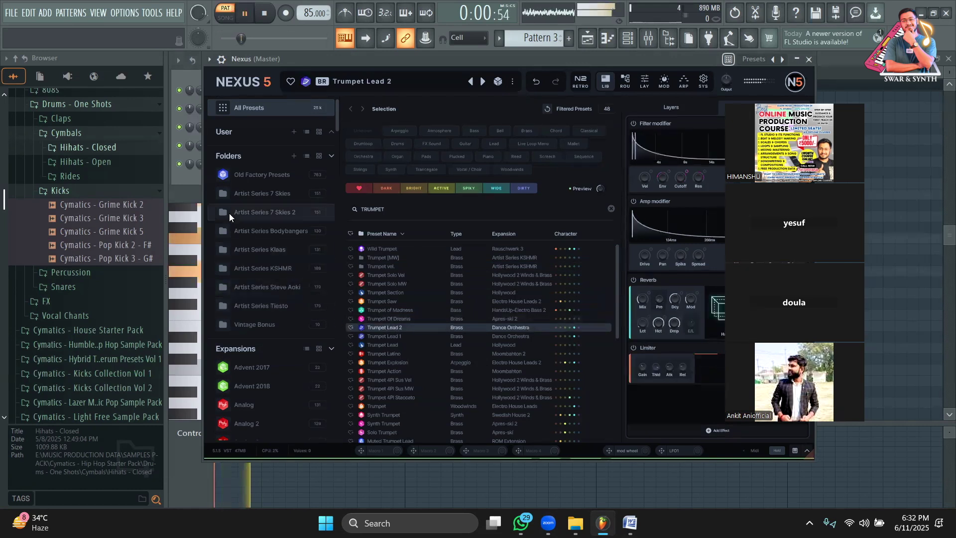
pyautogui.press('space')
# - Shorten all three notes of the bar 1 chord to one step and play the pattern
pyautogui.click(182, 178)
pyautogui.click(374, 171)
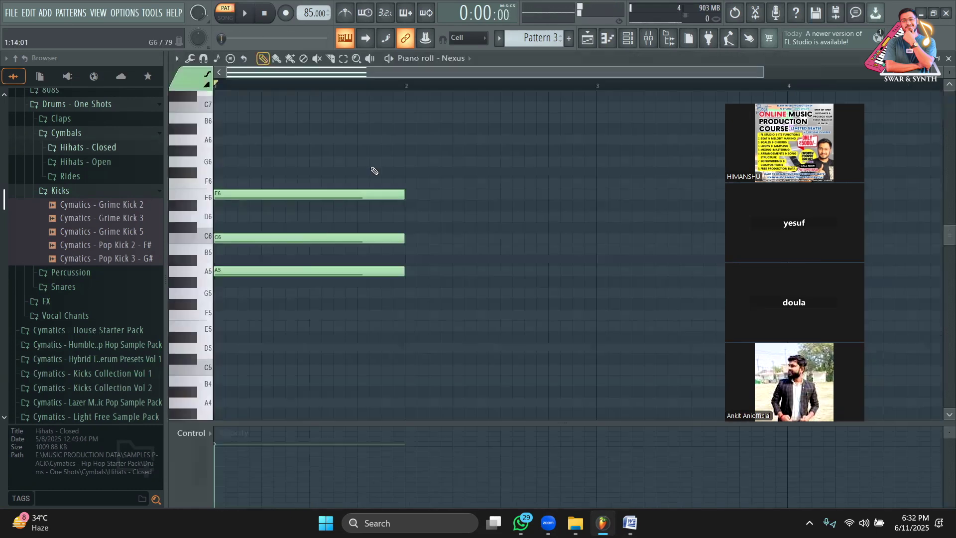
pyautogui.hotkey('ctrl', 'a')
pyautogui.moveTo(403, 196)
pyautogui.mouseDown()
pyautogui.moveTo(238, 207)
pyautogui.moveTo(220, 196)
pyautogui.moveTo(409, 194)
pyautogui.mouseUp()
pyautogui.press('space')
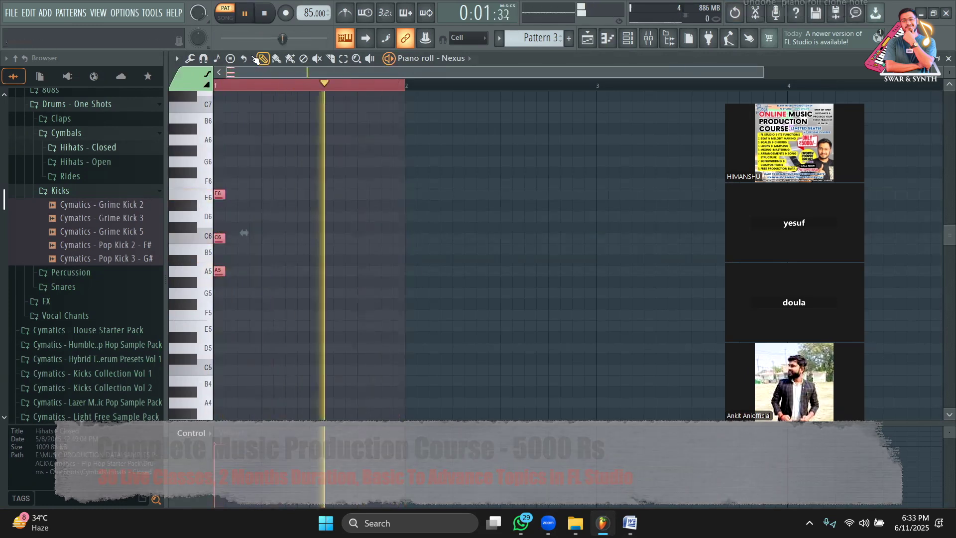
# - Add a one-step G major chord (G5, B5, D6) at bar 2 and copy both chords six steps further on
pyautogui.click(230, 58)
pyautogui.click(263, 121)
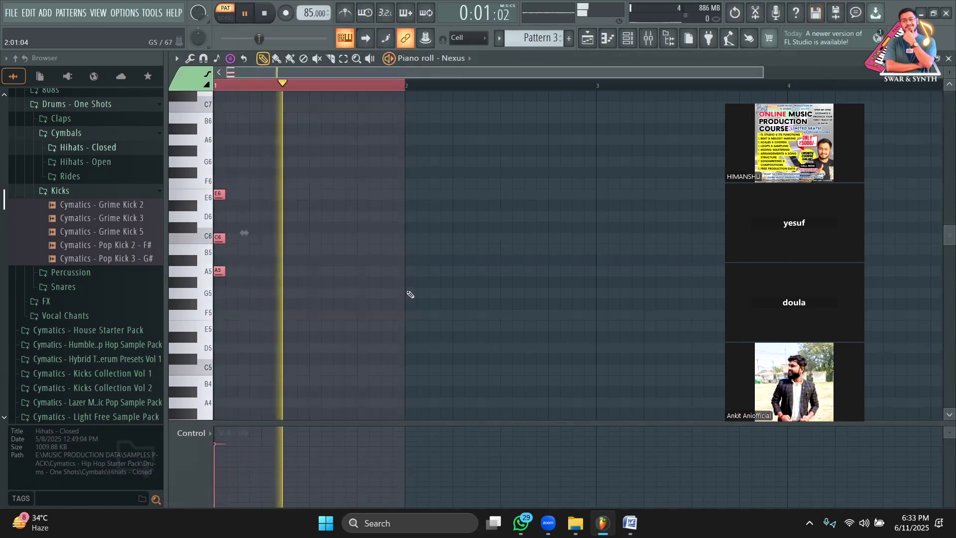
pyautogui.hotkey('ctrl', 'd')
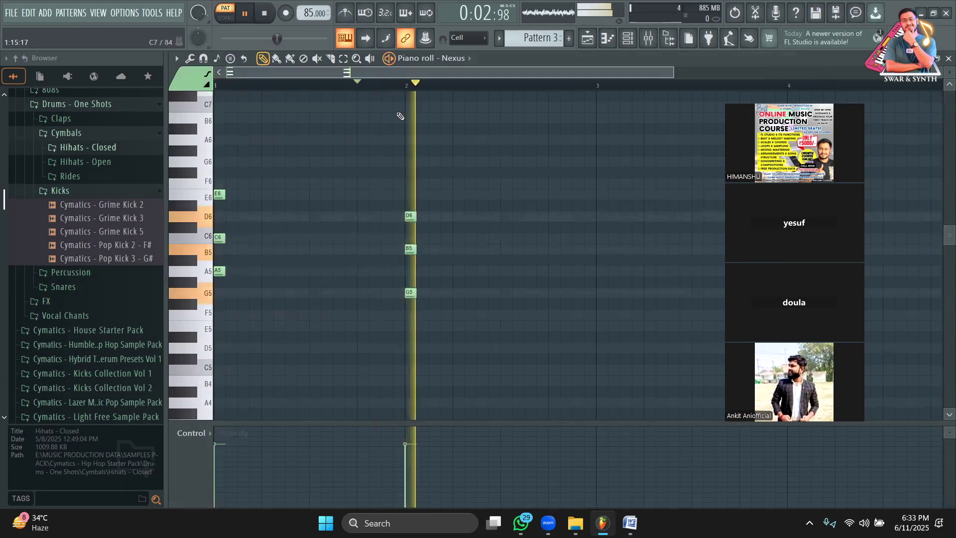
pyautogui.hotkey('ctrl', 'a')
pyautogui.moveTo(224, 195); pyautogui.dragTo(289, 193)
pyautogui.press('space')
# - Place Pattern 3 on playlist Track 3 across bars 1 and 2 and play the arrangement in song mode
pyautogui.press('F5')
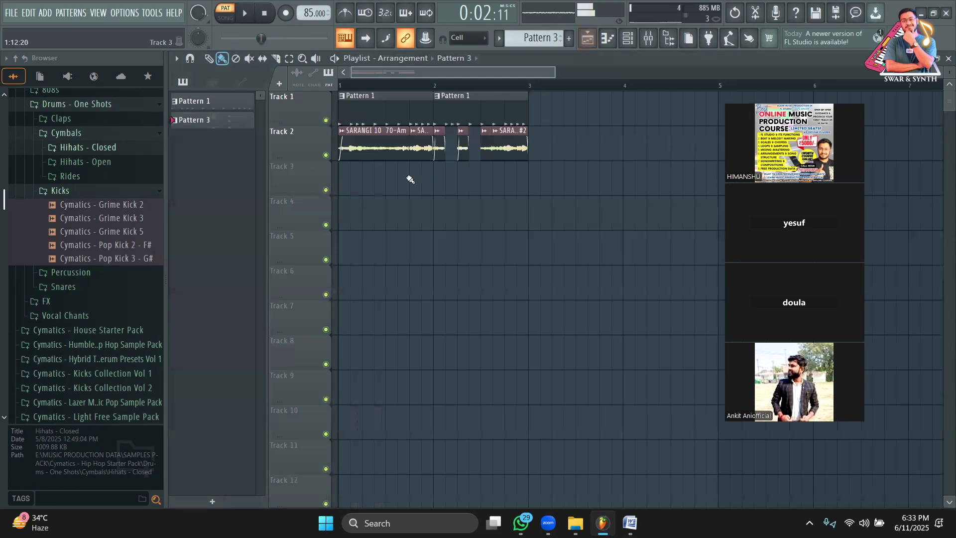
pyautogui.moveTo(437, 177); pyautogui.dragTo(337, 182)
pyautogui.press('l')
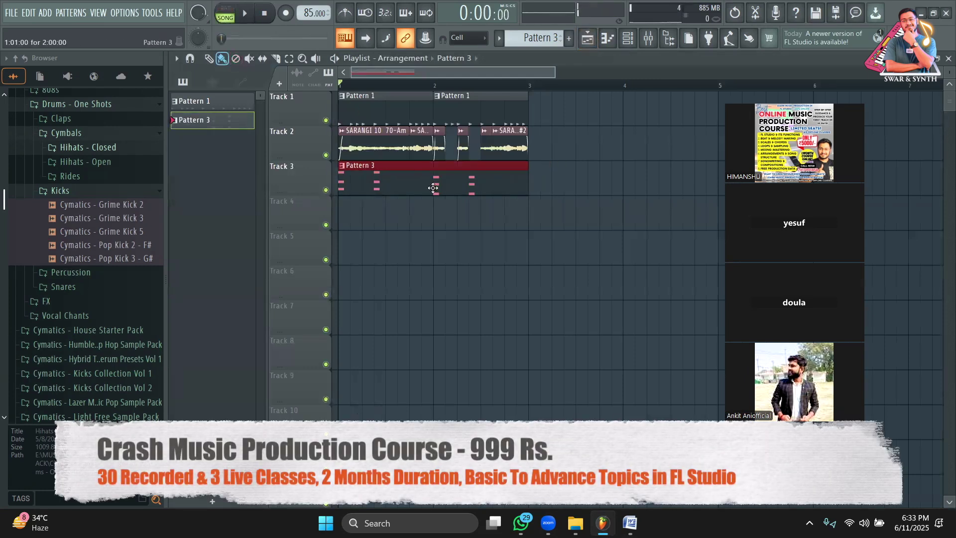
pyautogui.press('space')
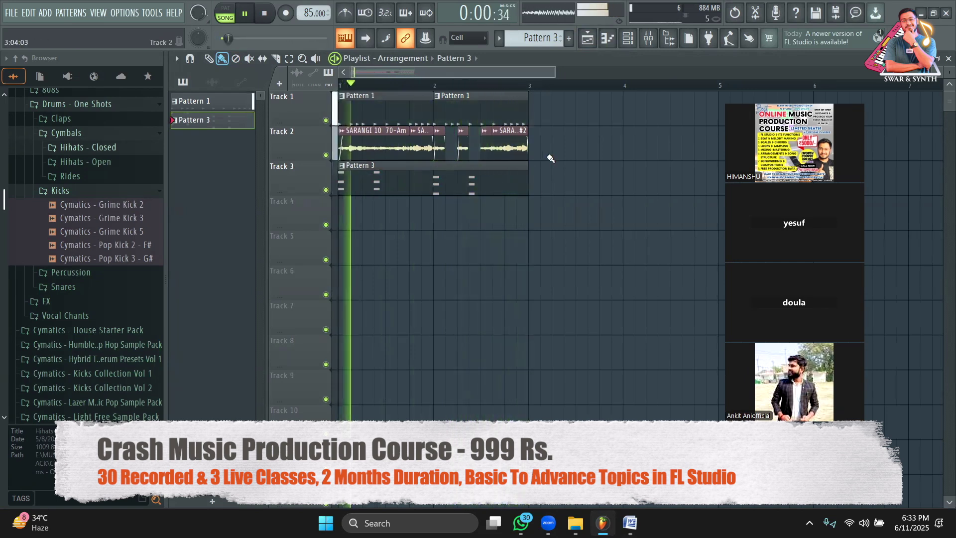
# - Try copying all the Nexus chord stabs three steps further on in the piano roll, and undo the copy
pyautogui.click(628, 38)
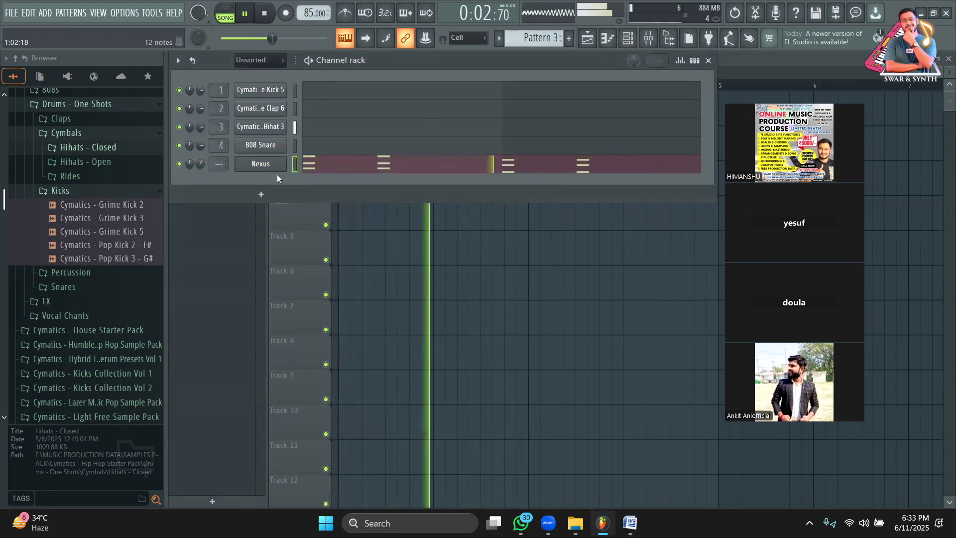
pyautogui.click(335, 170)
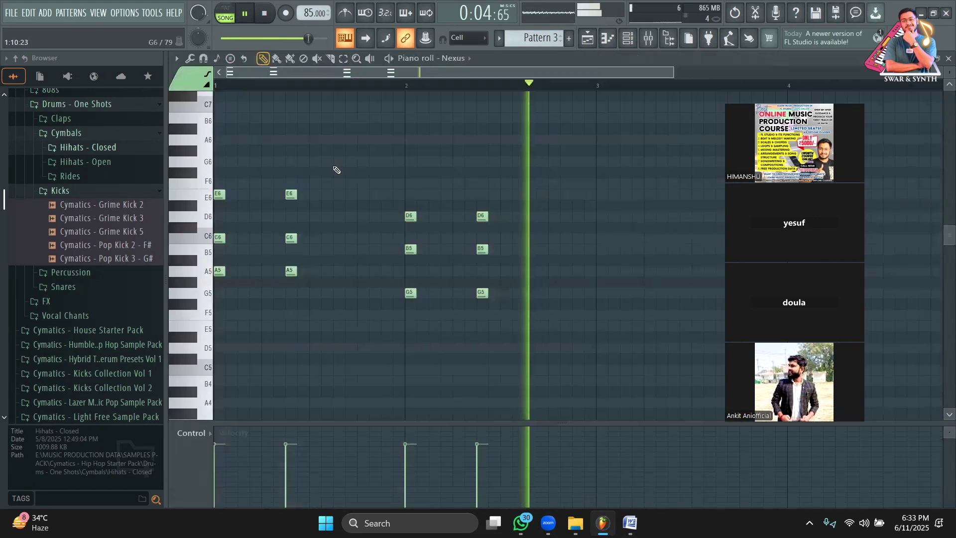
pyautogui.hotkey('ctrl', 'a')
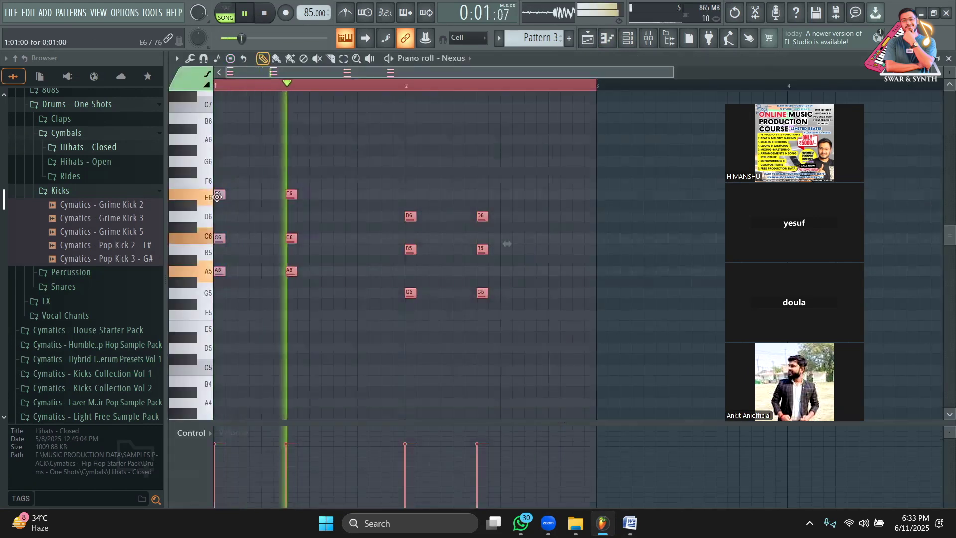
pyautogui.moveTo(221, 196); pyautogui.dragTo(257, 196)
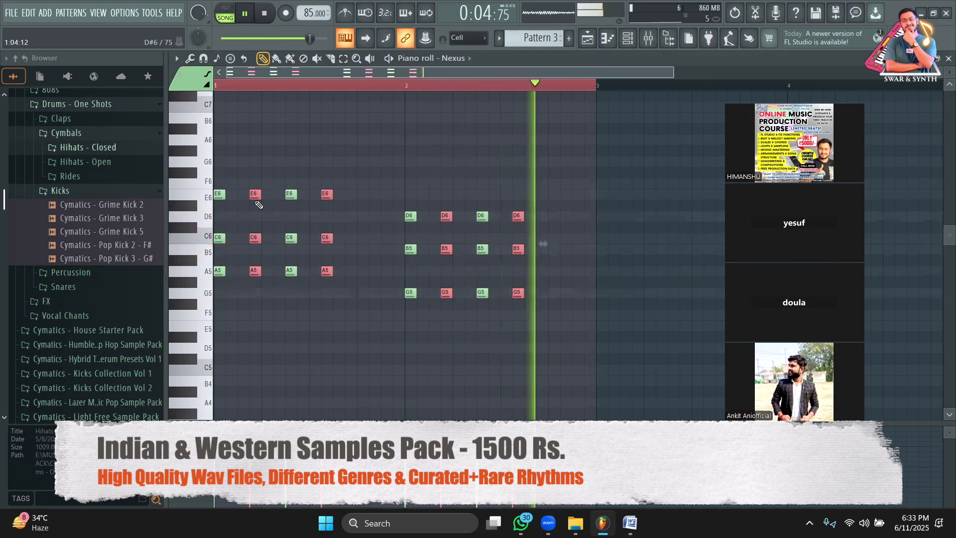
pyautogui.hotkey('ctrl', 'z')
pyautogui.click(628, 39)
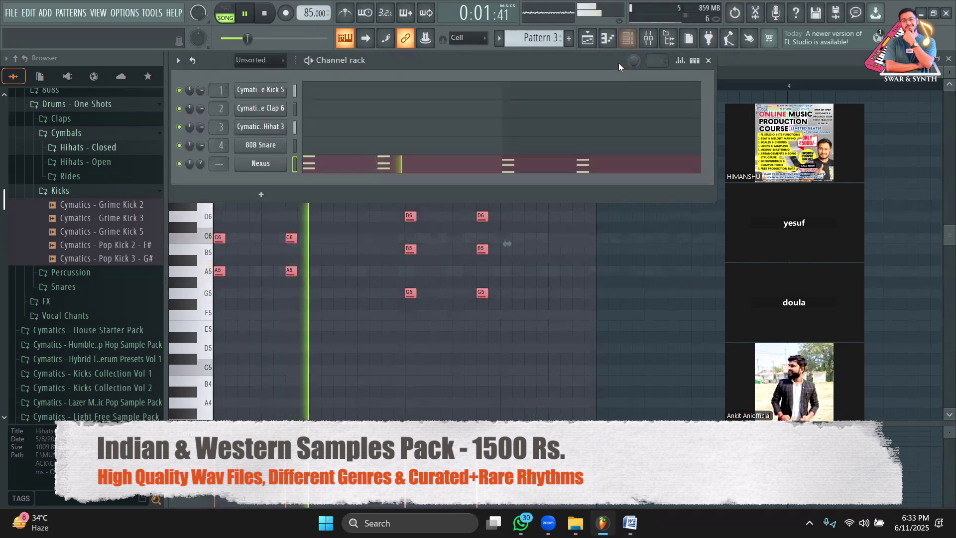
pyautogui.click(634, 44)
pyautogui.click(634, 43)
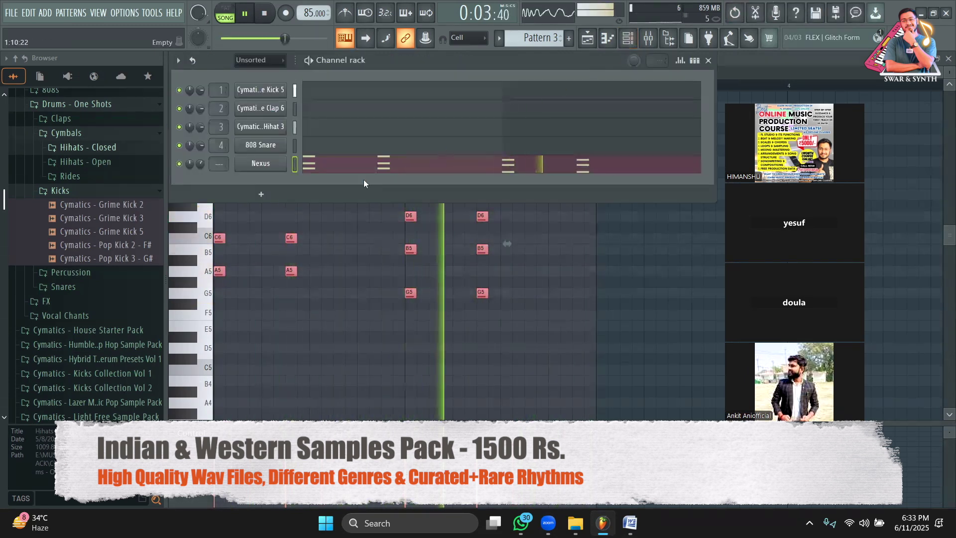
pyautogui.press('space')
pyautogui.click(260, 198)
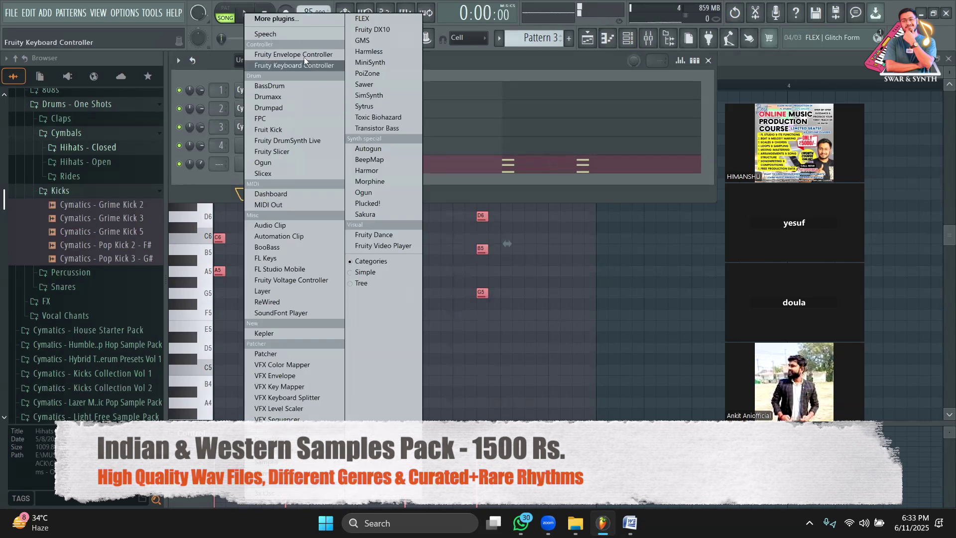
pyautogui.click(277, 19)
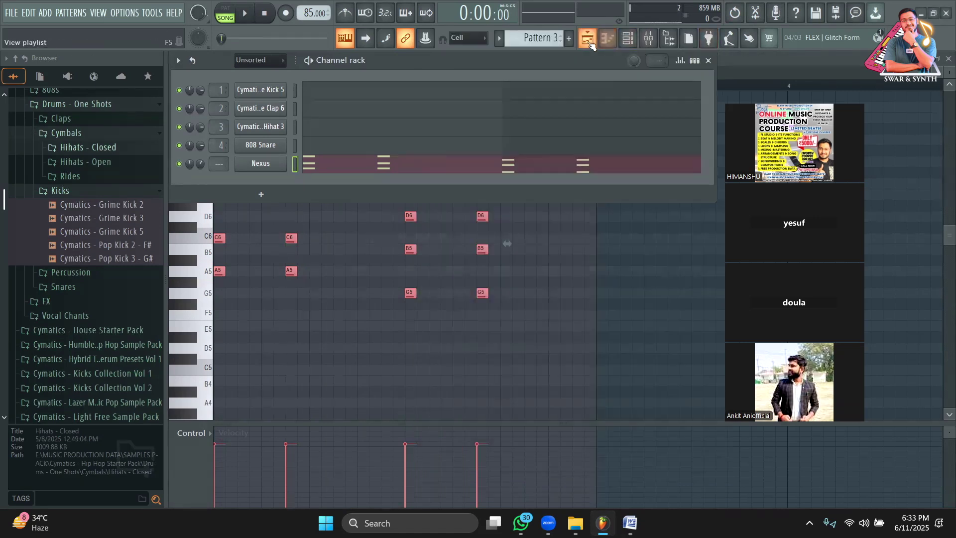
# - Search the sample browser for "808" and preview a loop from the "4 - 808 Loops" folder
pyautogui.click(591, 44)
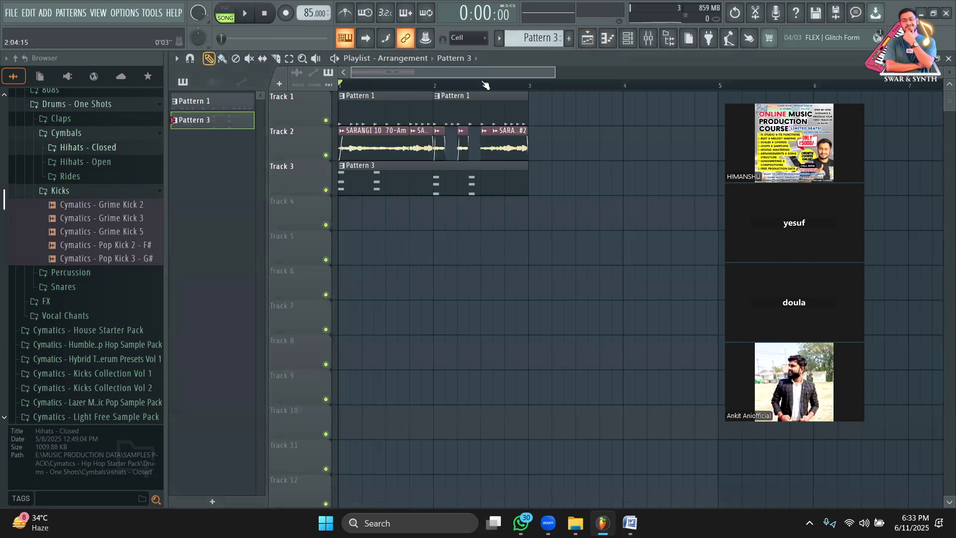
pyautogui.moveTo(554, 70); pyautogui.dragTo(479, 70)
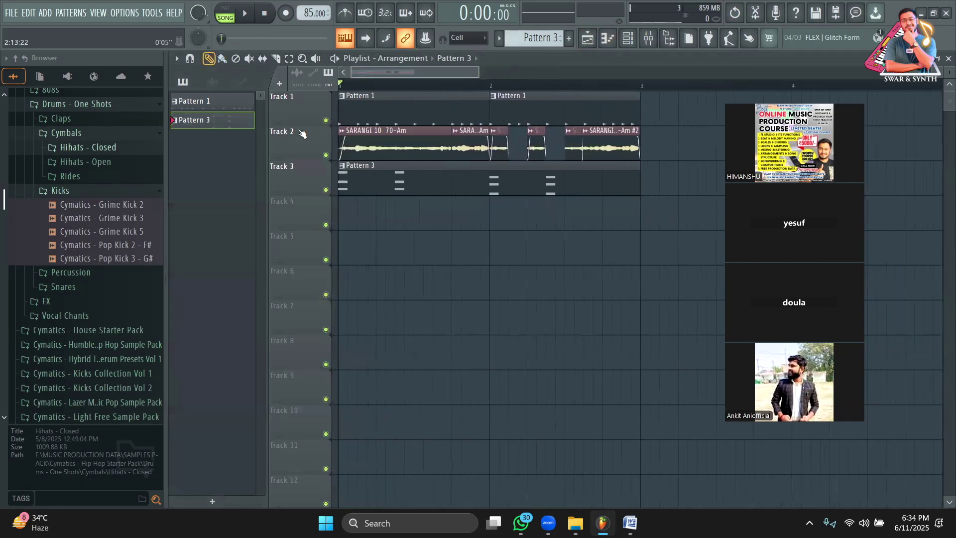
pyautogui.scroll(2, 109, 212)
pyautogui.scroll(10, 110, 212)
pyautogui.press('F6')
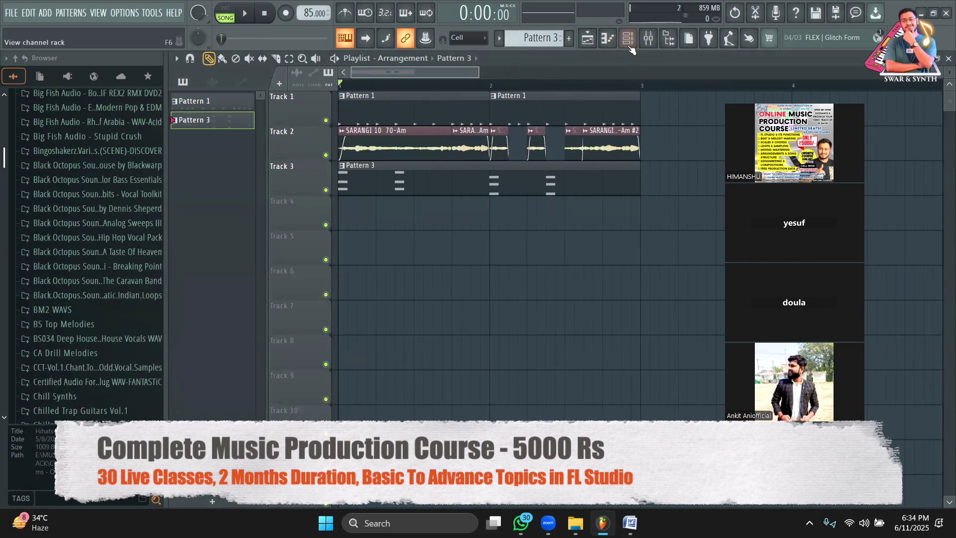
pyautogui.click(17, 58)
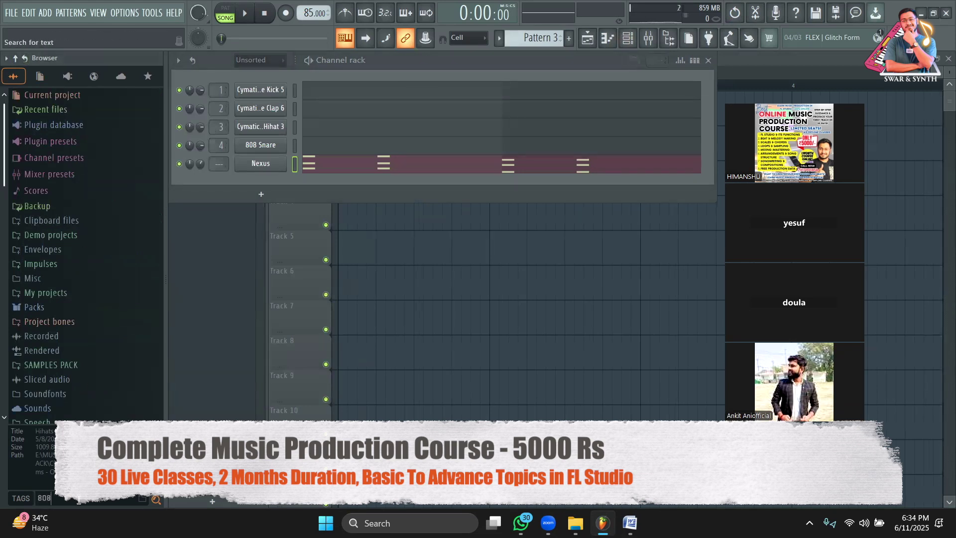
pyautogui.press('Return')
pyautogui.click(54, 211)
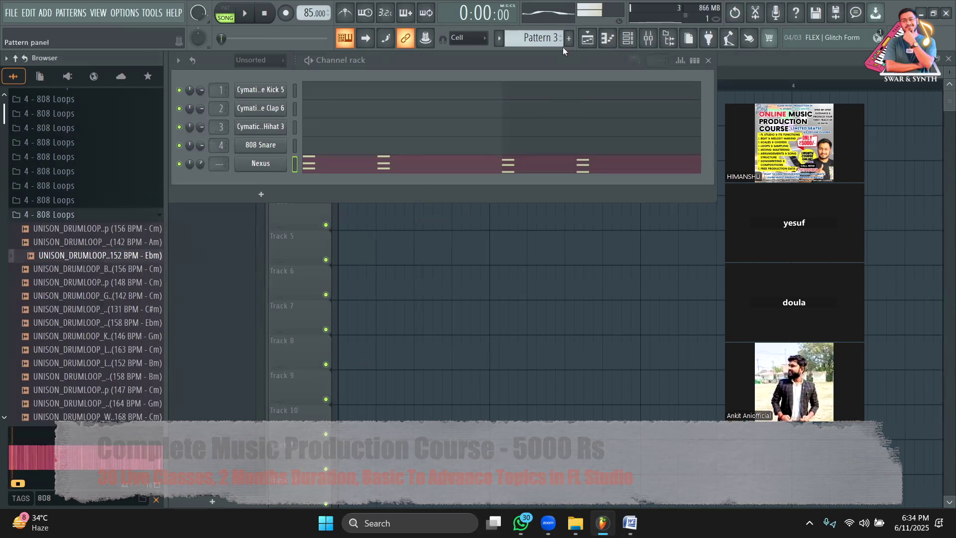
# - Create a new pattern and place the UNISON Astral 808 loop (142 BPM, Am) on playlist Track 4 at bar 1
pyautogui.click(569, 37)
pyautogui.click(696, 62)
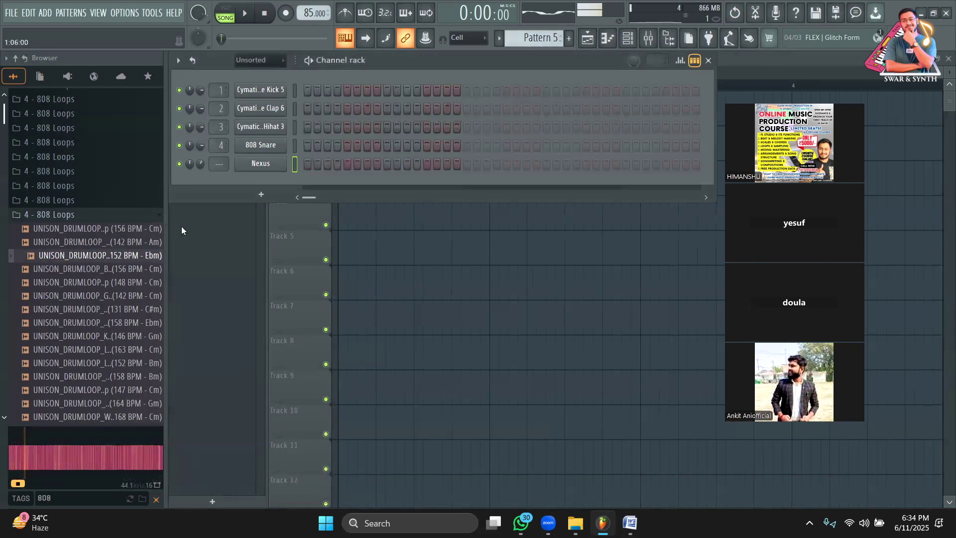
pyautogui.moveTo(114, 246); pyautogui.dragTo(437, 219)
pyautogui.moveTo(437, 70); pyautogui.dragTo(776, 70)
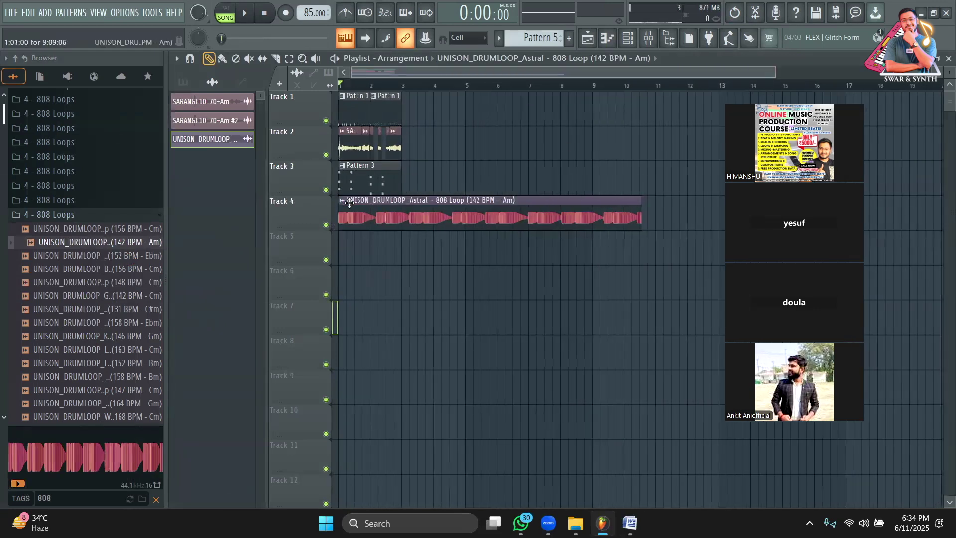
# - Fit the UNISON Astral 808 loop on playlist Track 4 to the project tempo and play the arrangement
pyautogui.click(342, 202)
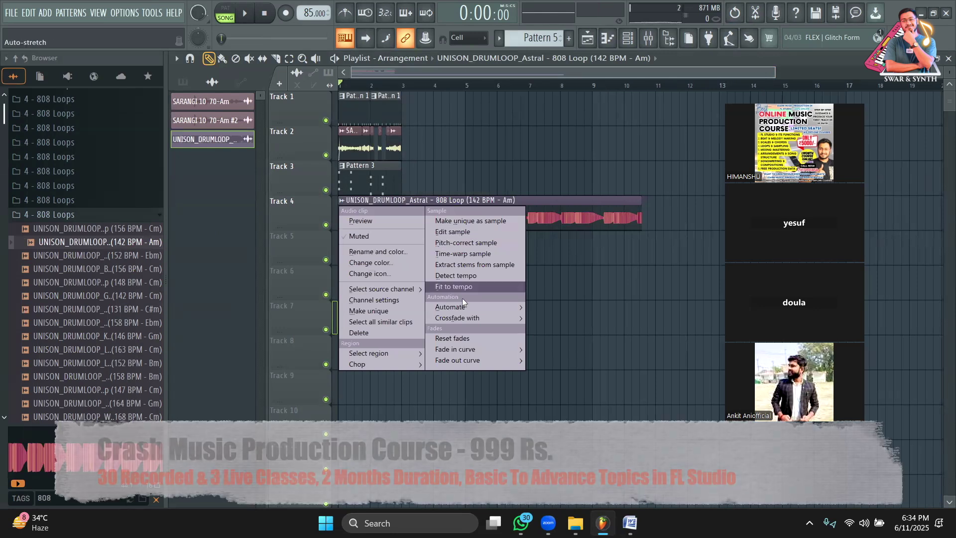
pyautogui.click(463, 285)
pyautogui.click(488, 317)
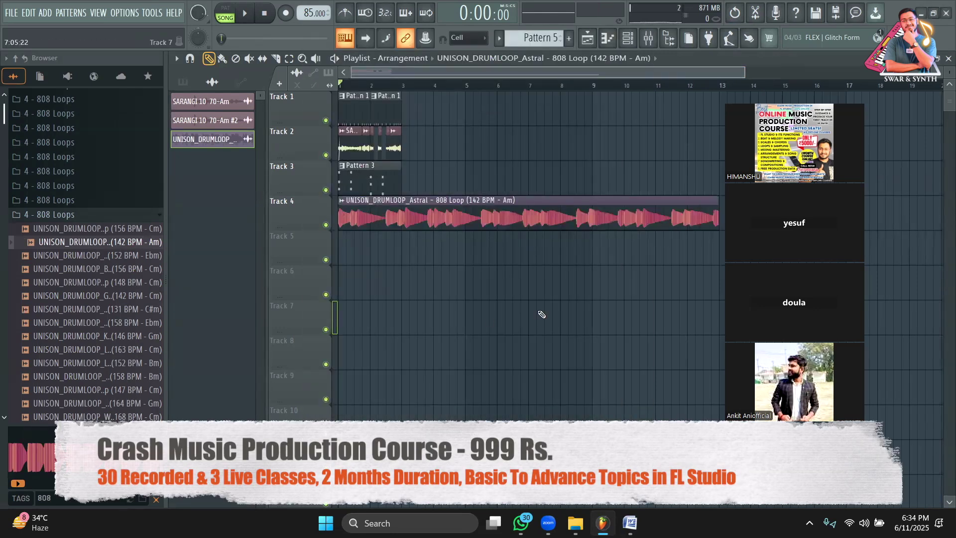
pyautogui.press('space')
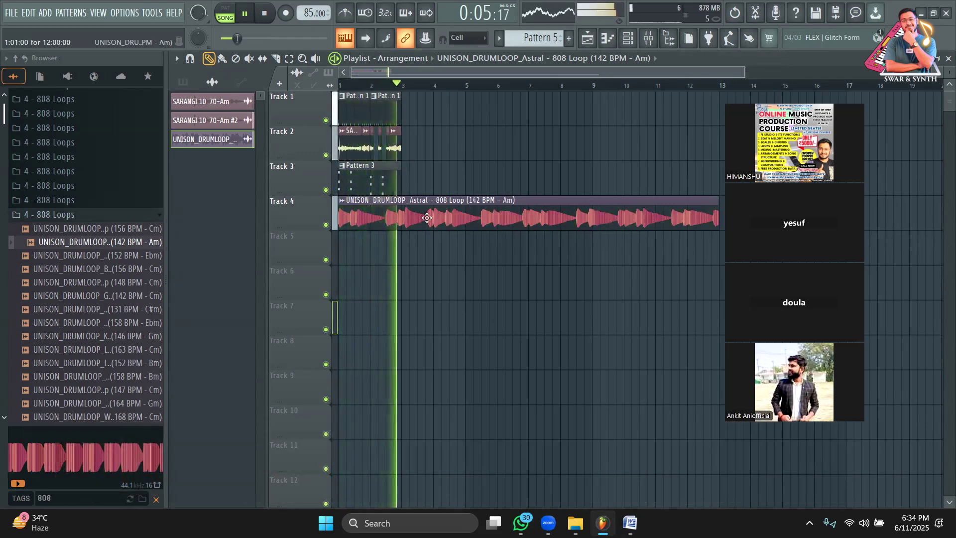
# - Stop playback and duplicate the two-bar clips on Tracks 1 to 3 until they fill bars 1 to 8
pyautogui.press('space')
pyautogui.moveTo(421, 176); pyautogui.dragTo(339, 94)
pyautogui.moveTo(360, 175); pyautogui.dragTo(556, 178)
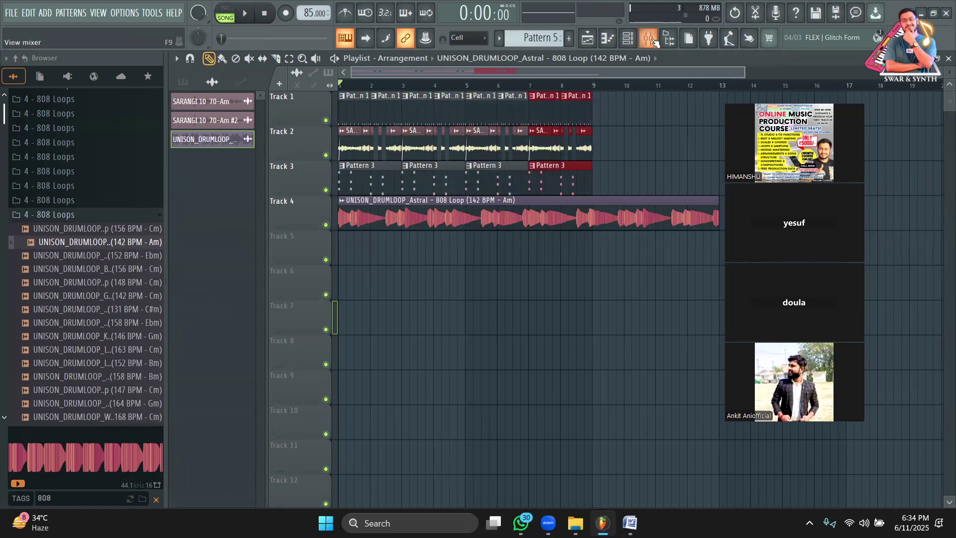
# - Add Soundgoodizer to the first effect slot of mixer Insert 1, listen briefly and return to the playlist
pyautogui.click(650, 39)
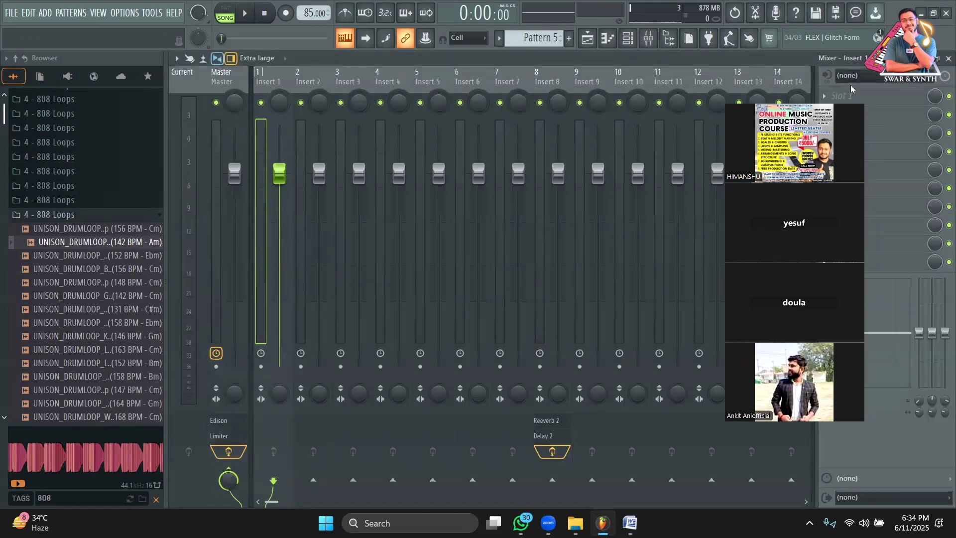
pyautogui.click(850, 89)
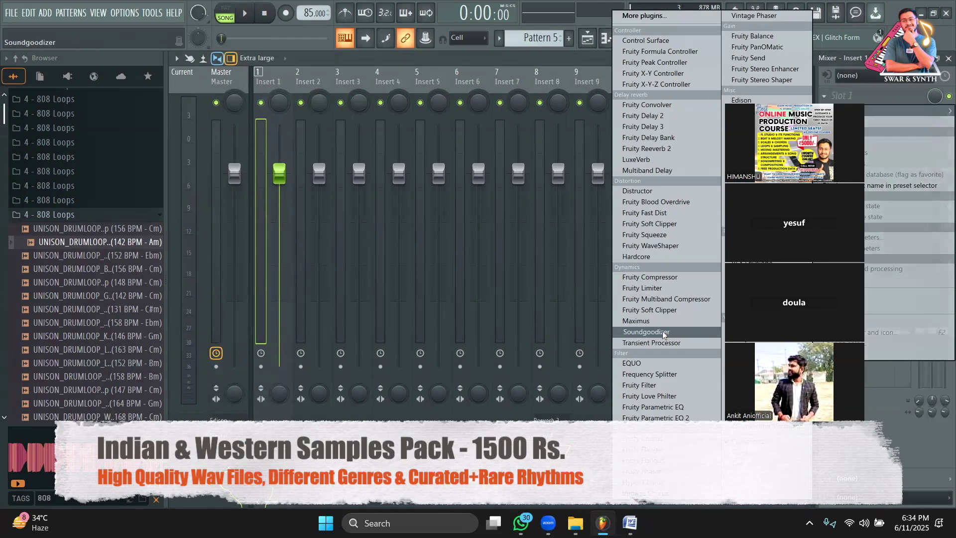
pyautogui.click(647, 332)
pyautogui.press('space')
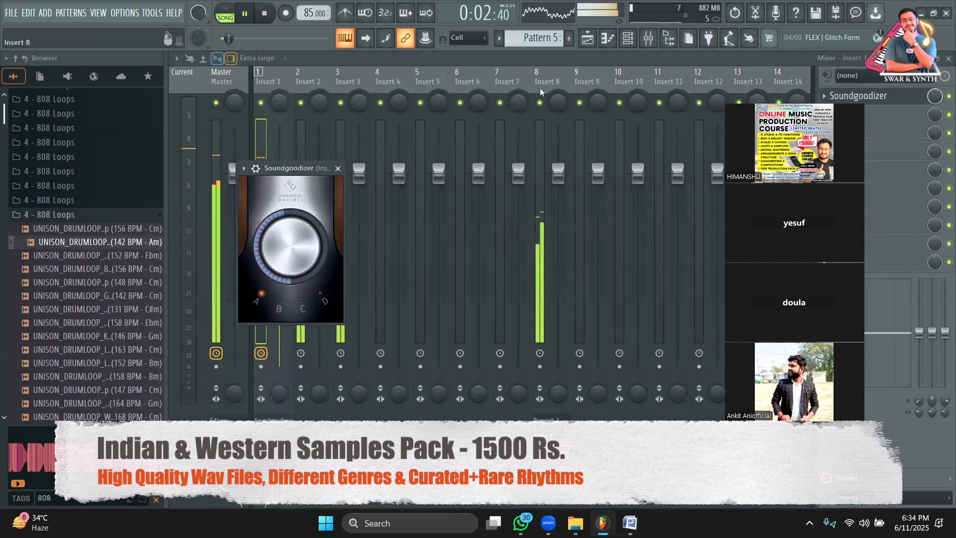
pyautogui.press('F5')
pyautogui.press('space')
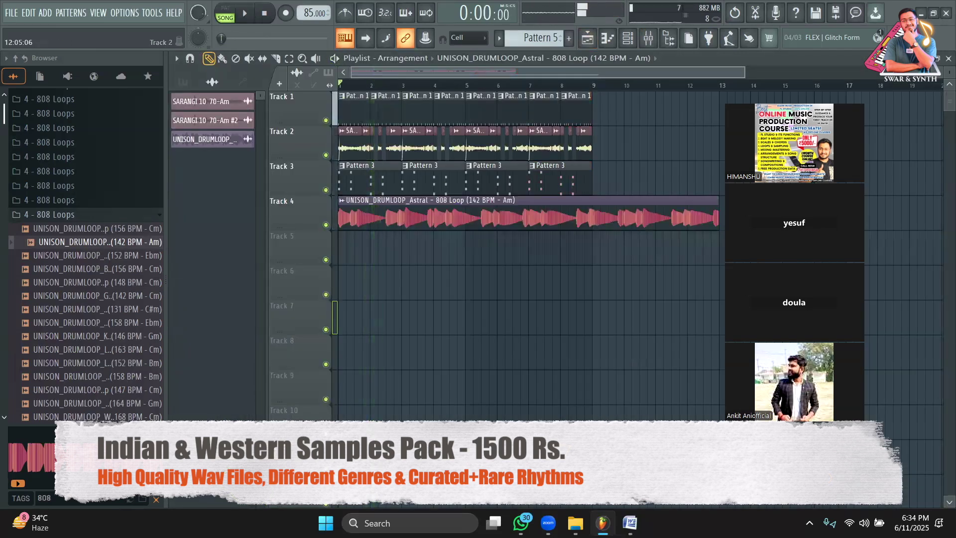
# - Restore the accidentally deleted 808 clip and adjust the loop's channel volume, checking it against the arrangement
pyautogui.scroll(3, 758, 69)
pyautogui.rightClick(493, 214)
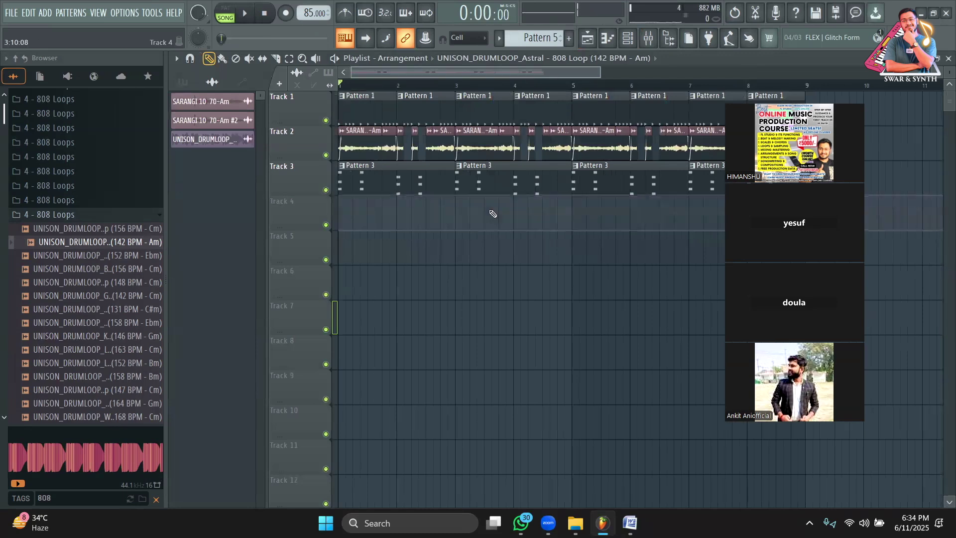
pyautogui.doubleClick(493, 214)
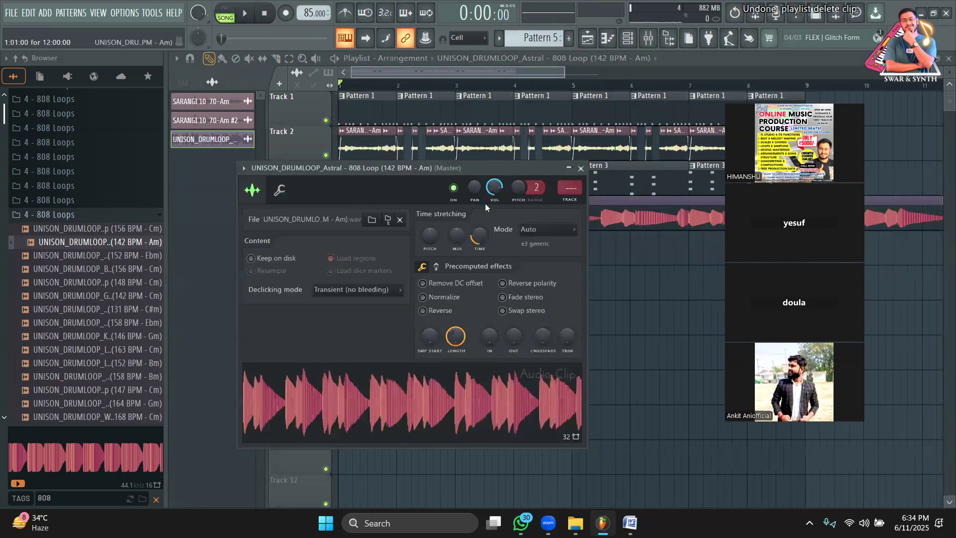
pyautogui.click(665, 354)
pyautogui.press('space')
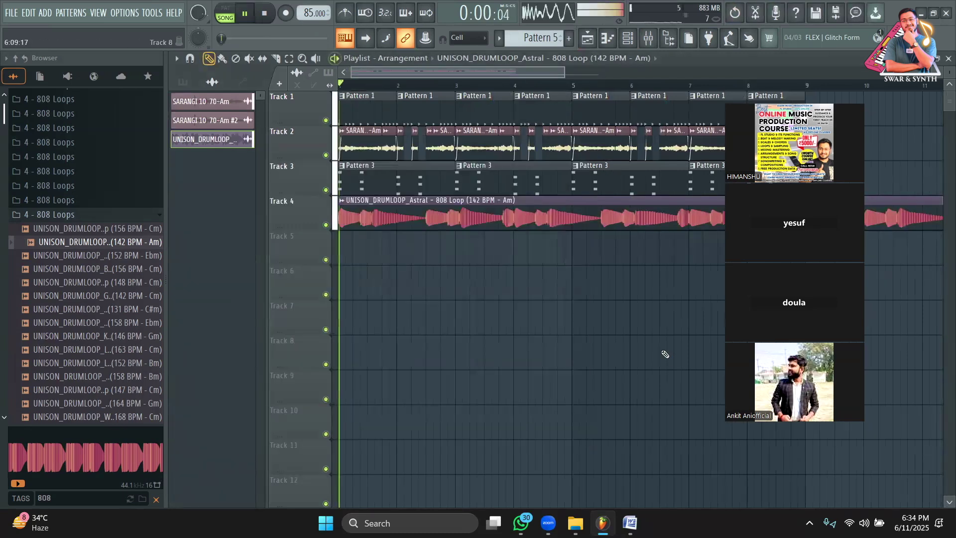
pyautogui.doubleClick(428, 216)
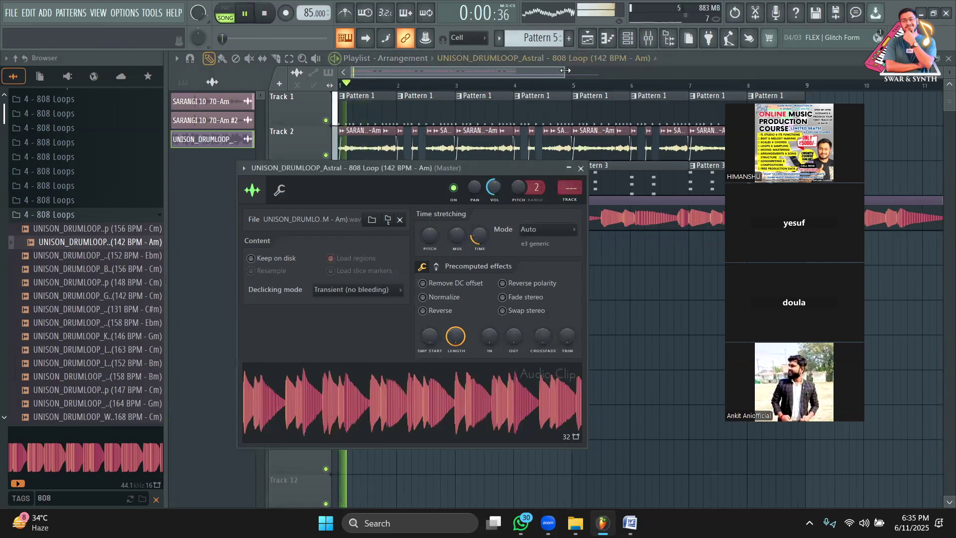
# - Try resizing the Track 4 808 loop to a length of 11:08:00, listen to it and undo the resize
pyautogui.moveTo(566, 70); pyautogui.dragTo(476, 70)
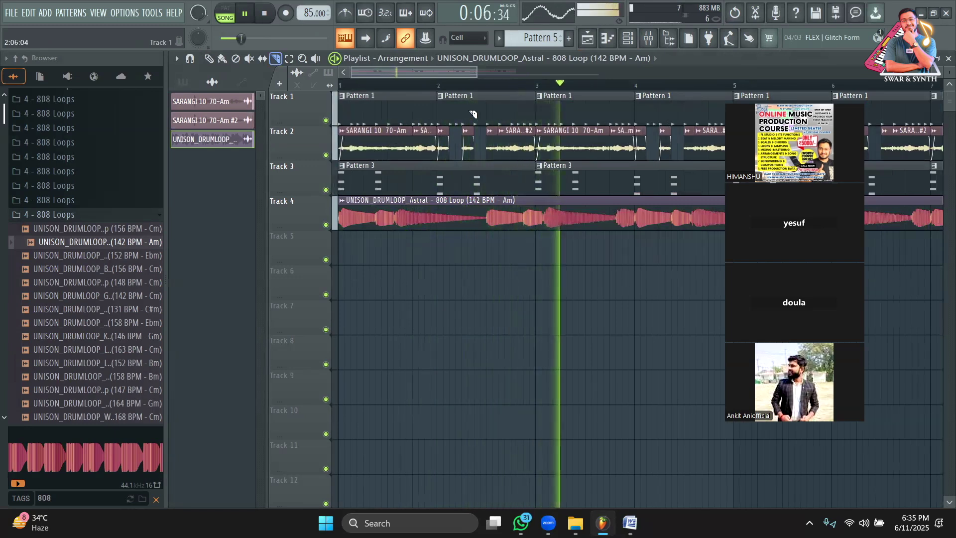
pyautogui.moveTo(476, 71); pyautogui.dragTo(660, 71)
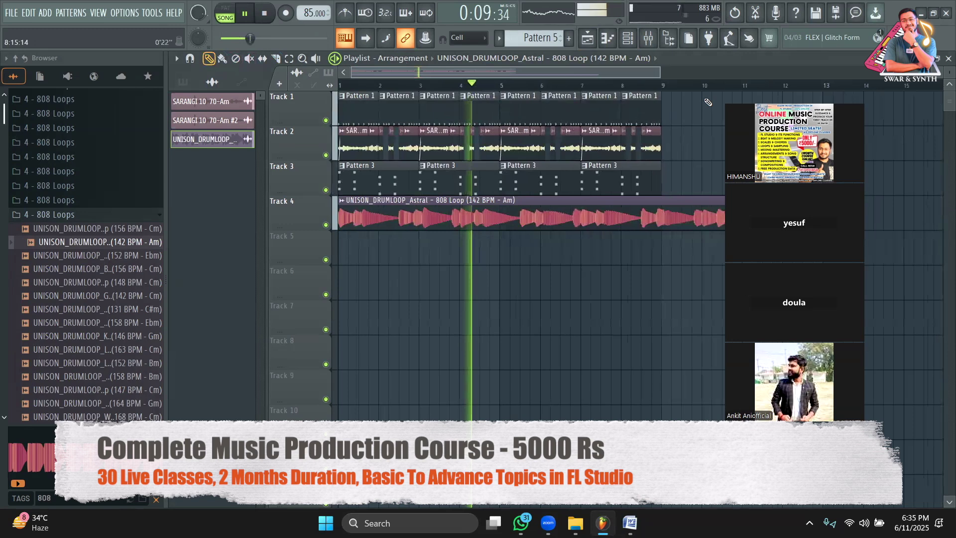
pyautogui.moveTo(708, 102); pyautogui.dragTo(928, 178)
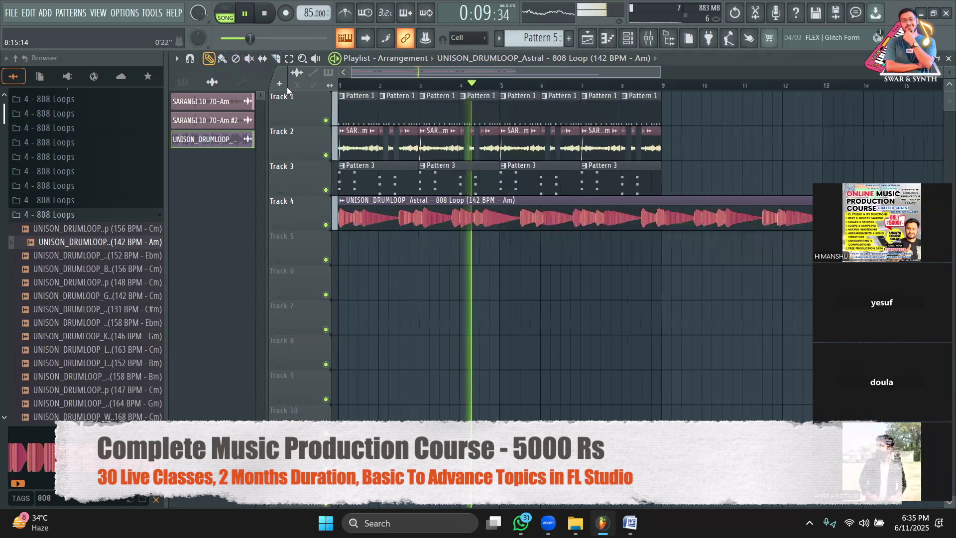
pyautogui.press('space')
pyautogui.moveTo(812, 209); pyautogui.dragTo(799, 208)
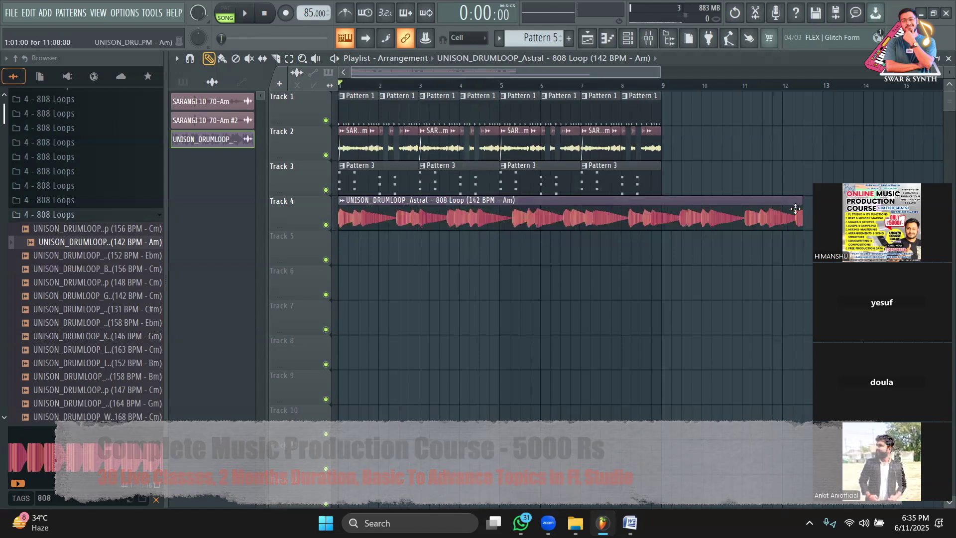
pyautogui.press('space')
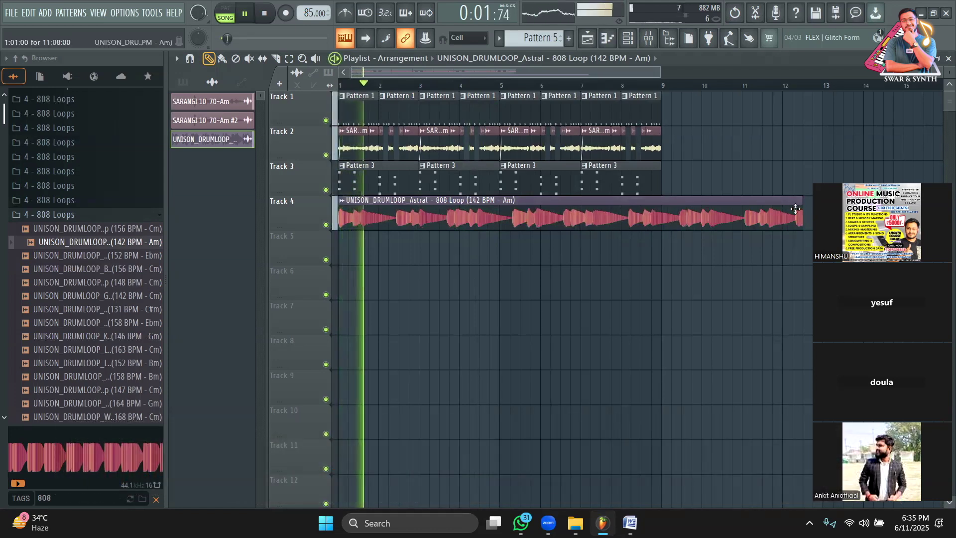
pyautogui.moveTo(796, 209); pyautogui.dragTo(812, 208)
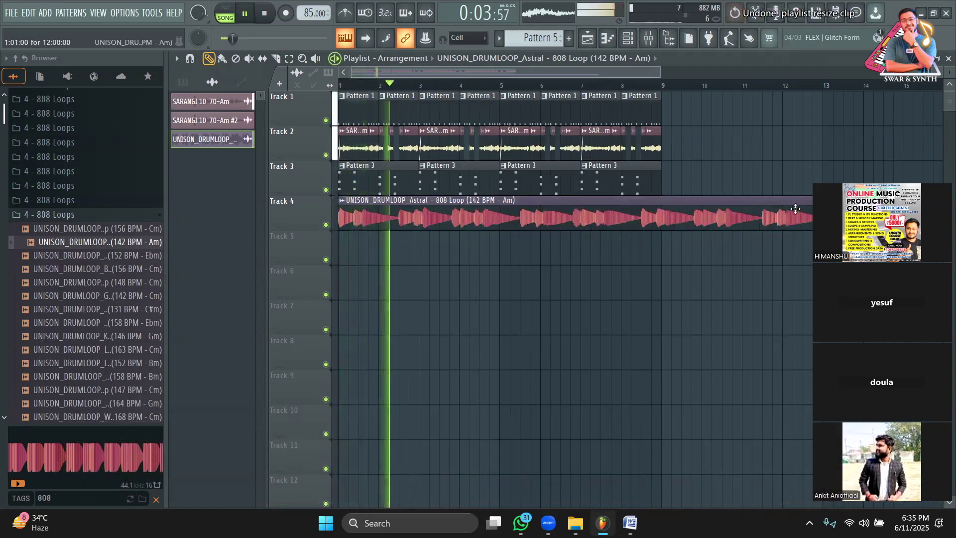
# - Replay from bar 2 and slice the Track 4 808 loop at two points shortly before bar 3
pyautogui.moveTo(625, 72); pyautogui.dragTo(470, 73)
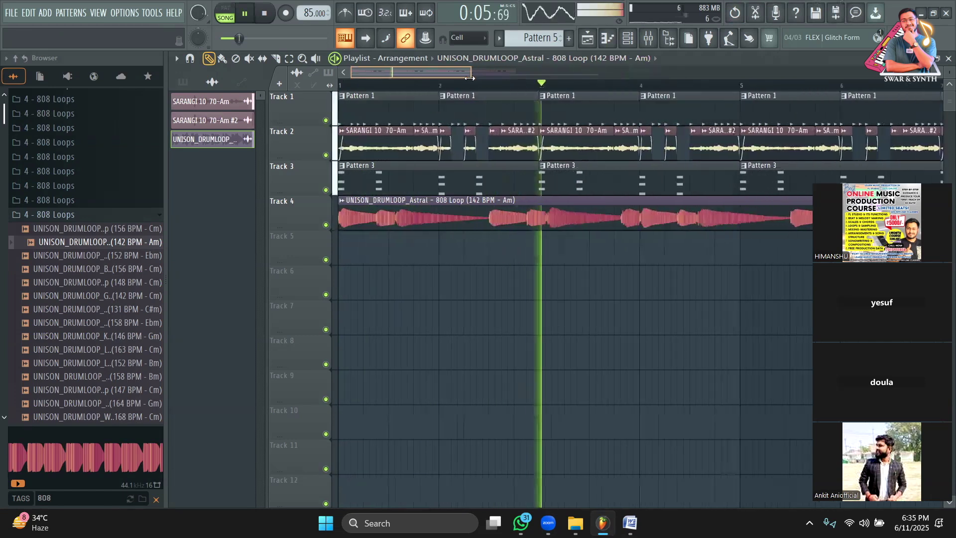
pyautogui.press('space')
pyautogui.press('space')
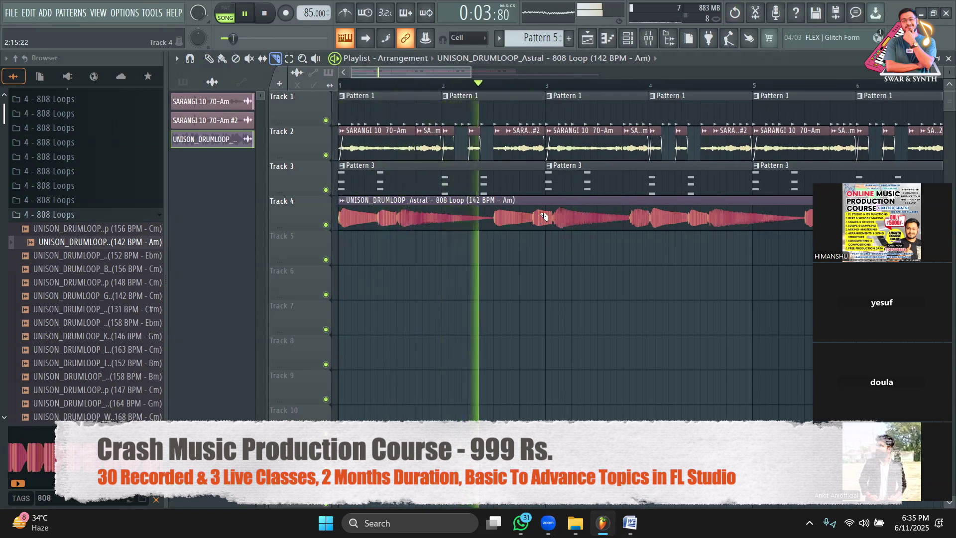
pyautogui.press('space')
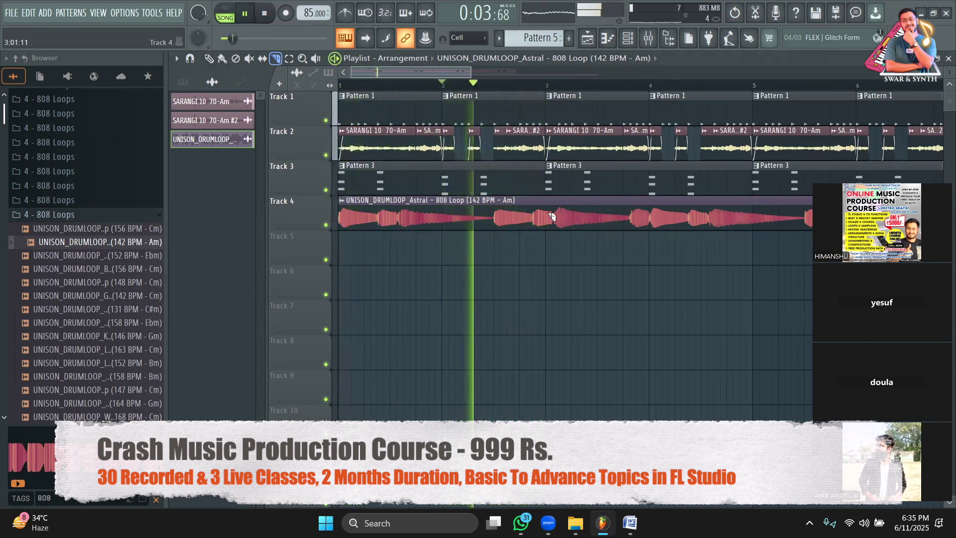
pyautogui.press('space')
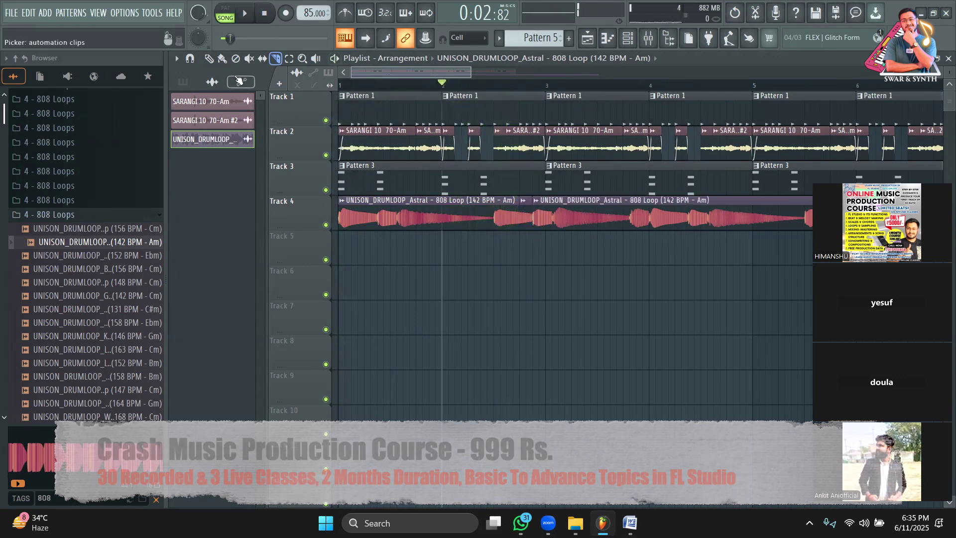
# - Remove the small slice before bar 3, move the remaining 808 clip back to 2:13:00 and play the result
pyautogui.press('p')
pyautogui.moveTo(554, 218); pyautogui.dragTo(542, 218)
pyautogui.press('space')
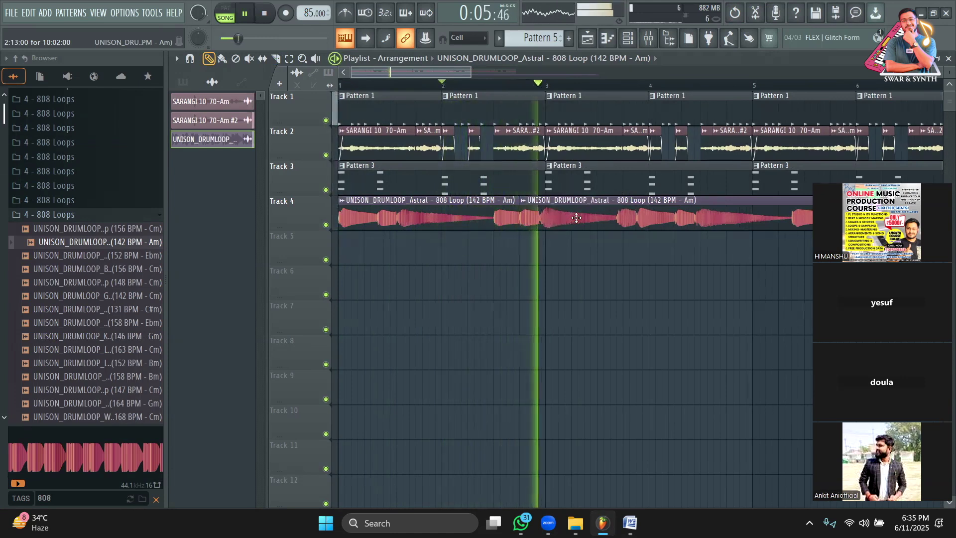
# - Cut the opening notes off the second 808 clip, shorten the first to 1:08:00 and place the second directly behind it
pyautogui.press('c')
pyautogui.press('space')
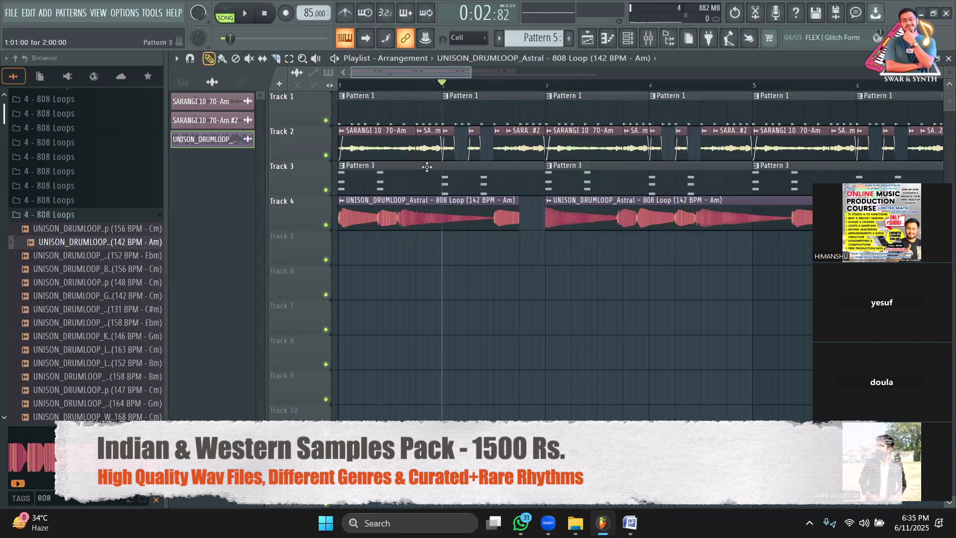
pyautogui.moveTo(520, 202); pyautogui.dragTo(492, 202)
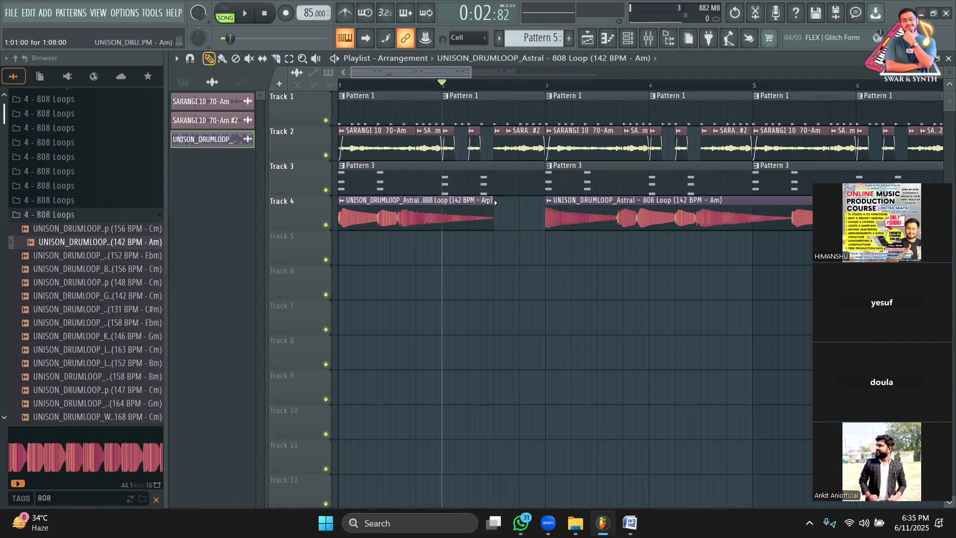
pyautogui.moveTo(594, 217); pyautogui.dragTo(543, 216)
pyautogui.press('space')
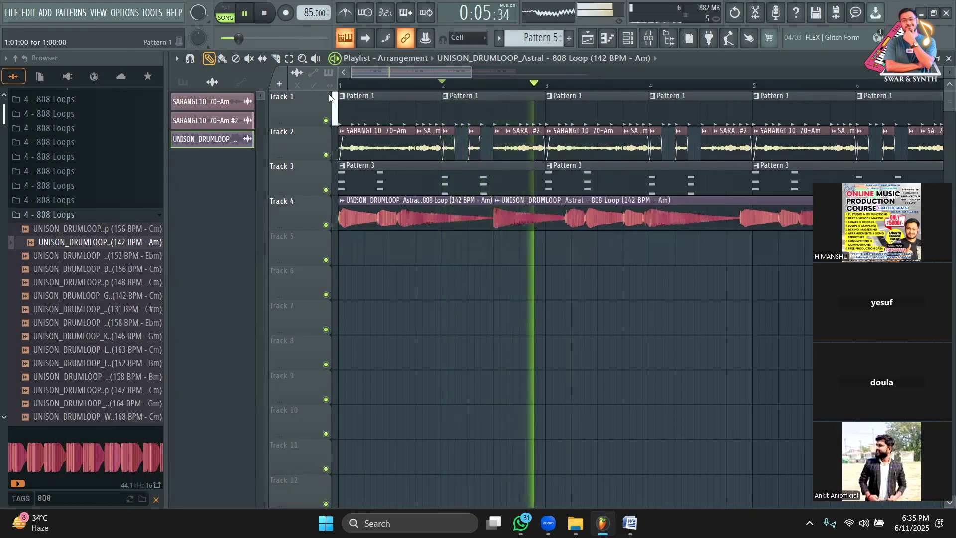
# - Slice the second 808 clip at bar 3 and delete everything after the cut
pyautogui.click(275, 59)
pyautogui.press('space')
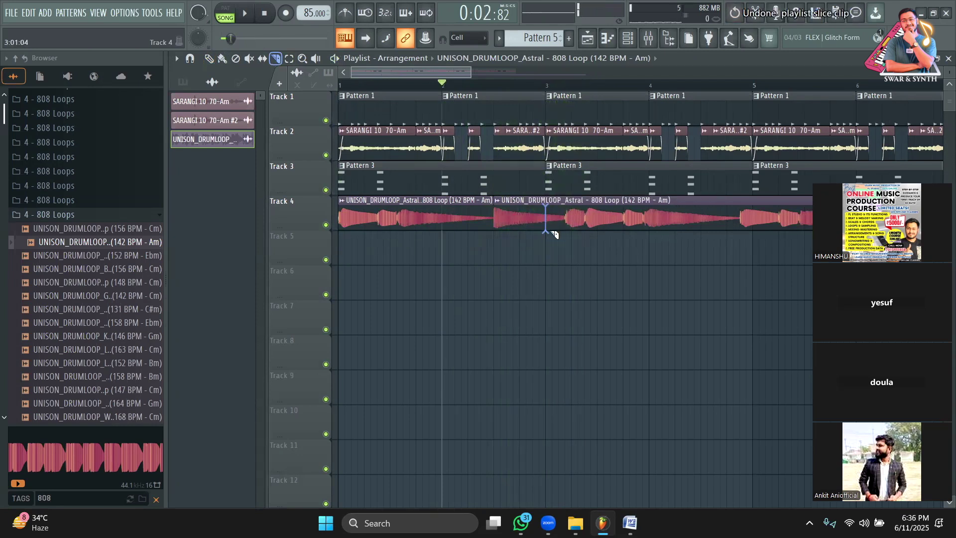
pyautogui.rightClick(590, 212)
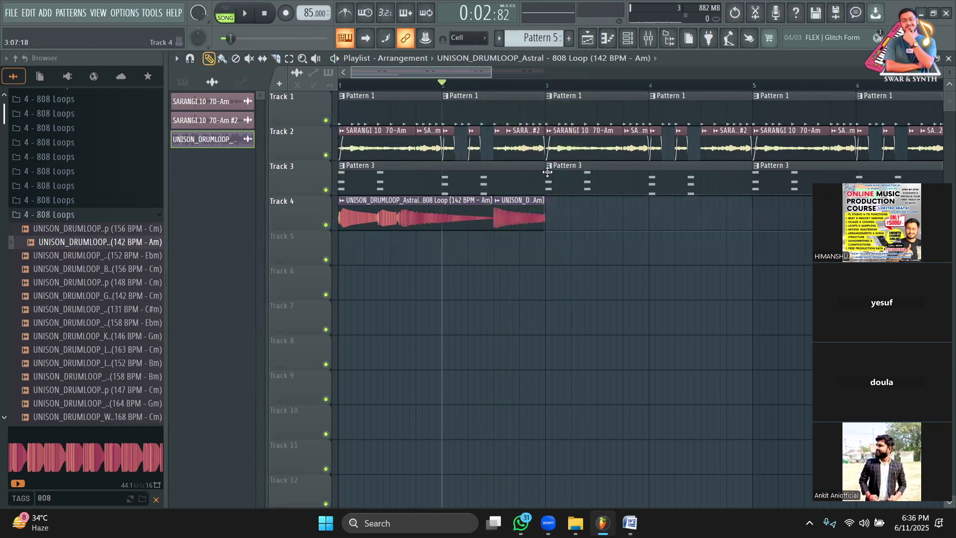
# - Select both 808 clips on Track 4 and duplicate them until they fill bars 1 to 8
pyautogui.moveTo(572, 239); pyautogui.dragTo(339, 199)
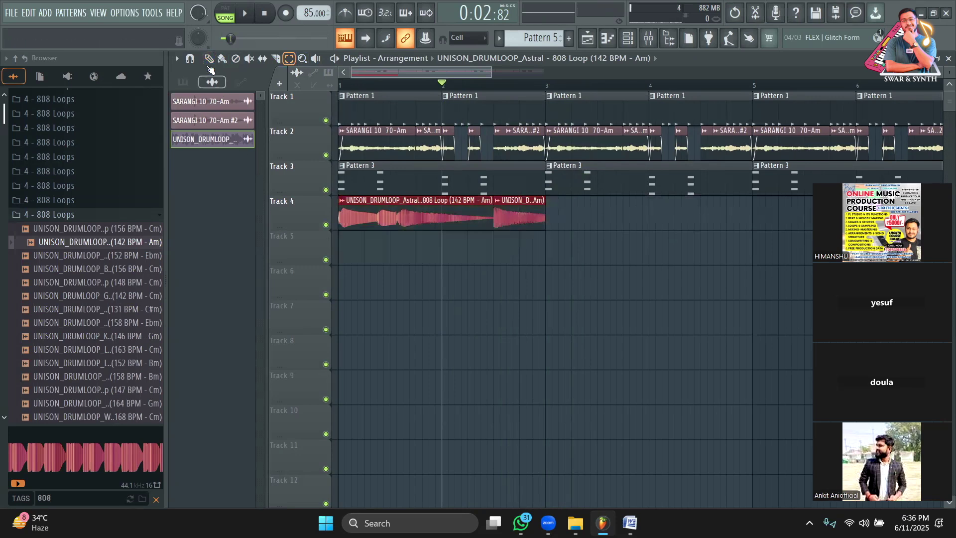
pyautogui.hotkey('ctrl', 'b')
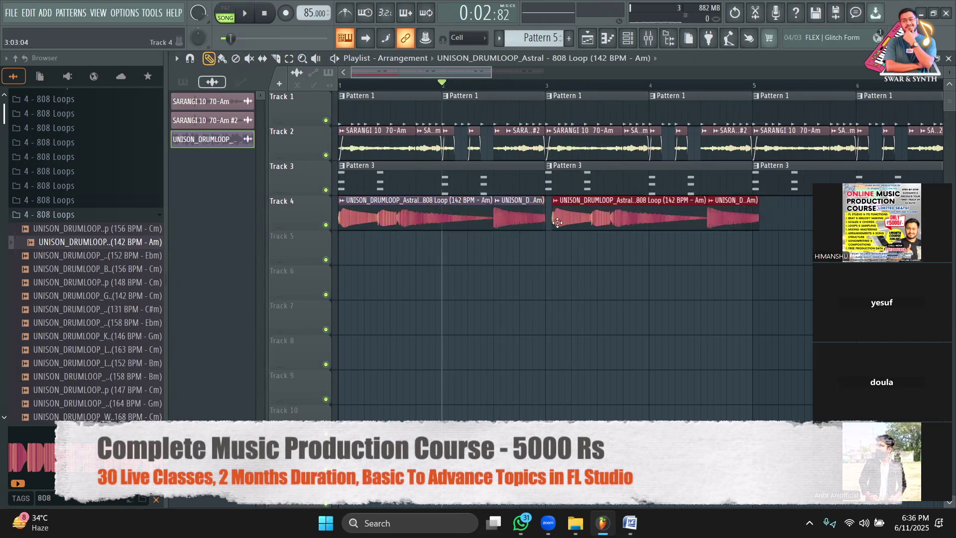
pyautogui.moveTo(494, 72); pyautogui.dragTo(671, 70)
pyautogui.hscroll(-1, 493, 190)
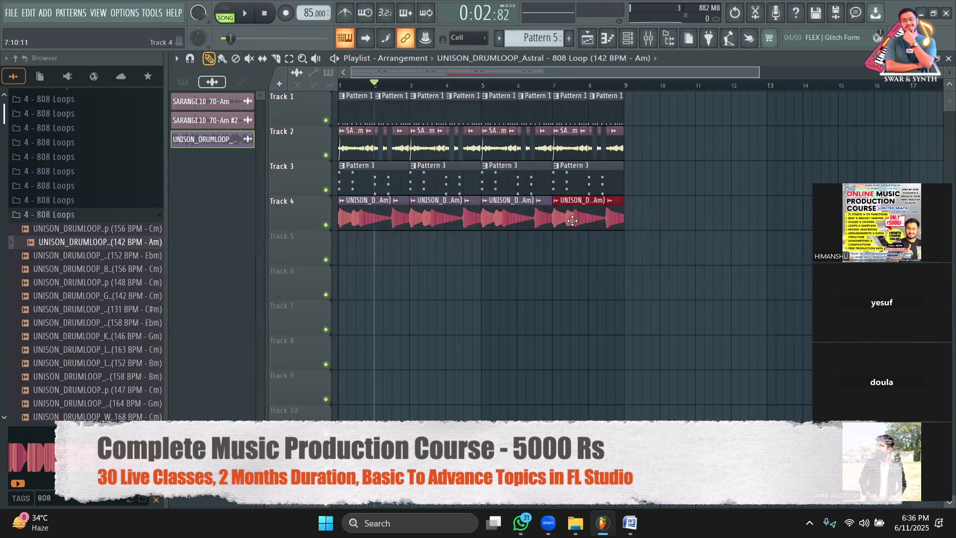
pyautogui.moveTo(763, 74); pyautogui.dragTo(618, 72)
# - Check the effects on mixer Insert 8 and play the full eight-bar arrangement from the start
pyautogui.doubleClick(526, 103)
pyautogui.click(592, 39)
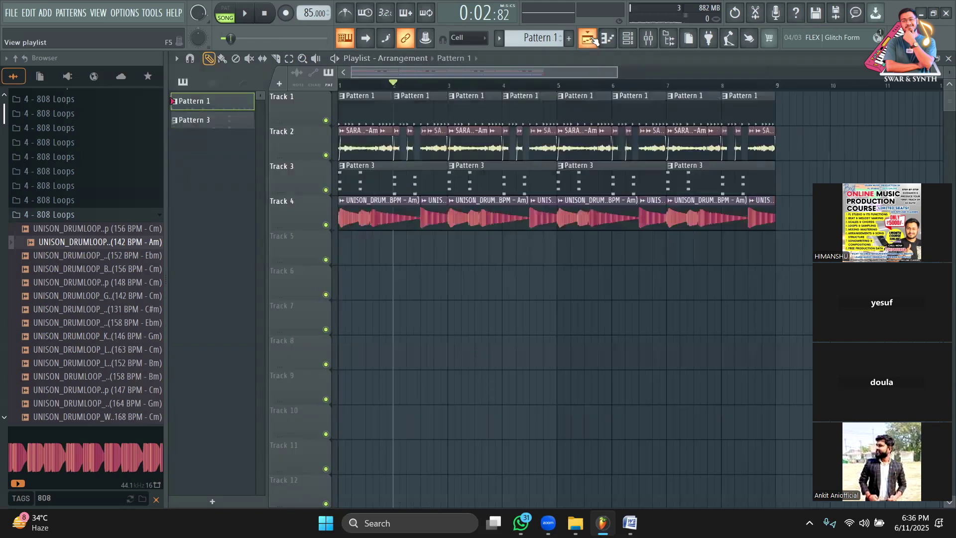
pyautogui.click(649, 41)
pyautogui.click(553, 83)
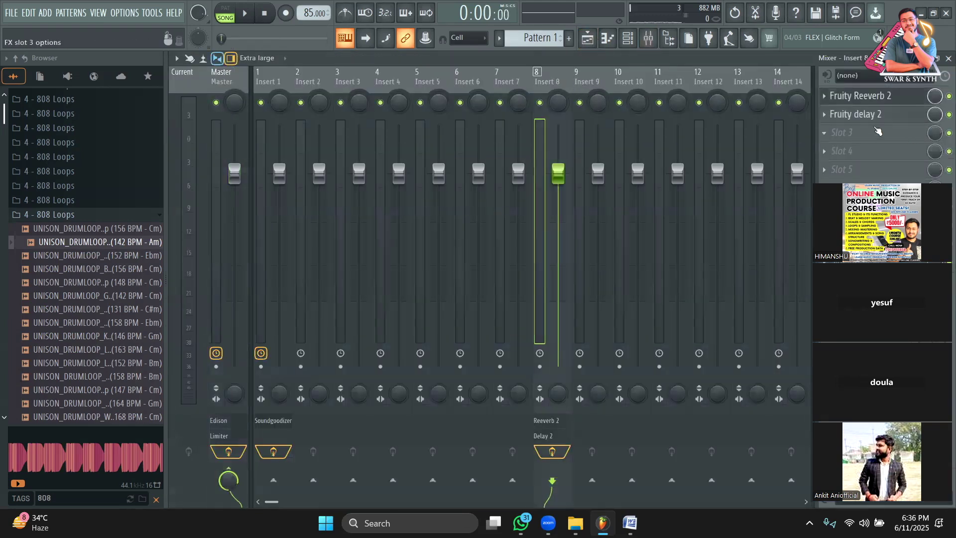
pyautogui.click(584, 43)
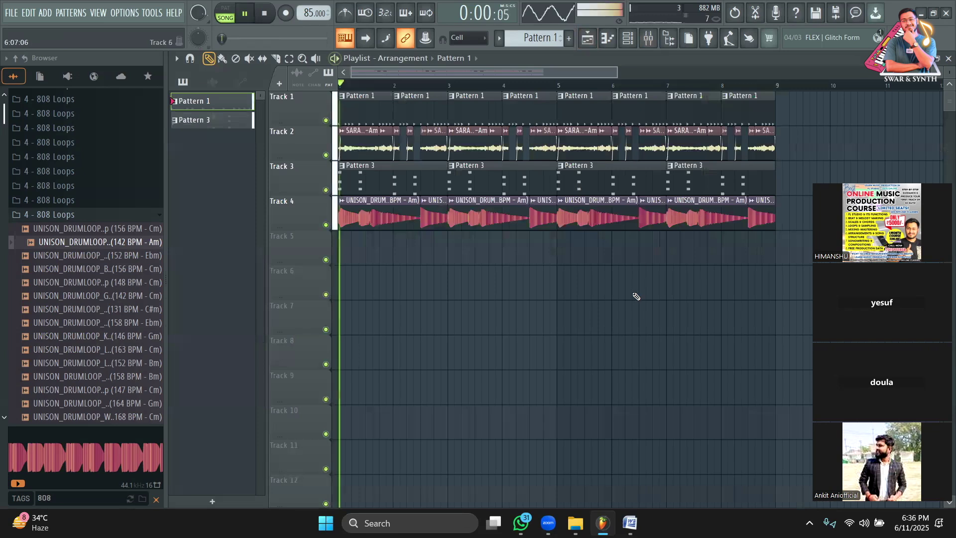
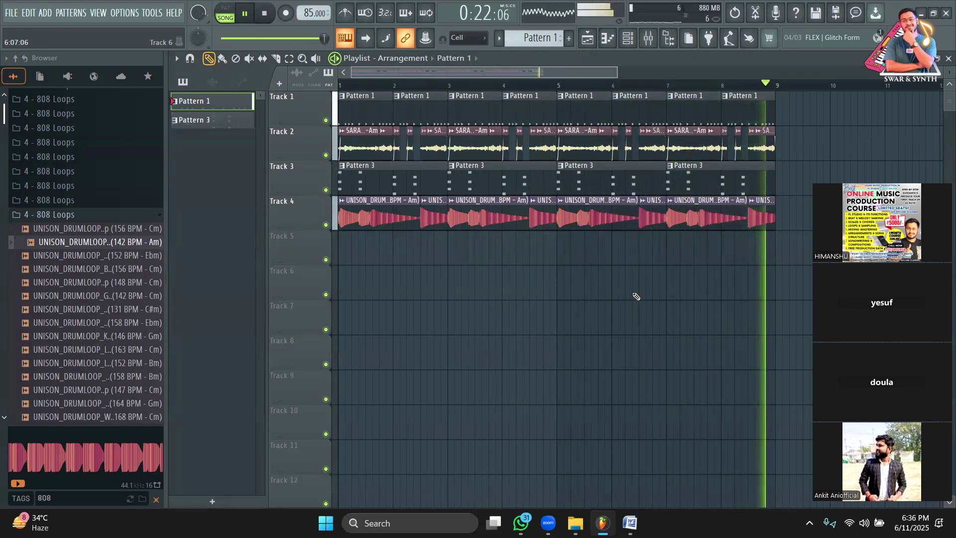
# - Set the 808 loop clip's channel volume to 51% and check the channel settings of a sarangi clip on Track 2
pyautogui.press('space')
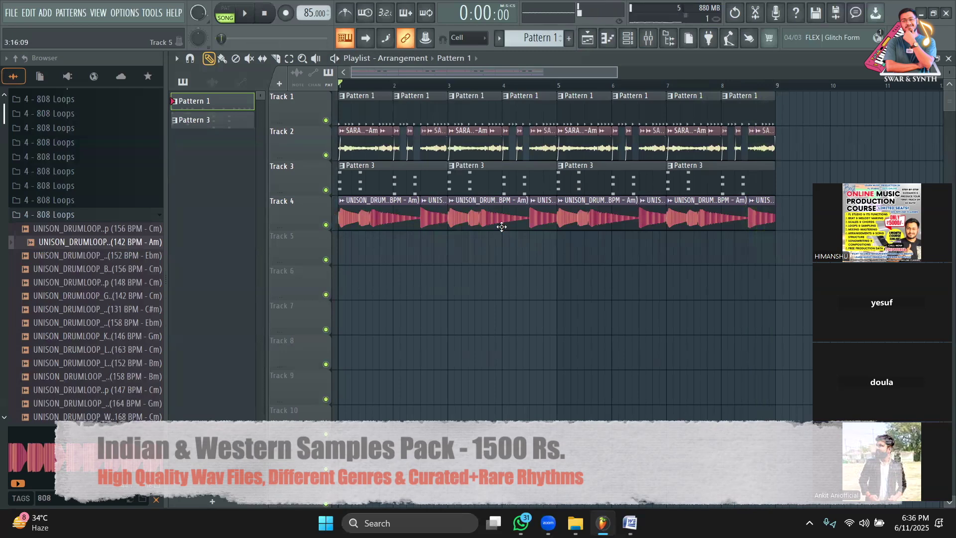
pyautogui.doubleClick(504, 222)
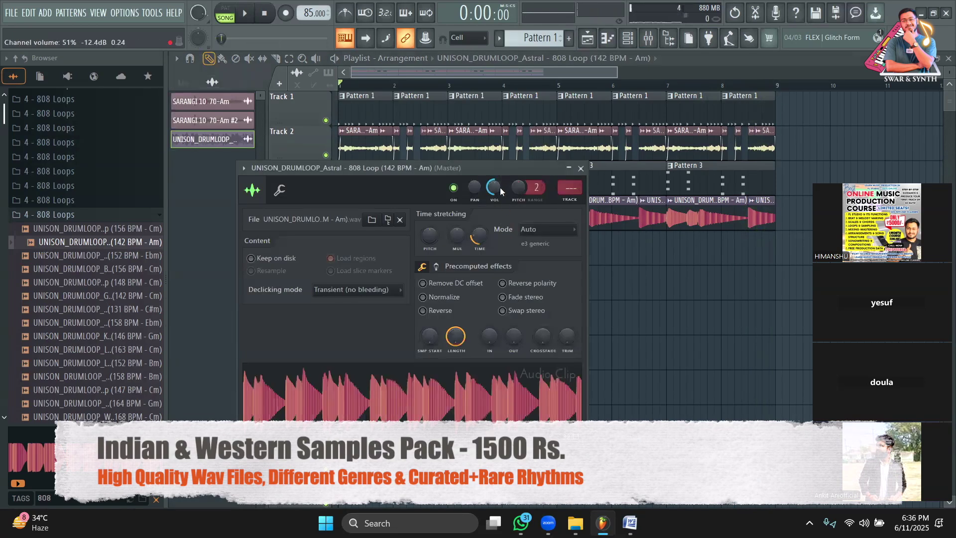
pyautogui.click(581, 169)
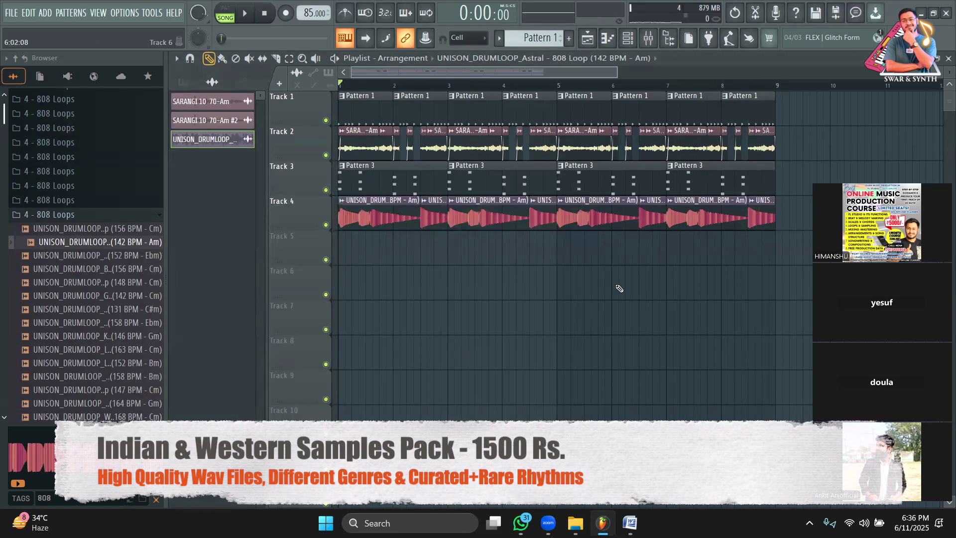
pyautogui.doubleClick(576, 150)
pyautogui.click(534, 121)
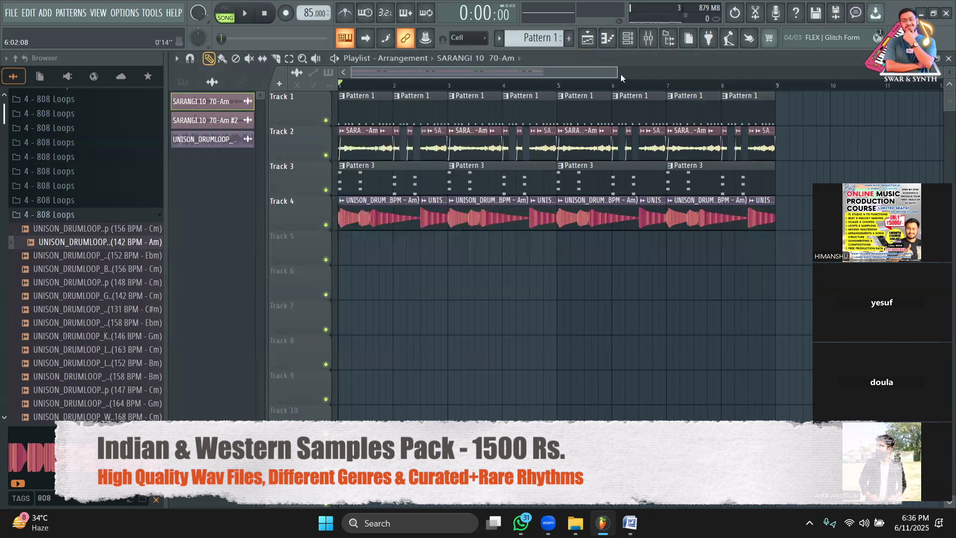
pyautogui.moveTo(617, 74); pyautogui.dragTo(568, 73)
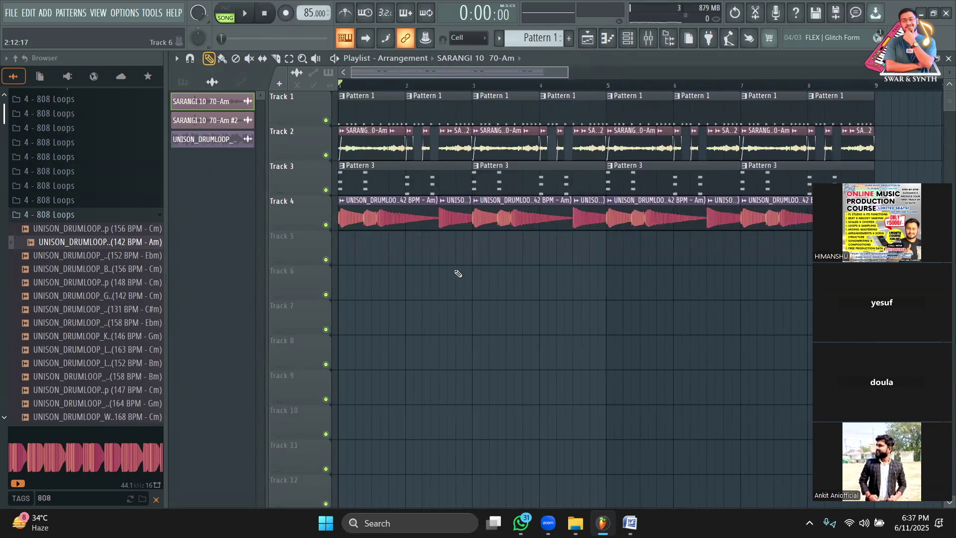
# - Clear the 808 search from the browser and open the KSHMR VOLUME 3 folder inside SAMPLES PACK
pyautogui.click(144, 219)
pyautogui.press('space')
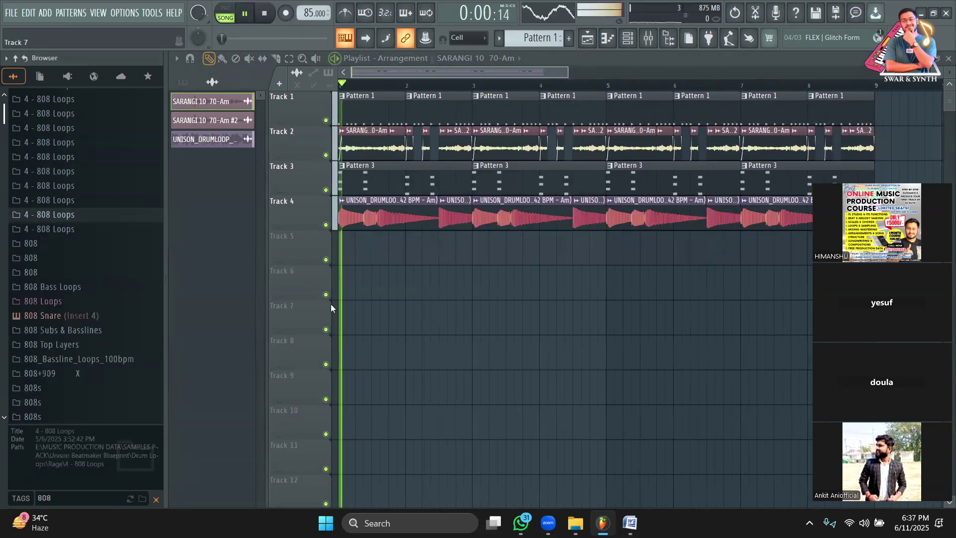
pyautogui.press('space')
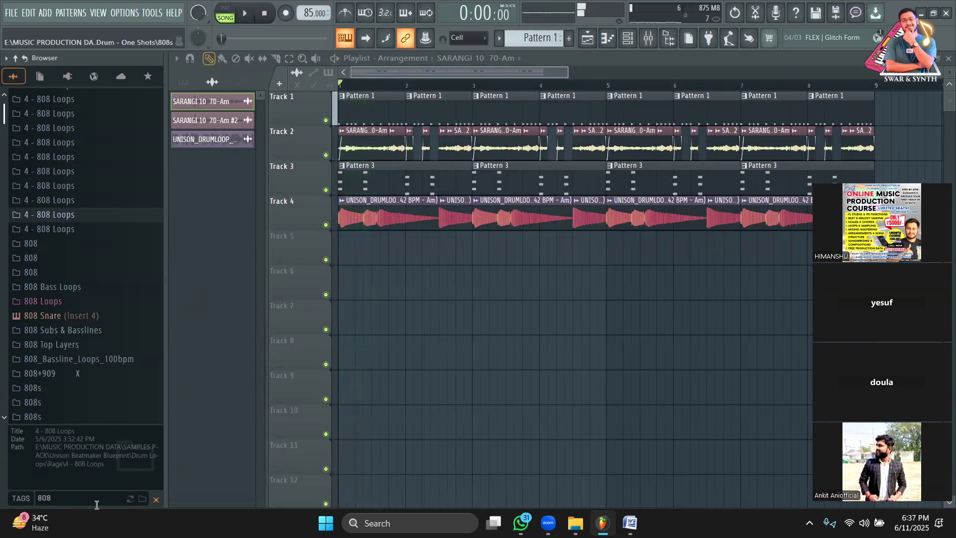
pyautogui.press('Return')
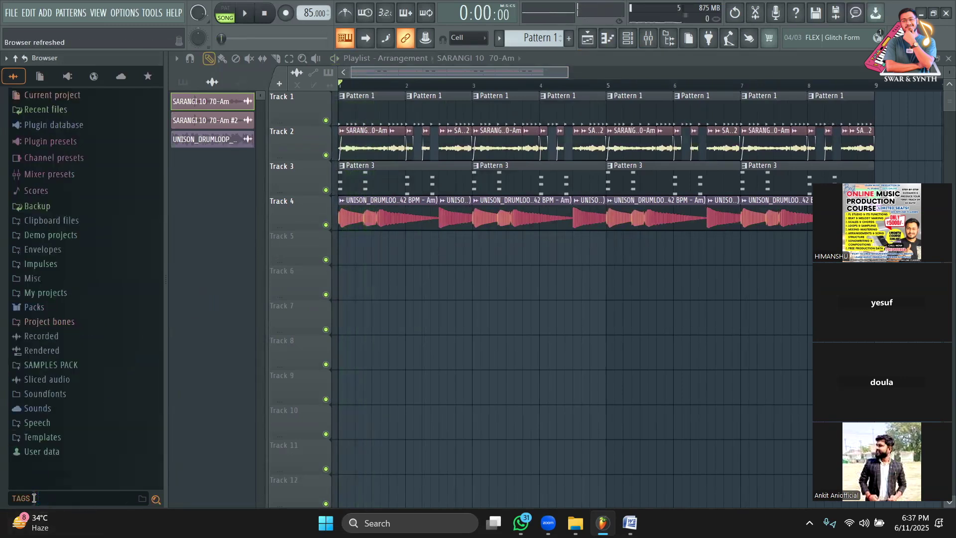
pyautogui.click(82, 371)
pyautogui.scroll(-20, 79, 371)
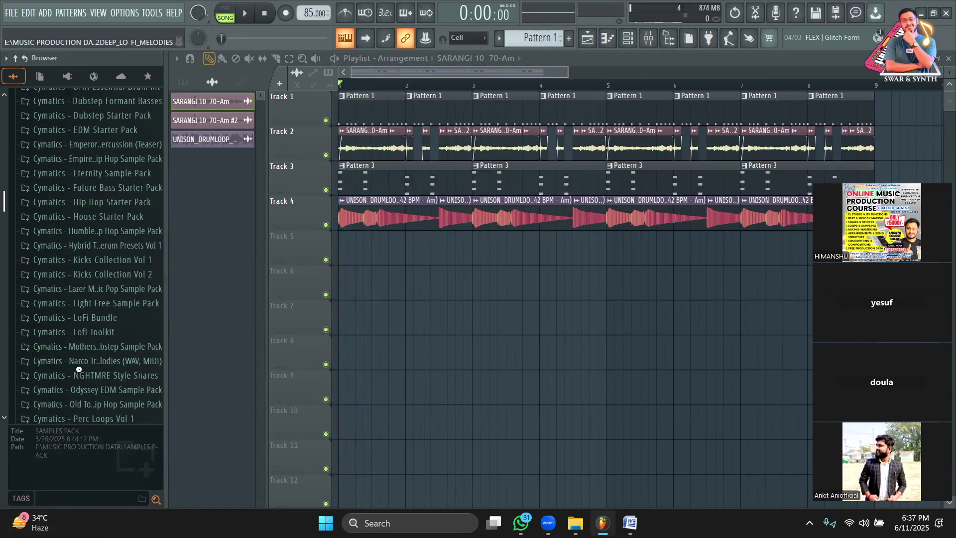
pyautogui.scroll(-15, 78, 369)
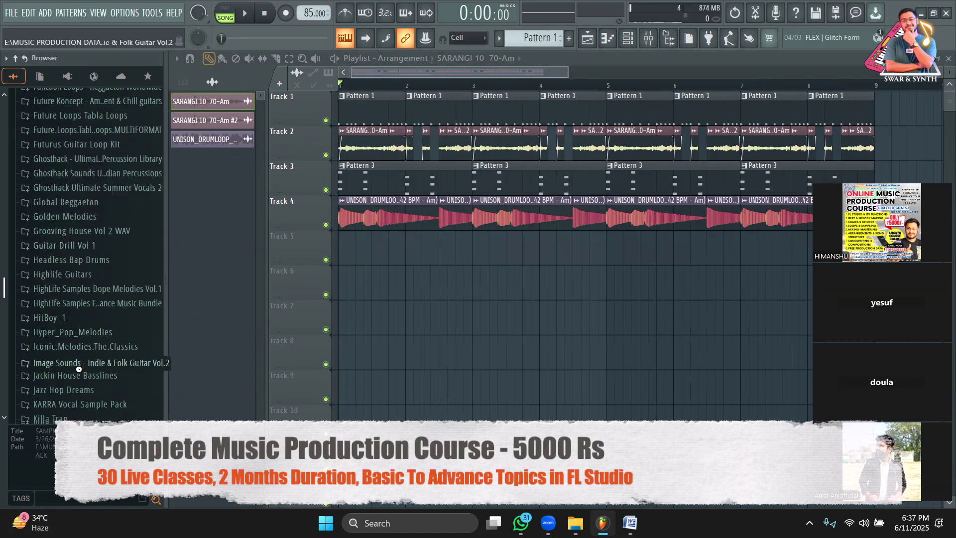
pyautogui.click(83, 320)
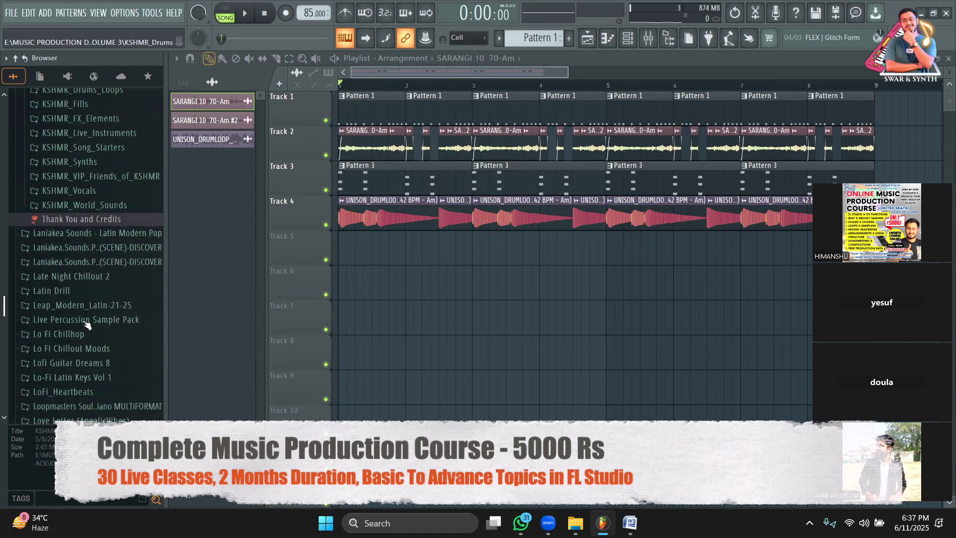
# - Browse KSHMR_Drums_Loops to KSHMR_Drum_Loops_Full and open the KSHMR_Top_Loops folder for 090-120 BPM
pyautogui.scroll(3, 97, 220)
pyautogui.click(98, 174)
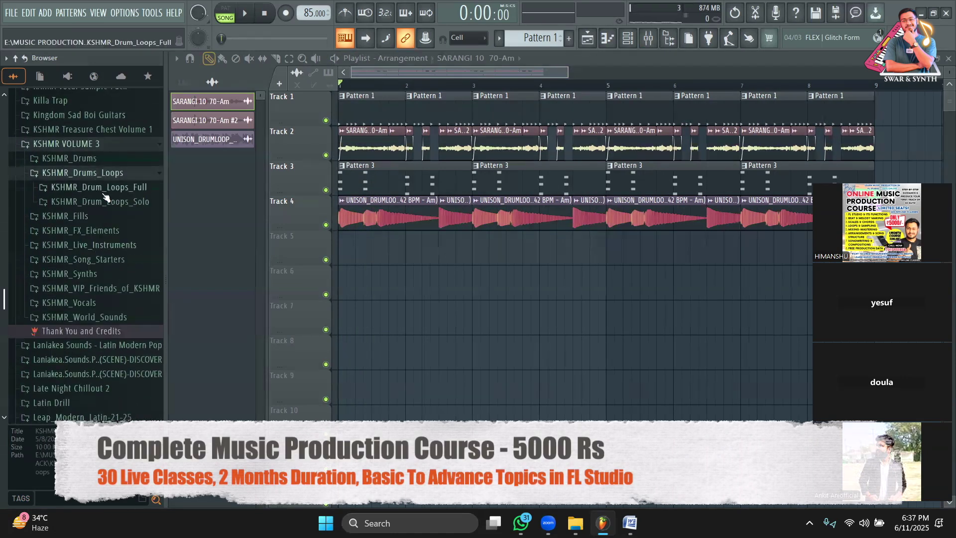
pyautogui.click(106, 203)
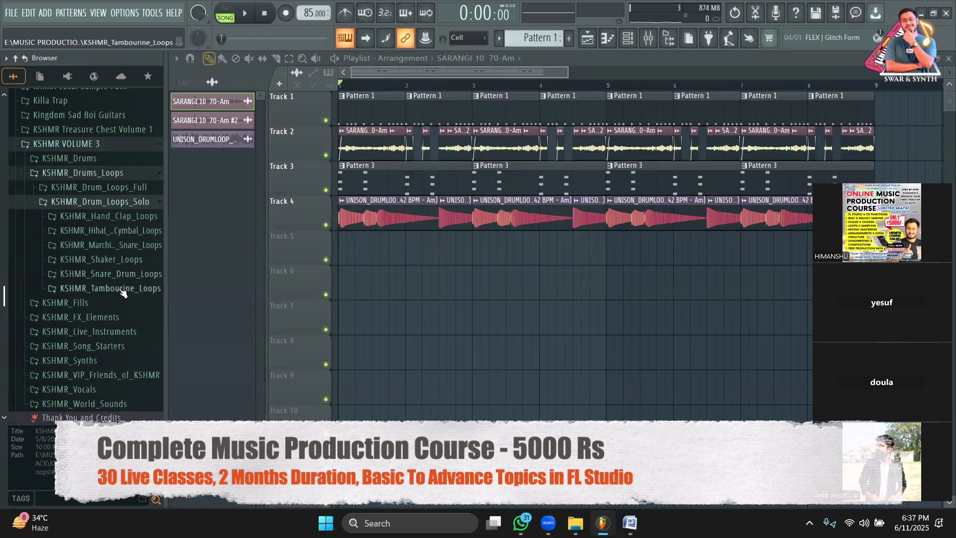
pyautogui.click(116, 201)
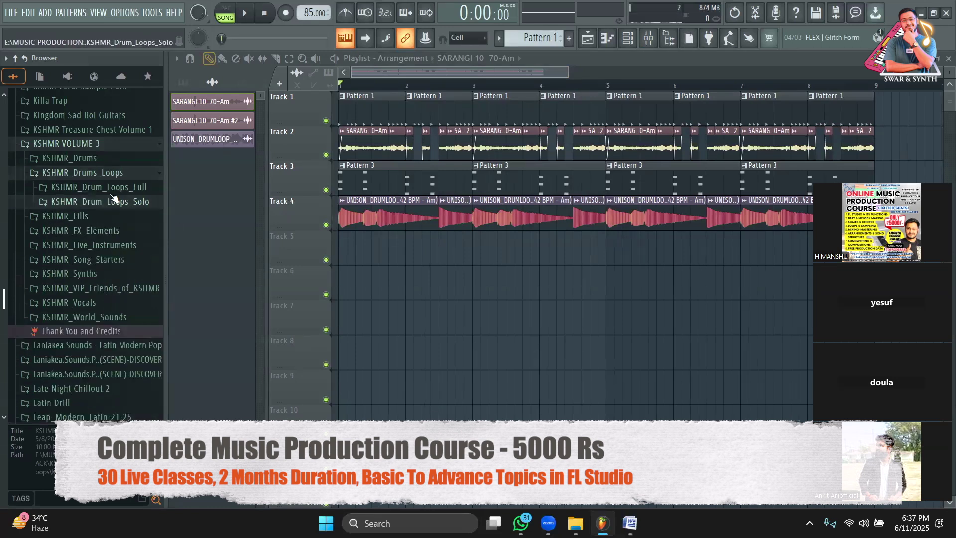
pyautogui.click(115, 189)
pyautogui.click(122, 319)
pyautogui.scroll(-2, 125, 326)
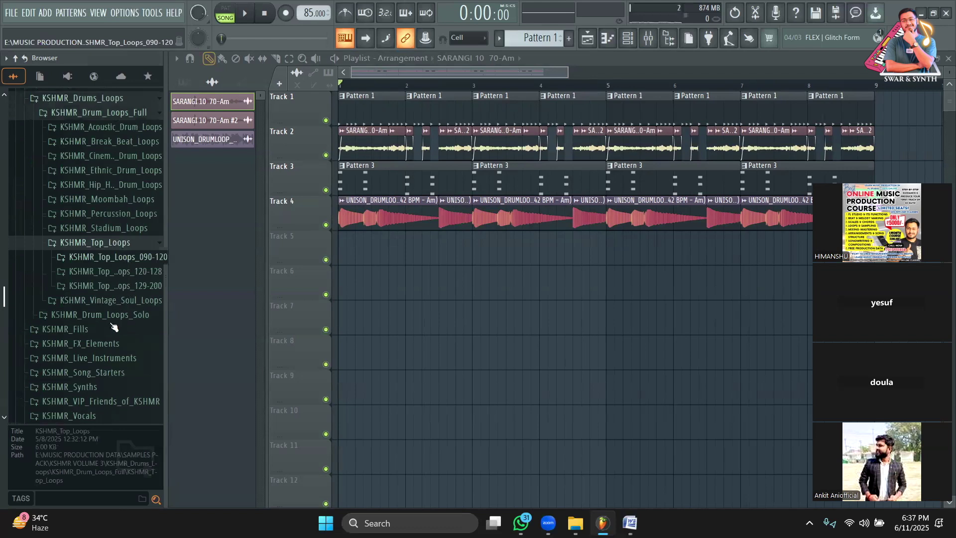
pyautogui.click(115, 257)
# - Audition several of the KSHMR top loops and place KSHMR_Top_Loop_16_110 on Track 6 at bar 3
pyautogui.click(120, 296)
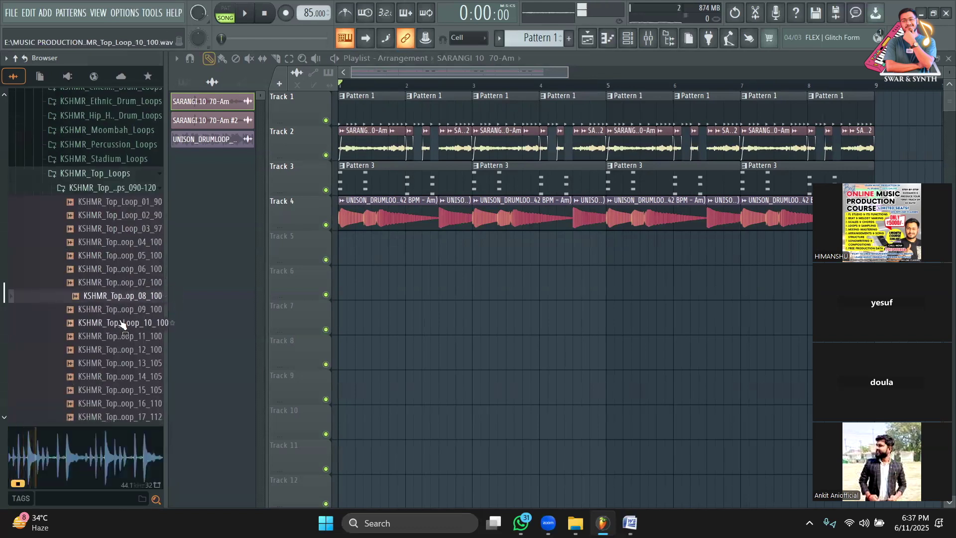
pyautogui.scroll(-2, 124, 323)
pyautogui.click(127, 305)
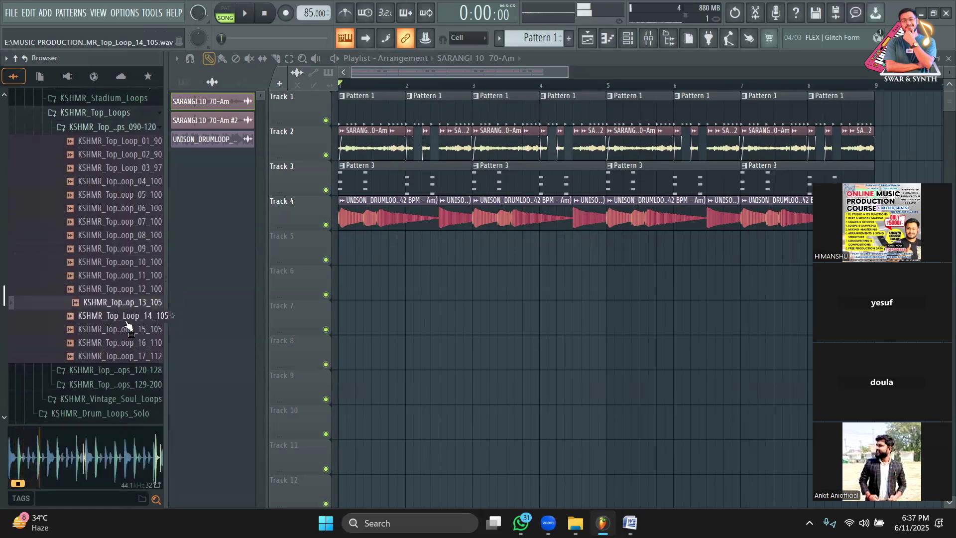
pyautogui.click(124, 319)
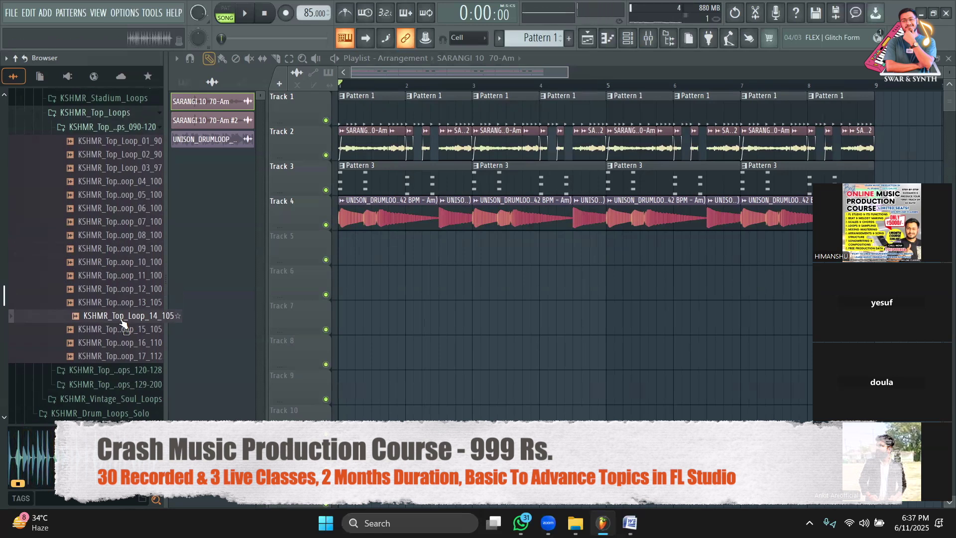
pyautogui.click(120, 327)
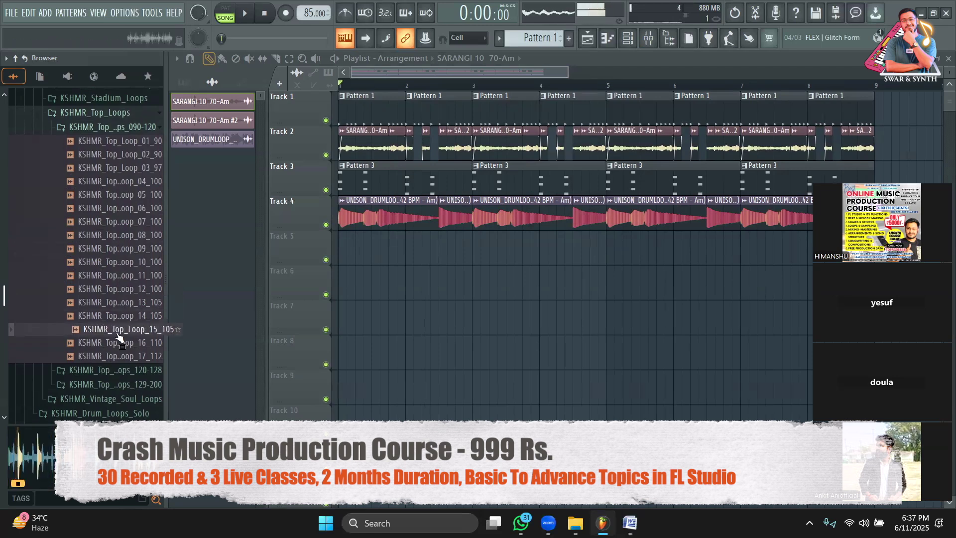
pyautogui.click(114, 345)
pyautogui.moveTo(113, 350); pyautogui.dragTo(507, 290)
pyautogui.press('space')
pyautogui.press('space')
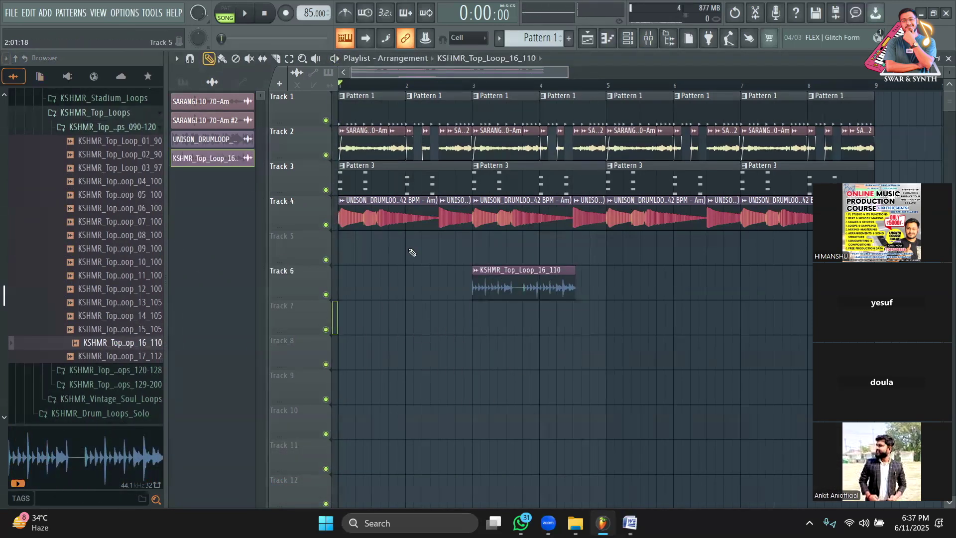
# - Fit the top loop clip on Track 6 to the project tempo using the 75 to 150 BPM detection range
pyautogui.click(477, 271)
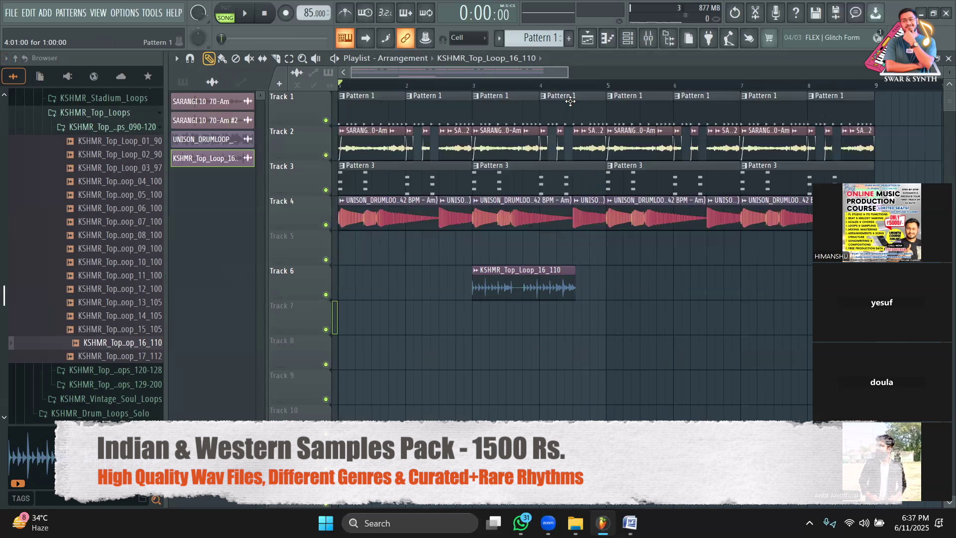
pyautogui.click(648, 42)
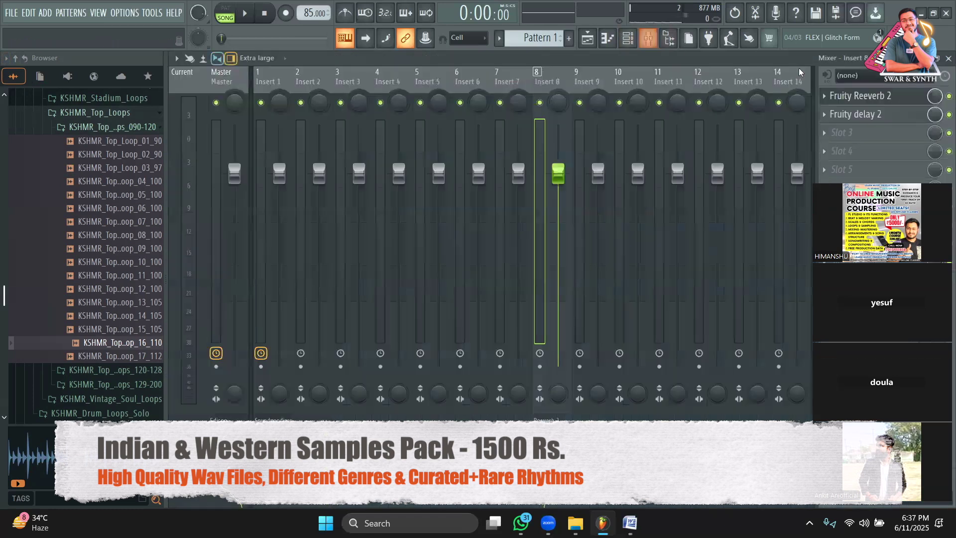
pyautogui.click(603, 42)
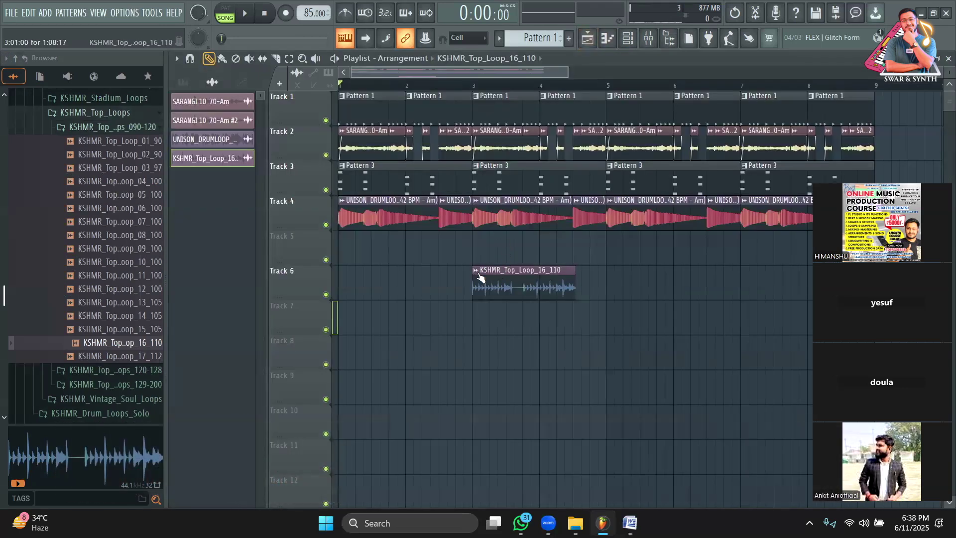
pyautogui.click(476, 269)
pyautogui.click(605, 356)
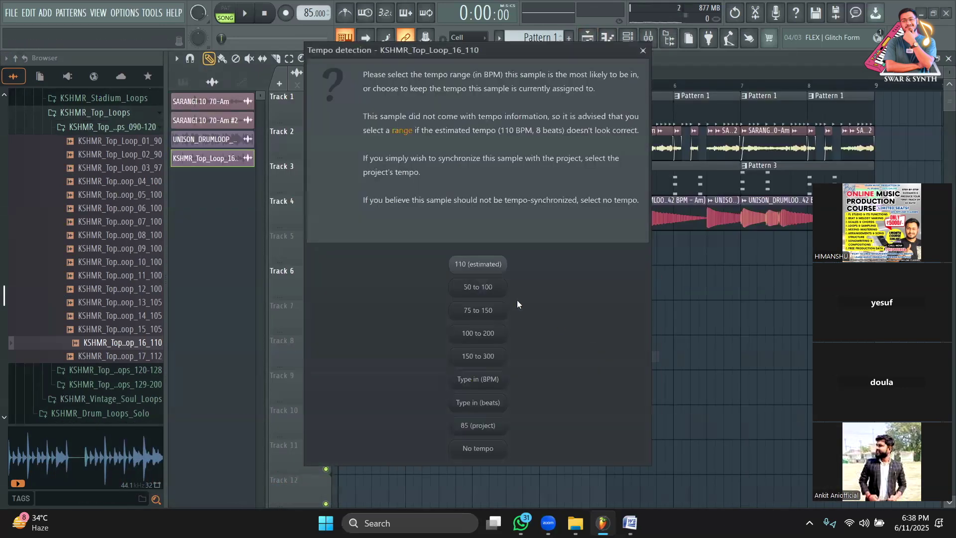
pyautogui.click(477, 311)
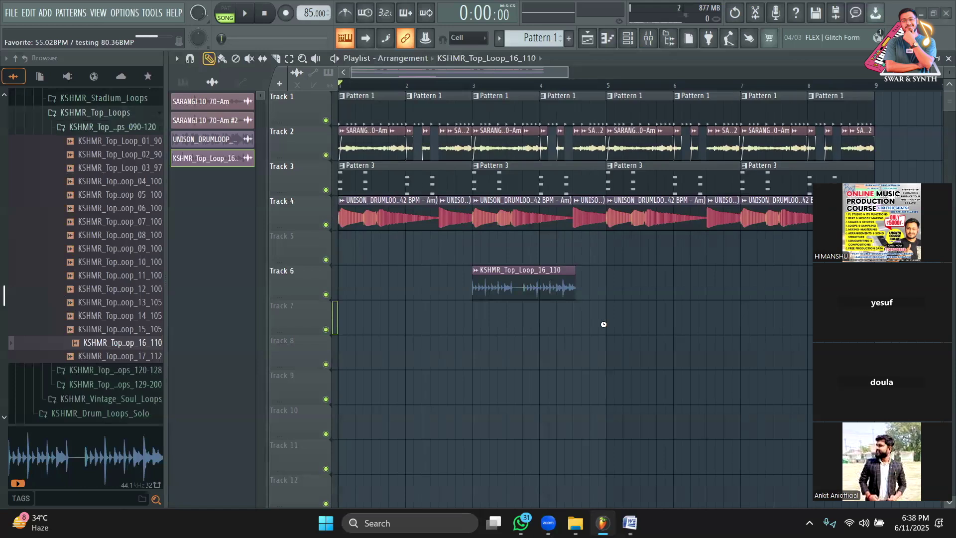
# - Play the arrangement from just before bar 3 and reset the top loop's time-stretching pitch in its channel settings
pyautogui.press('space')
pyautogui.click(470, 85)
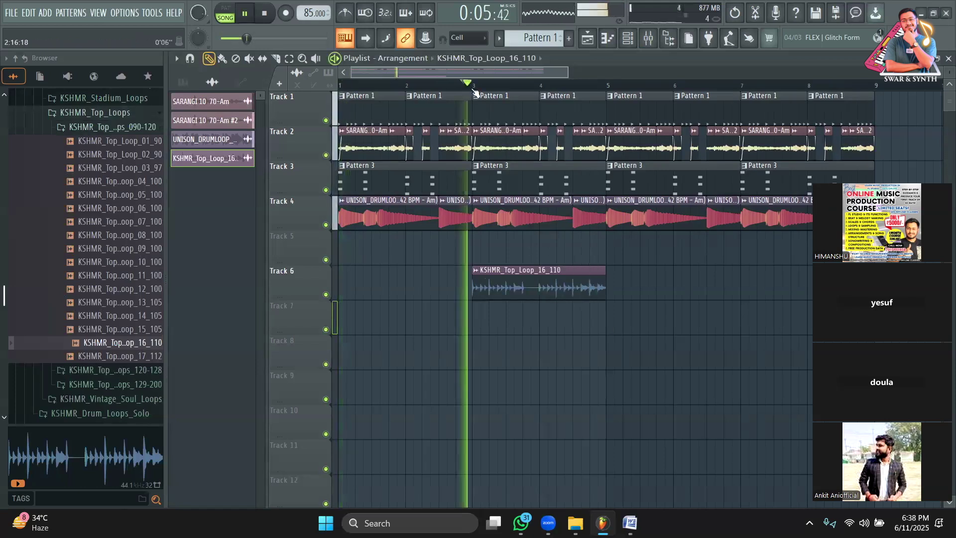
pyautogui.doubleClick(517, 282)
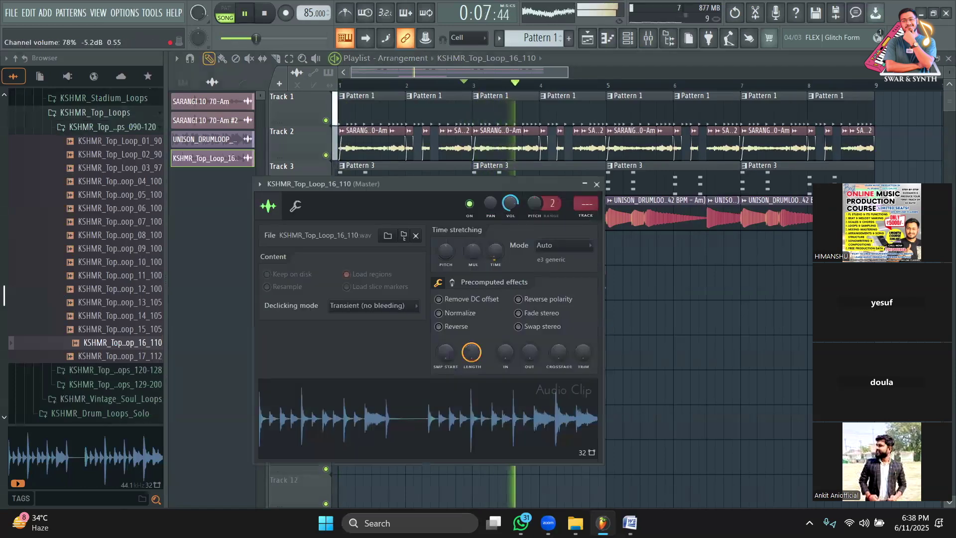
pyautogui.rightClick(444, 251)
pyautogui.click(461, 259)
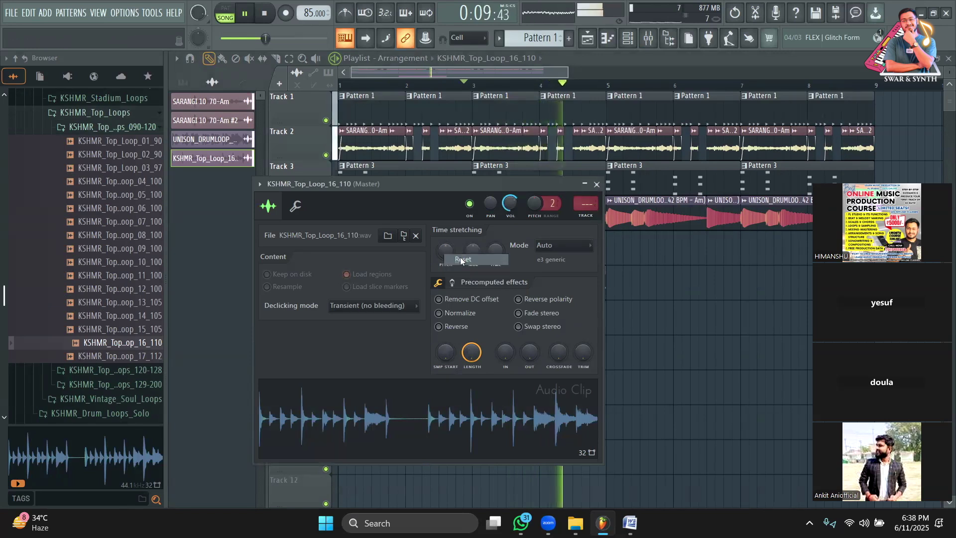
pyautogui.press('space')
pyautogui.click(596, 184)
# - Delete the two 808 clips and the two Pattern 1 clips in bars 1 and 2, and play from the start
pyautogui.rightClick(454, 215)
pyautogui.rightClick(389, 214)
pyautogui.rightClick(438, 107)
pyautogui.rightClick(361, 95)
pyautogui.press('space')
# - Move the top loop to bar 5 on Track 6 and delete the Pattern 1 clips in bars 3 and 4
pyautogui.moveTo(522, 270); pyautogui.dragTo(640, 270)
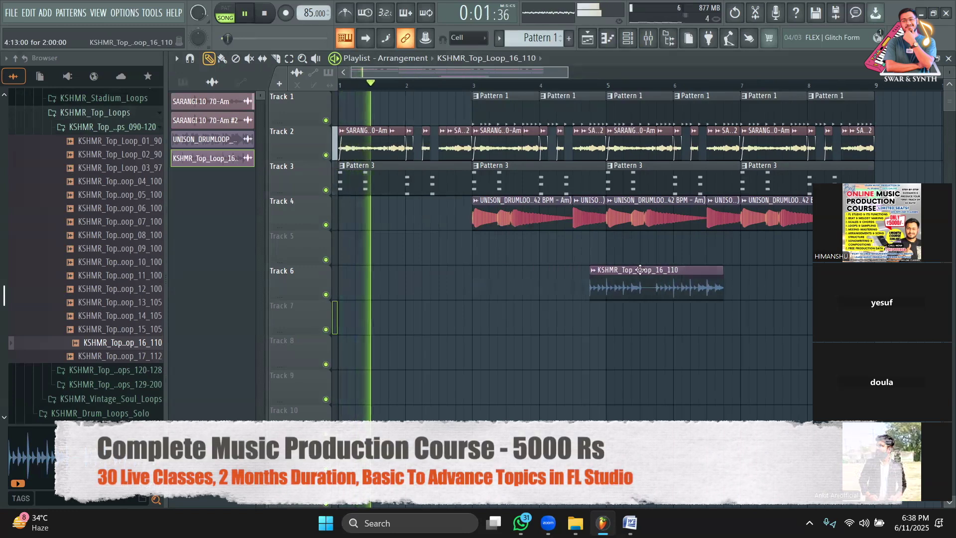
pyautogui.rightClick(553, 107)
pyautogui.rightClick(498, 107)
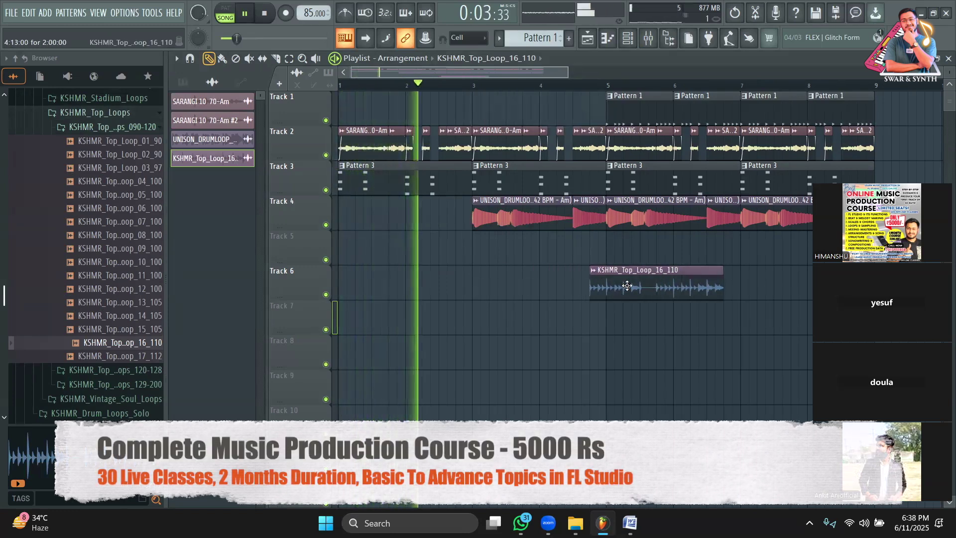
pyautogui.moveTo(518, 74); pyautogui.dragTo(553, 68)
# - Shorten the last 808 clip before bar 5 to 0:04:00 and trim the last sarangi clip to the same end point
pyautogui.moveTo(524, 201); pyautogui.dragTo(508, 201)
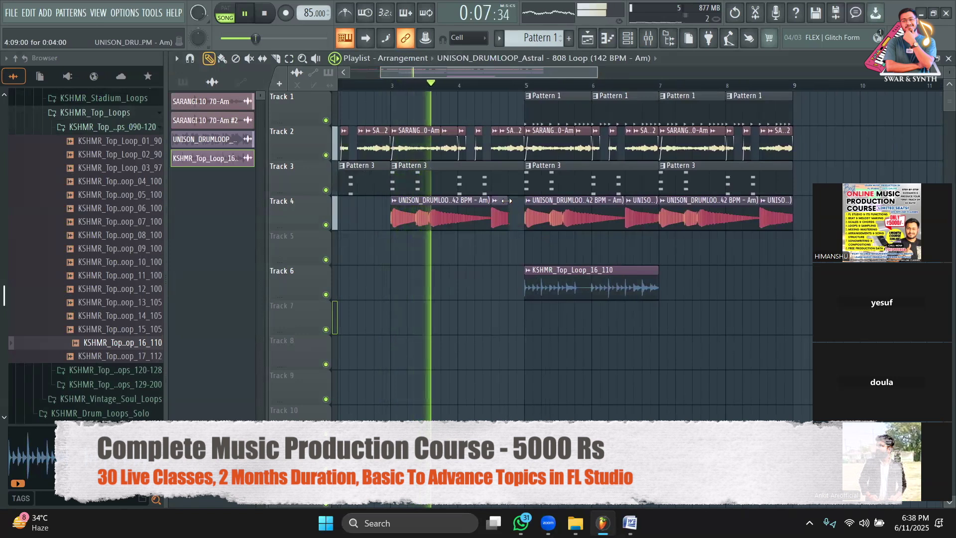
pyautogui.moveTo(524, 149); pyautogui.dragTo(506, 148)
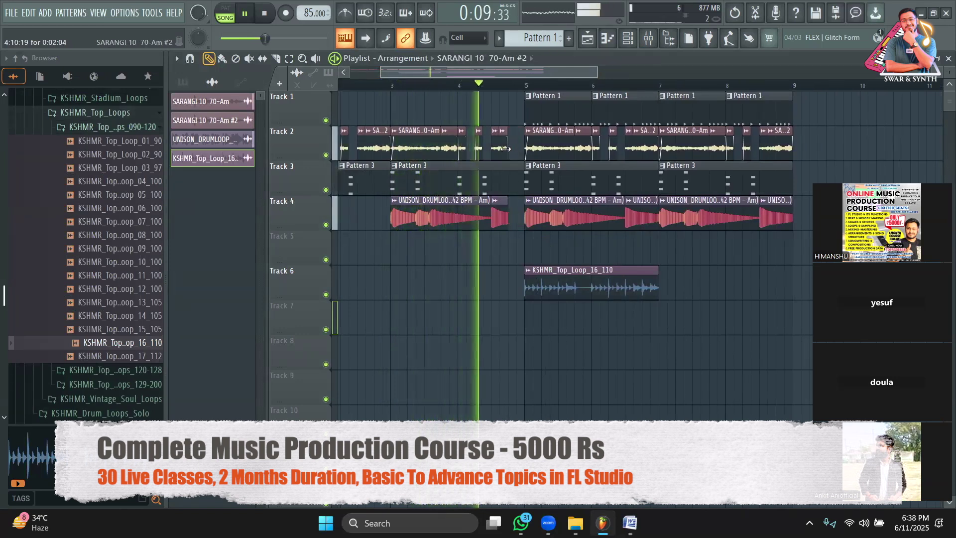
# - Add a second top loop clip on Track 6 at bar 7 and set the loop's channel volume to 64%
pyautogui.moveTo(658, 285); pyautogui.dragTo(662, 284)
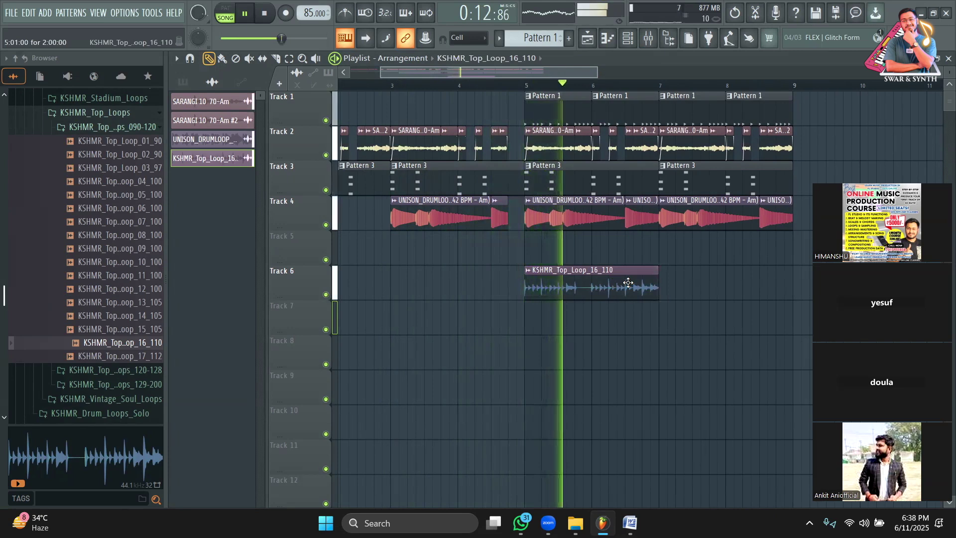
pyautogui.click(667, 285)
pyautogui.doubleClick(687, 289)
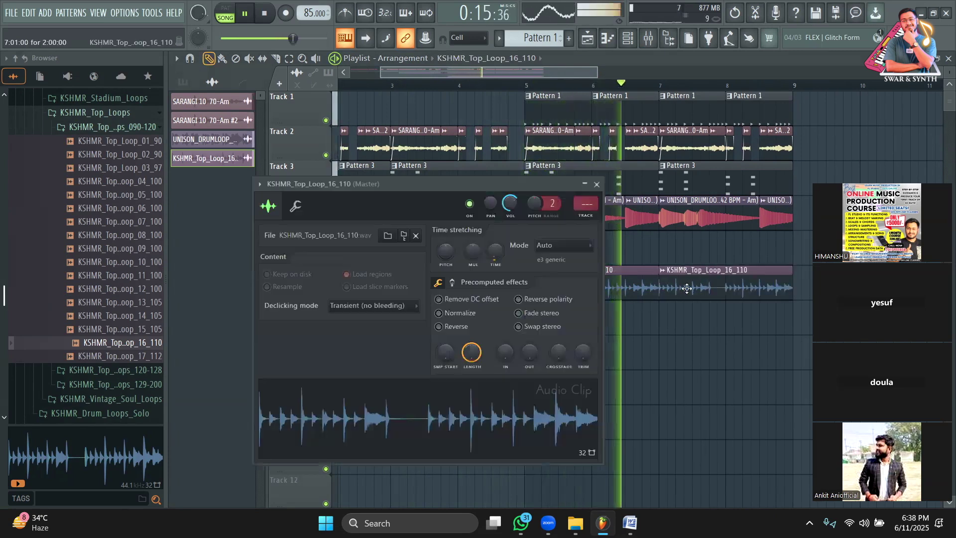
pyautogui.moveTo(509, 202); pyautogui.dragTo(510, 200)
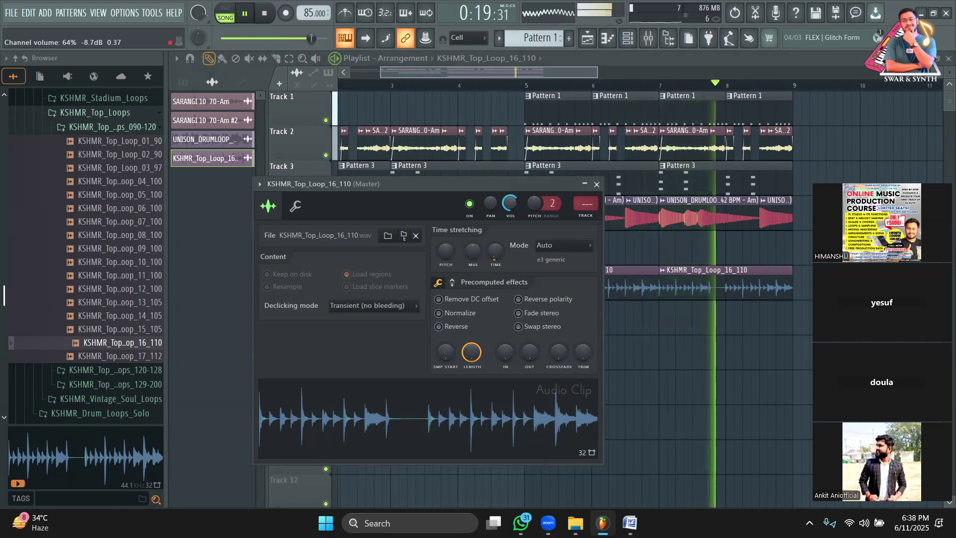
# - Duplicate all clips in bars 5 to 8 twice to extend the arrangement through bar 16, and move the top loop clips up to Track 5
pyautogui.moveTo(598, 72); pyautogui.dragTo(731, 86)
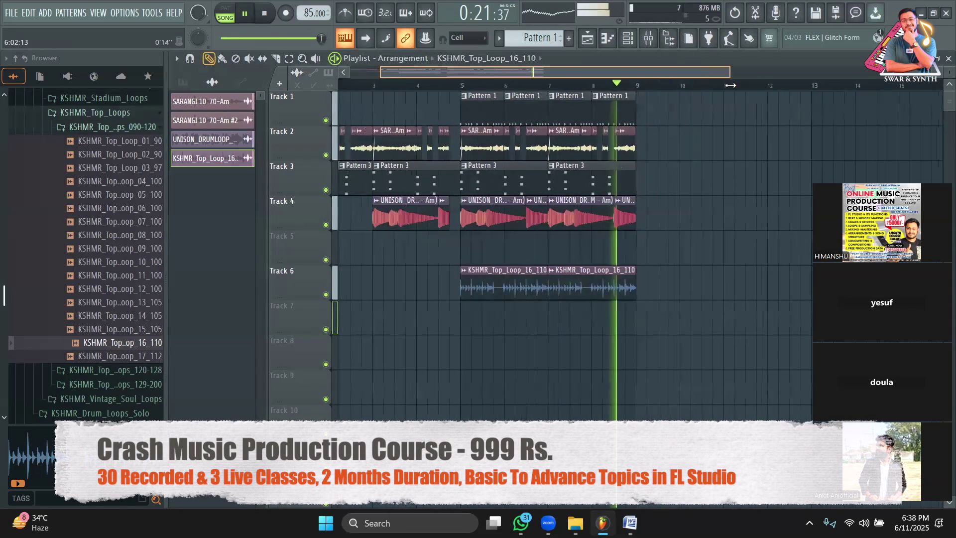
pyautogui.scroll(2, 737, 149)
pyautogui.press('space')
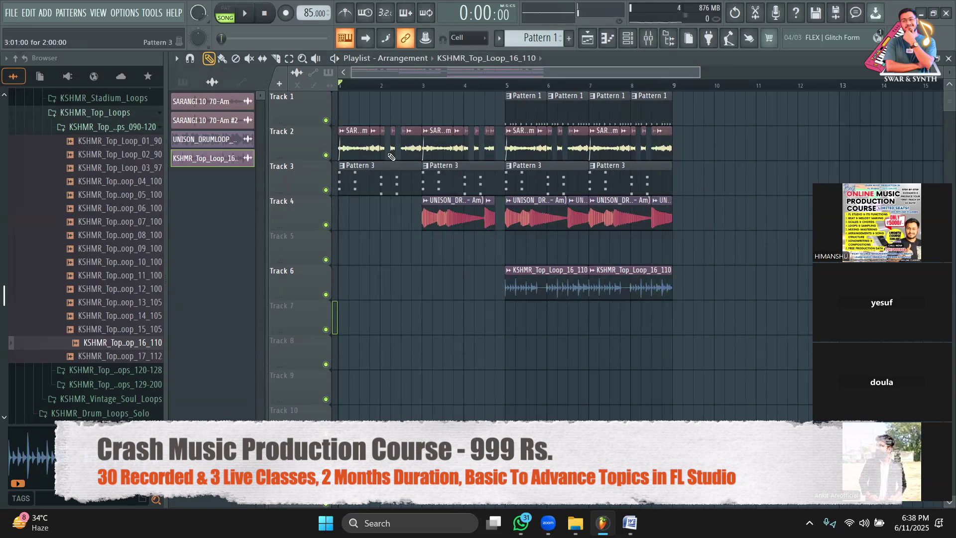
pyautogui.moveTo(727, 369); pyautogui.dragTo(509, 92)
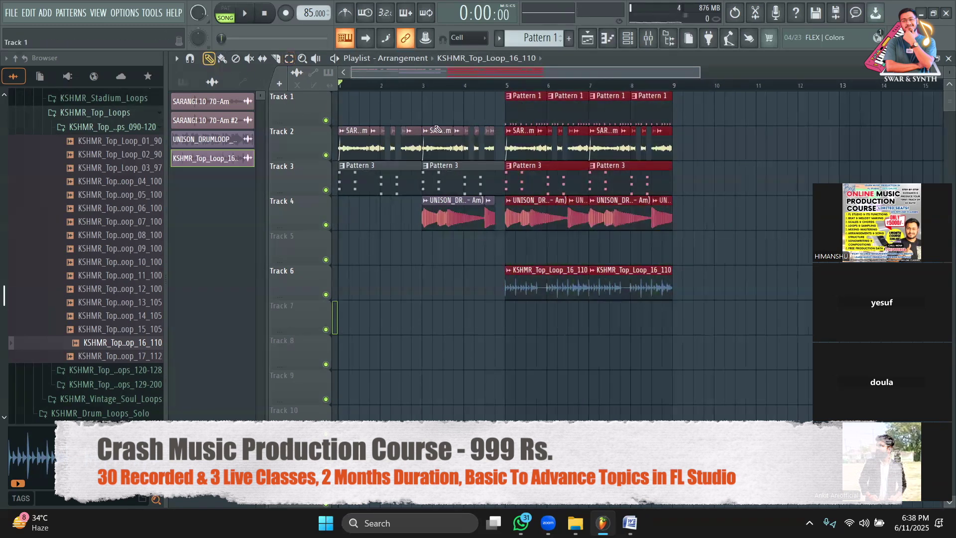
pyautogui.hotkey('ctrl', 'b')
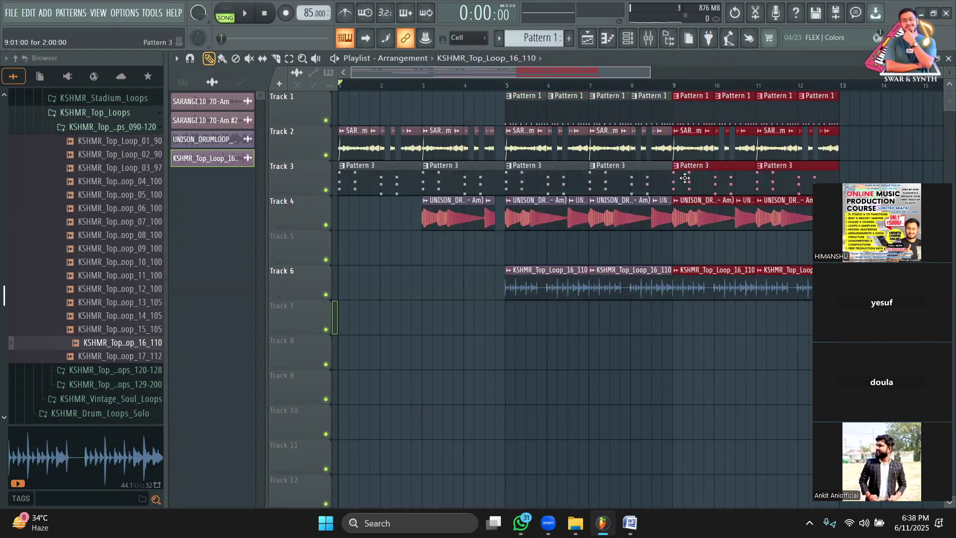
pyautogui.hotkey('ctrl', 'b')
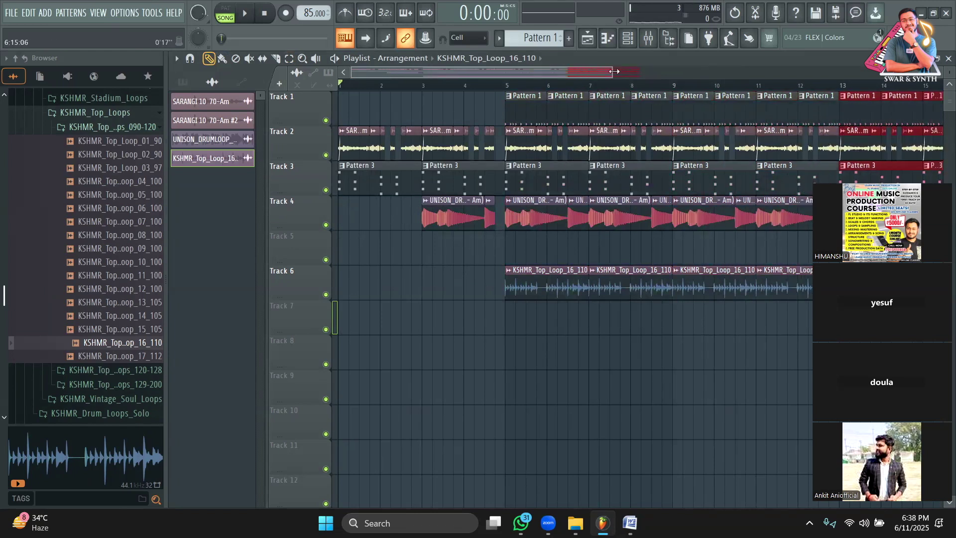
pyautogui.moveTo(615, 71); pyautogui.dragTo(842, 72)
pyautogui.click(771, 193)
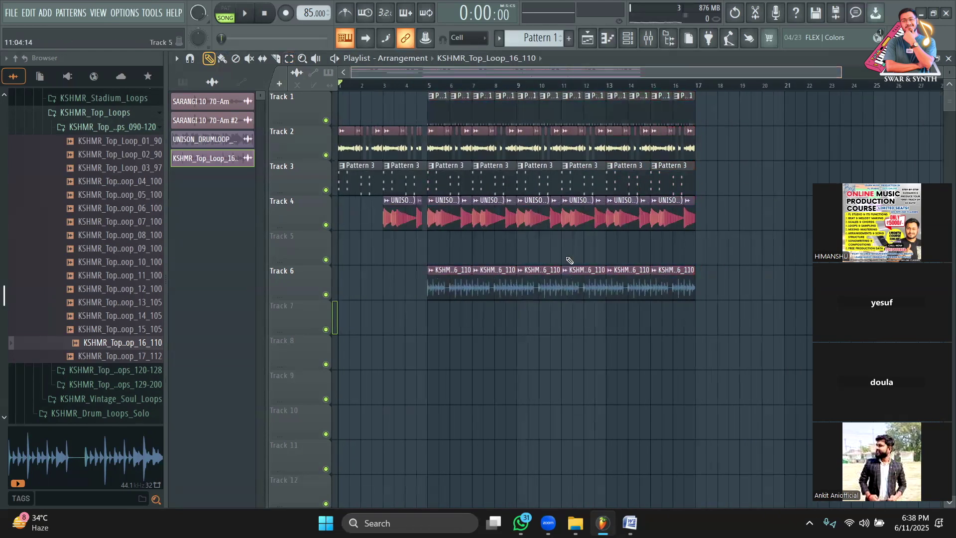
pyautogui.moveTo(661, 258); pyautogui.dragTo(390, 299)
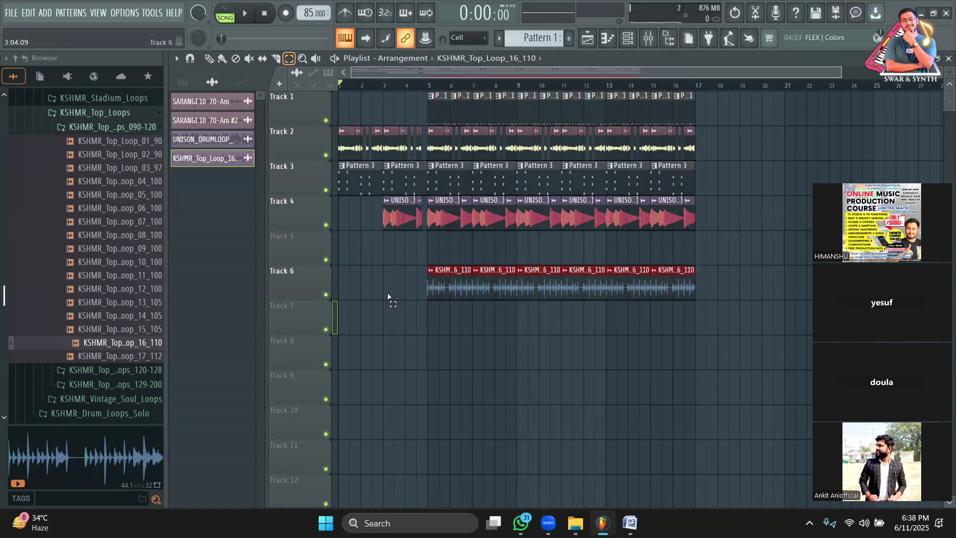
pyautogui.hotkey('shift', 'Up')
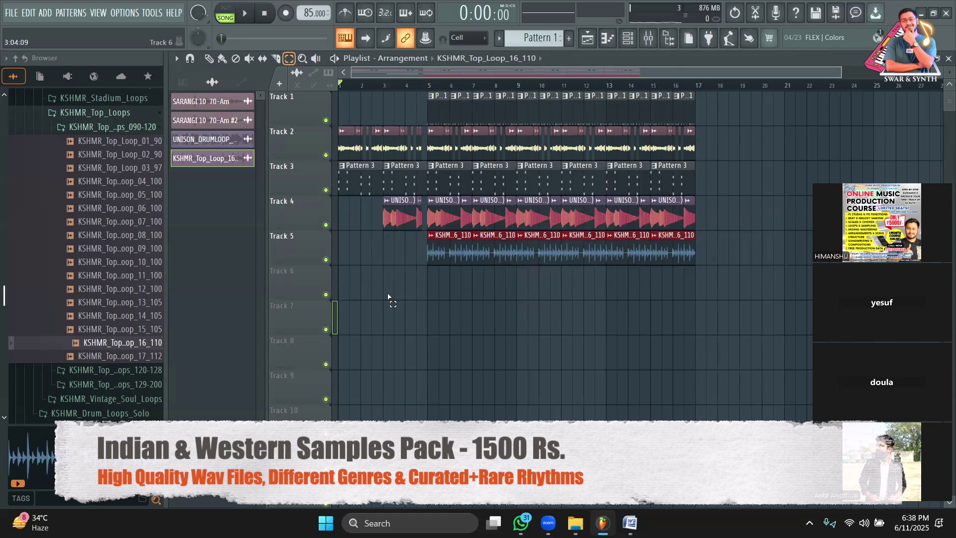
# - Search the browser for TABLA and preview samples in the _Tabla_(Key_G) and _Tabla_And_Dholak_(140BPM) folders
pyautogui.click(24, 60)
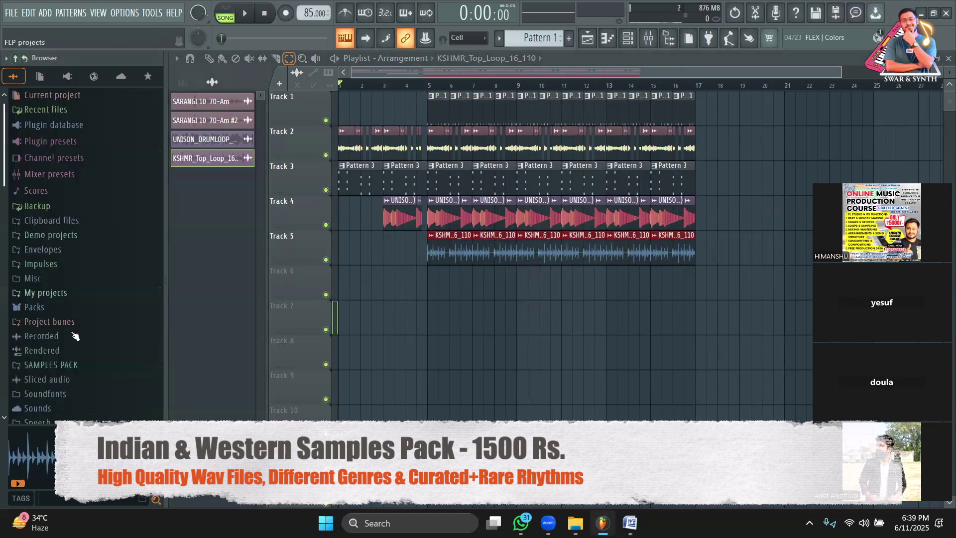
pyautogui.click(71, 495)
pyautogui.write('TABLA')
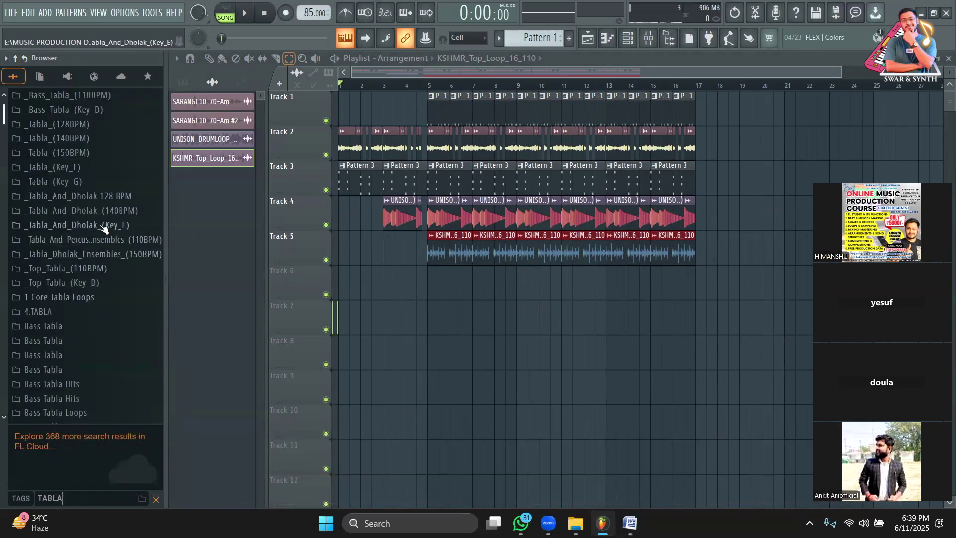
pyautogui.click(80, 183)
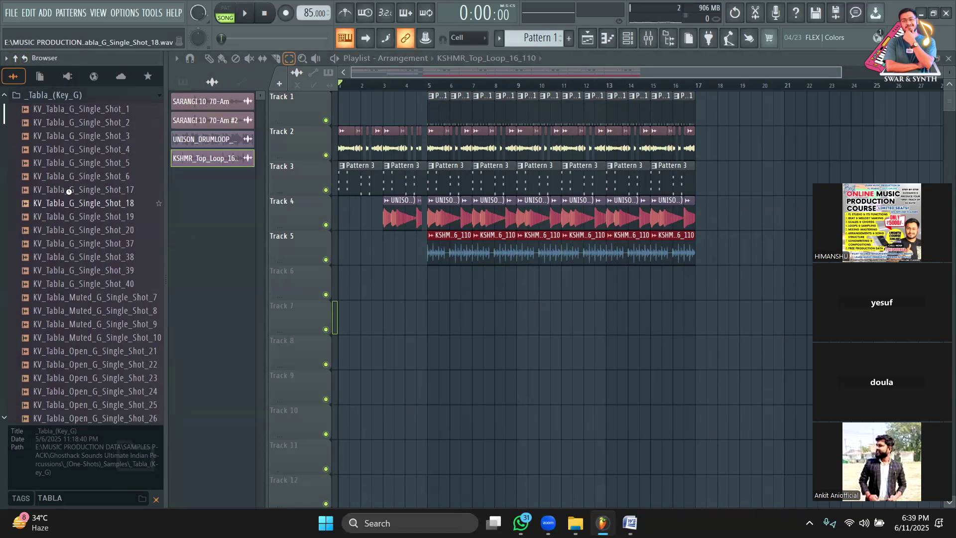
pyautogui.click(87, 338)
pyautogui.scroll(-3, 89, 345)
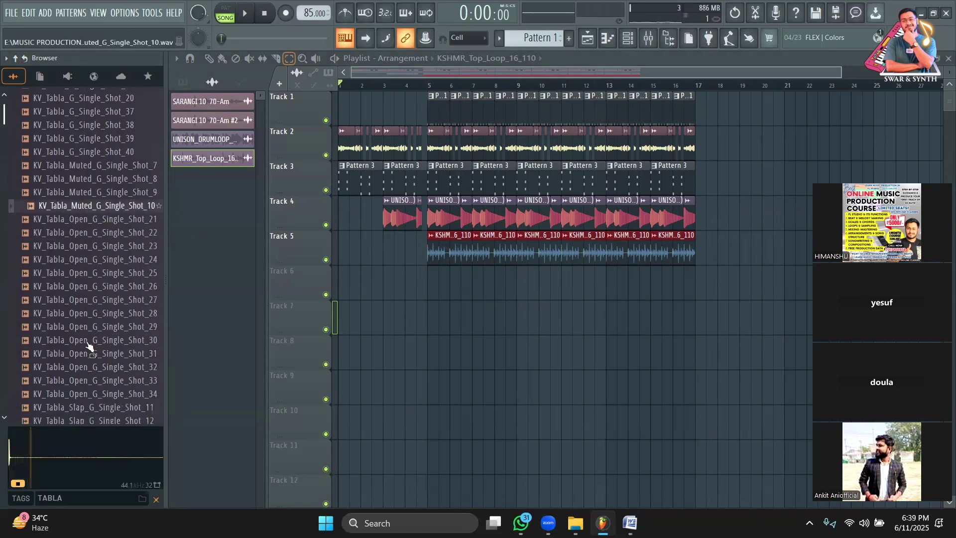
pyautogui.scroll(-5, 89, 345)
pyautogui.click(83, 160)
pyautogui.click(88, 178)
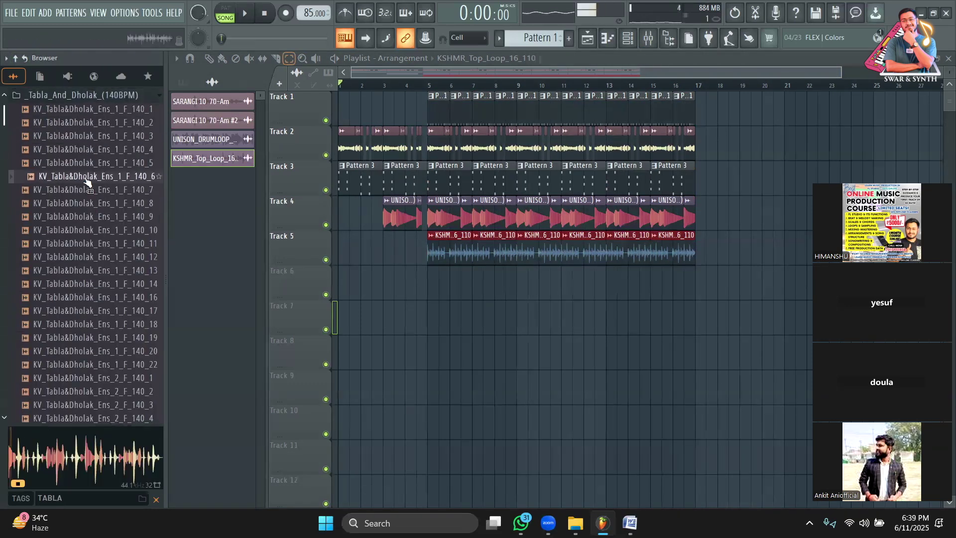
# - Place the KV_Tabla&Dholak_Ens_1_F_140_6 loop on Track 6 at bar 17
pyautogui.moveTo(86, 178); pyautogui.dragTo(697, 283)
pyautogui.hscroll(3, 749, 67)
pyautogui.hscroll(3, 749, 61)
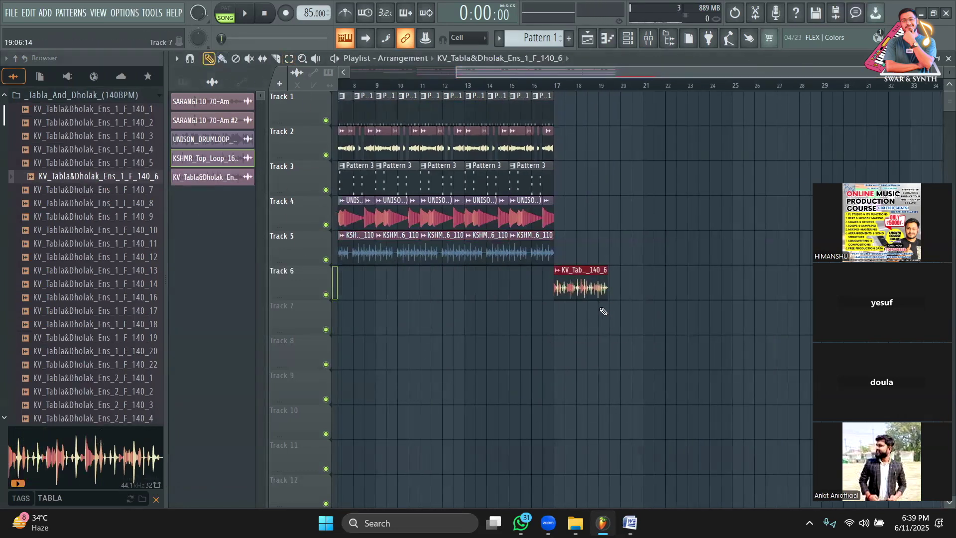
# - Open the tabla loop's sample in the audio editor, view its waveform enlarged, and close the editor
pyautogui.doubleClick(579, 285)
pyautogui.rightClick(444, 409)
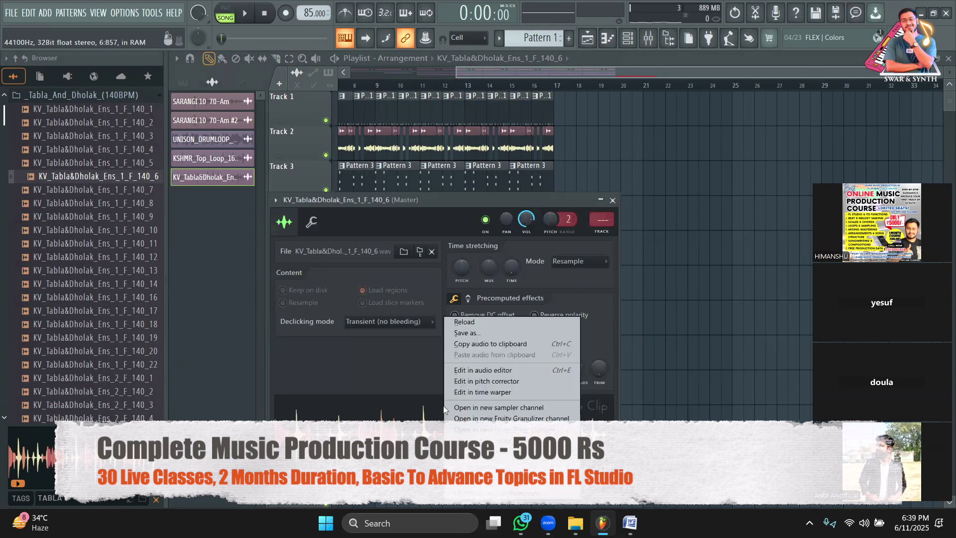
pyautogui.click(481, 369)
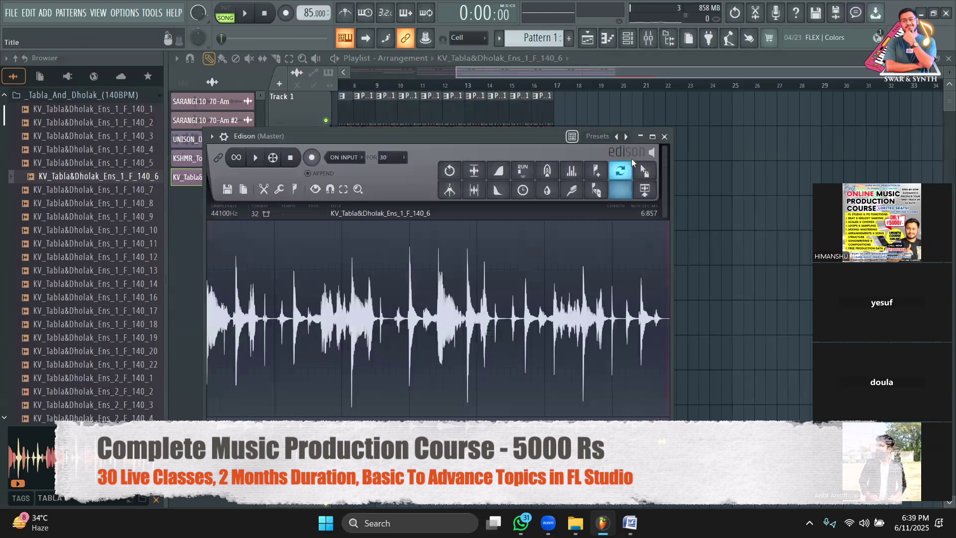
pyautogui.click(653, 137)
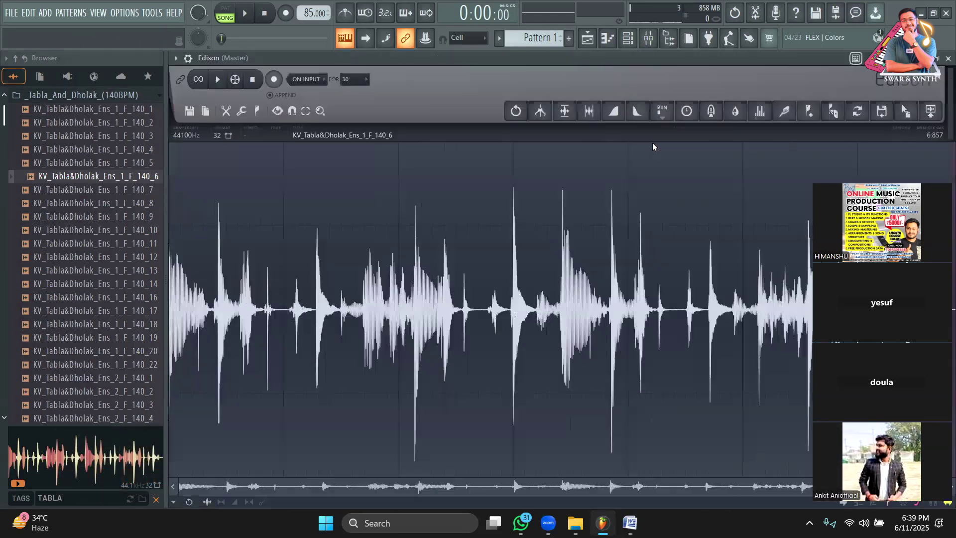
pyautogui.click(947, 58)
# - Open the tabla loop in the pitch corrector at full size and examine its detected notes and editing options
pyautogui.rightClick(444, 413)
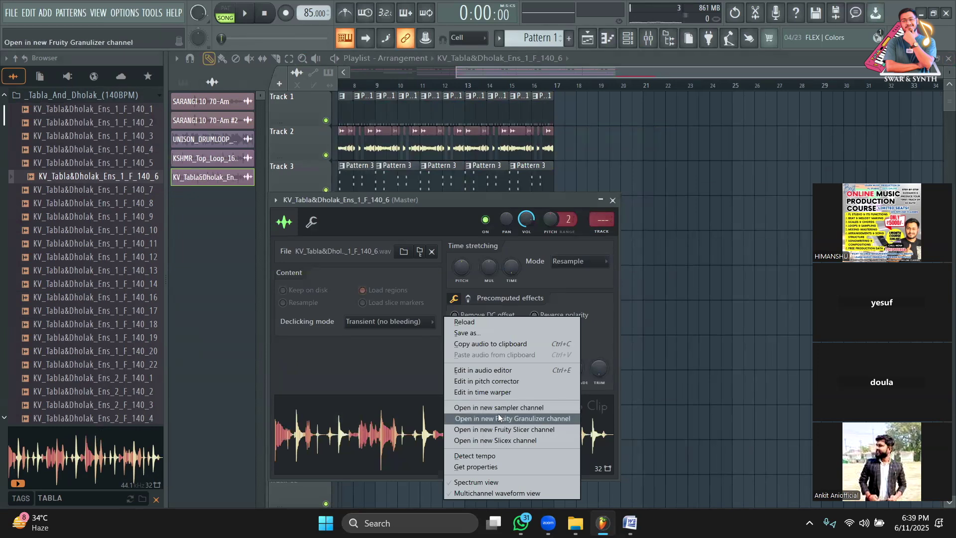
pyautogui.click(498, 381)
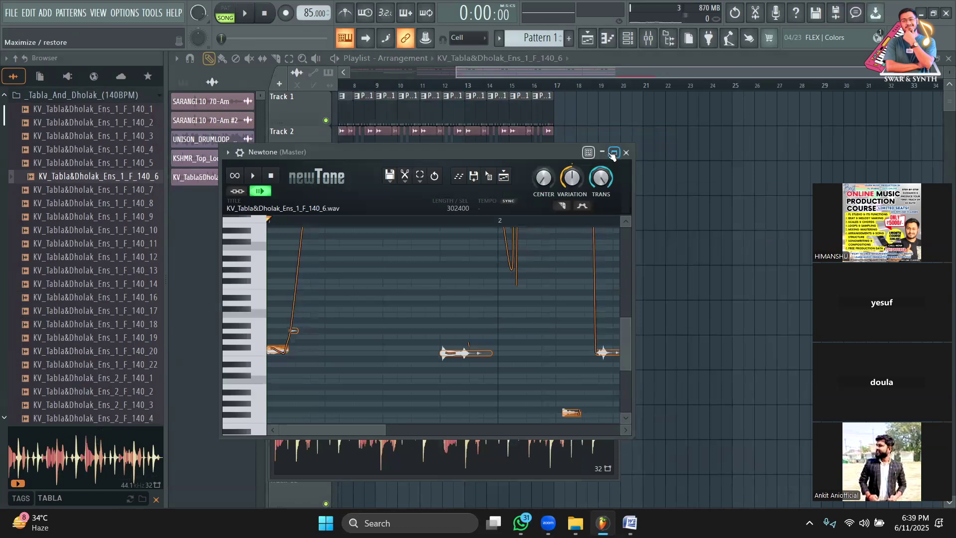
pyautogui.click(613, 153)
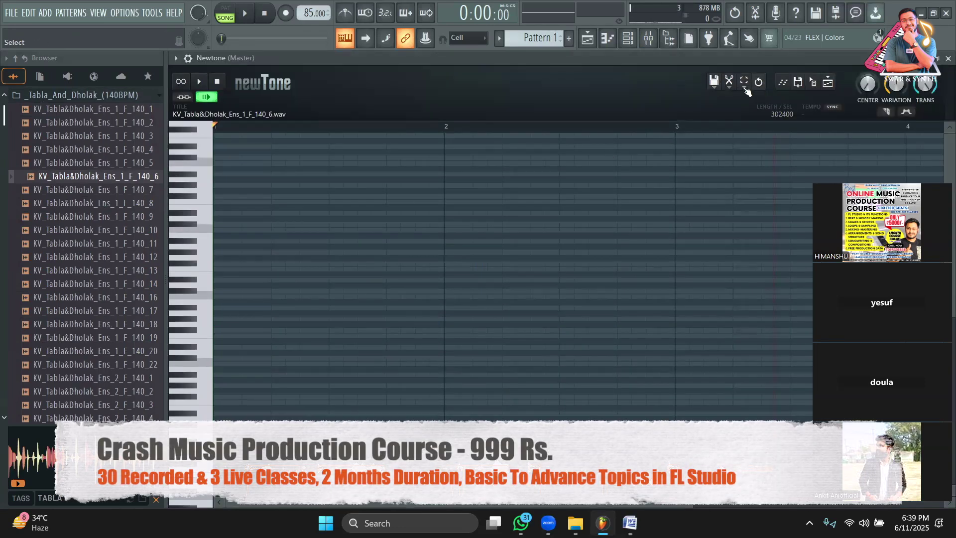
pyautogui.click(731, 85)
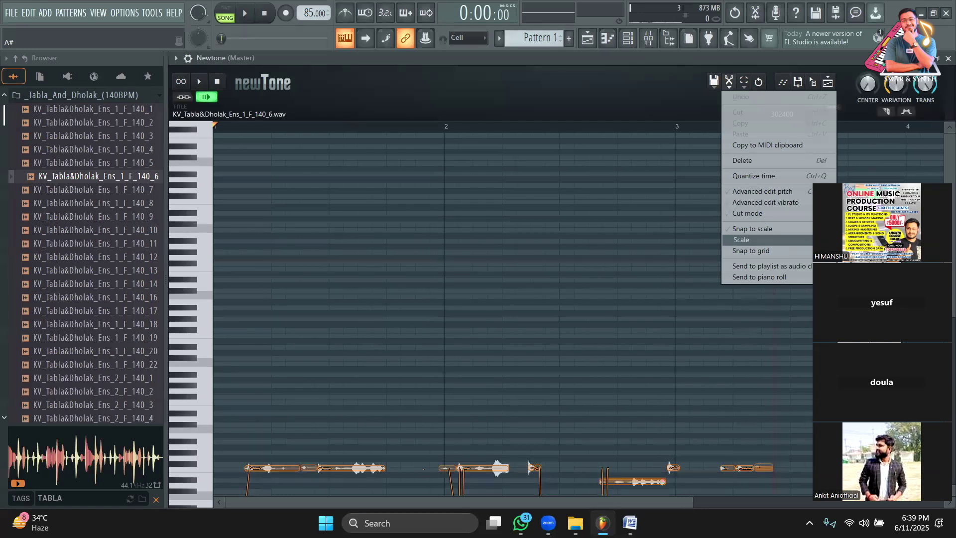
pyautogui.click(652, 129)
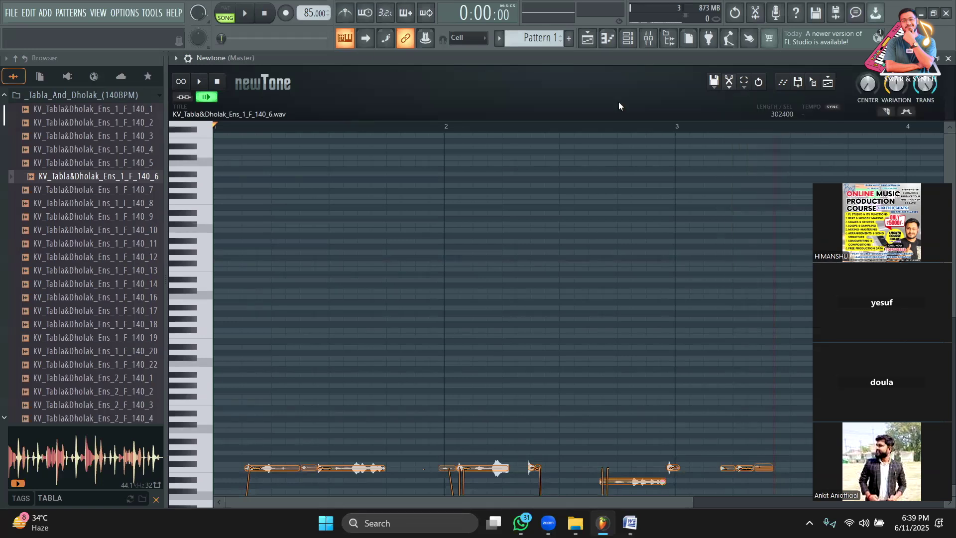
# - Return to the playlist, move the tabla clip to bar 1 on Track 6, and check its channel settings
pyautogui.click(591, 38)
pyautogui.moveTo(578, 293); pyautogui.dragTo(350, 295)
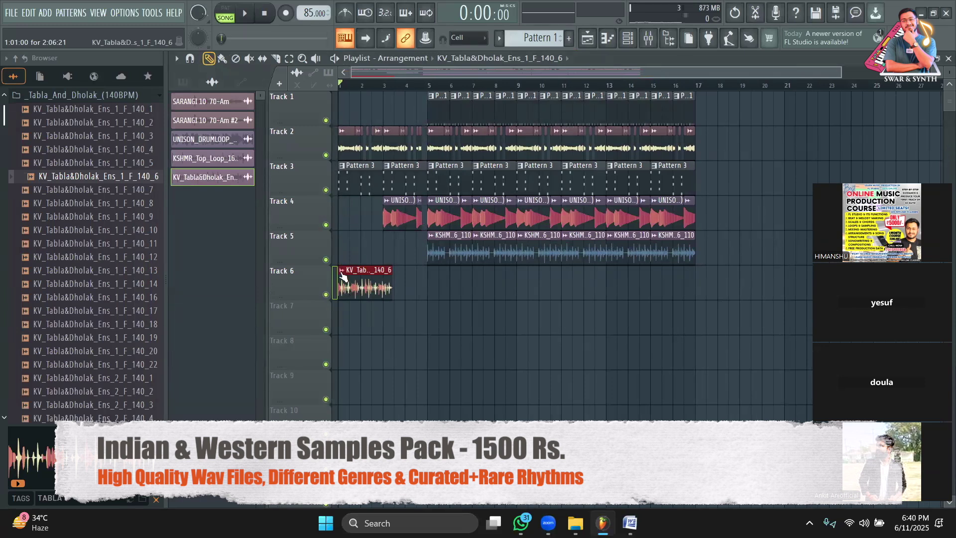
pyautogui.doubleClick(377, 286)
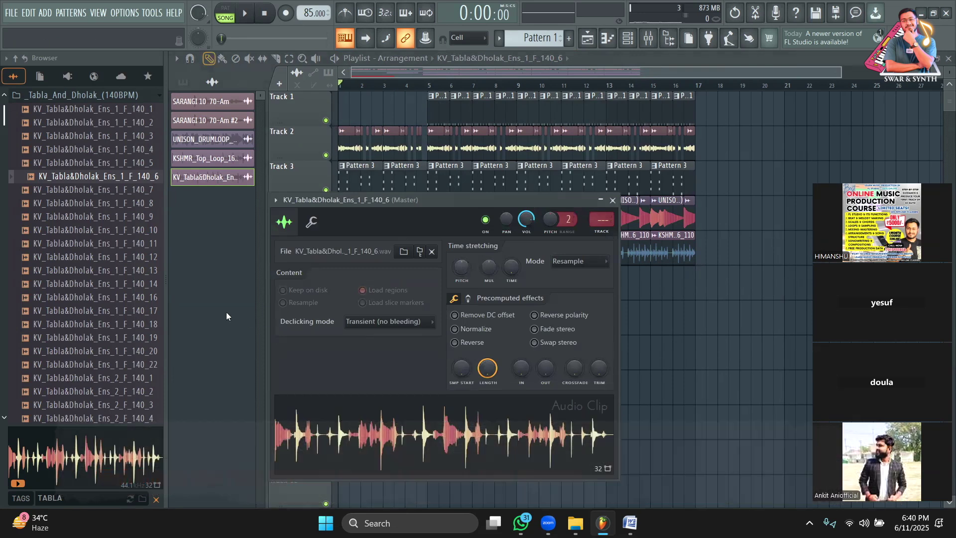
pyautogui.press('Escape')
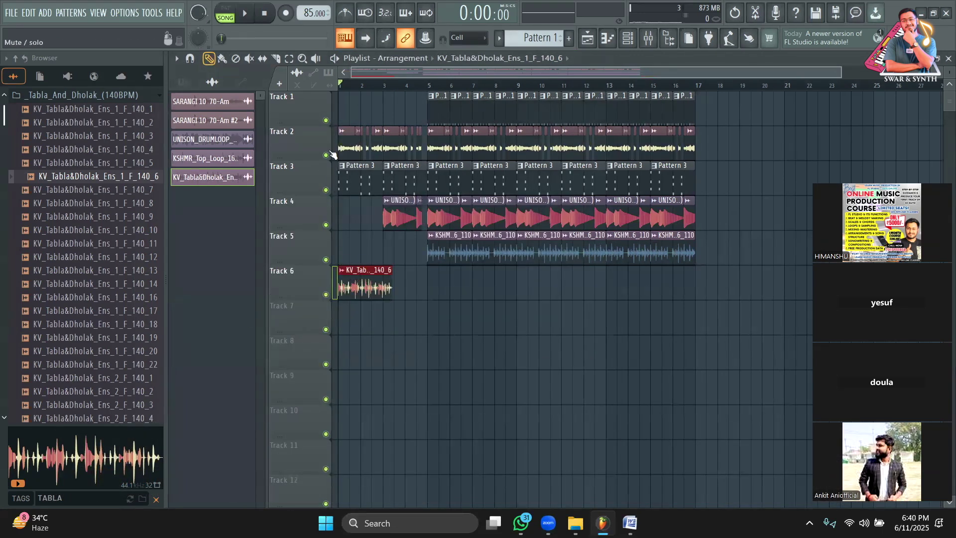
# - Leave only Tracks 2, 3 and 6 audible and play the tabla clip with them from the start
pyautogui.rightClick(326, 155)
pyautogui.click(326, 190)
pyautogui.click(327, 294)
pyautogui.press('space')
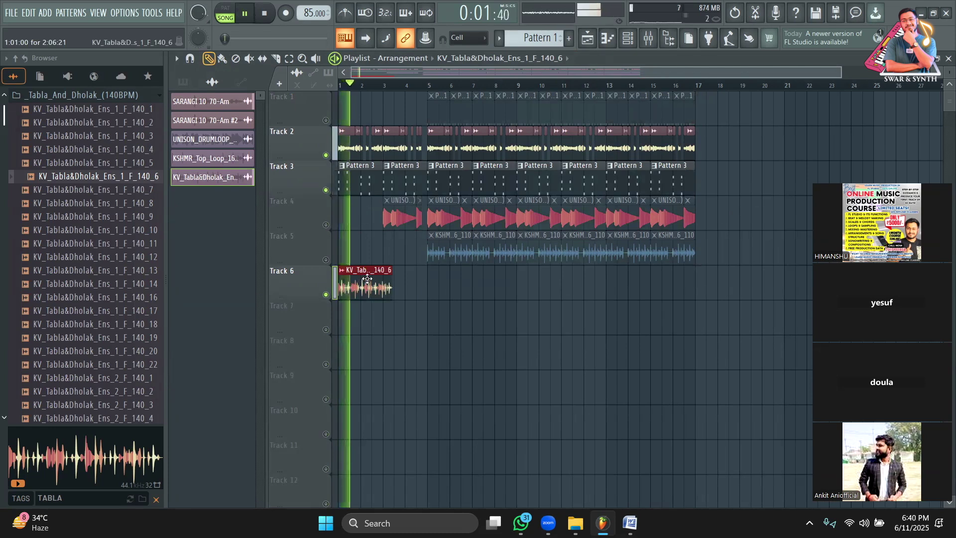
pyautogui.press('space')
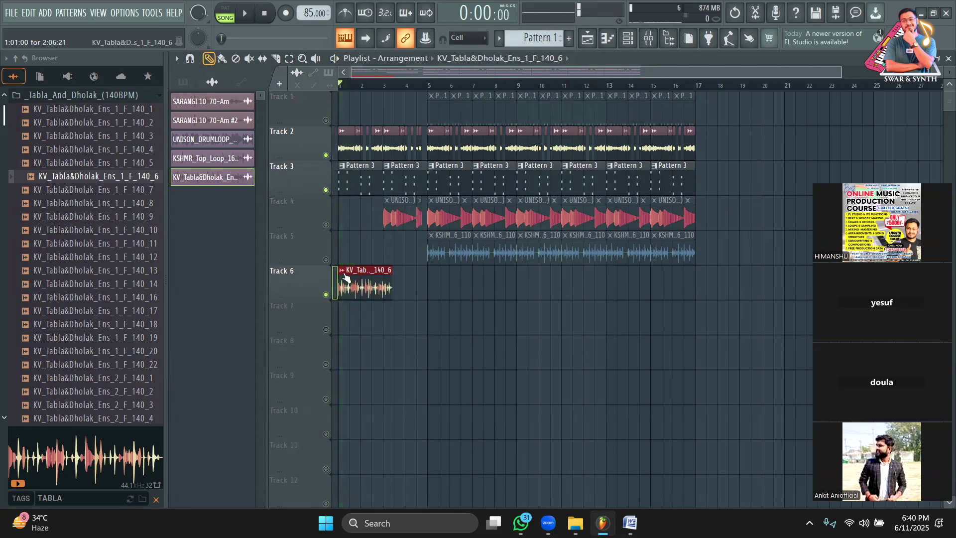
# - Fit the tabla clip to the project tempo at two bars long and add a second copy at bar 3 on Track 6
pyautogui.click(343, 272)
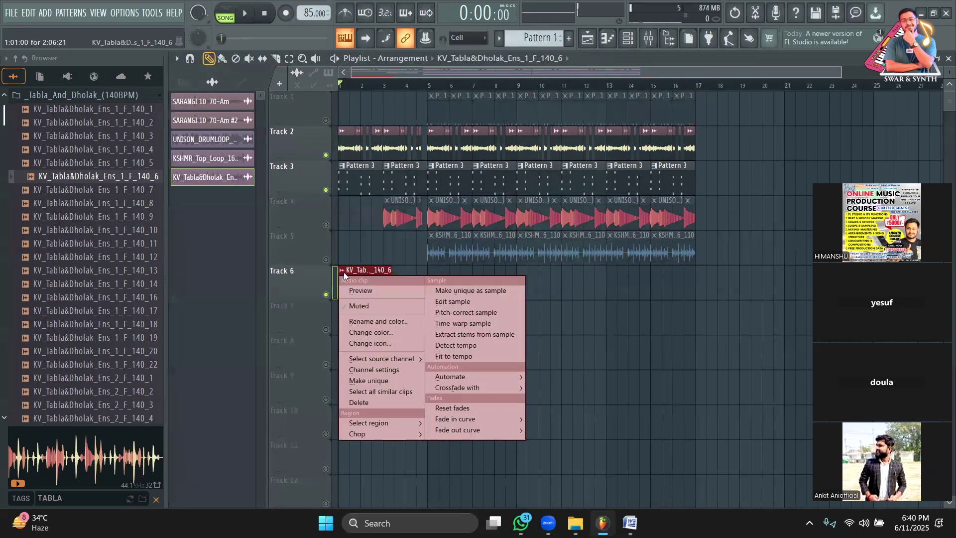
pyautogui.click(463, 357)
pyautogui.click(480, 311)
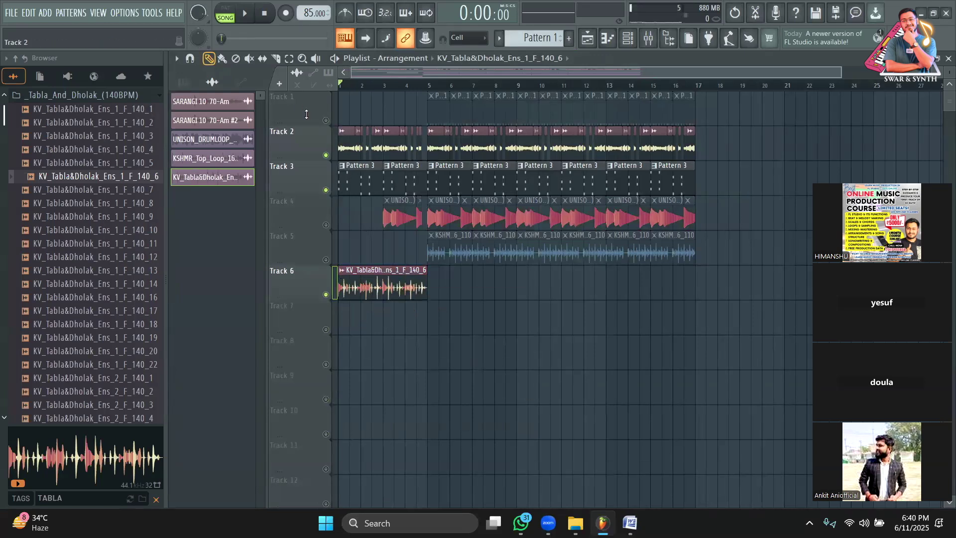
pyautogui.hotkey('ctrl', 'z')
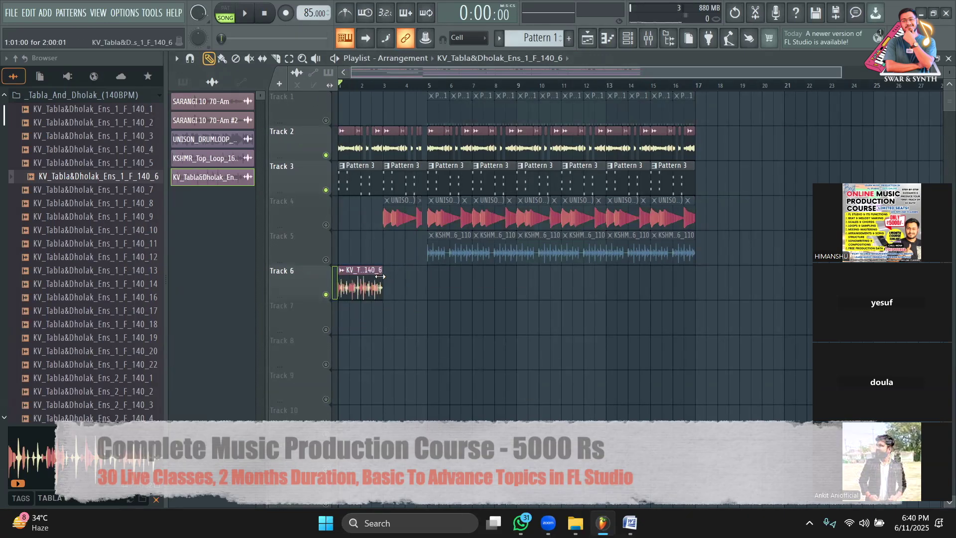
pyautogui.press('space')
pyautogui.click(388, 286)
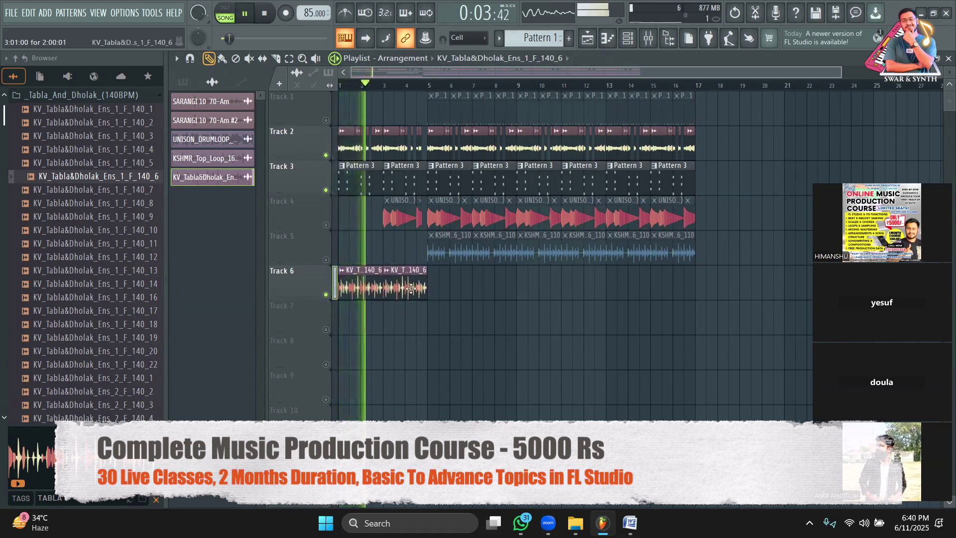
# - Set the tabla loop's time-stretching pitch shift to +100 cents and audition it from the start
pyautogui.doubleClick(413, 290)
pyautogui.moveTo(427, 198); pyautogui.dragTo(598, 151)
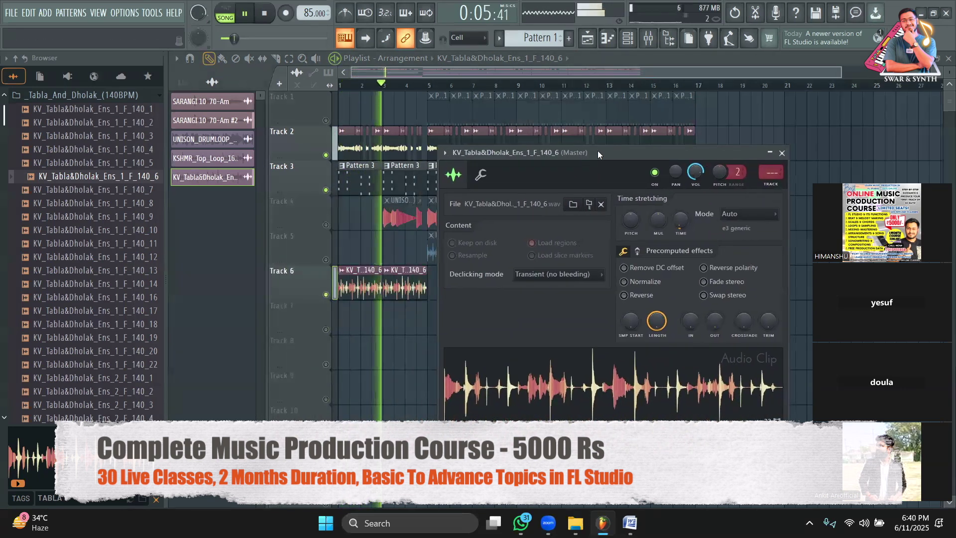
pyautogui.press('space')
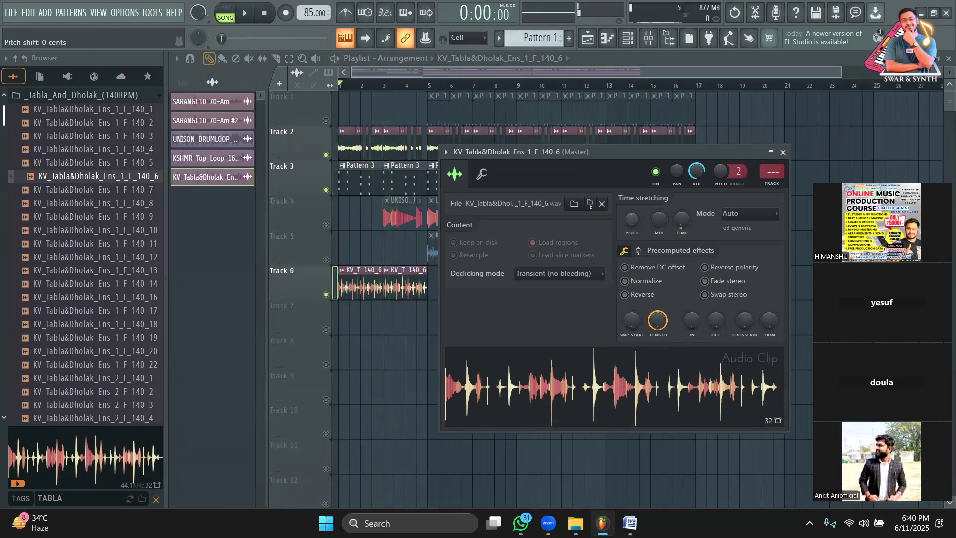
pyautogui.press('space')
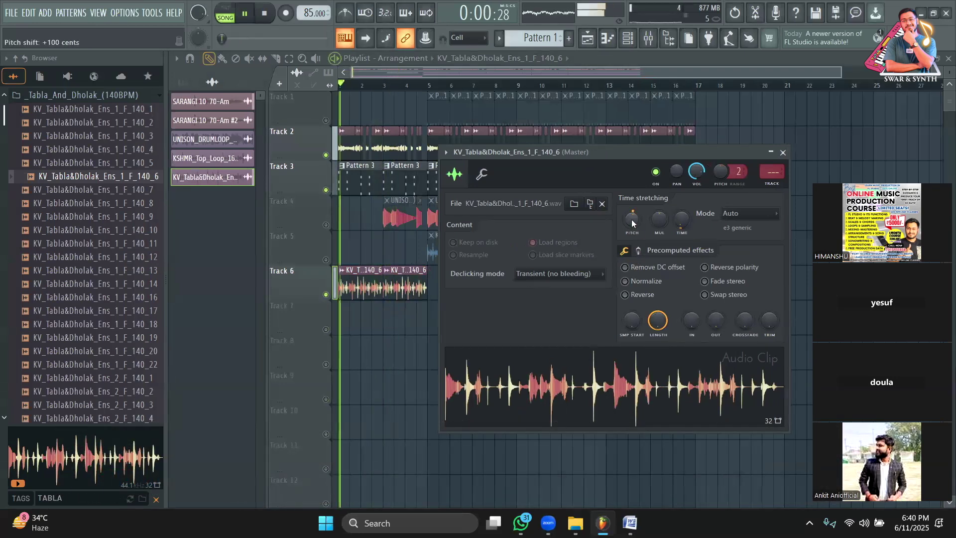
pyautogui.press('space')
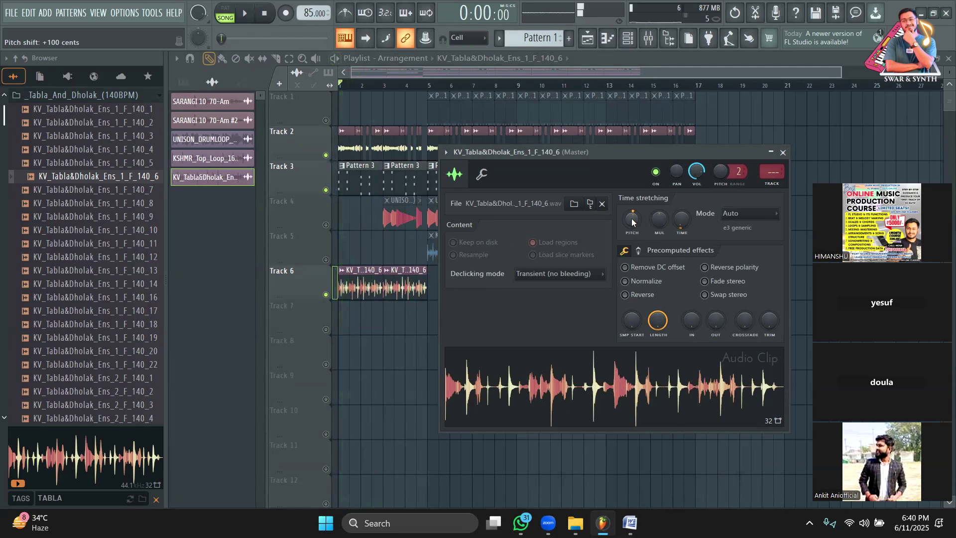
# - Try the tabla loop's time-stretching pitch shift at +200, +100, 0, -100 and -200 cents, auditioning the settings from the start
pyautogui.press('space')
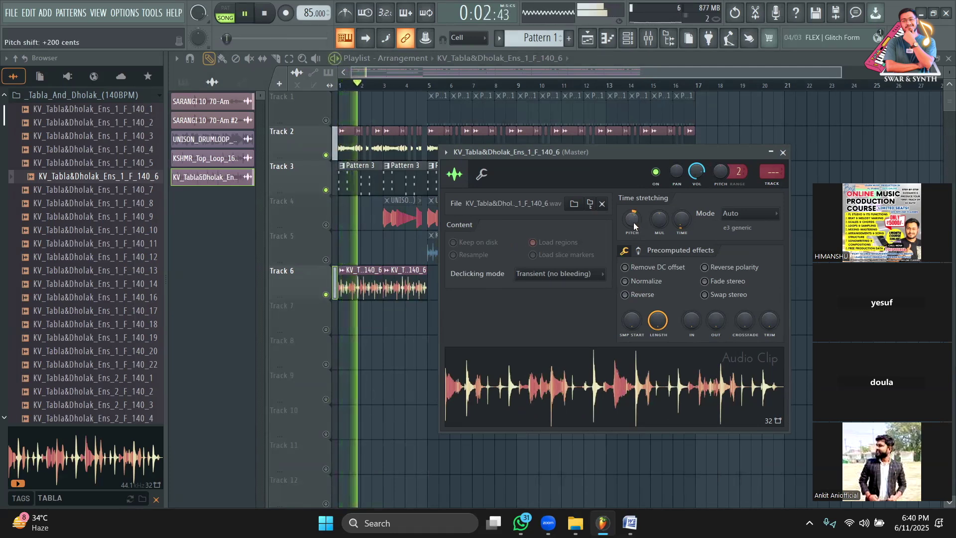
pyautogui.press('space')
pyautogui.moveTo(632, 221); pyautogui.dragTo(631, 227)
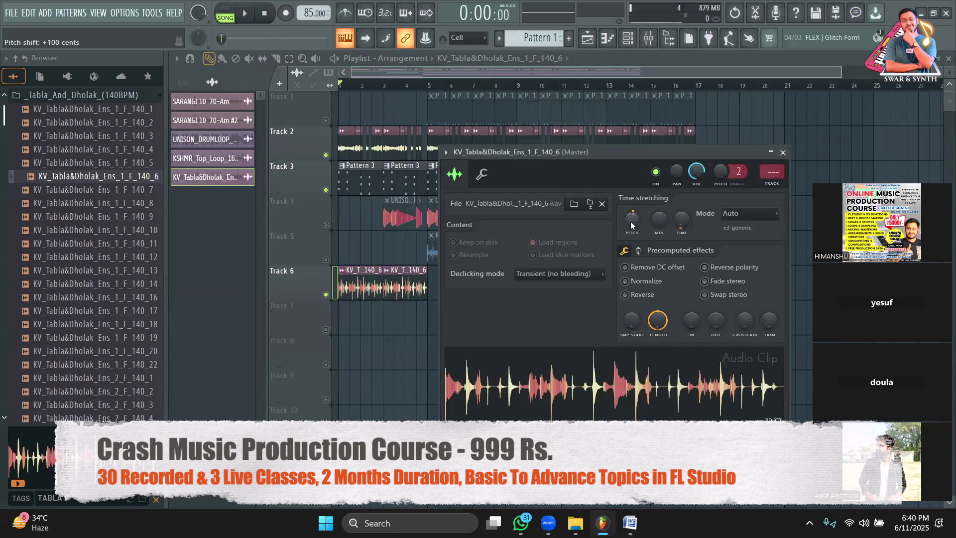
pyautogui.press('space')
pyautogui.press('space')
pyautogui.moveTo(632, 221); pyautogui.dragTo(633, 220)
pyautogui.press('space')
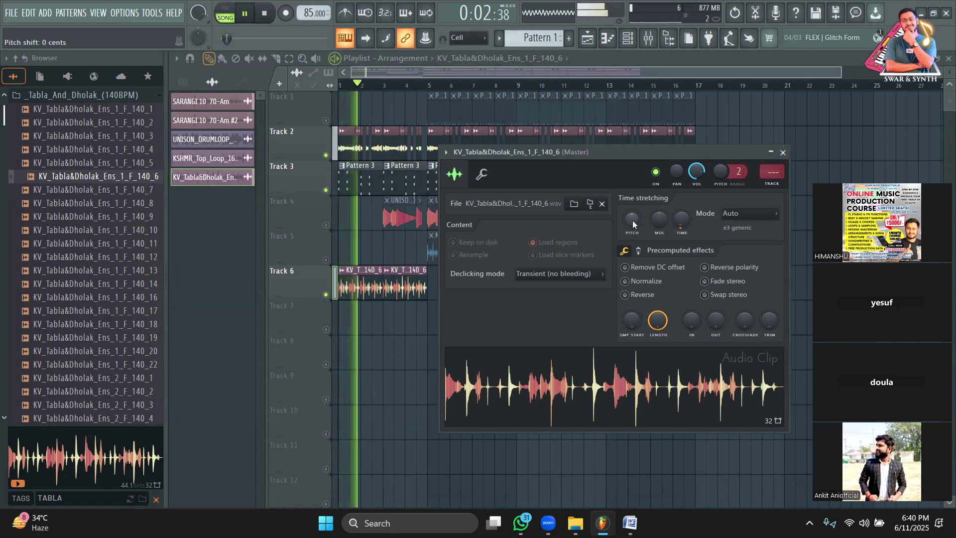
pyautogui.press('space')
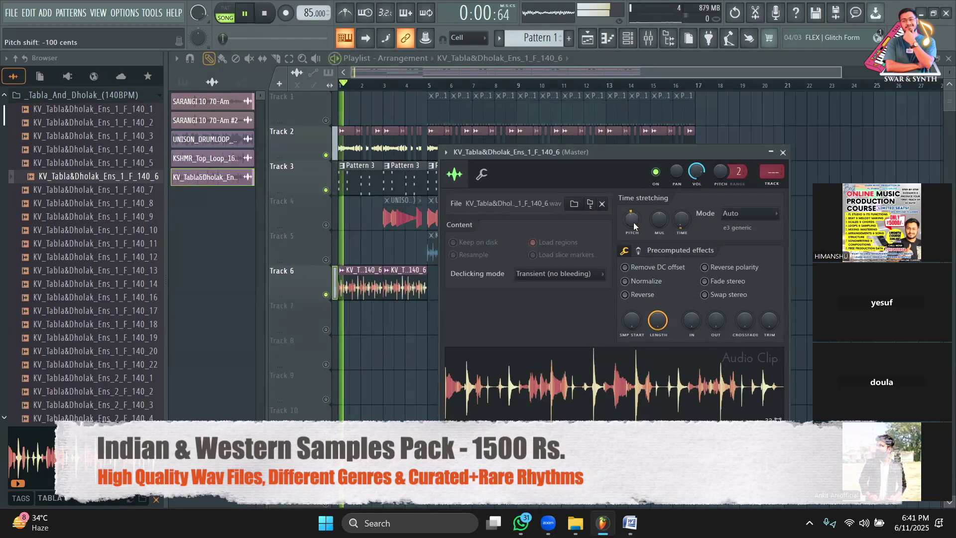
pyautogui.moveTo(634, 220)
pyautogui.mouseDown()
pyautogui.moveTo(633, 229)
pyautogui.moveTo(634, 220)
pyautogui.mouseUp()
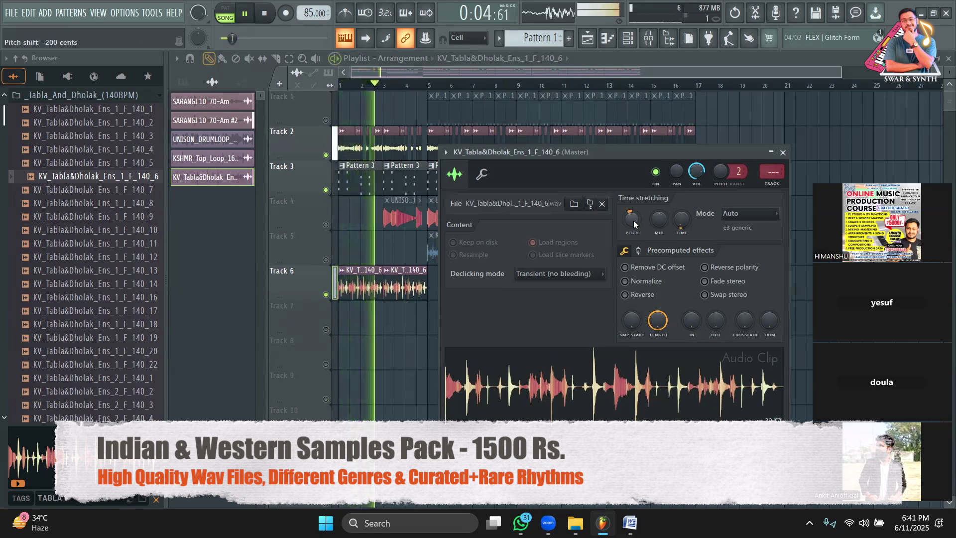
pyautogui.press('space')
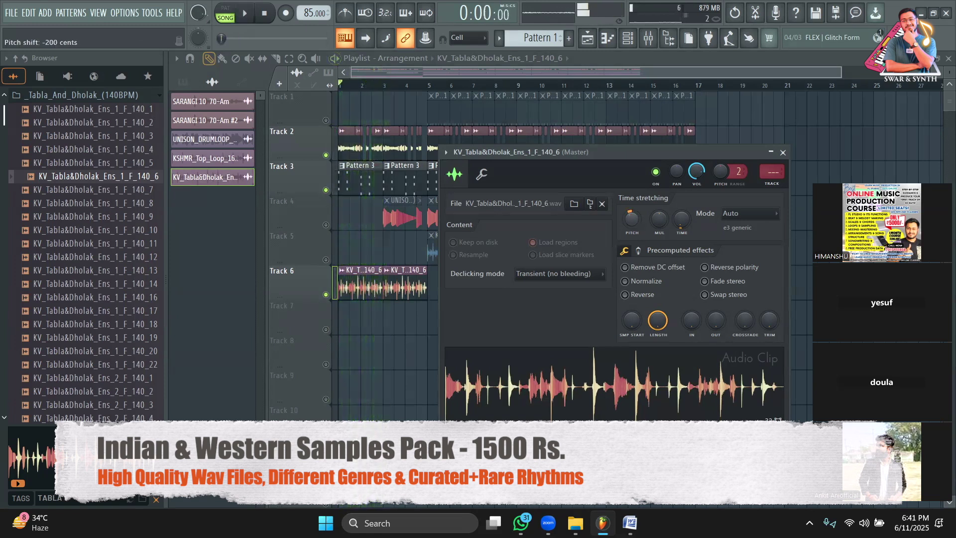
# - Reset the tabla loop's time-stretching pitch shift to 0 cents and close its channel settings
pyautogui.moveTo(632, 219); pyautogui.dragTo(632, 211)
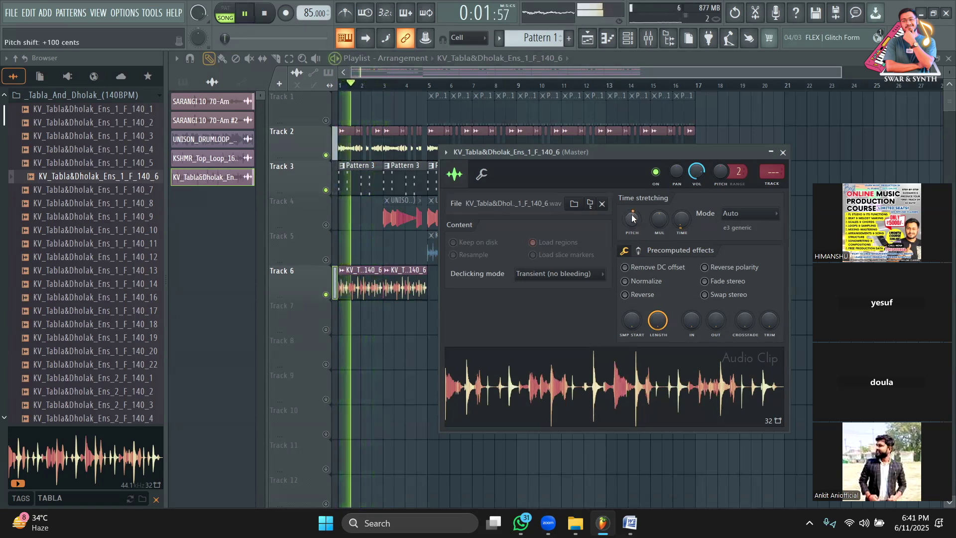
pyautogui.press('space')
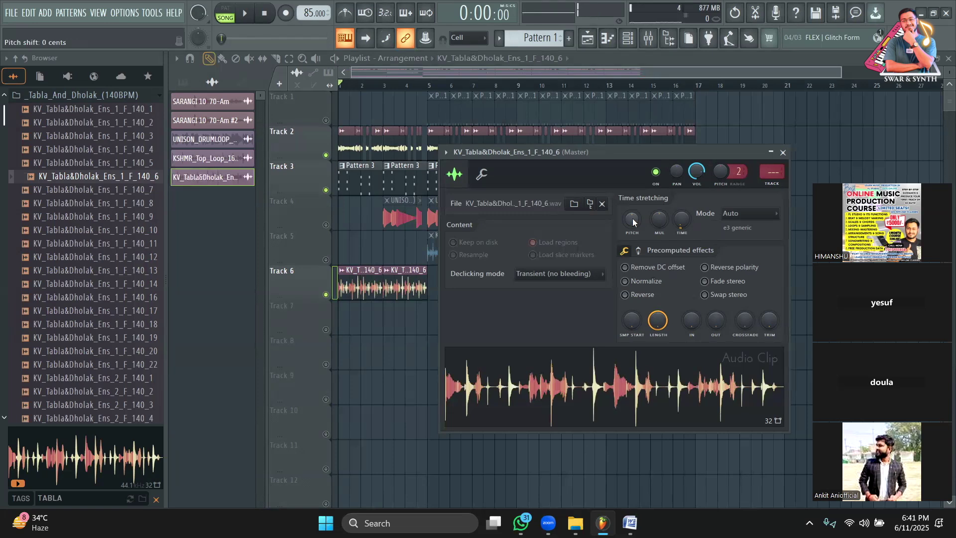
pyautogui.click(783, 153)
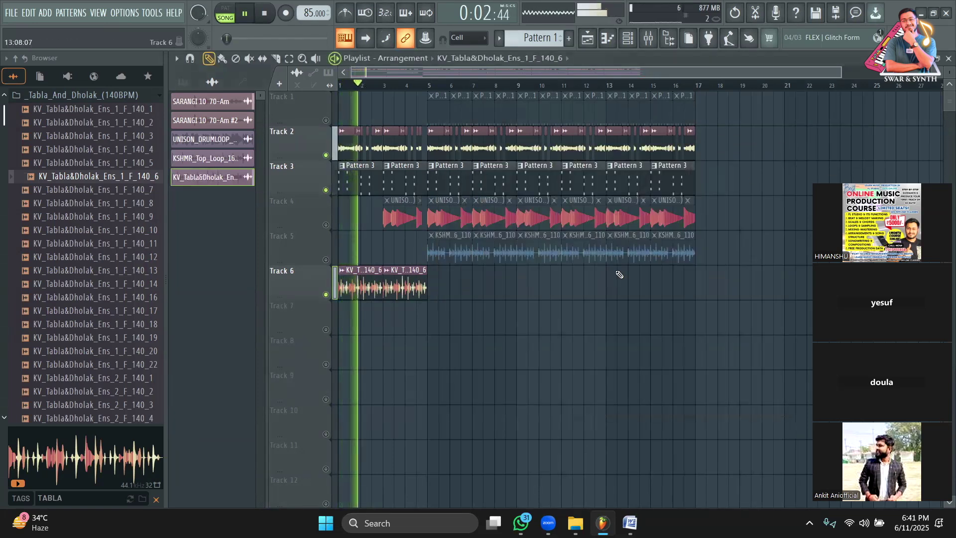
# - Add copies of the tabla clip at bars 5 and 7 on Track 6 and unmute Track 1 during playback
pyautogui.click(436, 280)
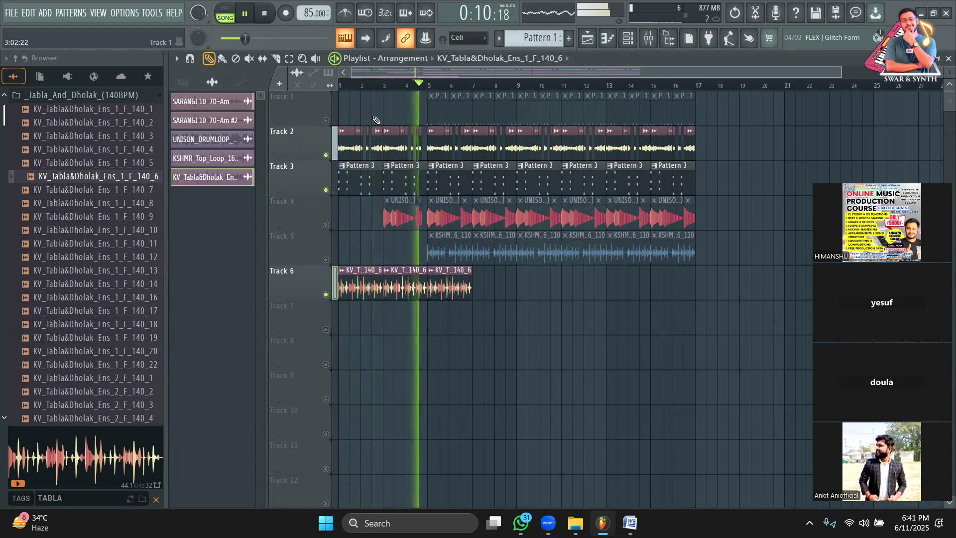
pyautogui.click(326, 120)
pyautogui.click(488, 283)
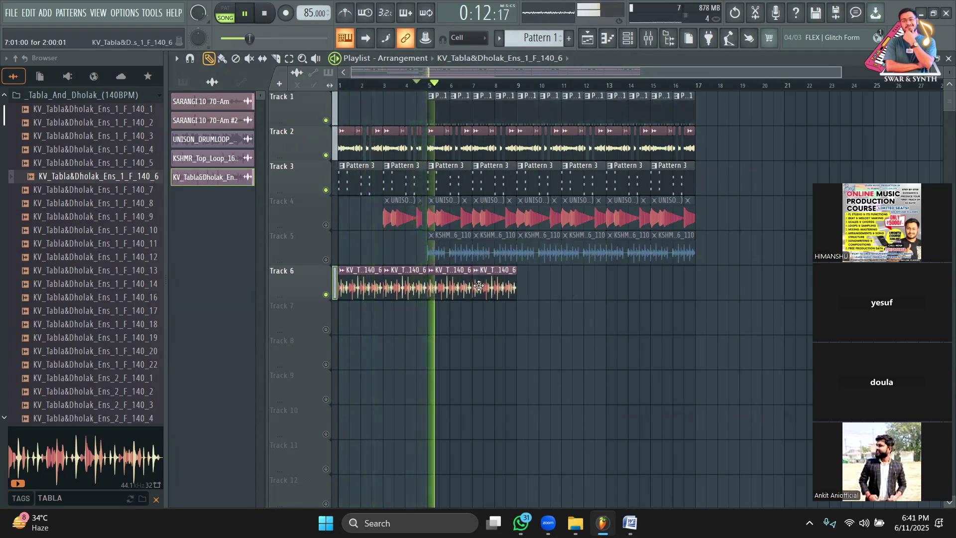
# - Repeat the tabla loop on Track 6 from bar 9 to bar 17 and trim the copy before bar 5 to end about mid-bar 4
pyautogui.click(526, 291)
pyautogui.click(571, 287)
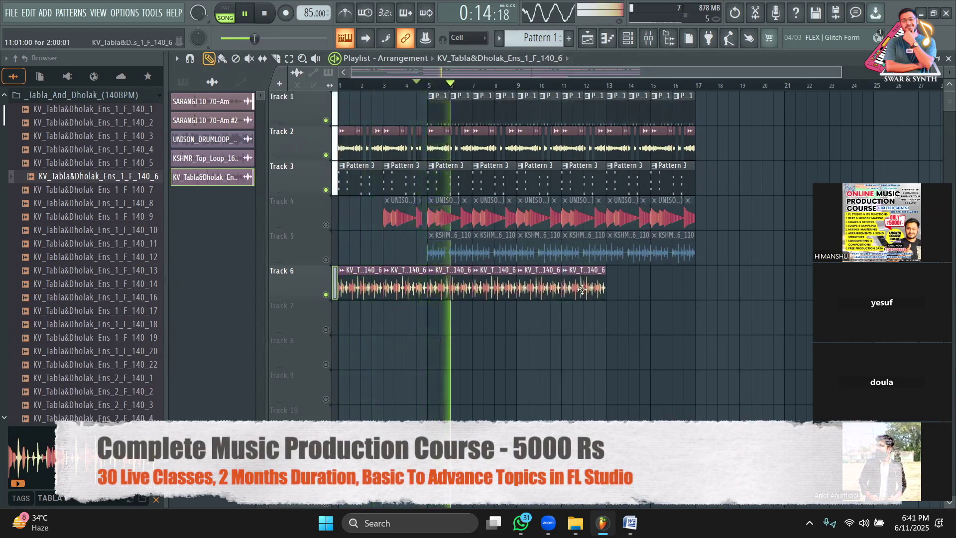
pyautogui.click(613, 288)
pyautogui.click(665, 292)
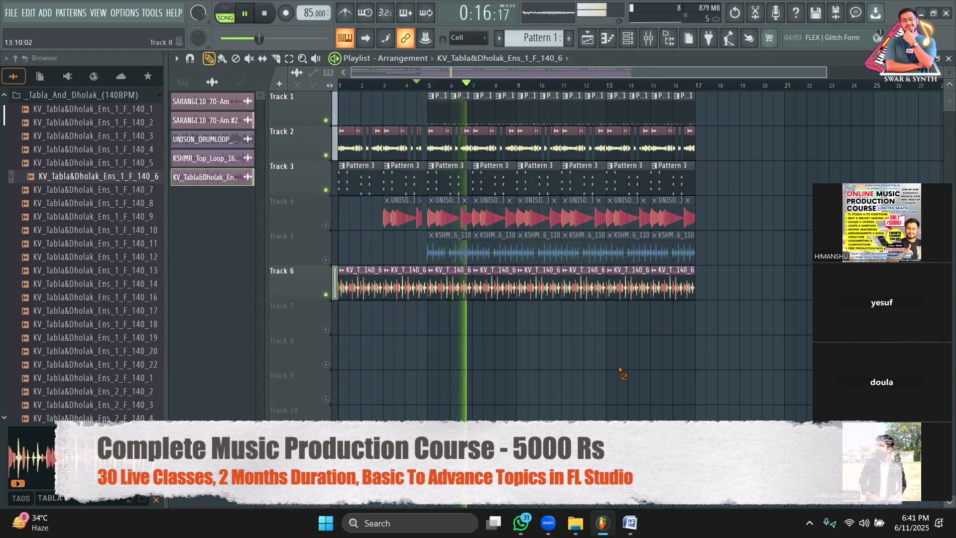
pyautogui.press('space')
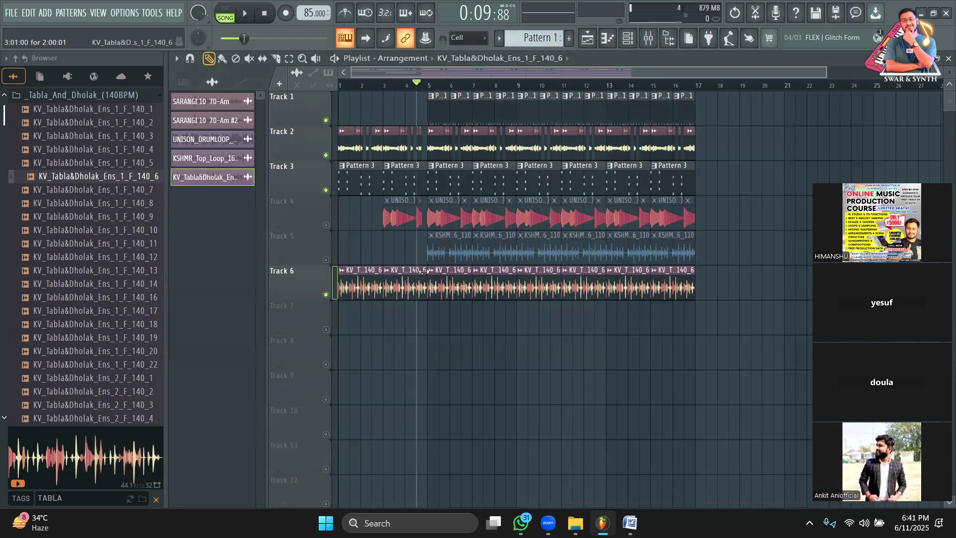
pyautogui.press('space')
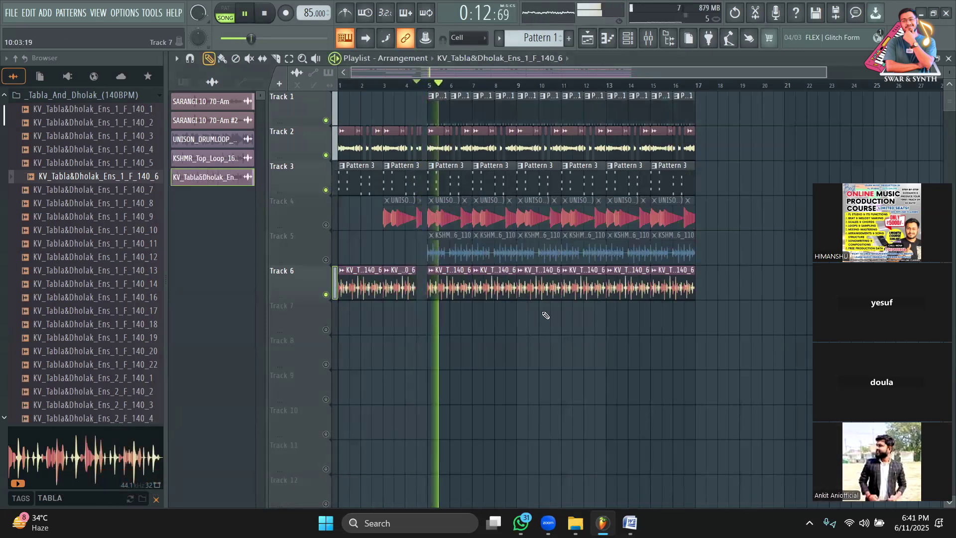
# - Unmute Tracks 4 and 5 and lower the Track 6 tabla loop's channel volume to about 69% during playback
pyautogui.doubleClick(443, 287)
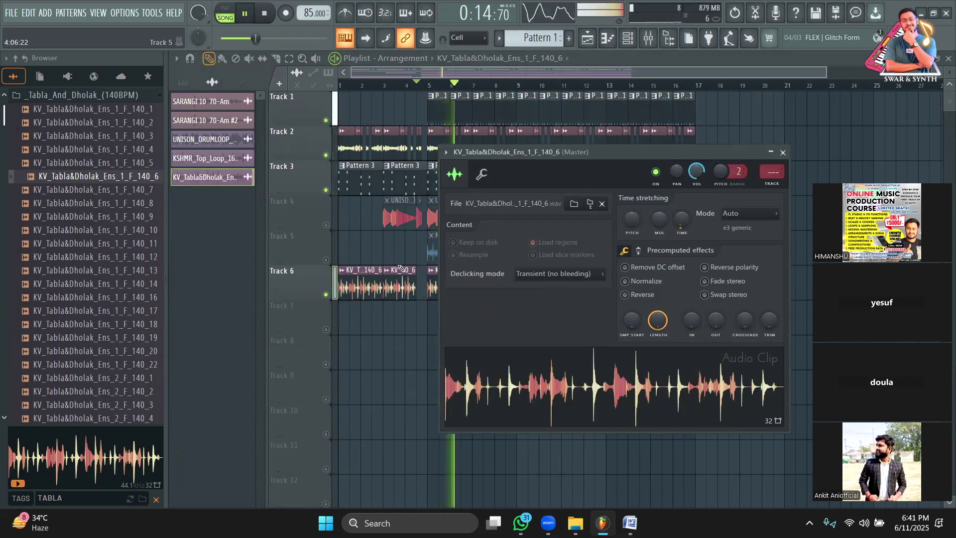
pyautogui.moveTo(326, 259); pyautogui.dragTo(326, 225)
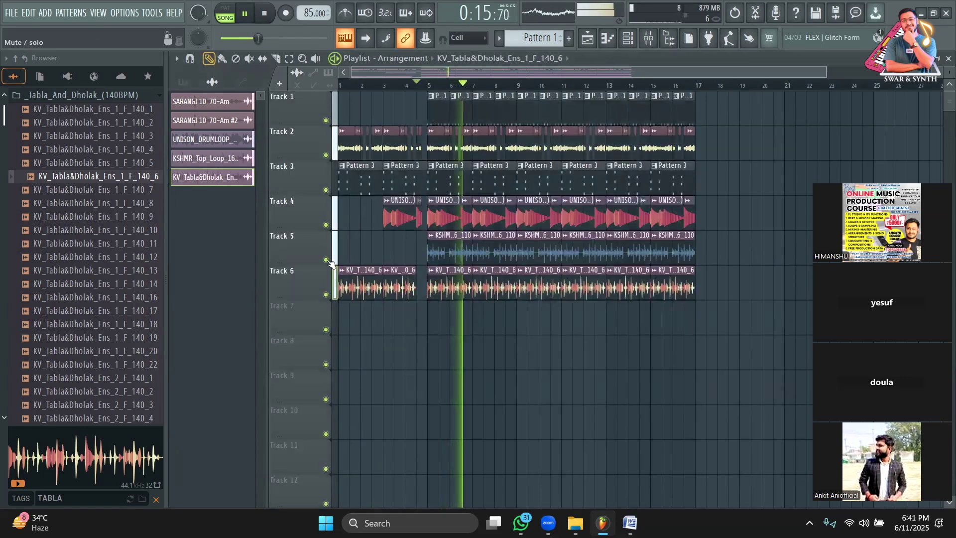
pyautogui.click(505, 286)
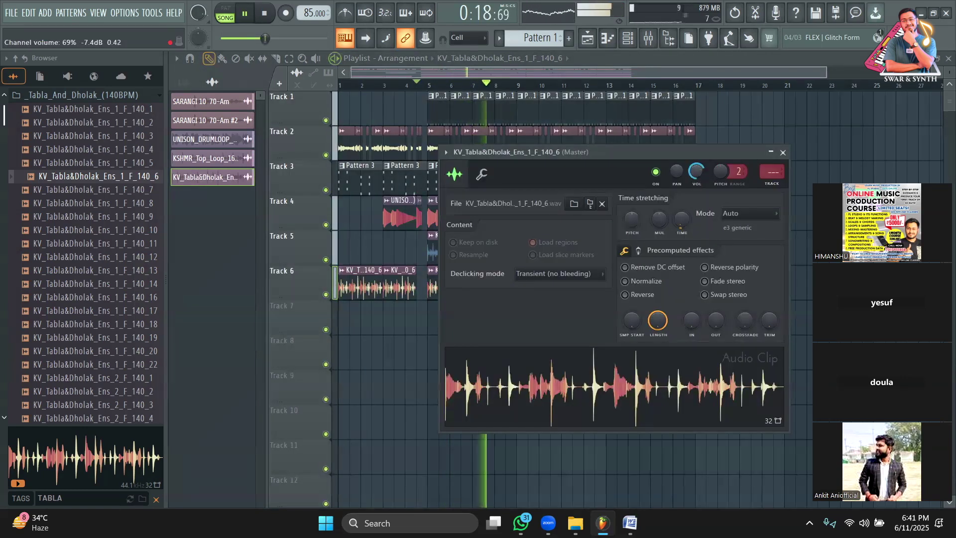
pyautogui.scroll(-3, 700, 173)
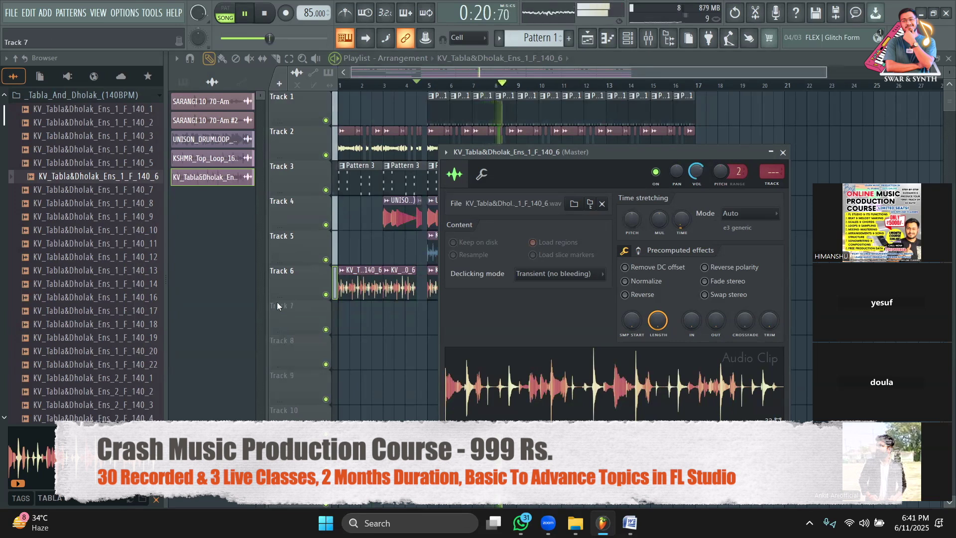
pyautogui.click(224, 292)
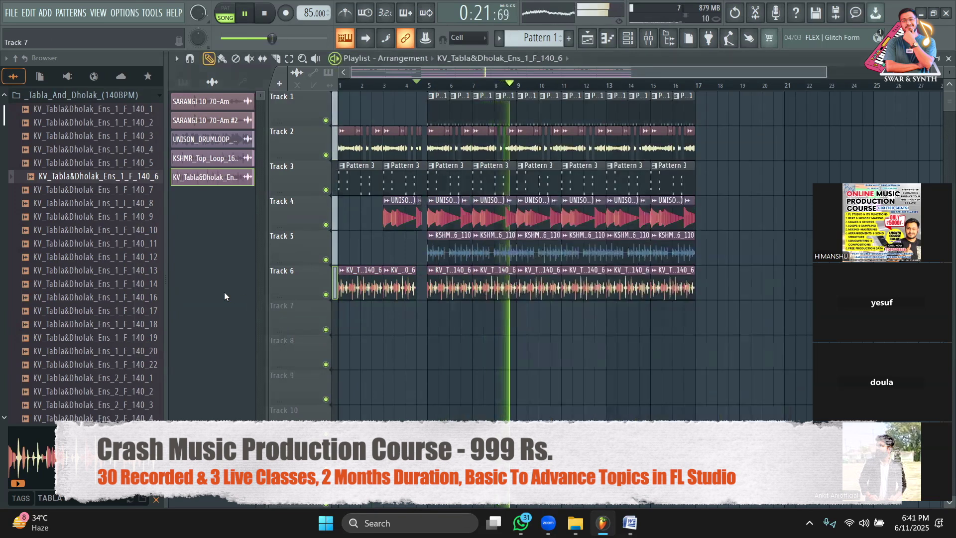
pyautogui.press('space')
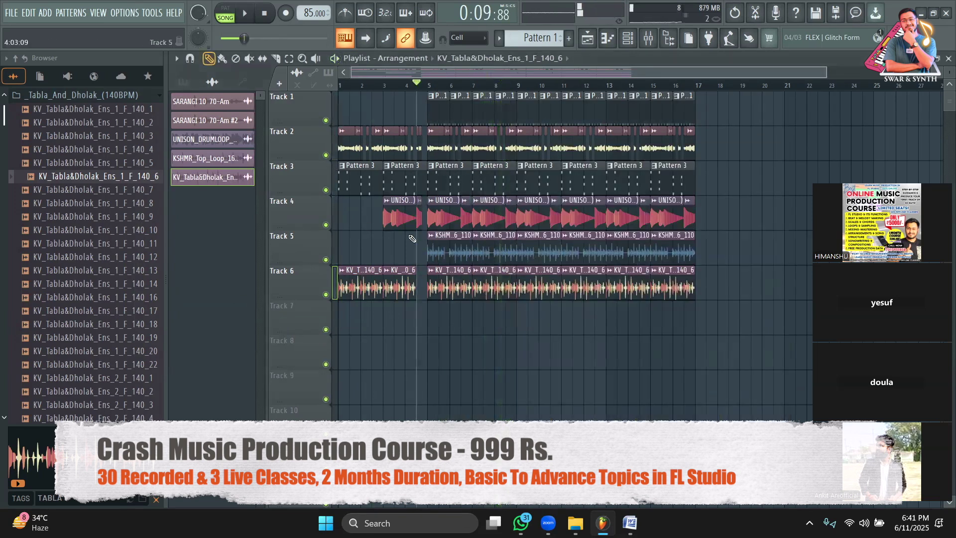
# - Audition the 140 BPM tabla and dholak loops and the Key G tabla single shots in the sample library
pyautogui.scroll(3, 84, 234)
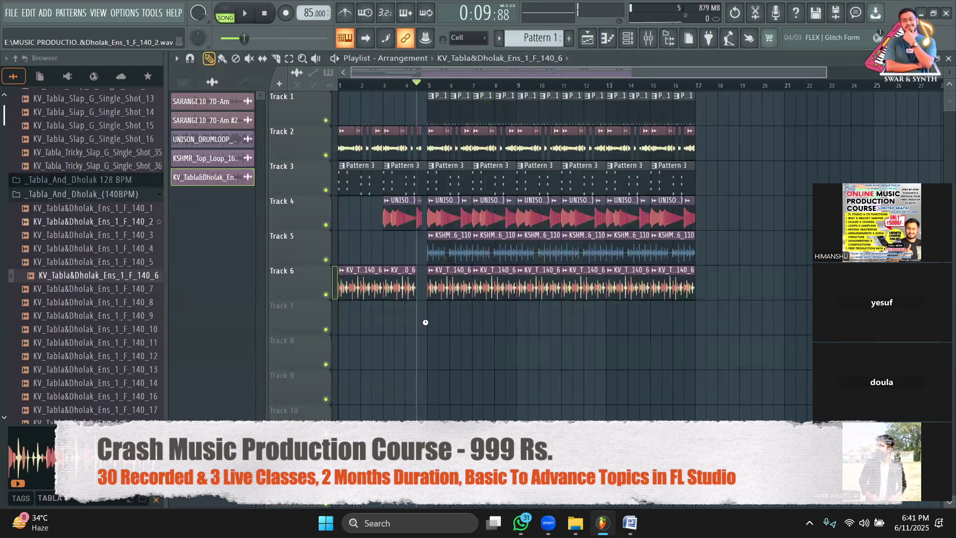
pyautogui.click(95, 221)
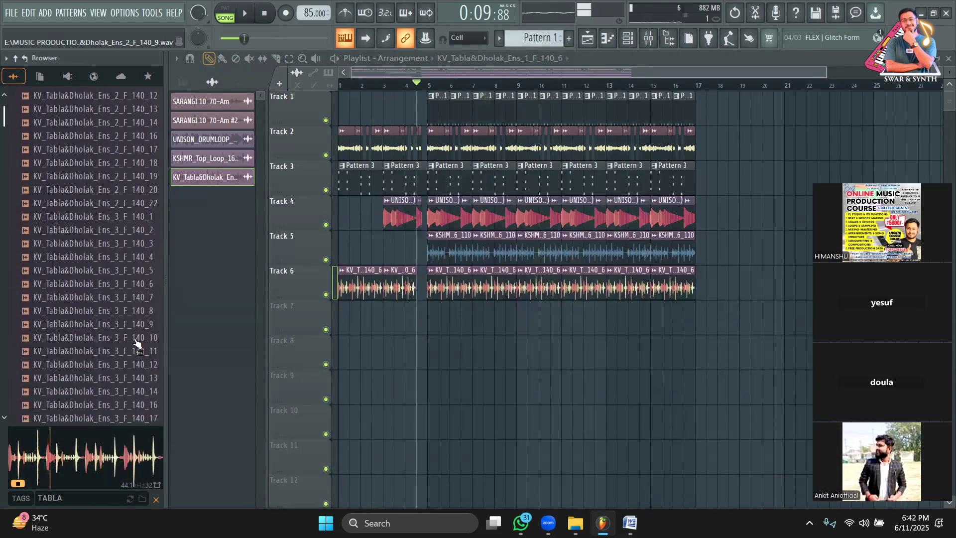
pyautogui.scroll(-2, 137, 343)
pyautogui.scroll(8, 137, 343)
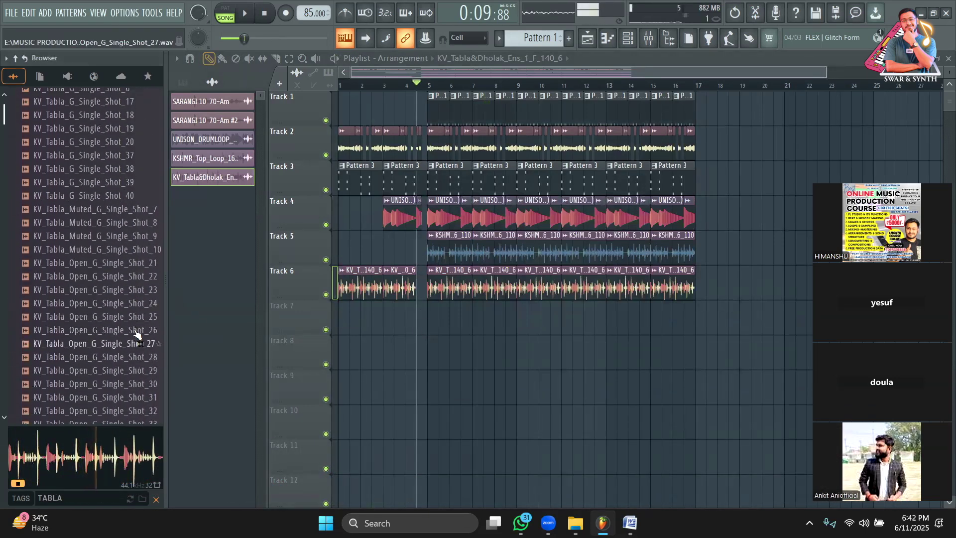
pyautogui.click(120, 228)
pyautogui.scroll(1, 119, 216)
pyautogui.scroll(4, 118, 217)
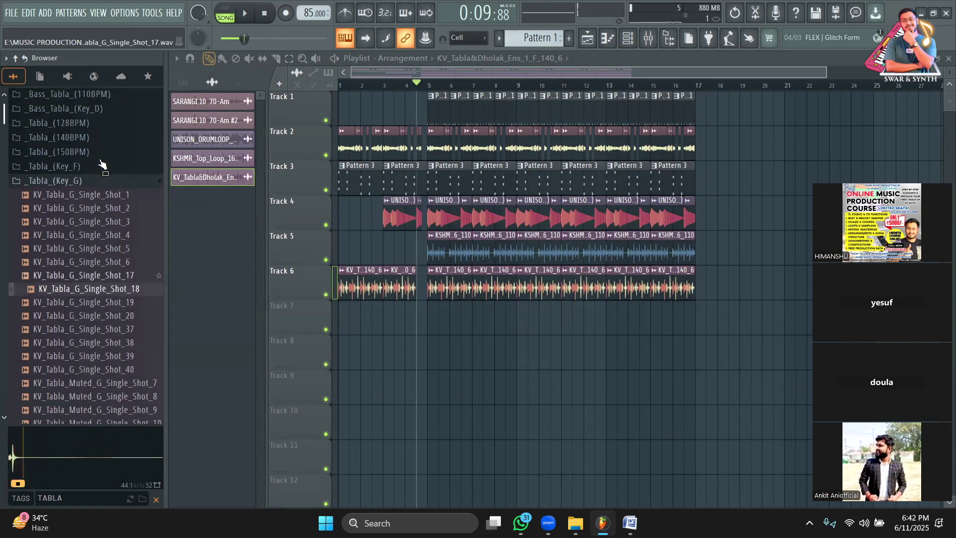
pyautogui.click(108, 224)
pyautogui.click(108, 289)
pyautogui.scroll(-7, 107, 286)
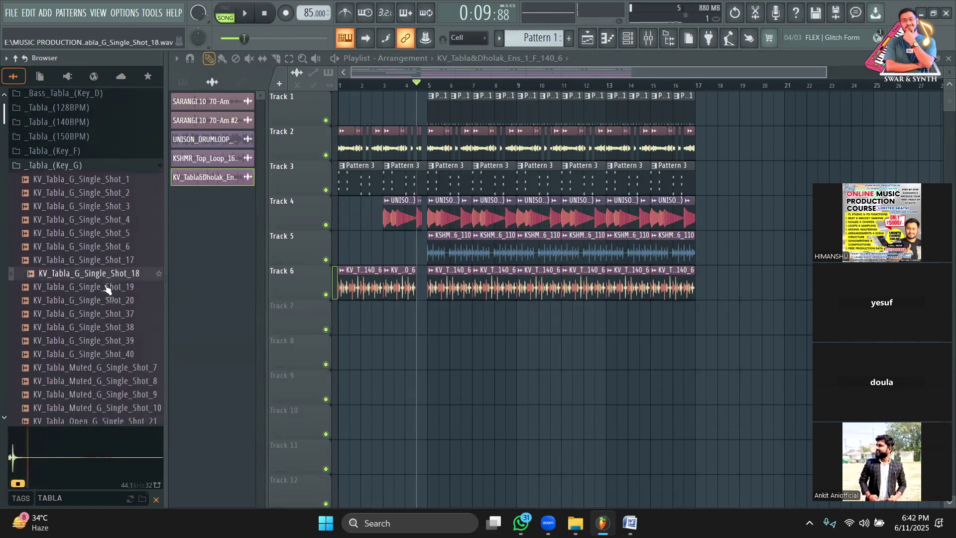
pyautogui.click(111, 222)
pyautogui.click(110, 275)
# - Find the KV_Tabla&Dholak_Ens_1_F_140_10 loop in the sample library and place it on Track 7 at bar 5
pyautogui.scroll(-7, 111, 279)
pyautogui.click(111, 213)
pyautogui.scroll(-7, 110, 230)
pyautogui.click(107, 211)
pyautogui.scroll(-4, 107, 212)
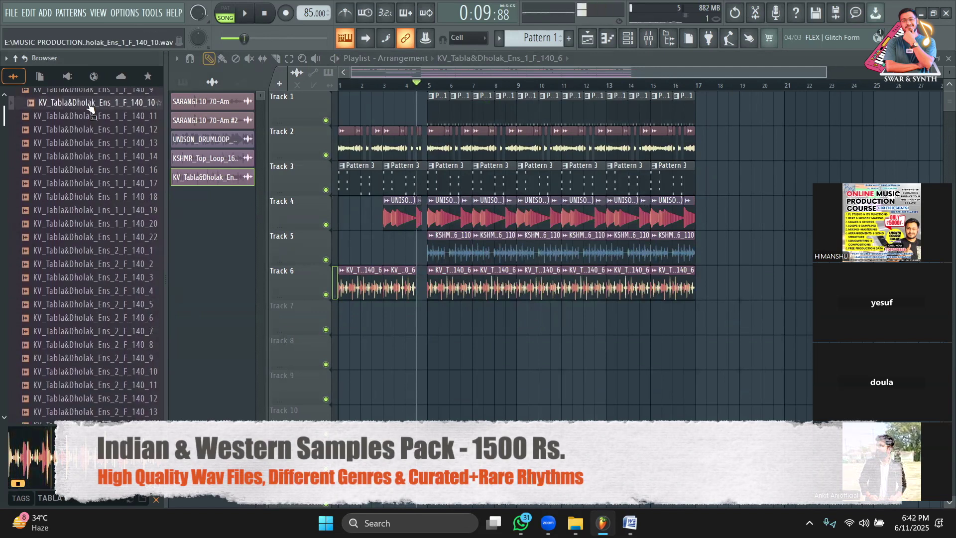
pyautogui.moveTo(190, 176); pyautogui.dragTo(454, 315)
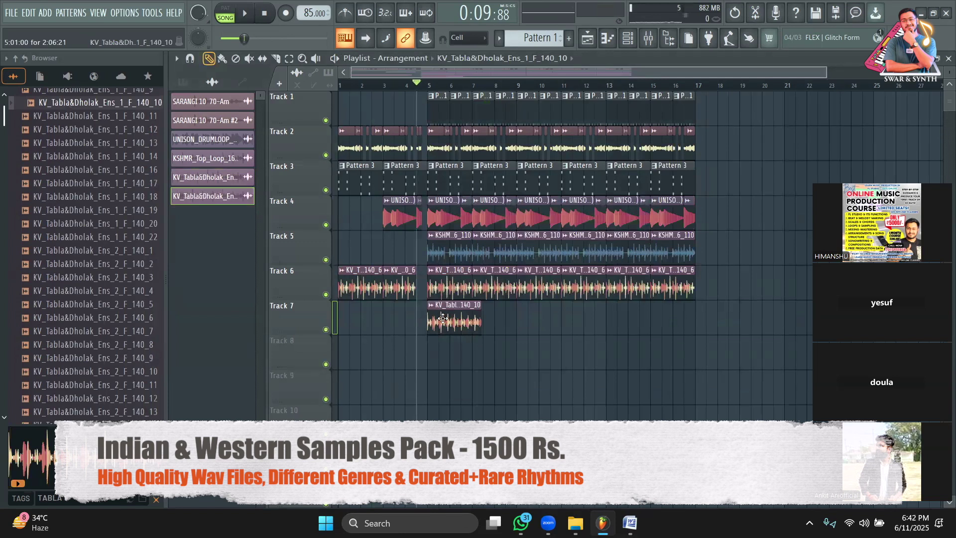
# - Solo Track 7 and preview its new tabla loop from bar 5
pyautogui.keyDown('ctrl'); pyautogui.click(326, 295); pyautogui.keyUp('ctrl')
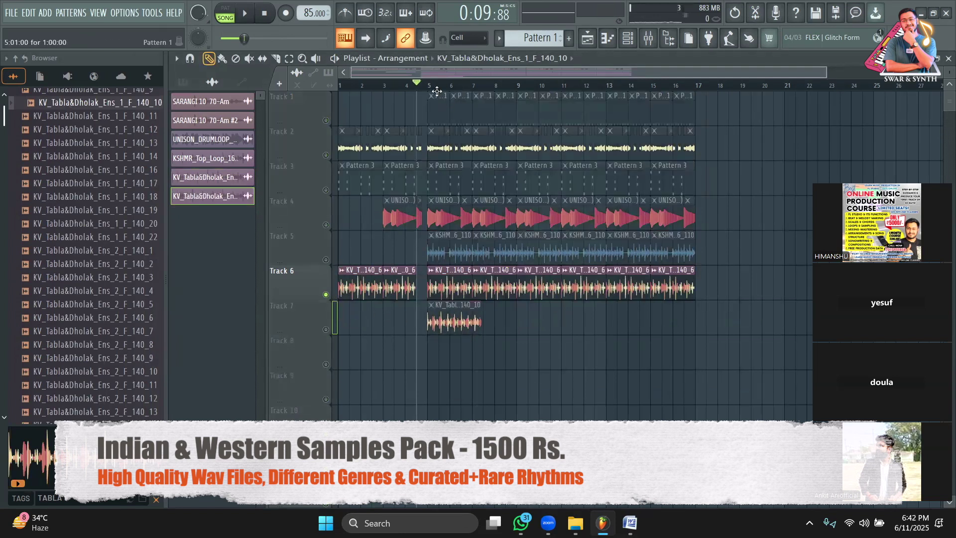
pyautogui.click(326, 330)
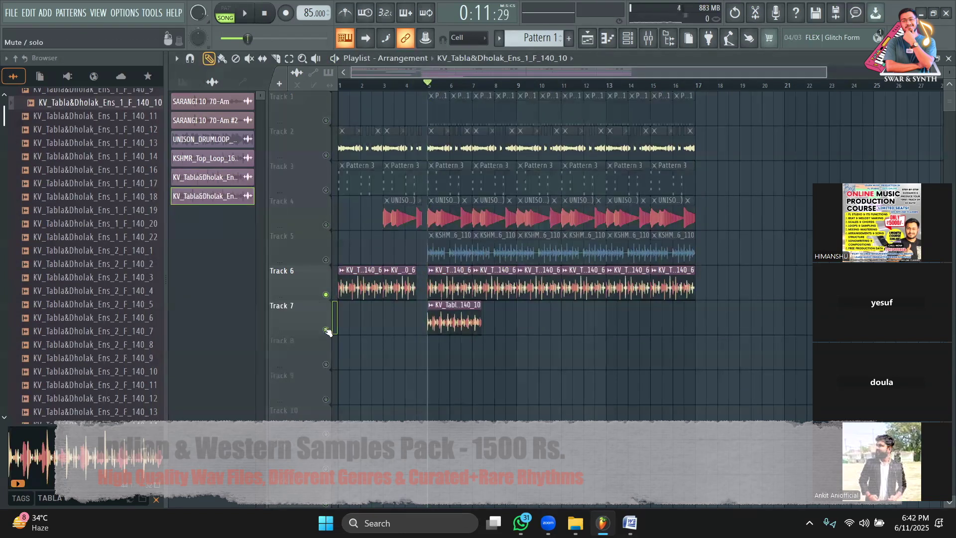
pyautogui.click(326, 295)
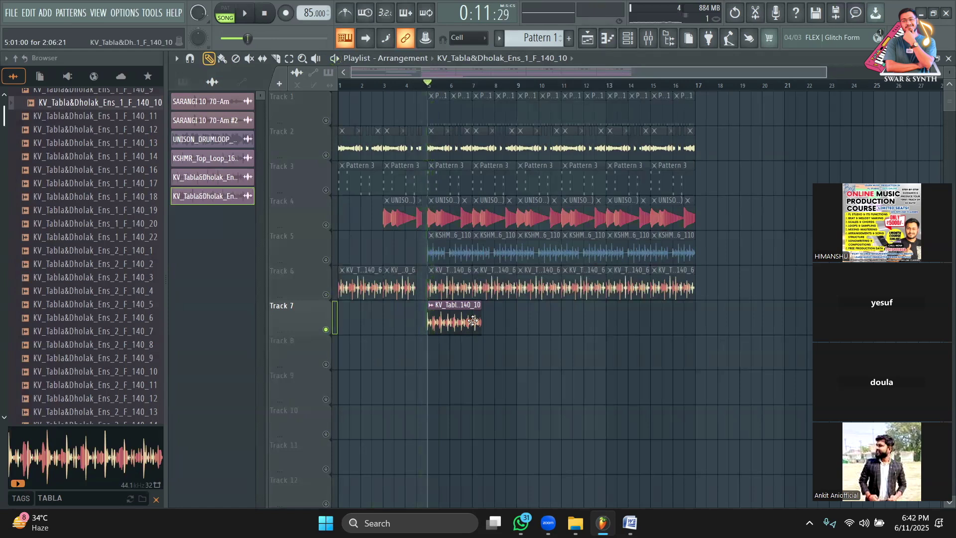
pyautogui.moveTo(825, 74); pyautogui.dragTo(535, 74)
pyautogui.press('space')
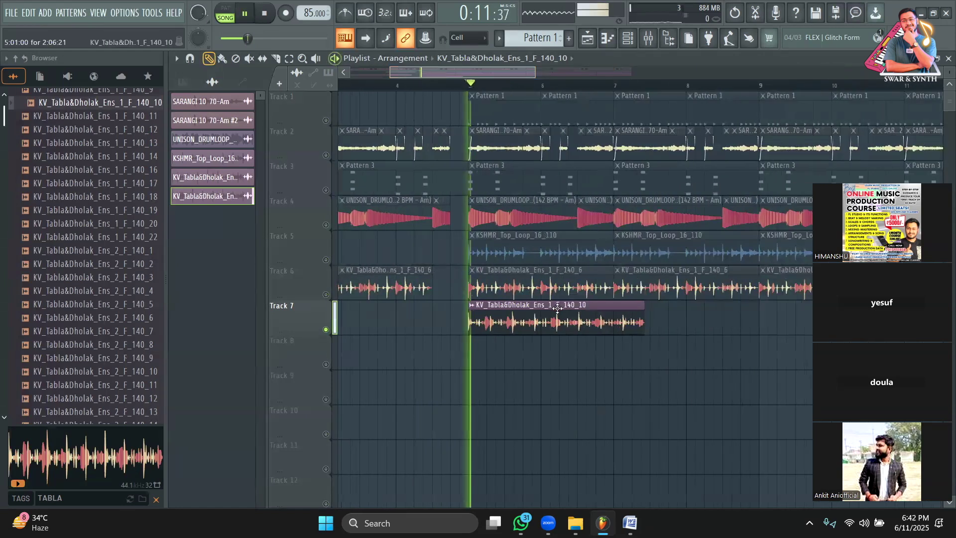
pyautogui.press('space')
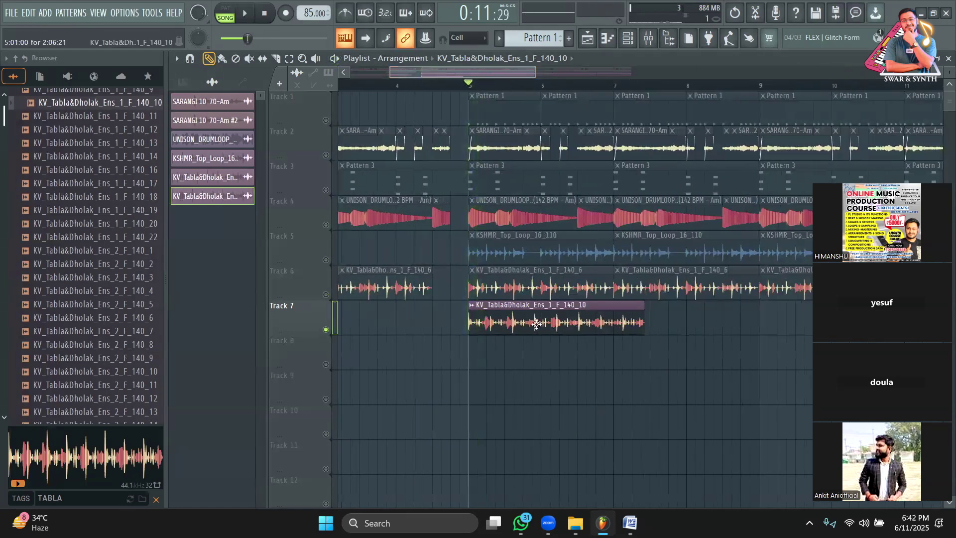
# - Fit the Track 7 tabla loop to the project tempo with Fit to tempo and preview it
pyautogui.click(471, 306)
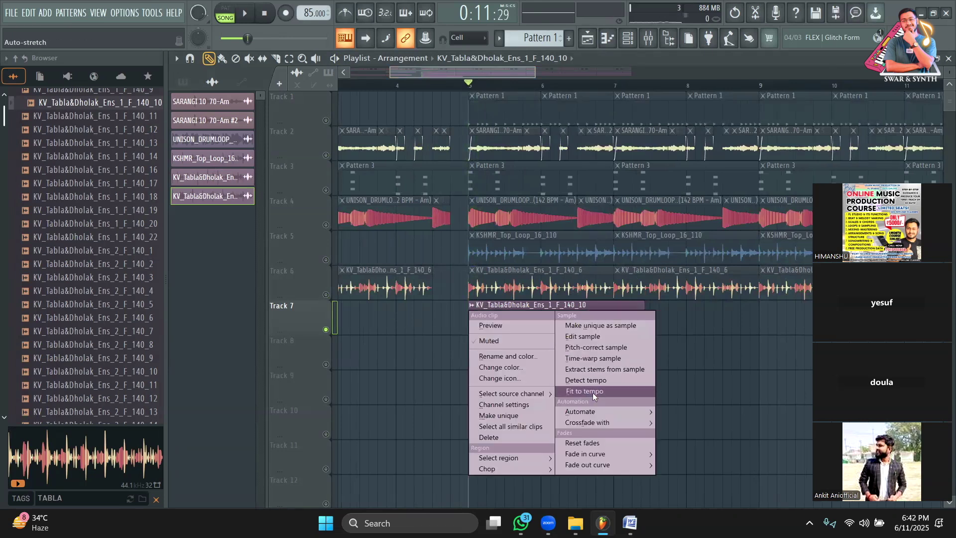
pyautogui.click(593, 393)
pyautogui.click(475, 311)
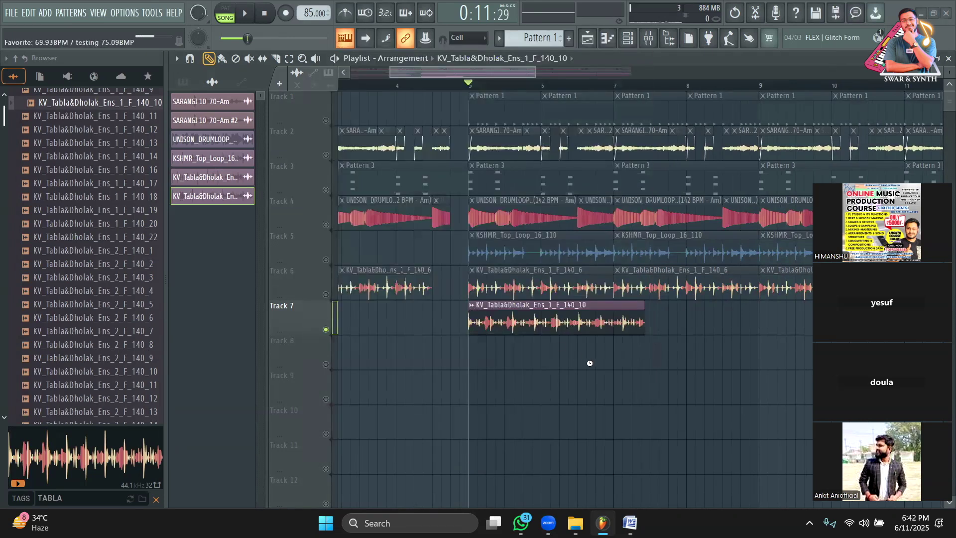
pyautogui.press('space')
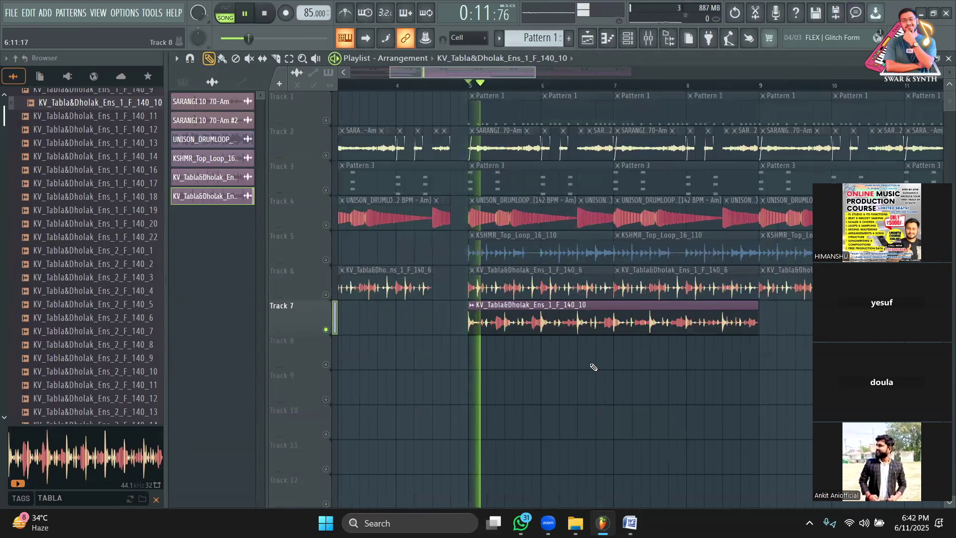
pyautogui.press('space')
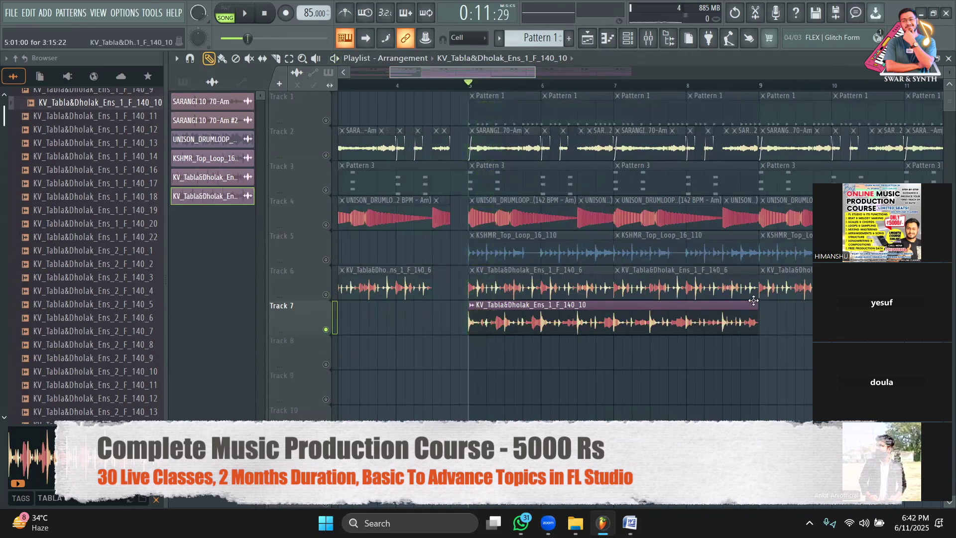
# - Stretch the Track 7 tabla loop to span two bars, from bar 5 to bar 7, and preview it
pyautogui.moveTo(758, 309); pyautogui.dragTo(606, 313)
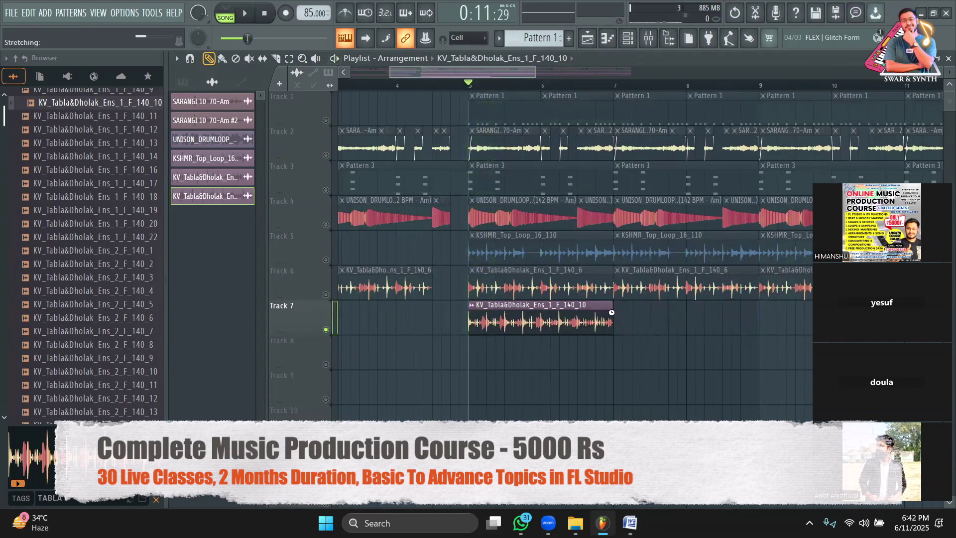
pyautogui.press('space')
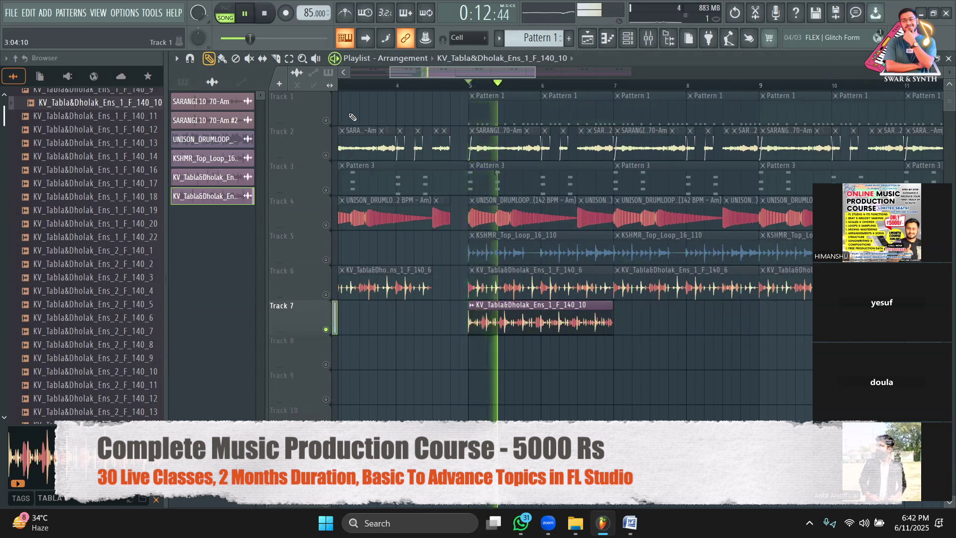
pyautogui.moveTo(535, 72); pyautogui.dragTo(489, 73)
pyautogui.press('space')
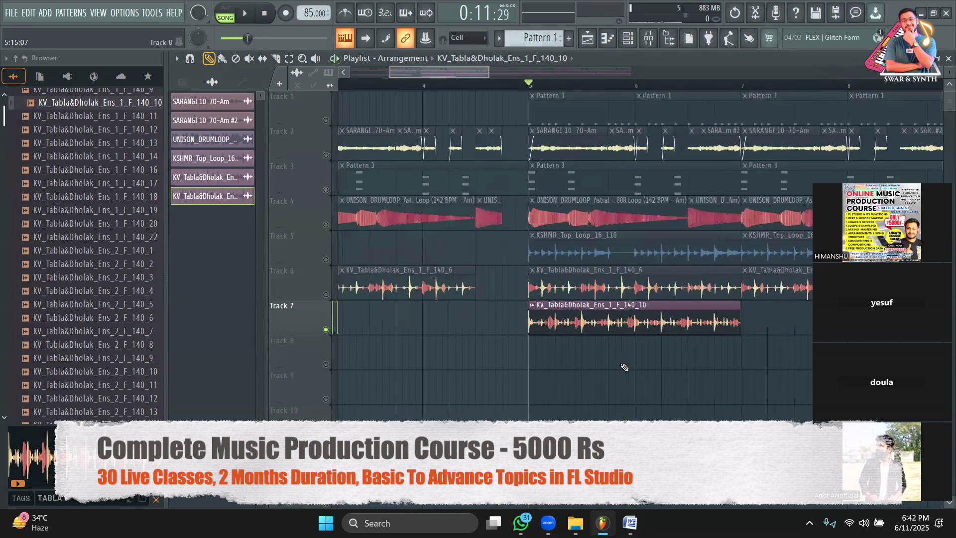
# - Move the Track 7 tabla loop to start at 4:13, trim its end to bar 5, and set the playhead just before it
pyautogui.moveTo(566, 330); pyautogui.dragTo(540, 330)
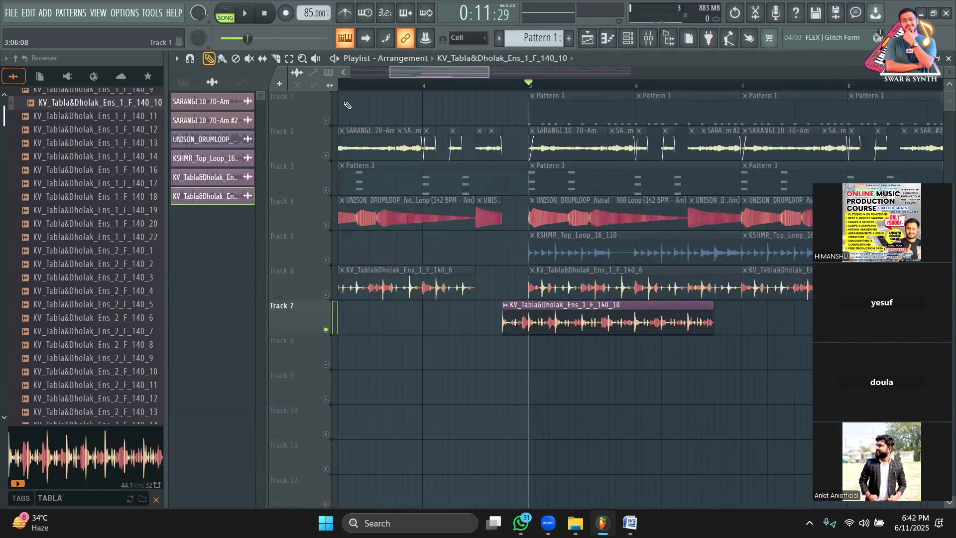
pyautogui.moveTo(713, 316); pyautogui.dragTo(532, 323)
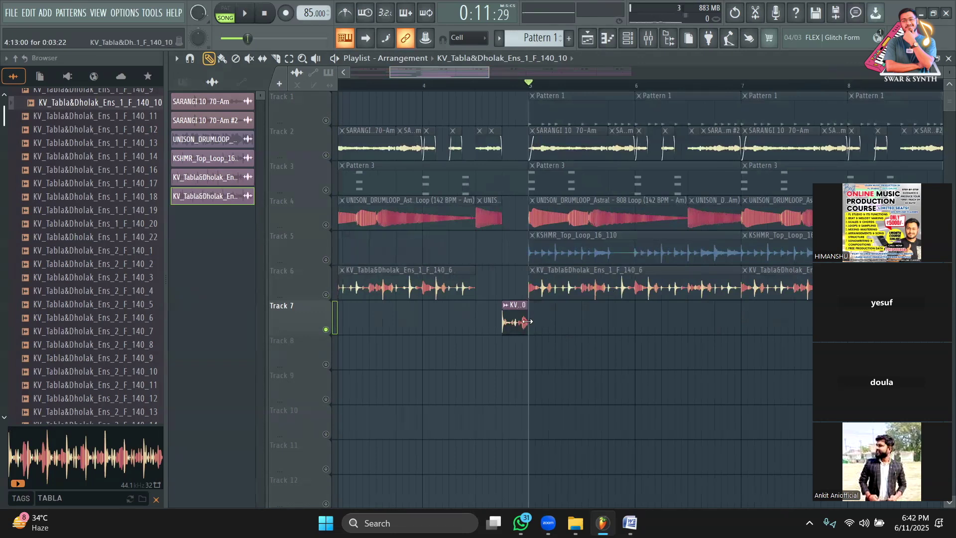
pyautogui.click(482, 85)
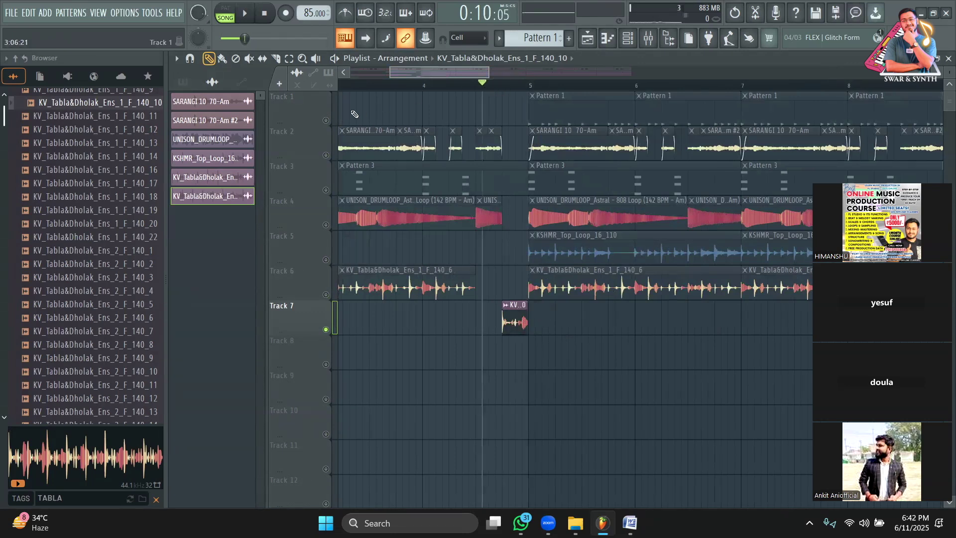
# - Unmute all the other tracks and play the arrangement from bar 4 to check the short tabla fill
pyautogui.click(326, 121)
pyautogui.click(422, 87)
pyautogui.press('space')
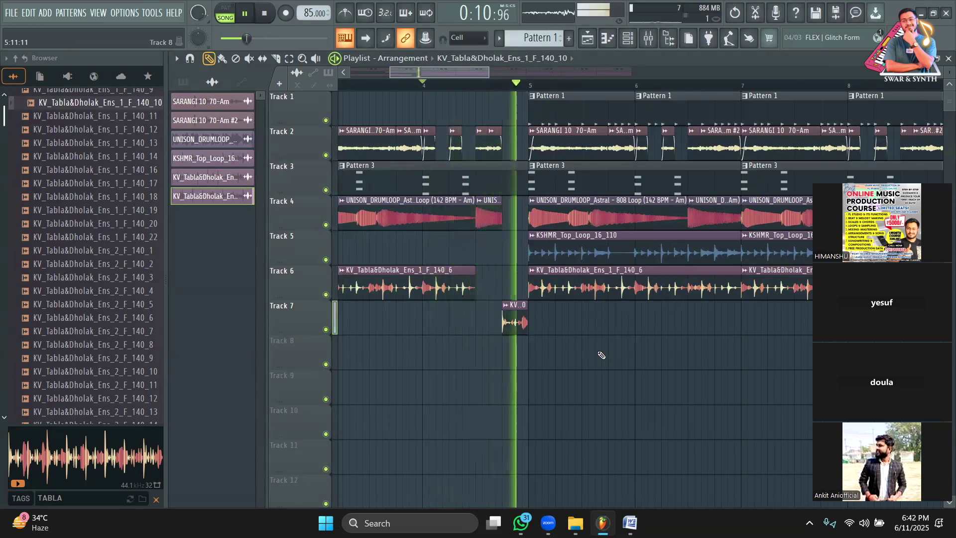
pyautogui.moveTo(489, 72); pyautogui.dragTo(449, 74)
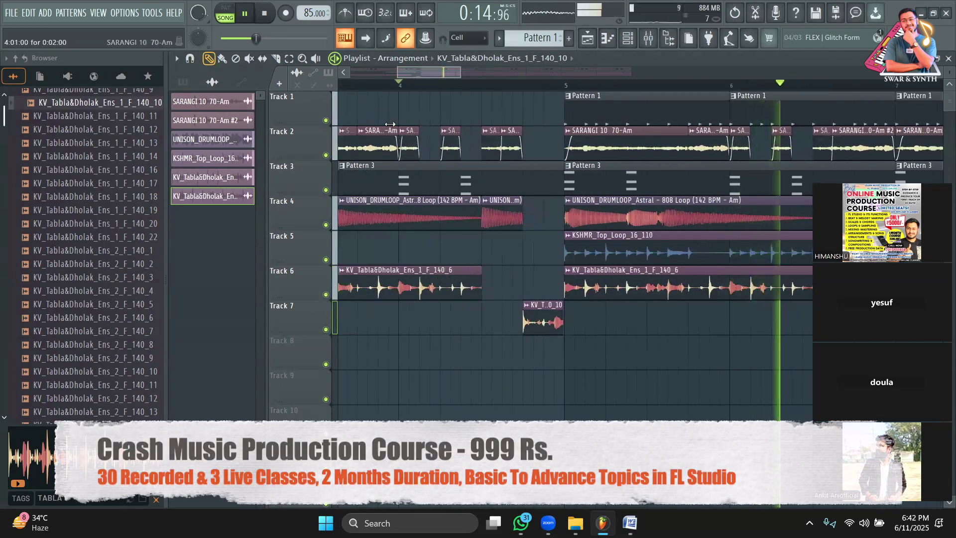
pyautogui.press('space')
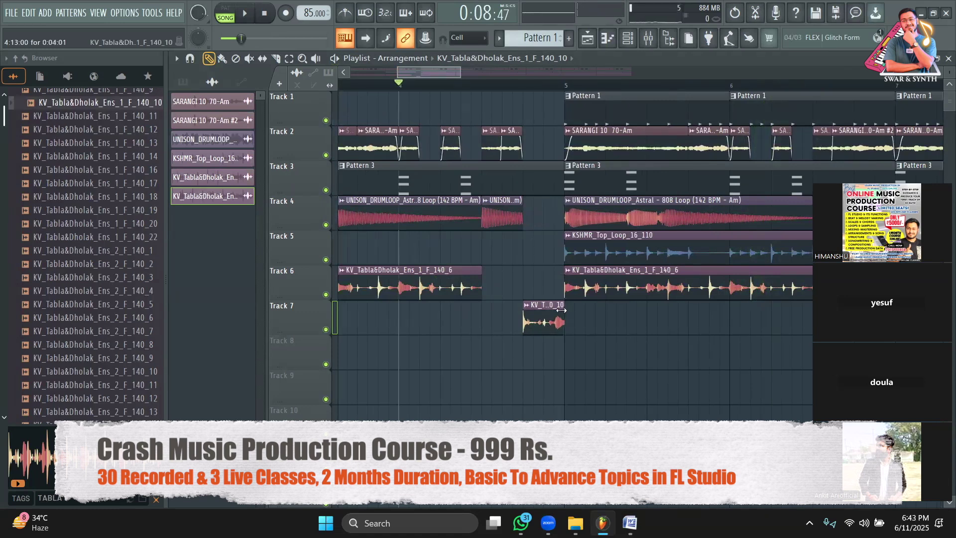
# - Play the arrangement from bar 4 and again from the middle of bar 4 to check the Track 7 tabla fill
pyautogui.press('space')
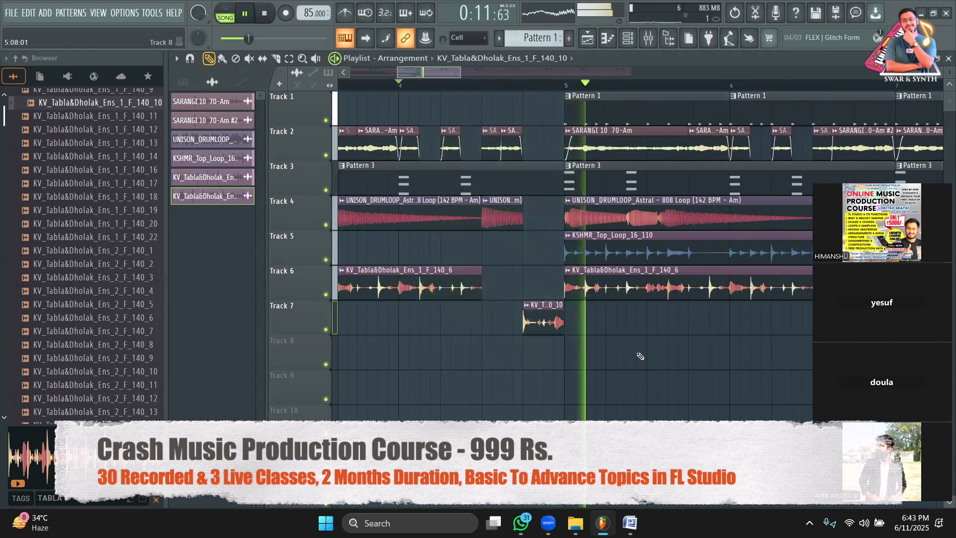
pyautogui.press('space')
pyautogui.press('space')
pyautogui.click(485, 84)
pyautogui.press('space')
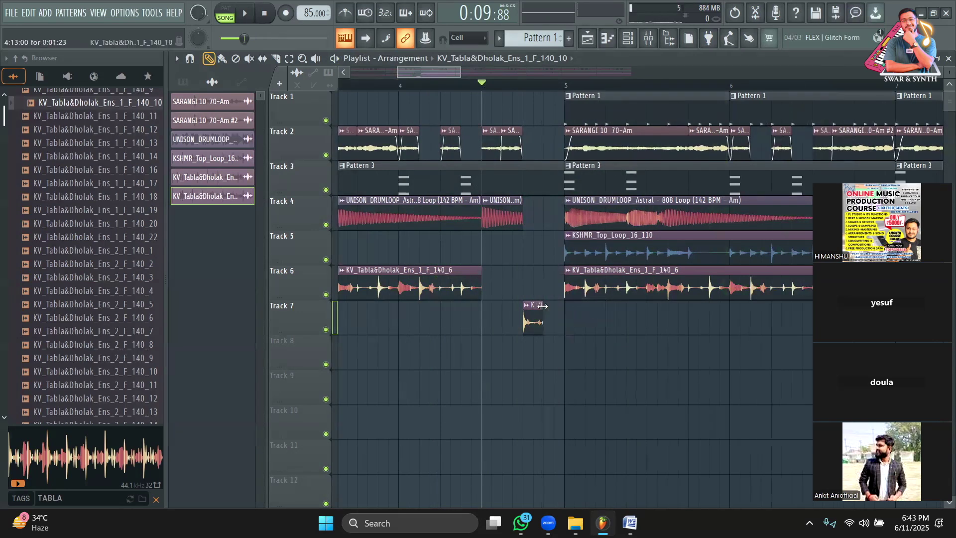
pyautogui.rightClick(550, 311)
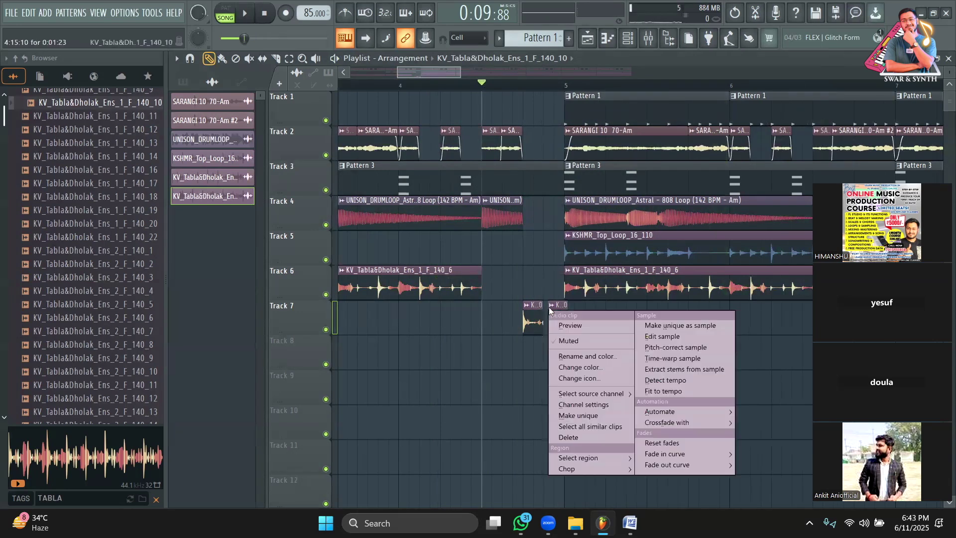
pyautogui.press('Escape')
pyautogui.rightClick(553, 319)
# - Shorten the Track 7 tabla hit at 4:13 to a length of 0:01:20 and place a copy right after it
pyautogui.press('space')
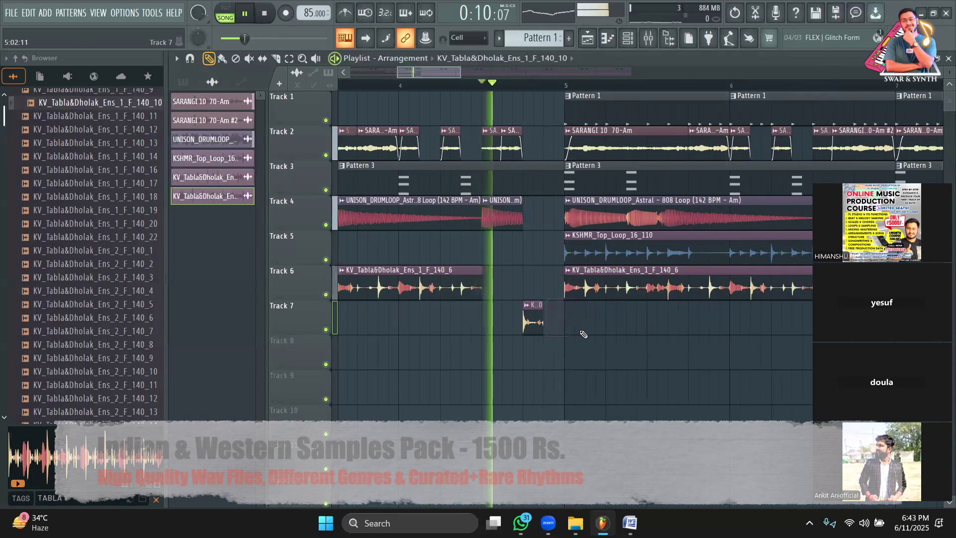
pyautogui.press('space')
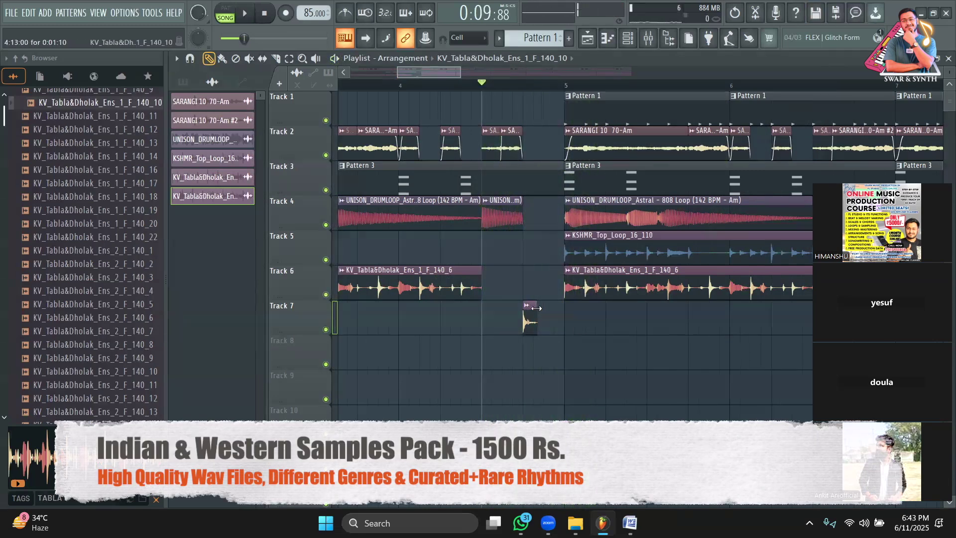
pyautogui.press('space')
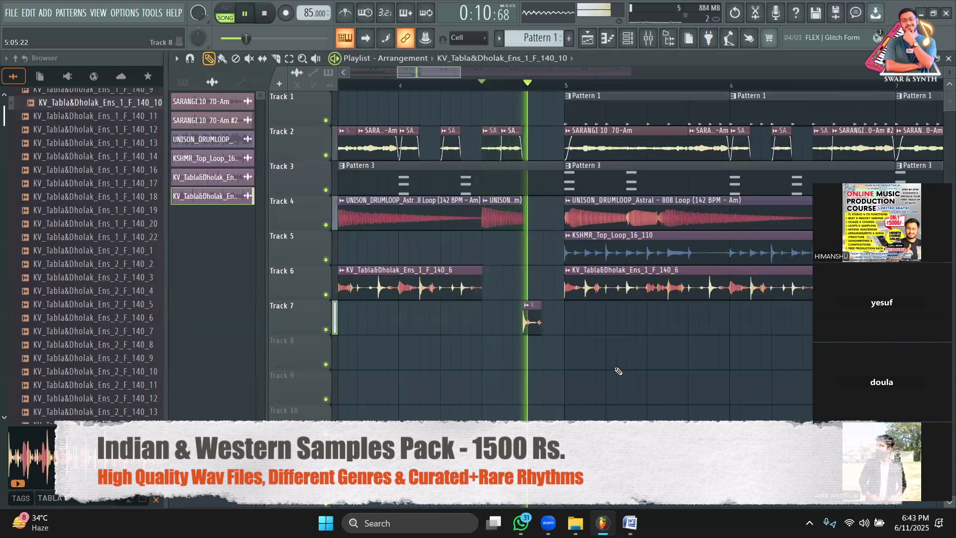
pyautogui.press('space')
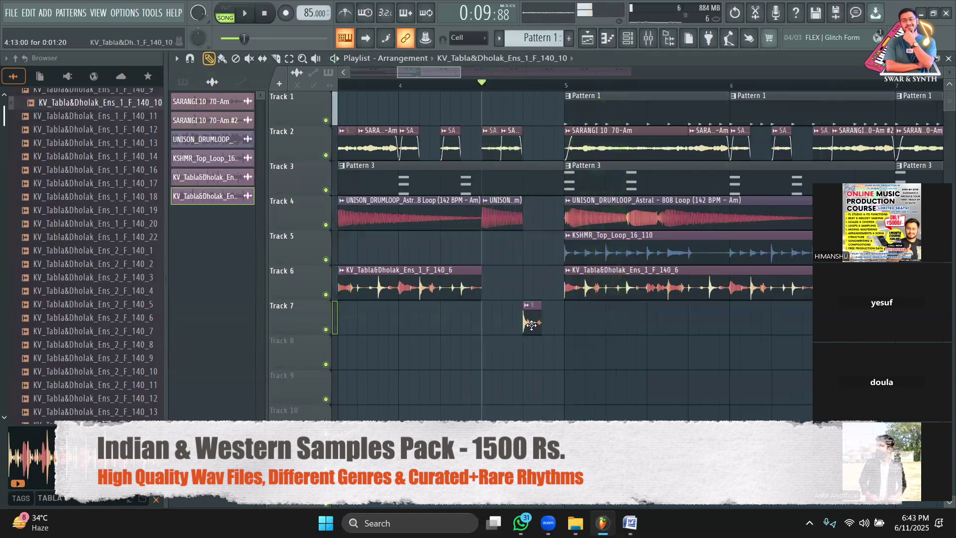
pyautogui.click(552, 324)
# - Play the arrangement from bar 4 and trim the Pattern 1 clip before bar 9 on Track 1 to the middle of bar 8
pyautogui.click(401, 86)
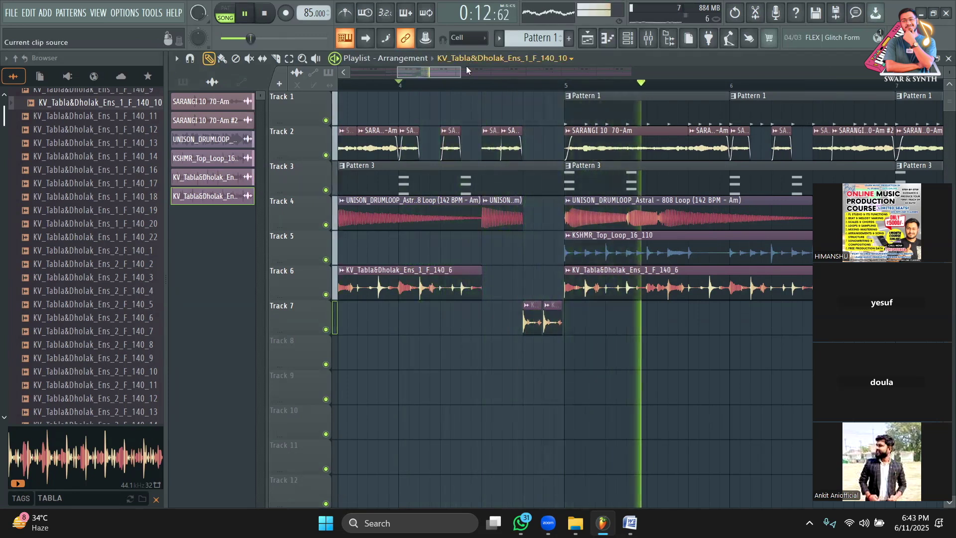
pyautogui.moveTo(458, 71); pyautogui.dragTo(695, 73)
pyautogui.moveTo(579, 111); pyautogui.dragTo(562, 112)
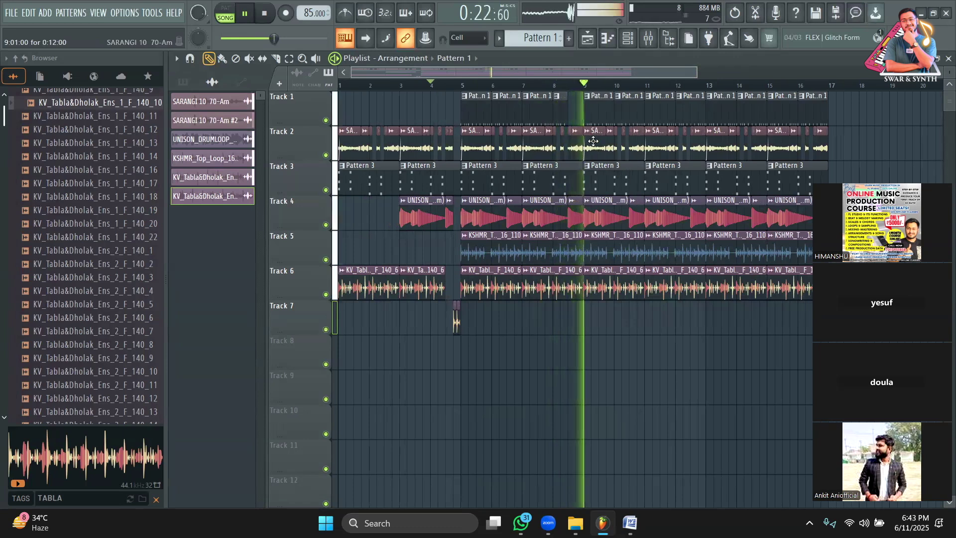
# - Make the last sarangi clip before bar 9 on Track 2 unique and adjust its channel's pitch shift
pyautogui.doubleClick(582, 132)
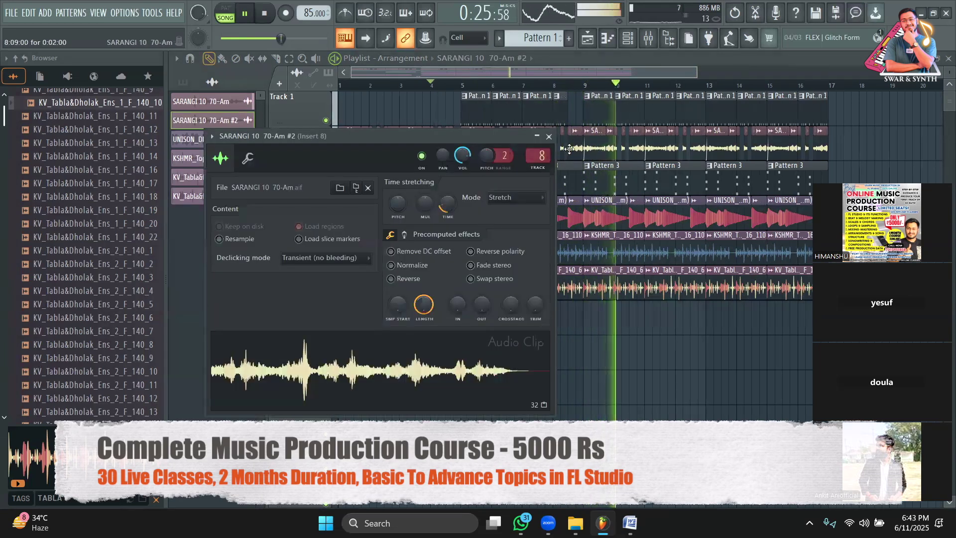
pyautogui.press('space')
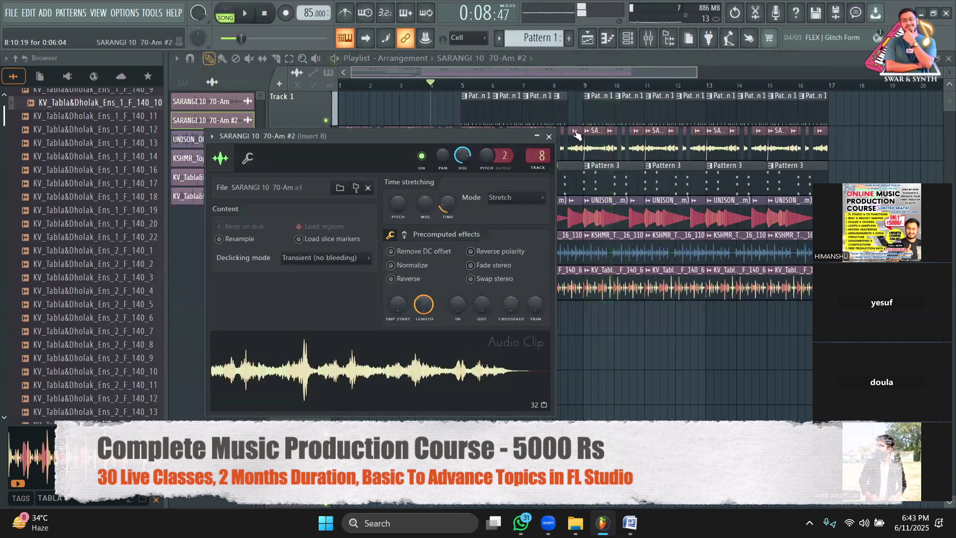
pyautogui.rightClick(573, 131)
pyautogui.click(599, 238)
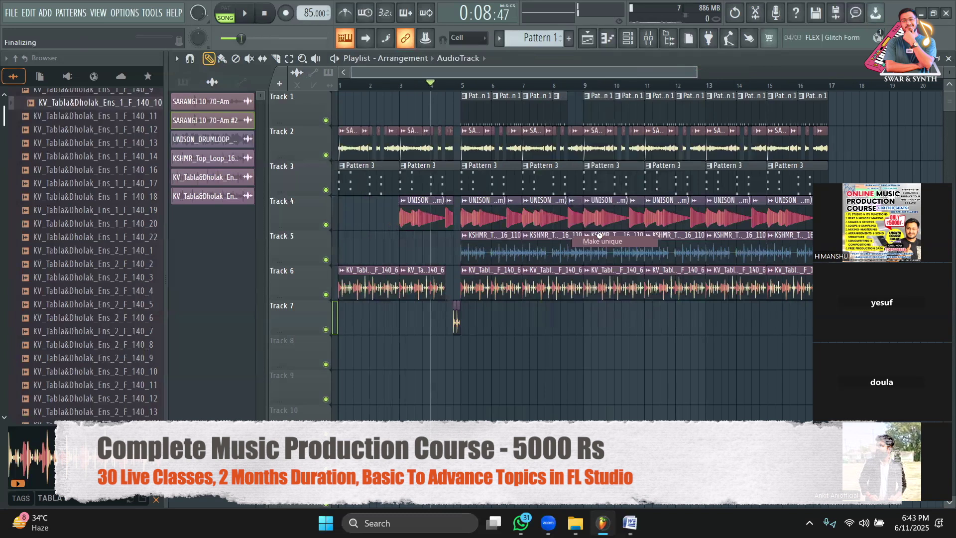
pyautogui.doubleClick(578, 145)
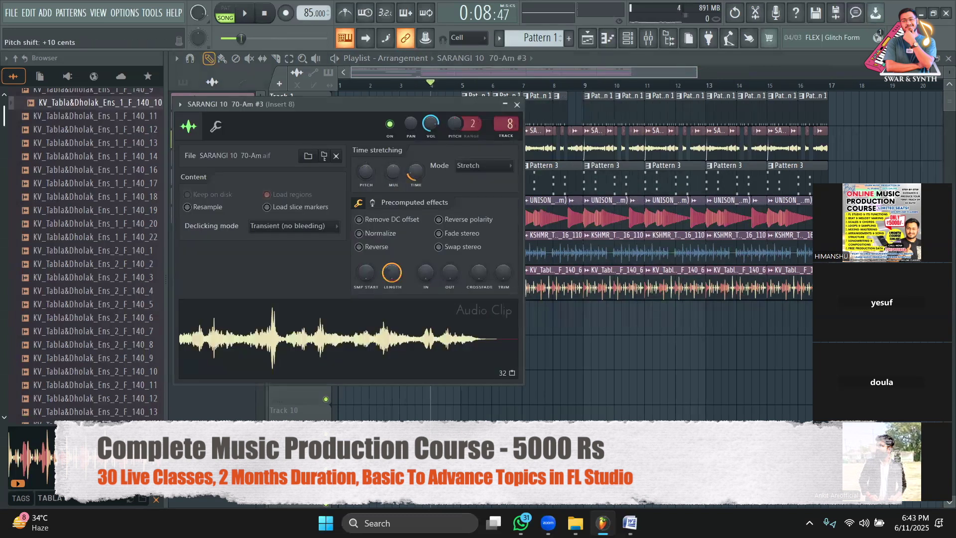
# - Trim the Track 3 pattern and the Track 4 drum loop to end mid bar 8, and play from bar 8
pyautogui.moveTo(583, 172); pyautogui.dragTo(568, 173)
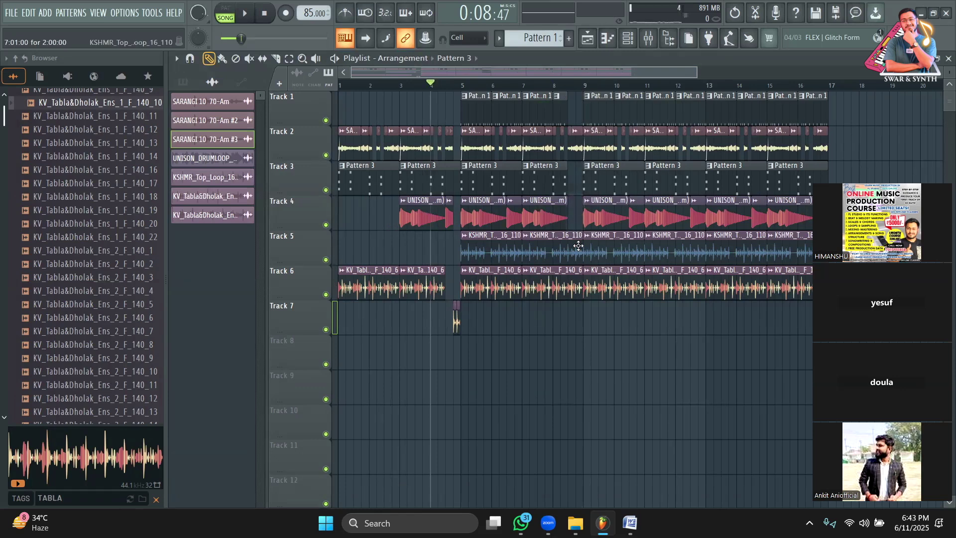
pyautogui.click(556, 86)
pyautogui.press('space')
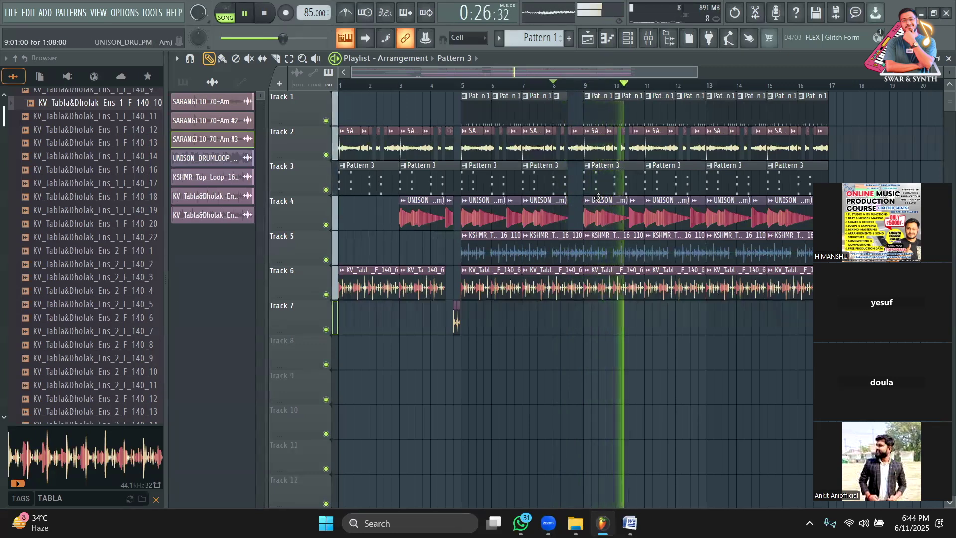
# - Set the channel volume of the Track 6 tabla loop to 61% and stop playback
pyautogui.doubleClick(620, 269)
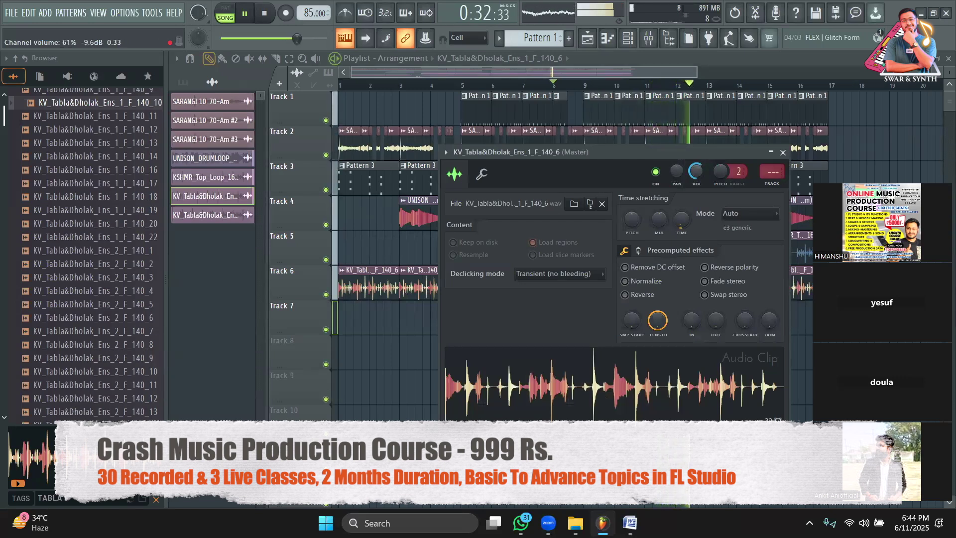
pyautogui.press('Escape')
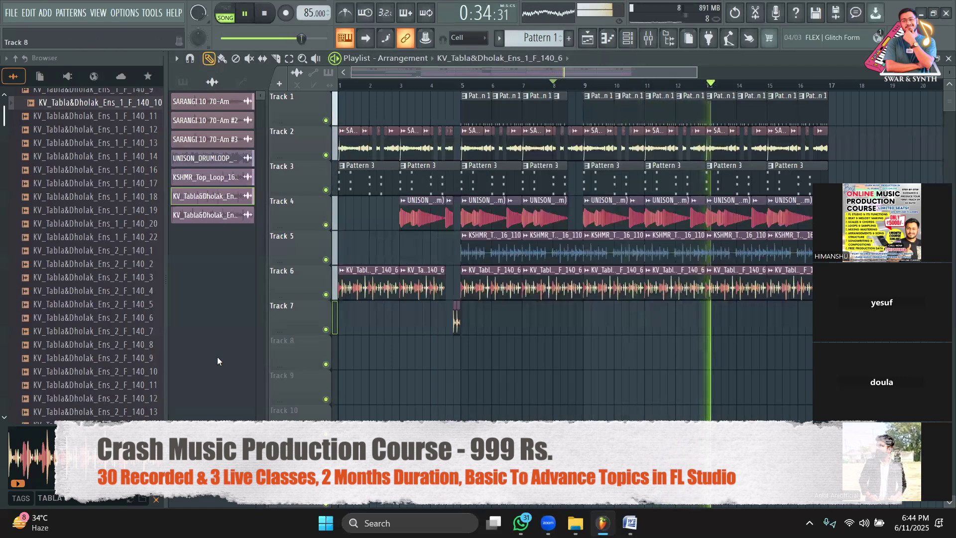
pyautogui.press('space')
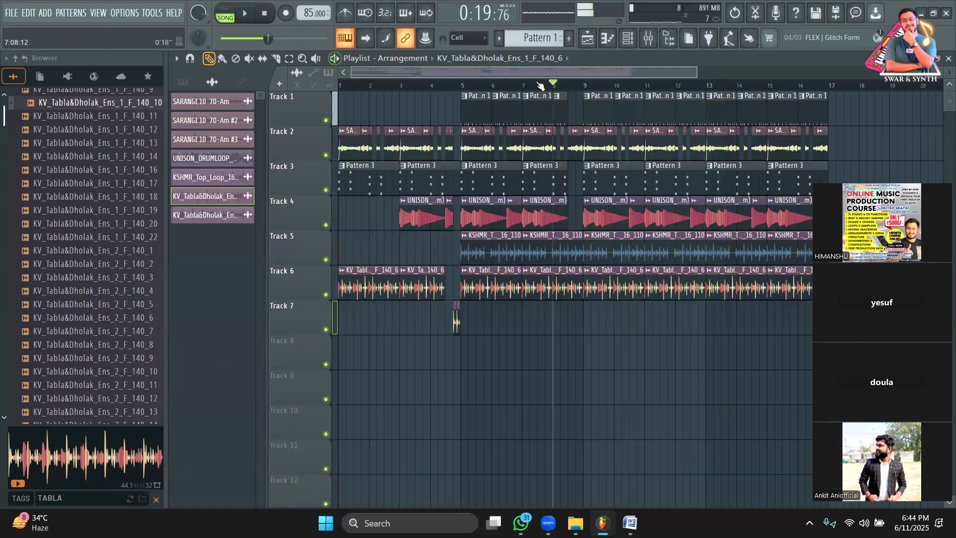
# - Show the Unsorted channels in the channel rack, switch to the empty Pattern 5, and clone the Nexus channel
pyautogui.click(629, 38)
pyautogui.click(258, 66)
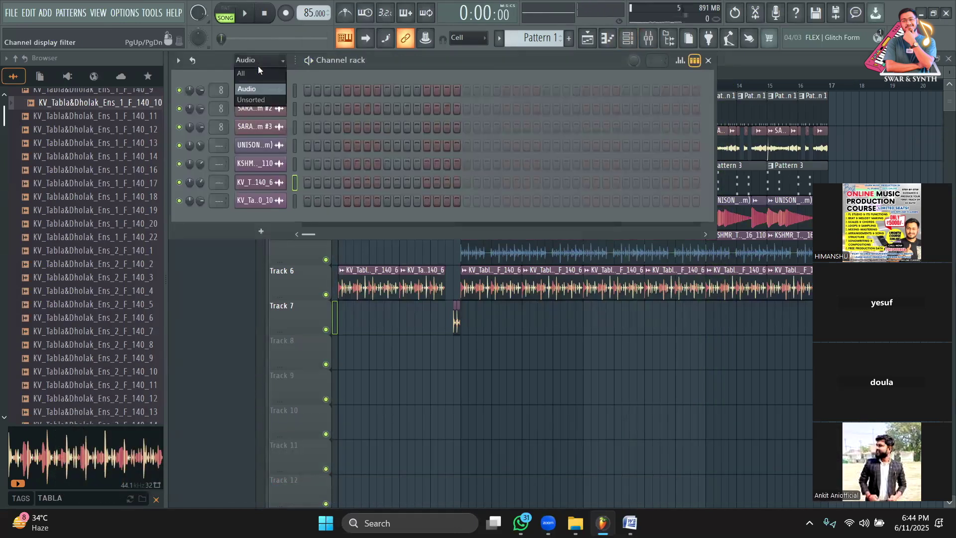
pyautogui.click(261, 102)
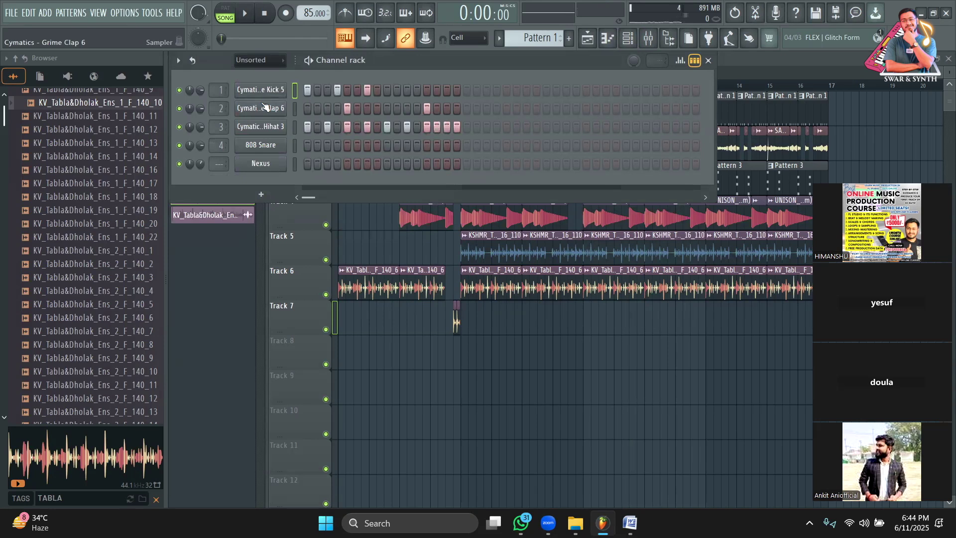
pyautogui.scroll(-2, 523, 40)
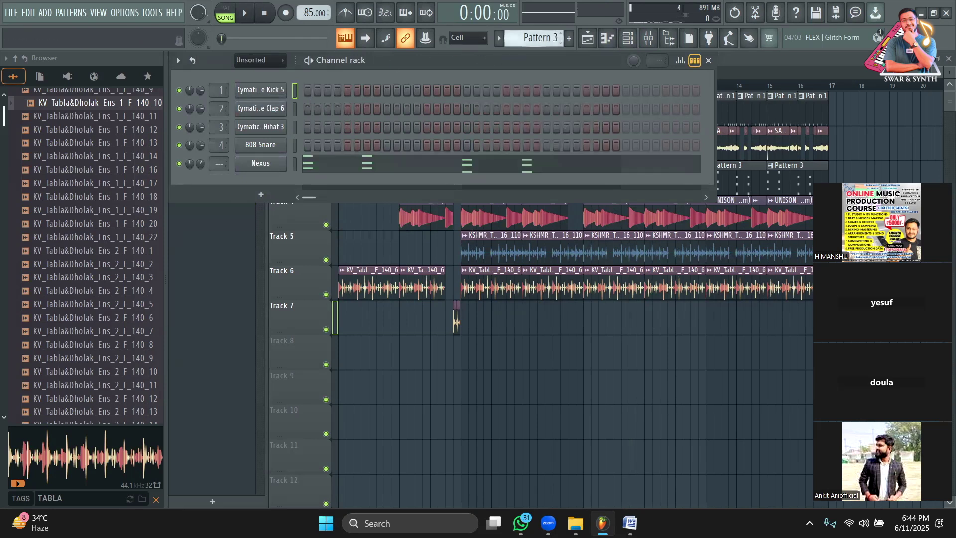
pyautogui.scroll(-2, 520, 40)
pyautogui.rightClick(278, 164)
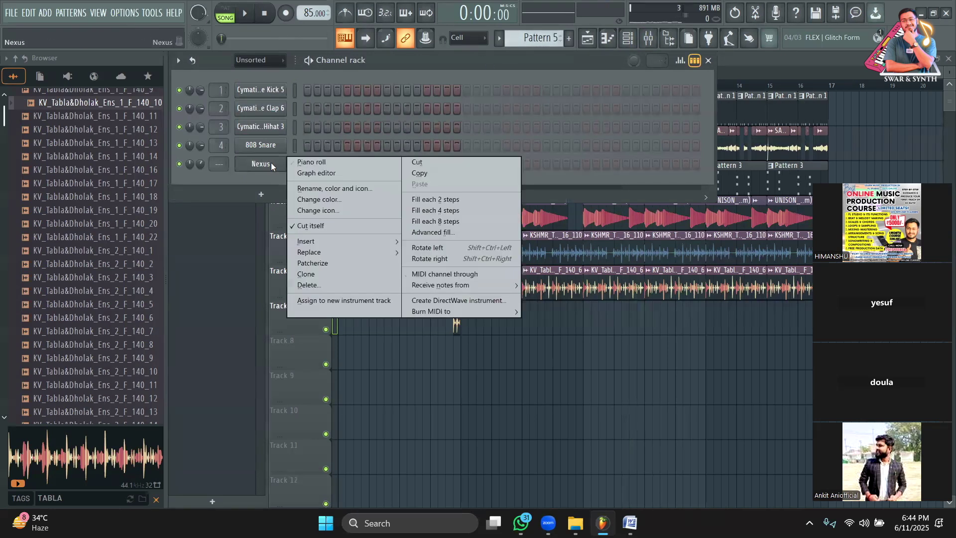
pyautogui.click(363, 272)
# - Copy the Nexus notes from Pattern 3 and paste them into the Nexus #2 channel in Pattern 5
pyautogui.click(515, 59)
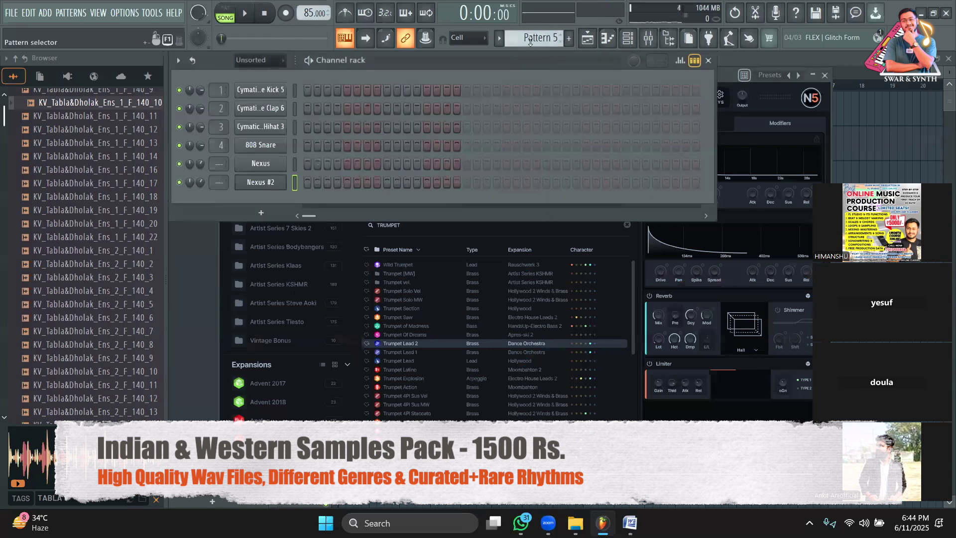
pyautogui.scroll(2, 533, 38)
pyautogui.rightClick(266, 164)
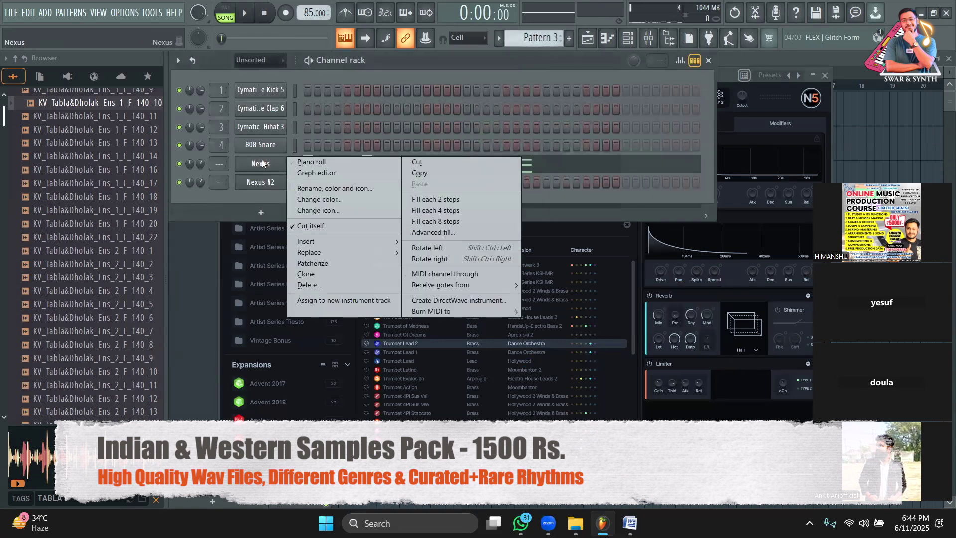
pyautogui.click(430, 176)
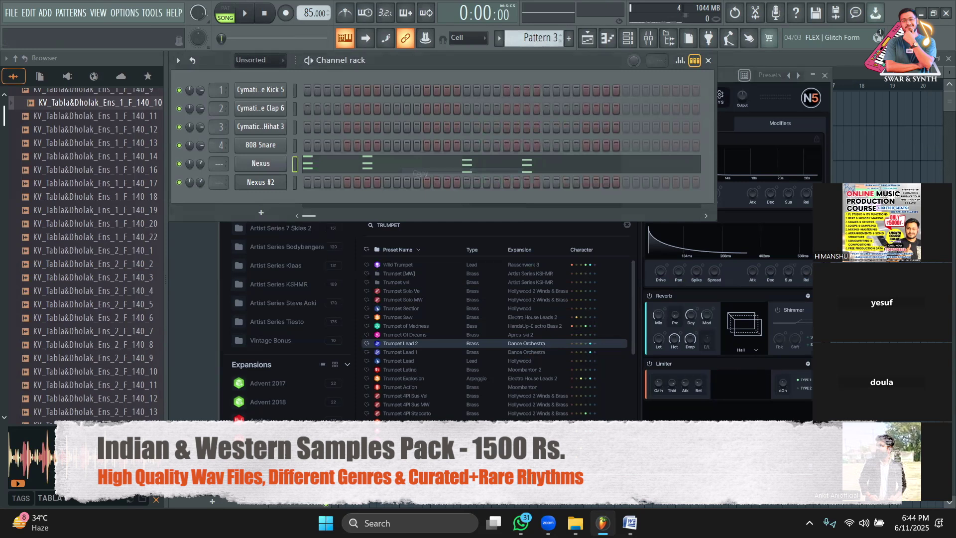
pyautogui.press('F4')
pyautogui.rightClick(289, 184)
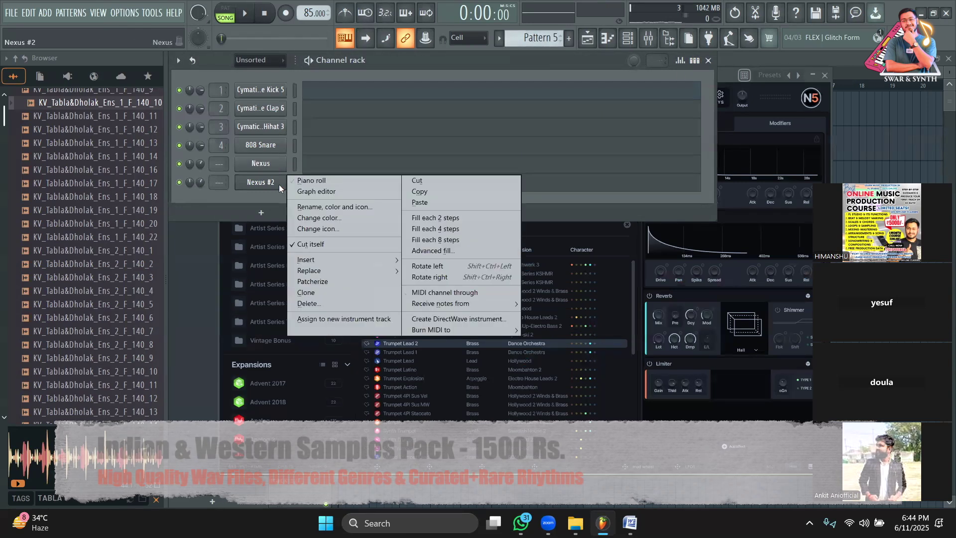
pyautogui.click(416, 196)
# - In Nexus #2's piano roll, keep only the chords starting bars 1 and 2 and extend each to a full bar
pyautogui.doubleClick(407, 186)
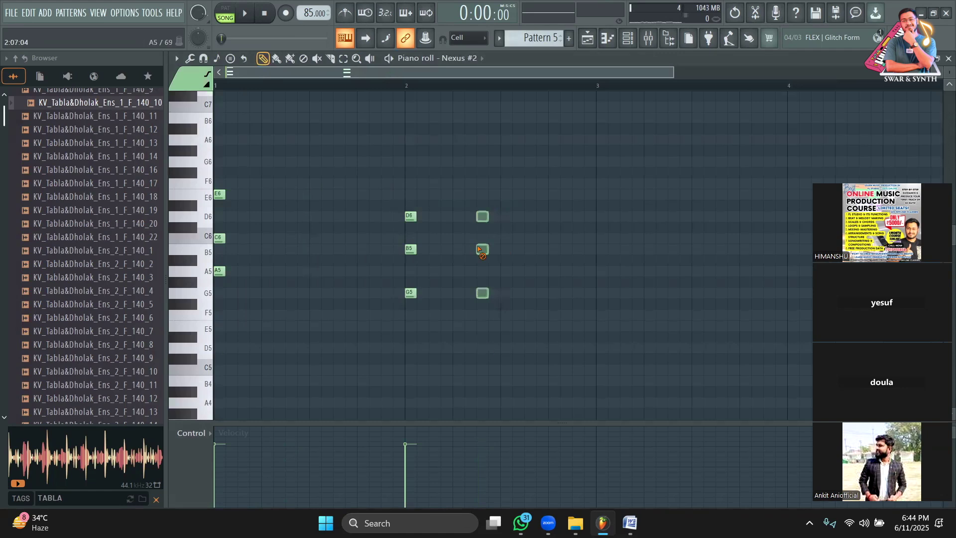
pyautogui.hotkey('ctrl', 'a')
pyautogui.moveTo(226, 195); pyautogui.dragTo(347, 210)
pyautogui.hotkey('ctrl', 'z')
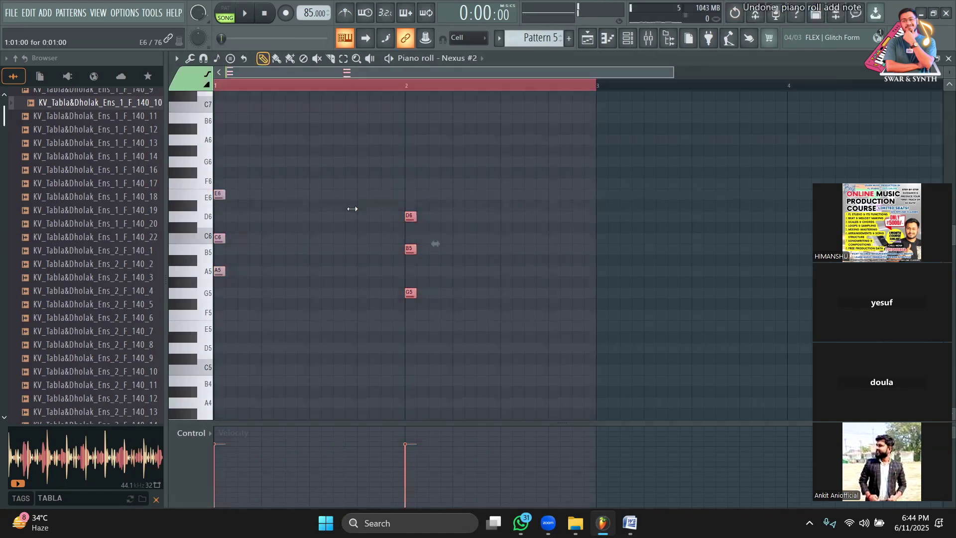
pyautogui.hotkey('ctrl', 'l')
# - Play Pattern 5 in pattern mode and open the Nexus #2 instrument
pyautogui.click(629, 39)
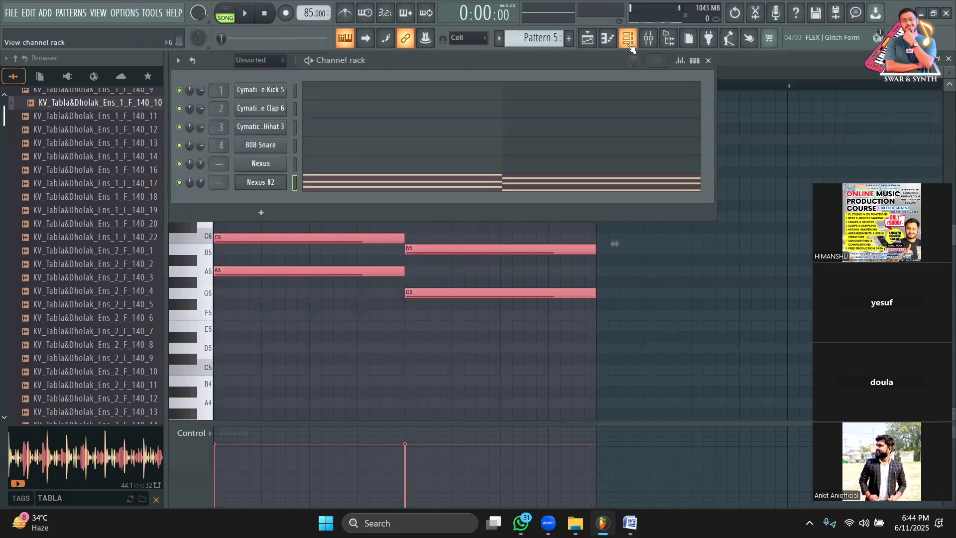
pyautogui.press('l')
pyautogui.press('space')
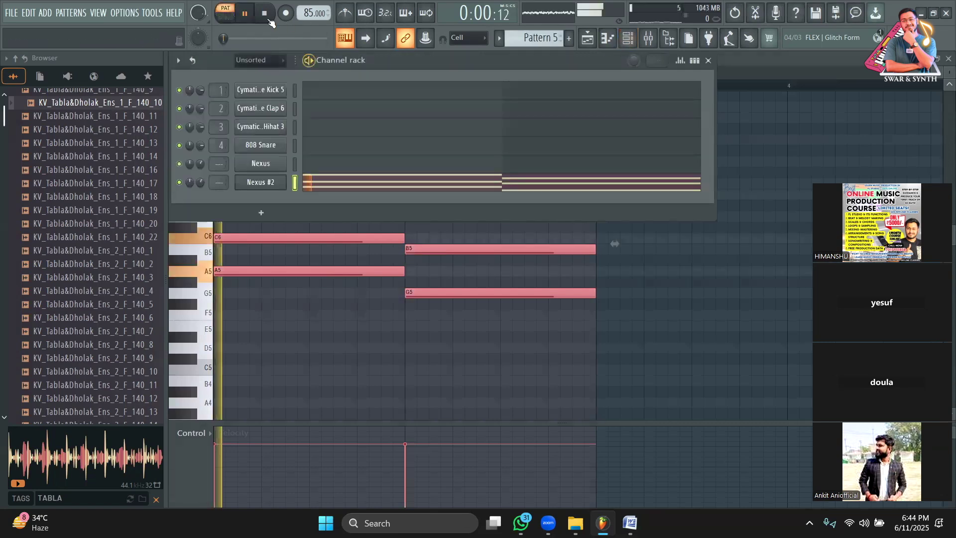
pyautogui.click(256, 183)
pyautogui.press('space')
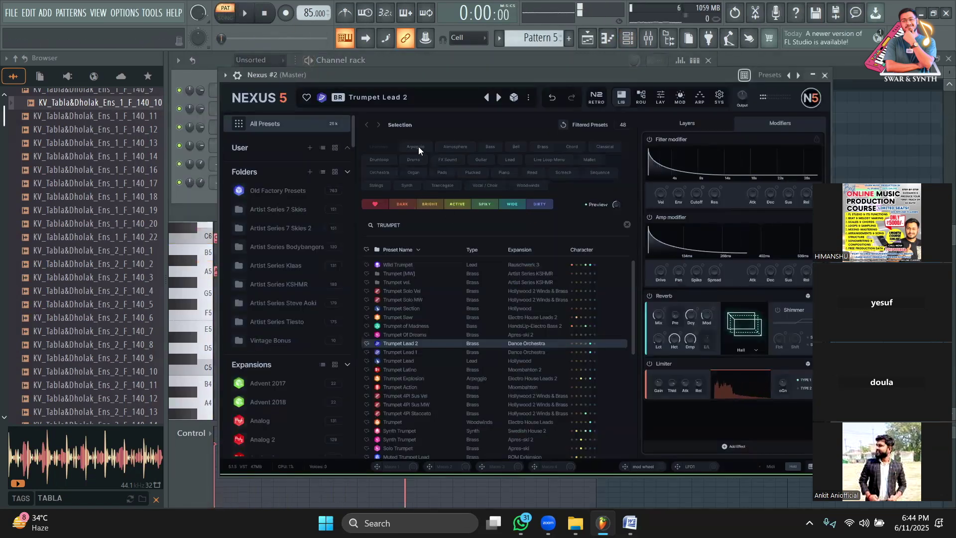
# - Clear the preset search, filter by Arpeggio, load [EDMV2] Female Vocal Chops 5, audition it, and return to the playlist
pyautogui.doubleClick(406, 226)
pyautogui.press('BackSpace')
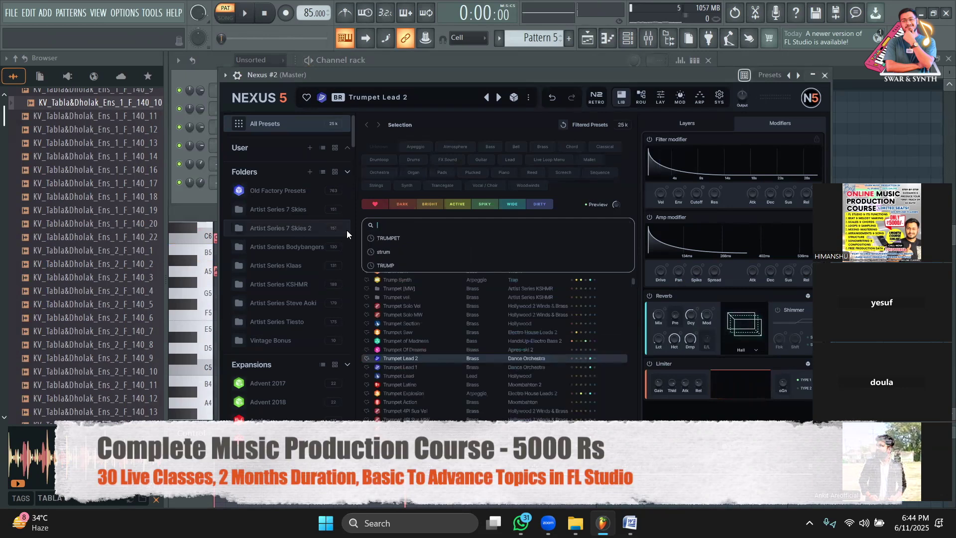
pyautogui.click(416, 146)
pyautogui.scroll(-2, 438, 349)
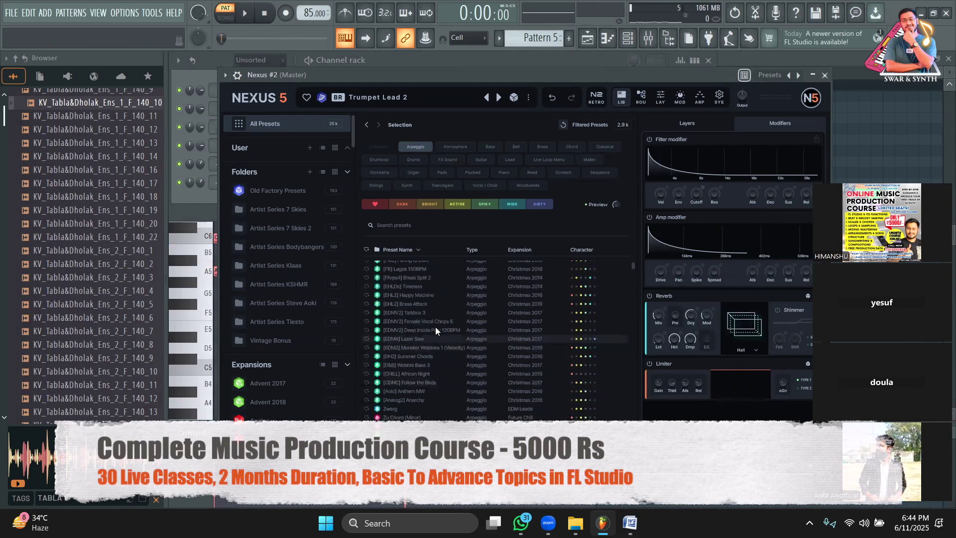
pyautogui.press('space')
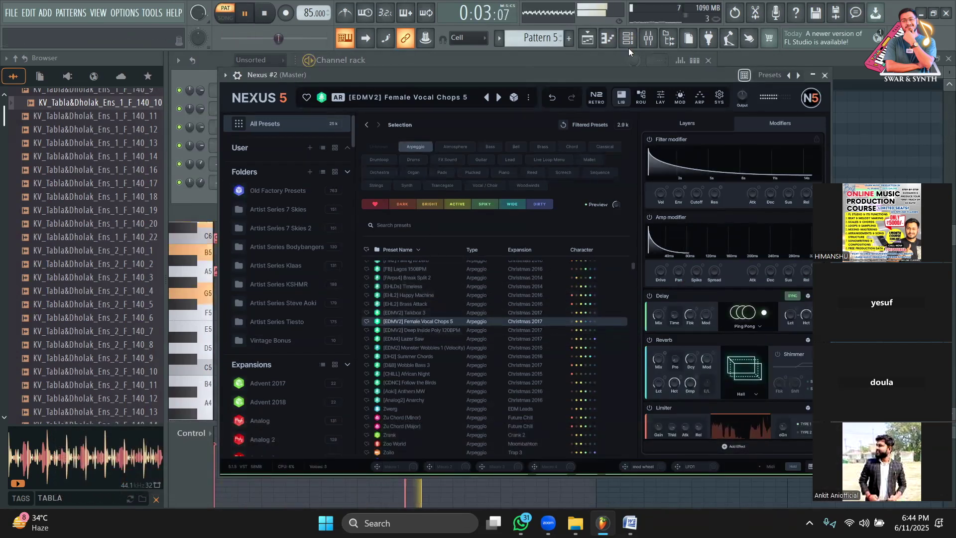
pyautogui.click(588, 38)
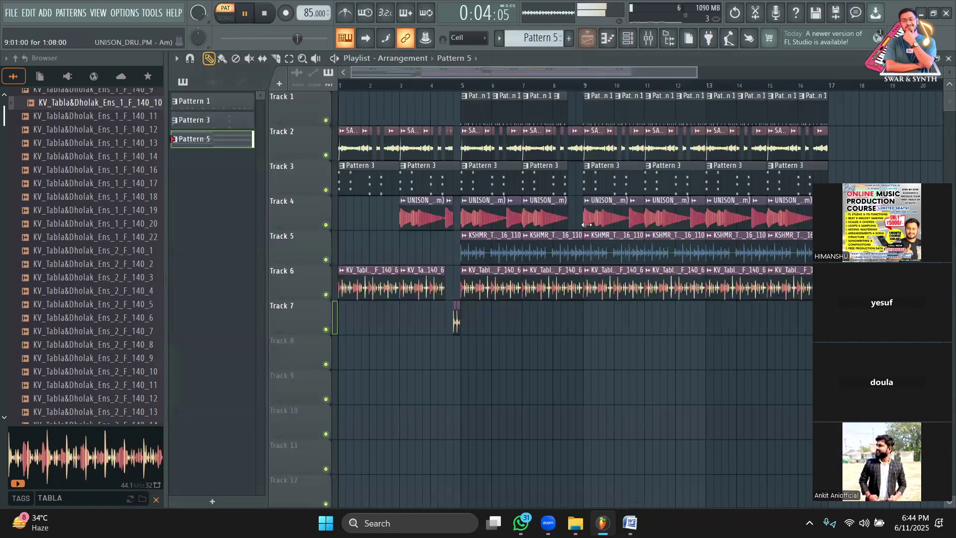
# - Place Pattern 5 on Track 8 of the playlist starting at bar 5 and play the song
pyautogui.click(509, 358)
pyautogui.moveTo(526, 357); pyautogui.dragTo(476, 357)
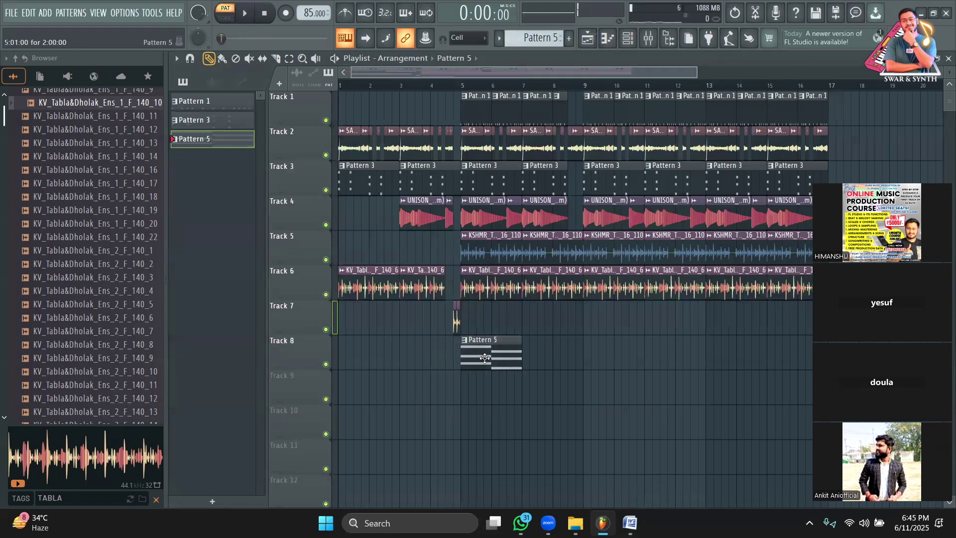
pyautogui.press('space')
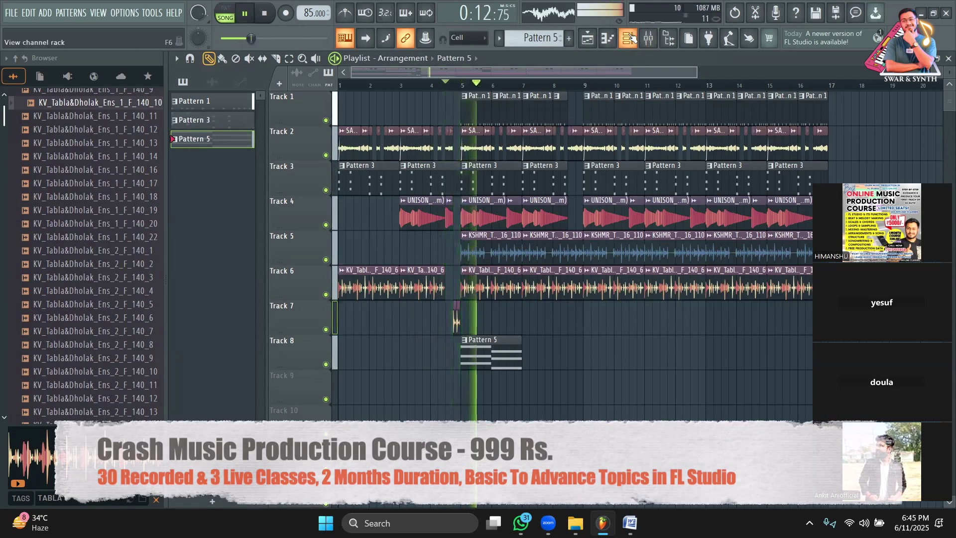
# - Open the Nexus #2 instrument and stop playback
pyautogui.press('F6')
pyautogui.click(274, 183)
pyautogui.press('space')
# - Load the Smooth E-Guitar arpeggio preset in Nexus #2 and audition it within the song
pyautogui.scroll(-5, 410, 384)
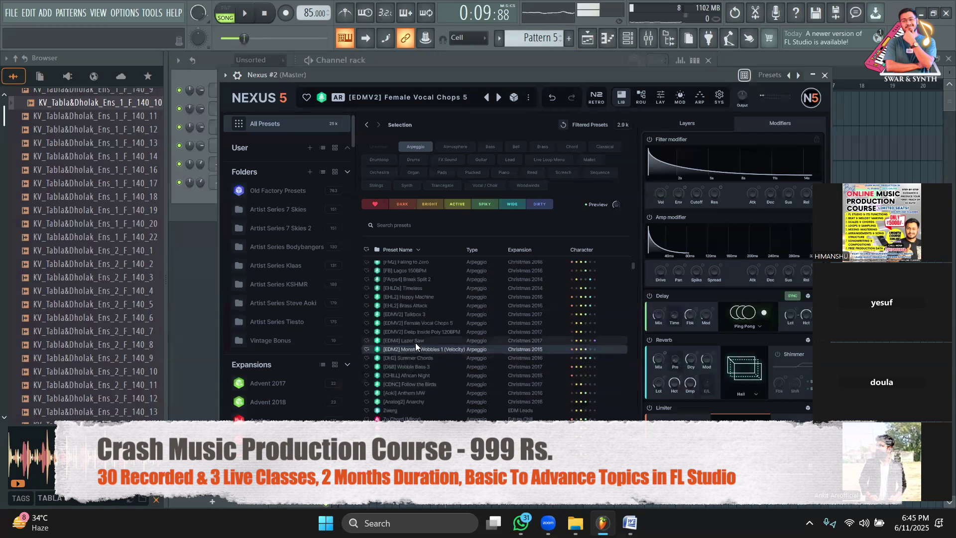
pyautogui.scroll(-5, 409, 303)
pyautogui.scroll(-5, 408, 329)
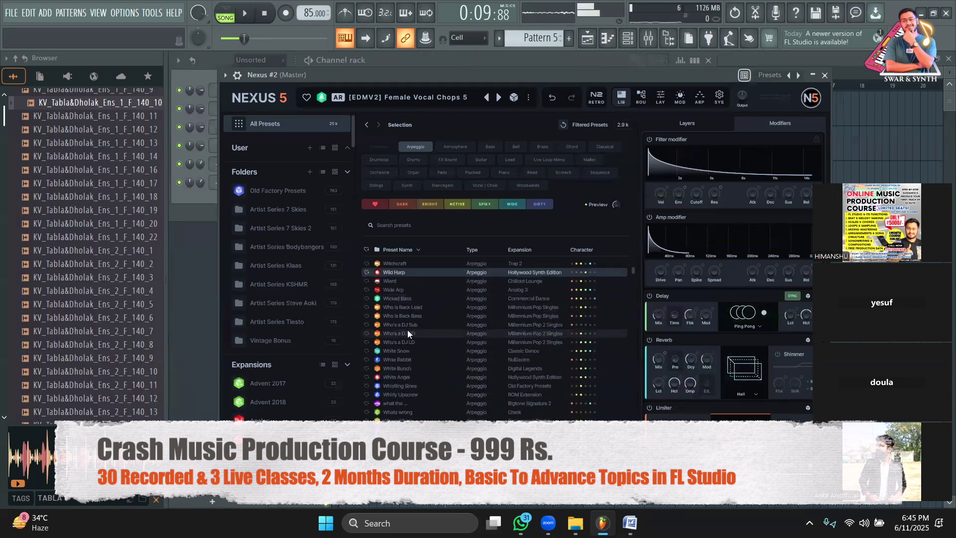
pyautogui.scroll(-5, 407, 330)
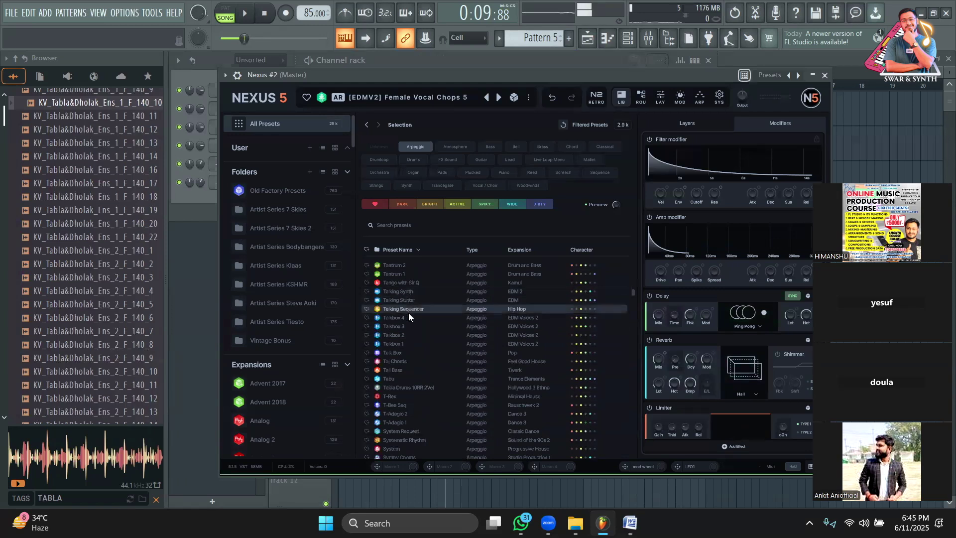
pyautogui.scroll(-5, 412, 306)
pyautogui.scroll(-5, 413, 306)
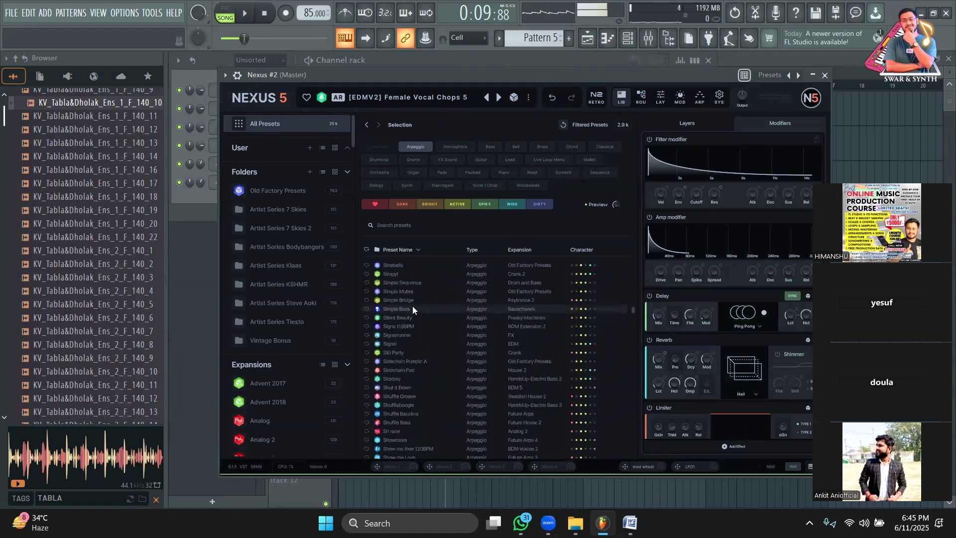
pyautogui.scroll(5, 412, 306)
pyautogui.click(402, 275)
pyautogui.doubleClick(415, 265)
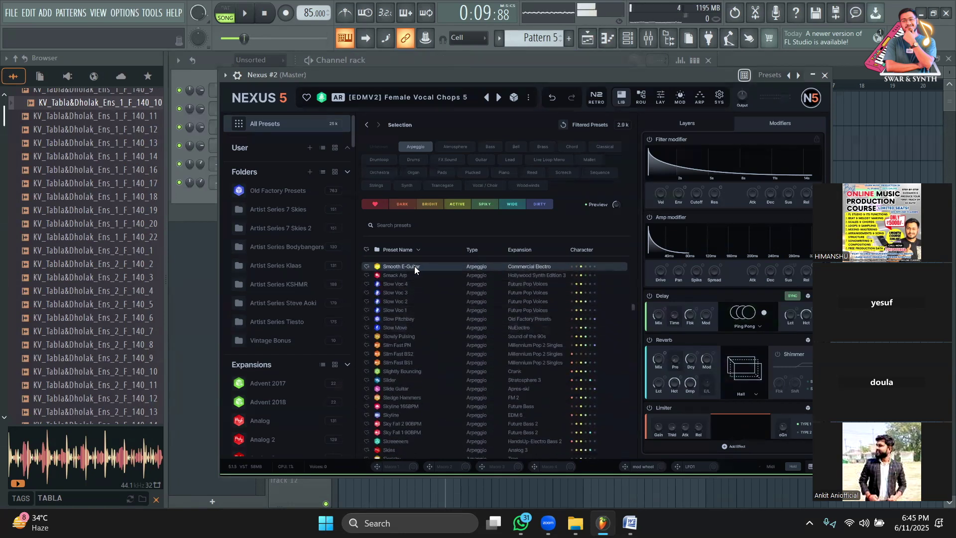
pyautogui.press('space')
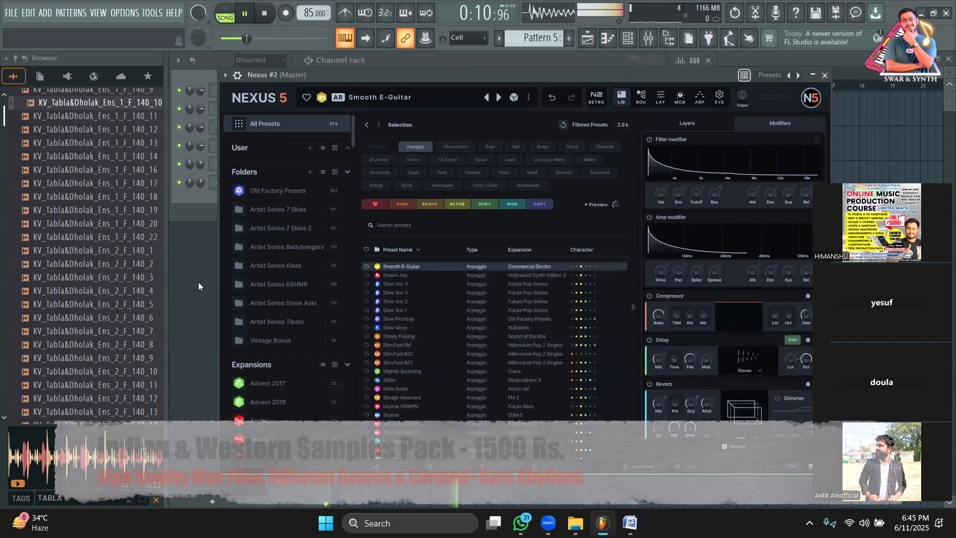
# - Stop playback and browse further Nexus arpeggio presets, selecting candidates such as Scorpio, Rising Arp 1 and Rise of the Machines
pyautogui.scroll(-8, 461, 336)
pyautogui.press('space')
pyautogui.scroll(-3, 415, 340)
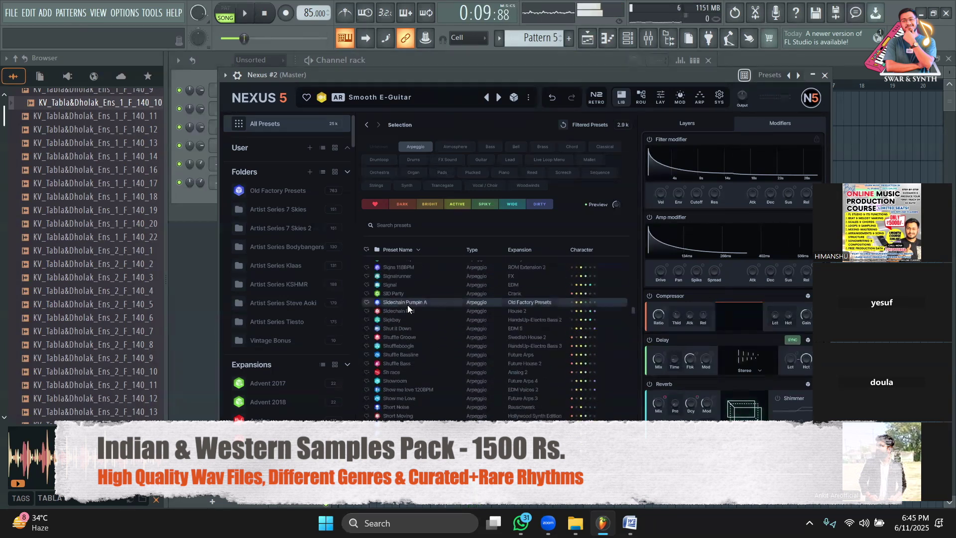
pyautogui.scroll(-1, 407, 305)
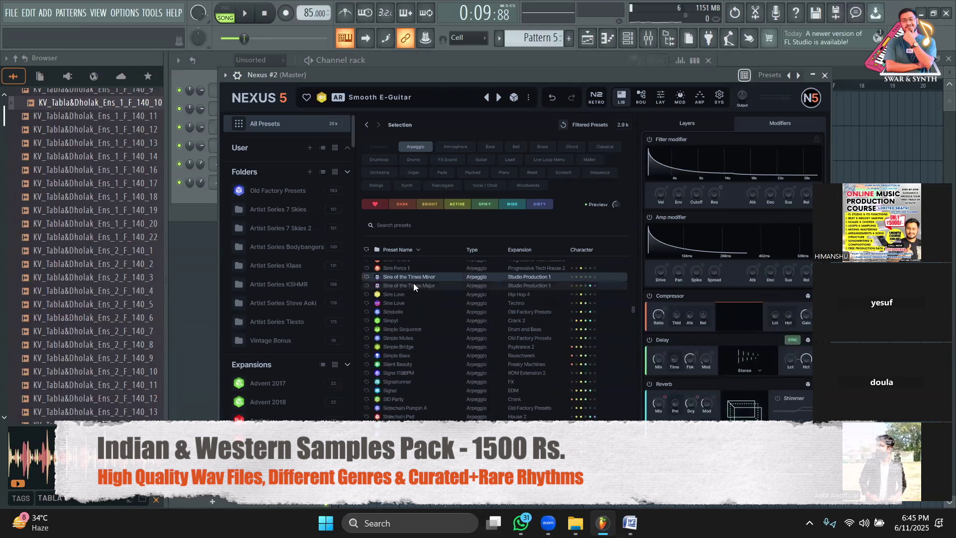
pyautogui.scroll(-8, 401, 348)
pyautogui.click(399, 300)
pyautogui.click(409, 337)
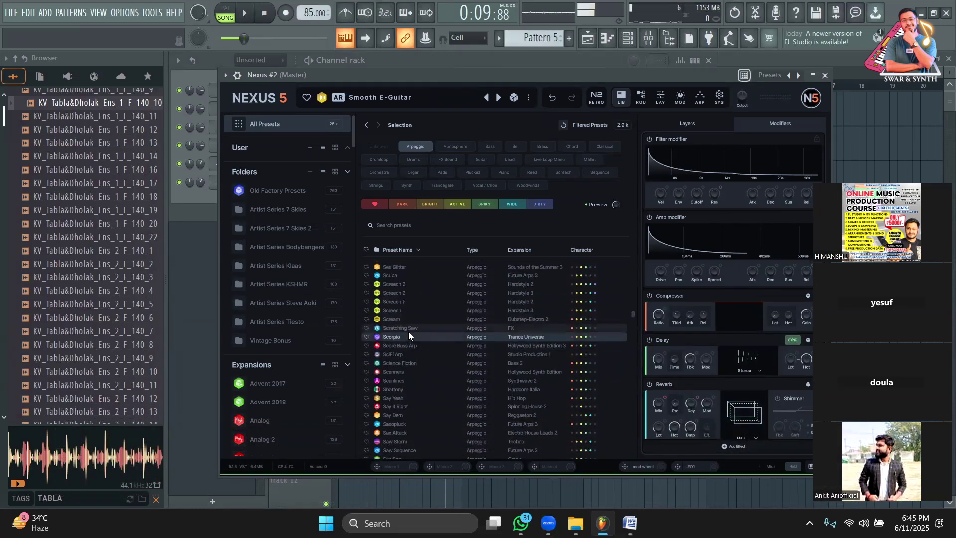
pyautogui.scroll(-5, 406, 346)
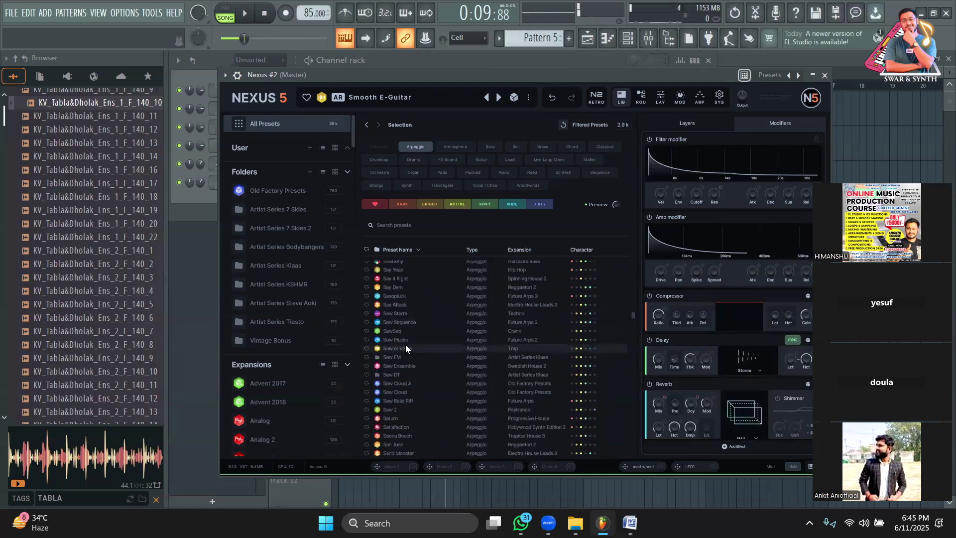
pyautogui.click(410, 287)
pyautogui.scroll(-5, 412, 303)
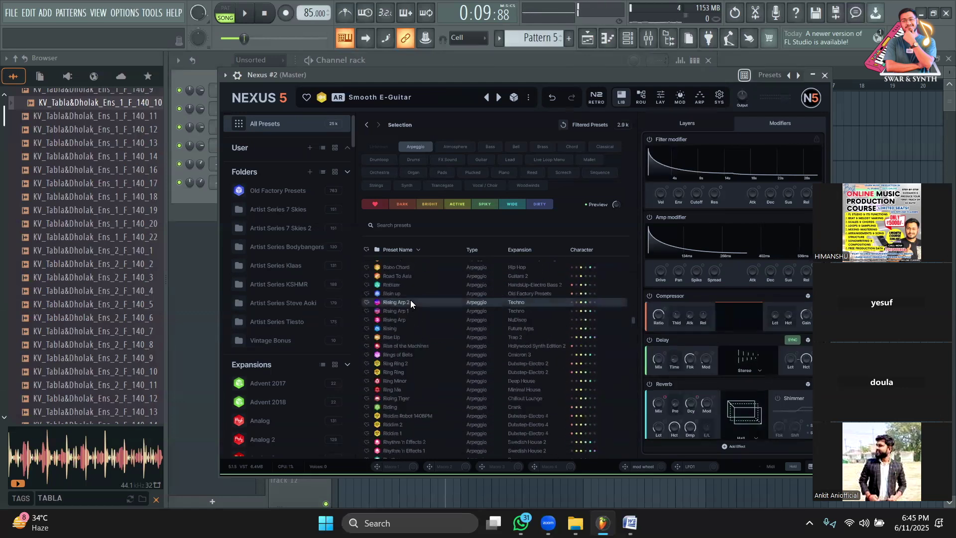
pyautogui.click(406, 310)
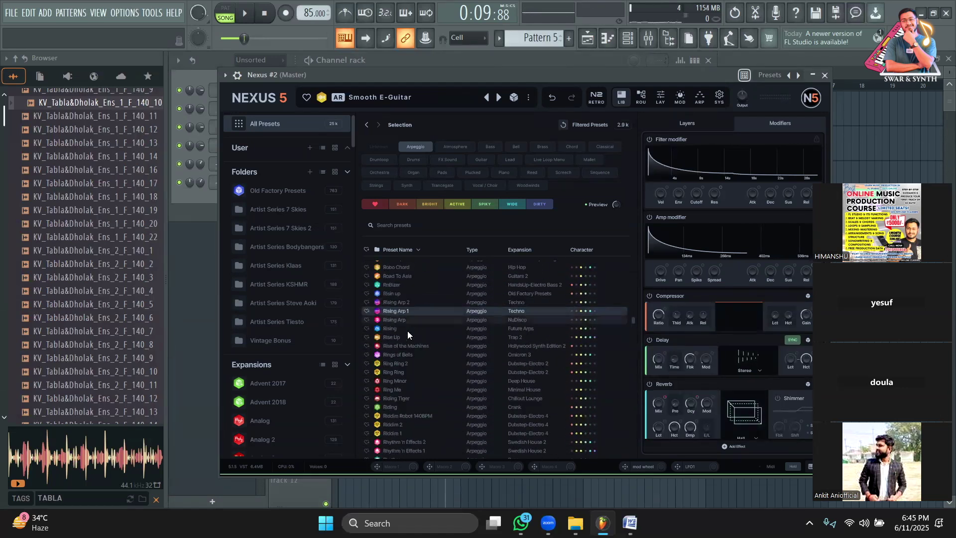
pyautogui.click(405, 331)
pyautogui.click(404, 343)
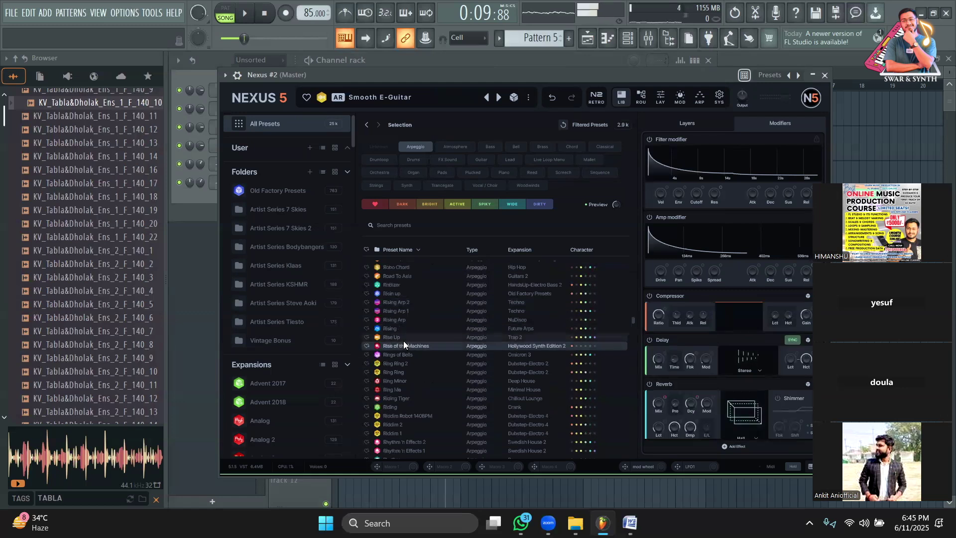
# - Load the Ring Me arpeggio preset in Nexus #2, return to the playlist and audition it in the song
pyautogui.scroll(-2, 404, 353)
pyautogui.click(404, 335)
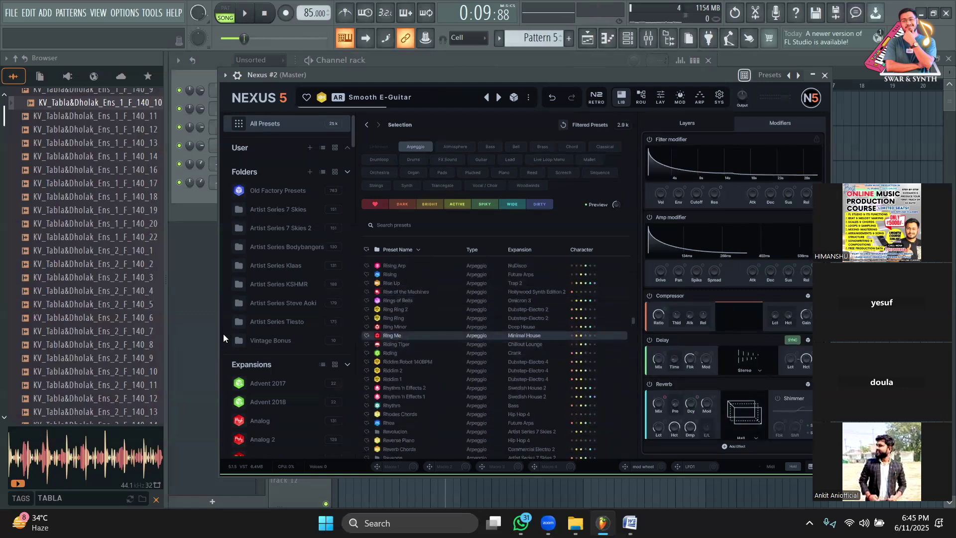
pyautogui.click(197, 320)
pyautogui.press('space')
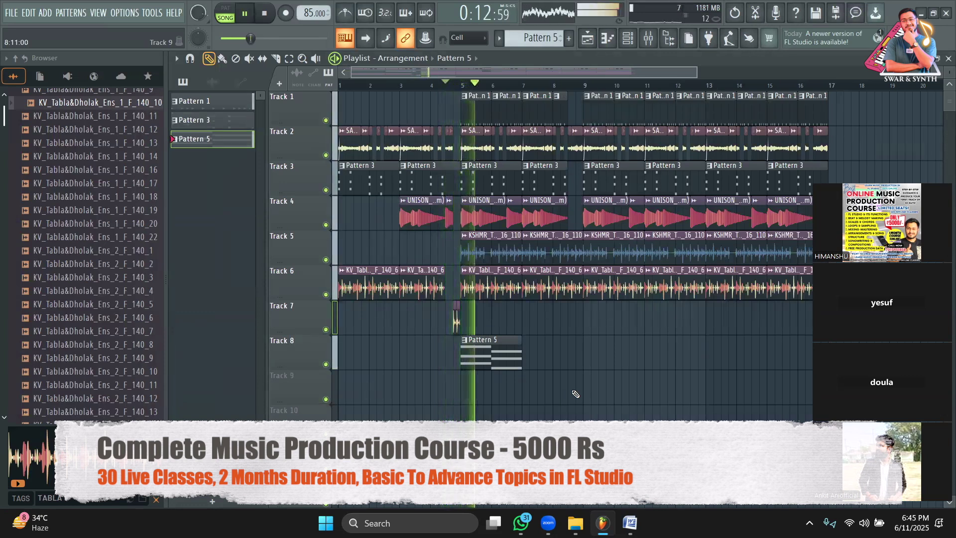
# - Stop playback, check Nexus #2's notes in the piano roll, and open the instrument's arpeggiator editor
pyautogui.click(632, 41)
pyautogui.press('space')
pyautogui.click(388, 188)
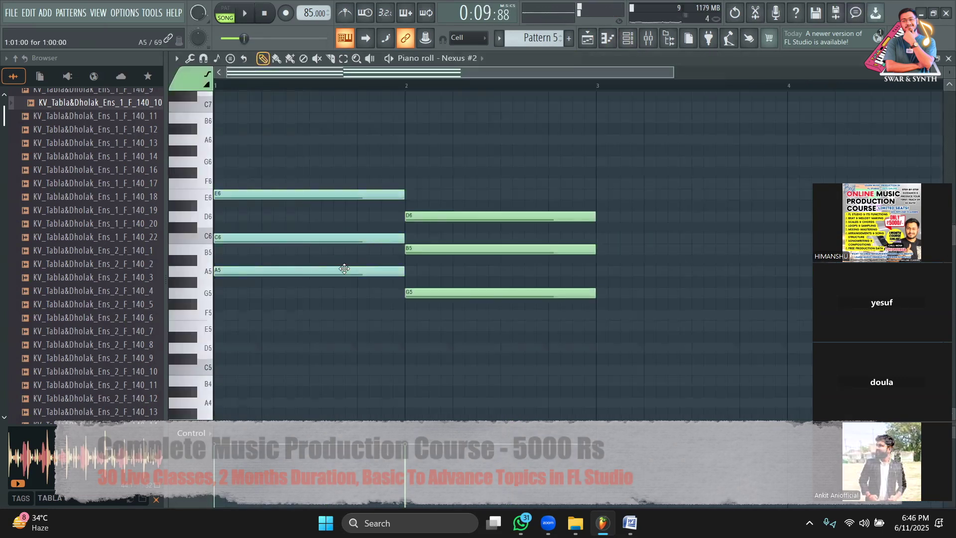
pyautogui.click(629, 40)
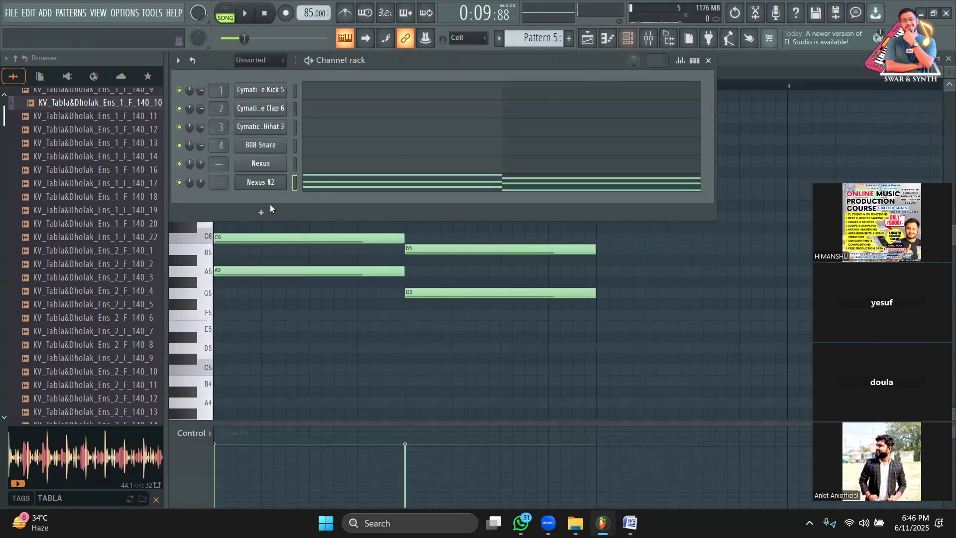
pyautogui.click(256, 187)
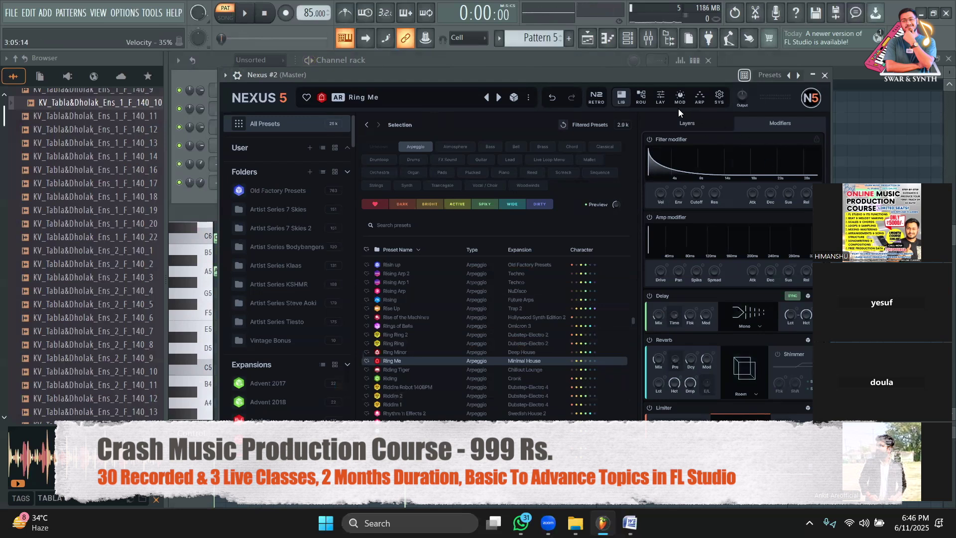
pyautogui.click(699, 98)
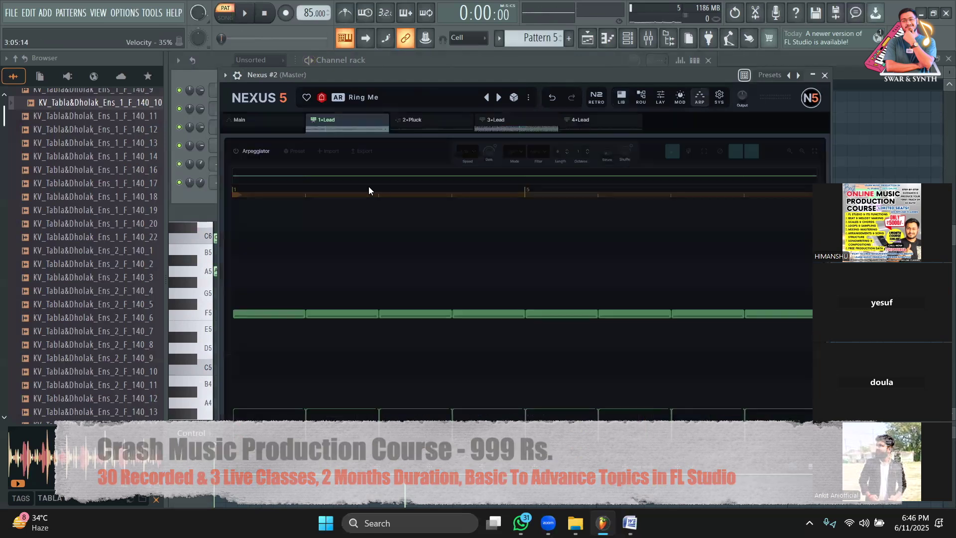
# - Audition Pattern 5 while examining the arpeggiator sequences of the 2 Pluck, 3 Lead and 4 Lead layers
pyautogui.press('space')
pyautogui.press('space')
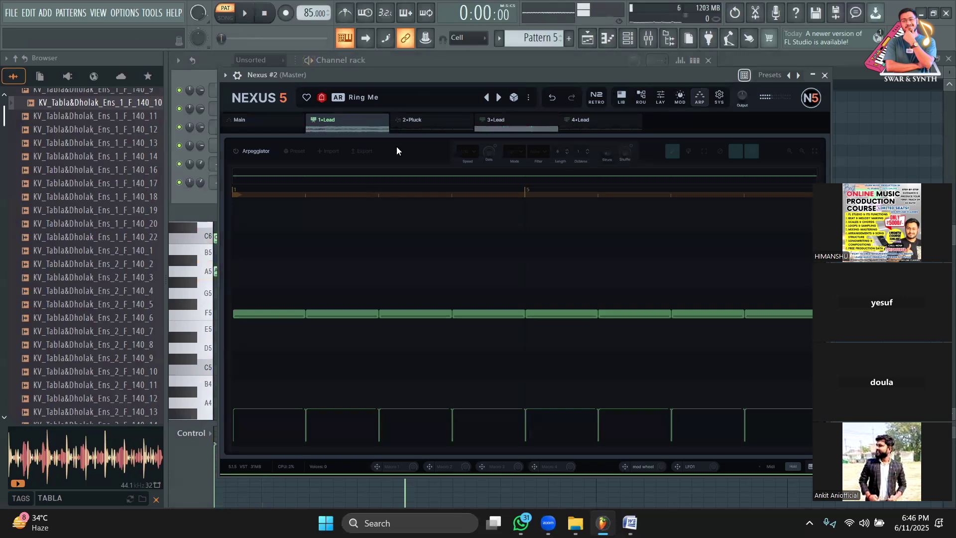
pyautogui.click(424, 122)
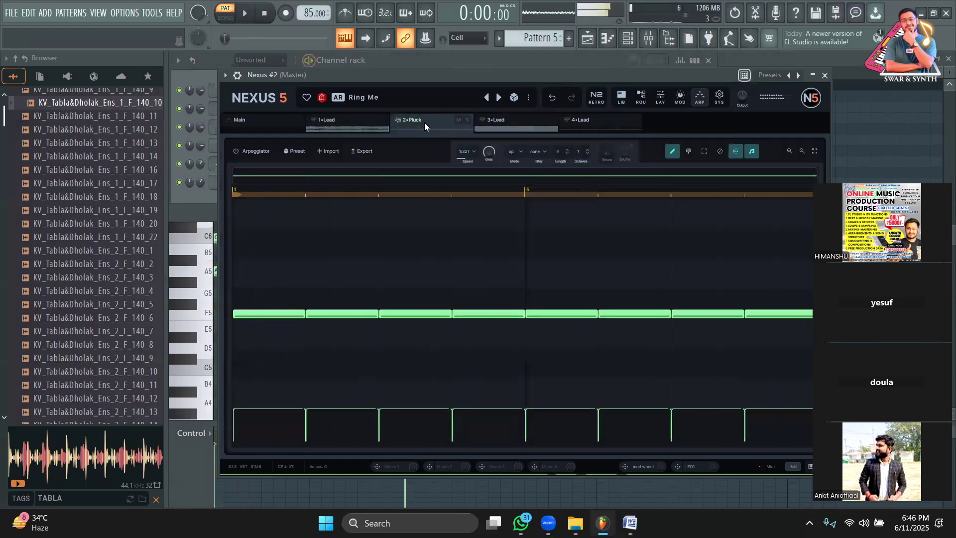
pyautogui.click(526, 124)
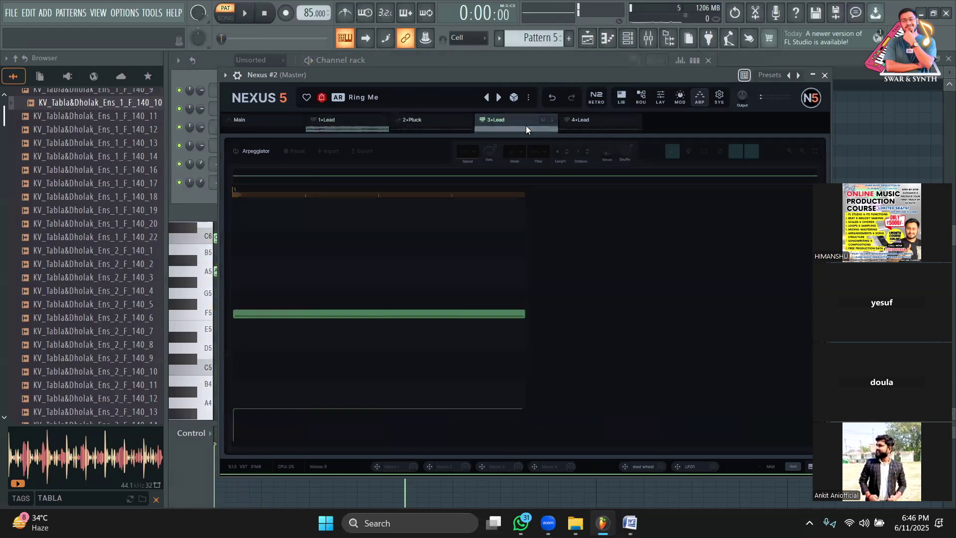
pyautogui.press('space')
pyautogui.click(587, 124)
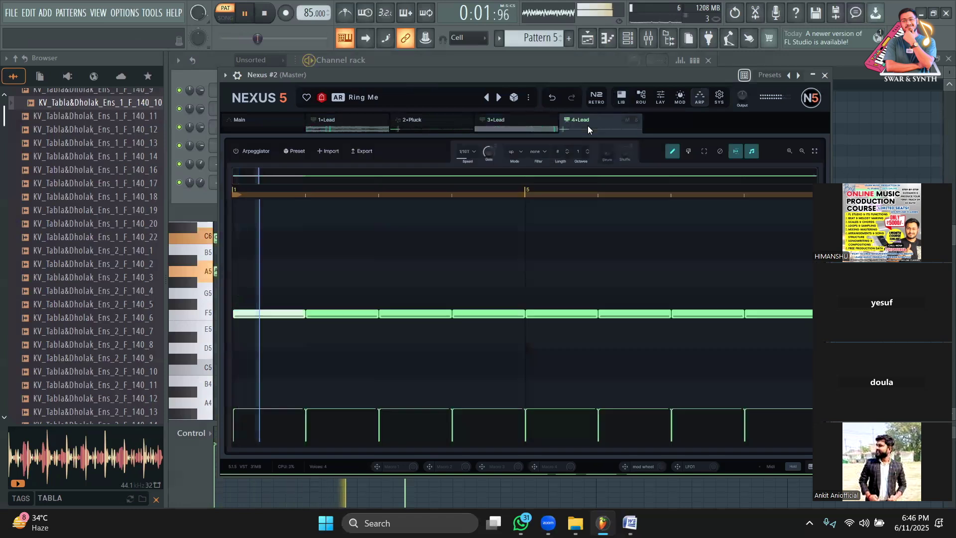
pyautogui.press('space')
# - Remove every second note from the 4 Lead layer's arpeggio sequence and audition Pattern 5
pyautogui.click(347, 312)
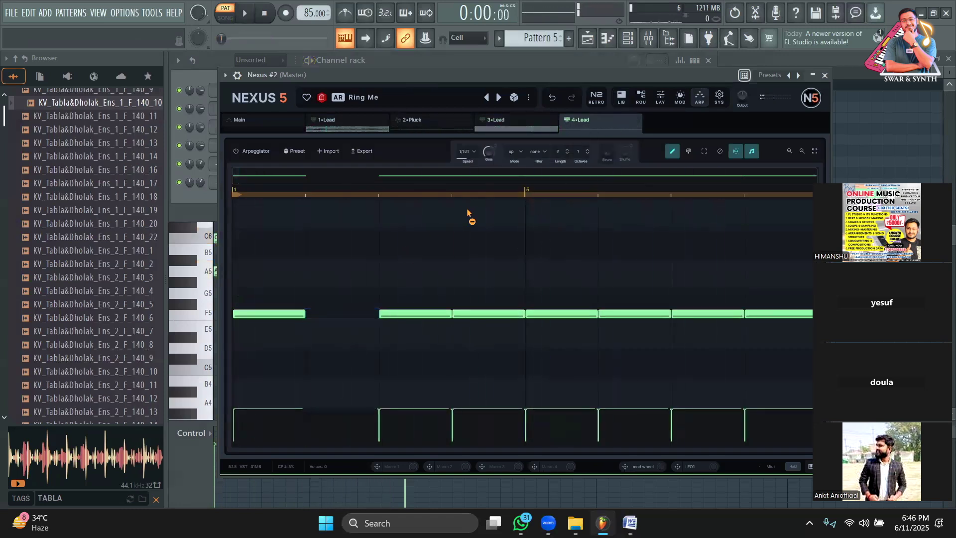
pyautogui.click(490, 313)
pyautogui.press('space')
pyautogui.press('space')
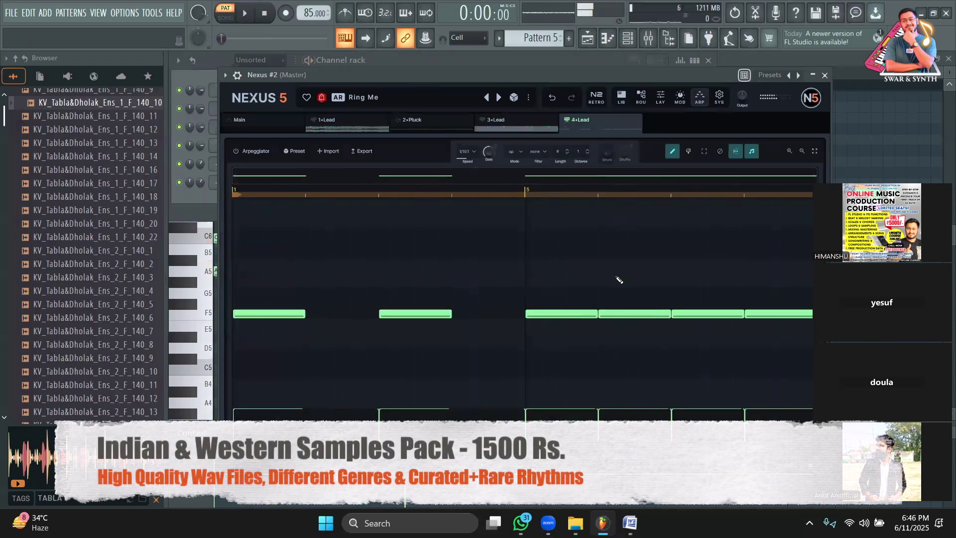
pyautogui.click(792, 328)
pyautogui.press('space')
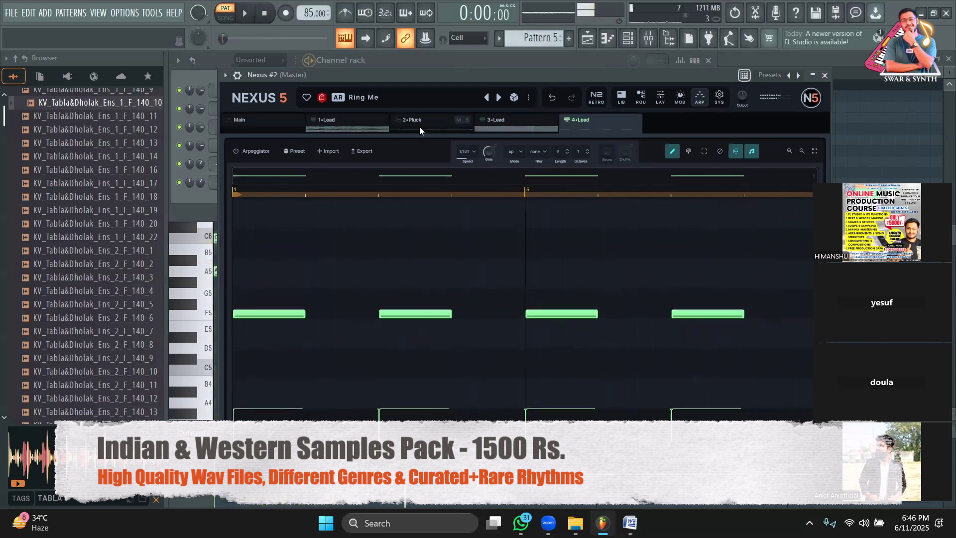
pyautogui.press('space')
# - Remove every second note from the 2 Pluck layer's arpeggio, audition it, and check the 1 Lead layer before stopping playback
pyautogui.click(418, 122)
pyautogui.click(354, 311)
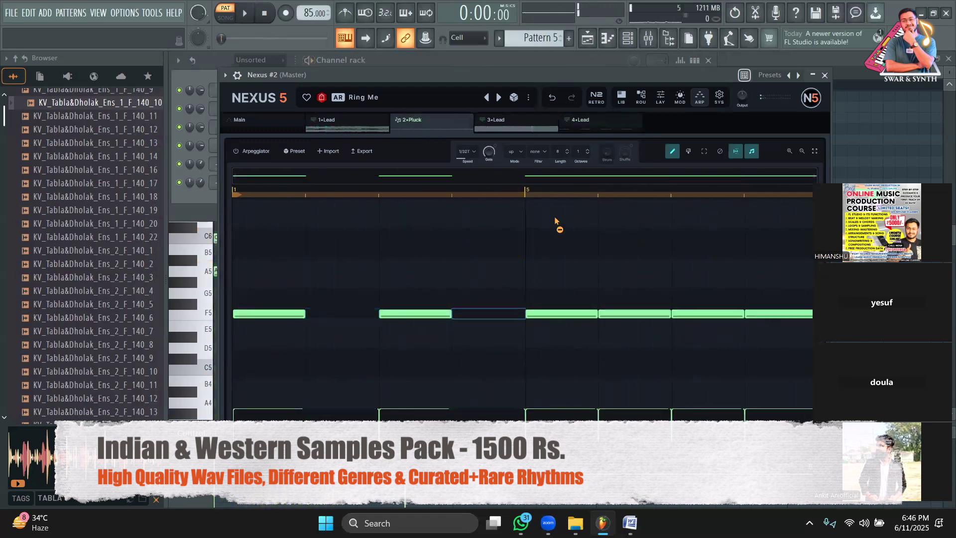
pyautogui.click(802, 337)
pyautogui.press('space')
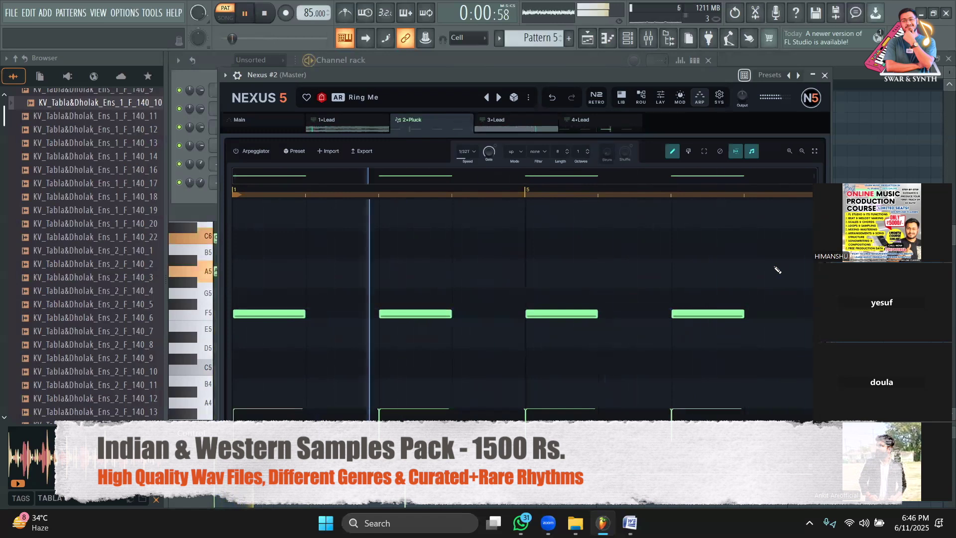
pyautogui.click(341, 118)
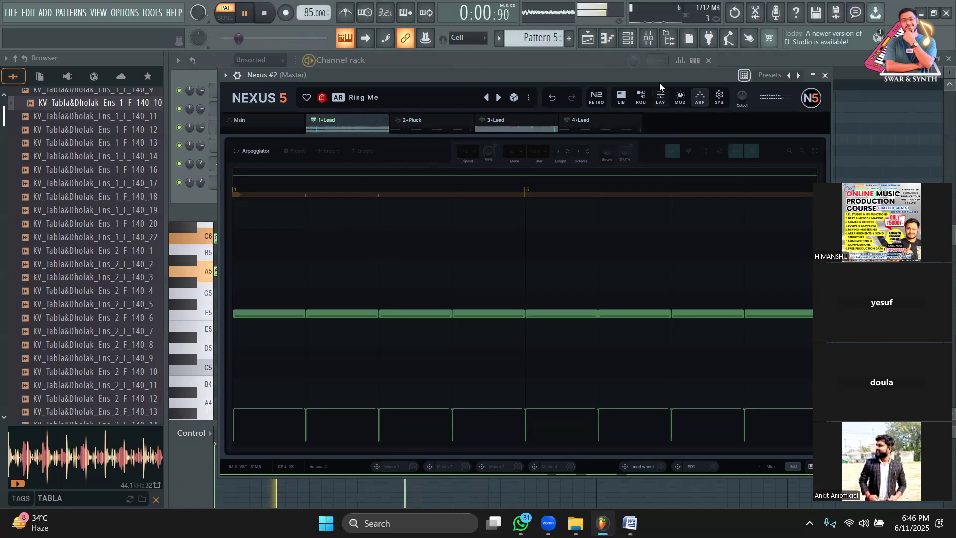
pyautogui.click(264, 13)
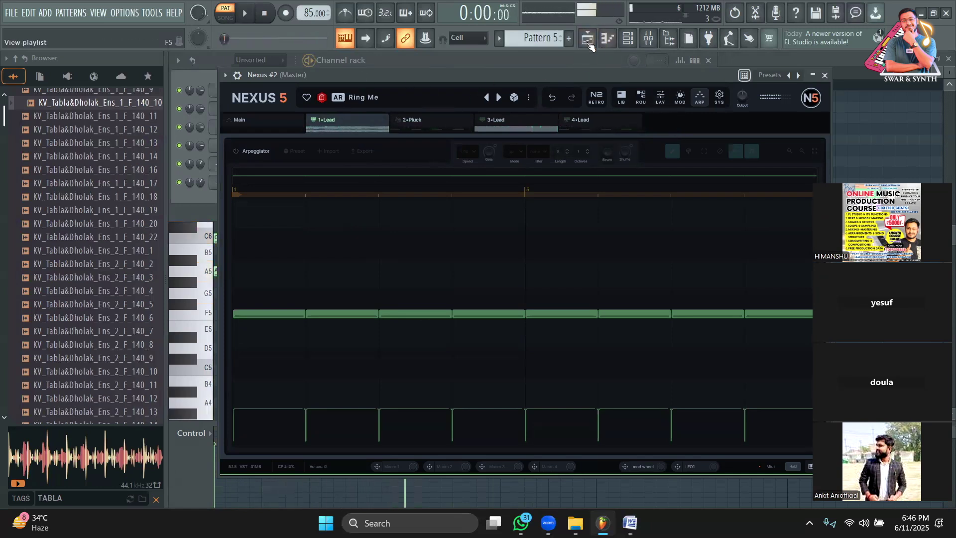
# - Play the song from the playlist and set the Nexus #2 channel volume to about 42%
pyautogui.click(588, 39)
pyautogui.press('space')
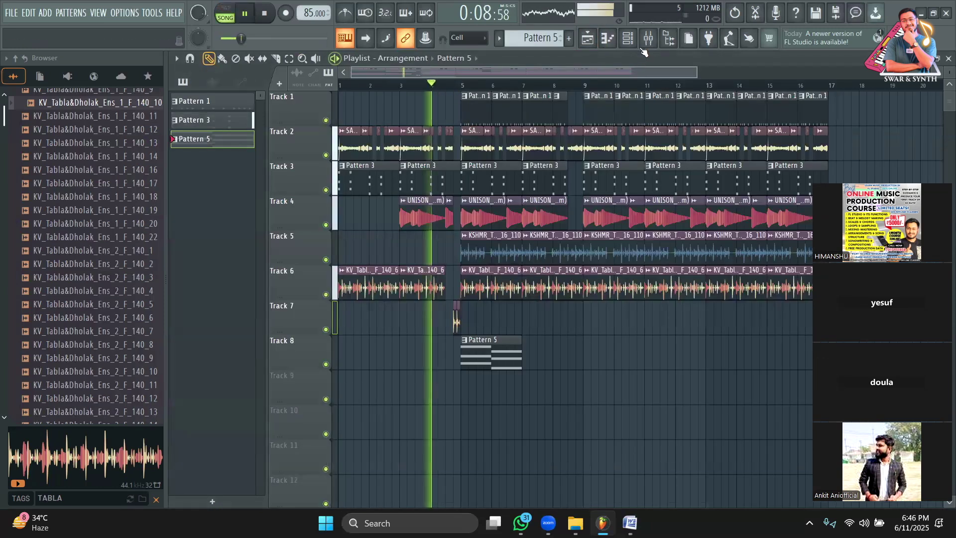
pyautogui.click(628, 39)
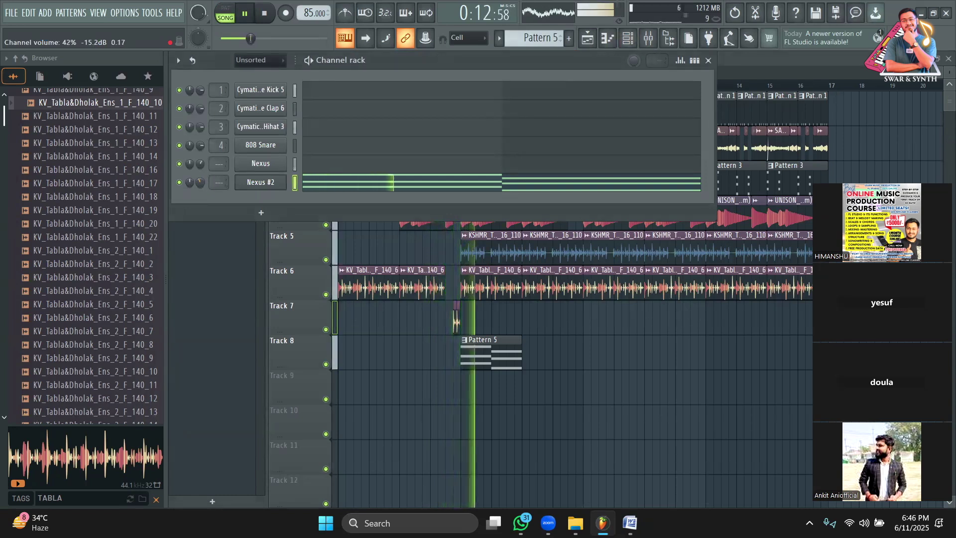
# - Place two more Pattern 5 clips on Track 8, starting at bars 7 and 9
pyautogui.click(526, 352)
pyautogui.click(586, 351)
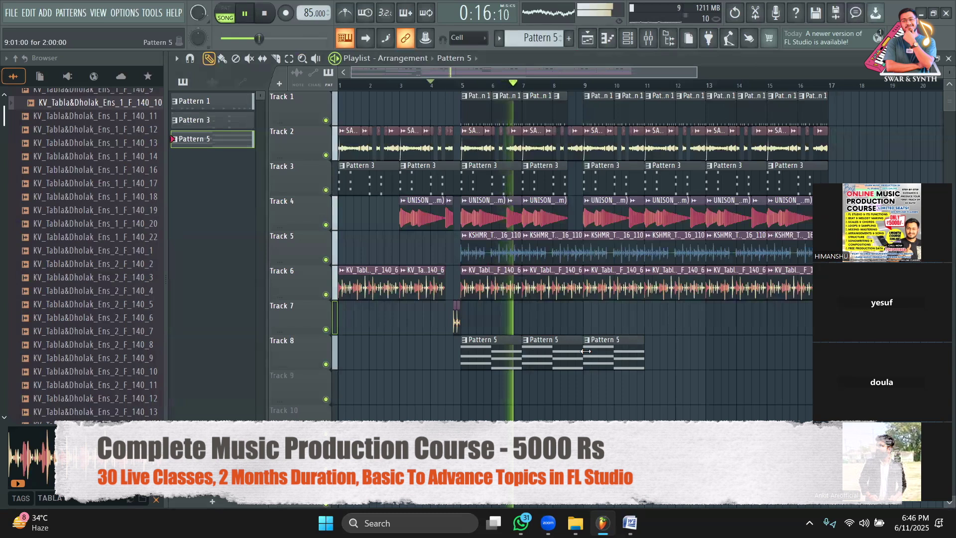
# - Place three more Pattern 5 clips on Track 8, starting at bars 11, 13 and 15
pyautogui.click(648, 353)
pyautogui.click(708, 353)
pyautogui.click(770, 352)
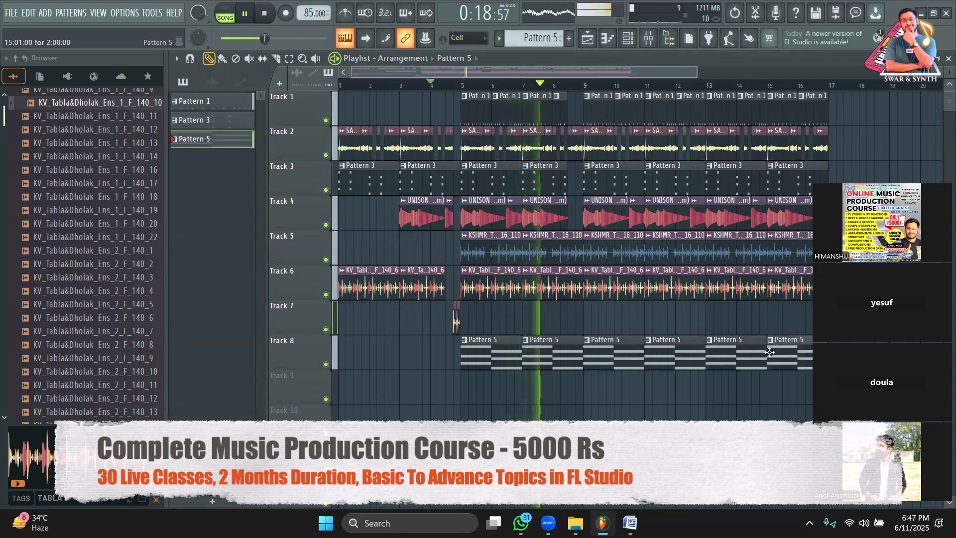
# - Clear the audio on Tracks 2, 5 and 6 from the break just before bar 9 and play the transition
pyautogui.moveTo(582, 254); pyautogui.dragTo(568, 287)
pyautogui.moveTo(575, 150); pyautogui.dragTo(568, 150)
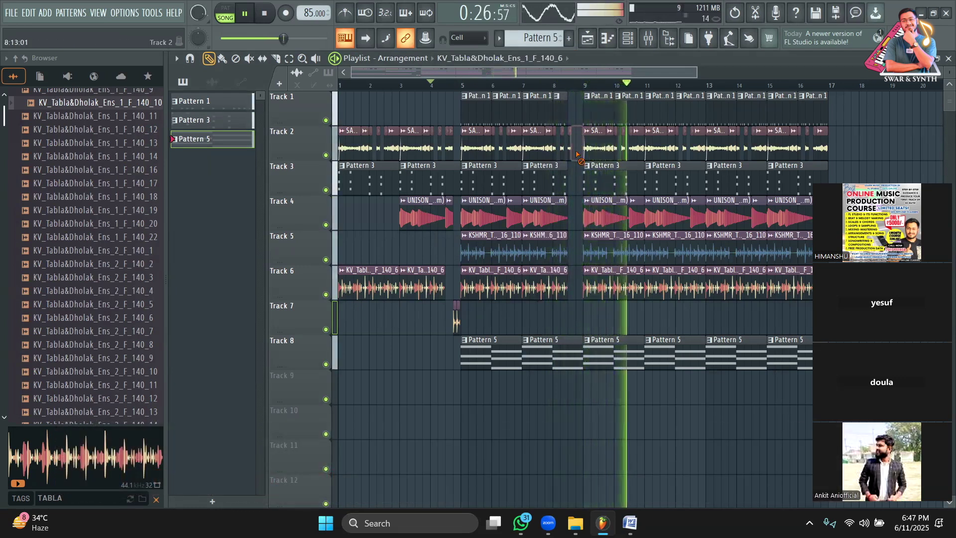
pyautogui.press('space')
pyautogui.press('space')
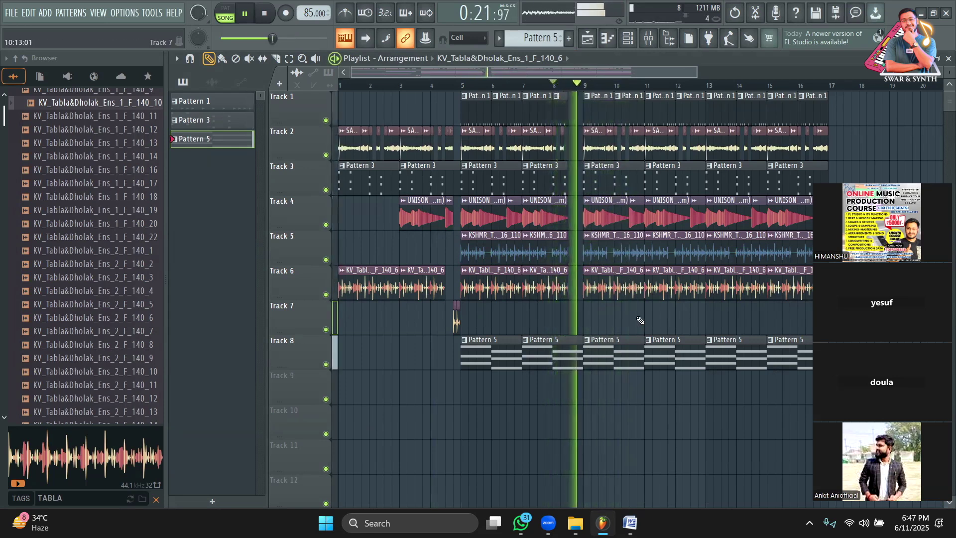
pyautogui.press('space')
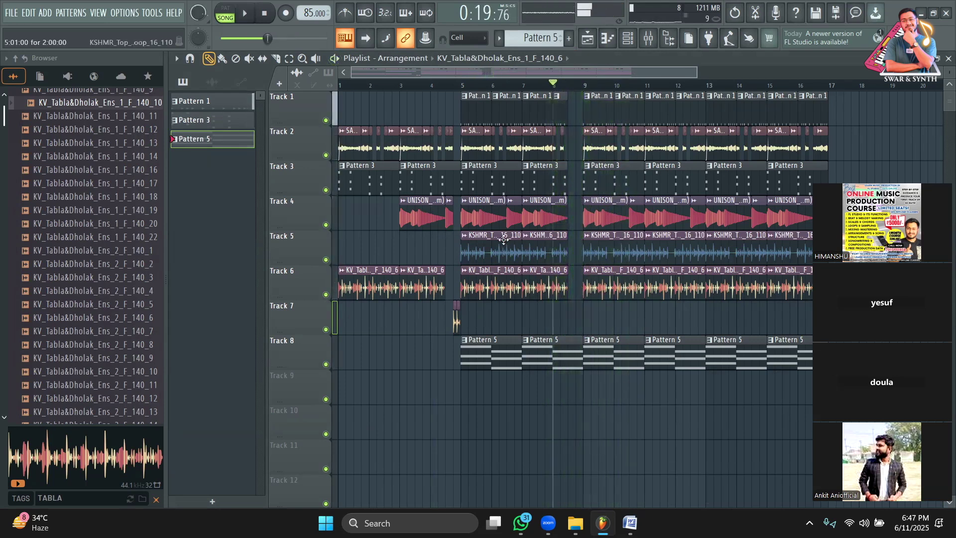
# - Mute the 2 Pluck and 4 Lead layers in Nexus #2 and audition Pattern 5
pyautogui.click(628, 38)
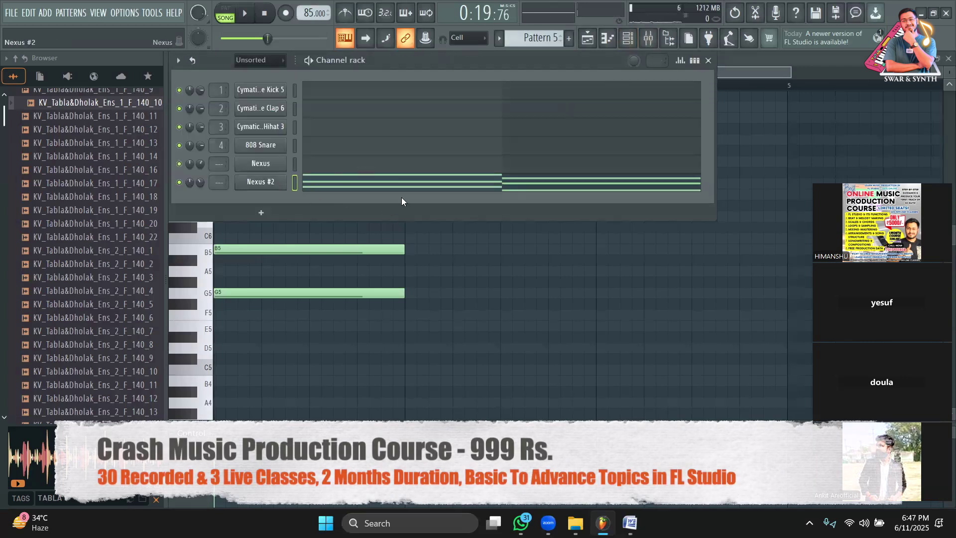
pyautogui.click(402, 198)
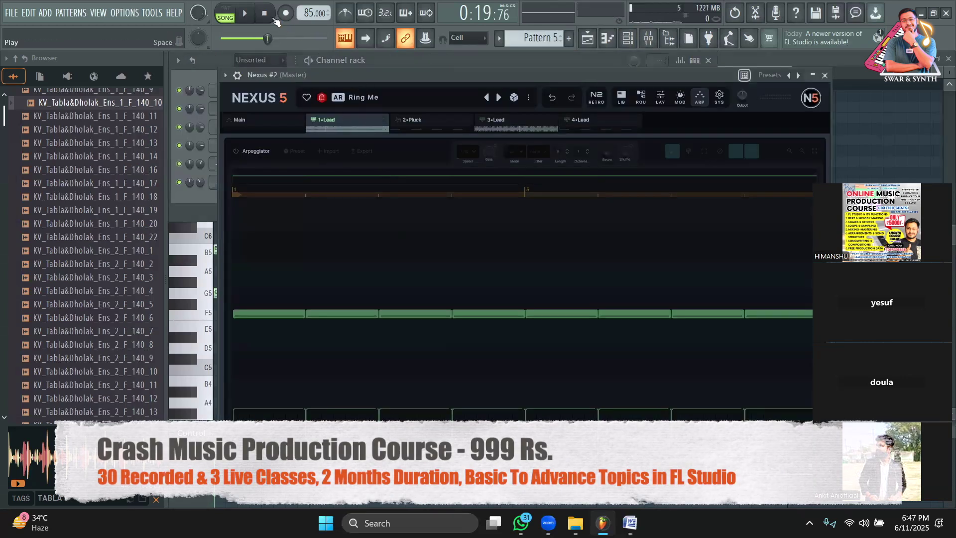
pyautogui.click(425, 124)
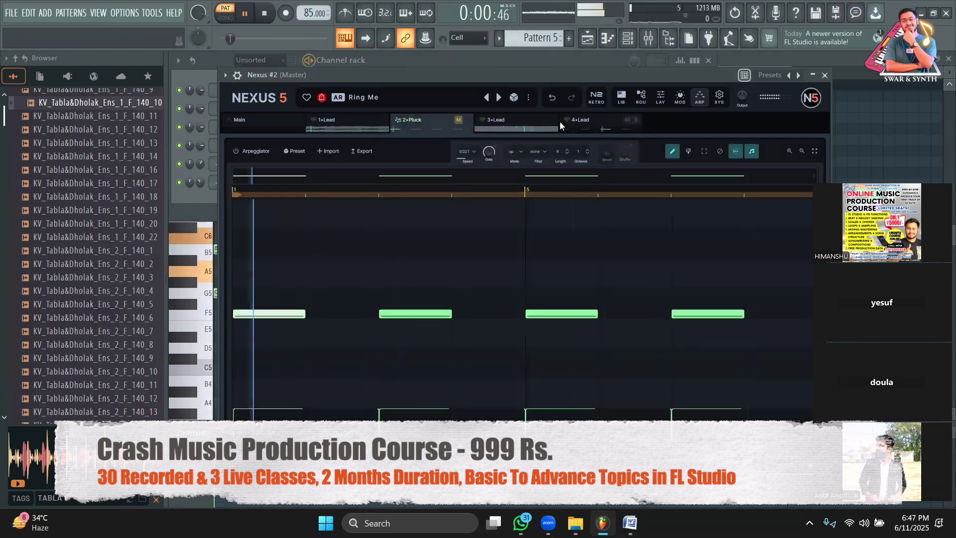
pyautogui.click(628, 121)
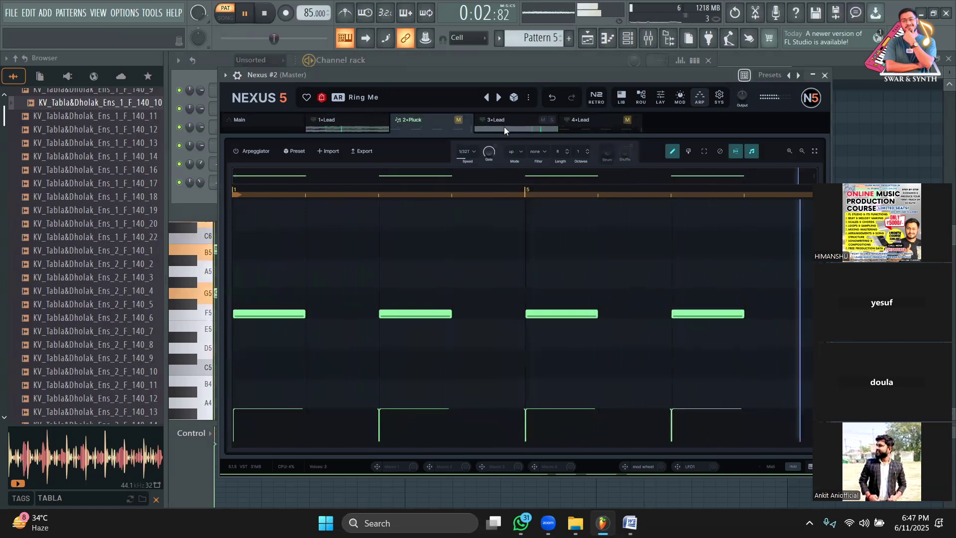
pyautogui.click(387, 58)
pyautogui.press('space')
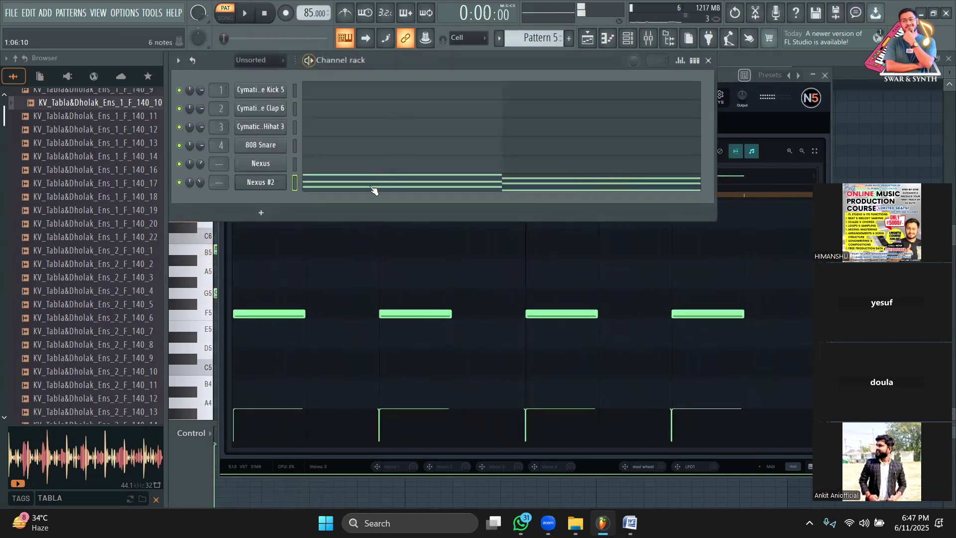
# - Transpose all of Pattern 5's Nexus #2 chord notes down one octave and check the sound
pyautogui.click(376, 186)
pyautogui.hotkey('ctrl', 'a')
pyautogui.scroll(-3, 327, 250)
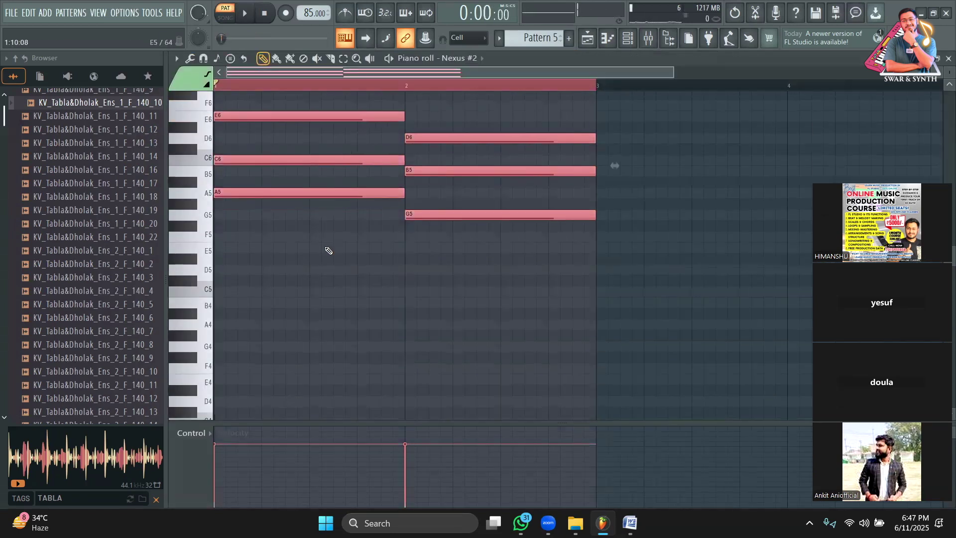
pyautogui.moveTo(241, 195); pyautogui.dragTo(226, 330)
pyautogui.press('space')
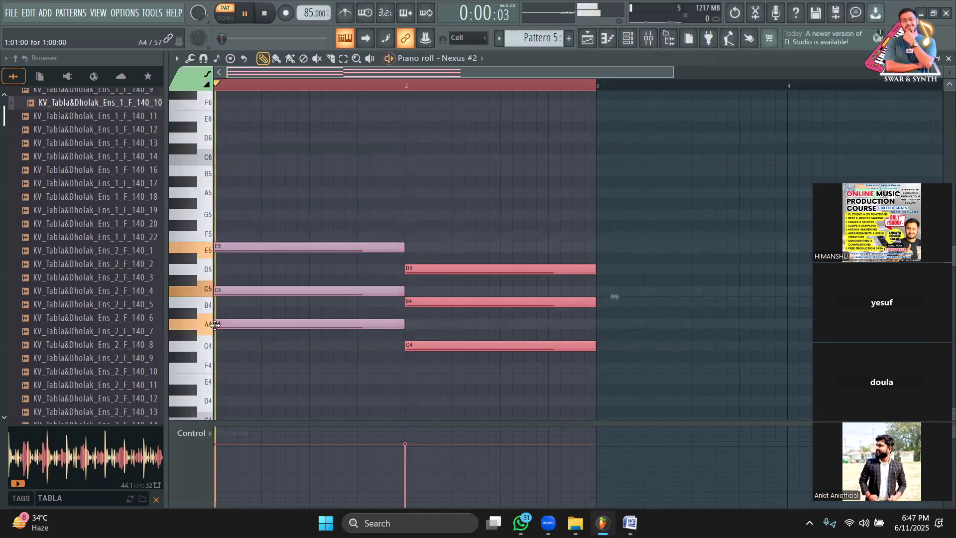
pyautogui.press('space')
# - Mute the 1 Lead and 3 Lead layers in Nexus #2, leave 2 Pluck and 4 Lead active, and audition Pattern 5
pyautogui.press('F6')
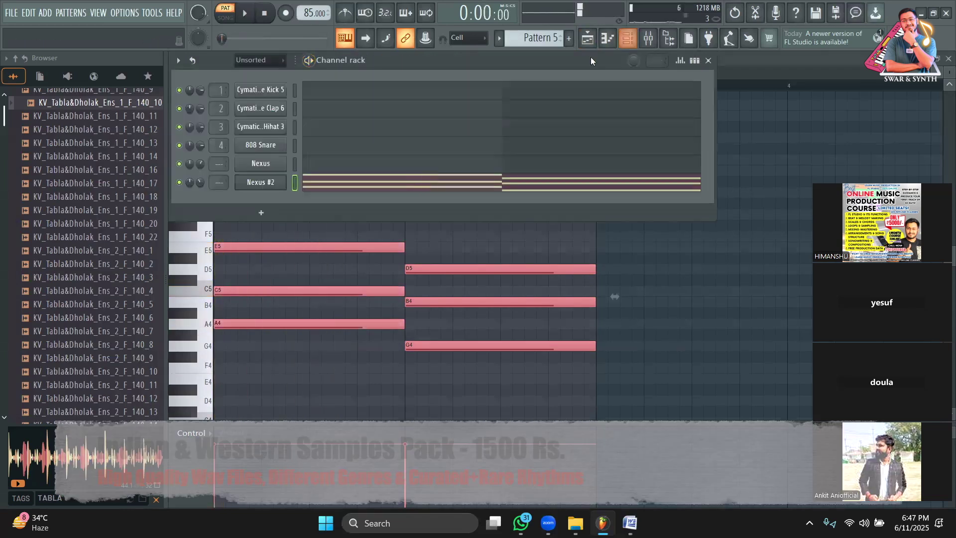
pyautogui.click(592, 179)
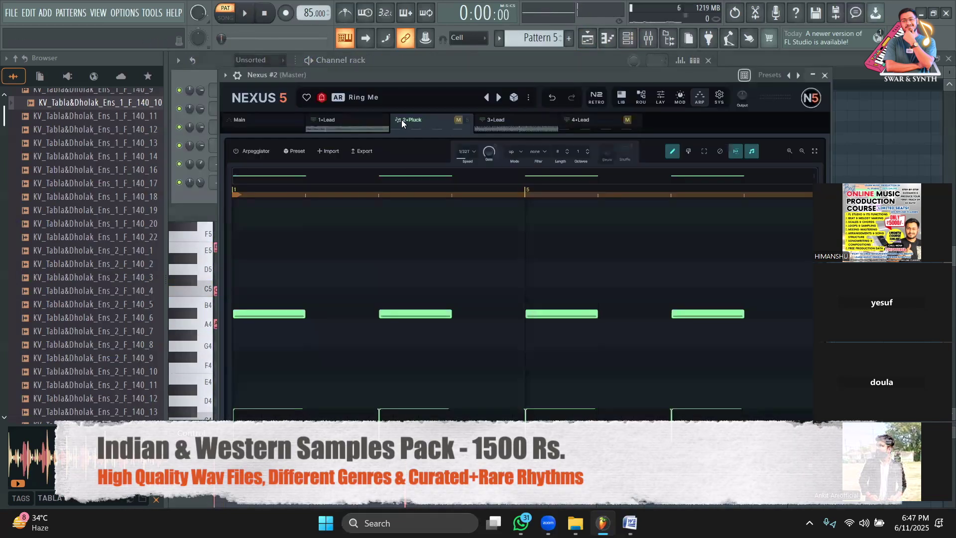
pyautogui.click(374, 120)
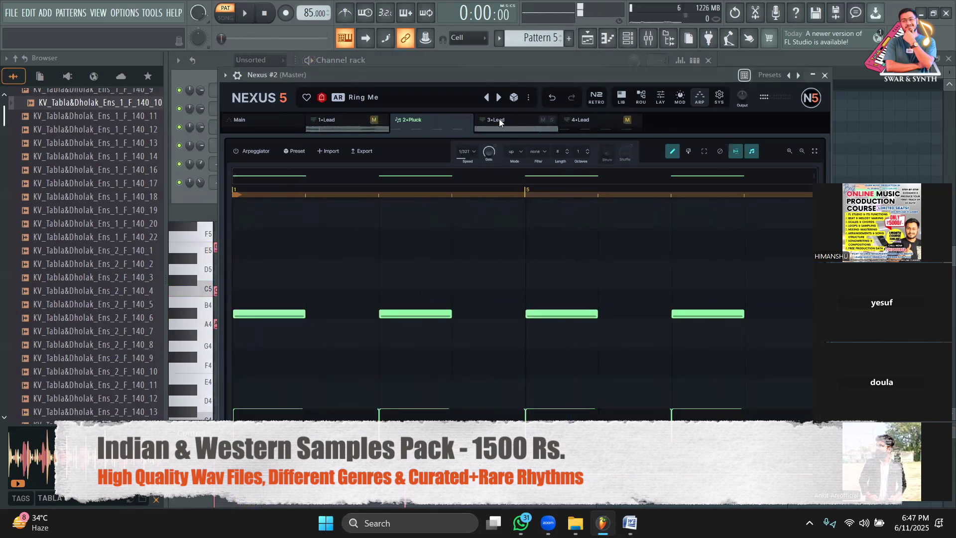
pyautogui.click(543, 120)
pyautogui.press('space')
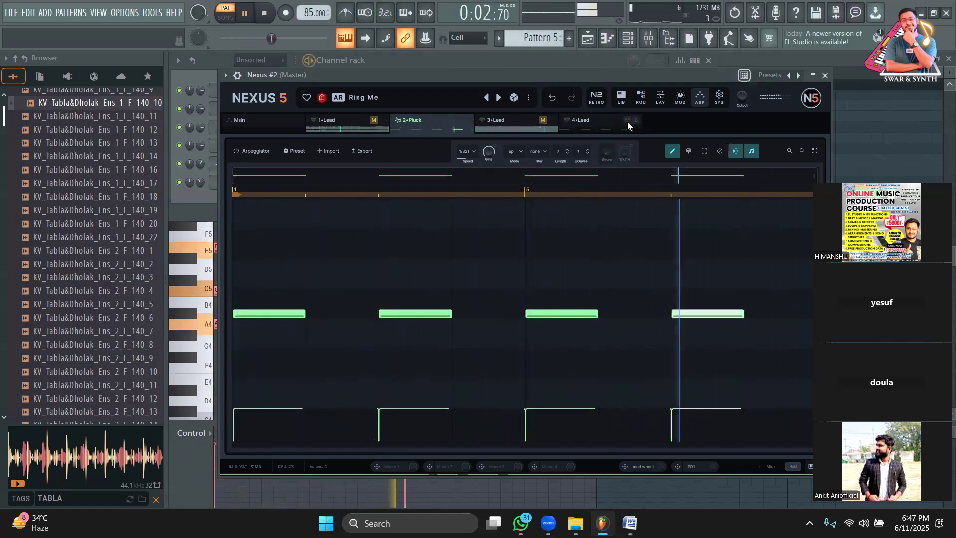
# - Play the song from just before bar 5 and set the Nexus #2 channel volume to about 22%
pyautogui.click(588, 39)
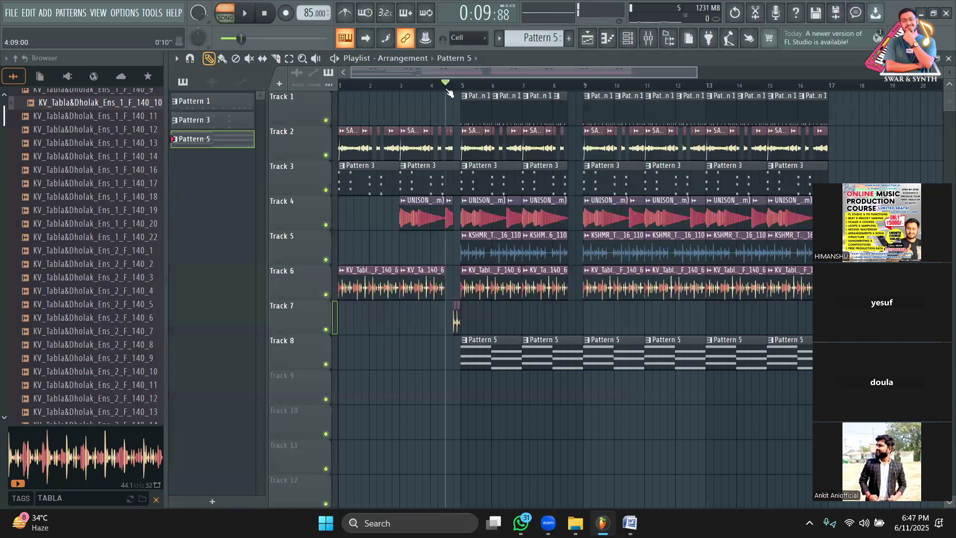
pyautogui.press('space')
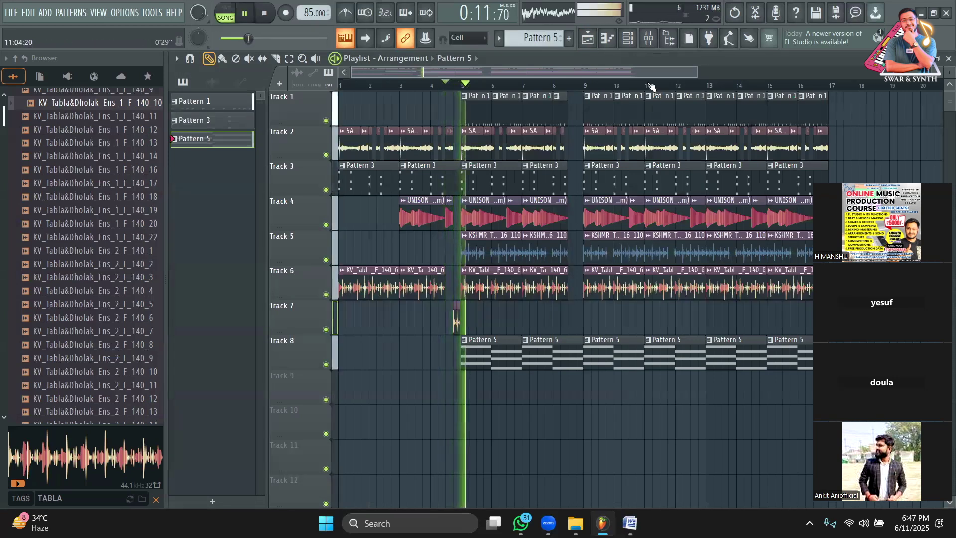
pyautogui.click(628, 38)
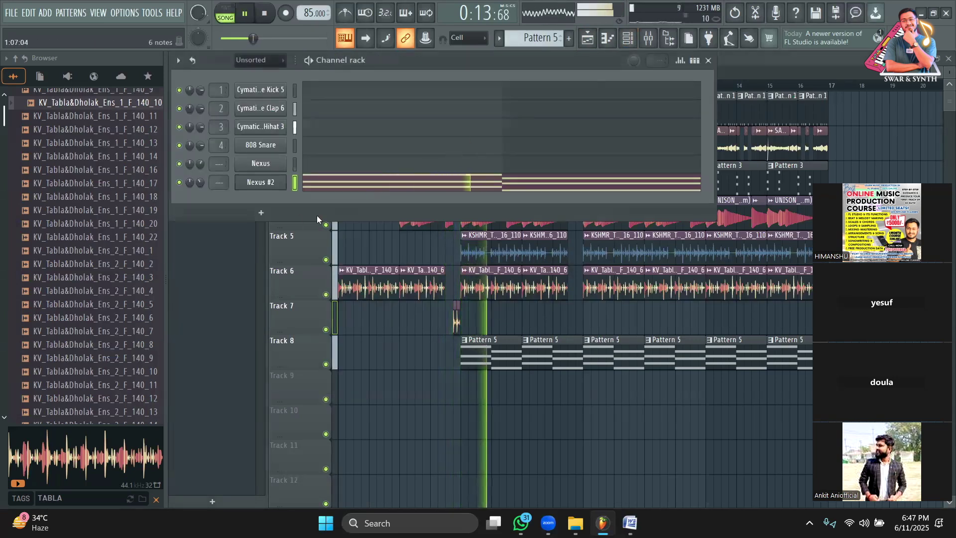
pyautogui.moveTo(201, 183); pyautogui.dragTo(201, 185)
pyautogui.rightClick(199, 182)
pyautogui.click(199, 200)
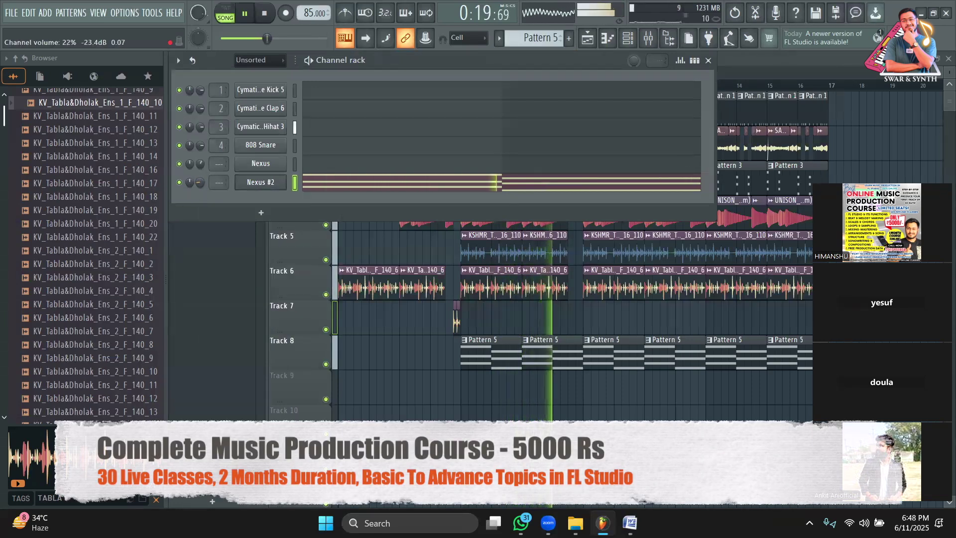
pyautogui.click(218, 275)
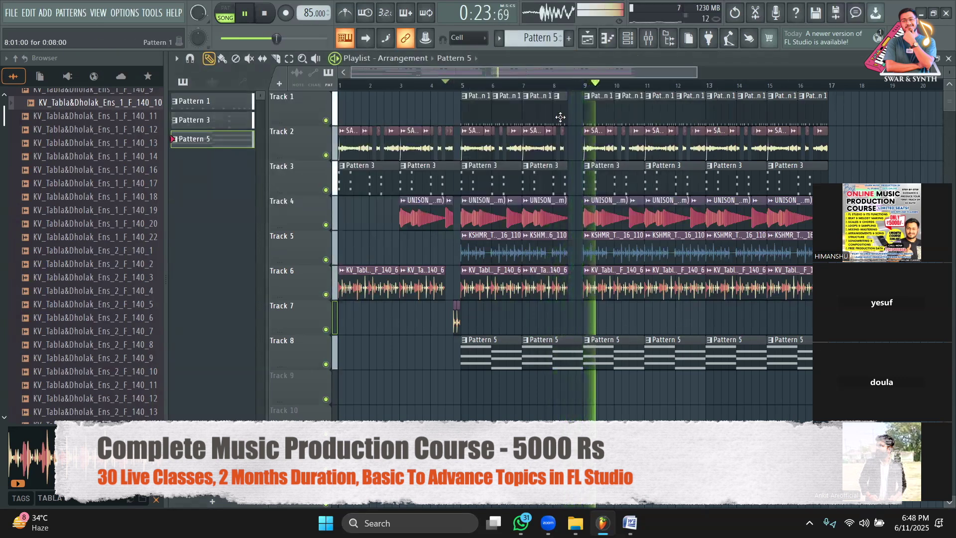
pyautogui.press('space')
# - Open Nexus #2 and bring up its preset library with the arpeggio presets
pyautogui.press('F6')
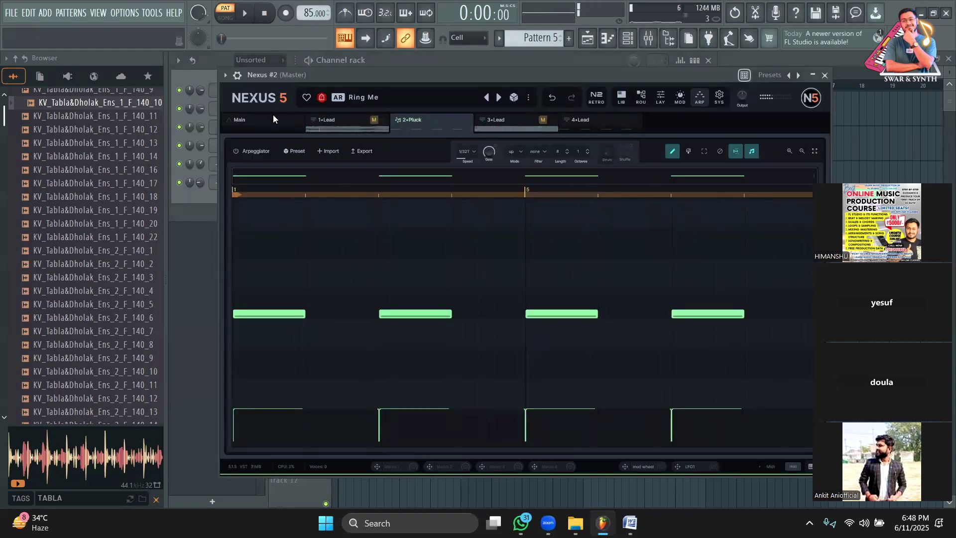
pyautogui.click(272, 119)
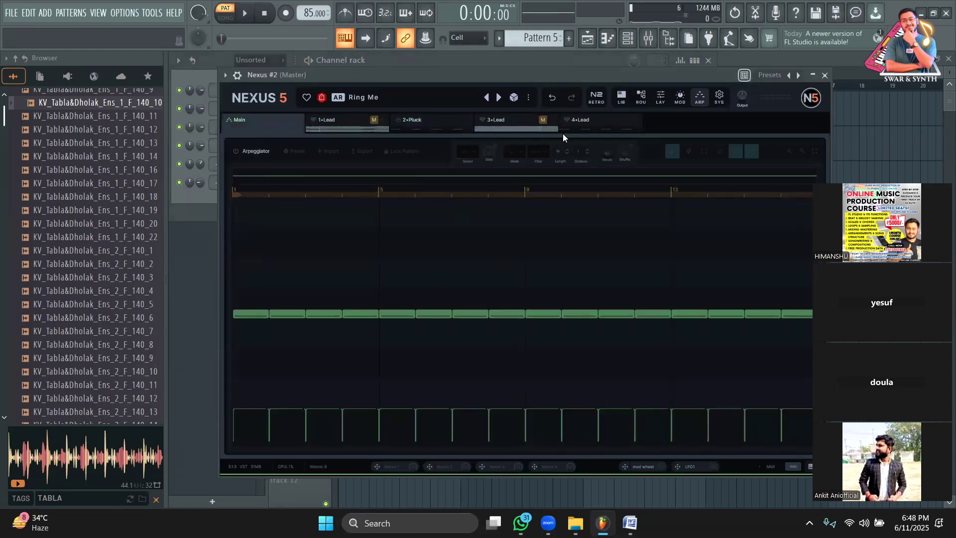
pyautogui.click(603, 100)
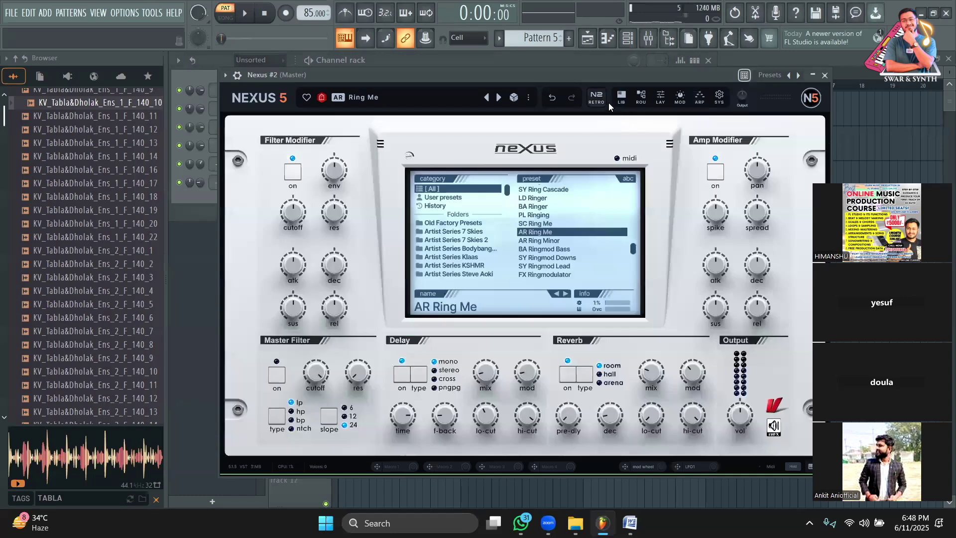
pyautogui.click(620, 97)
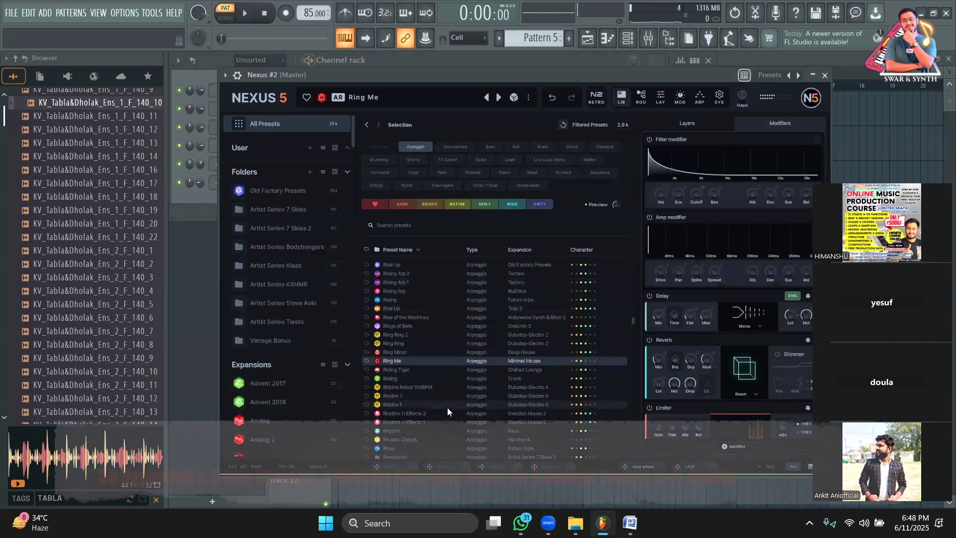
# - Try the arpeggio presets Queen 1, Psy Bass and Propane in Nexus #2
pyautogui.scroll(-6, 447, 407)
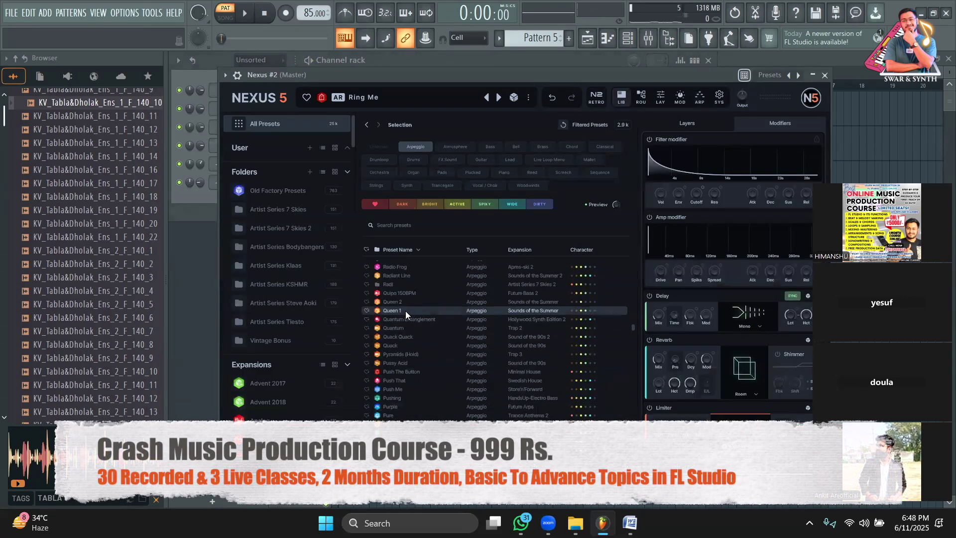
pyautogui.click(252, 20)
pyautogui.press('space')
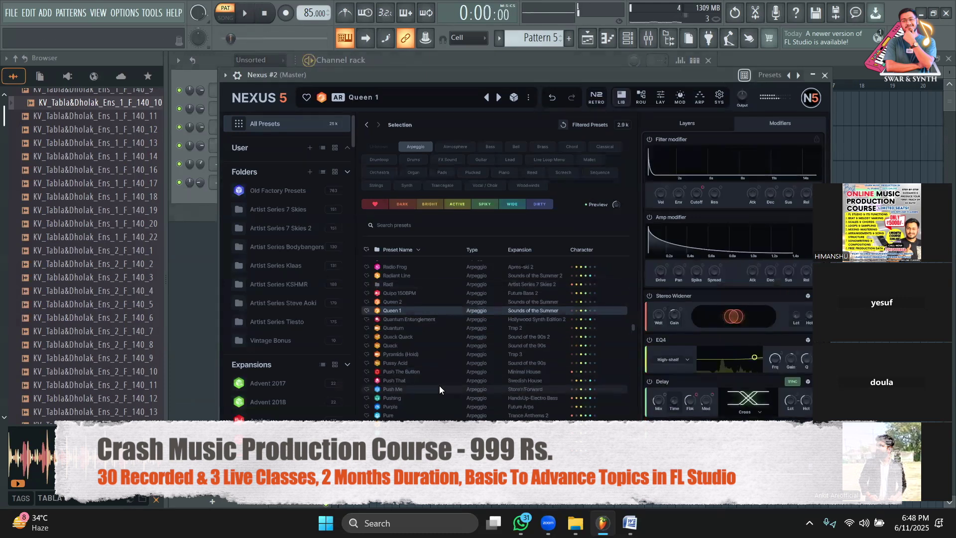
pyautogui.scroll(-6, 440, 390)
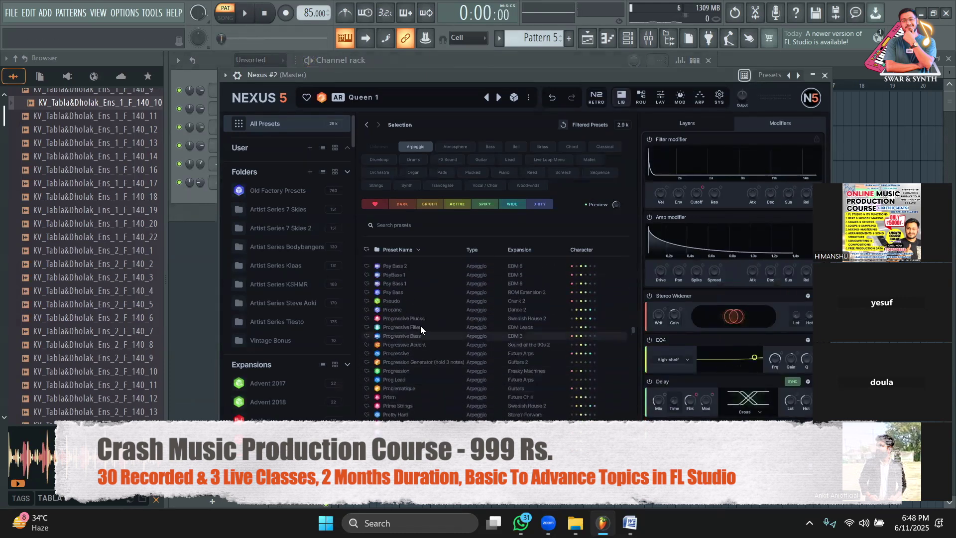
pyautogui.click(413, 291)
pyautogui.click(406, 301)
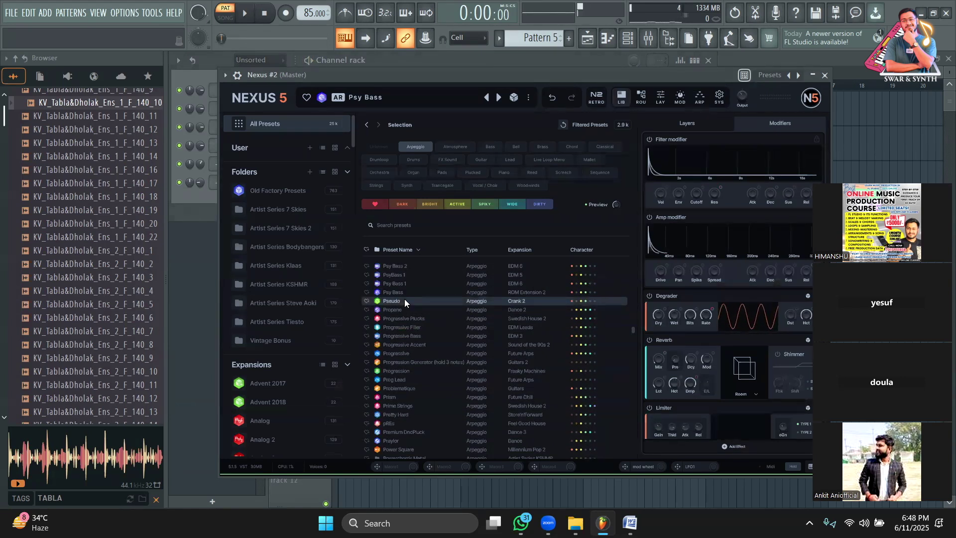
pyautogui.click(405, 308)
# - Load the Rollerblade arpeggio preset in Nexus #2 and audition it with Pattern 5
pyautogui.scroll(8, 404, 307)
pyautogui.scroll(-5, 405, 307)
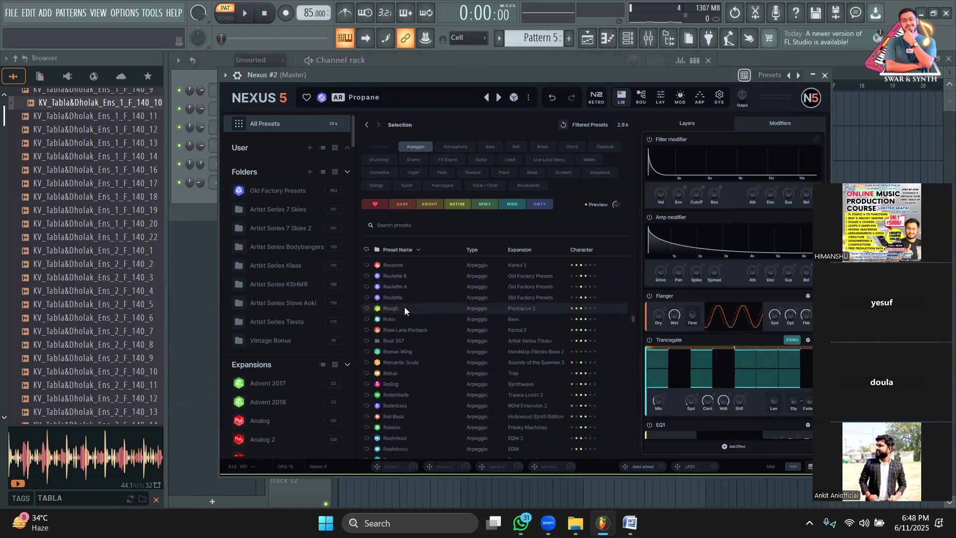
pyautogui.click(406, 310)
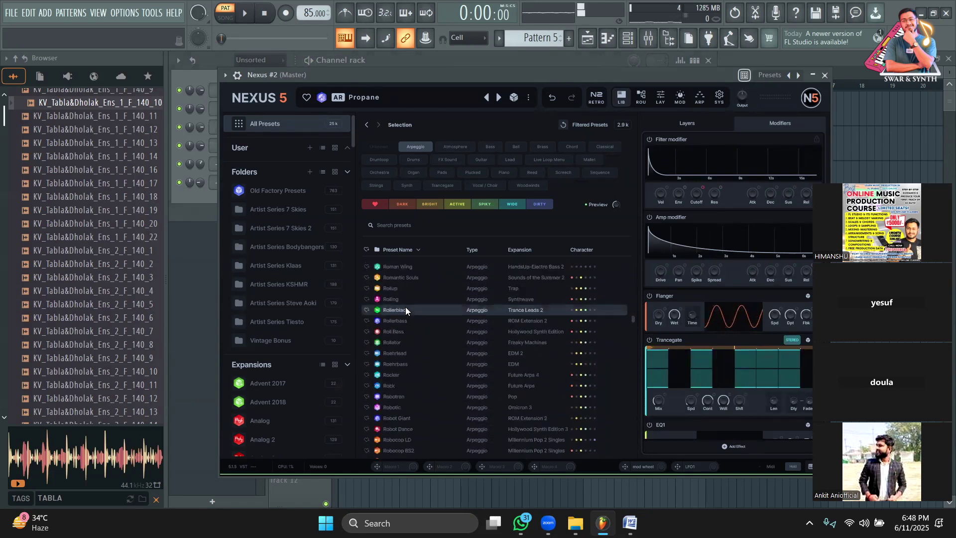
pyautogui.click(250, 16)
pyautogui.scroll(-4, 408, 314)
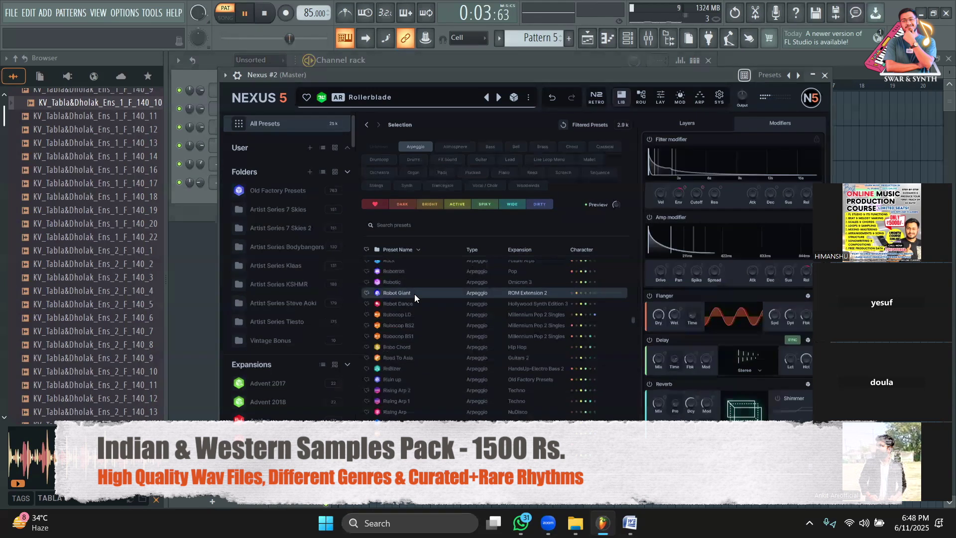
# - Try the Robotic arpeggio preset in Nexus #2 by playing Pattern 5 with it
pyautogui.click(397, 283)
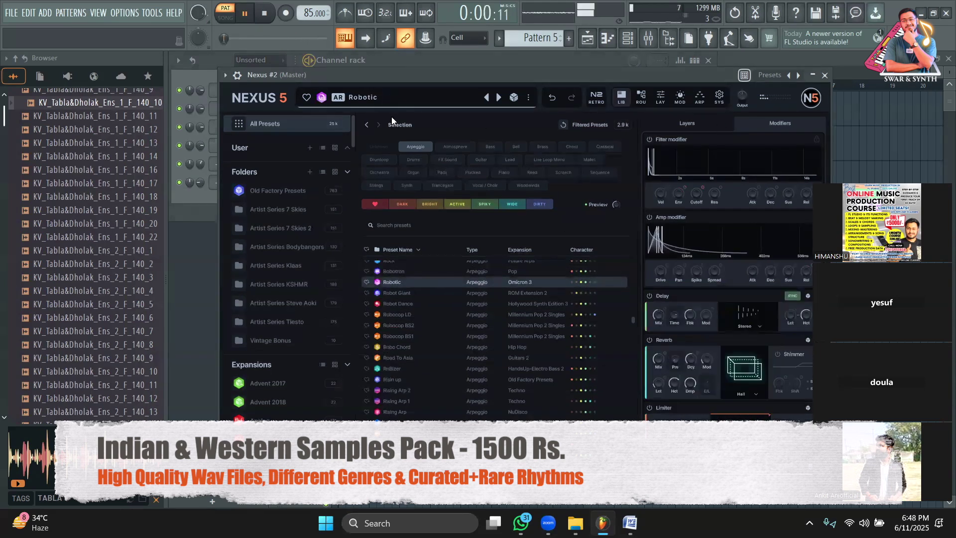
pyautogui.click(202, 186)
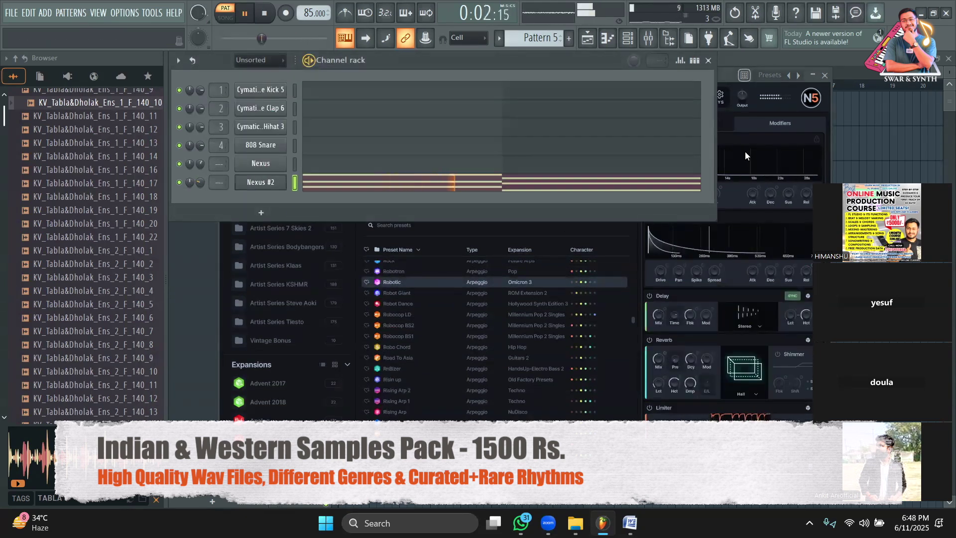
pyautogui.click(731, 79)
pyautogui.press('space')
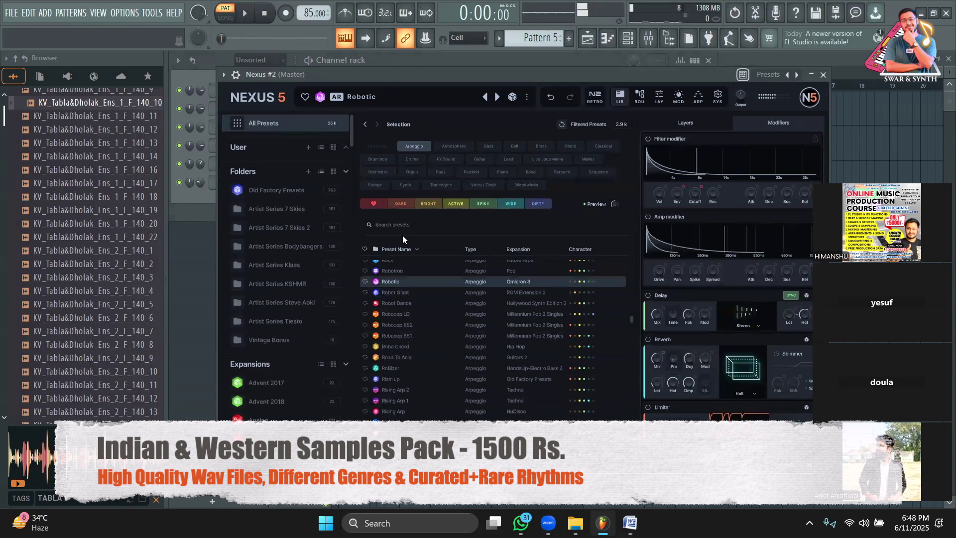
# - Compare the PsyBass 1 and Pseudo arpeggio presets in Nexus #2 while Pattern 5 plays
pyautogui.scroll(-10, 416, 348)
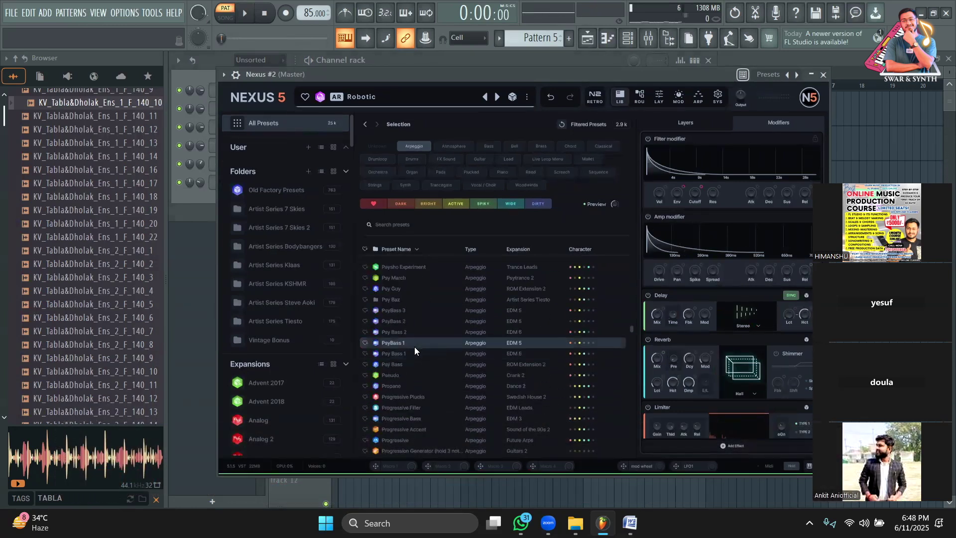
pyautogui.click(415, 347)
pyautogui.press('space')
pyautogui.scroll(-1, 414, 362)
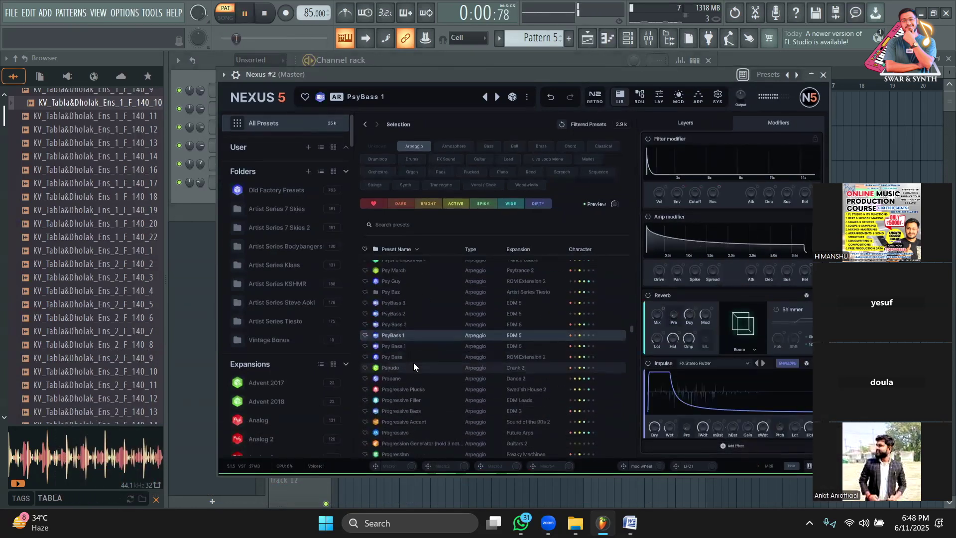
pyautogui.scroll(-3, 414, 367)
pyautogui.click(417, 298)
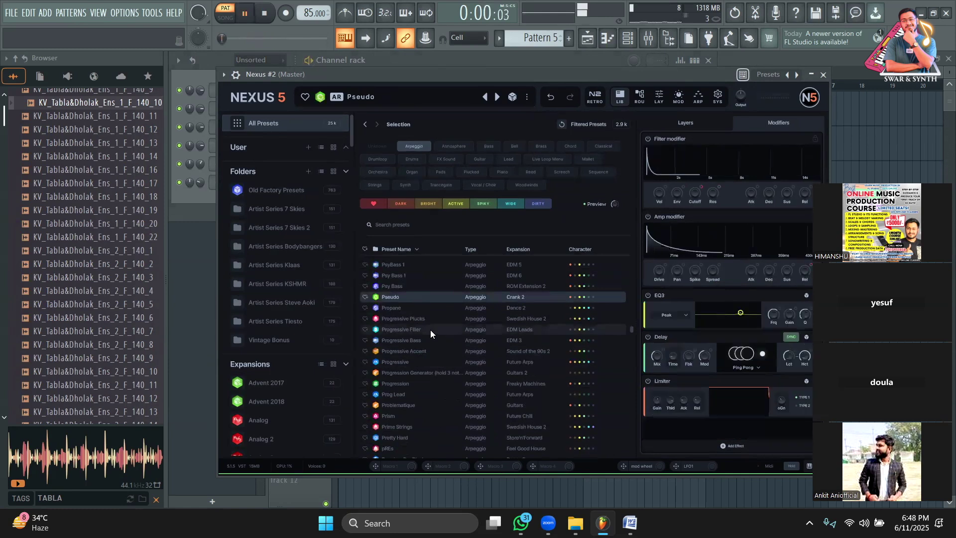
pyautogui.scroll(2, 432, 311)
pyautogui.press('space')
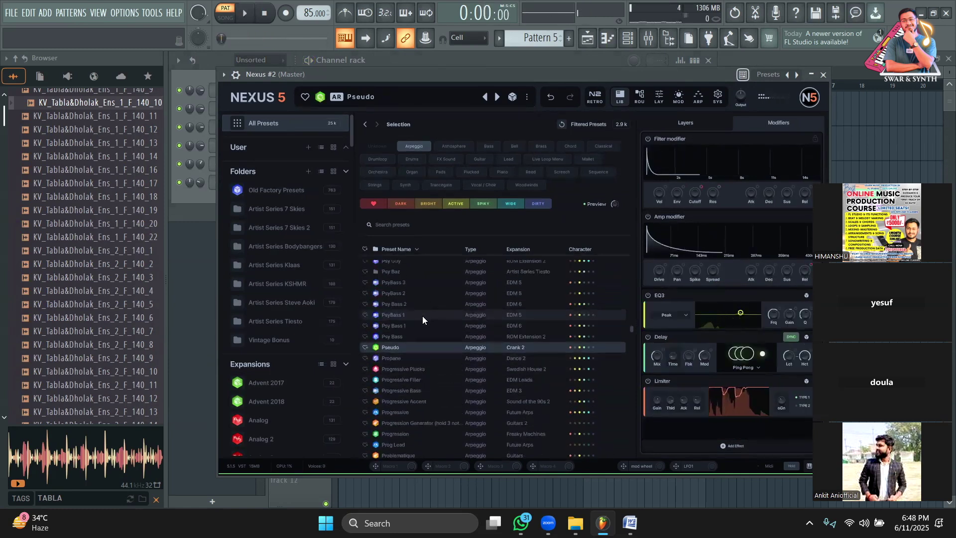
# - Load the PsyBass 1 preset, play it with Pattern 5, and open the Nexus #2 chords in the piano roll
pyautogui.click(423, 316)
pyautogui.press('space')
pyautogui.click(196, 199)
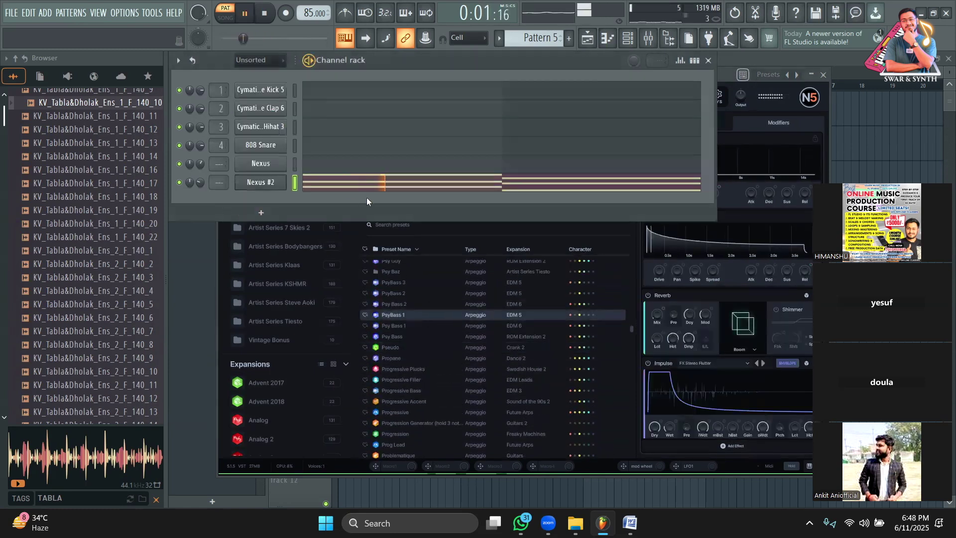
pyautogui.click(375, 190)
pyautogui.press('space')
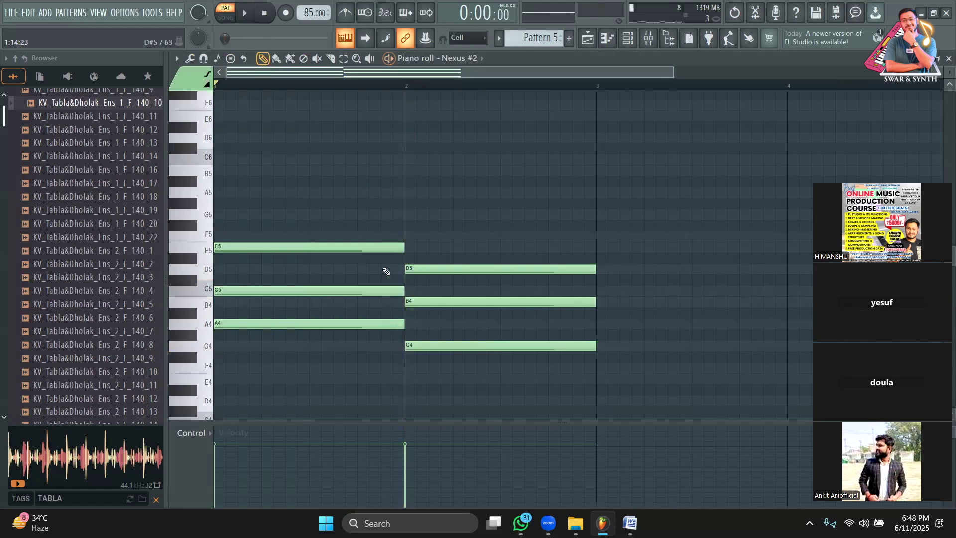
# - Transpose all the Nexus #2 chord notes in Pattern 5 up one octave and audition them
pyautogui.hotkey('ctrl', 'a')
pyautogui.scroll(2, 324, 324)
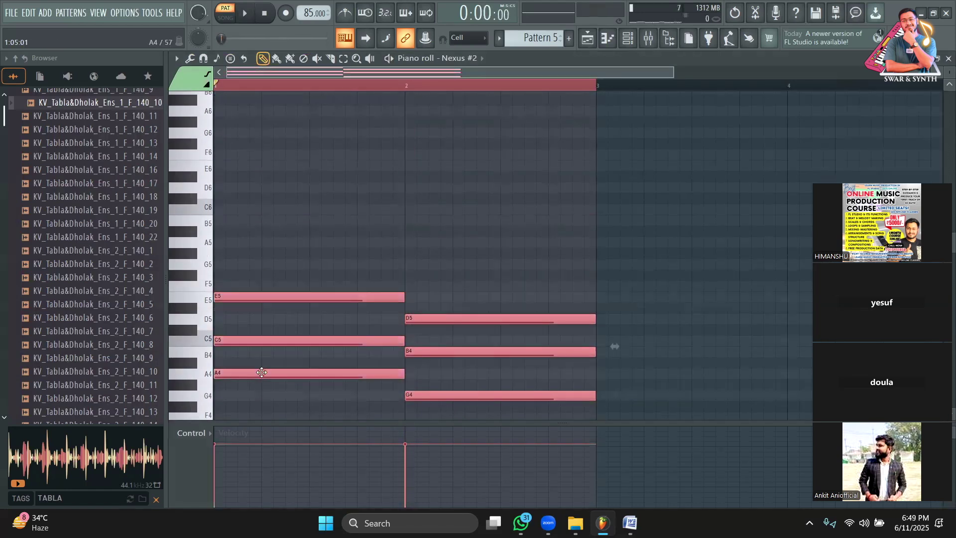
pyautogui.moveTo(260, 366); pyautogui.dragTo(262, 183)
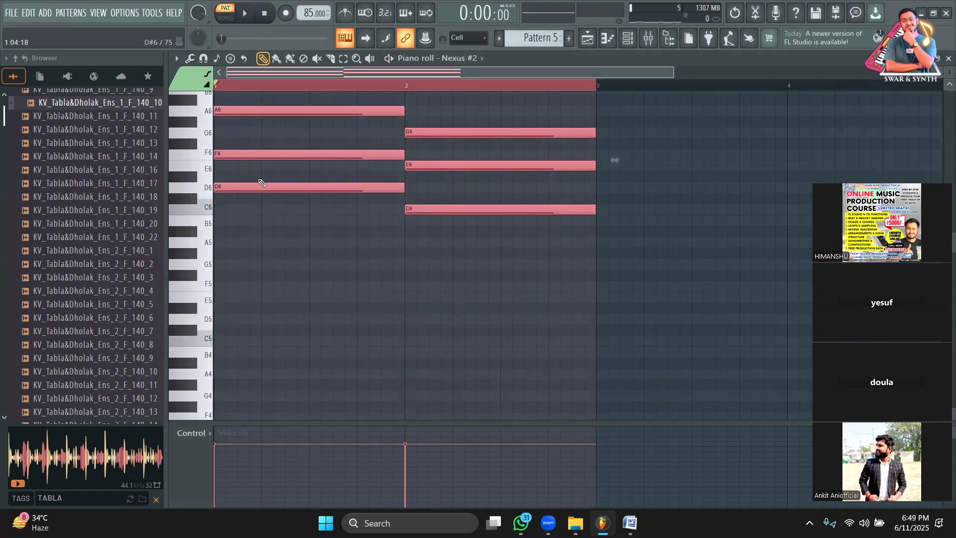
pyautogui.hotkey('ctrl', 'z')
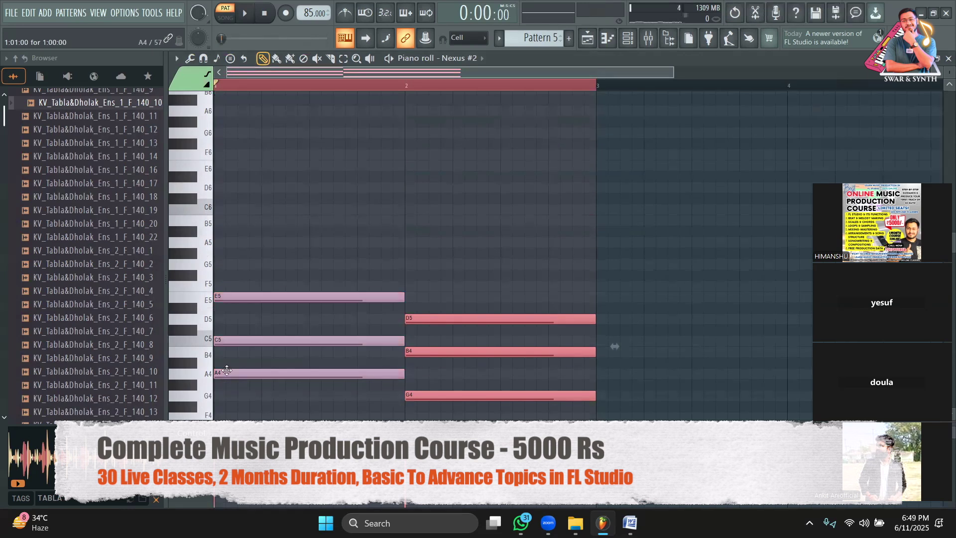
pyautogui.moveTo(220, 343); pyautogui.dragTo(222, 212)
pyautogui.press('space')
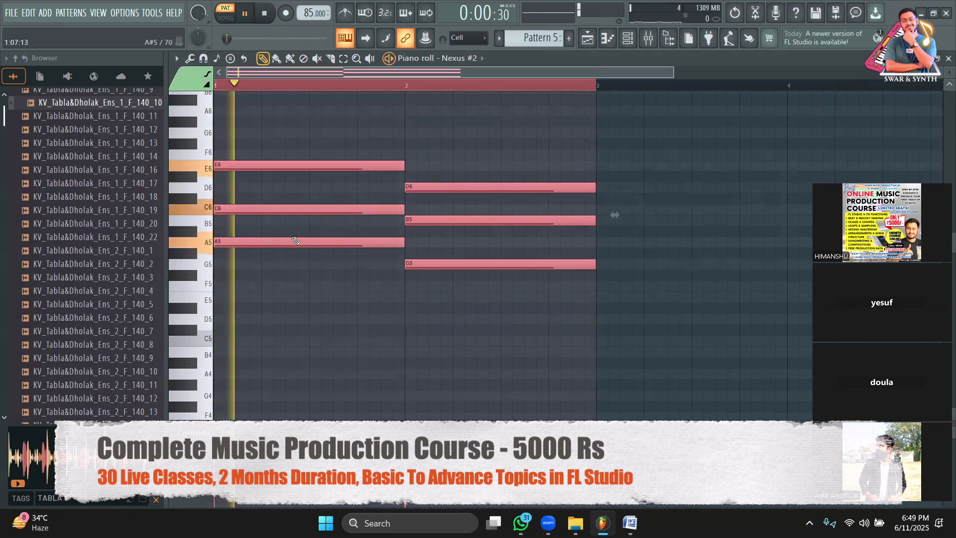
pyautogui.scroll(1, 280, 261)
pyautogui.scroll(4, 257, 271)
pyautogui.press('space')
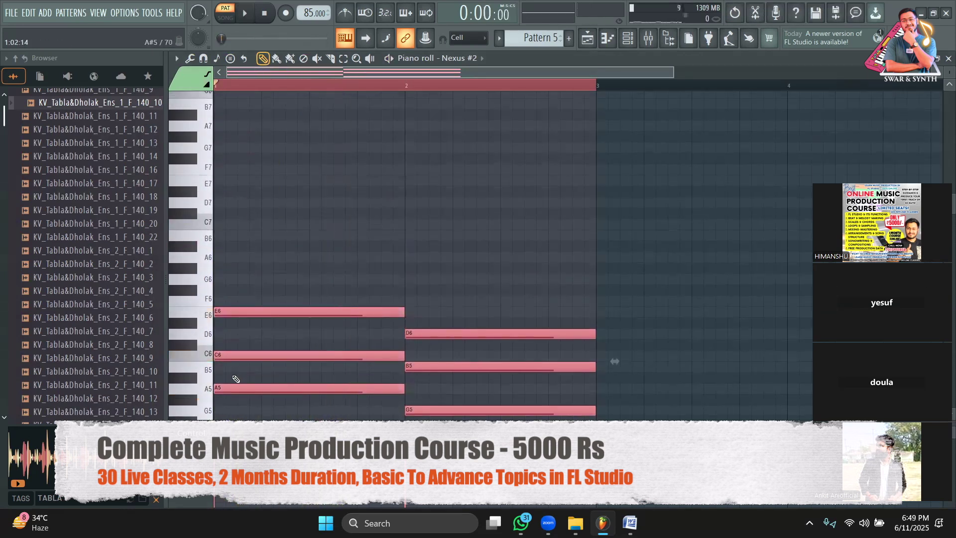
# - Raise the selected chords another octave, so the first chord is A6-C7-E7, and play the pattern
pyautogui.moveTo(228, 392); pyautogui.dragTo(207, 266)
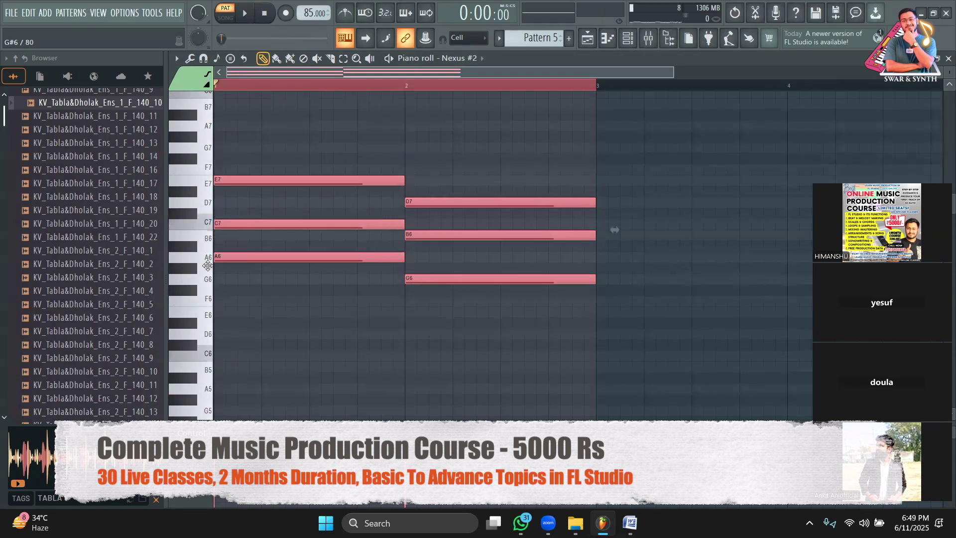
pyautogui.press('space')
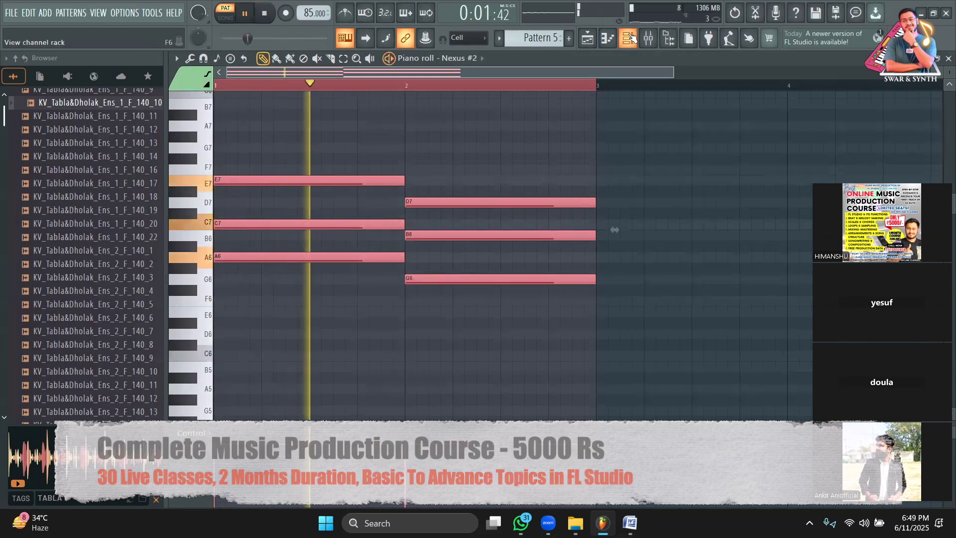
pyautogui.press('F6')
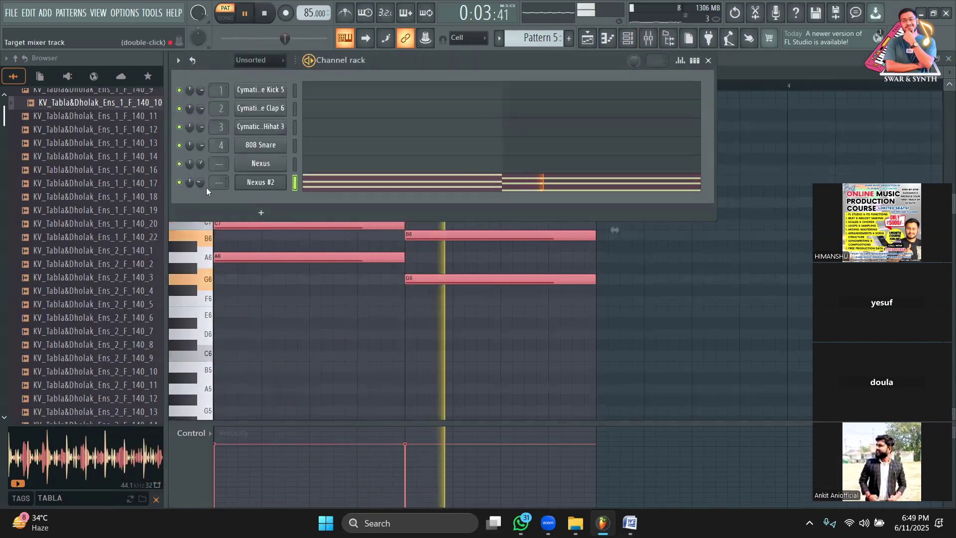
# - Play the song from just before bar 5 and set the Nexus #2 channel volume to about 69%
pyautogui.click(584, 40)
pyautogui.click(459, 88)
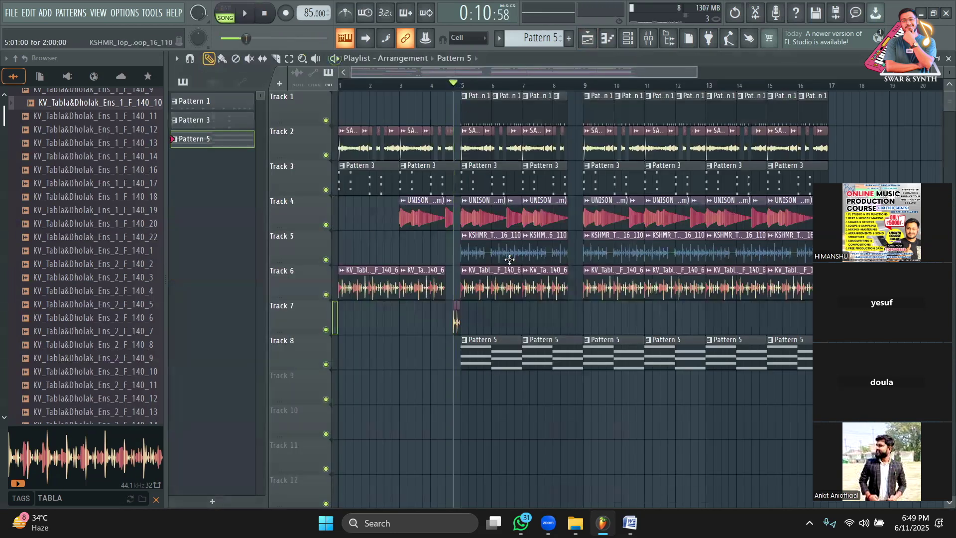
pyautogui.click(629, 38)
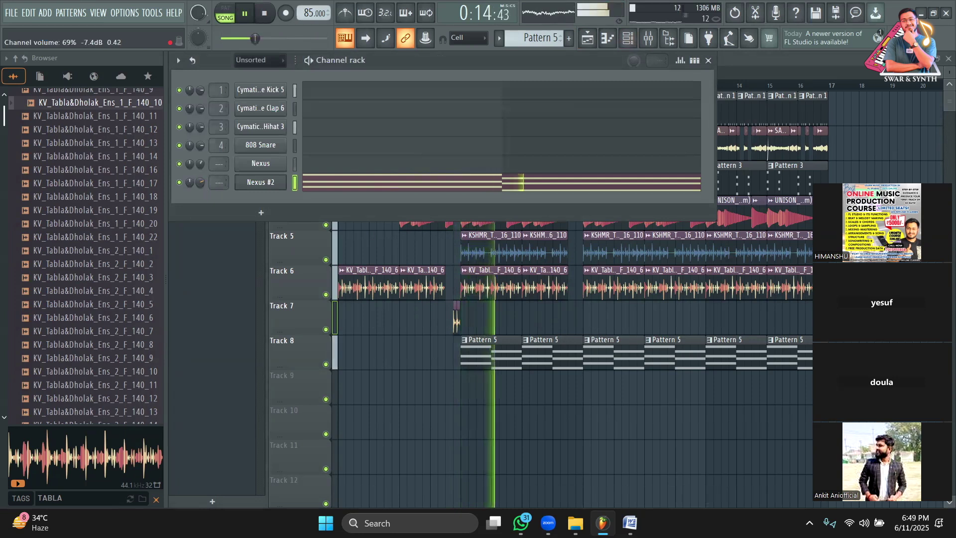
pyautogui.scroll(-4, 200, 183)
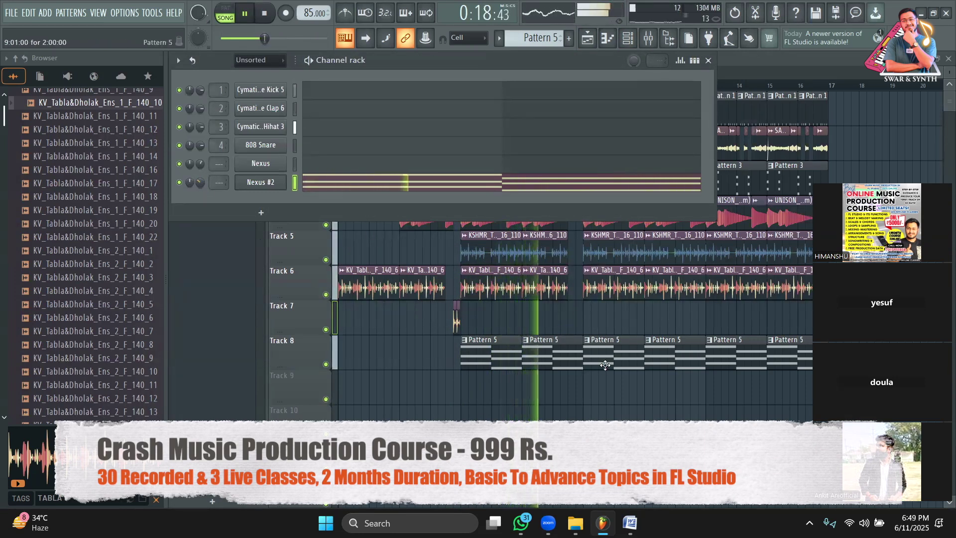
# - Trim the Pattern 5 clip before bar 9 on Track 8 to end with the other tracks at the break
pyautogui.press('F6')
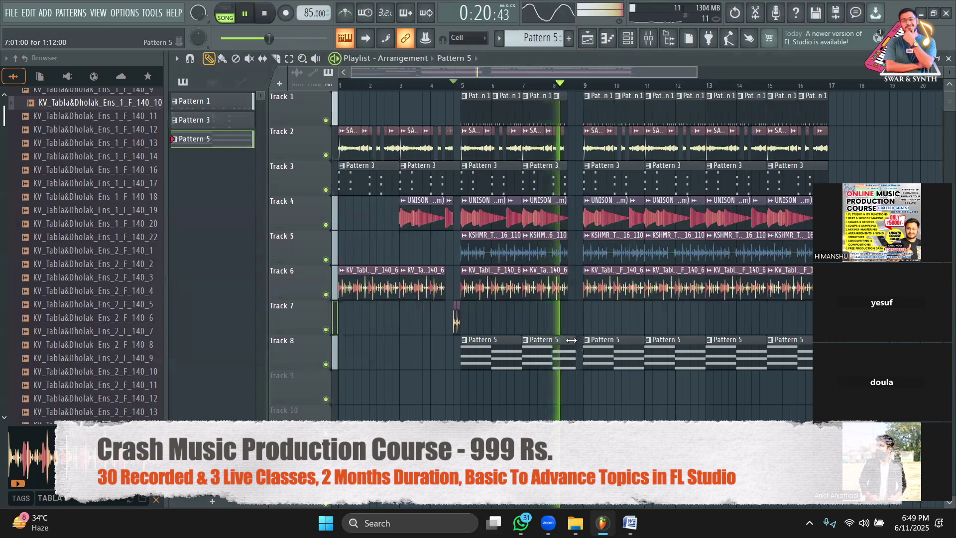
pyautogui.click(455, 320)
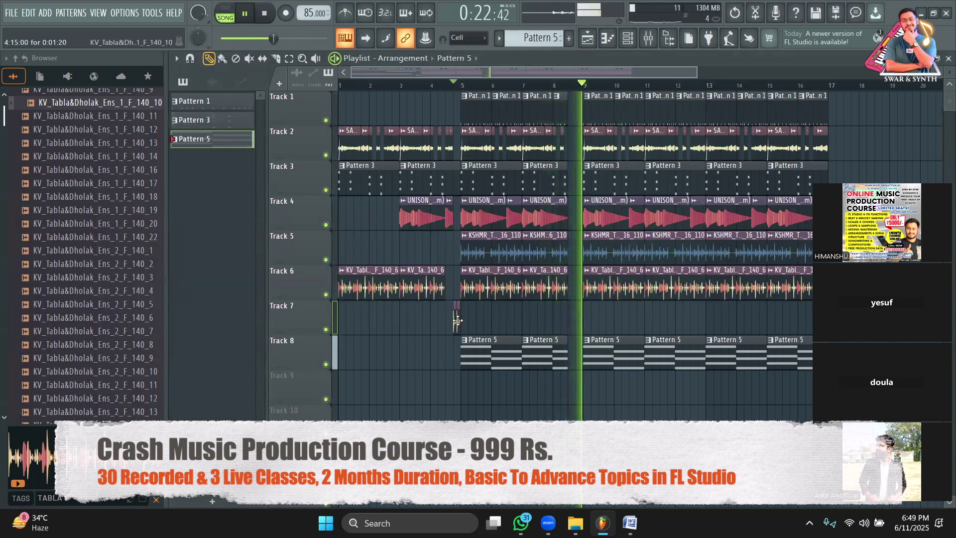
pyautogui.click(536, 317)
pyautogui.click(572, 319)
pyautogui.click(580, 318)
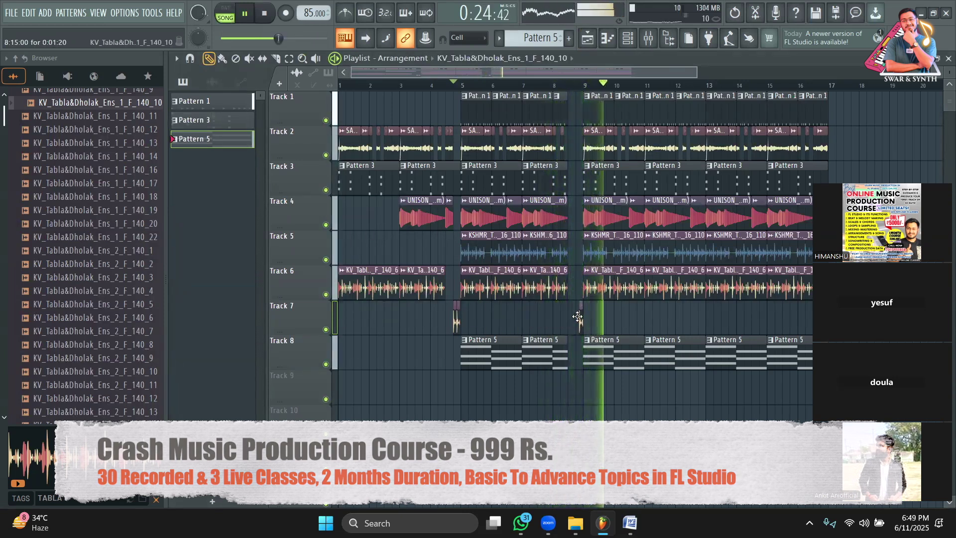
pyautogui.rightClick(573, 319)
pyautogui.rightClick(581, 319)
# - Copy the short tabla fill on Track 7 into the break just before bar 9
pyautogui.press('e')
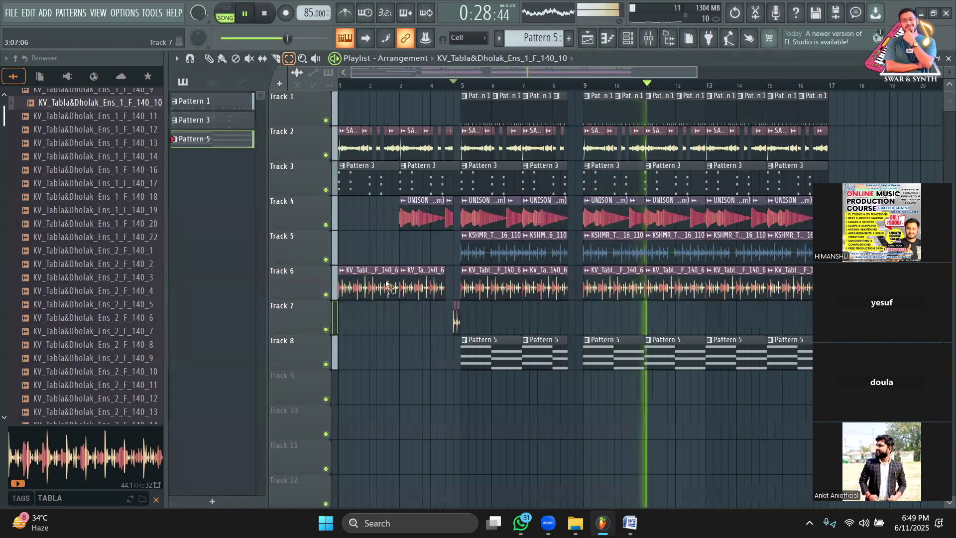
pyautogui.press('p')
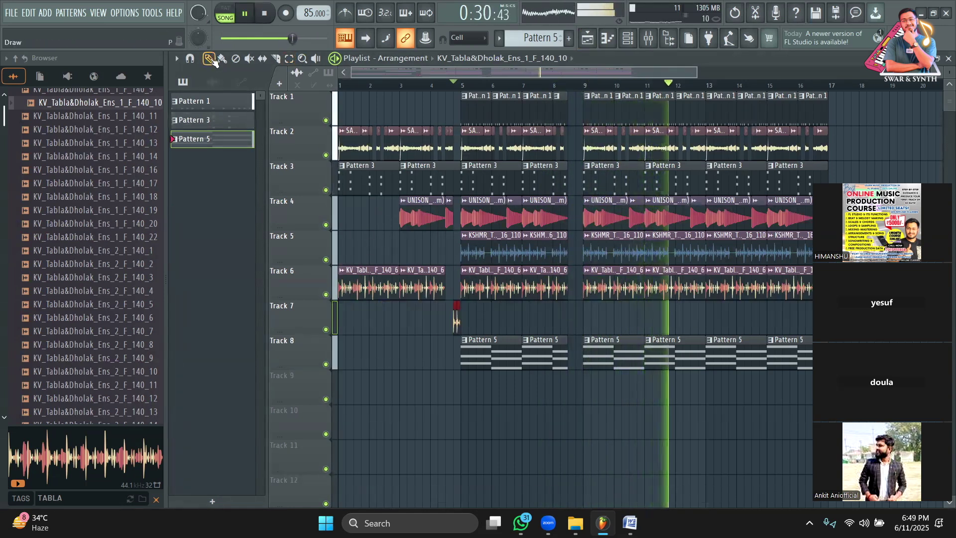
pyautogui.click(580, 323)
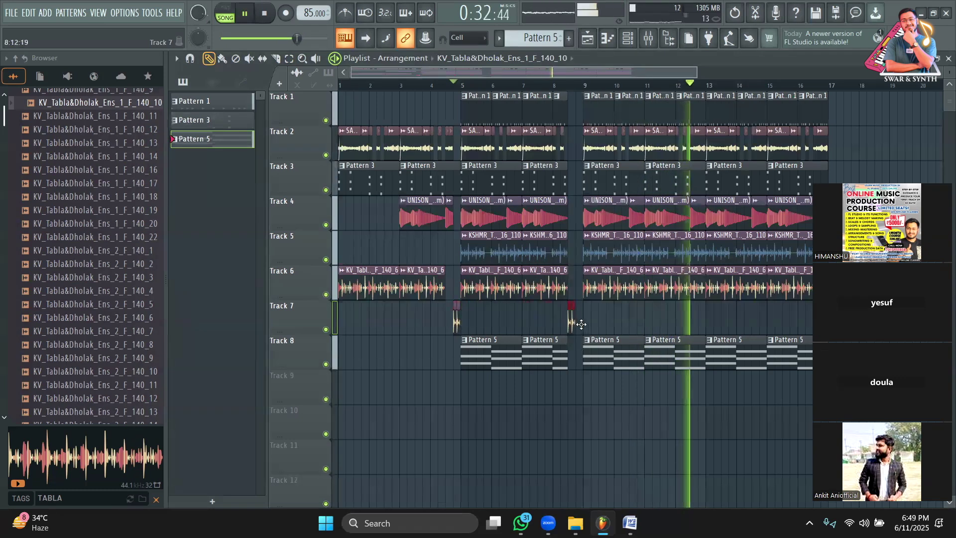
pyautogui.press('space')
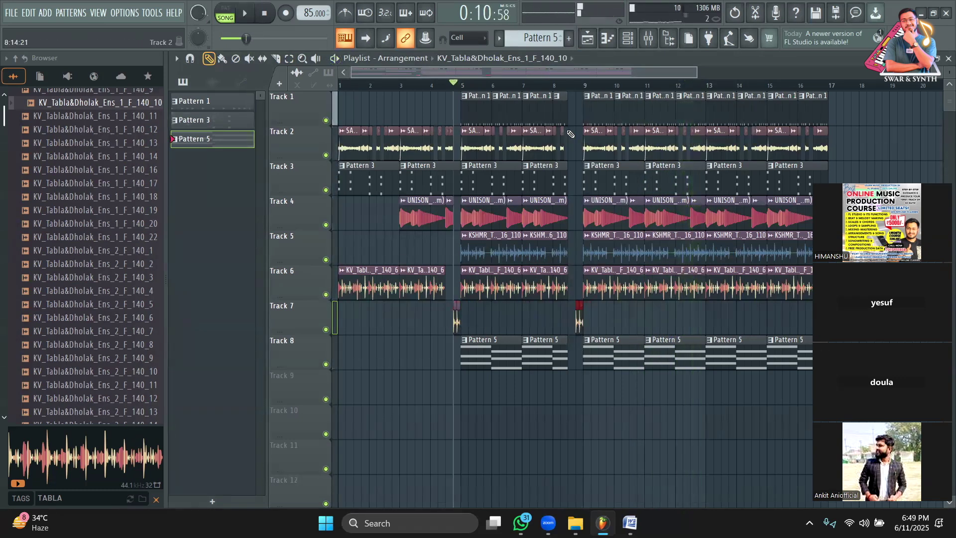
# - Play the arrangement from about bar 8 through the tabla fill and into bar 9
pyautogui.click(556, 89)
pyautogui.press('space')
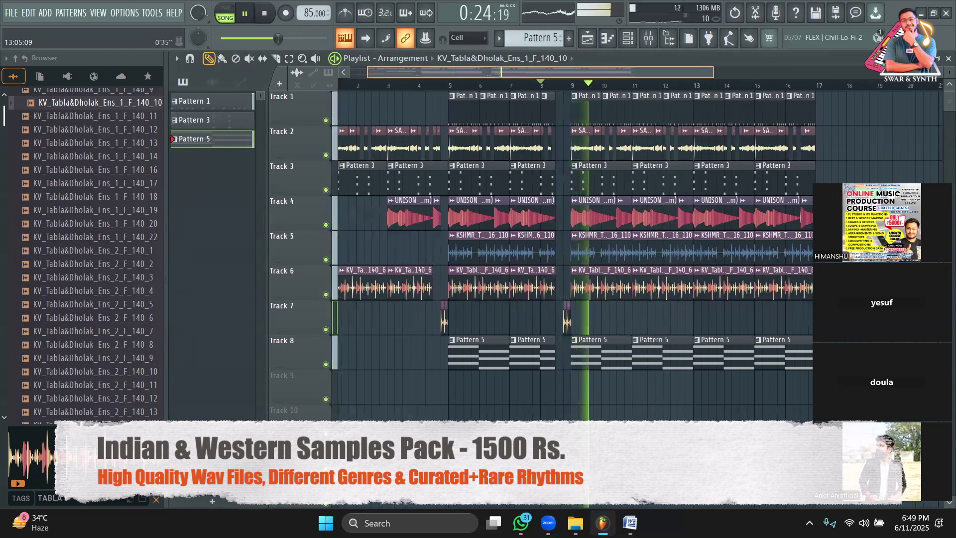
# - Delete the KSHMR top loops from bars 5 to 8 on Track 5 and the tabla loops from bars 1 to 4 on Track 6
pyautogui.press('space')
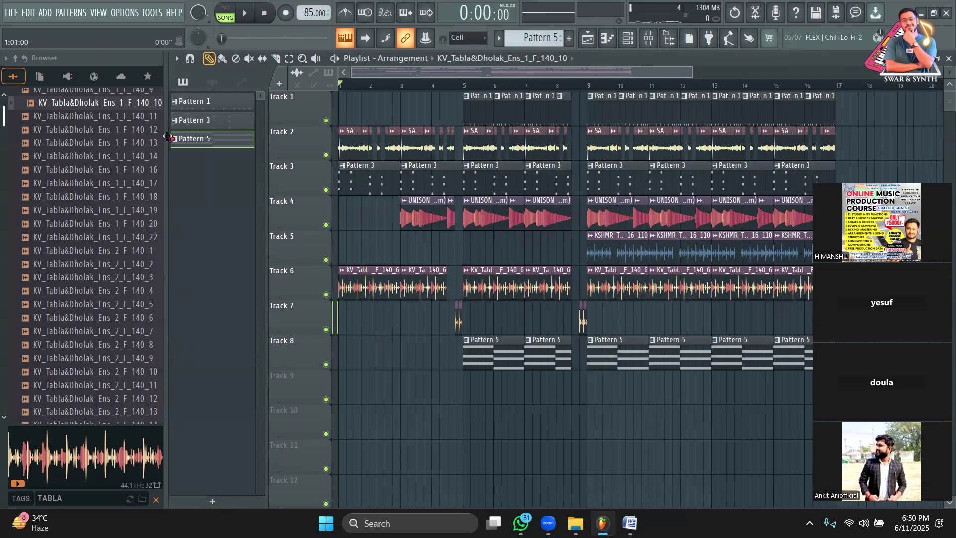
pyautogui.press('space')
pyautogui.press('space')
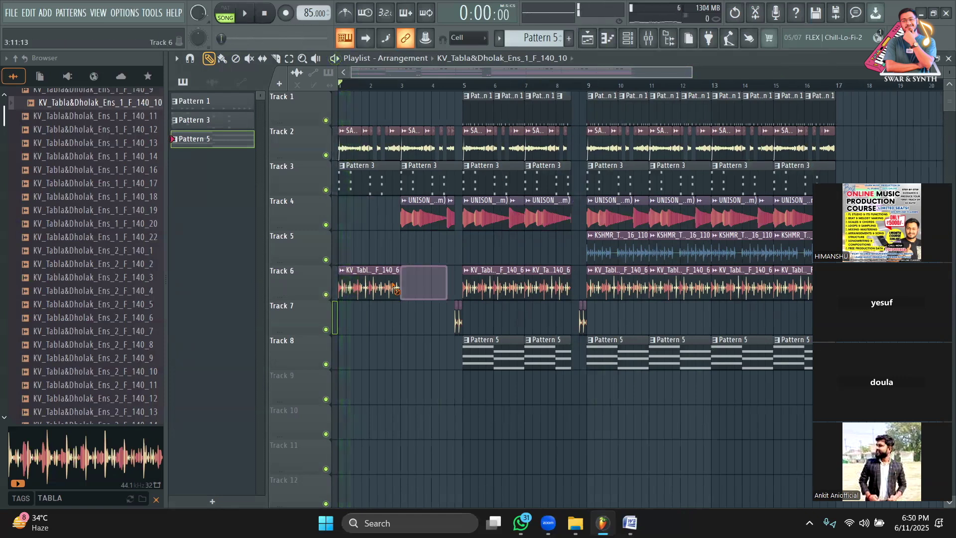
pyautogui.moveTo(370, 291); pyautogui.dragTo(493, 295)
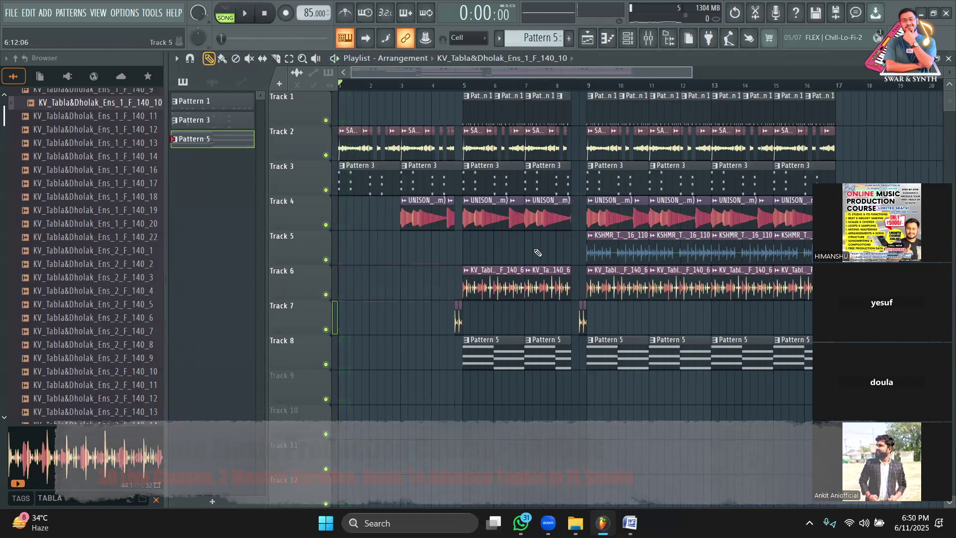
# - Delete the Pattern 1 clips from bars 5 to 8 on Track 1 and play the arrangement from the start, minimizing the Photos import window
pyautogui.rightClick(543, 107)
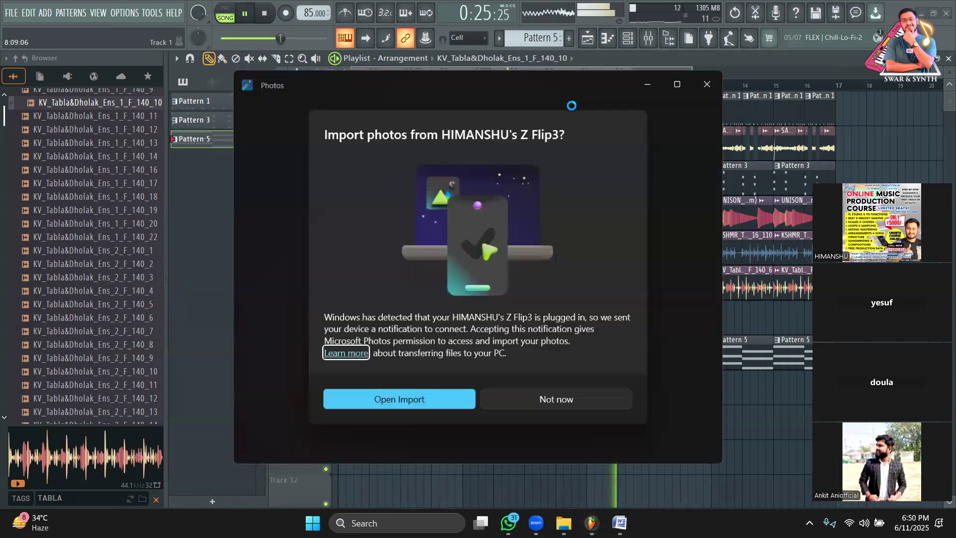
pyautogui.click(646, 87)
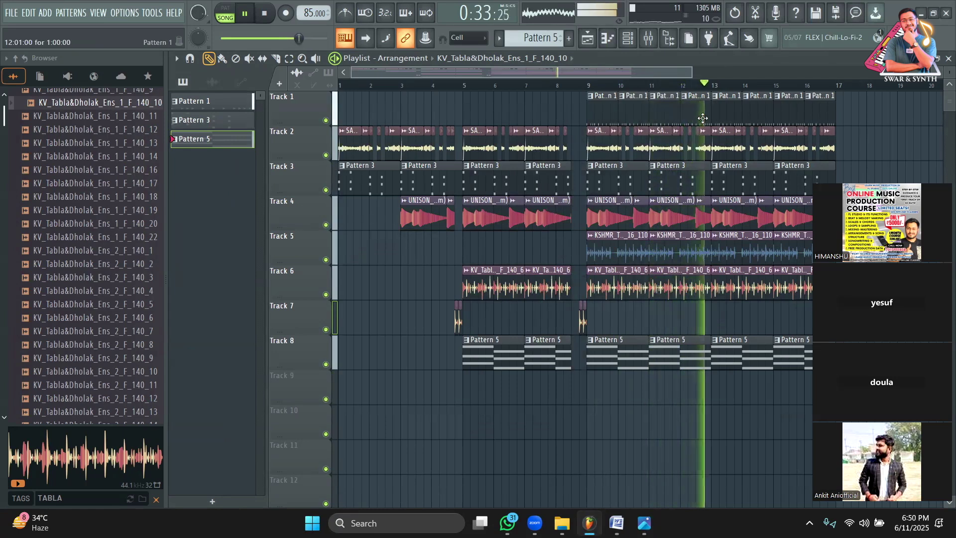
pyautogui.press('space')
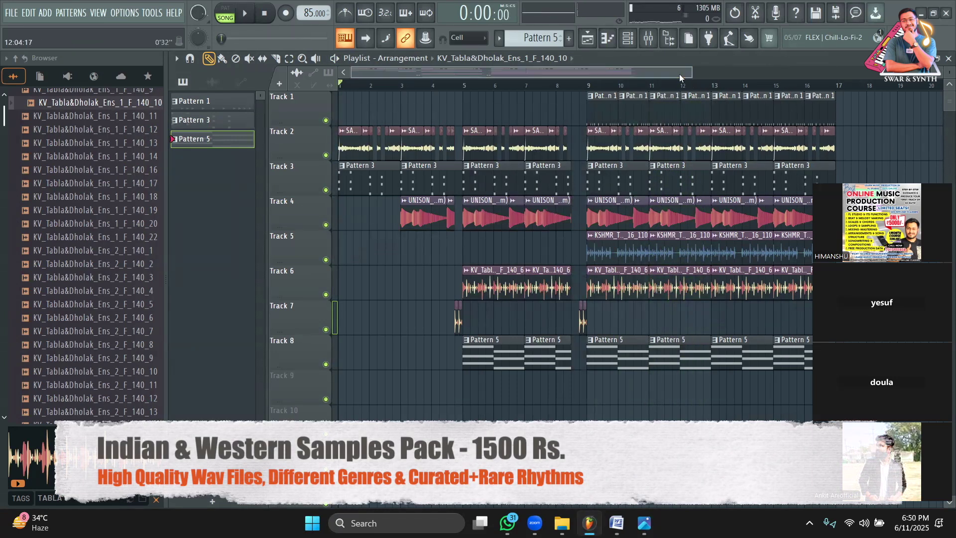
# - Save the project under the name INDIAN TRAP in a new project folder
pyautogui.hotkey('ctrl', 's')
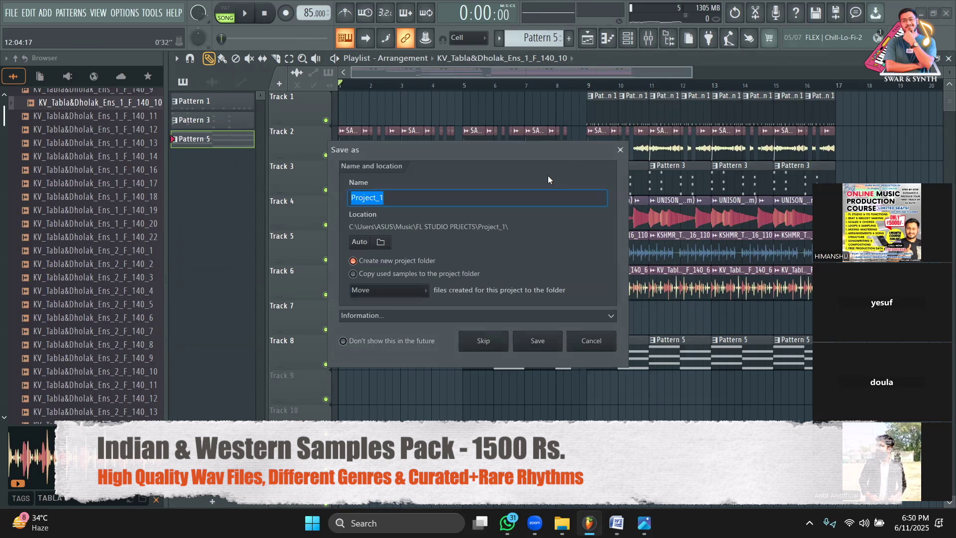
pyautogui.write('IN')
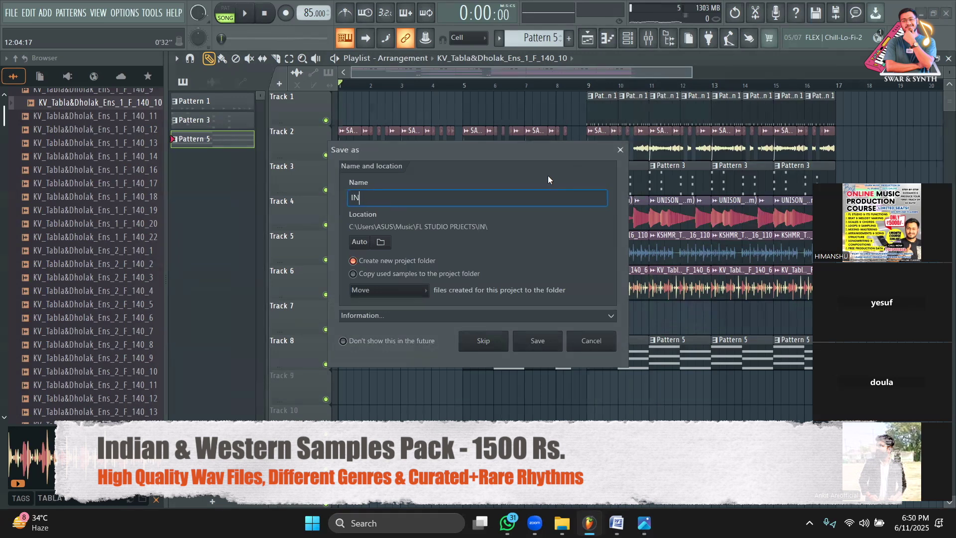
pyautogui.write('DIAN TRAP')
pyautogui.press('Return')
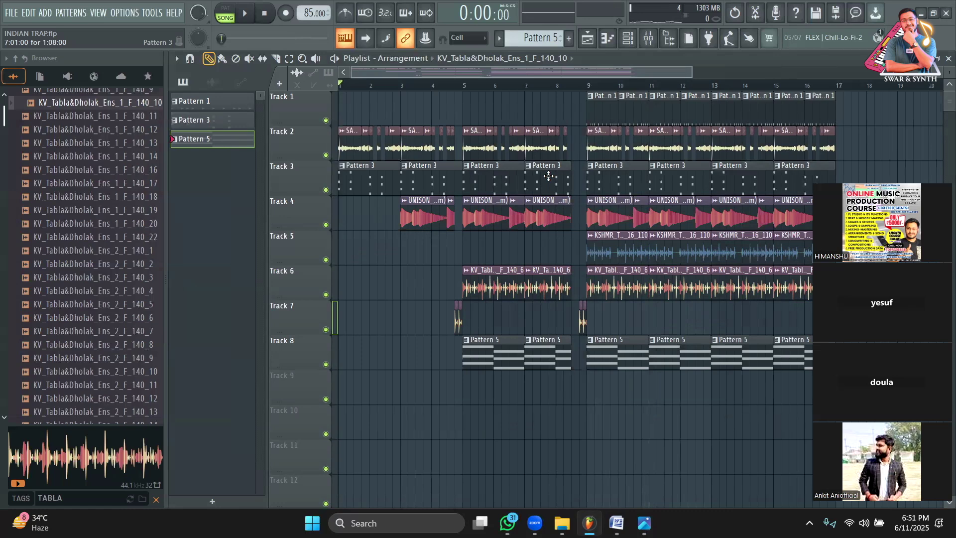
pyautogui.doubleClick(489, 152)
pyautogui.moveTo(352, 347); pyautogui.dragTo(636, 207)
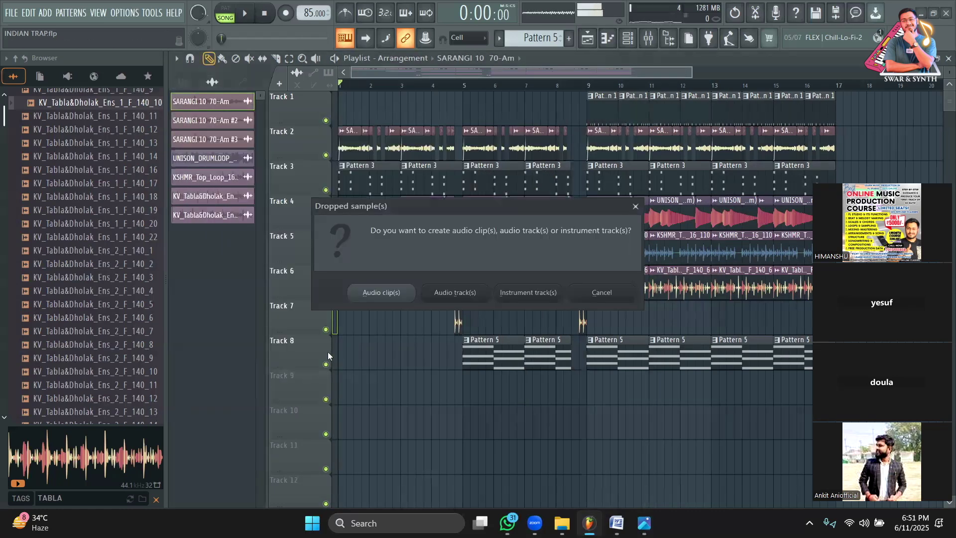
pyautogui.press('Escape')
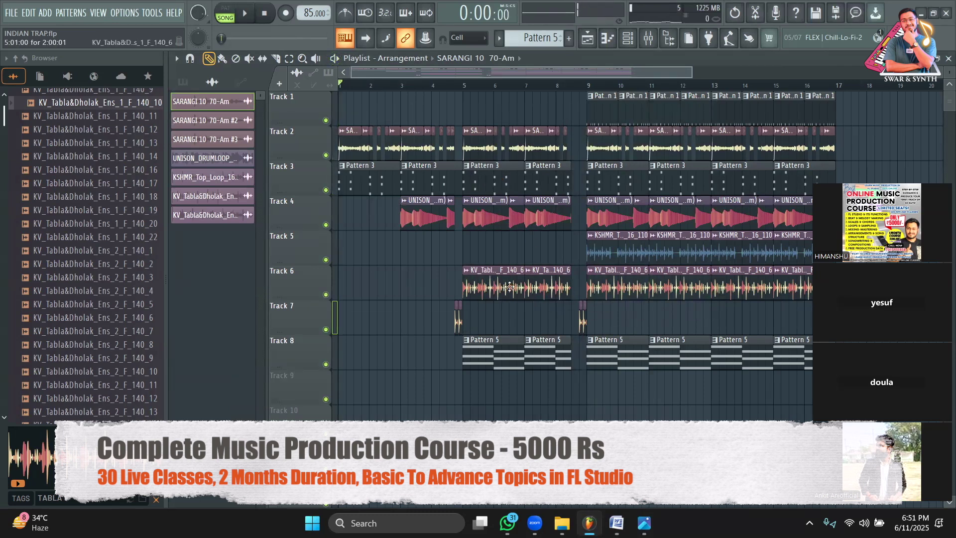
pyautogui.doubleClick(603, 294)
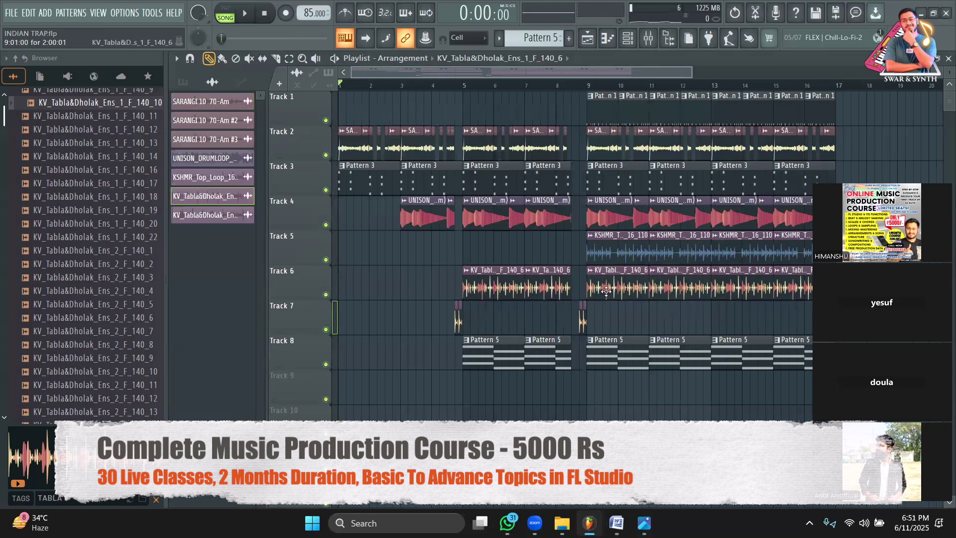
pyautogui.press('Escape')
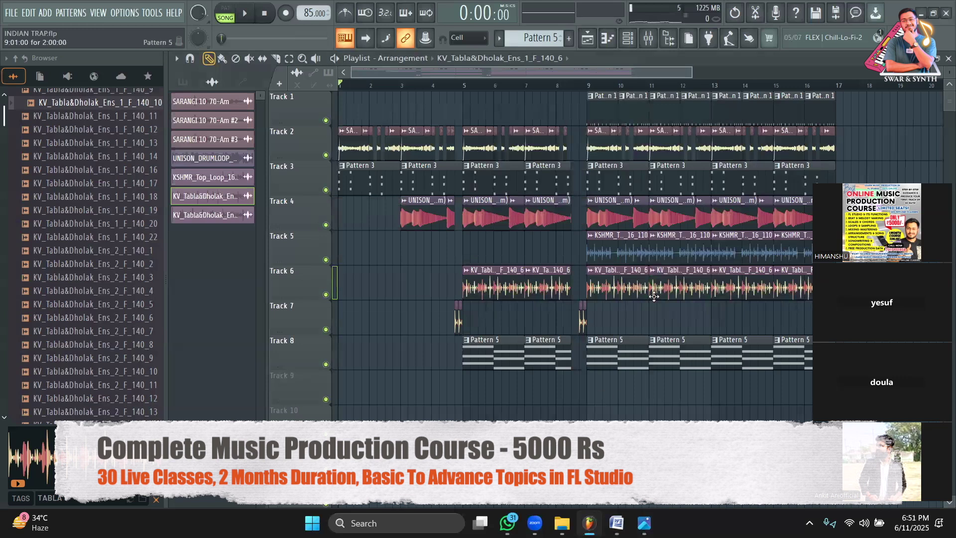
# - Clear the TABLA search filter from the sample browser
pyautogui.moveTo(689, 75); pyautogui.dragTo(783, 74)
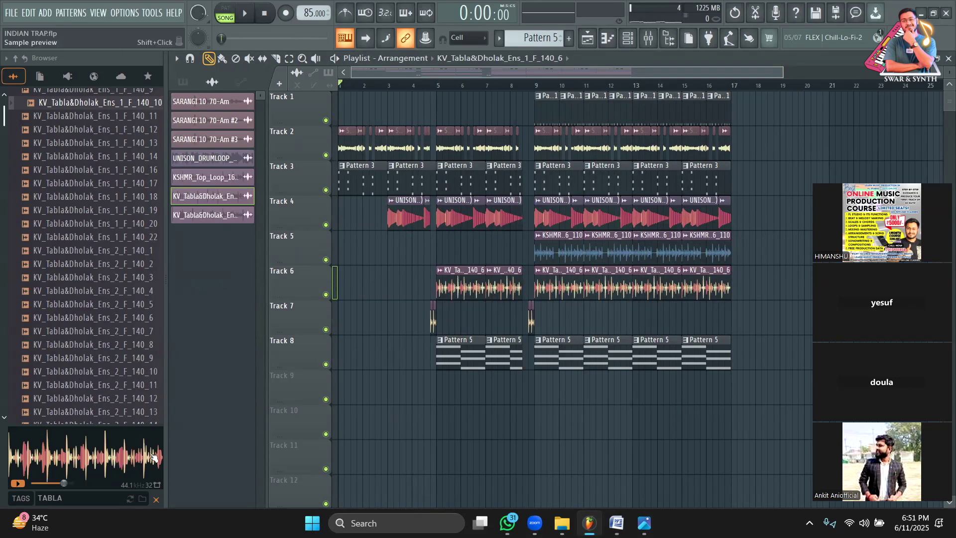
pyautogui.click(156, 500)
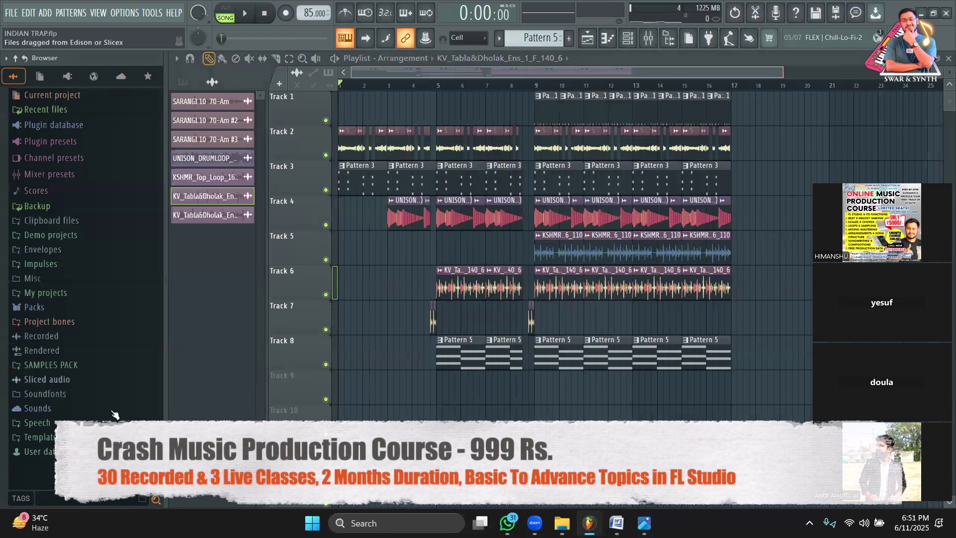
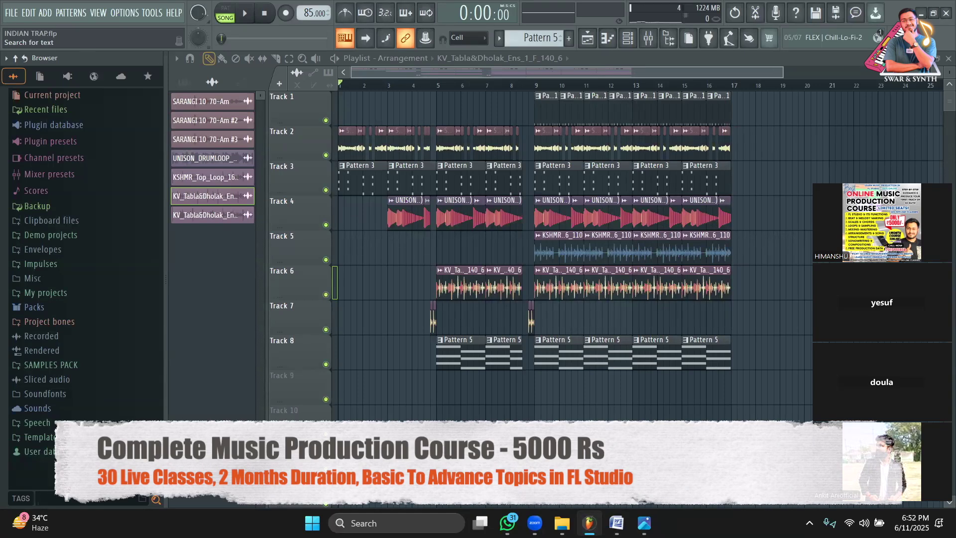
# - Place a copy of the first SARANGI 10 70-Am clip on Track 5 in bar 1 and make it unique
pyautogui.moveTo(783, 72); pyautogui.dragTo(397, 120)
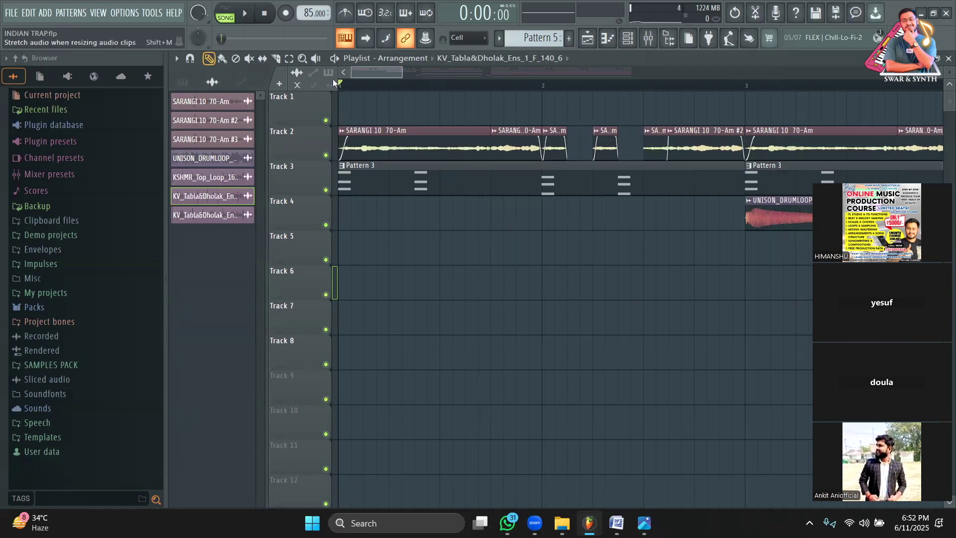
pyautogui.moveTo(402, 73)
pyautogui.mouseDown()
pyautogui.moveTo(379, 73)
pyautogui.moveTo(394, 74)
pyautogui.mouseUp()
pyautogui.click(451, 149)
pyautogui.click(423, 252)
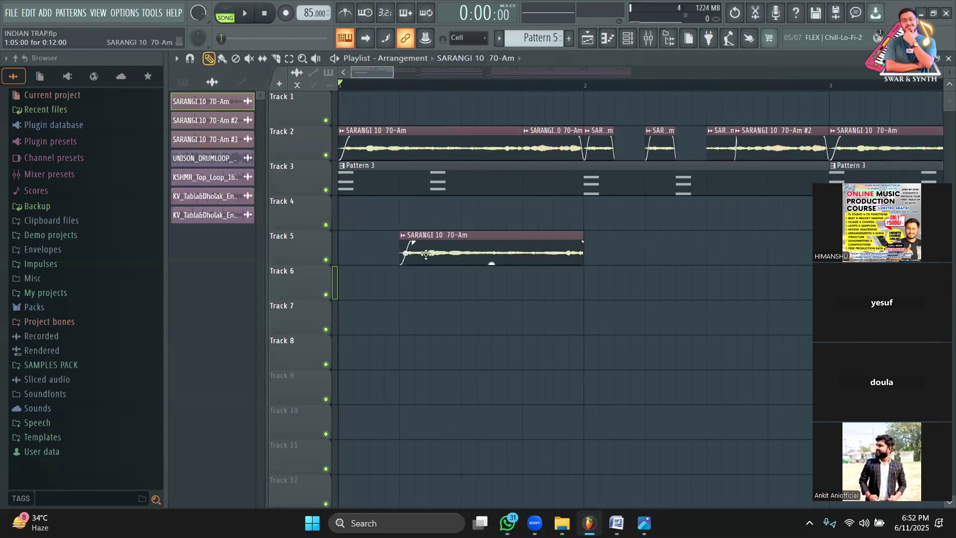
pyautogui.click(404, 234)
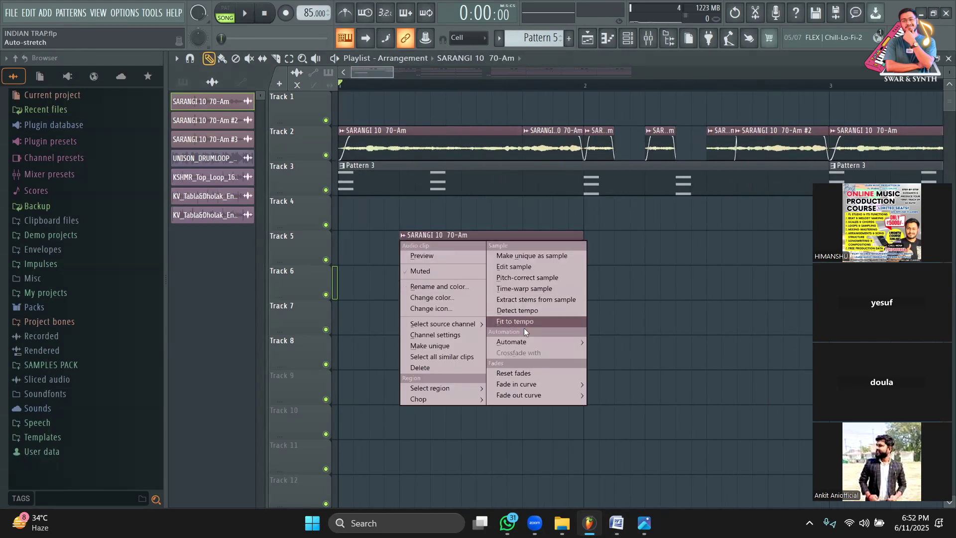
pyautogui.click(438, 345)
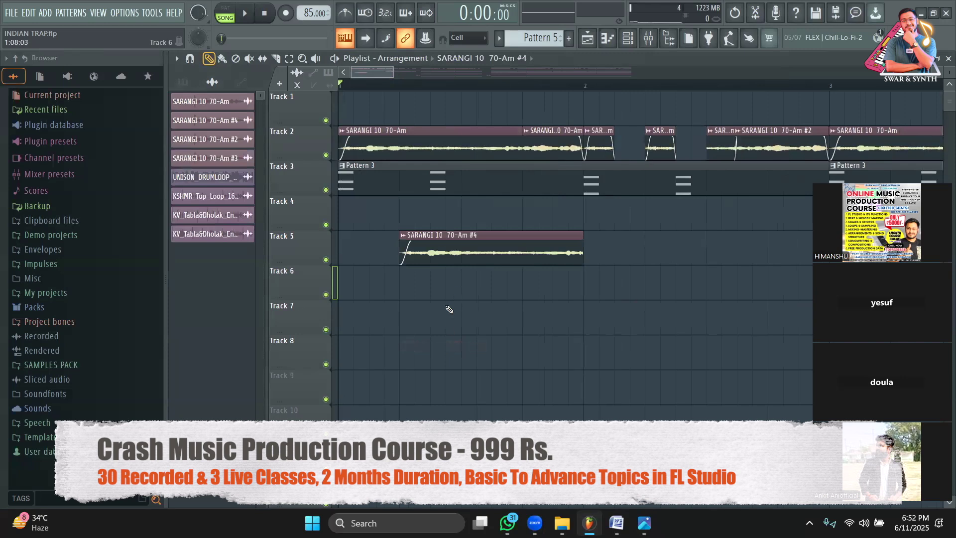
# - Remove the fade-in from the Track 5 sarangi clip, try a gain of 4.2 dB, and reset the gain
pyautogui.moveTo(410, 242); pyautogui.dragTo(401, 242)
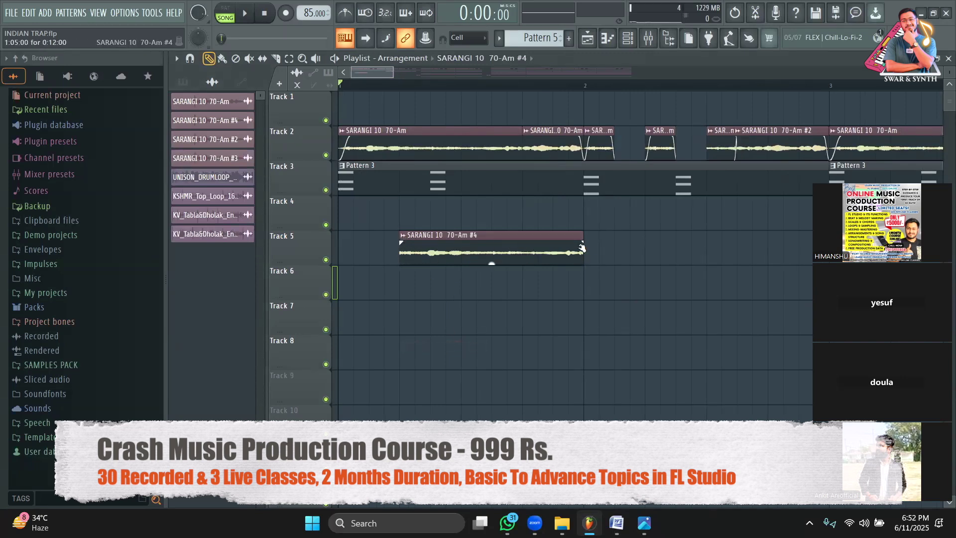
pyautogui.moveTo(492, 263)
pyautogui.mouseDown()
pyautogui.moveTo(492, 246)
pyautogui.moveTo(491, 255)
pyautogui.mouseUp()
pyautogui.rightClick(496, 264)
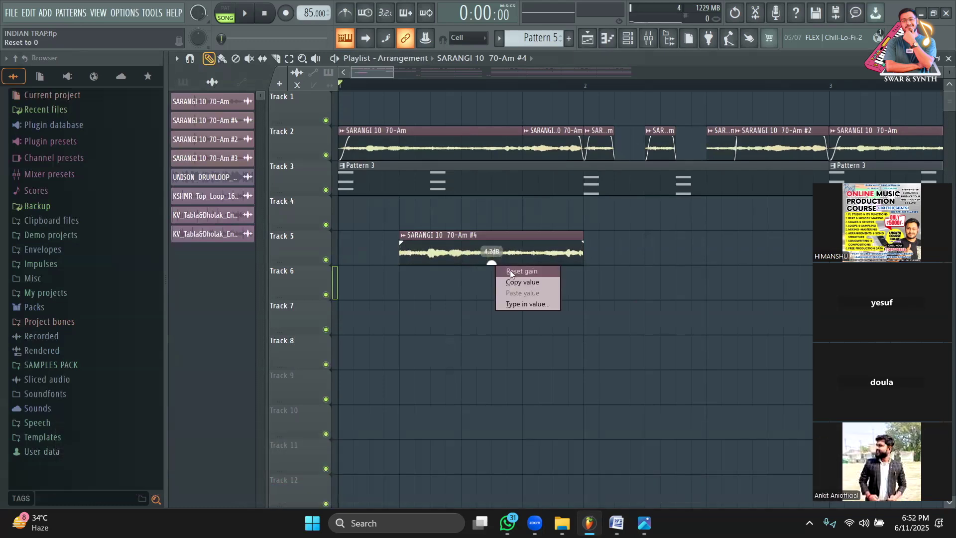
pyautogui.click(510, 271)
# - Add a short fade-in and a fade-out of about 0.2 s to the Track 5 sarangi clip, adjusting their curves
pyautogui.moveTo(402, 241); pyautogui.dragTo(406, 241)
pyautogui.moveTo(583, 241)
pyautogui.mouseDown()
pyautogui.moveTo(435, 234)
pyautogui.moveTo(581, 231)
pyautogui.mouseUp()
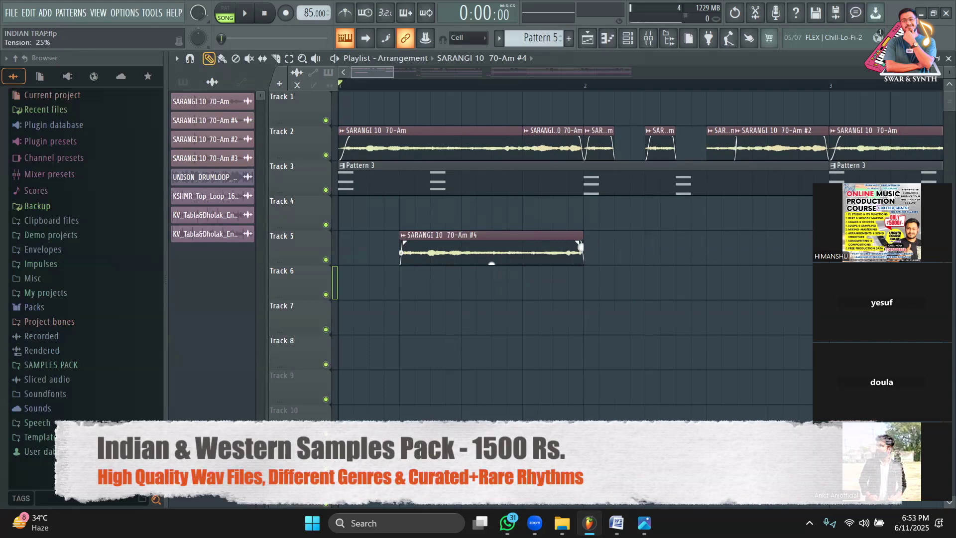
pyautogui.moveTo(580, 244); pyautogui.dragTo(561, 264)
pyautogui.moveTo(404, 242)
pyautogui.mouseDown()
pyautogui.moveTo(417, 243)
pyautogui.moveTo(403, 249)
pyautogui.mouseUp()
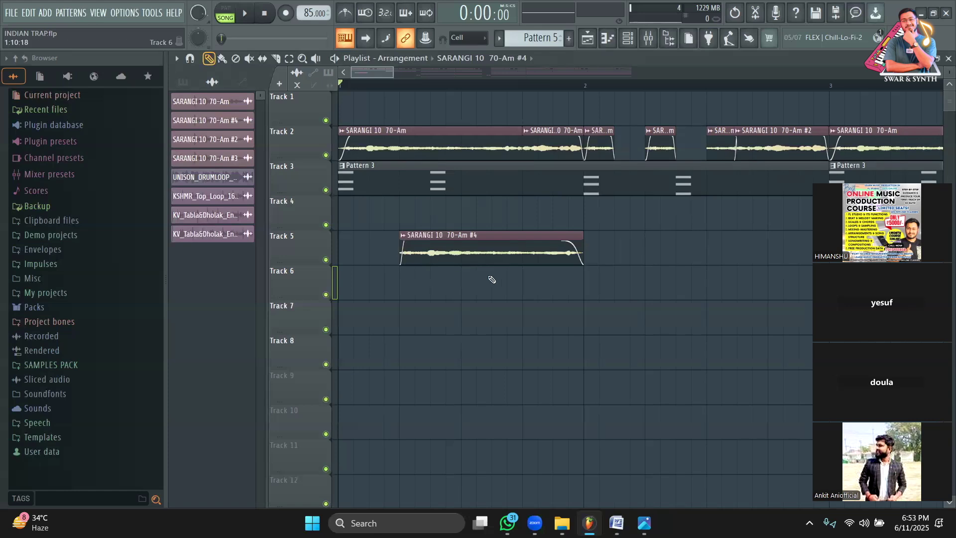
pyautogui.moveTo(562, 246); pyautogui.dragTo(568, 245)
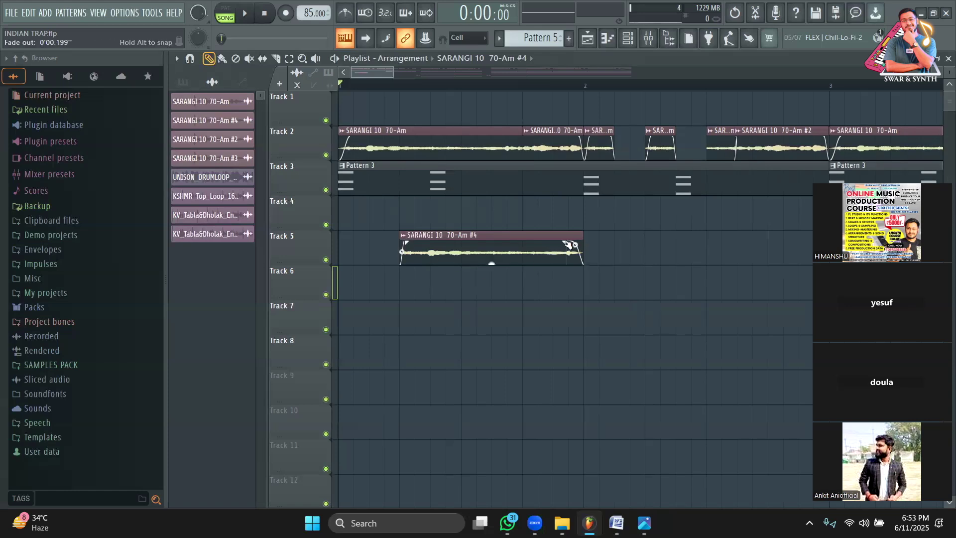
# - Close the Class 4 notes in Word and open the Class 11,12,13 -Song Production (3 Parts) document from the music pdf theories folder
pyautogui.moveTo(395, 73); pyautogui.dragTo(691, 72)
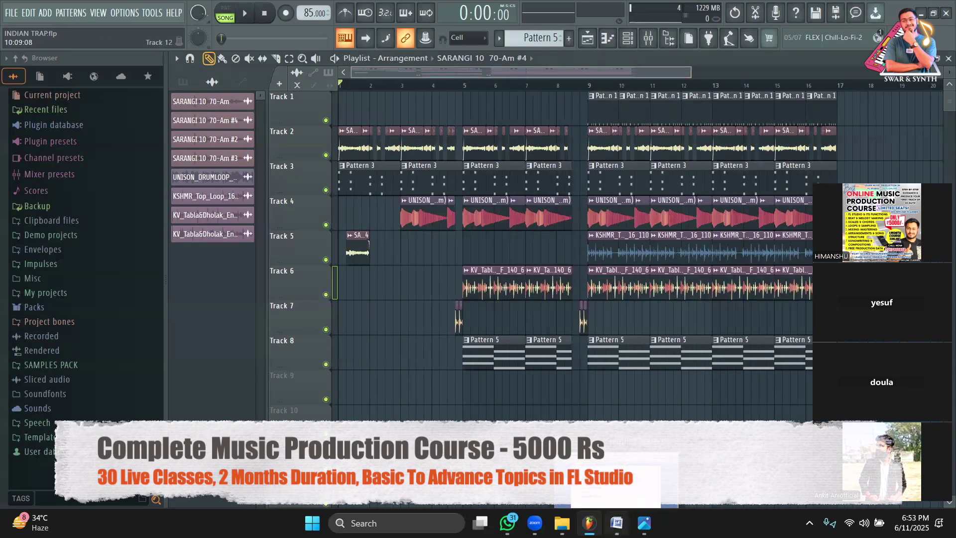
pyautogui.click(617, 523)
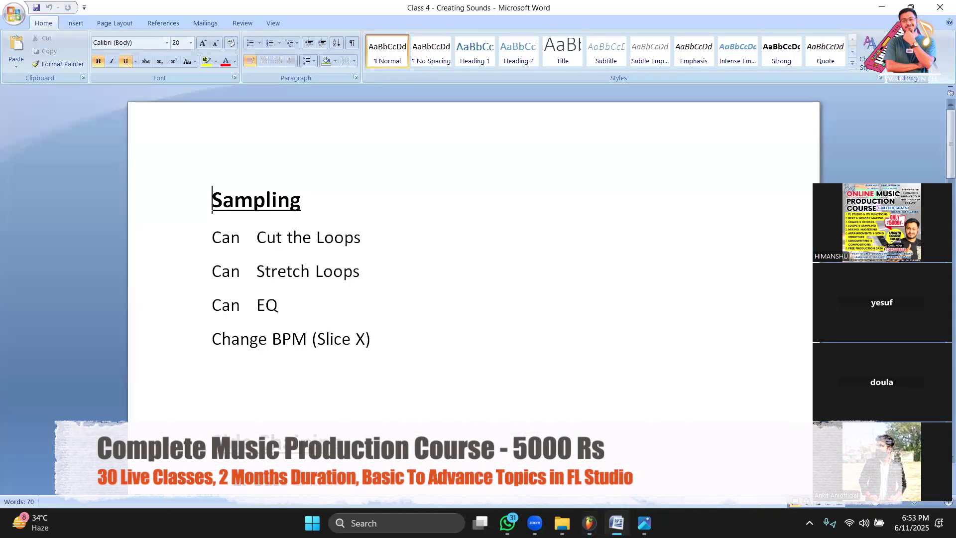
pyautogui.click(943, 14)
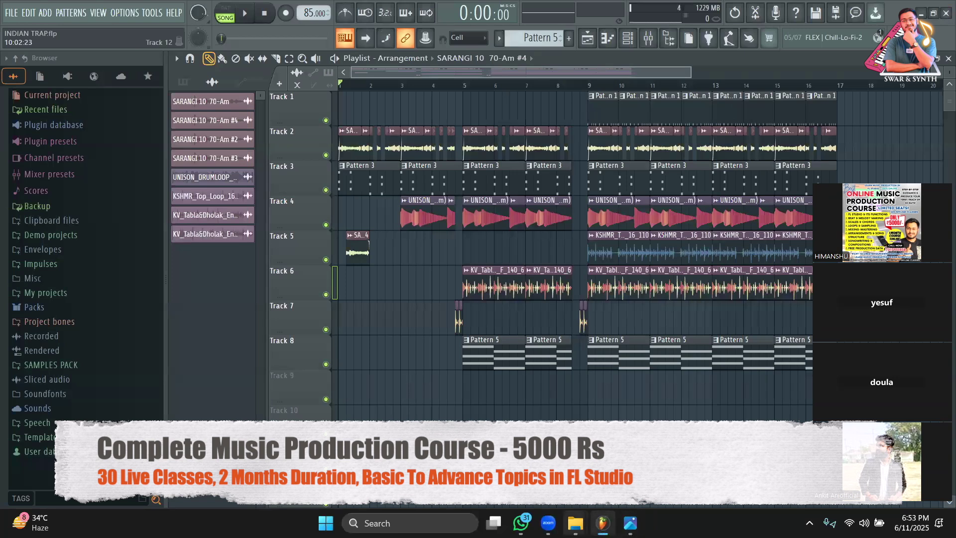
pyautogui.moveTo(575, 523)
pyautogui.click(643, 449)
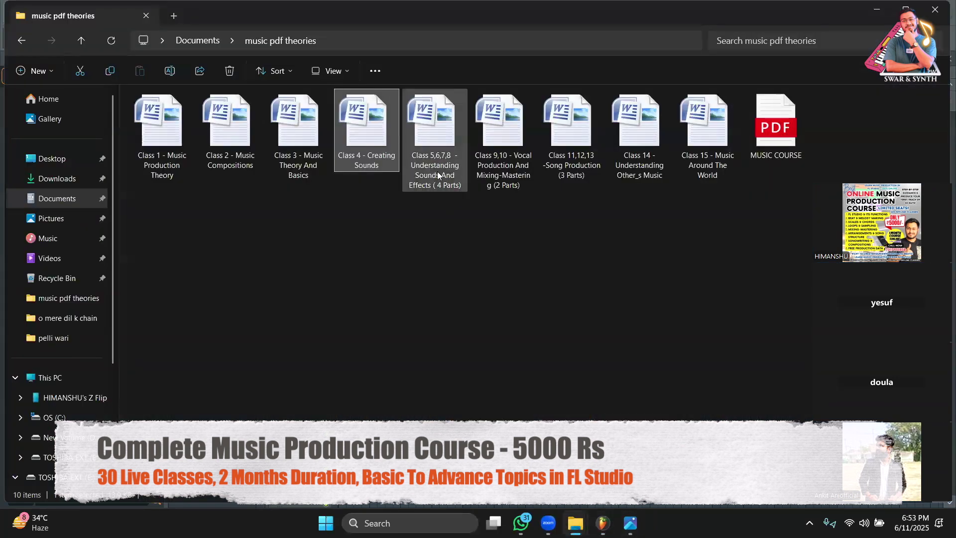
pyautogui.click(507, 165)
pyautogui.doubleClick(573, 147)
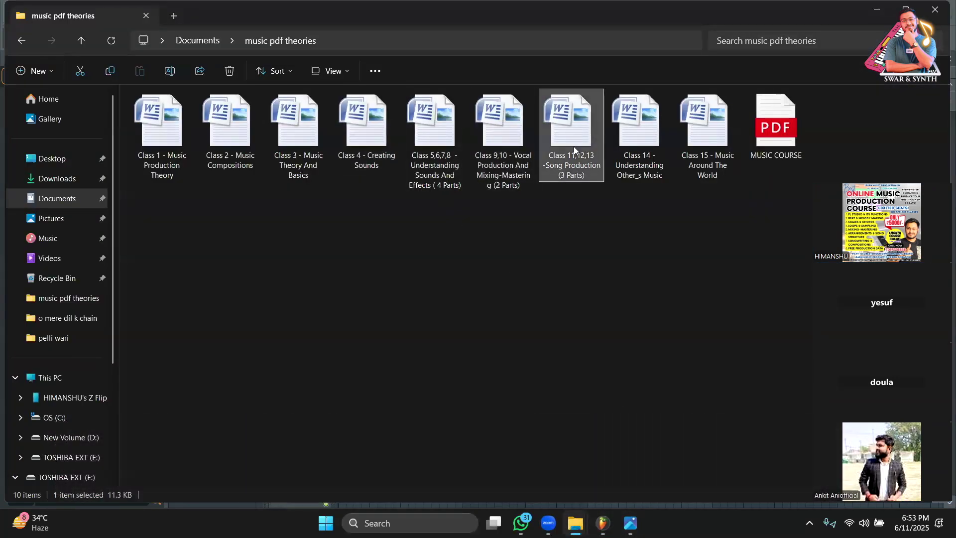
# - Read through the Song Production Overview structure list and the Pattern of Song Production (Arrangement) list in the notes
pyautogui.scroll(-3, 431, 273)
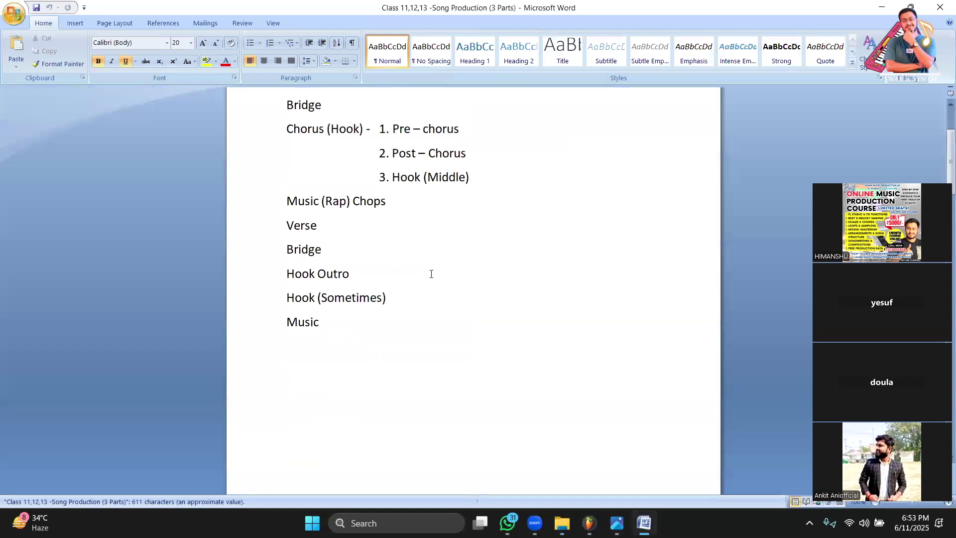
pyautogui.scroll(3, 432, 274)
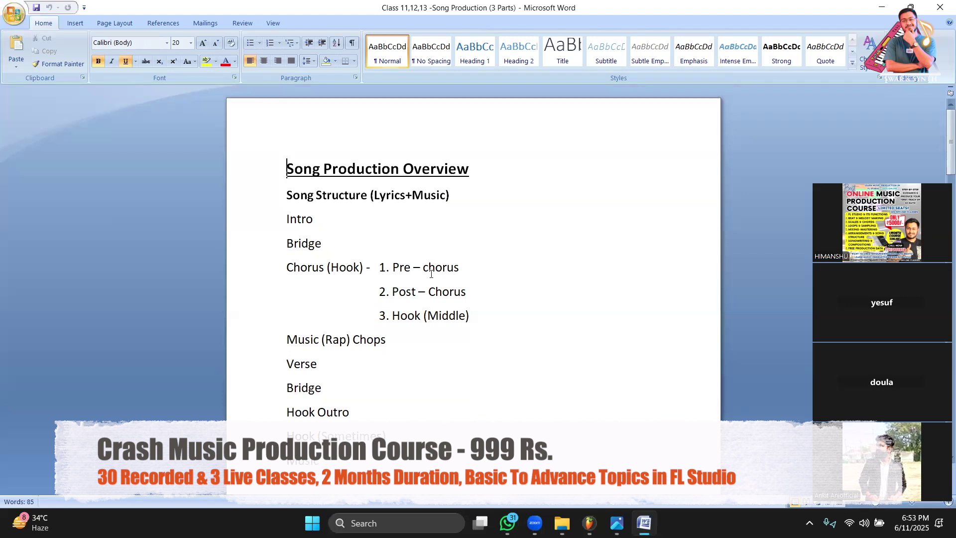
pyautogui.scroll(-1, 431, 274)
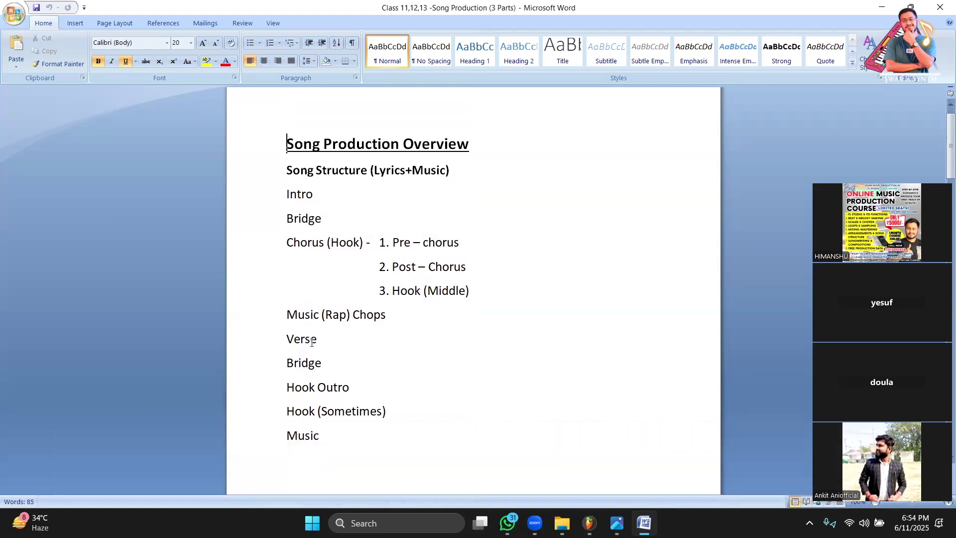
pyautogui.tripleClick(354, 396)
pyautogui.click(354, 396)
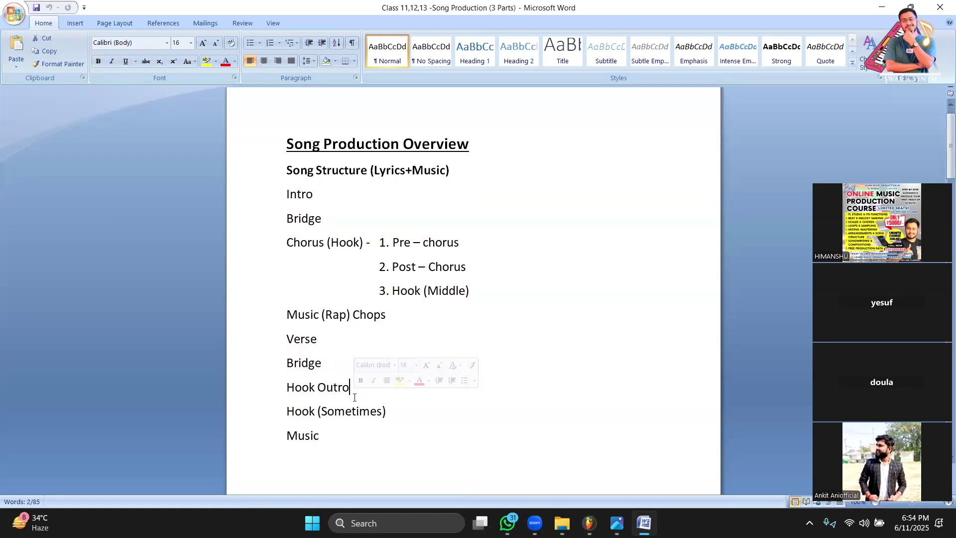
pyautogui.scroll(-10, 354, 397)
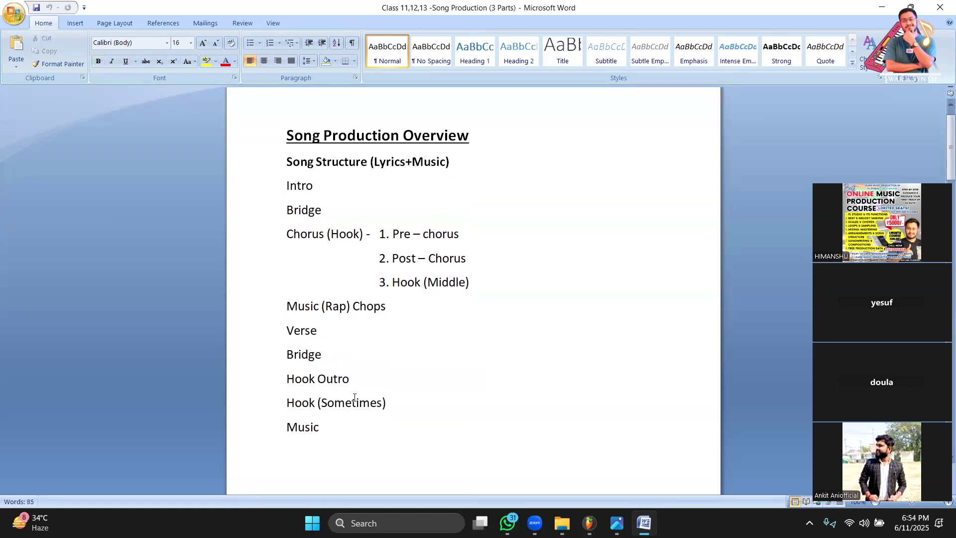
pyautogui.scroll(9, 355, 397)
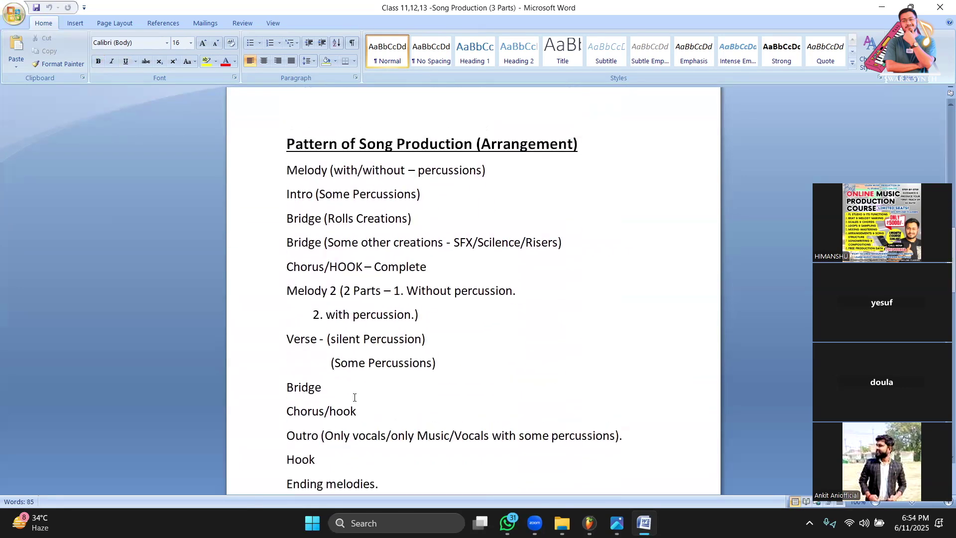
pyautogui.scroll(-7, 355, 397)
pyautogui.scroll(-2, 355, 397)
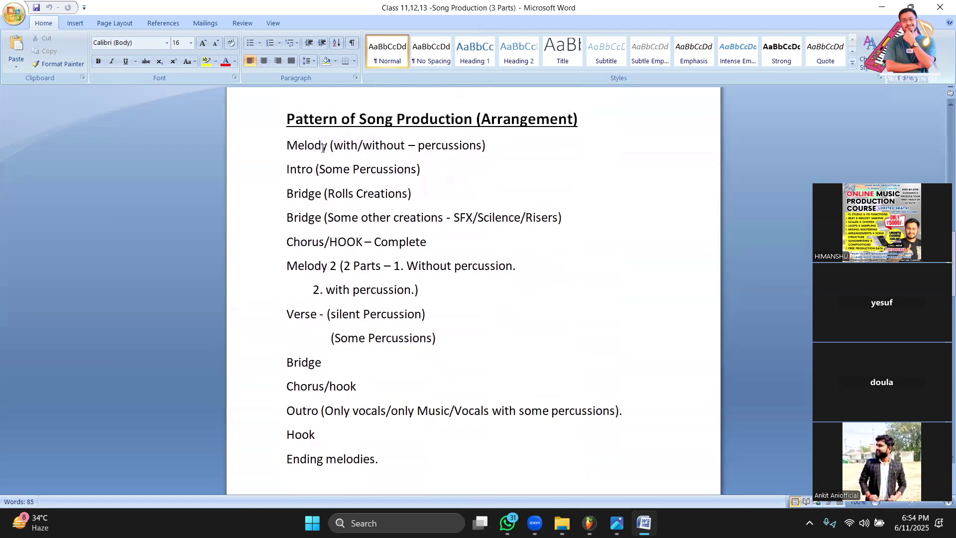
# - Switch back to FL Studio, briefly play the arrangement from the start, and place the playhead at bar 9
pyautogui.hotkey('alt', 'Tab')
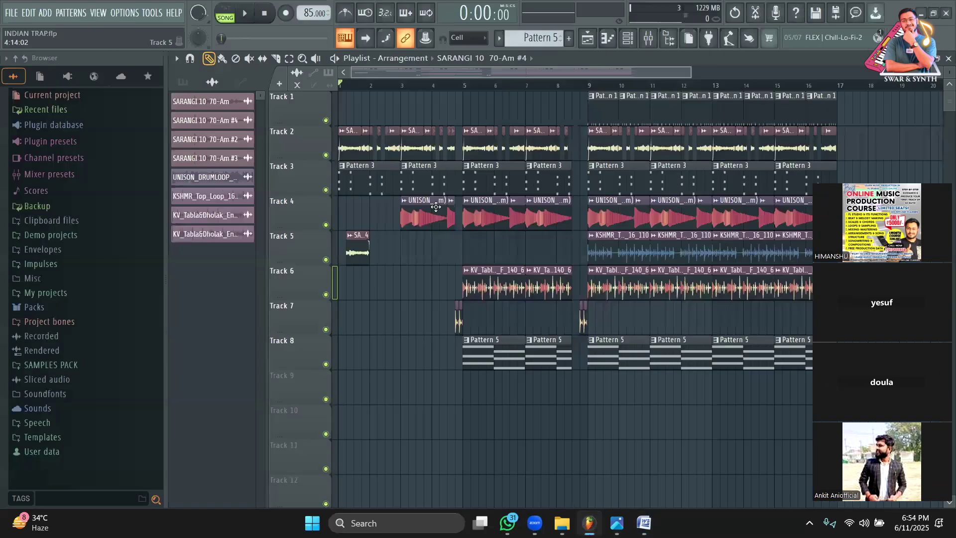
pyautogui.press('space')
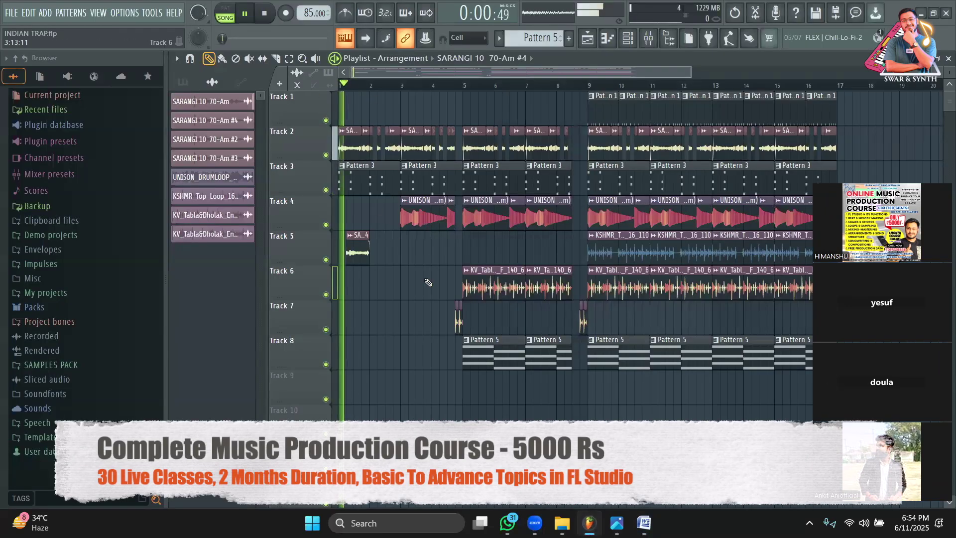
pyautogui.press('space')
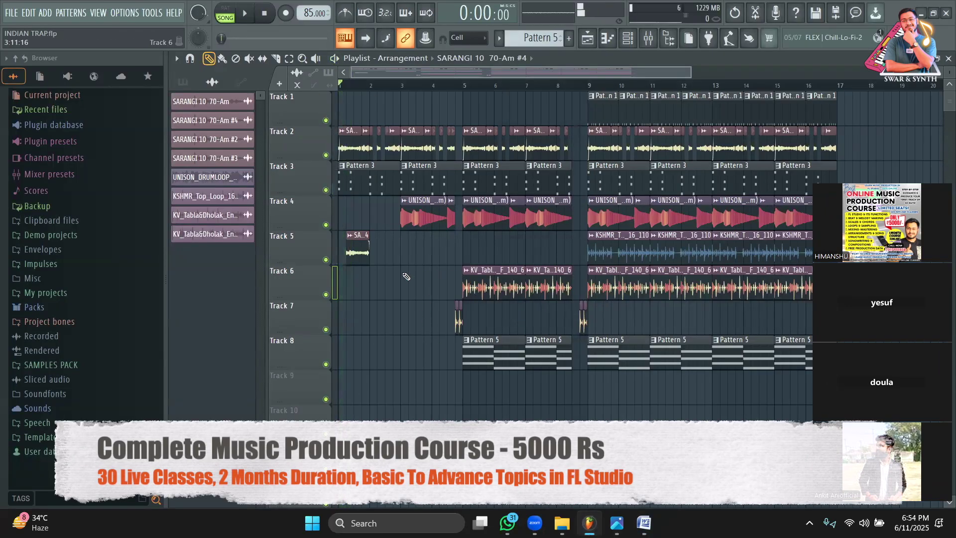
pyautogui.click(591, 84)
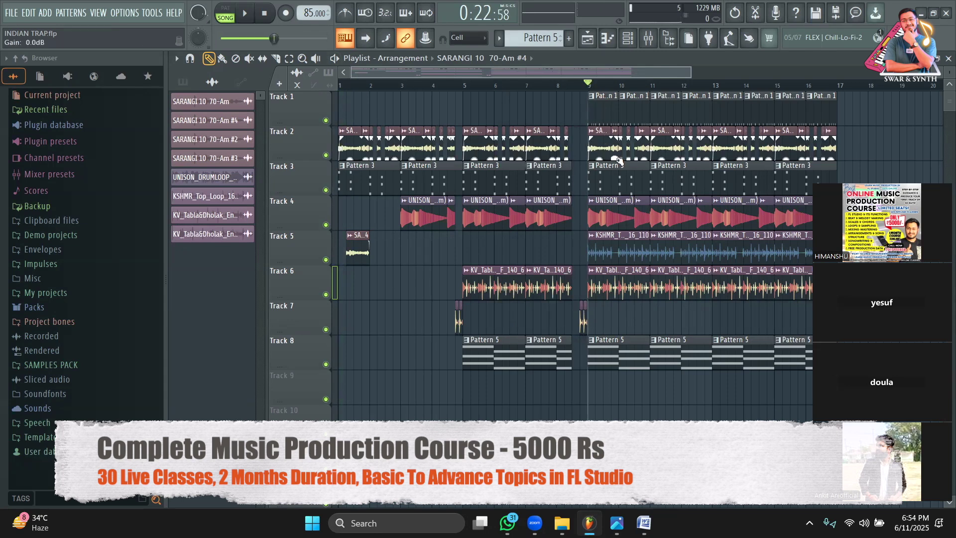
# - Briefly play the arrangement from bar 9 and return the playhead to the start
pyautogui.press('space')
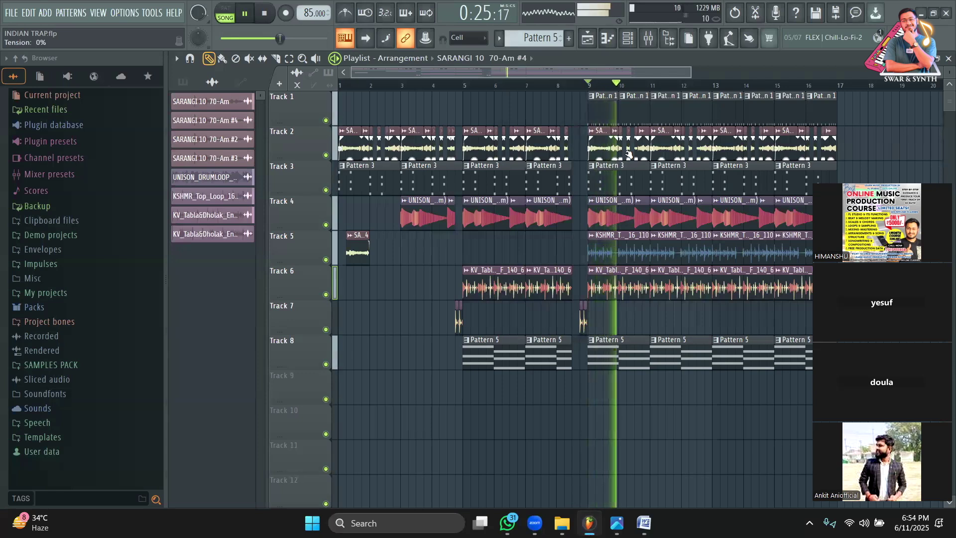
pyautogui.press('space')
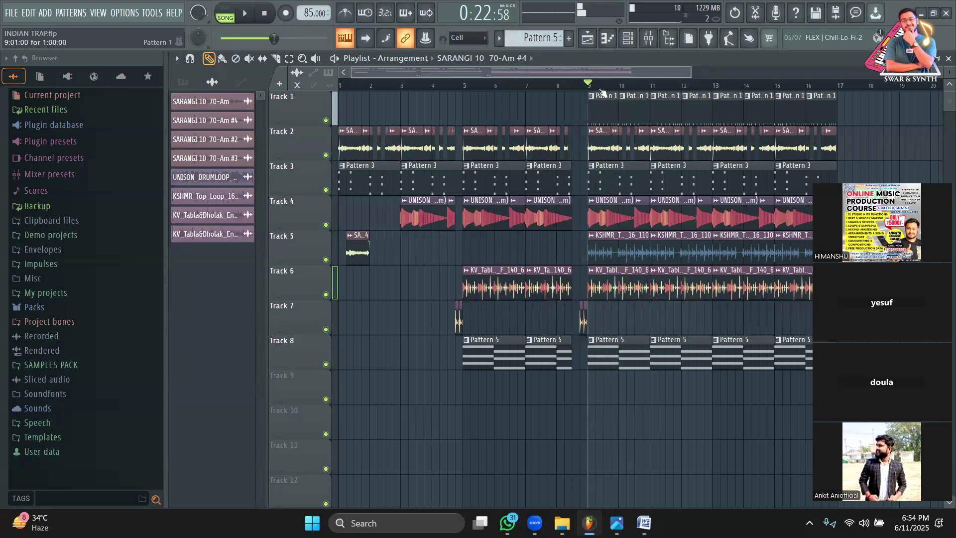
pyautogui.press('Home')
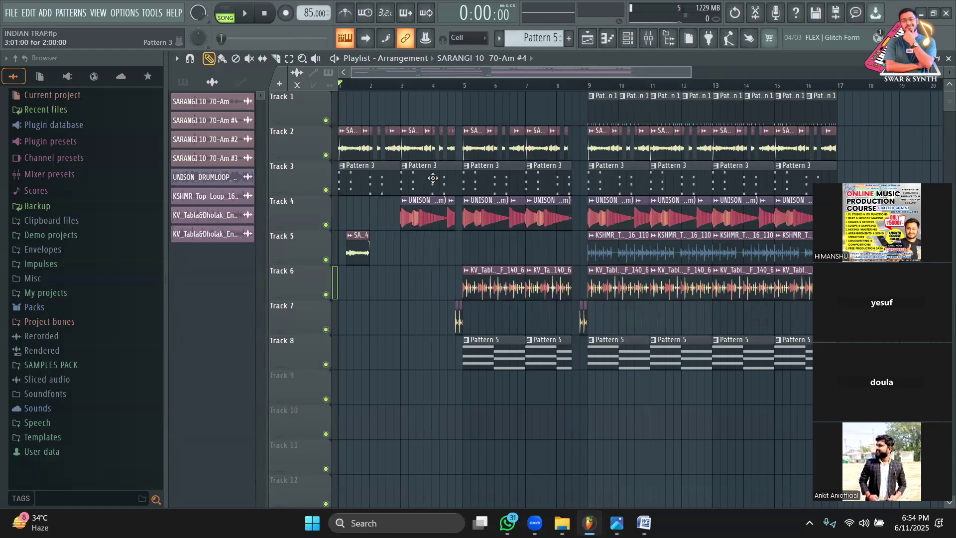
# - Switch to Word and check the Pattern of Song Production (Arrangement) list in the notes
pyautogui.click(644, 523)
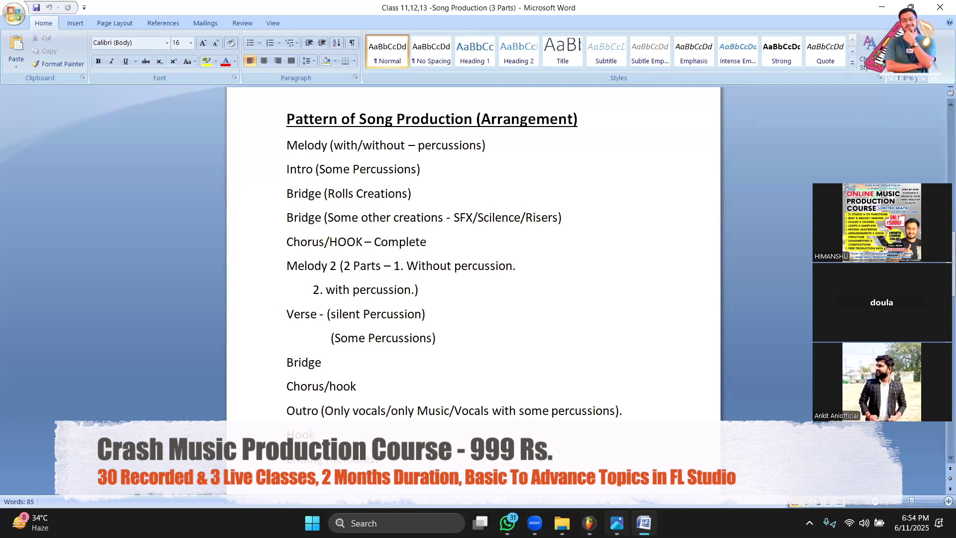
pyautogui.click(617, 523)
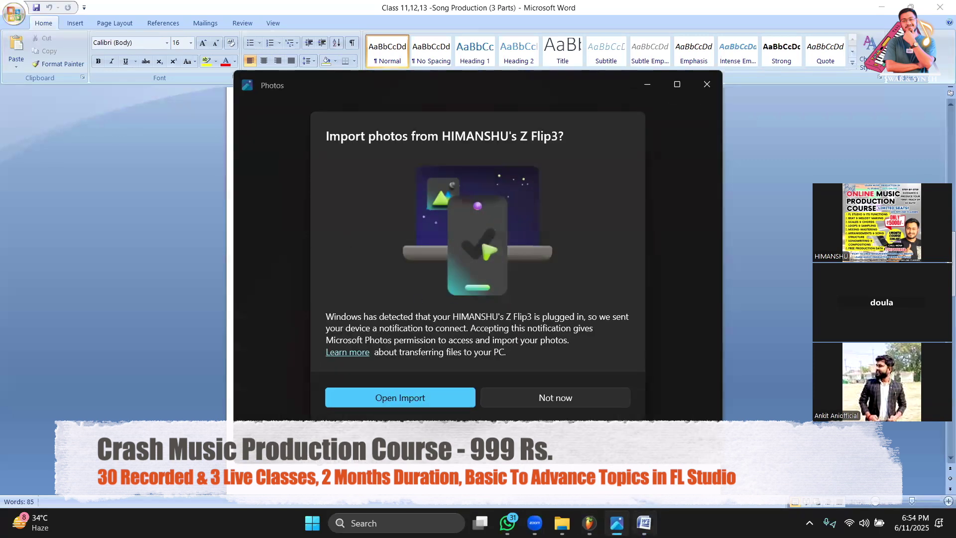
pyautogui.click(589, 523)
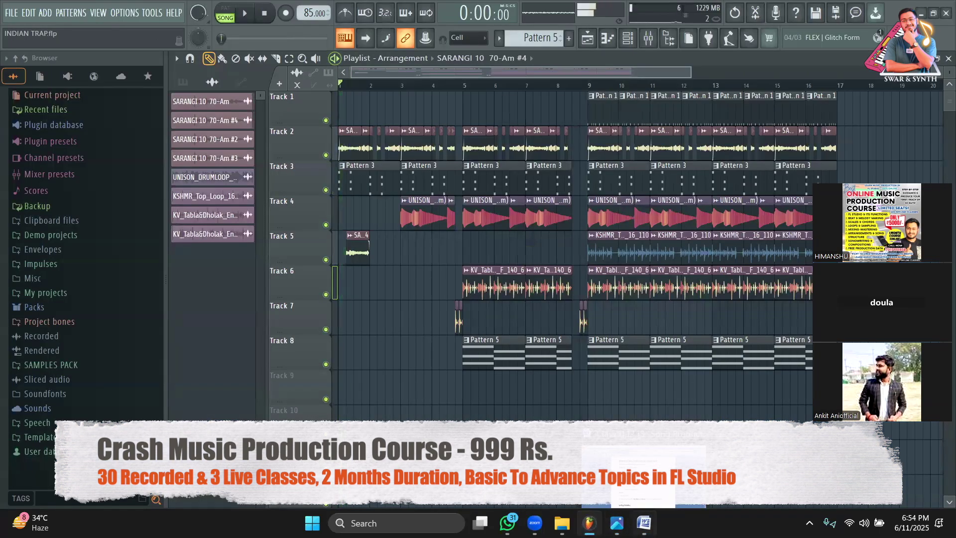
pyautogui.click(644, 523)
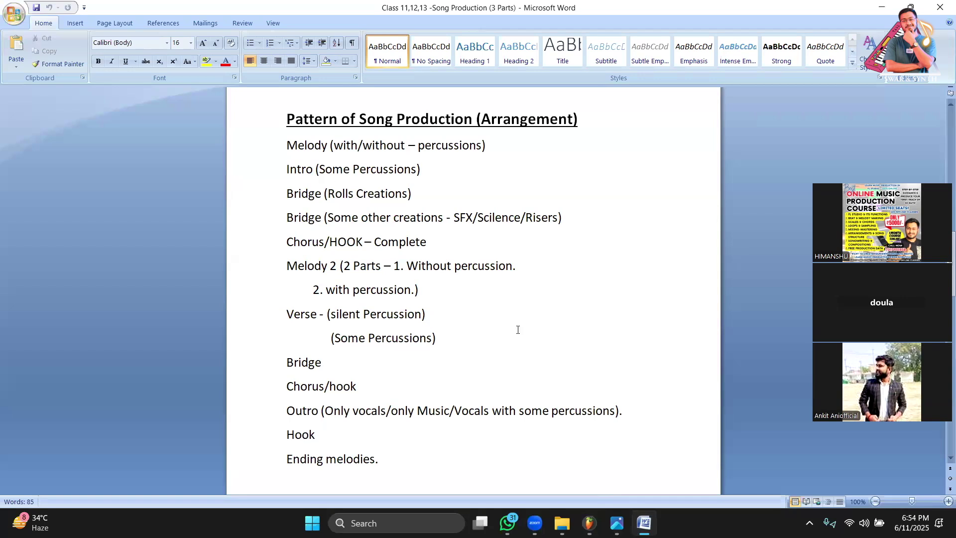
# - Switch back to FL Studio and briefly play the arrangement from bar 5
pyautogui.click(589, 523)
pyautogui.click(464, 85)
pyautogui.press('space')
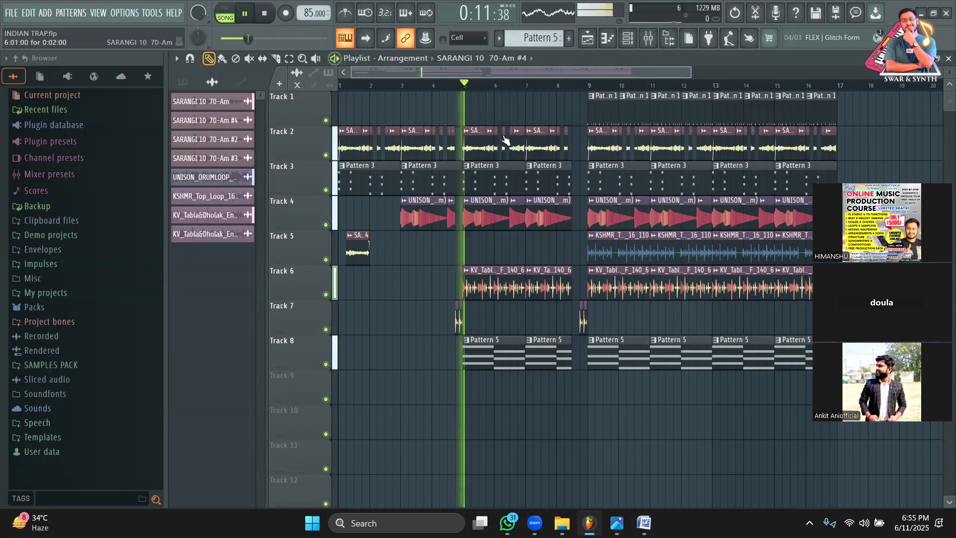
pyautogui.press('space')
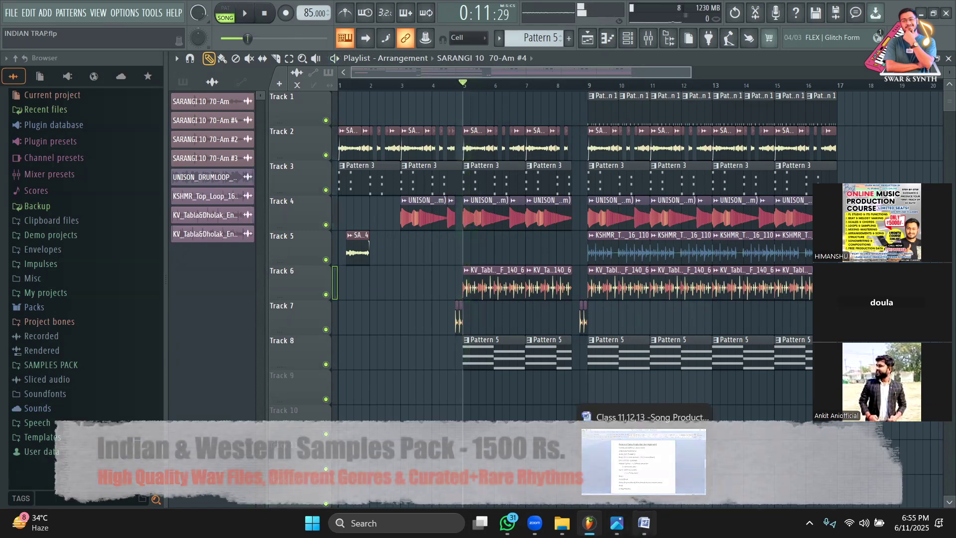
# - Recheck the arrangement list in Word, return to FL Studio and play the break just before bar 9
pyautogui.click(644, 523)
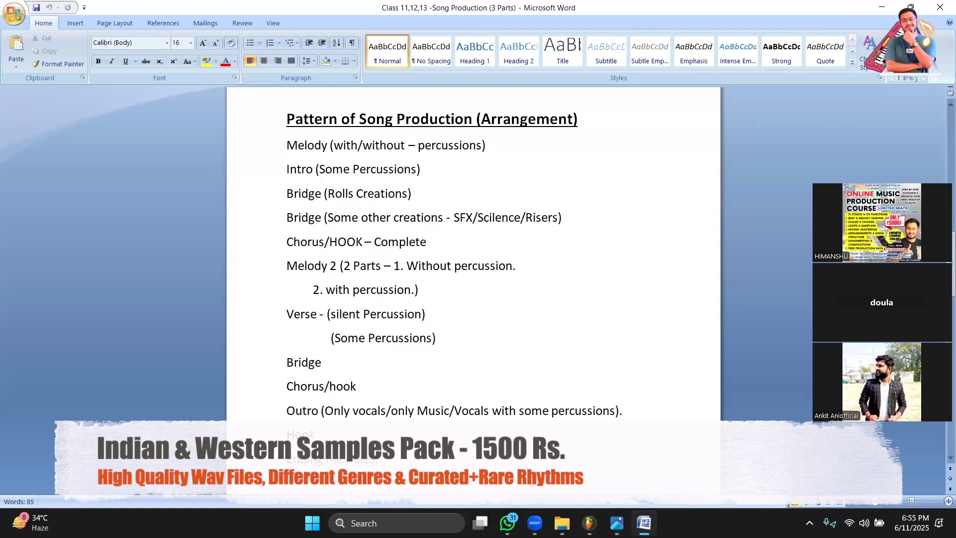
pyautogui.click(589, 523)
pyautogui.click(580, 85)
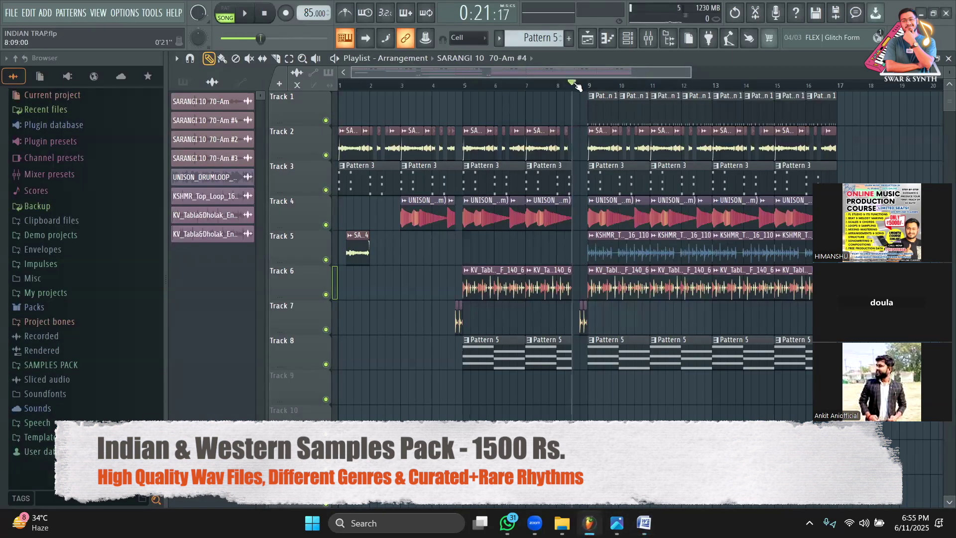
pyautogui.press('space')
pyautogui.press('space')
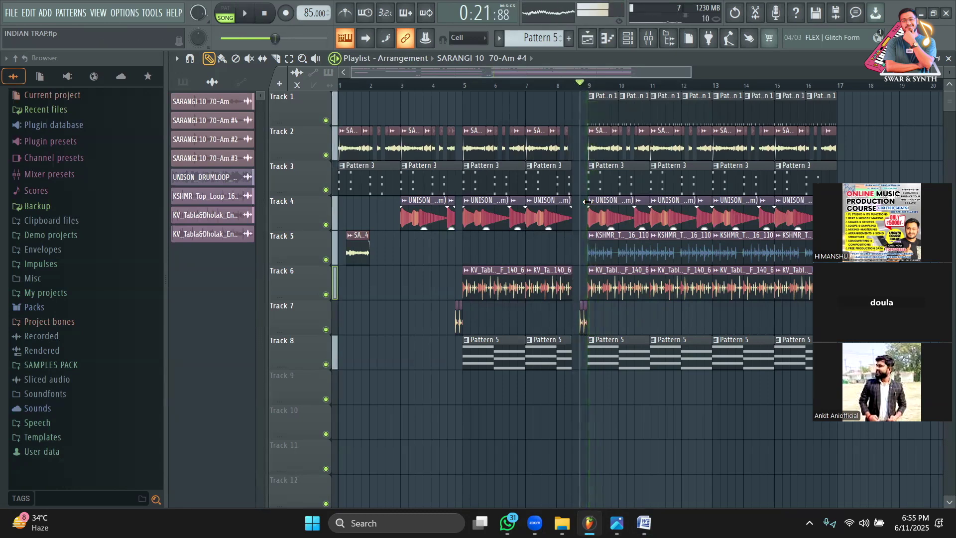
# - Play the opening from the start, and play the transition into bar 5 from about bar 4.5
pyautogui.press('Home')
pyautogui.press('space')
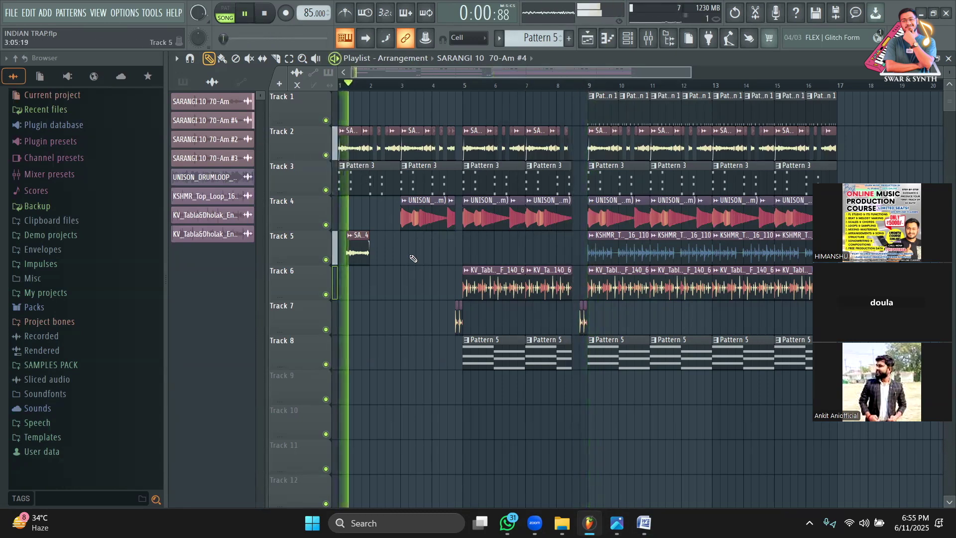
pyautogui.press('space')
pyautogui.moveTo(410, 85); pyautogui.dragTo(457, 85)
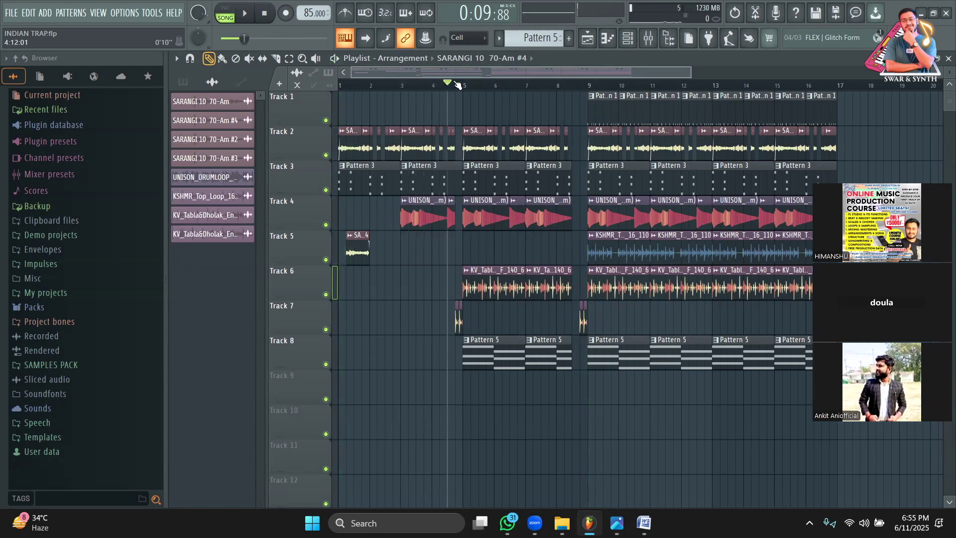
pyautogui.press('space')
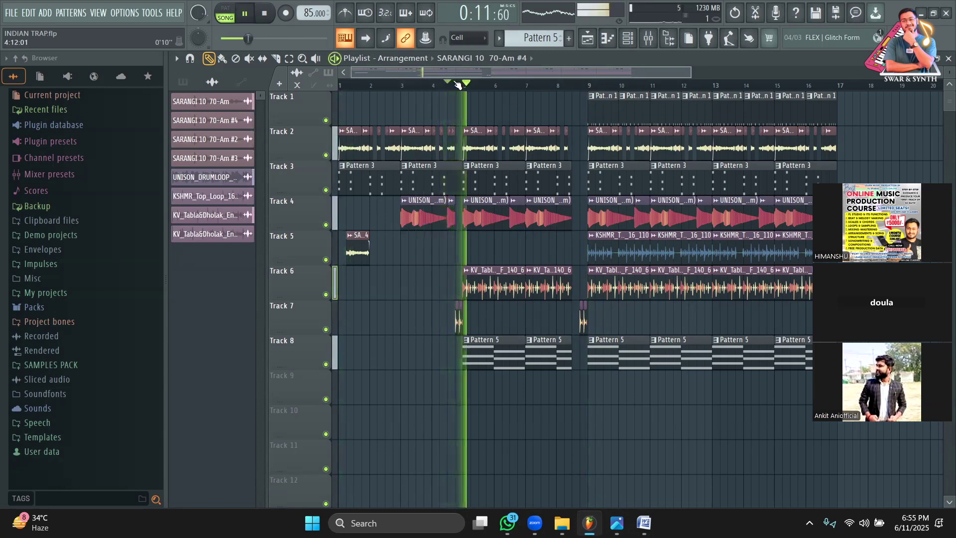
# - Play the transition from bar 8 into bar 9, stop playback and return the playhead to the start
pyautogui.click(556, 84)
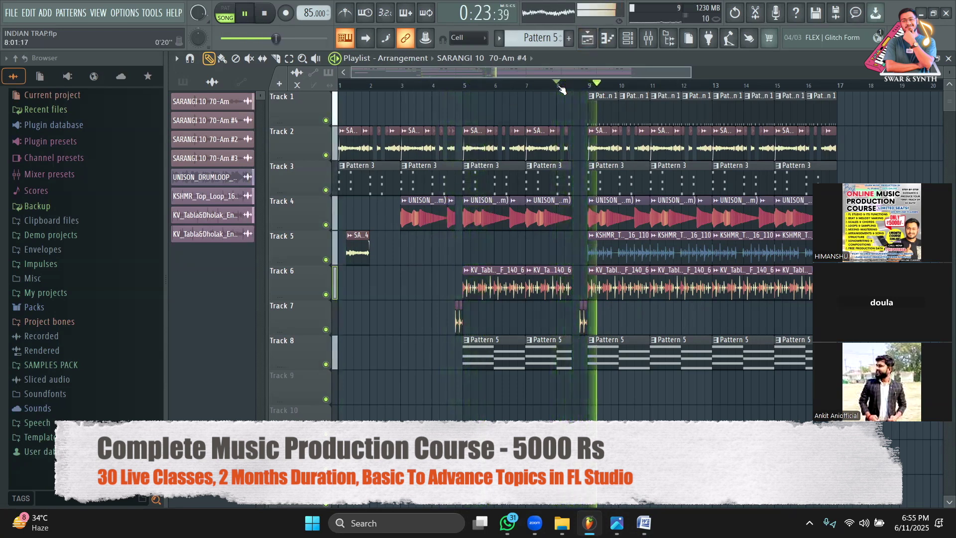
pyautogui.moveTo(692, 73); pyautogui.dragTo(806, 74)
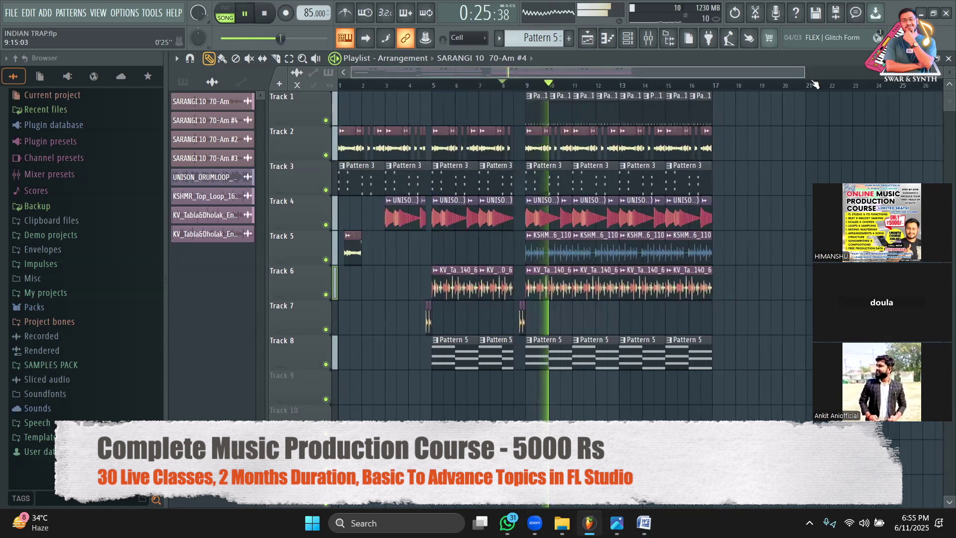
pyautogui.press('space')
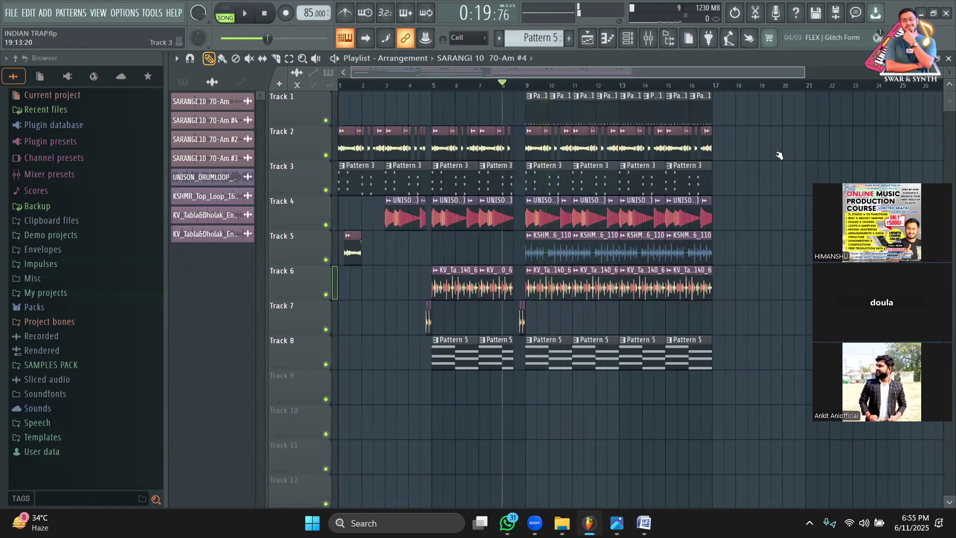
pyautogui.moveTo(782, 64); pyautogui.dragTo(835, 69)
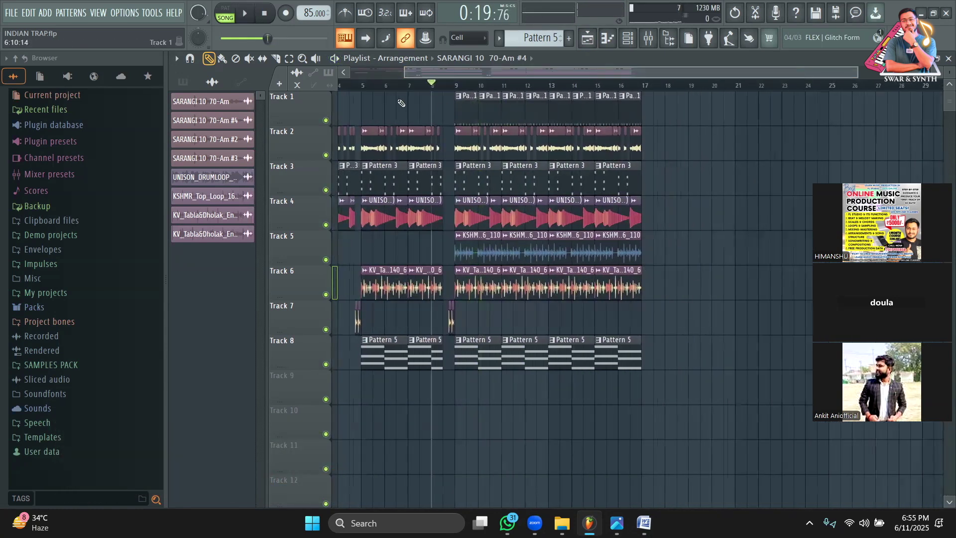
pyautogui.press('Home')
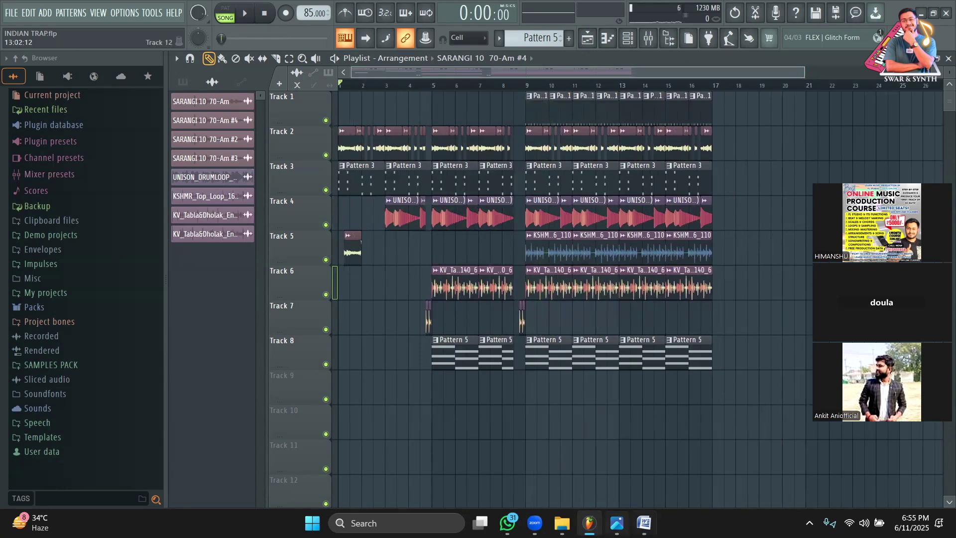
# - Switch to Word and read the Pattern of Song Production list through to the ending melodies
pyautogui.click(644, 523)
pyautogui.scroll(-4, 542, 375)
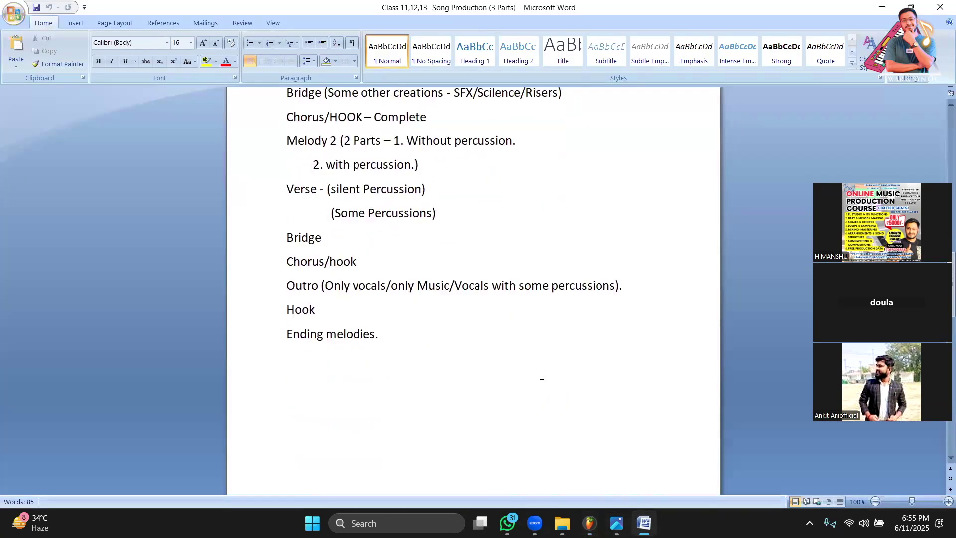
pyautogui.scroll(2, 542, 376)
pyautogui.scroll(2, 542, 375)
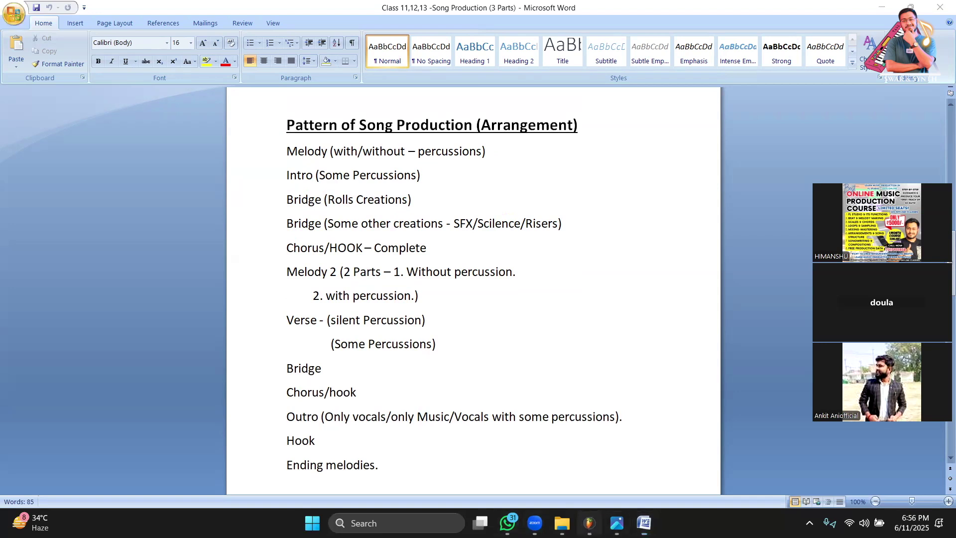
# - Switch to FL Studio, add volume automation to the Track 6 tabla clip at bar 9, and lower its first point to 0%
pyautogui.click(590, 523)
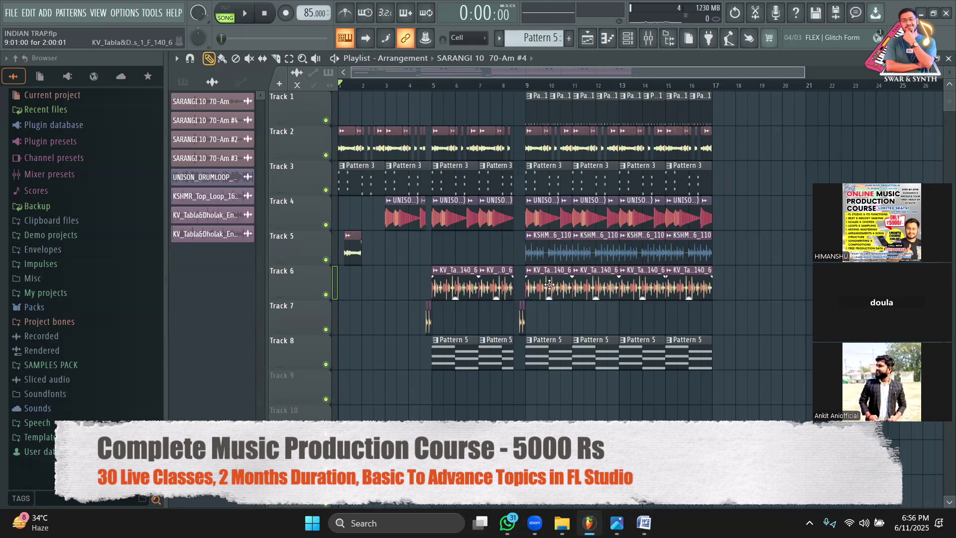
pyautogui.rightClick(531, 273)
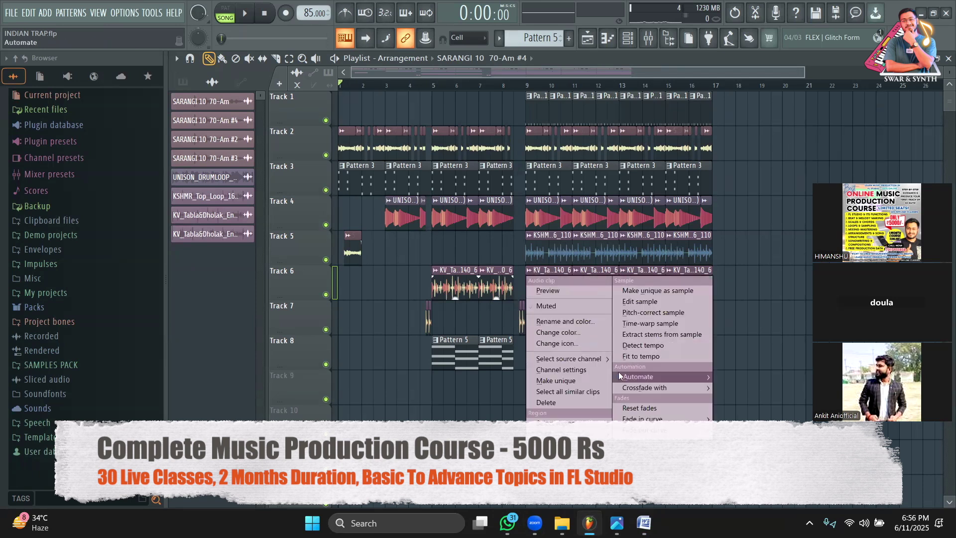
pyautogui.moveTo(619, 371)
pyautogui.click(723, 387)
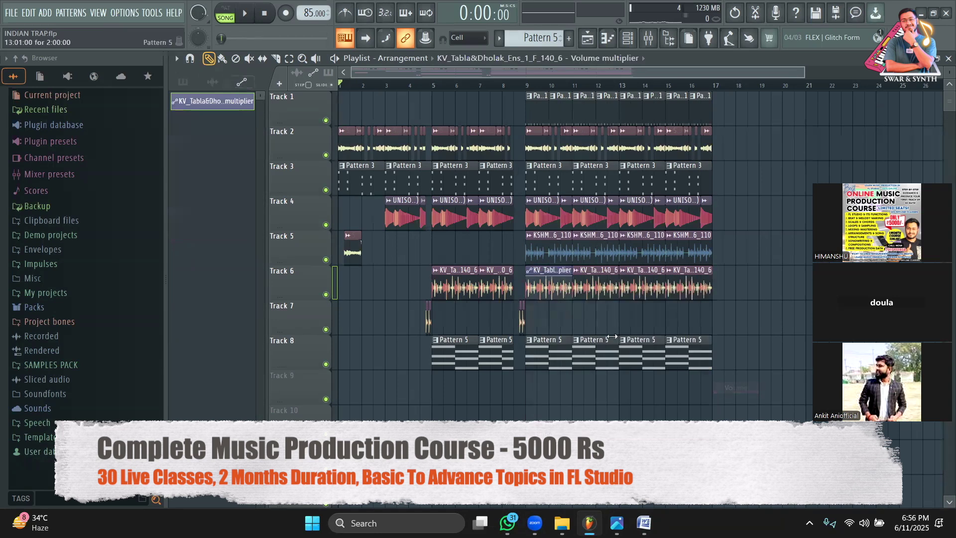
pyautogui.moveTo(529, 279); pyautogui.dragTo(522, 305)
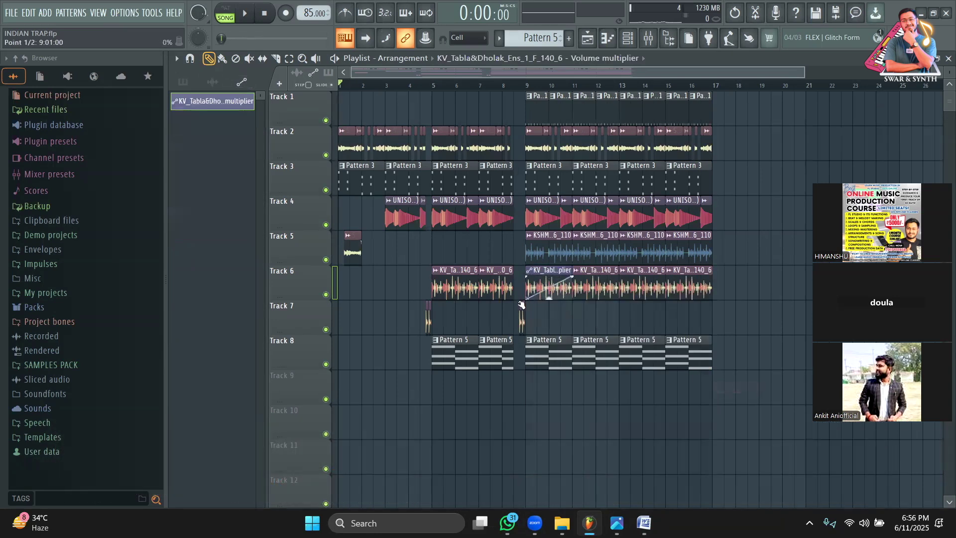
# - Solo Track 6 and play the automated tabla clip from bar 9, and undo the volume automation
pyautogui.click(526, 85)
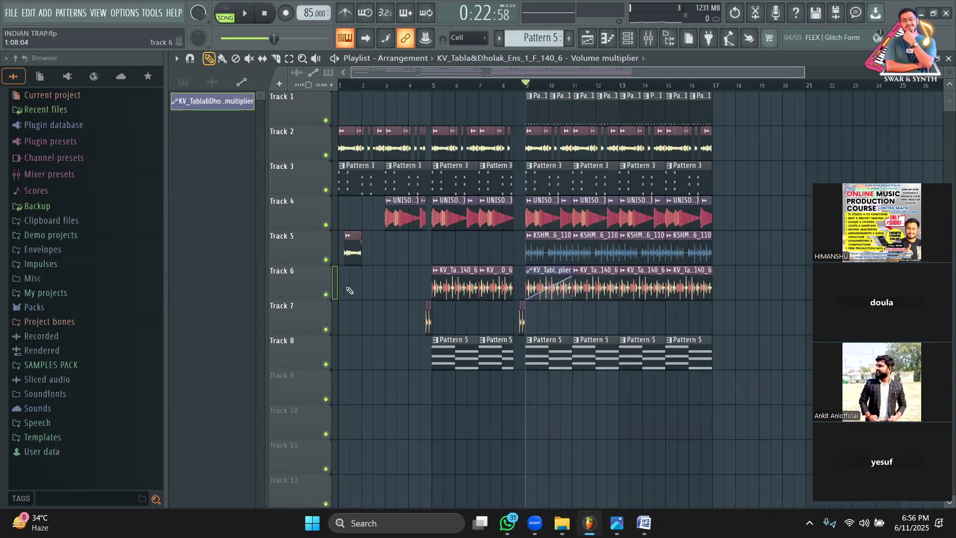
pyautogui.keyDown('ctrl'); pyautogui.click(326, 294); pyautogui.keyUp('ctrl')
pyautogui.press('space')
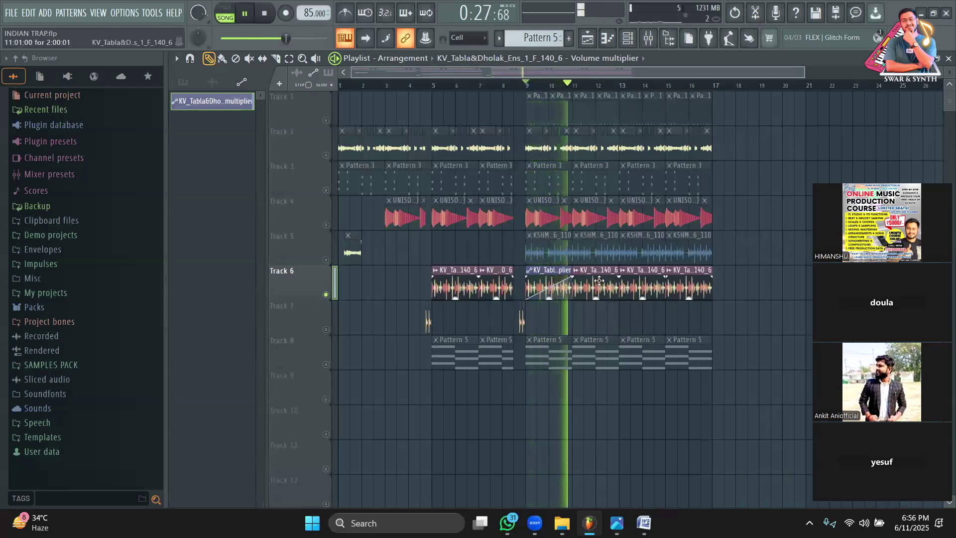
pyautogui.click(542, 286)
pyautogui.press('space')
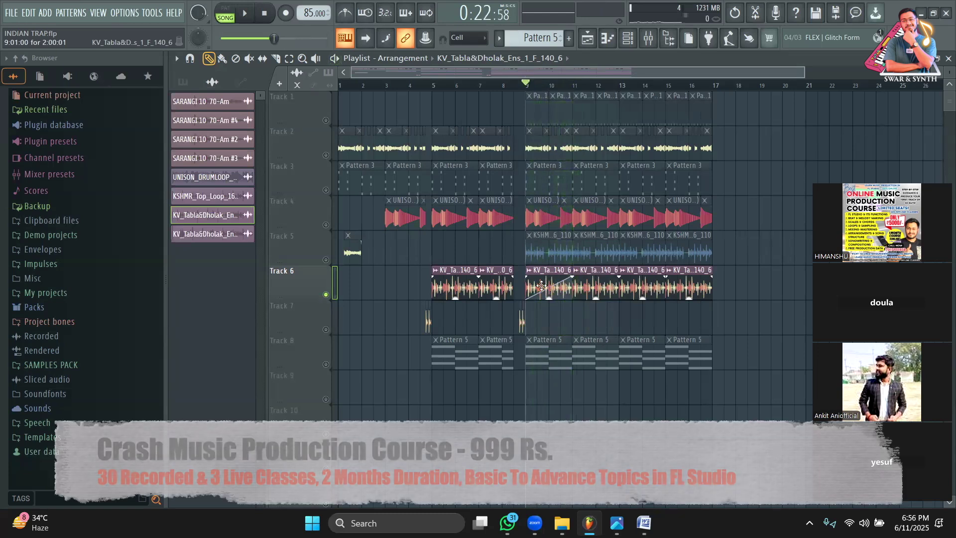
pyautogui.hotkey('ctrl', 'z')
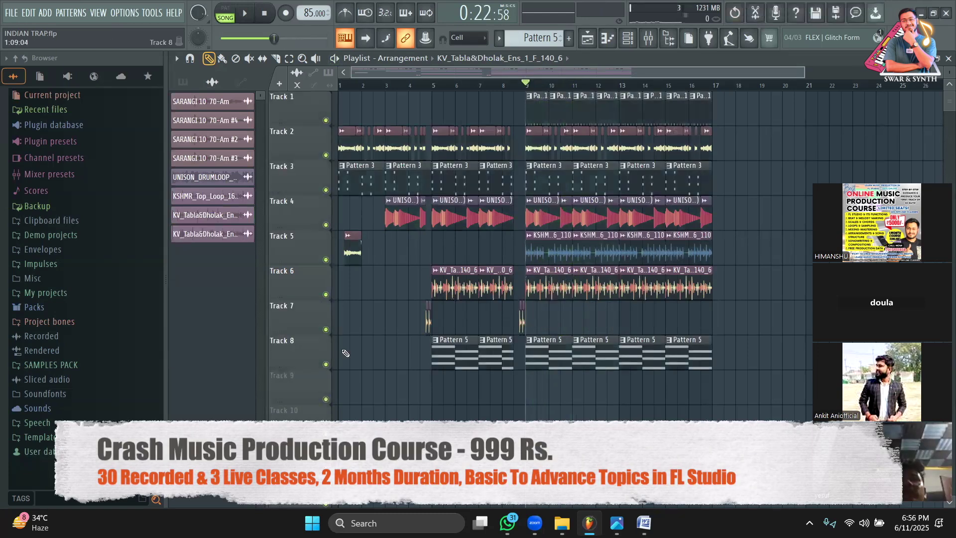
# - Insert an empty track below Track 6 and place a volume automation clip for the bar 5 tabla loop there, spanning bars 5 to 17
pyautogui.rightClick(281, 328)
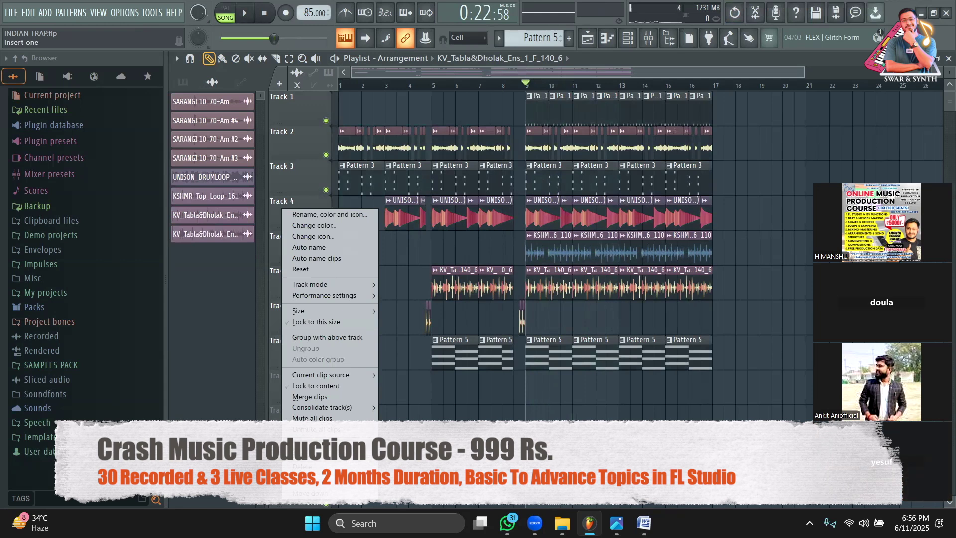
pyautogui.click(311, 478)
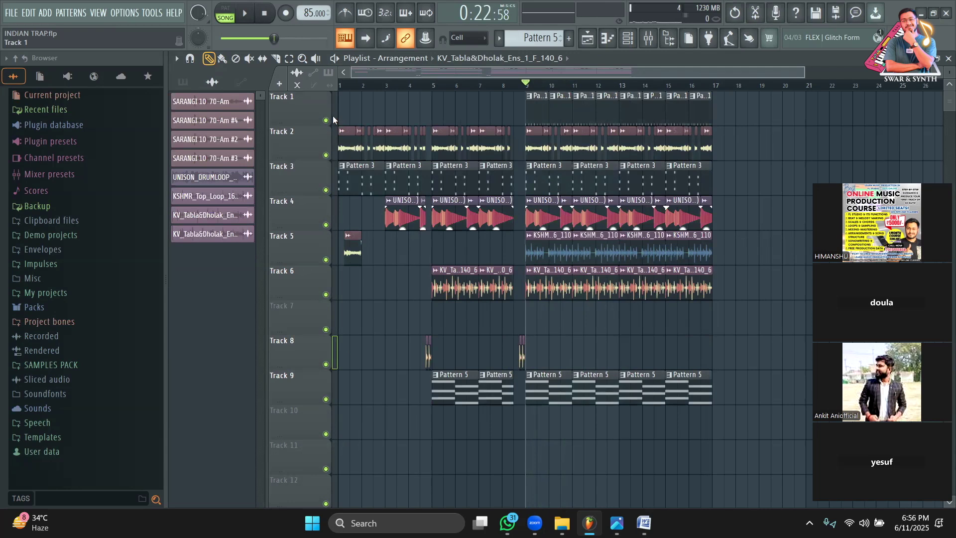
pyautogui.click(445, 275)
pyautogui.click(437, 271)
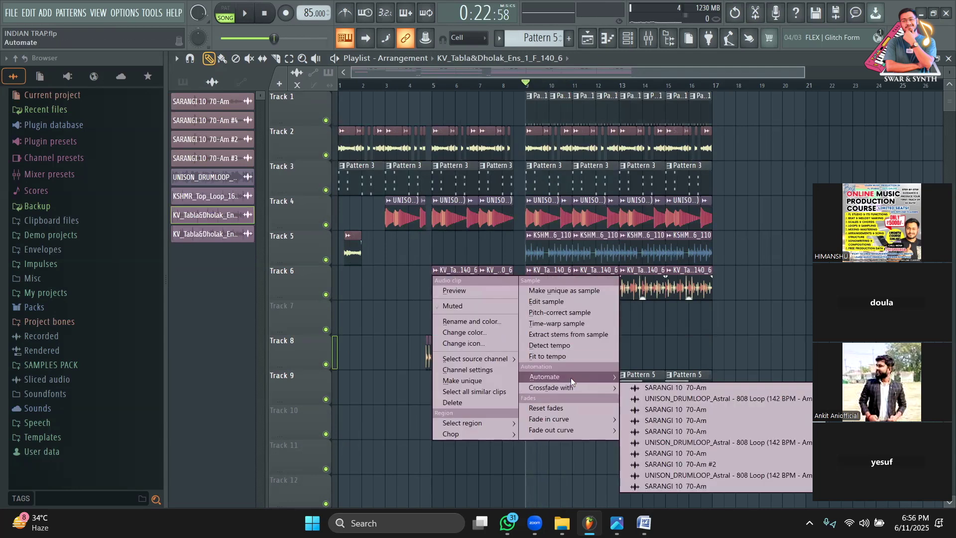
pyautogui.moveTo(571, 377)
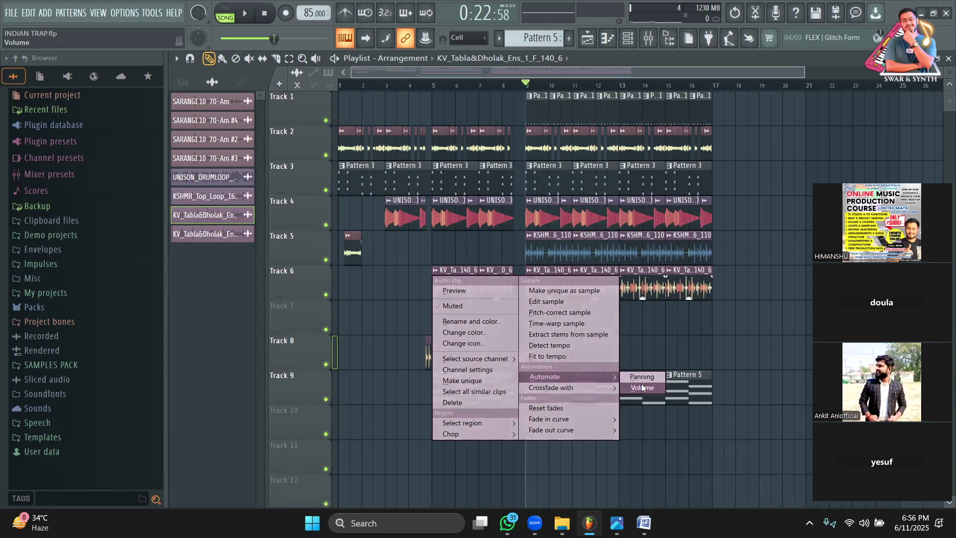
pyautogui.click(631, 381)
pyautogui.moveTo(449, 271); pyautogui.dragTo(713, 319)
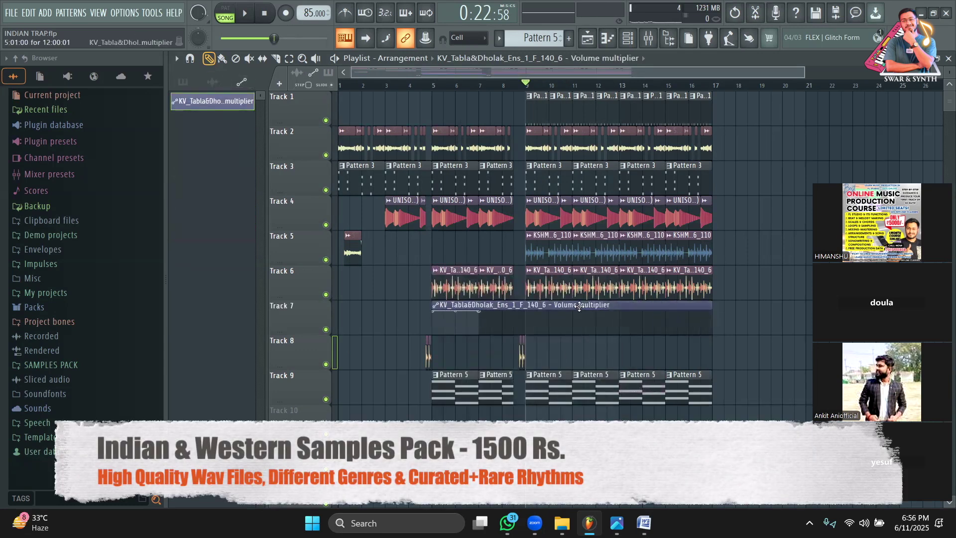
# - Shape the Track 7 volume automation with its first point at 0%, a rise to bar 9 and a dip after bar 10
pyautogui.moveTo(480, 311); pyautogui.dragTo(720, 306)
pyautogui.press('space')
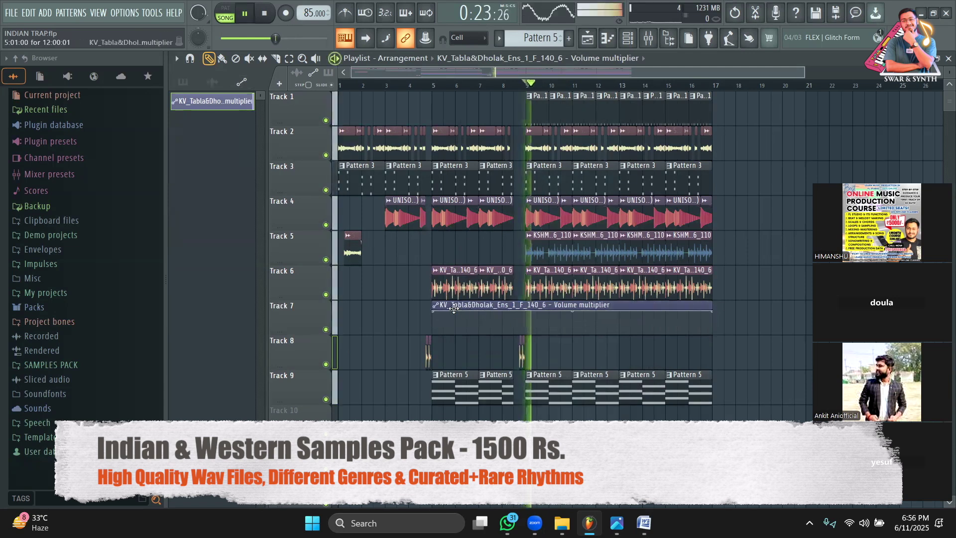
pyautogui.moveTo(433, 315); pyautogui.dragTo(432, 333)
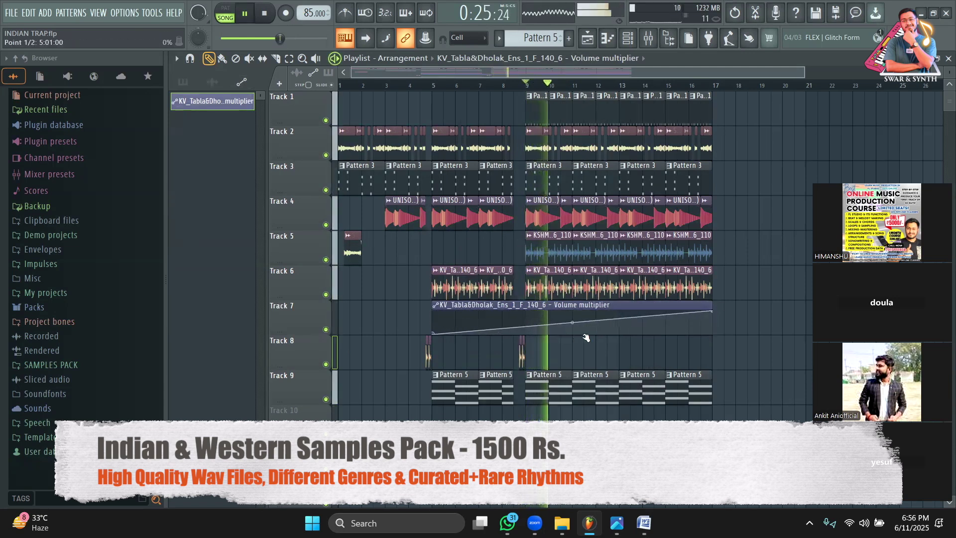
pyautogui.moveTo(572, 323); pyautogui.dragTo(479, 320)
pyautogui.press('space')
pyautogui.rightClick(564, 322)
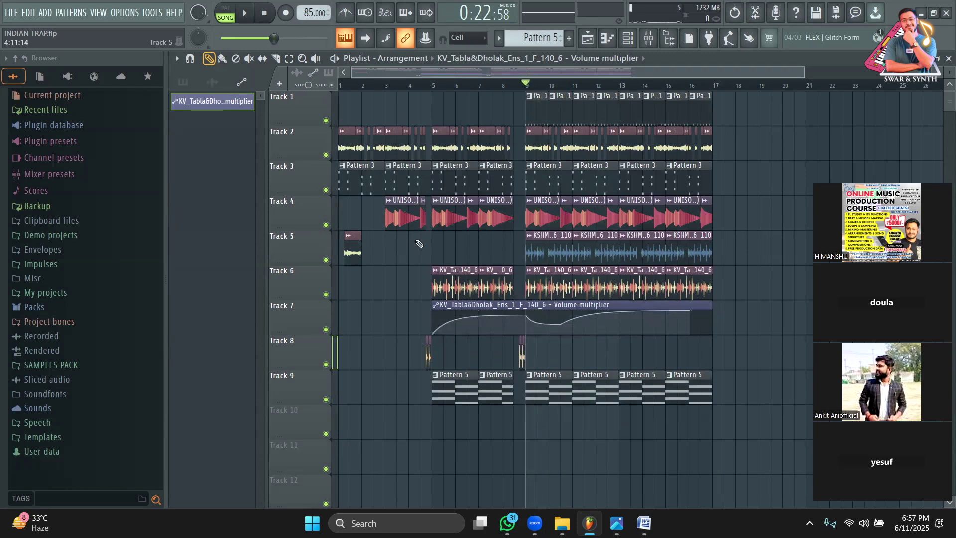
# - Play the song from bar 5 and refine the tabla volume curve with more points, including dips at bar 9 and near bar 12
pyautogui.click(429, 83)
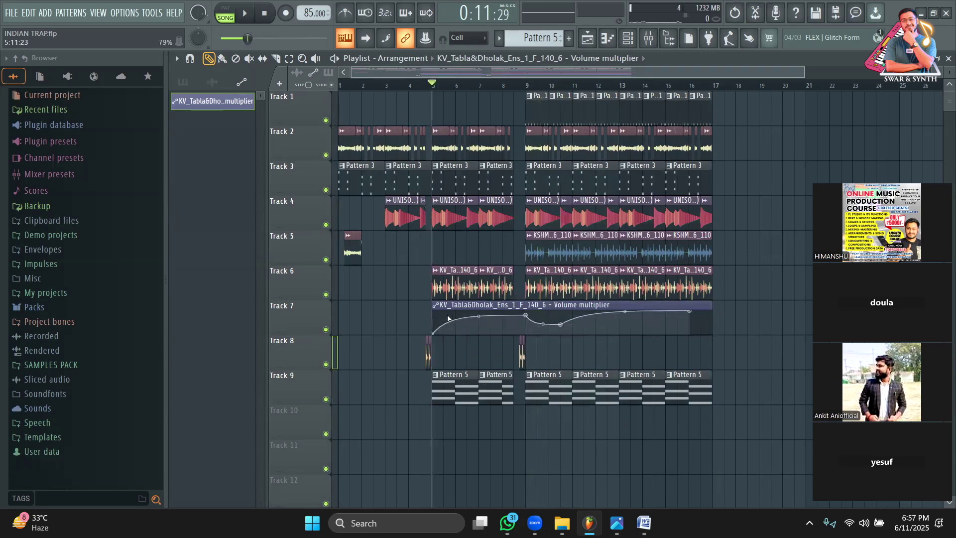
pyautogui.moveTo(452, 323); pyautogui.dragTo(462, 316)
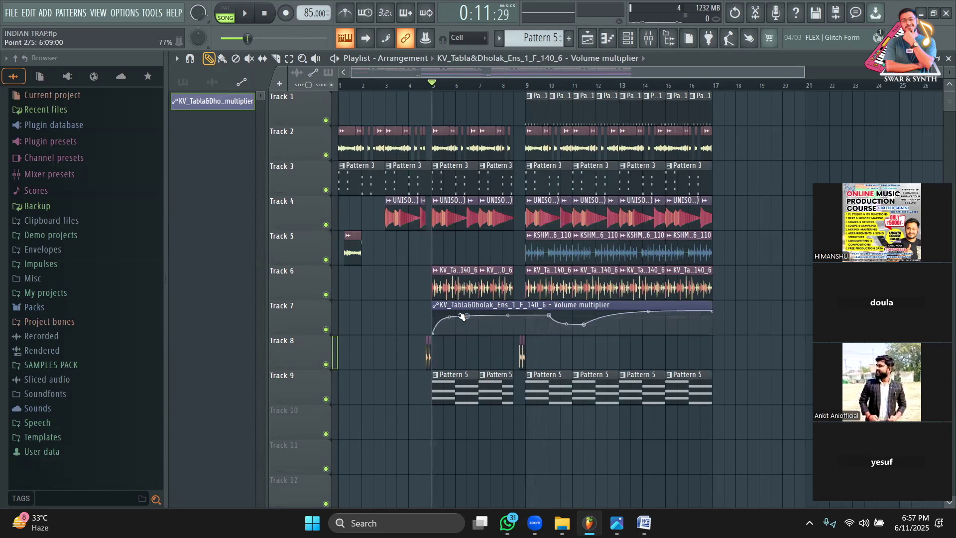
pyautogui.press('space')
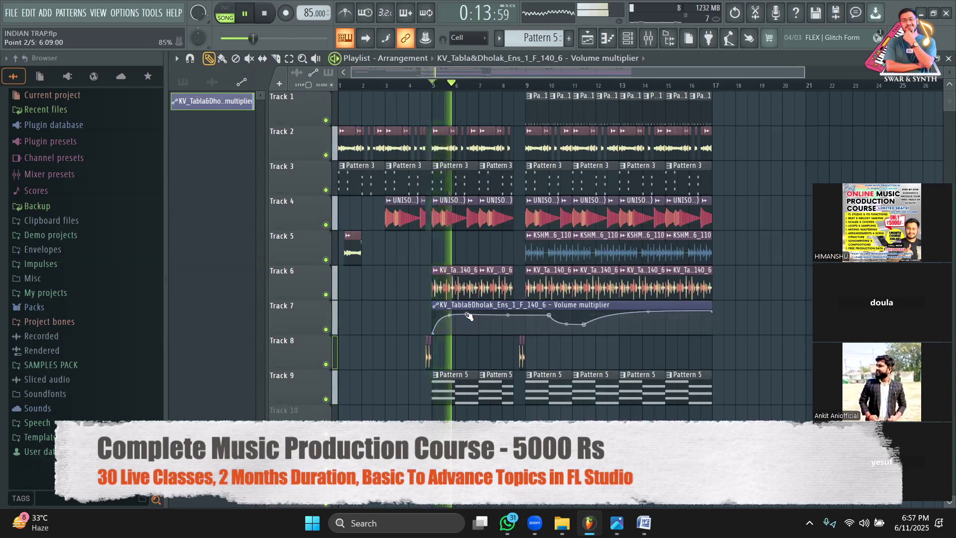
pyautogui.rightClick(514, 315)
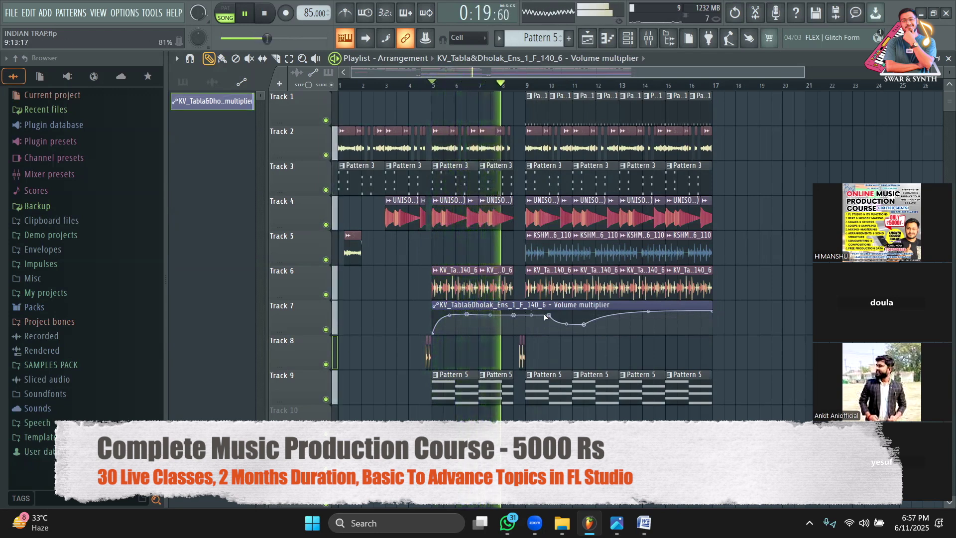
pyautogui.rightClick(539, 317)
pyautogui.moveTo(540, 316); pyautogui.dragTo(573, 311)
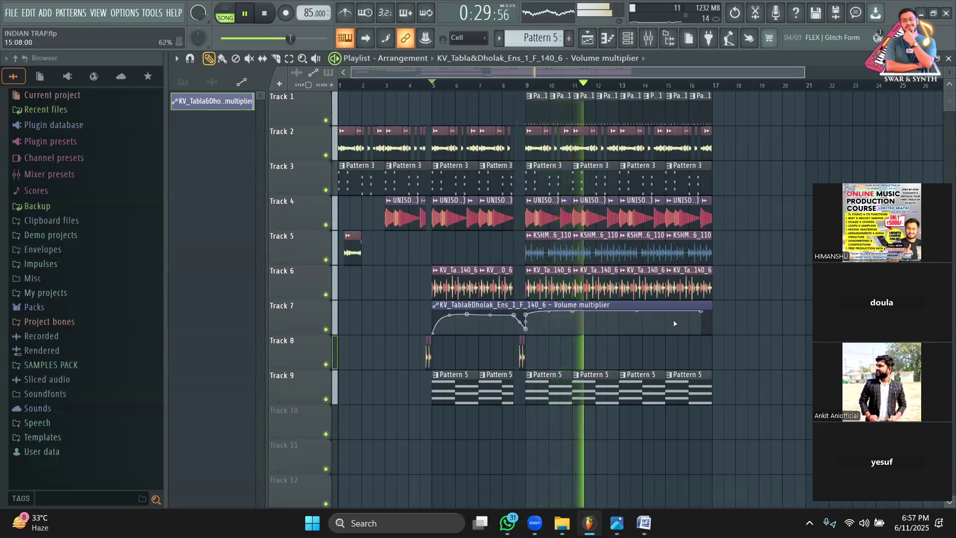
pyautogui.rightClick(608, 312)
pyautogui.press('space')
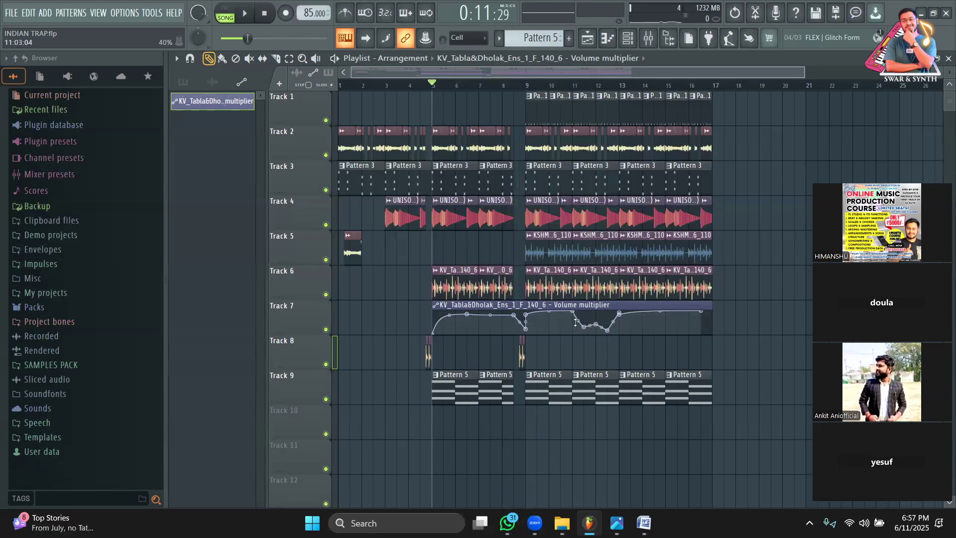
pyautogui.rightClick(623, 316)
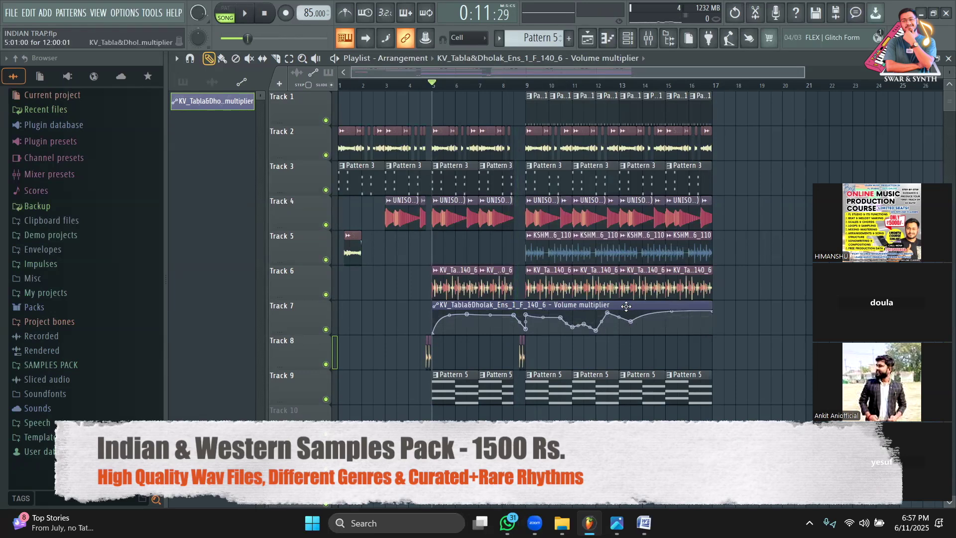
# - Solo Tracks 6 and 7 and play the tabla from bar 5, lowering the volume curve near bar 8
pyautogui.rightClick(326, 330)
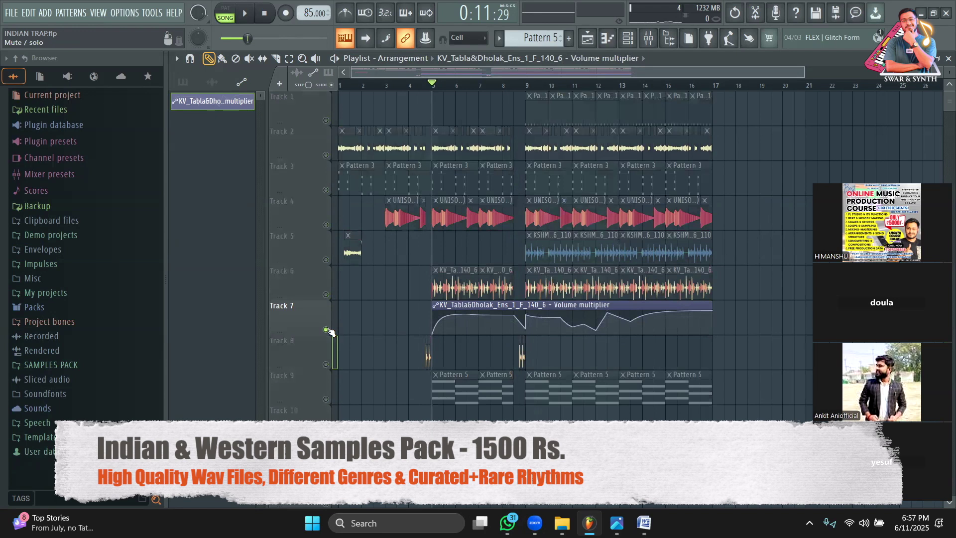
pyautogui.click(326, 295)
pyautogui.press('space')
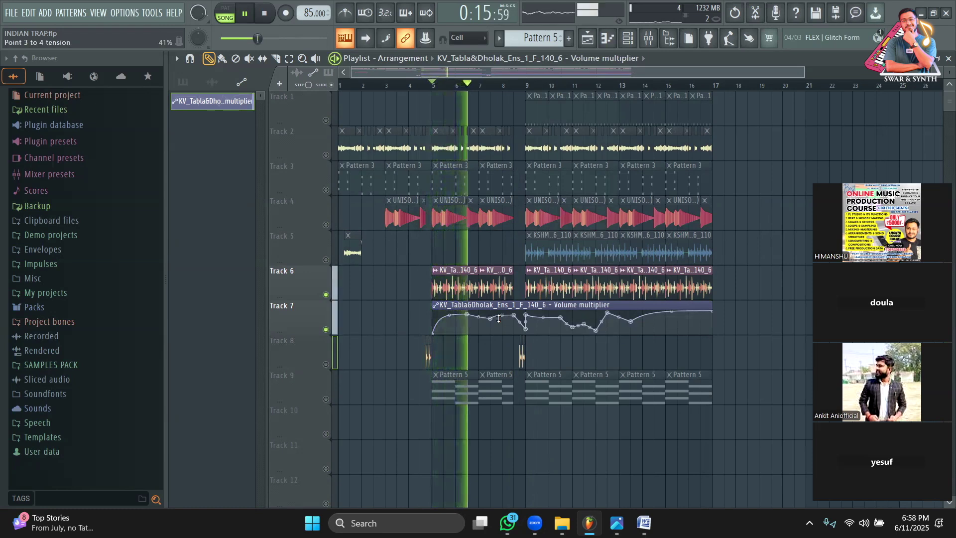
pyautogui.click(501, 328)
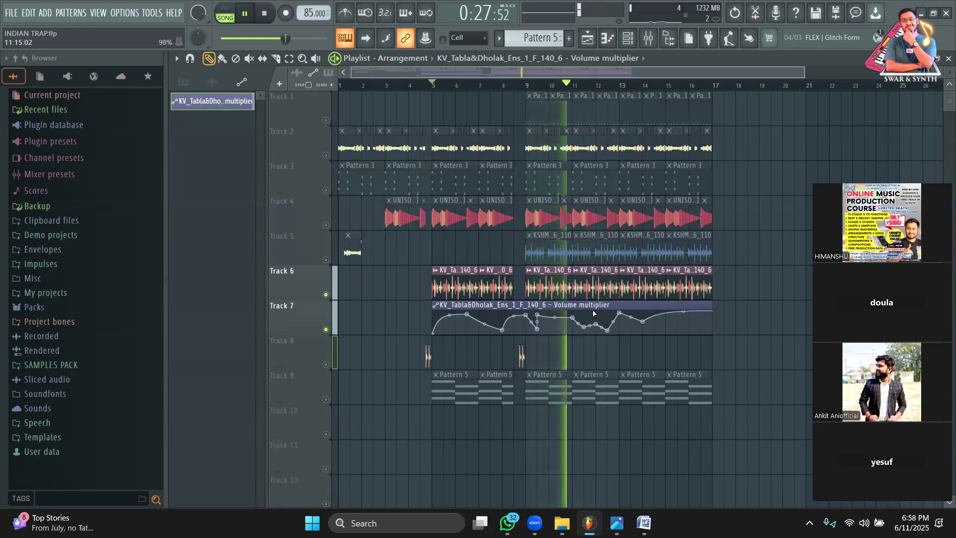
pyautogui.press('space')
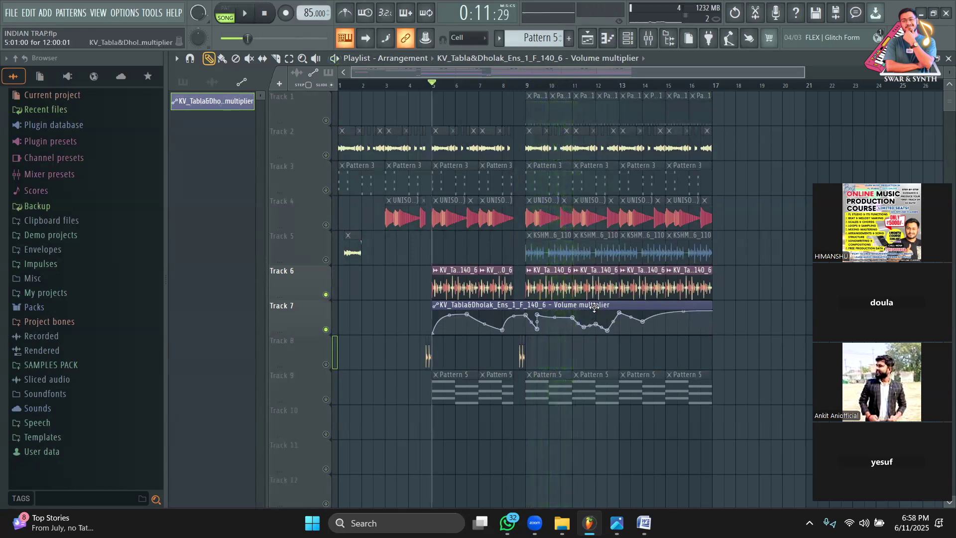
# - Replace the Track 7 volume automation clip with a channel panning automation clip for the bar 5 tabla loop
pyautogui.rightClick(595, 308)
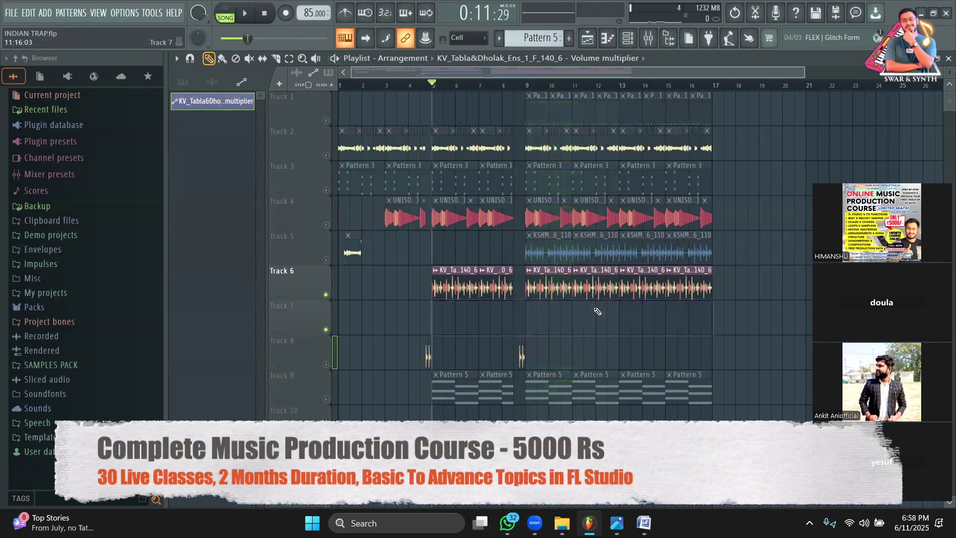
pyautogui.doubleClick(471, 283)
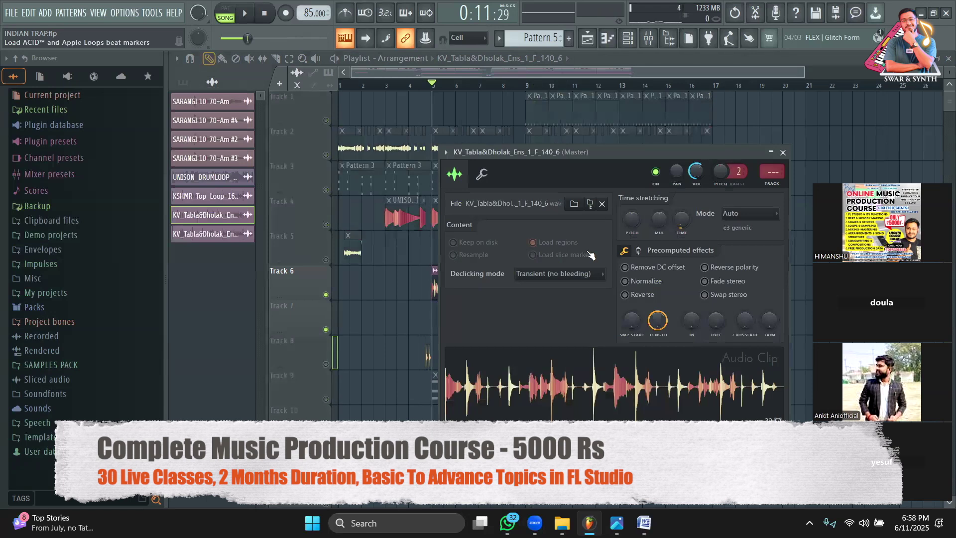
pyautogui.rightClick(679, 175)
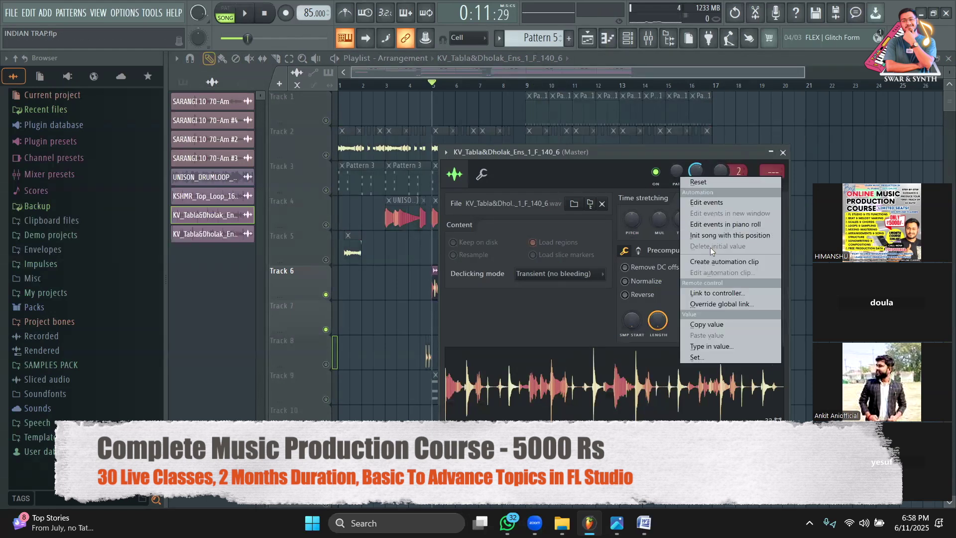
pyautogui.click(710, 262)
pyautogui.click(396, 296)
pyautogui.moveTo(396, 295); pyautogui.dragTo(396, 299)
pyautogui.hotkey('ctrl', 'z')
pyautogui.rightClick(401, 281)
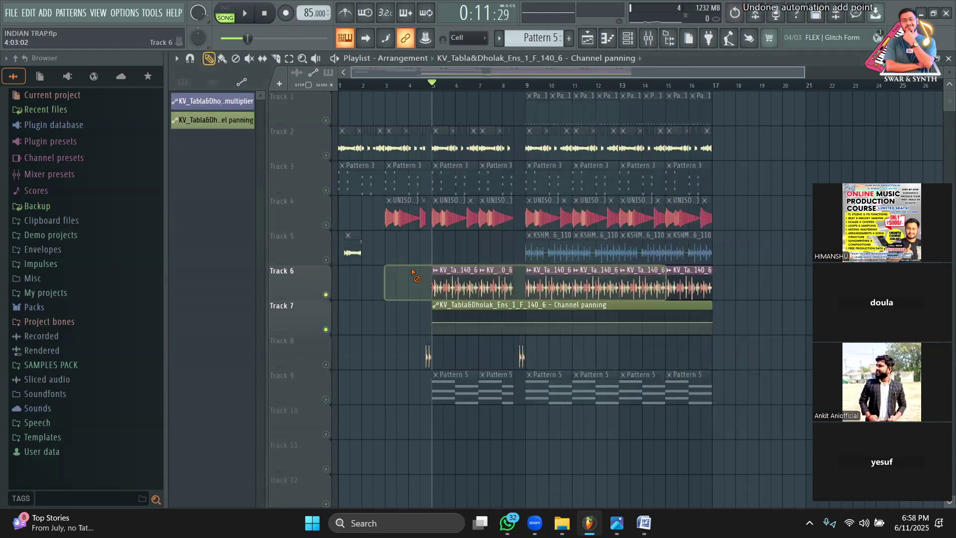
# - Raise the tabla panning curve at bar 7, drop it to the bottom at about bar 7.5, and listen from bar 5
pyautogui.press('space')
pyautogui.press('space')
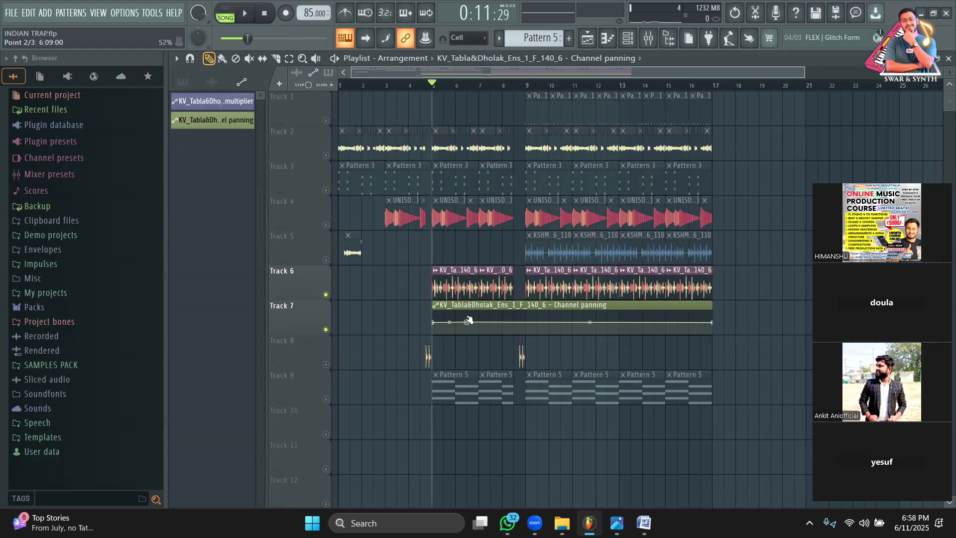
pyautogui.moveTo(470, 319); pyautogui.dragTo(480, 309)
pyautogui.press('space')
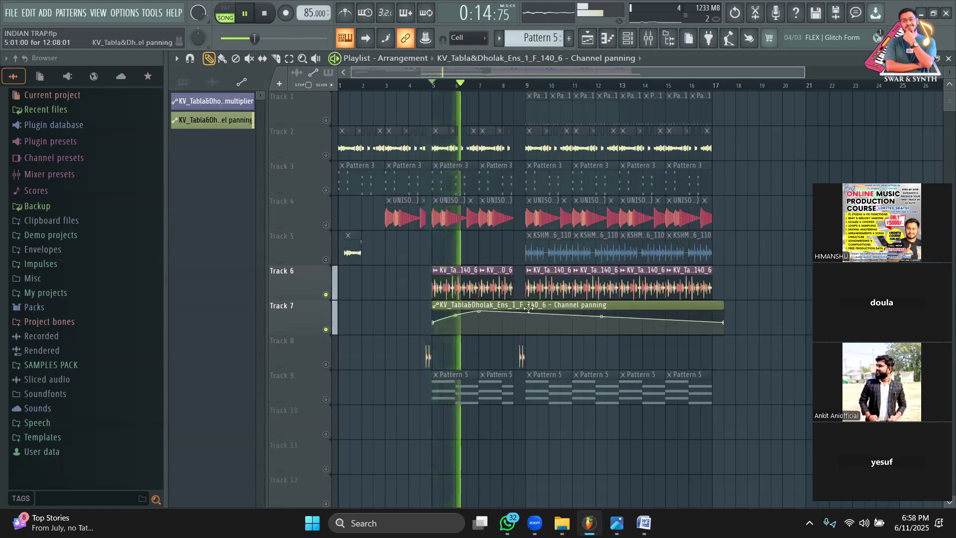
pyautogui.moveTo(529, 313); pyautogui.dragTo(491, 332)
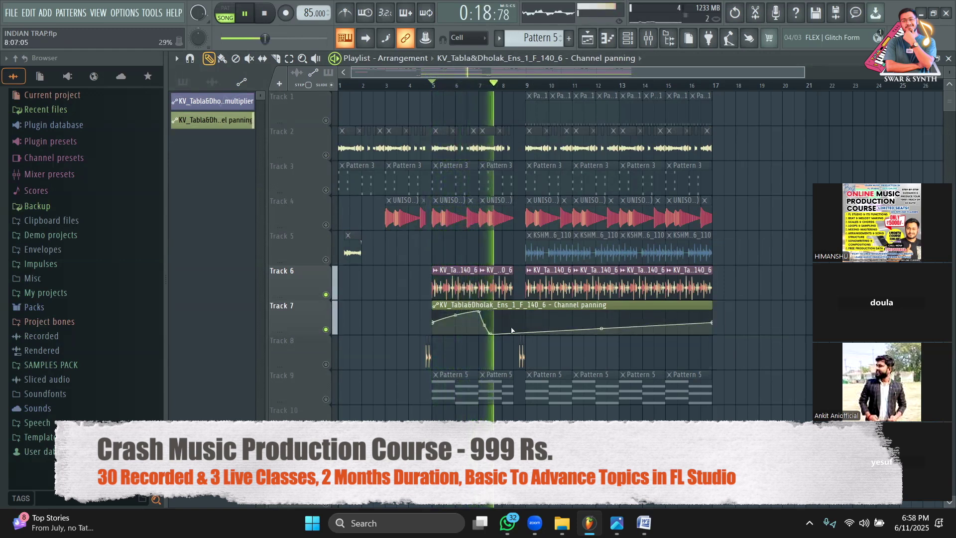
pyautogui.press('space')
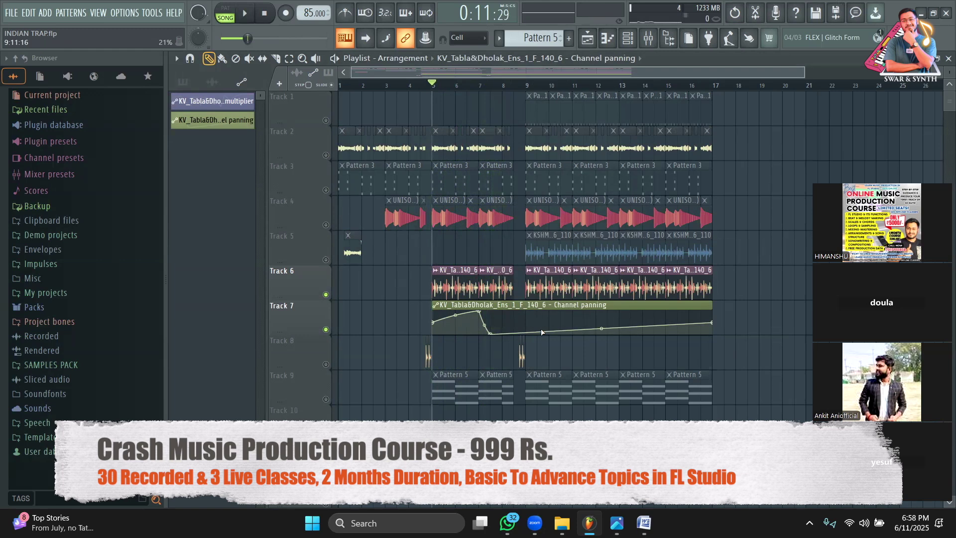
# - Delete the panning automation clip from Track 7 and route the bar 5 tabla loop to mixer track 4
pyautogui.rightClick(518, 311)
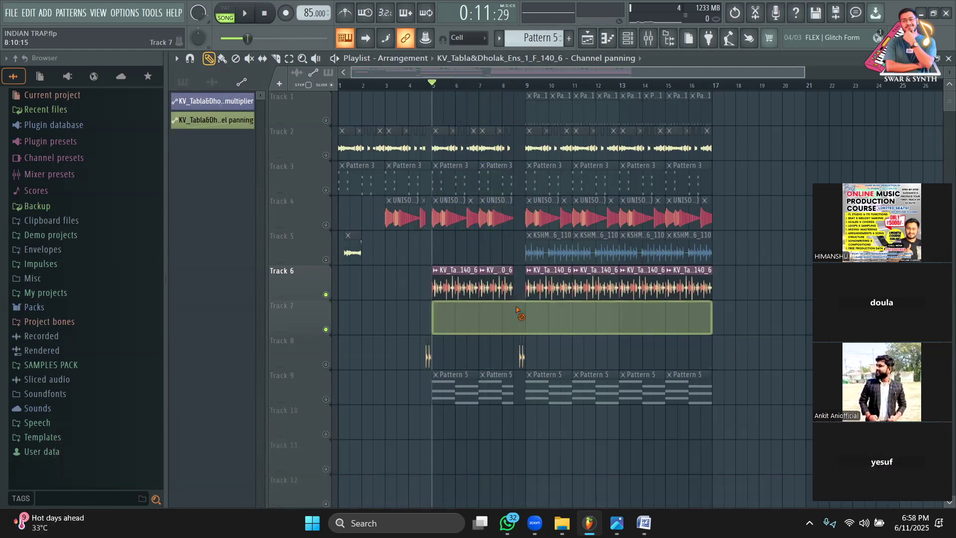
pyautogui.click(649, 38)
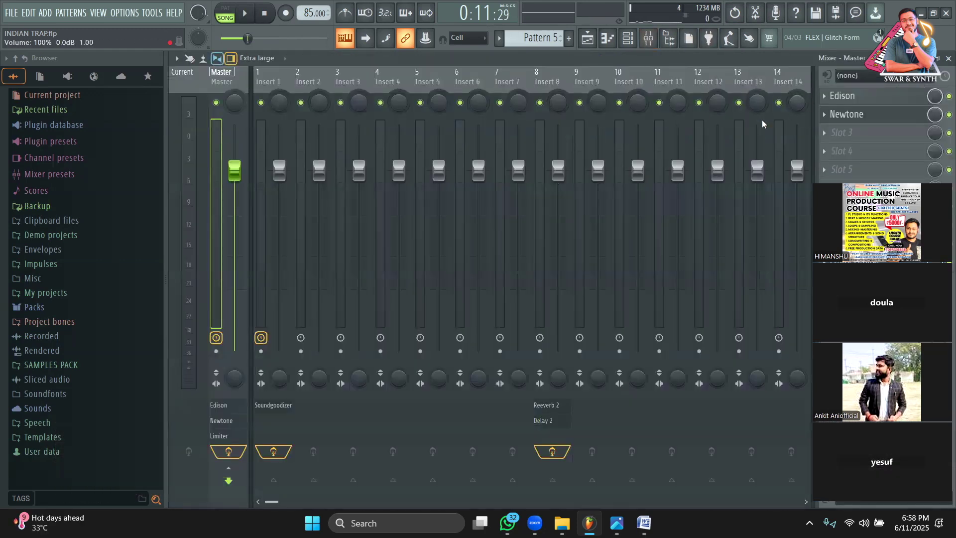
pyautogui.click(562, 87)
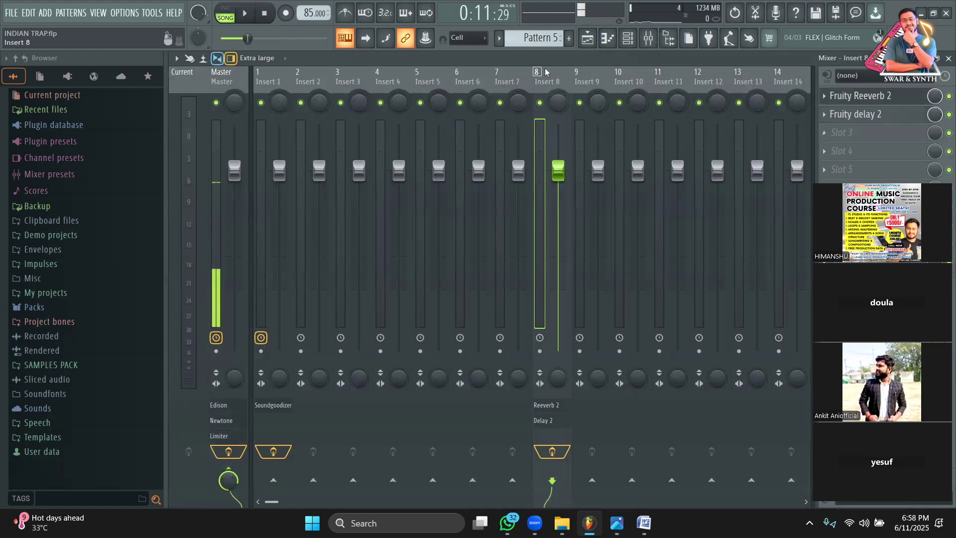
pyautogui.click(591, 41)
pyautogui.doubleClick(494, 294)
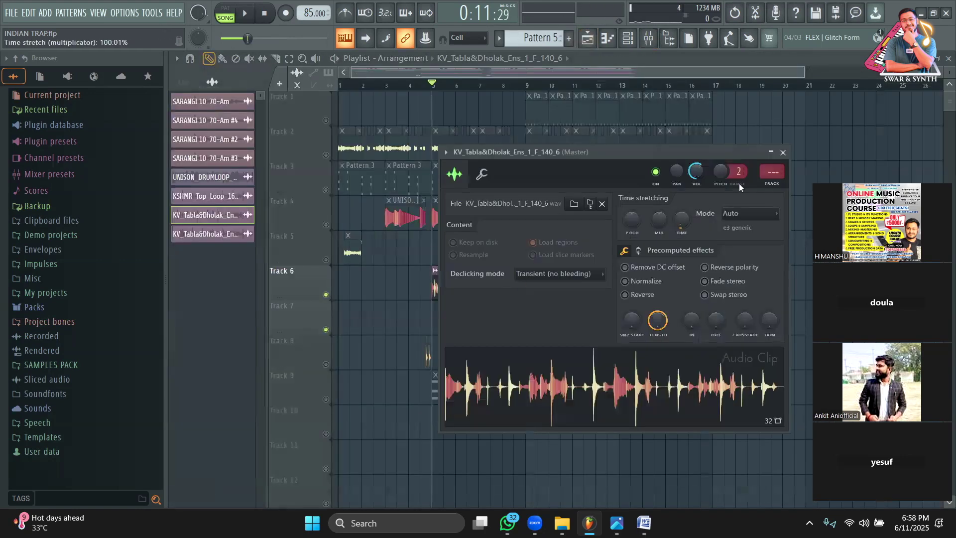
pyautogui.scroll(1, 772, 172)
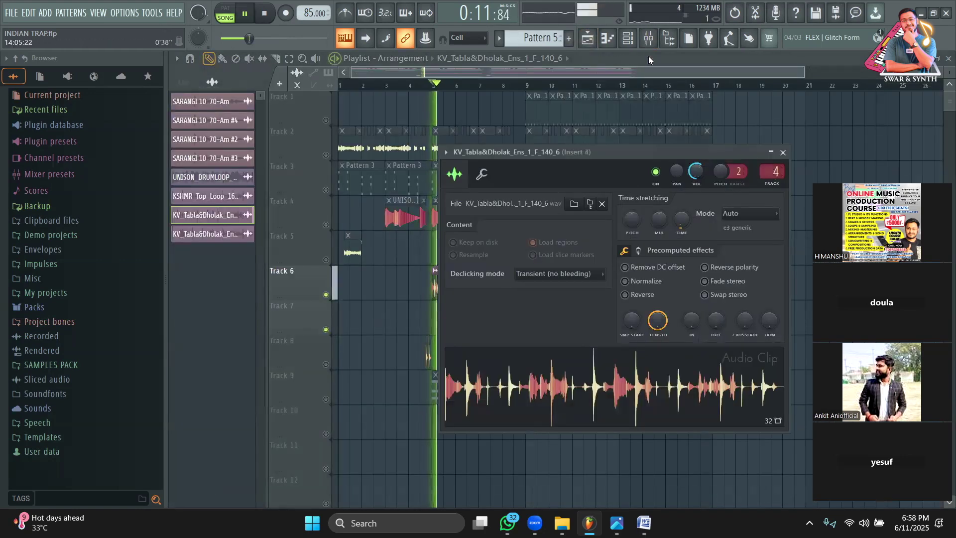
# - Add Fruity Reeverb 2 to the first effect slot of Insert 4 and raise its wet level during playback
pyautogui.click(648, 39)
pyautogui.click(828, 109)
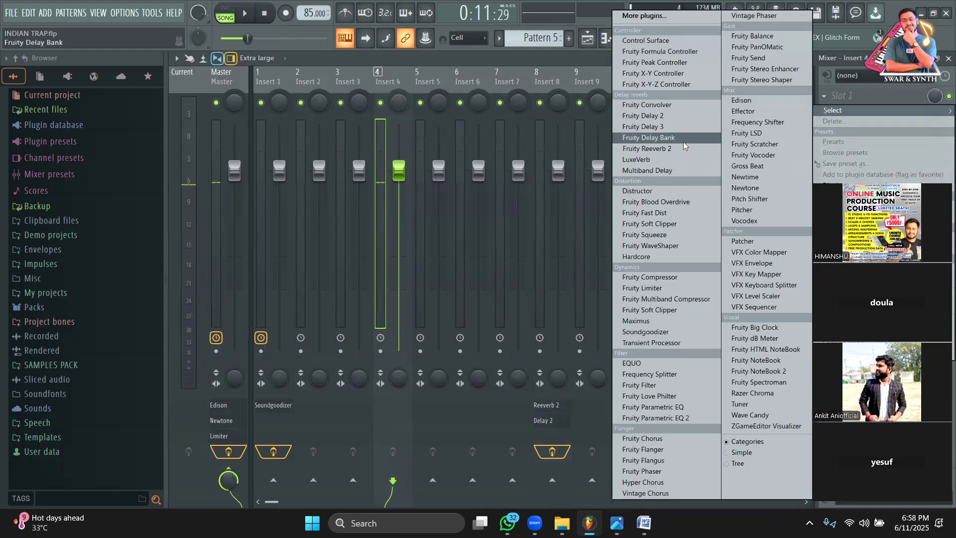
pyautogui.click(684, 142)
pyautogui.press('space')
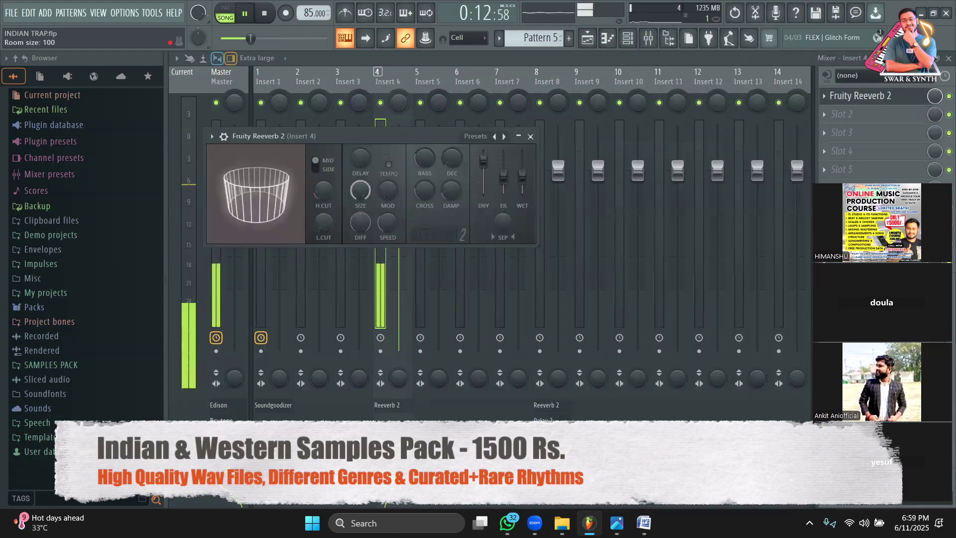
pyautogui.moveTo(522, 175); pyautogui.dragTo(522, 161)
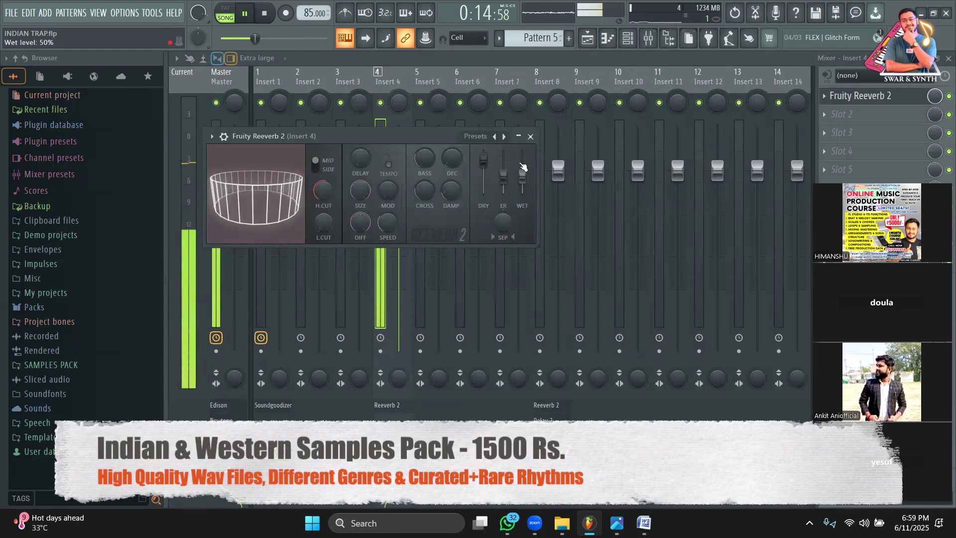
pyautogui.press('space')
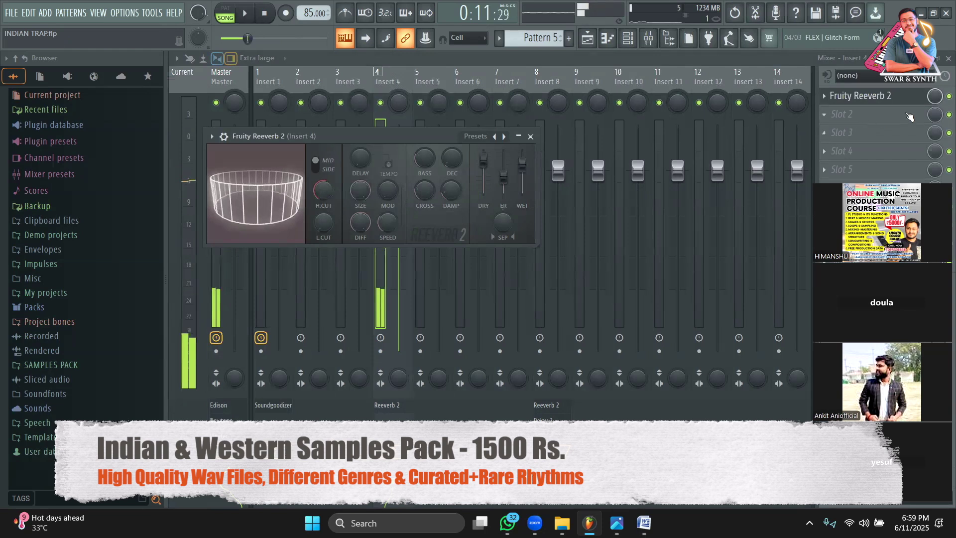
pyautogui.press('Escape')
# - Create an automation clip for the Insert 4 reverb's mix level, rising from 0% at bar 5 to nearly full at bar 7
pyautogui.rightClick(935, 98)
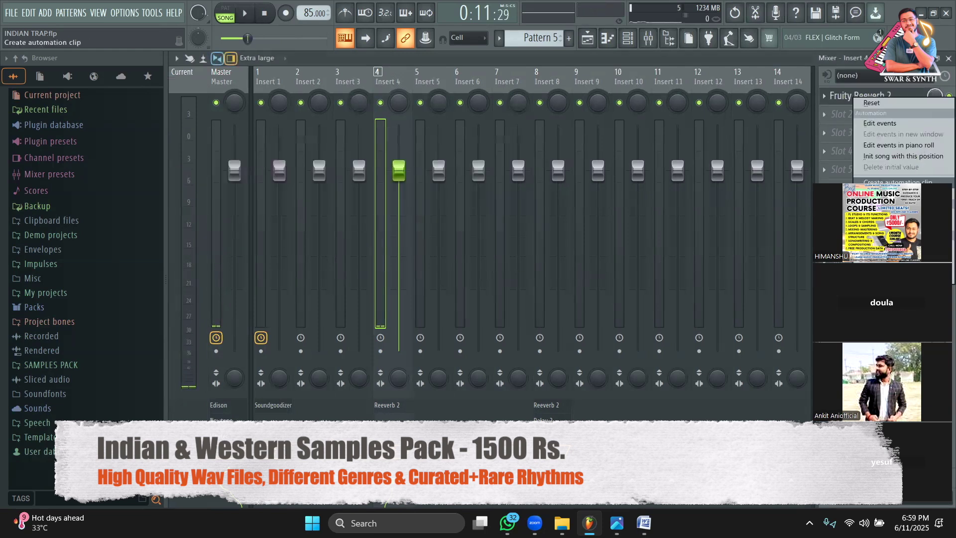
pyautogui.click(899, 183)
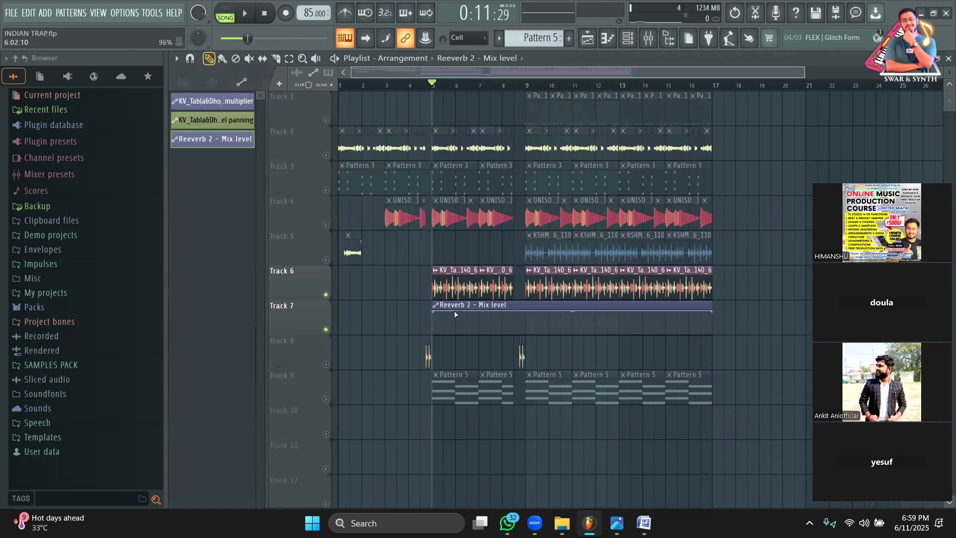
pyautogui.moveTo(436, 315); pyautogui.dragTo(432, 334)
pyautogui.press('space')
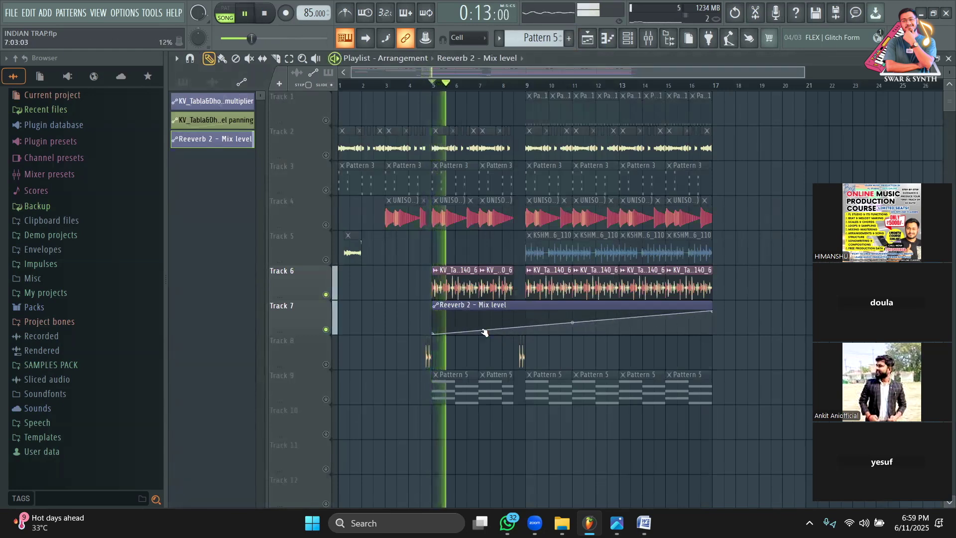
pyautogui.moveTo(483, 335); pyautogui.dragTo(488, 314)
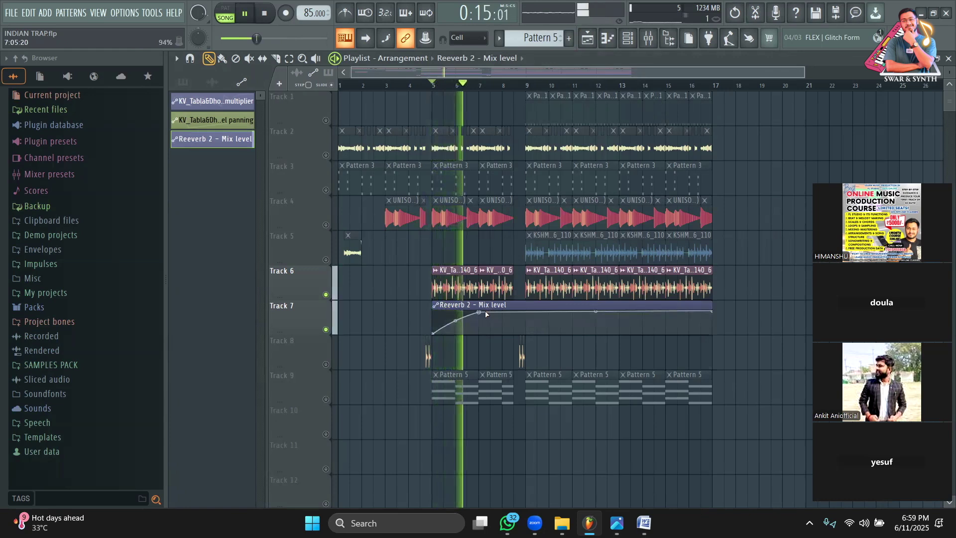
# - Add points to the reverb mix-level curve at about bars 8.5 and 9, lower the bar 8.5 point near the bottom, and stop playback
pyautogui.rightClick(514, 311)
pyautogui.rightClick(526, 313)
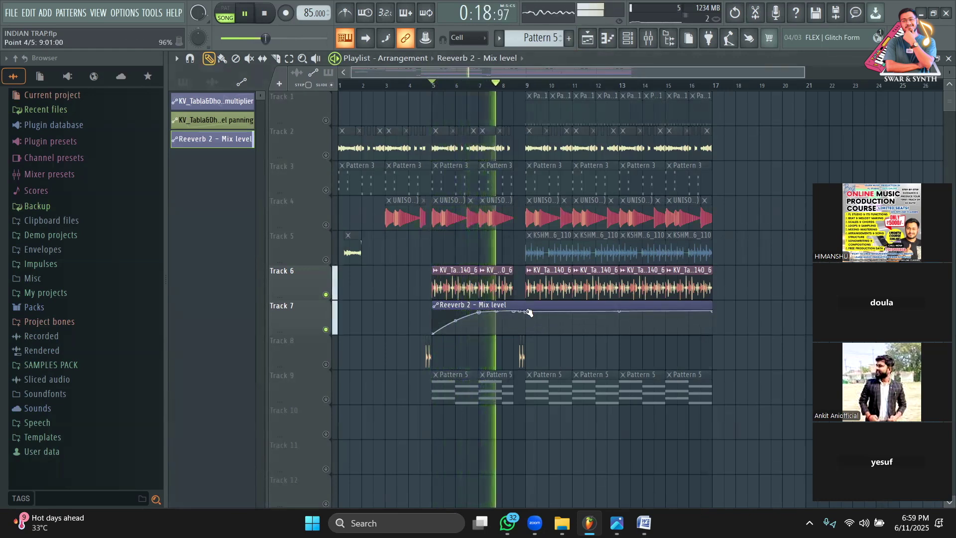
pyautogui.moveTo(514, 312); pyautogui.dragTo(515, 330)
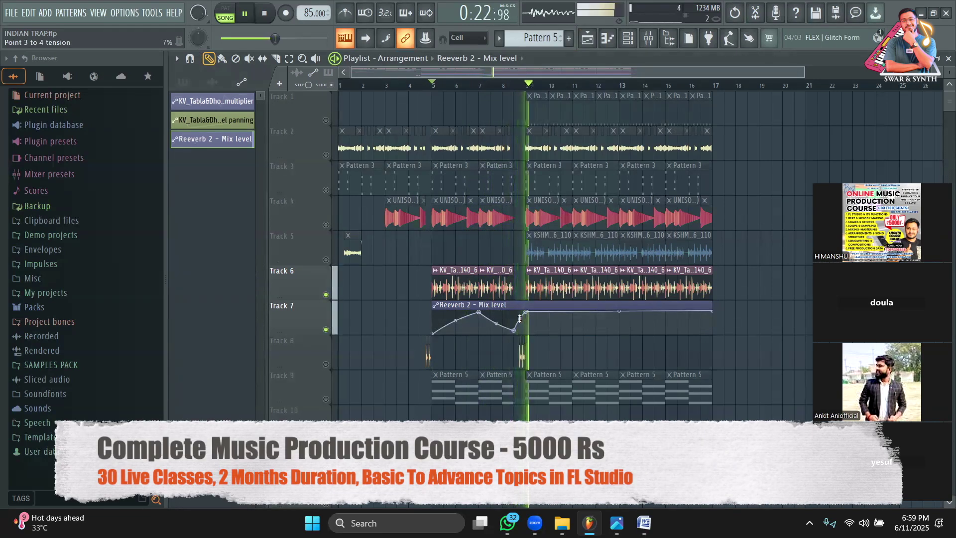
pyautogui.press('space')
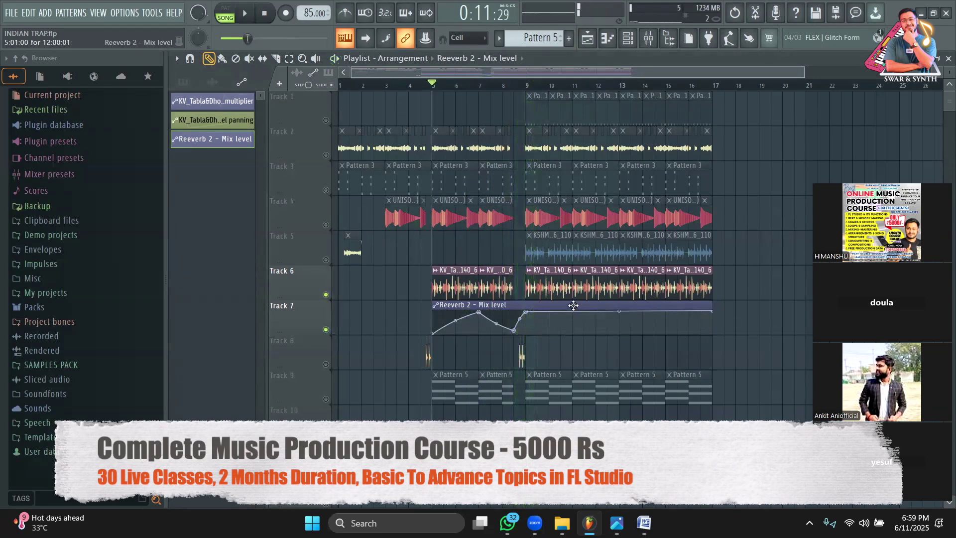
# - Undo the reverb mix-level automation edits until the Reeverb 2 automation clip is gone from Track 7
pyautogui.hotkey('ctrl', 'z')
pyautogui.hotkey('ctrl', 'z')
pyautogui.hotkey('ctrl', 'z')
pyautogui.hotkey('ctrl', 'z')
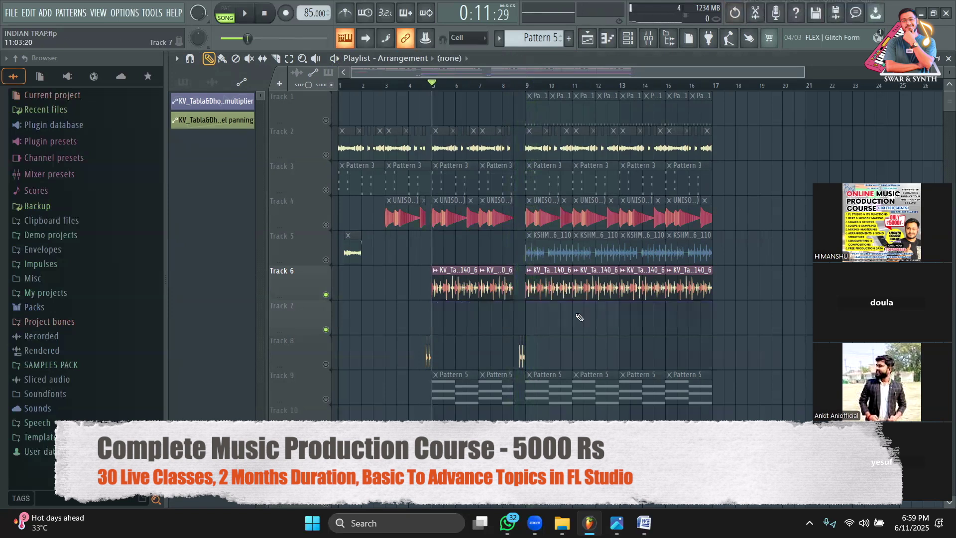
# - Turn all playlist tracks back on and play the arrangement from about bar 8.5
pyautogui.click(326, 259)
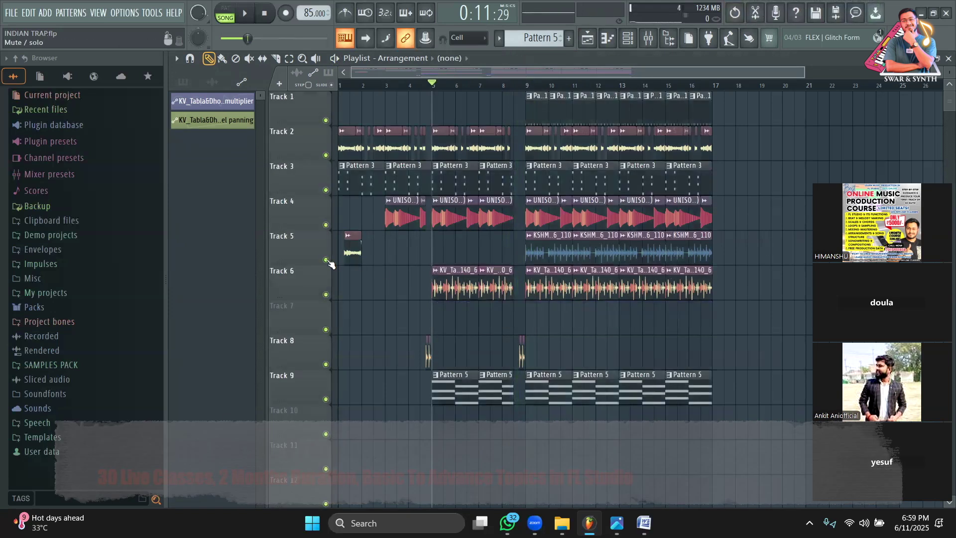
pyautogui.press('space')
pyautogui.click(523, 88)
pyautogui.press('space')
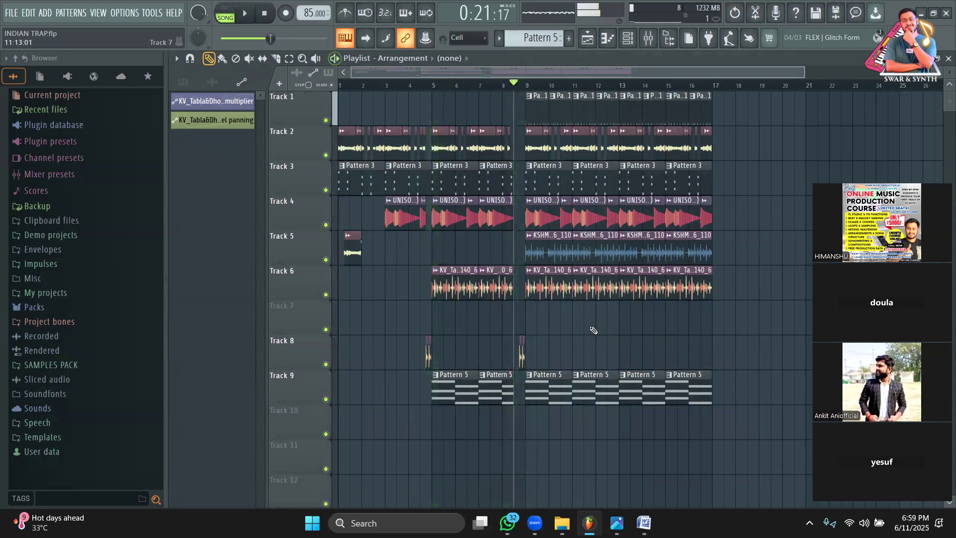
pyautogui.hotkey('ctrl', 'z')
pyautogui.doubleClick(558, 284)
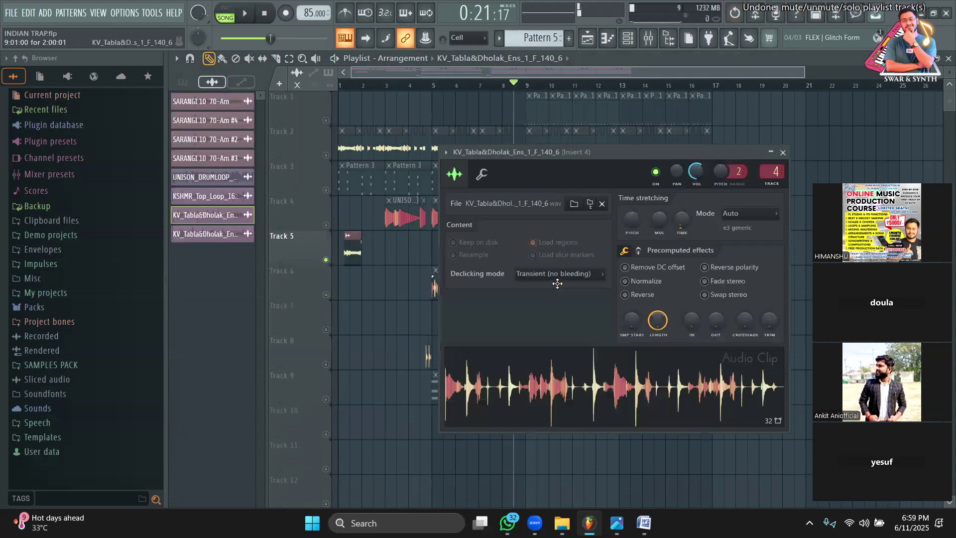
pyautogui.click(326, 294)
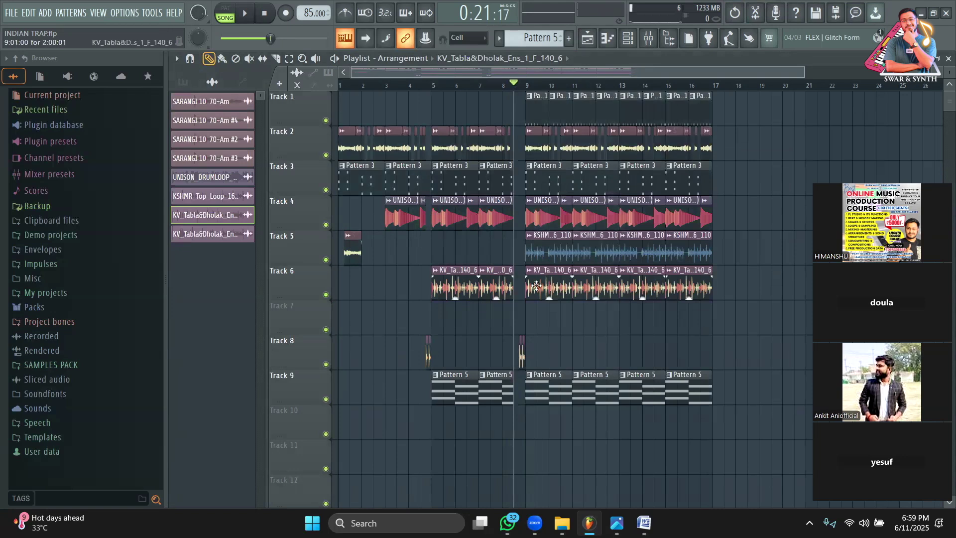
# - Create a channel panning automation clip for the bar 9 tabla loop, starting at bar 5, with a peak at bar 9 and a dip at bar 11
pyautogui.doubleClick(537, 285)
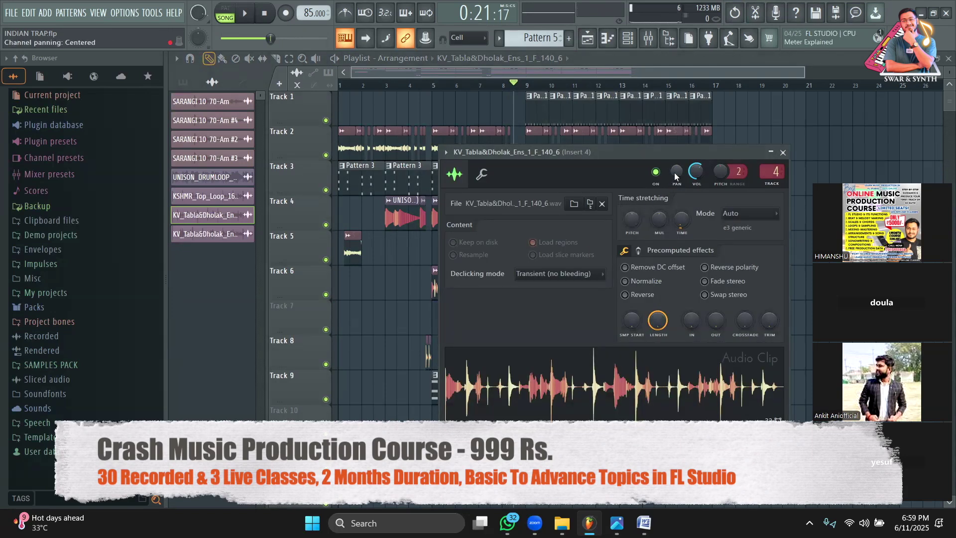
pyautogui.rightClick(676, 173)
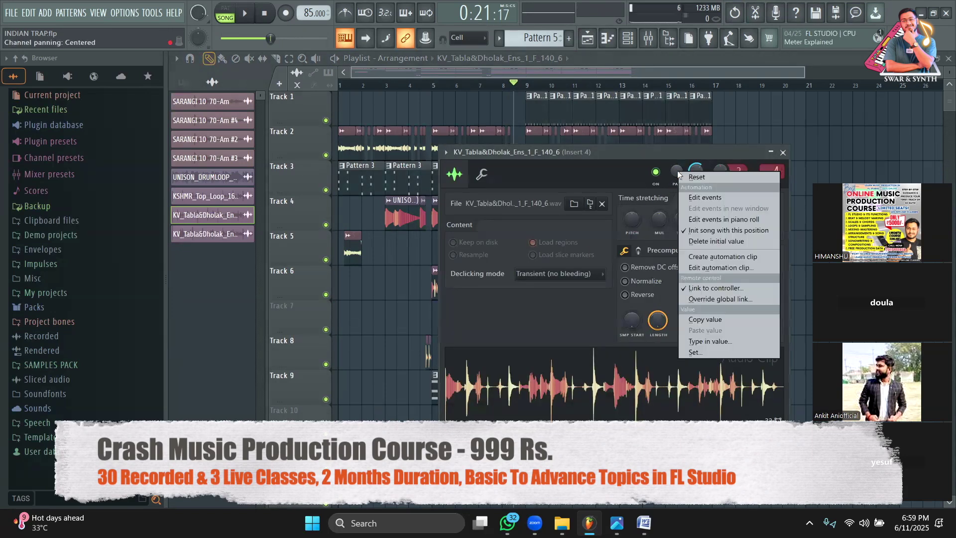
pyautogui.click(717, 258)
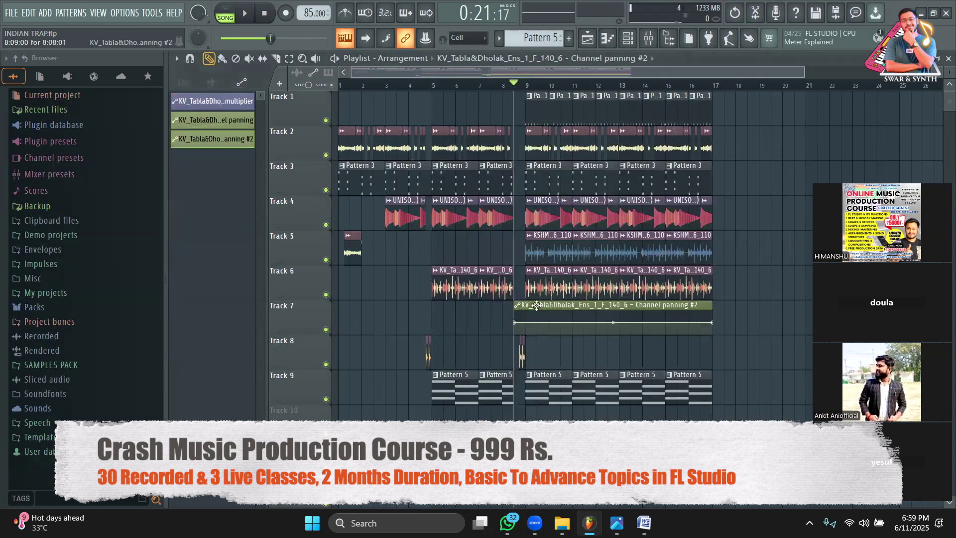
pyautogui.moveTo(537, 305); pyautogui.dragTo(466, 306)
pyautogui.moveTo(631, 309); pyautogui.dragTo(643, 308)
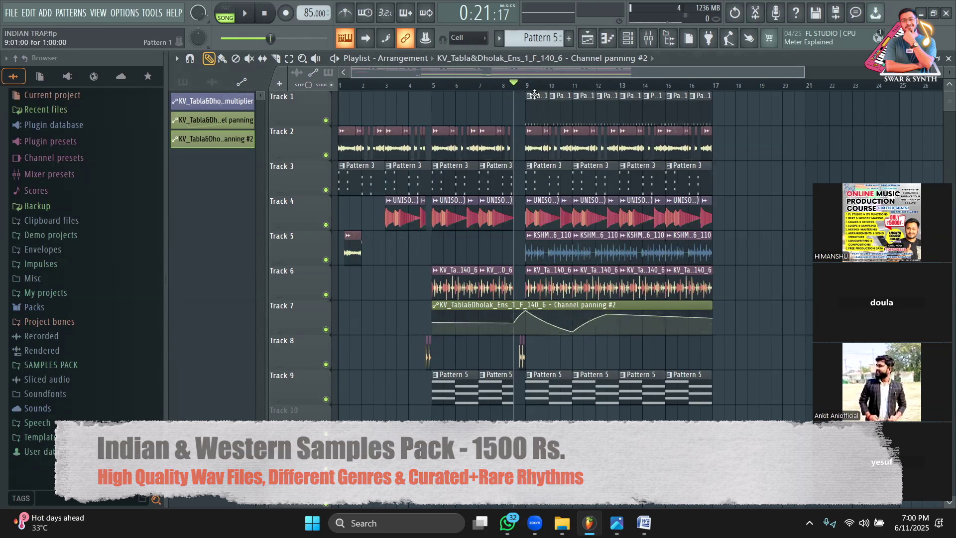
# - Solo Track 6 with the Track 7 panning automation active and play the tabla loops from bar 9
pyautogui.rightClick(327, 294)
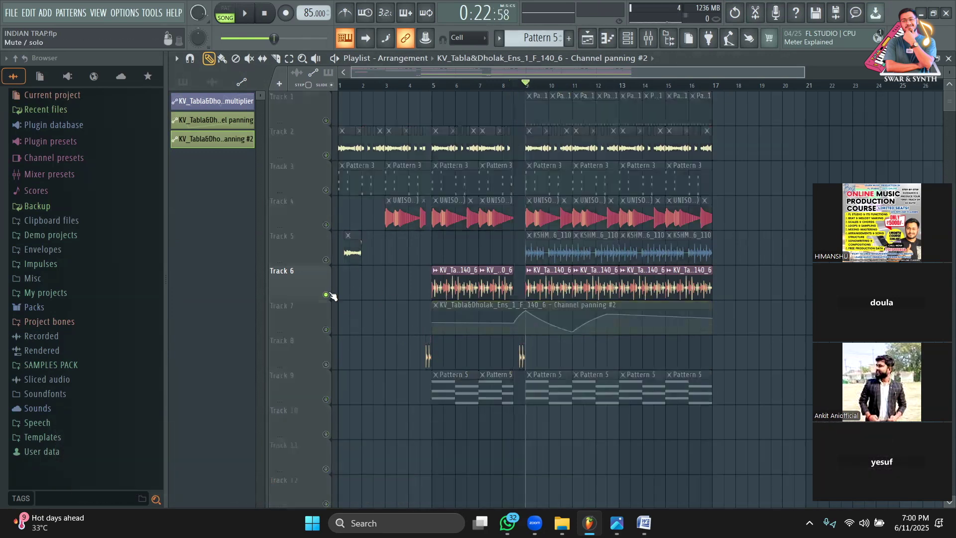
pyautogui.click(325, 330)
pyautogui.press('space')
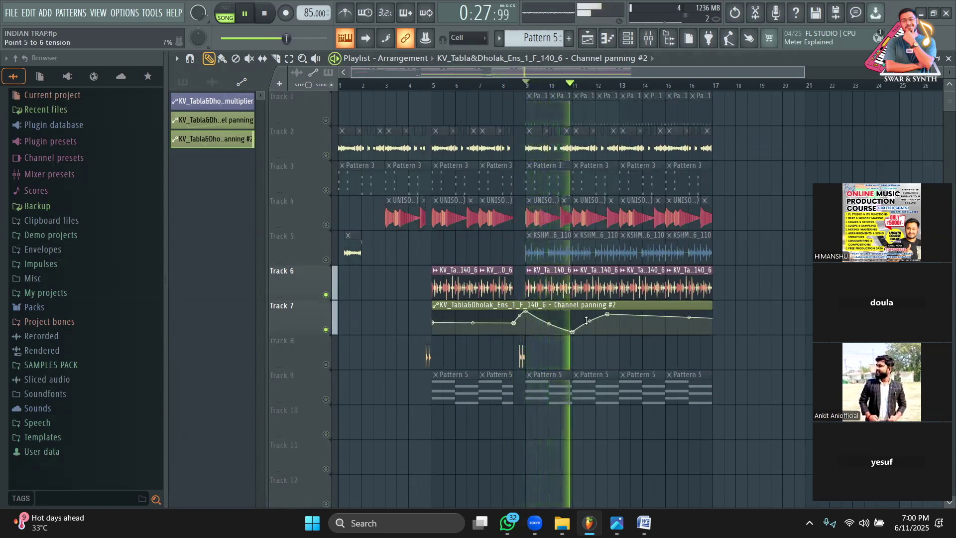
# - Move the panning curve's second peak to bar 13 and add a point just after it near the centre level
pyautogui.moveTo(608, 314); pyautogui.dragTo(620, 312)
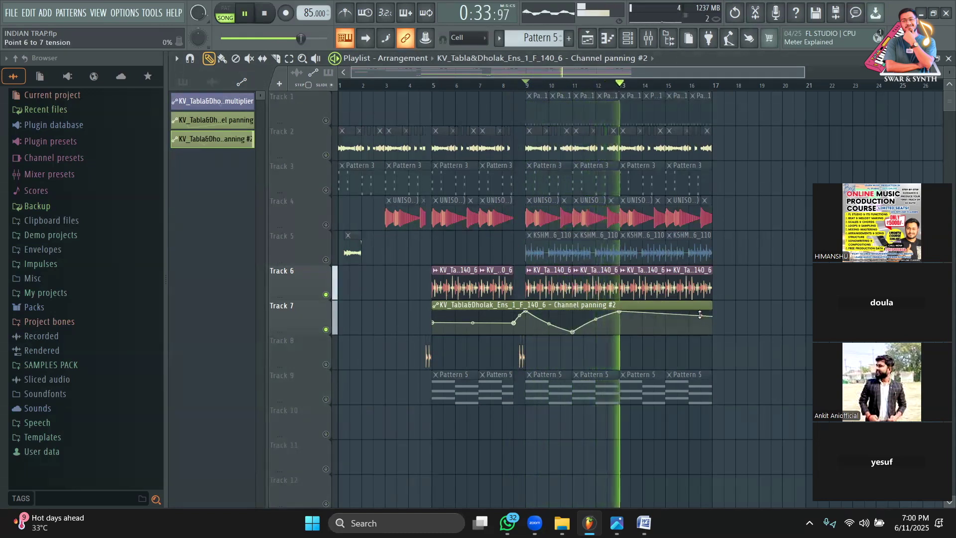
pyautogui.rightClick(627, 319)
pyautogui.moveTo(629, 319); pyautogui.dragTo(629, 322)
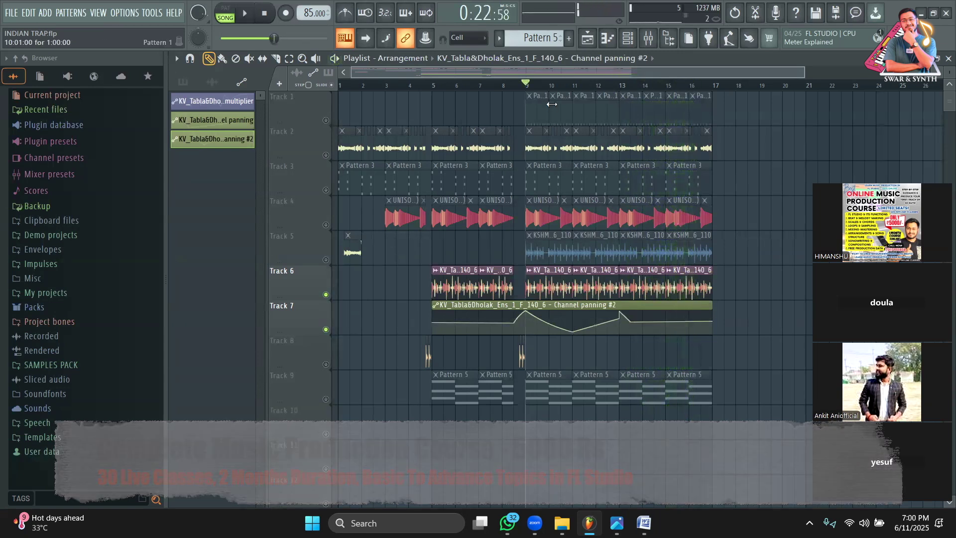
# - Bring all tracks back into the mix and listen to the panned tabla loops from bar 9
pyautogui.keyDown('ctrl'); pyautogui.click(326, 295); pyautogui.keyUp('ctrl')
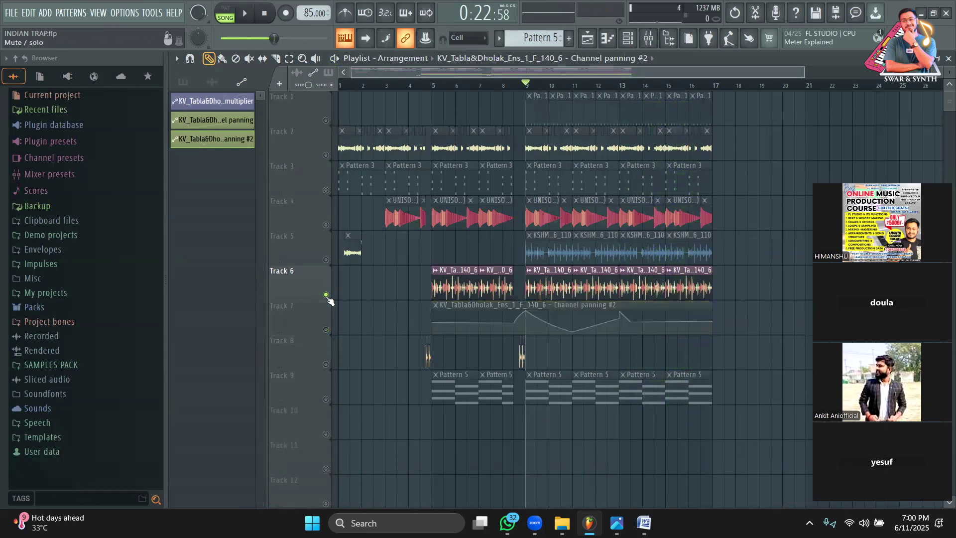
pyautogui.keyDown('ctrl'); pyautogui.click(326, 295); pyautogui.keyUp('ctrl')
pyautogui.press('space')
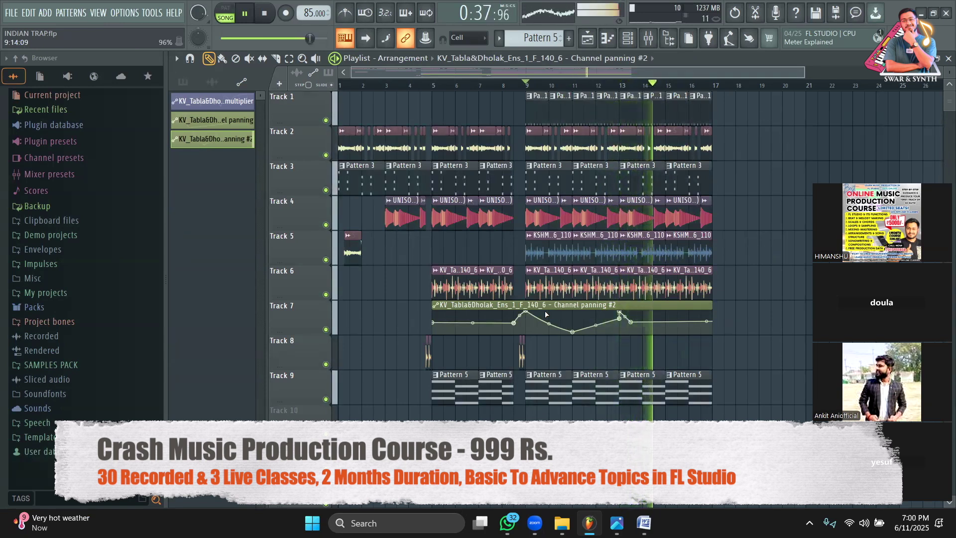
pyautogui.press('space')
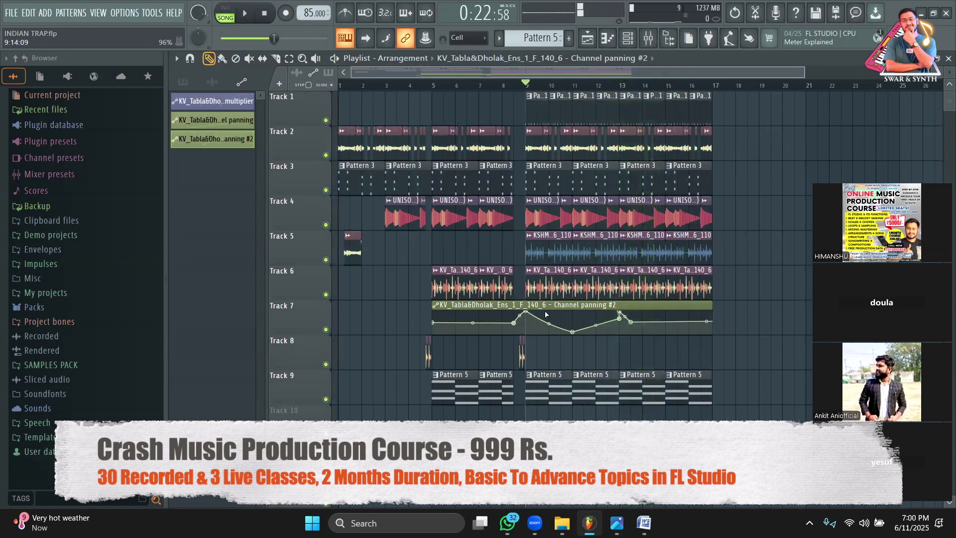
# - Remove the panning clip from Track 7 and delete the volume multiplier and both channel panning automation clips from the project
pyautogui.rightClick(568, 304)
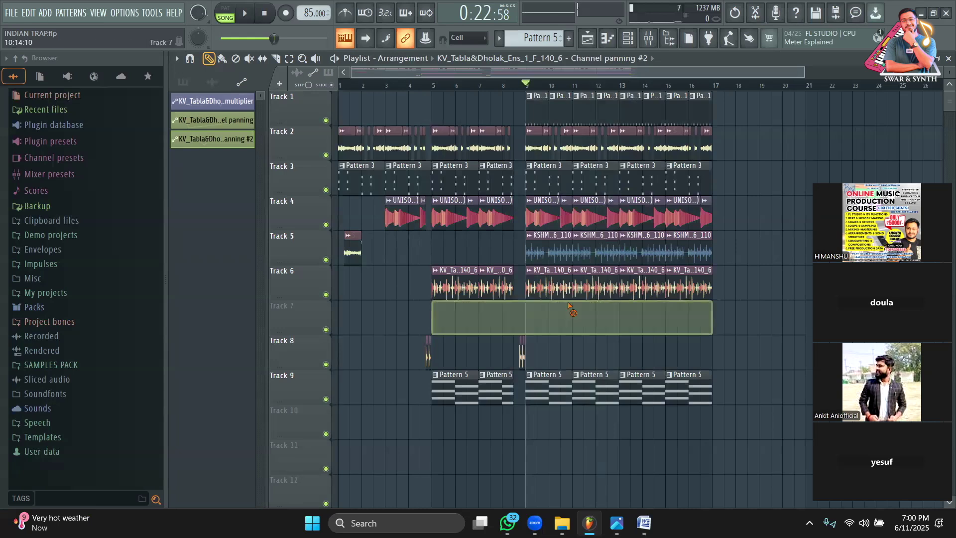
pyautogui.click(213, 101)
pyautogui.rightClick(215, 105)
pyautogui.click(255, 212)
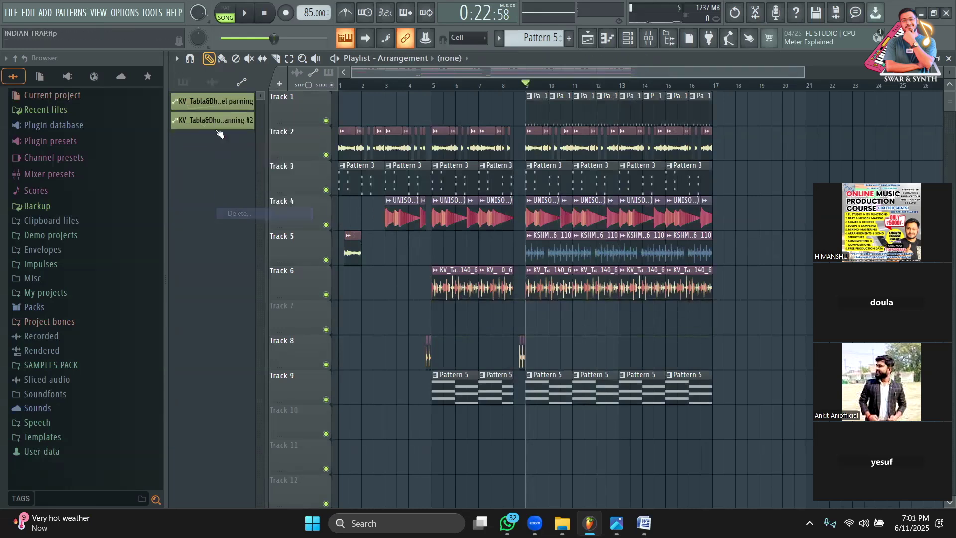
pyautogui.rightClick(213, 105)
pyautogui.click(255, 212)
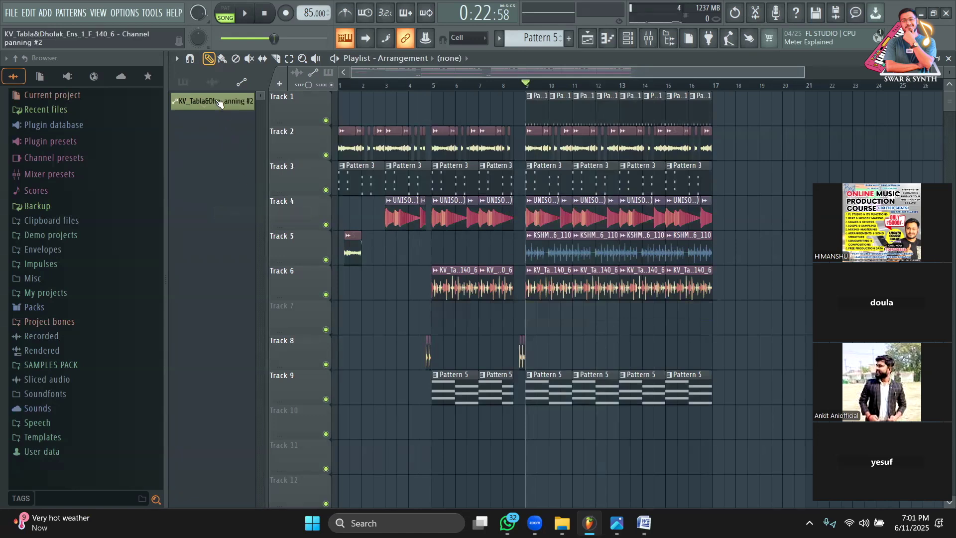
pyautogui.rightClick(215, 99)
pyautogui.click(247, 206)
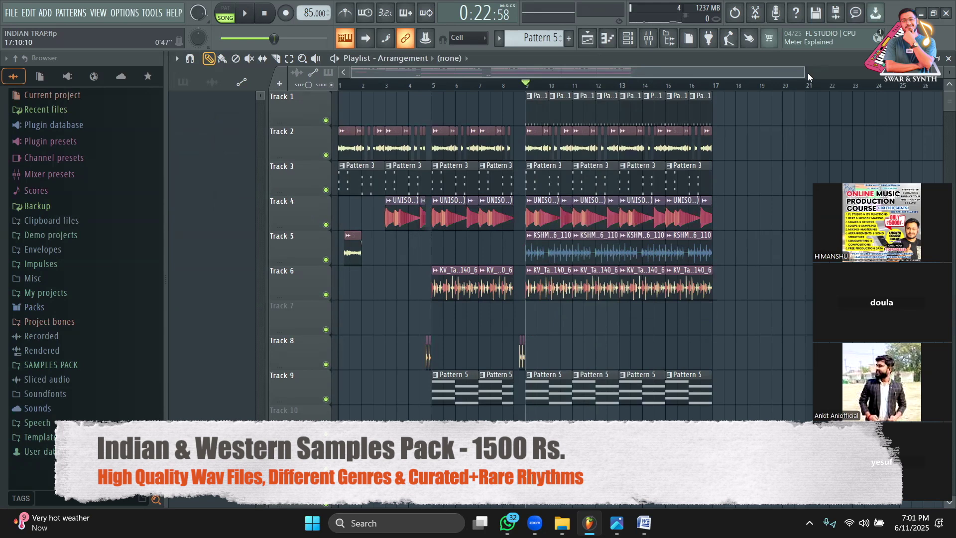
# - Save the INDIAN TRAP project without the automation clips
pyautogui.hscroll(1, 808, 73)
pyautogui.hscroll(-1, 635, 79)
pyautogui.hscroll(2, 807, 71)
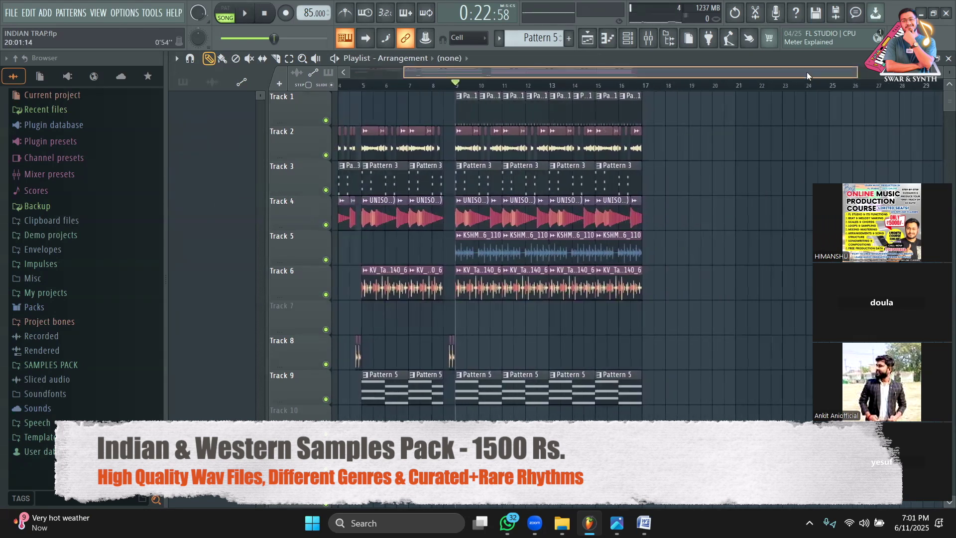
pyautogui.hscroll(-2, 588, 71)
pyautogui.hotkey('ctrl', 's')
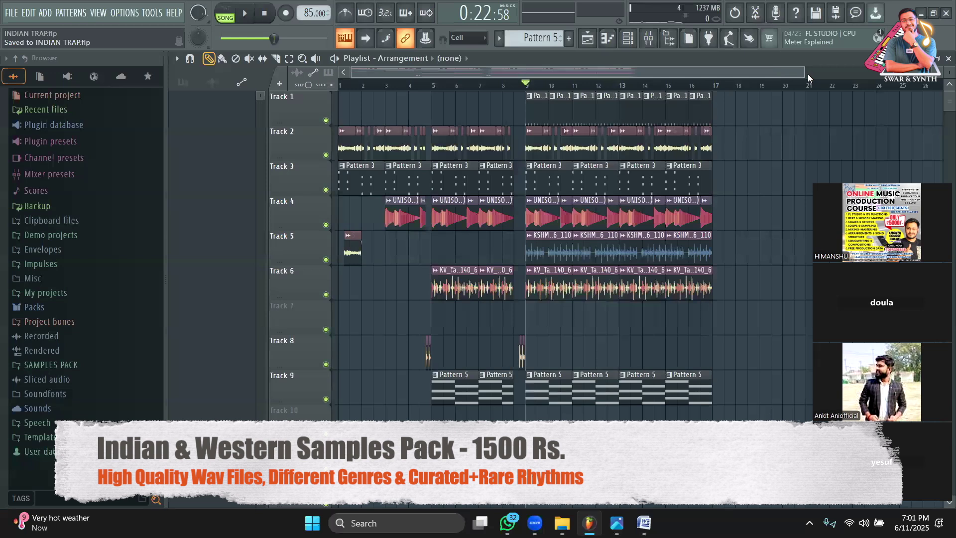
# - Play the transition into bar 9 from about bar 7.75 and save the project again
pyautogui.moveTo(807, 73); pyautogui.dragTo(725, 67)
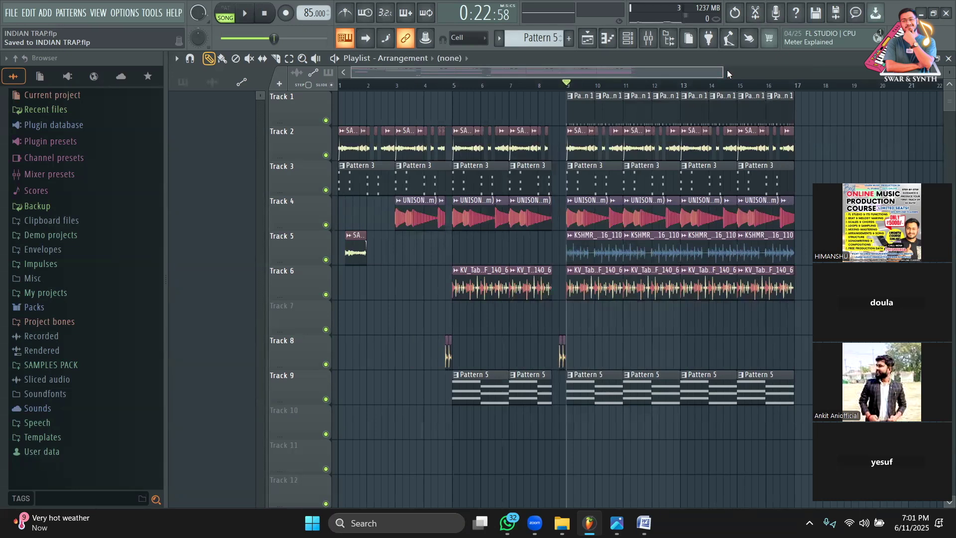
pyautogui.click(509, 84)
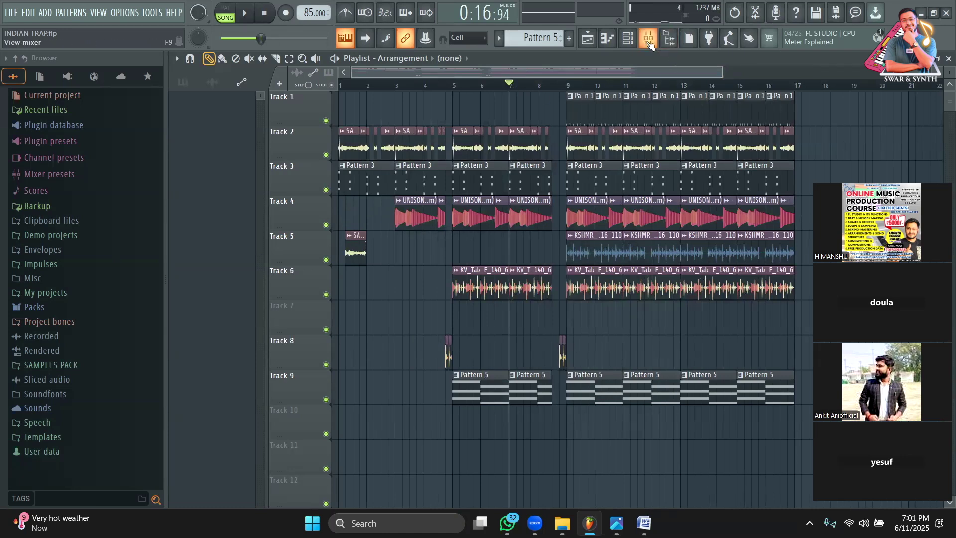
pyautogui.click(527, 85)
pyautogui.press('space')
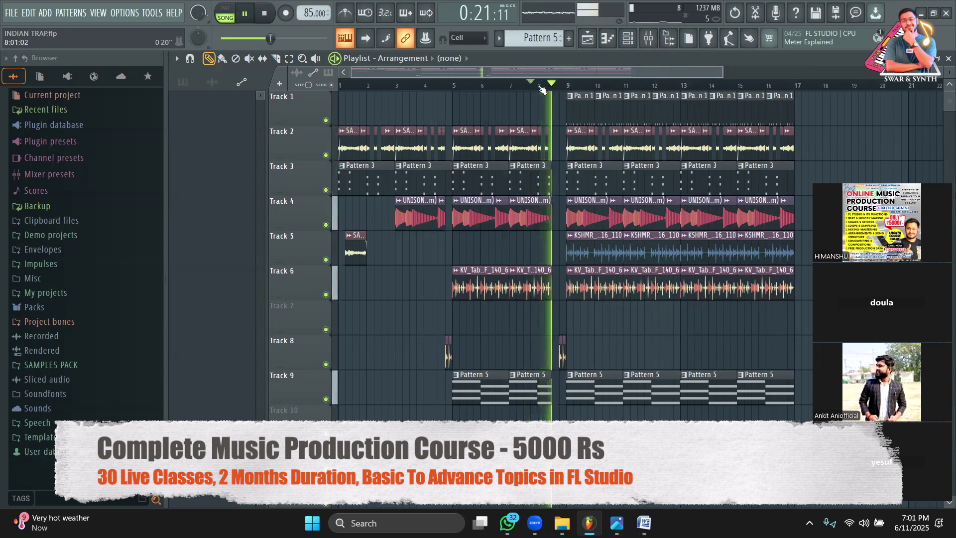
pyautogui.press('space')
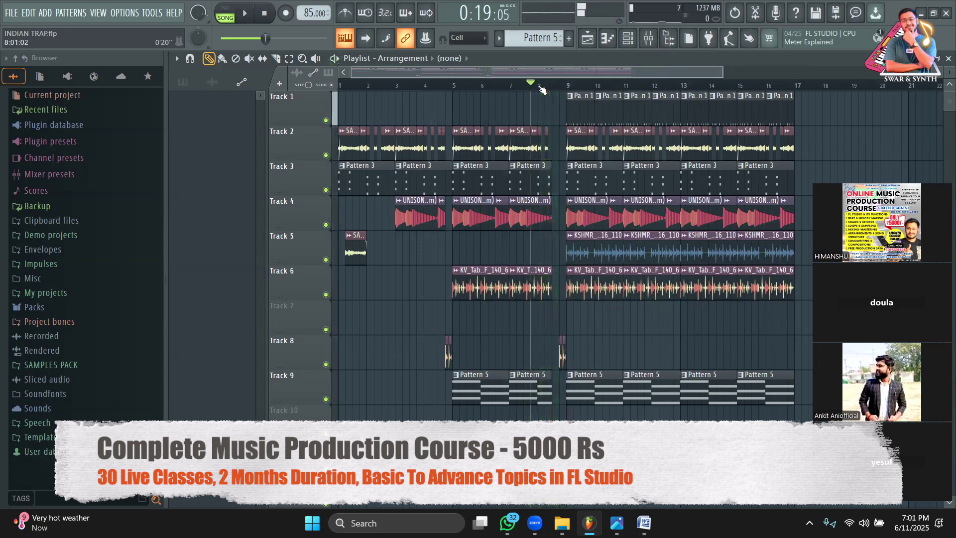
pyautogui.hotkey('ctrl', 's')
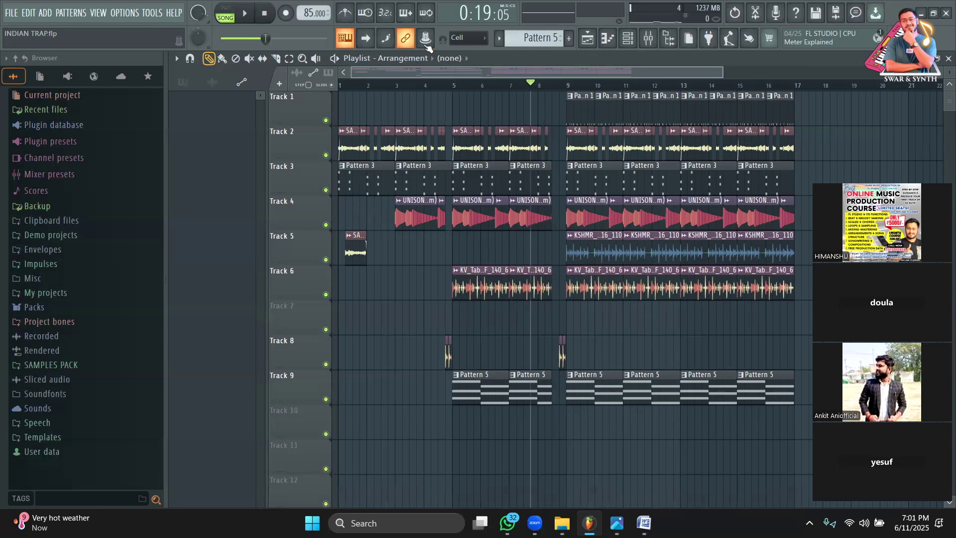
pyautogui.hotkey('ctrl', 'i')
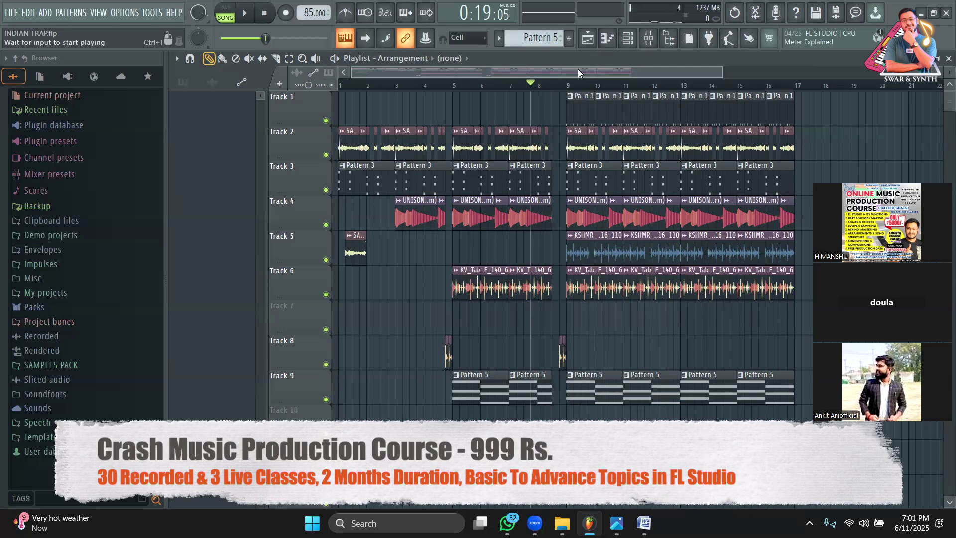
# - Open the touch pads in a narrower, repositioned window and try out the F6 and G#5 pads
pyautogui.click(751, 42)
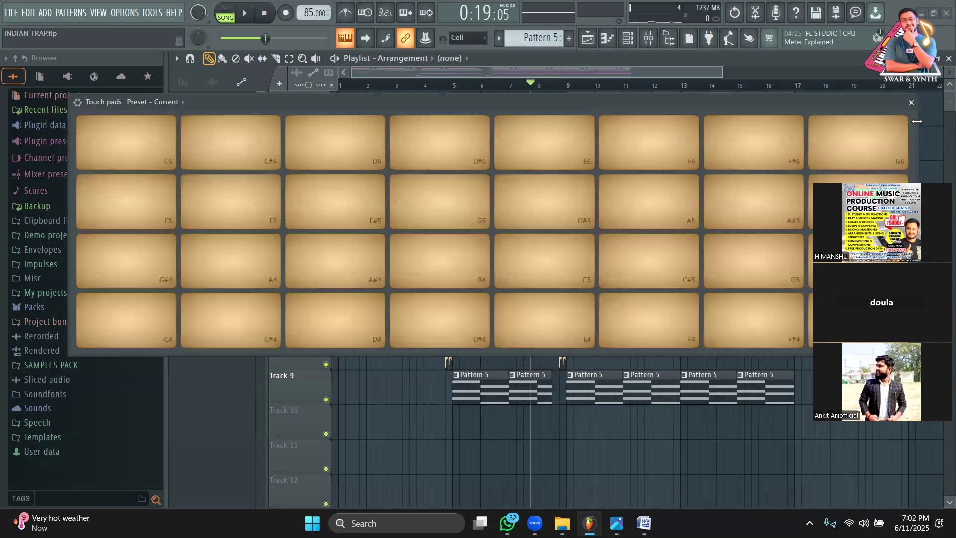
pyautogui.moveTo(917, 121); pyautogui.dragTo(598, 121)
pyautogui.moveTo(471, 104); pyautogui.dragTo(564, 117)
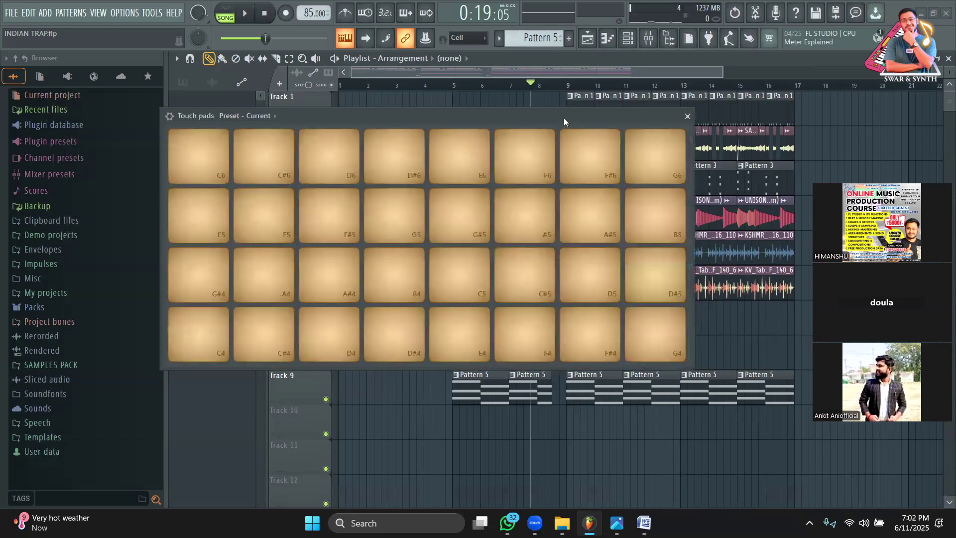
pyautogui.click(553, 149)
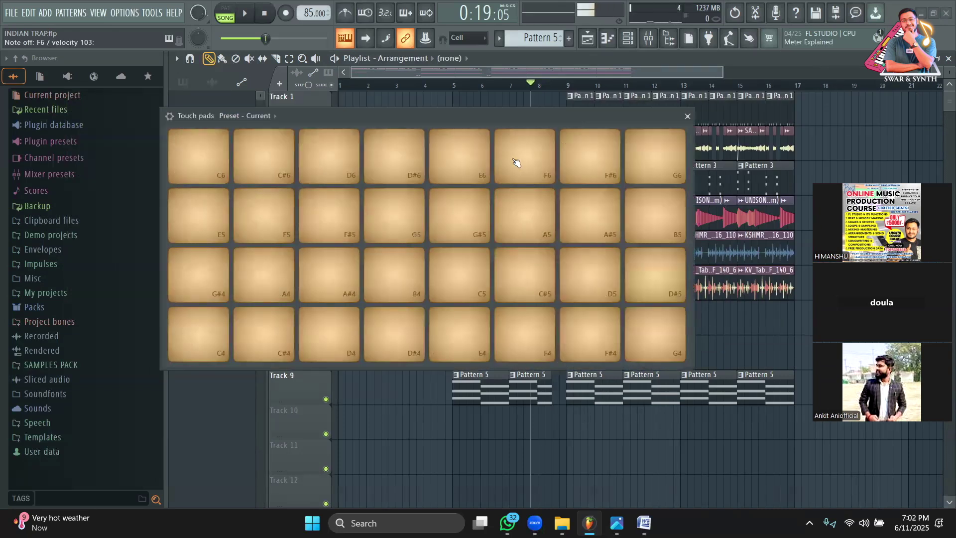
pyautogui.click(465, 223)
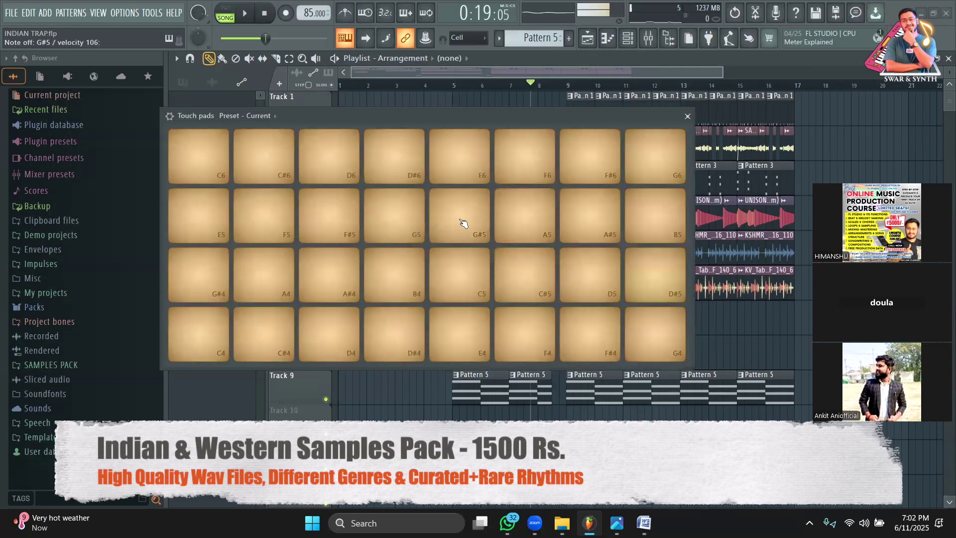
# - Apply the "Pads - 4x4" preset to the touch pads and show their layout options
pyautogui.click(275, 115)
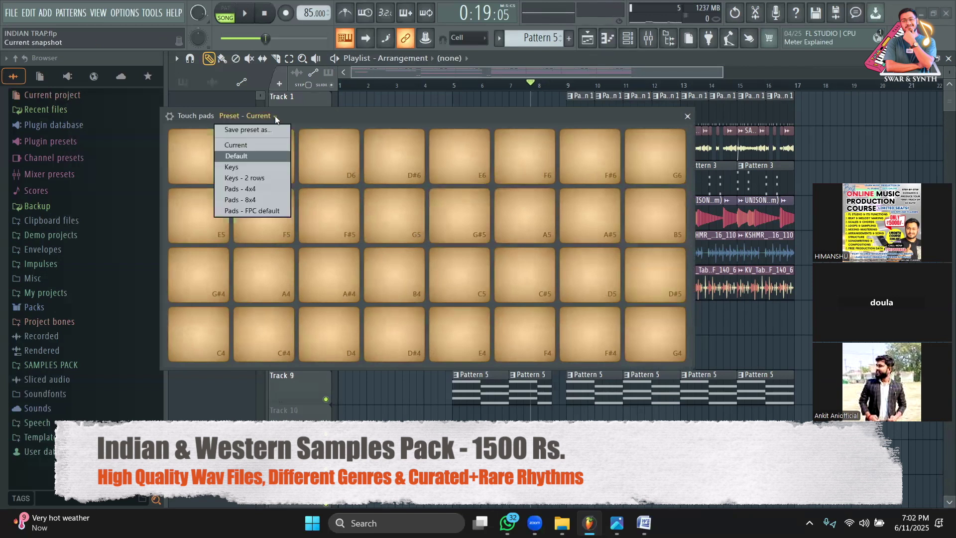
pyautogui.click(263, 190)
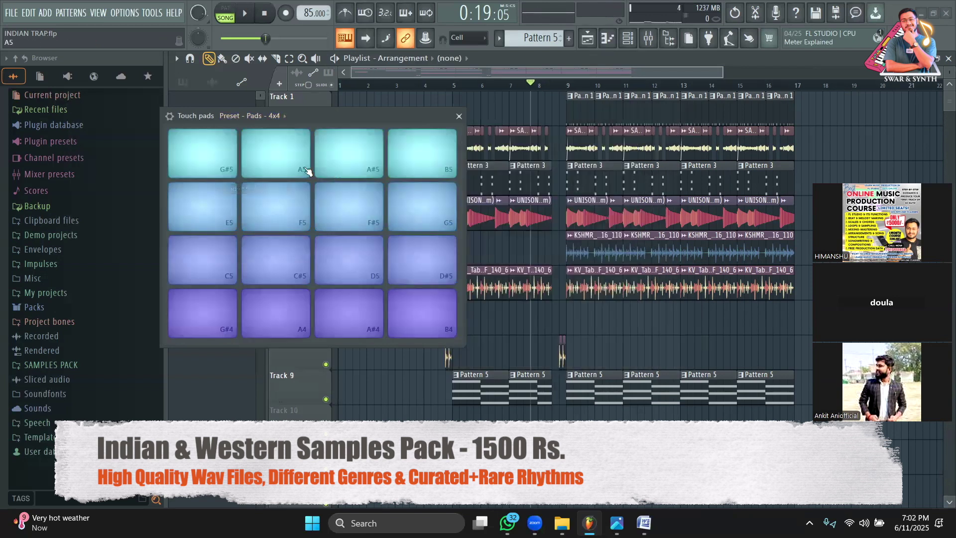
pyautogui.click(222, 116)
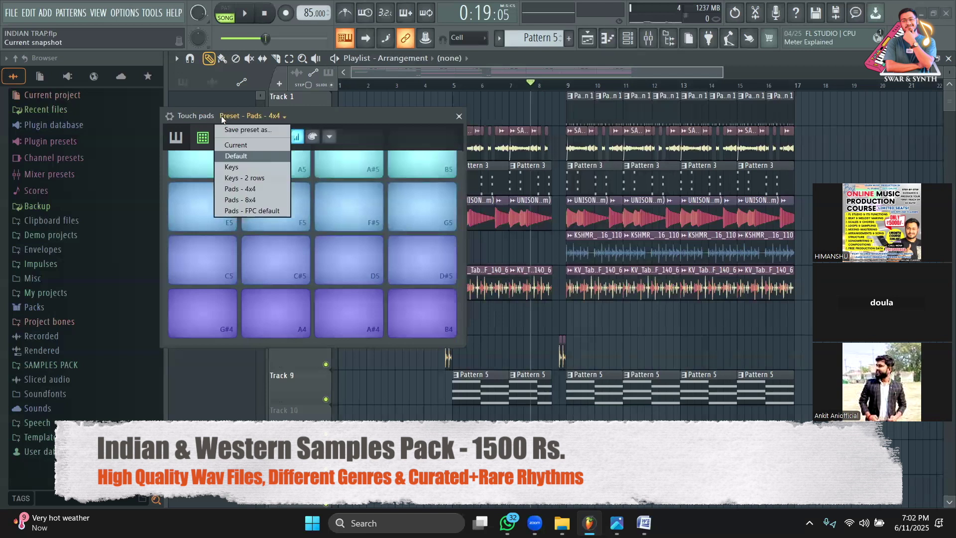
pyautogui.click(318, 128)
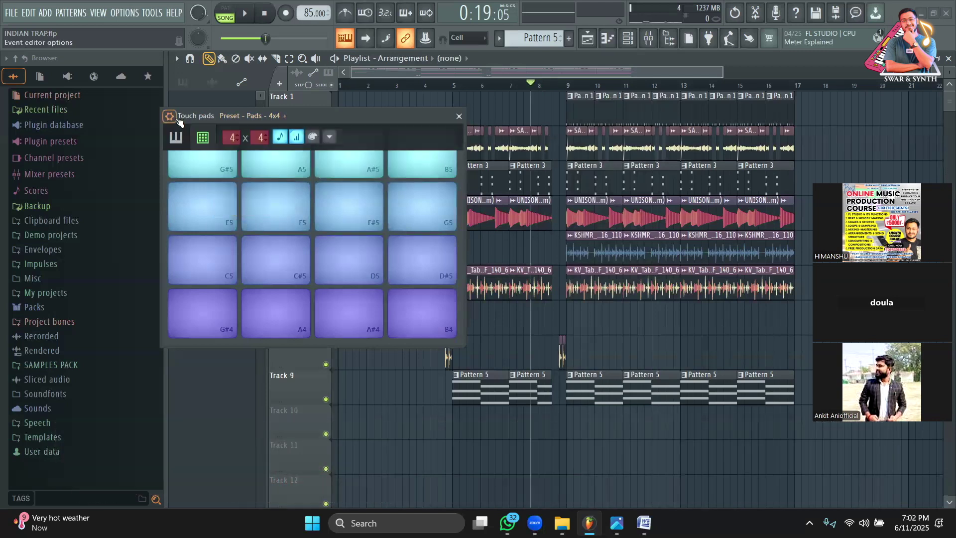
# - Switch the touch pads to the keyboard layout in a wider, repositioned window and try out a key
pyautogui.click(176, 138)
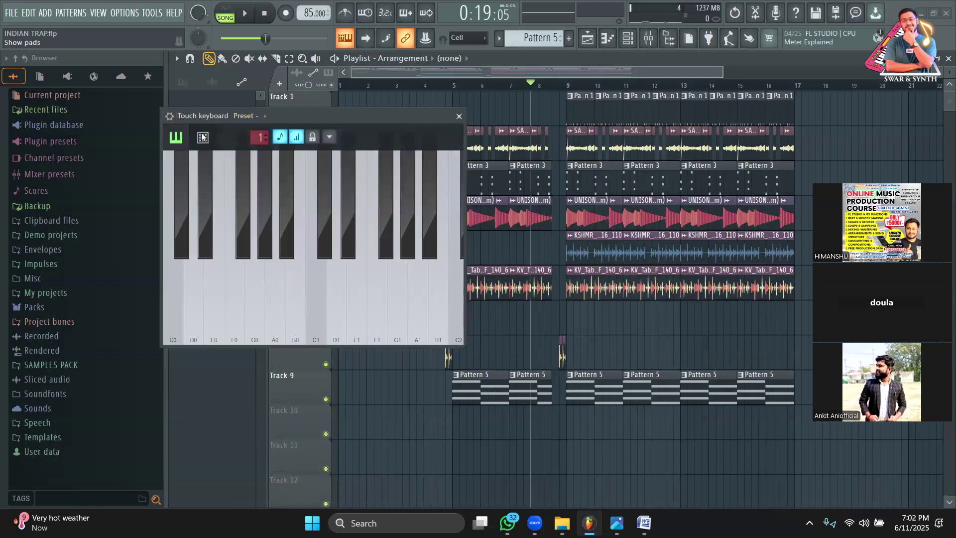
pyautogui.moveTo(469, 218); pyautogui.dragTo(747, 232)
pyautogui.moveTo(553, 115); pyautogui.dragTo(603, 146)
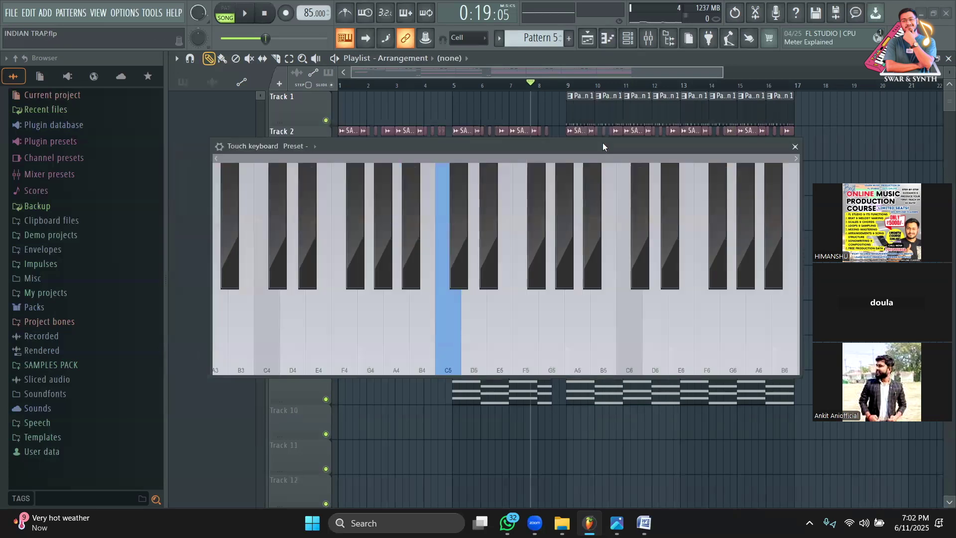
pyautogui.click(553, 324)
# - View the touch keyboard's root note choices and switch back to pads in a taller, narrower window
pyautogui.moveTo(226, 161)
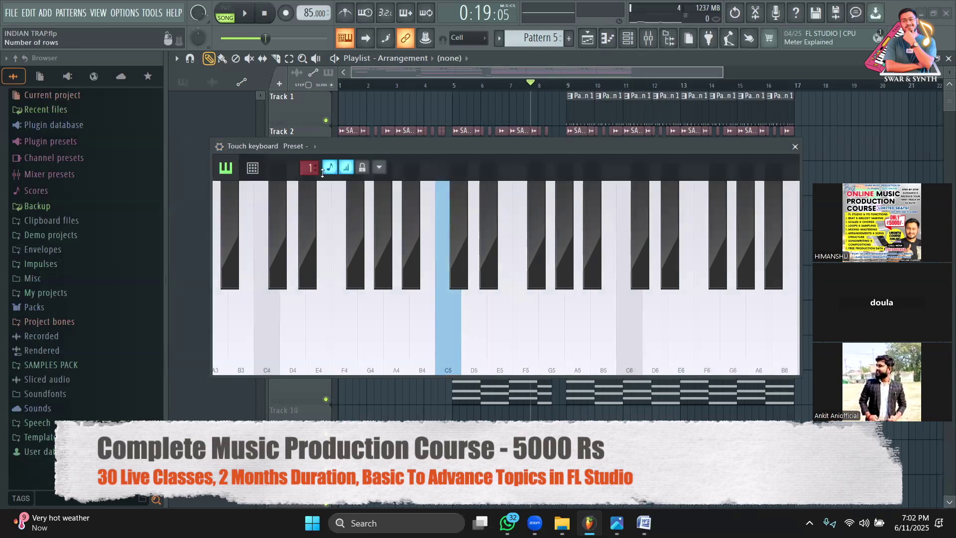
pyautogui.click(379, 168)
pyautogui.moveTo(410, 183)
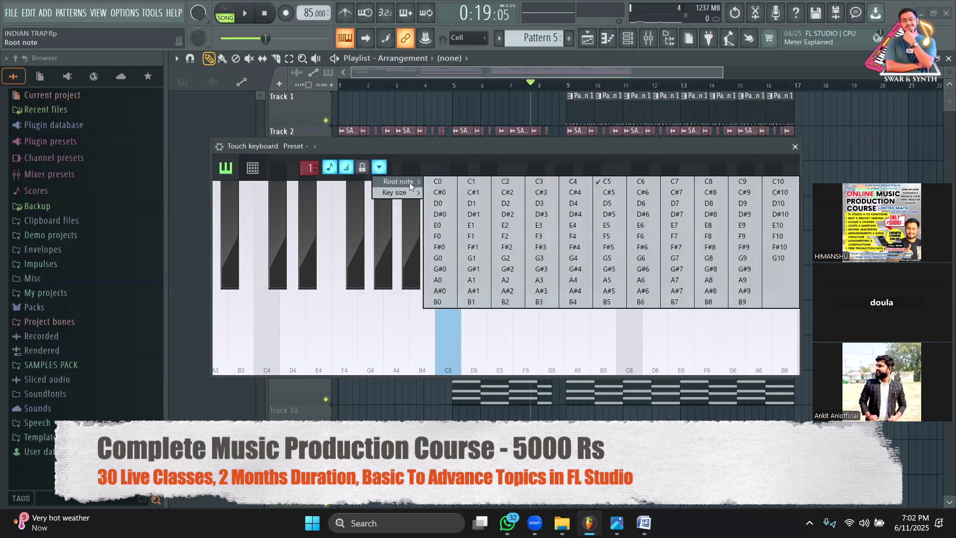
pyautogui.click(253, 167)
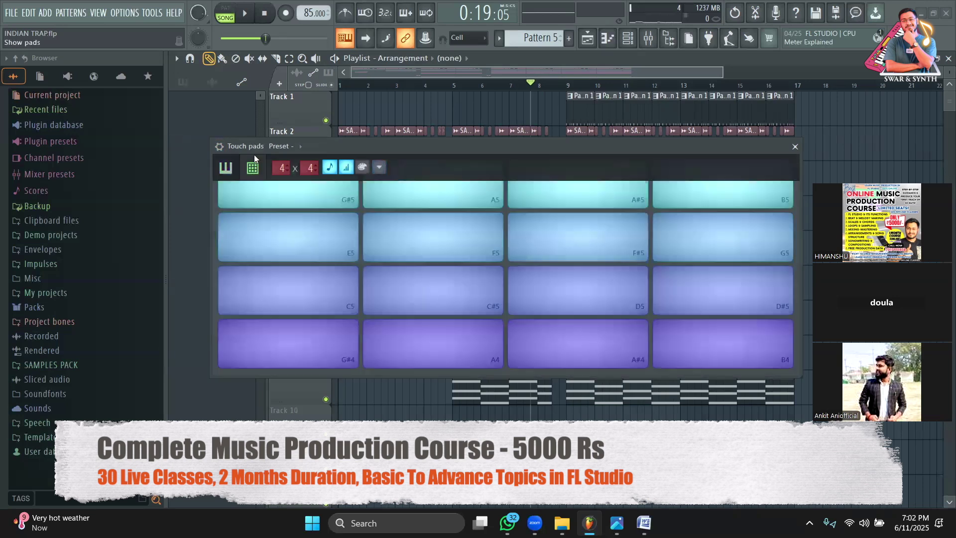
pyautogui.moveTo(513, 377); pyautogui.dragTo(513, 471)
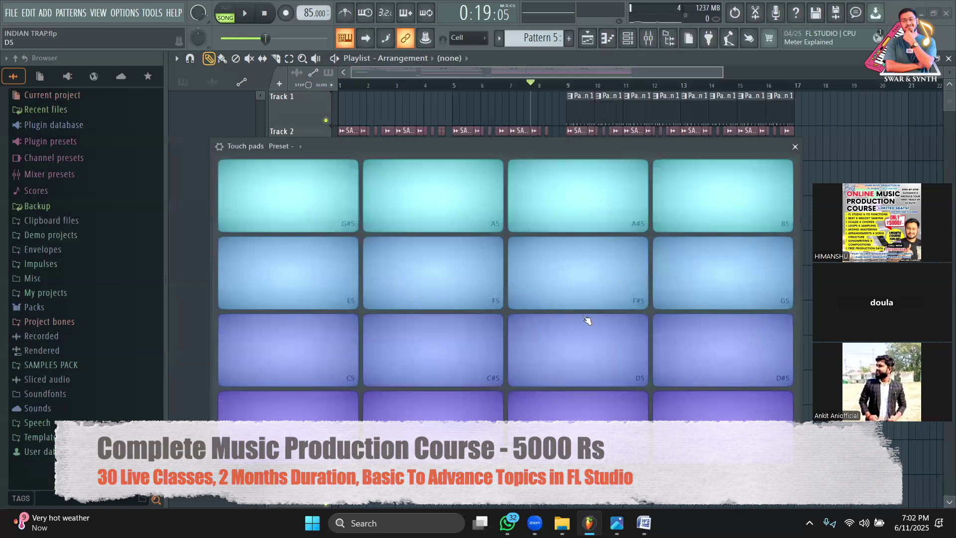
pyautogui.moveTo(802, 175); pyautogui.dragTo(715, 171)
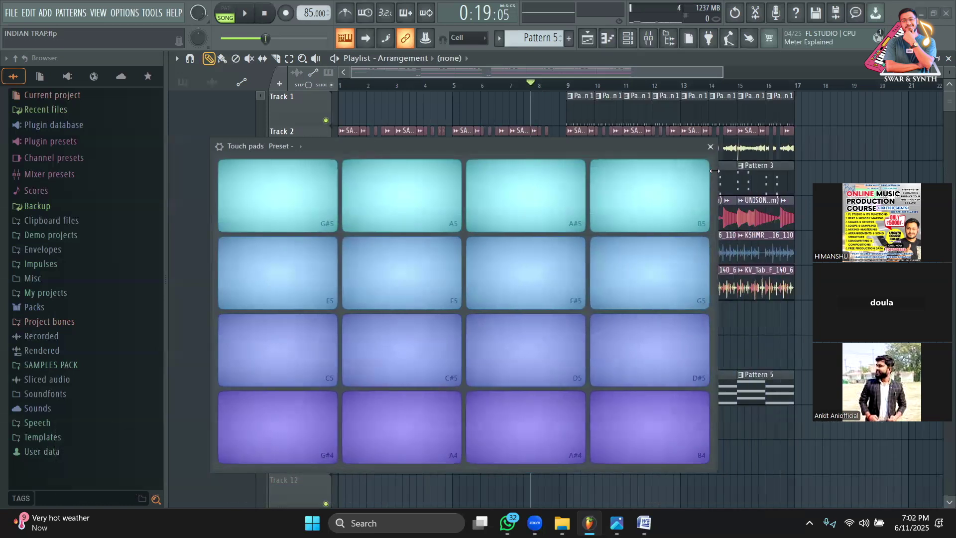
# - Apply the "Pads - FPC default" preset and try out several of its pads
pyautogui.click(280, 147)
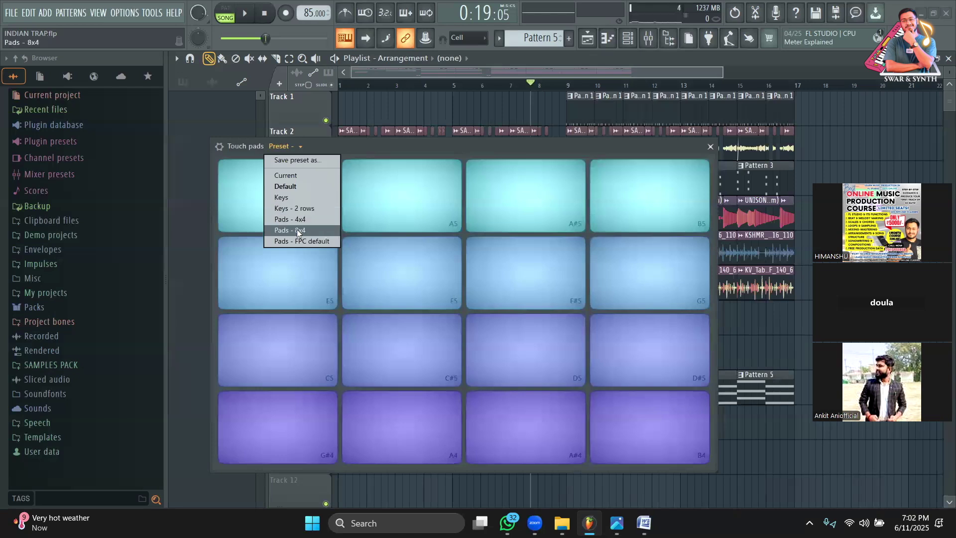
pyautogui.click(296, 242)
pyautogui.click(311, 184)
pyautogui.click(319, 239)
pyautogui.click(321, 293)
# - Apply the "Keys" preset and play C5 on the touch keyboard
pyautogui.click(330, 145)
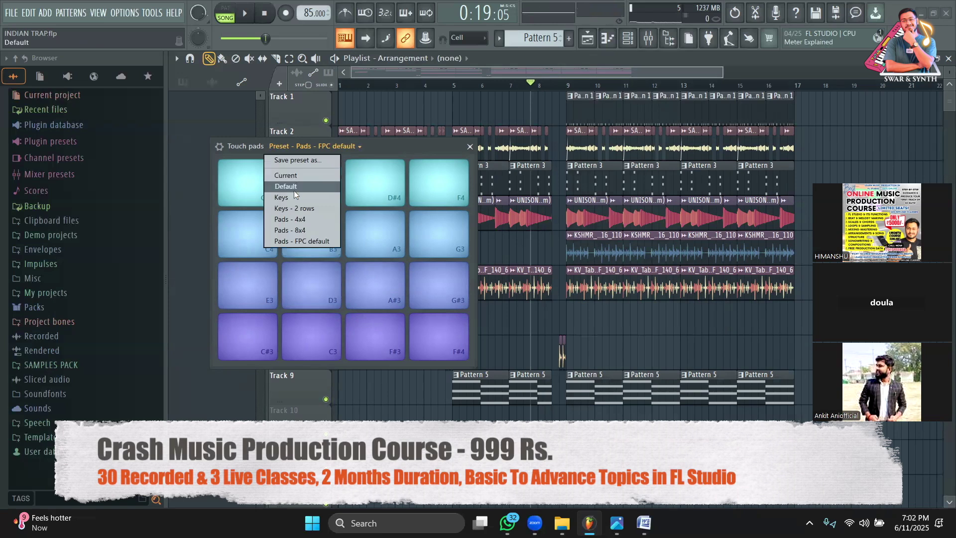
pyautogui.click(293, 198)
pyautogui.click(458, 269)
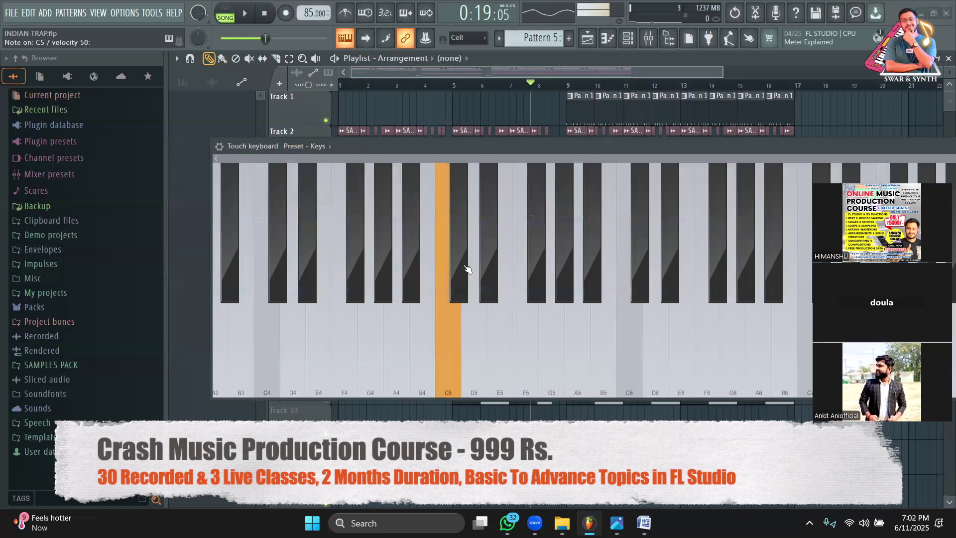
# - Show the channel rack beside the touch keyboard, open the KV_Tabla&Dholak clip channel and try out the B4 key
pyautogui.click(322, 146)
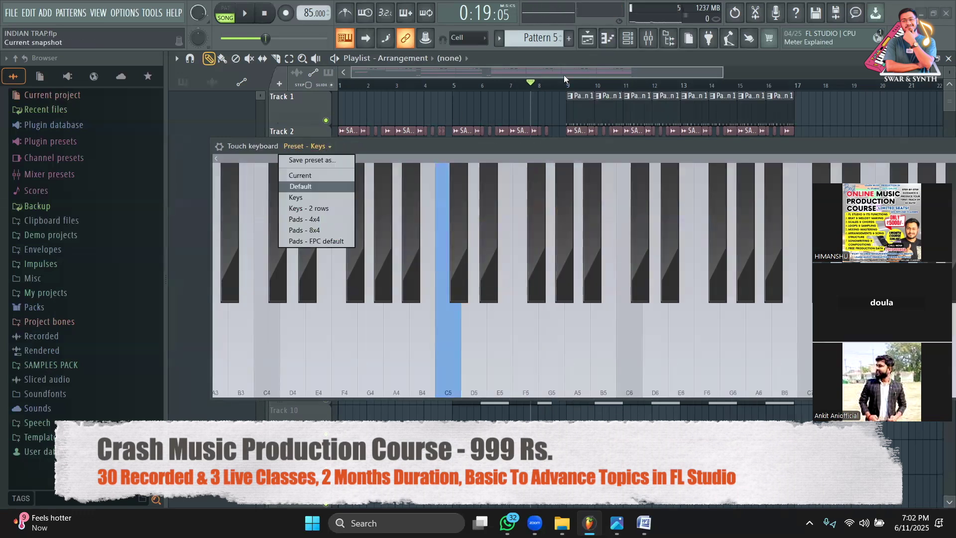
pyautogui.click(637, 42)
pyautogui.click(635, 41)
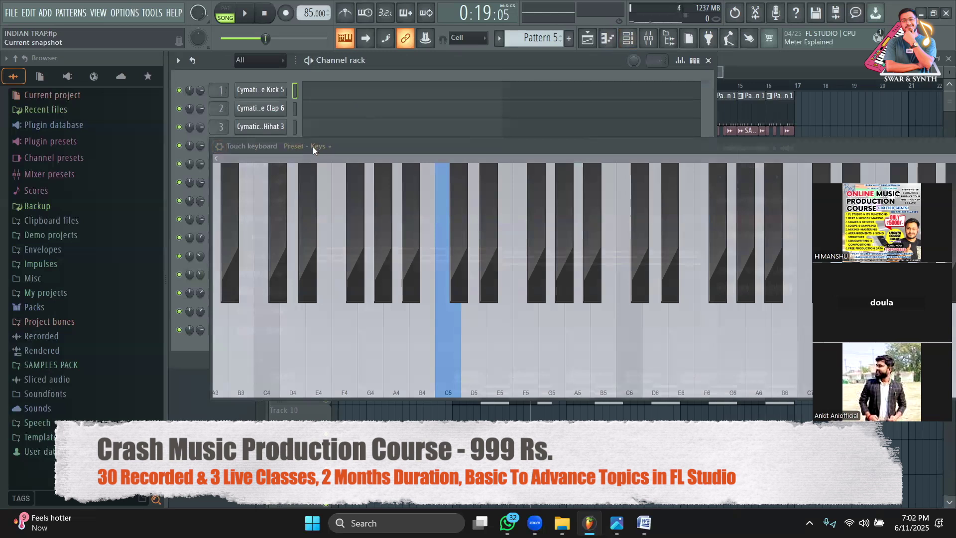
pyautogui.click(312, 146)
pyautogui.click(429, 146)
pyautogui.moveTo(415, 152); pyautogui.dragTo(589, 99)
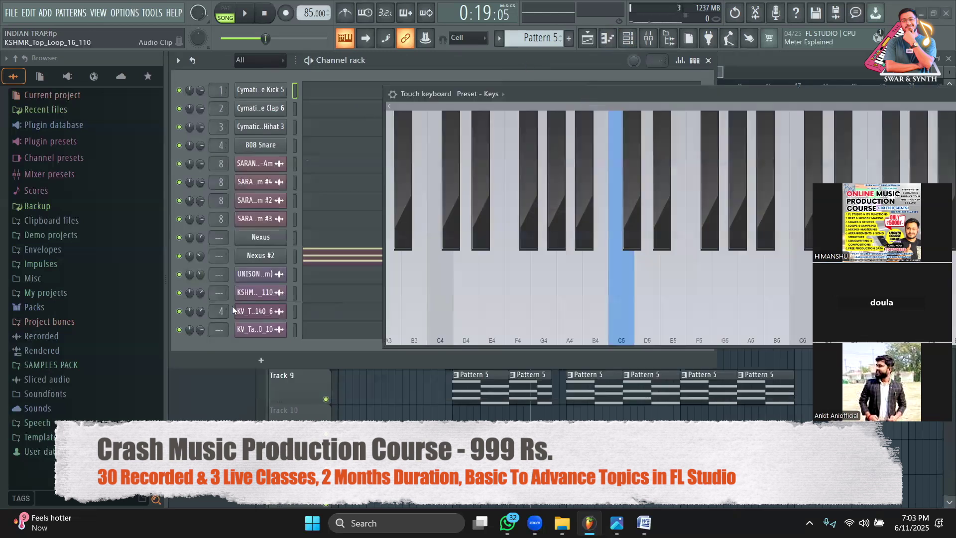
pyautogui.click(252, 310)
pyautogui.click(598, 299)
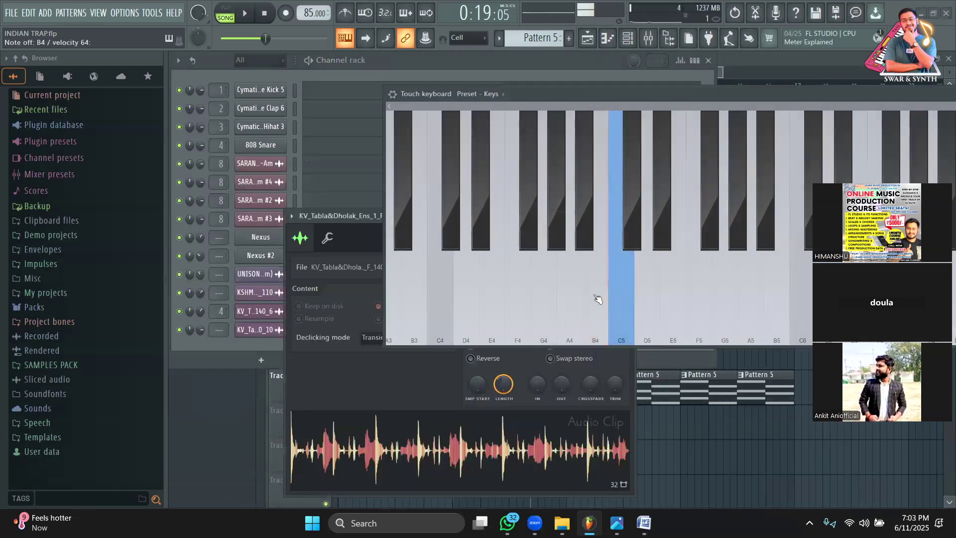
# - Add an FPC drum channel to the channel rack and move the touch keyboard closer to its pads
pyautogui.click(253, 357)
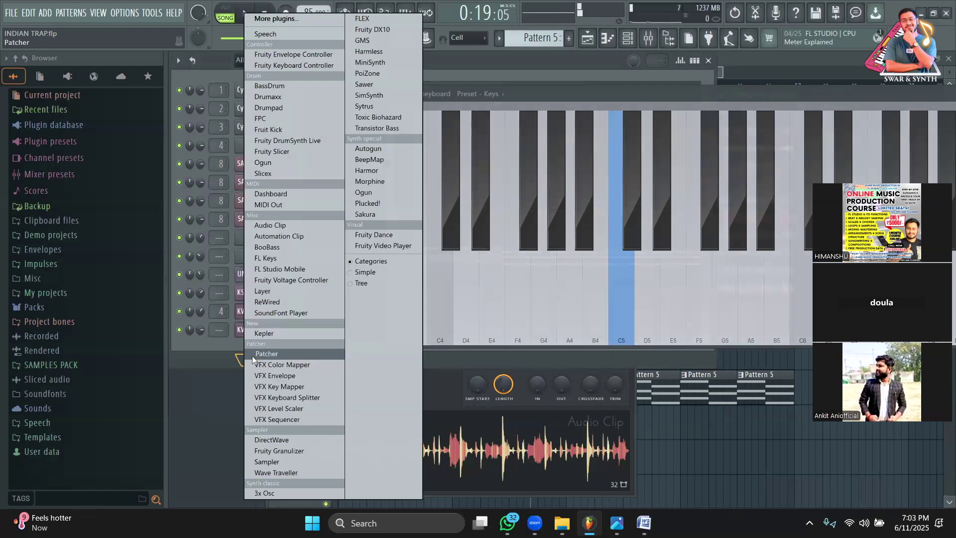
pyautogui.click(276, 119)
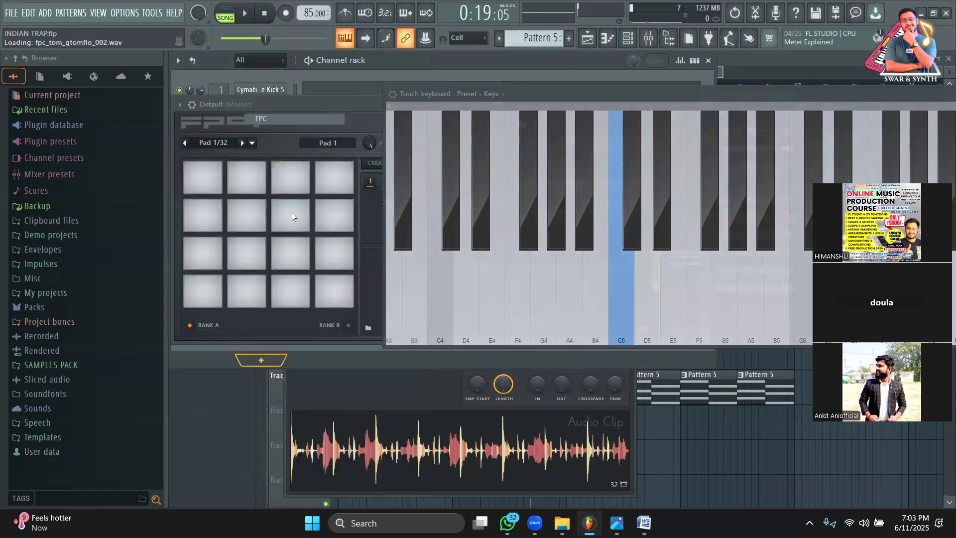
pyautogui.click(496, 95)
pyautogui.click(537, 103)
pyautogui.scroll(1, 584, 149)
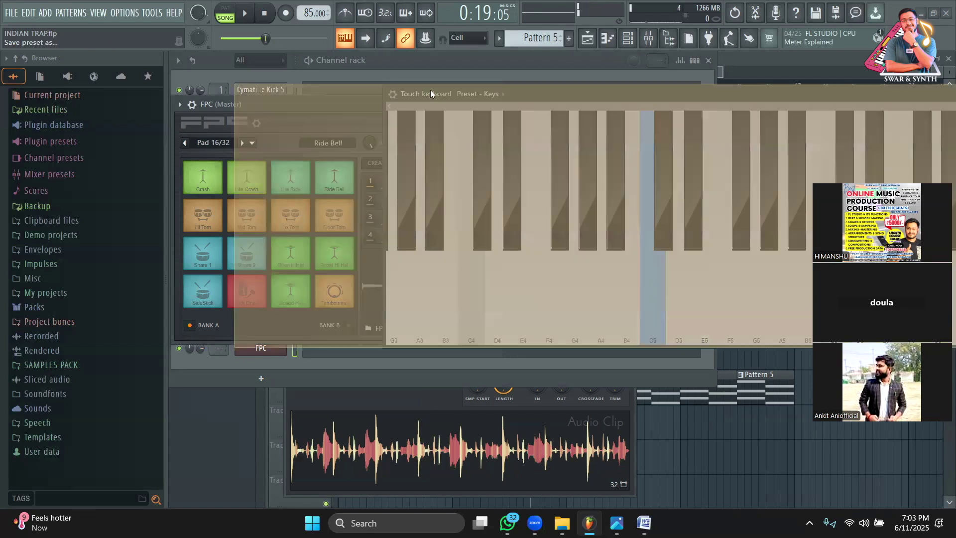
pyautogui.moveTo(431, 90); pyautogui.dragTo(268, 84)
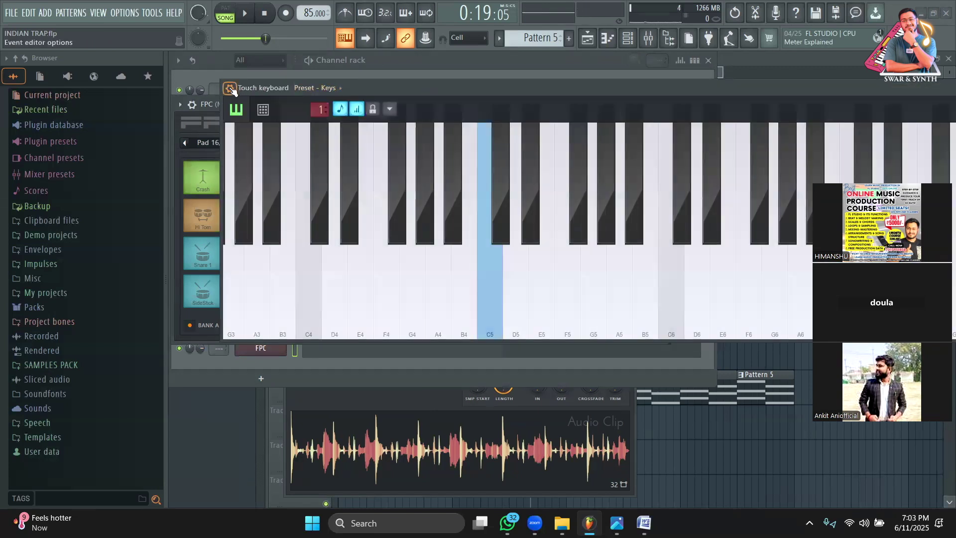
# - Switch the touch keyboard to the 8x4 pads in a narrower window beside FPC and try out the G5 pad
pyautogui.click(255, 111)
pyautogui.click(306, 303)
pyautogui.click(421, 308)
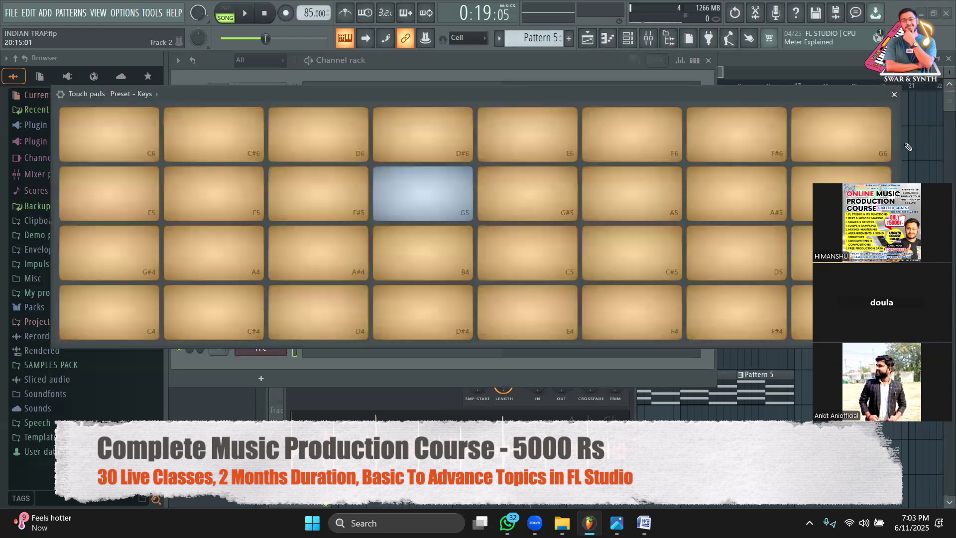
pyautogui.moveTo(901, 144); pyautogui.dragTo(735, 144)
pyautogui.moveTo(417, 92); pyautogui.dragTo(603, 91)
pyautogui.click(603, 141)
pyautogui.click(483, 182)
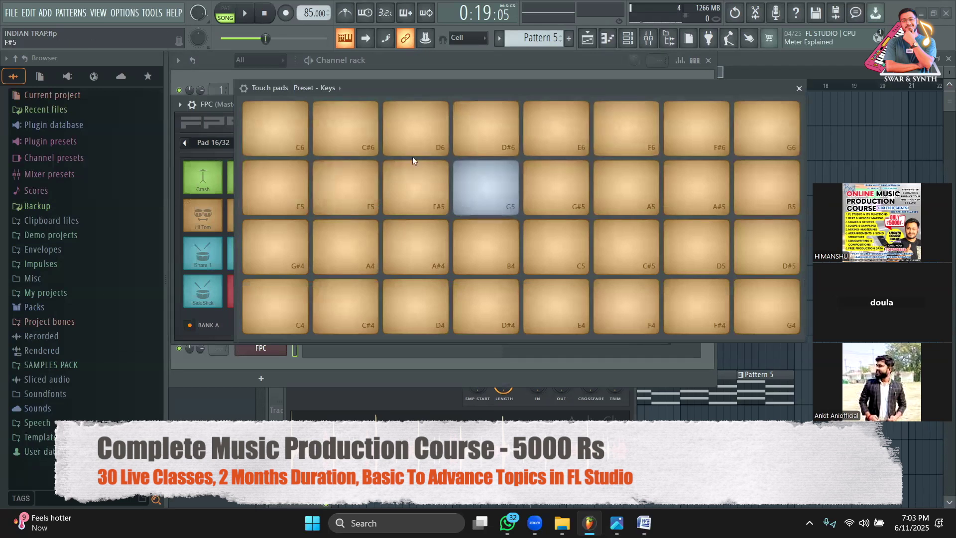
# - Check the touch pads' preset list and close the touch pads to uncover the FPC window
pyautogui.click(321, 87)
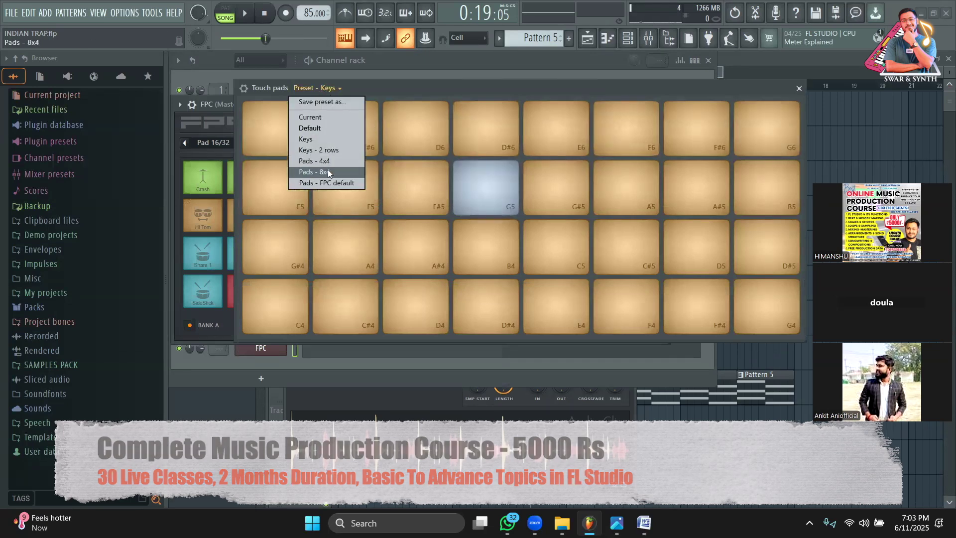
pyautogui.click(210, 113)
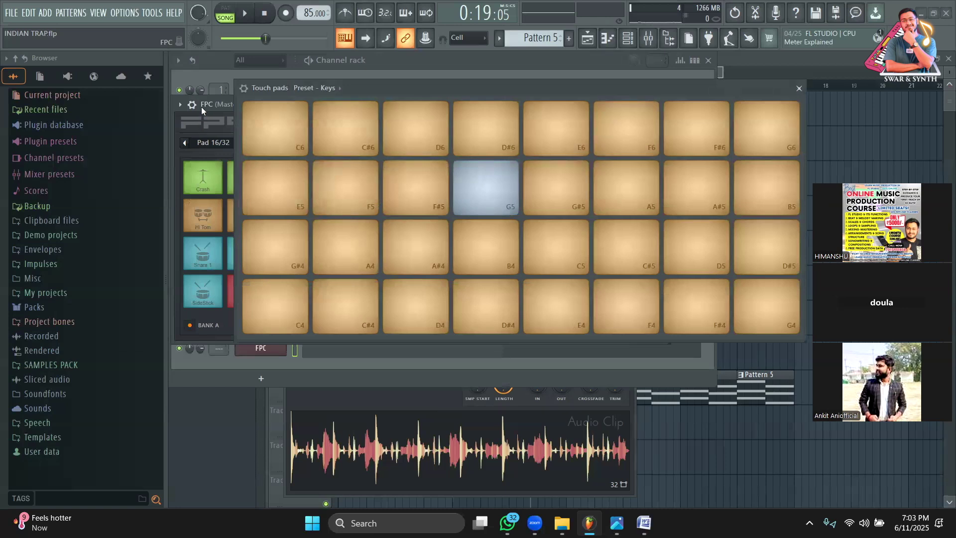
pyautogui.moveTo(201, 107); pyautogui.dragTo(199, 108)
pyautogui.click(800, 88)
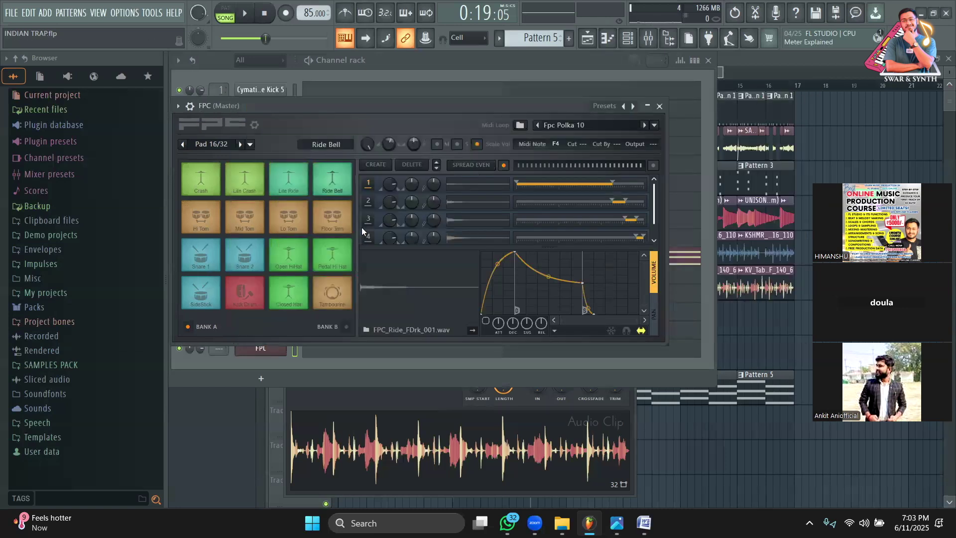
# - Audition FPC's Tambourine and Closed Hat pads and play a simple beat with its Kick Drum and Snare 2 pads
pyautogui.click(329, 299)
pyautogui.click(289, 296)
pyautogui.click(251, 298)
pyautogui.click(244, 256)
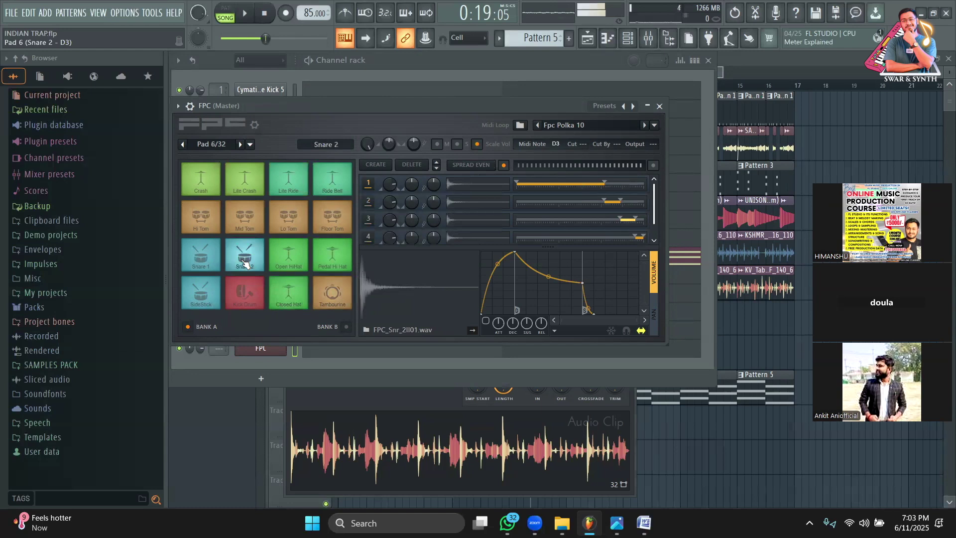
pyautogui.click(252, 299)
pyautogui.click(252, 299)
pyautogui.click(244, 259)
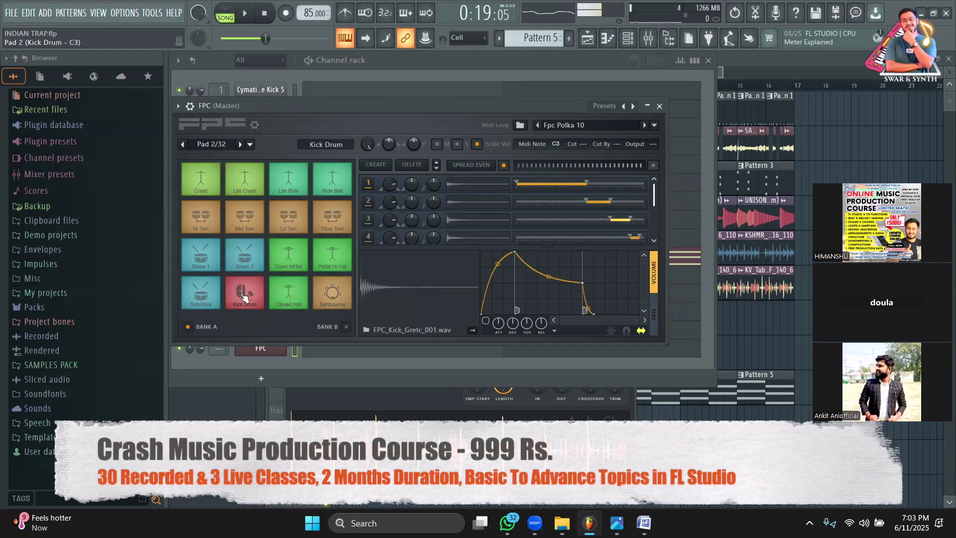
pyautogui.click(245, 288)
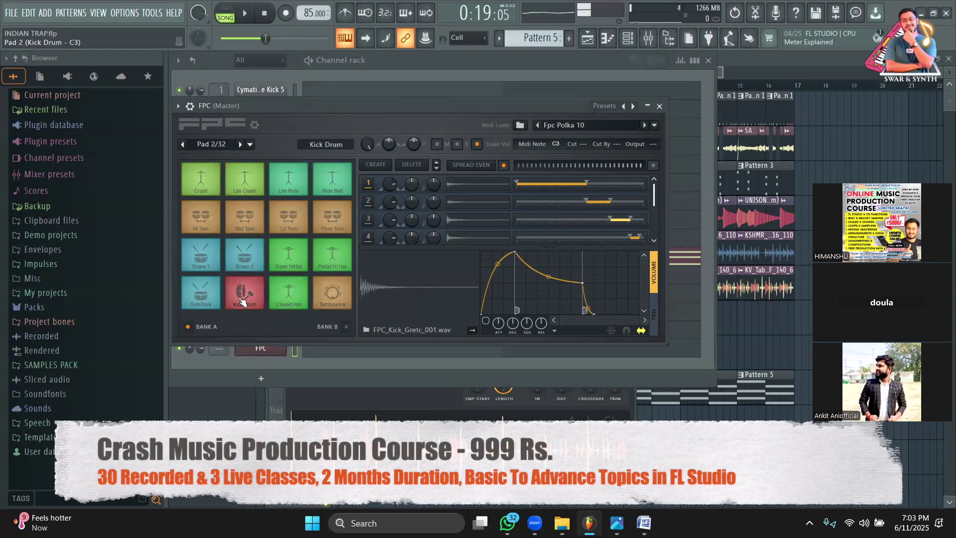
pyautogui.click(244, 258)
# - Enlarge the FPC window and browse its MIDI loop categories, including Downtempo Loops
pyautogui.moveTo(667, 343); pyautogui.dragTo(748, 370)
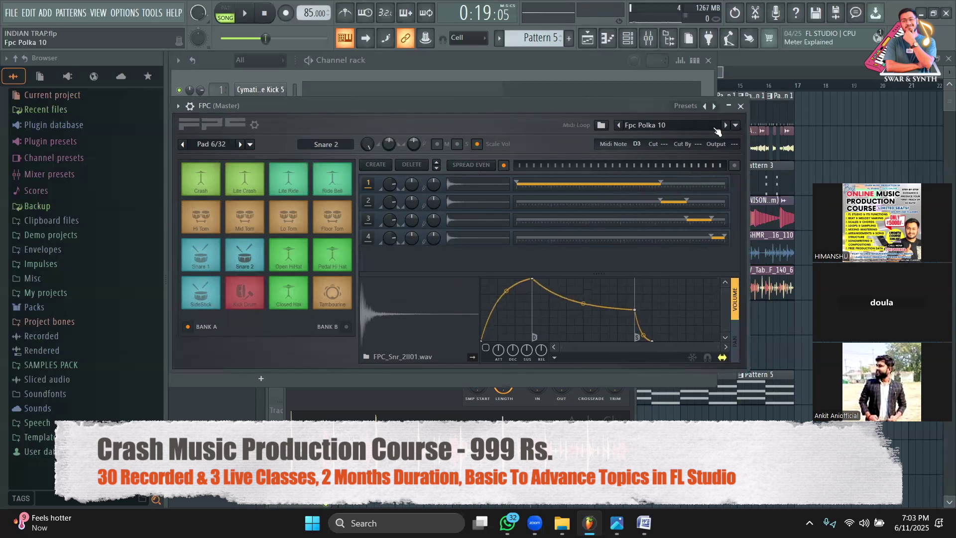
pyautogui.click(735, 126)
pyautogui.moveTo(665, 183)
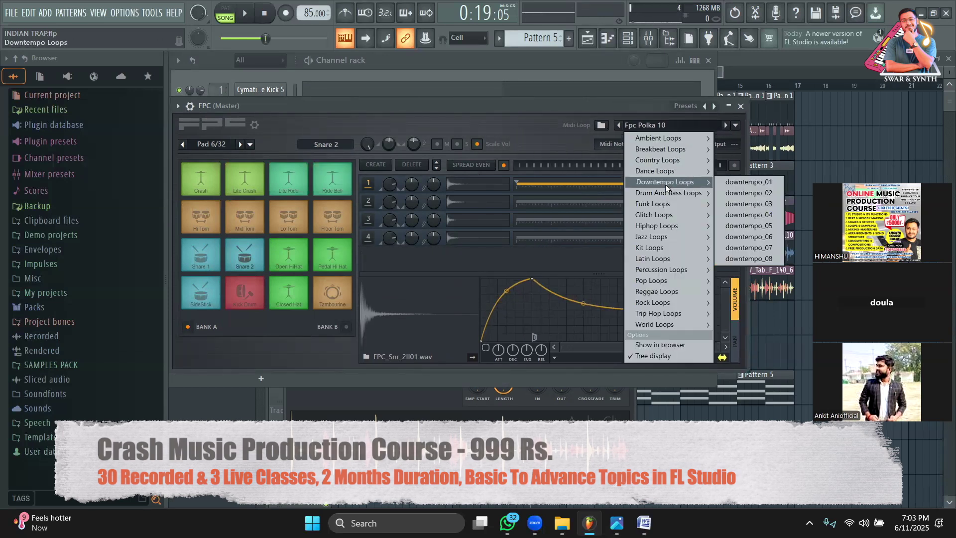
pyautogui.click(447, 106)
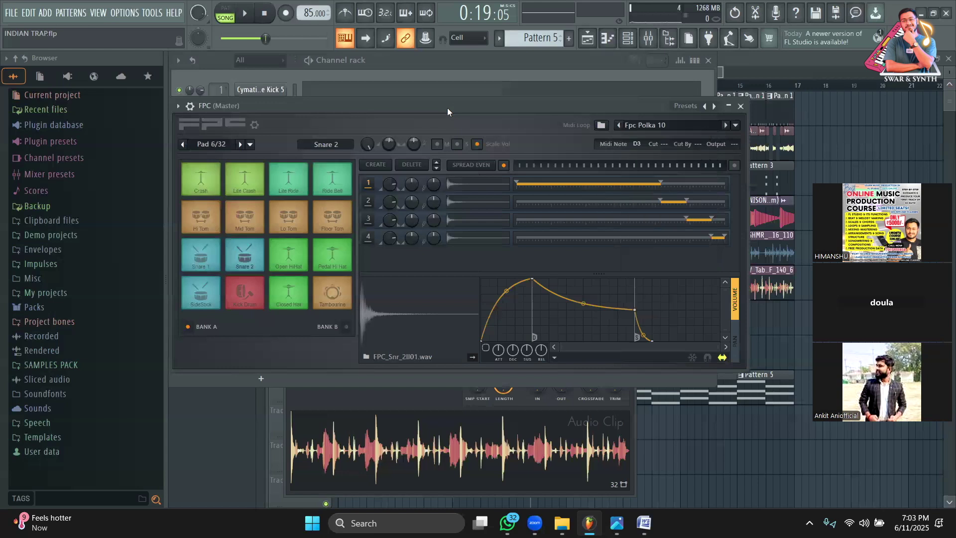
# - Reopen the touch pads, check their presets and show their layout options
pyautogui.click(727, 40)
pyautogui.click(308, 88)
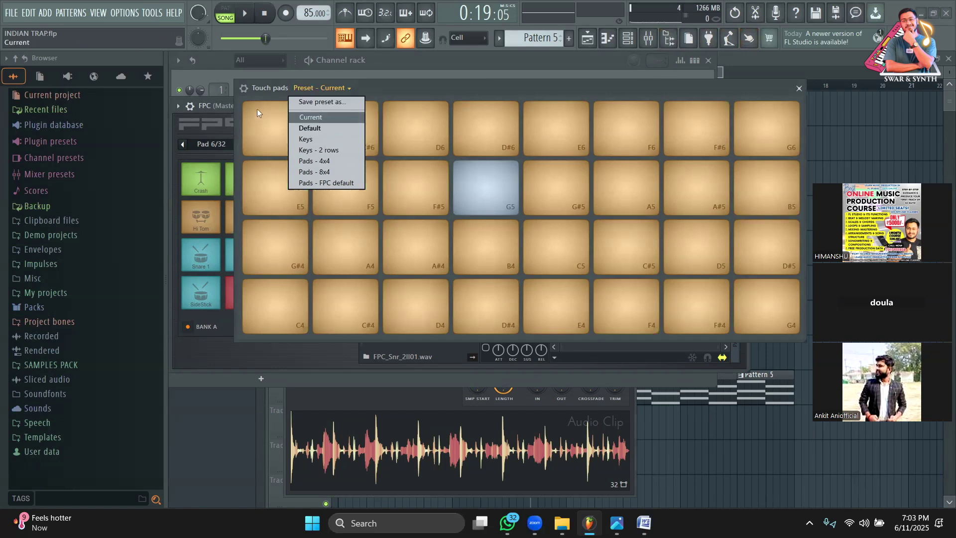
pyautogui.click(246, 90)
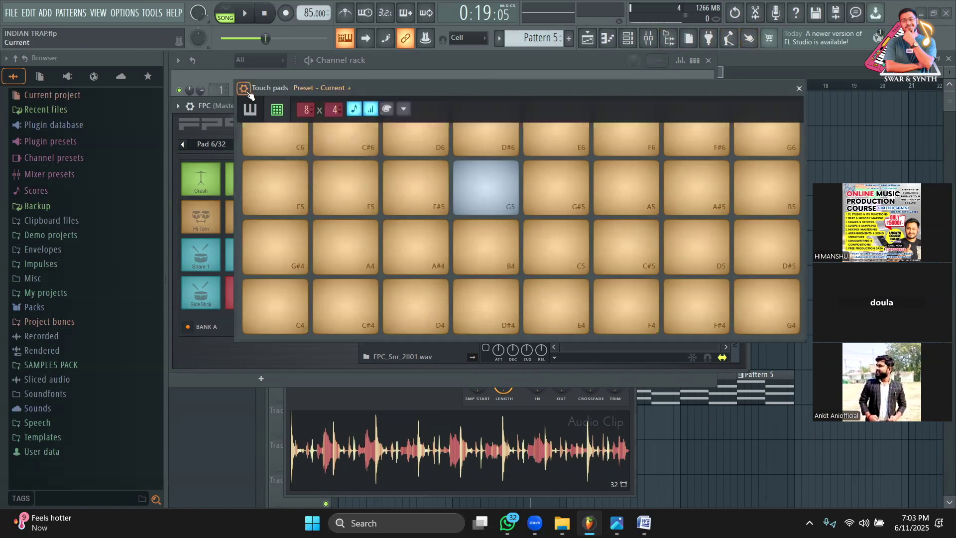
# - Check the touch pads' menu for assigning notes and halving row height or column width, and close the touch pads
pyautogui.click(387, 109)
pyautogui.click(572, 70)
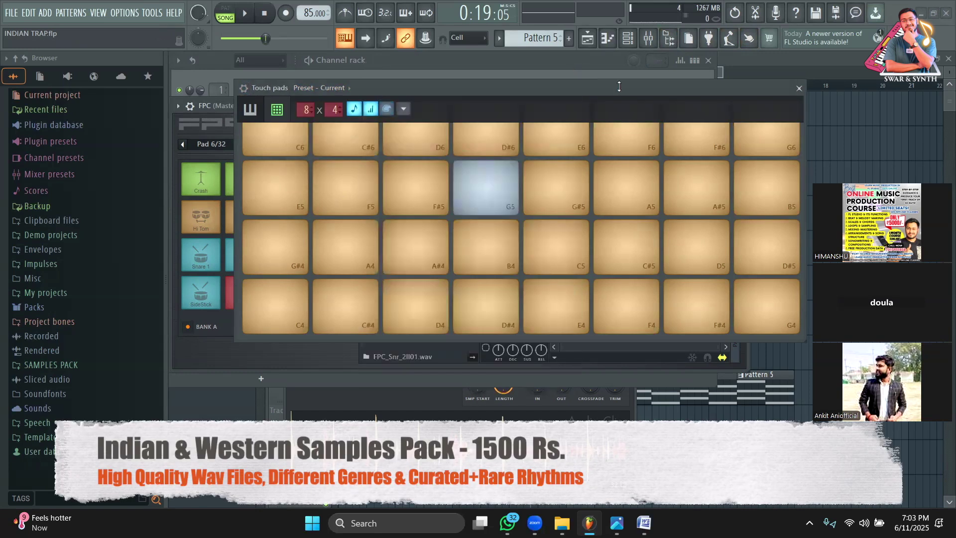
pyautogui.click(403, 109)
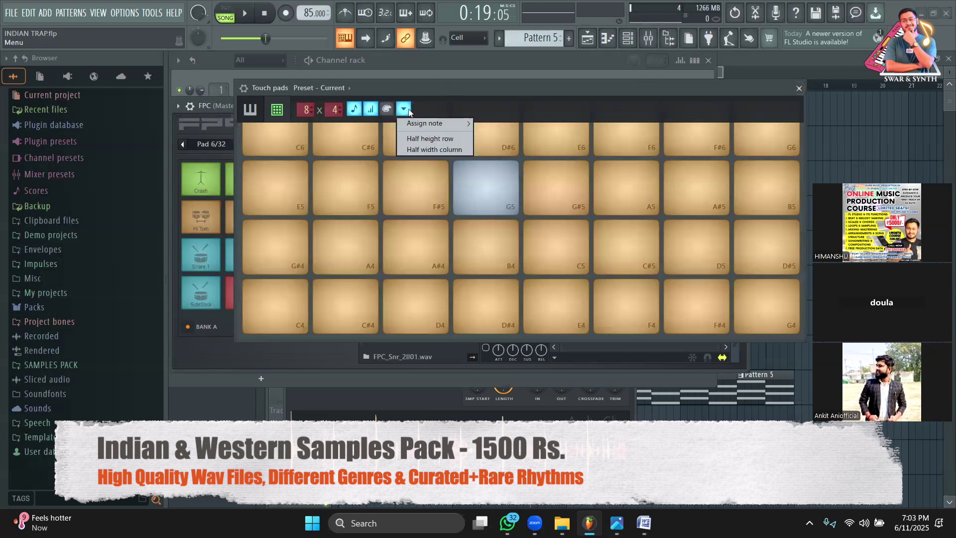
pyautogui.click(799, 90)
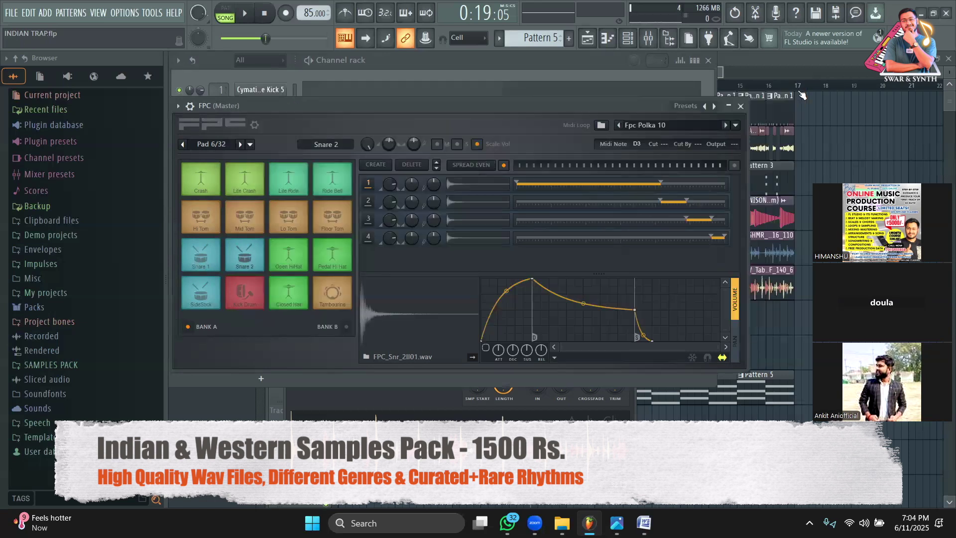
# - Close the FPC window and the other windows covering the playlist, and show the arrangement enlarged from bar 1
pyautogui.click(742, 106)
pyautogui.click(728, 71)
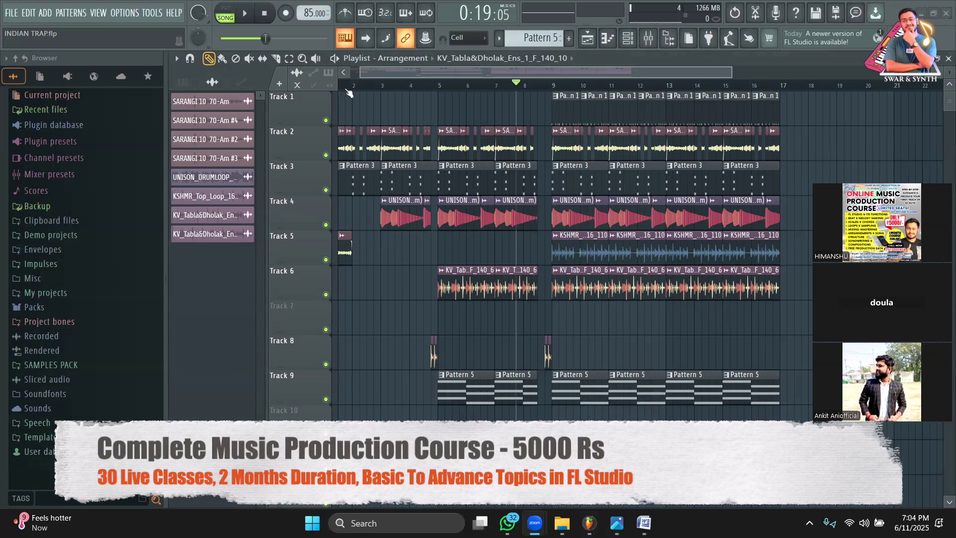
pyautogui.moveTo(502, 70); pyautogui.dragTo(425, 89)
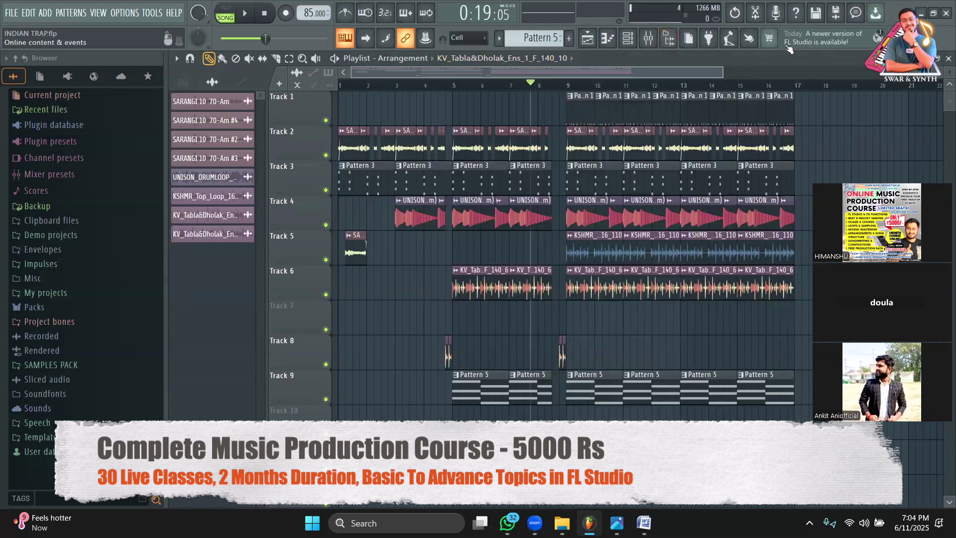
pyautogui.moveTo(721, 70); pyautogui.dragTo(647, 51)
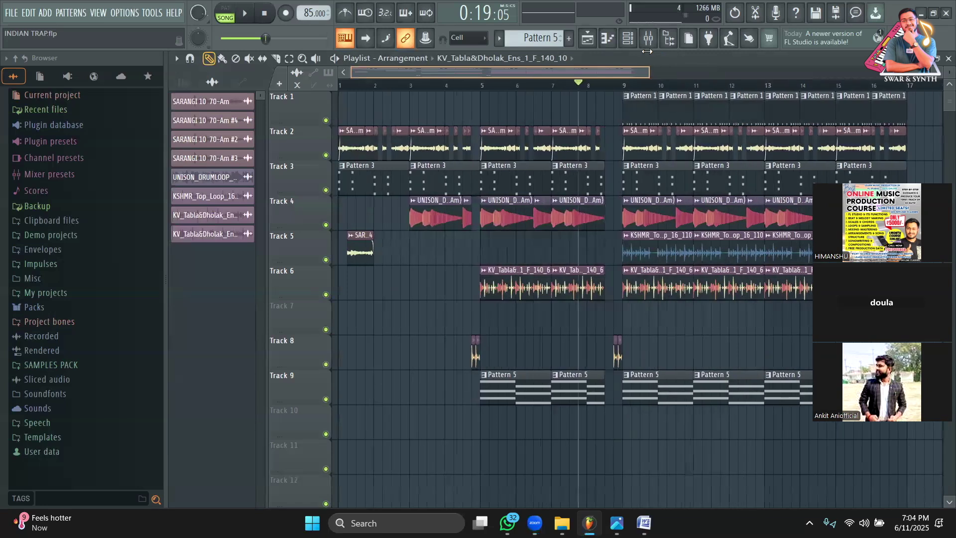